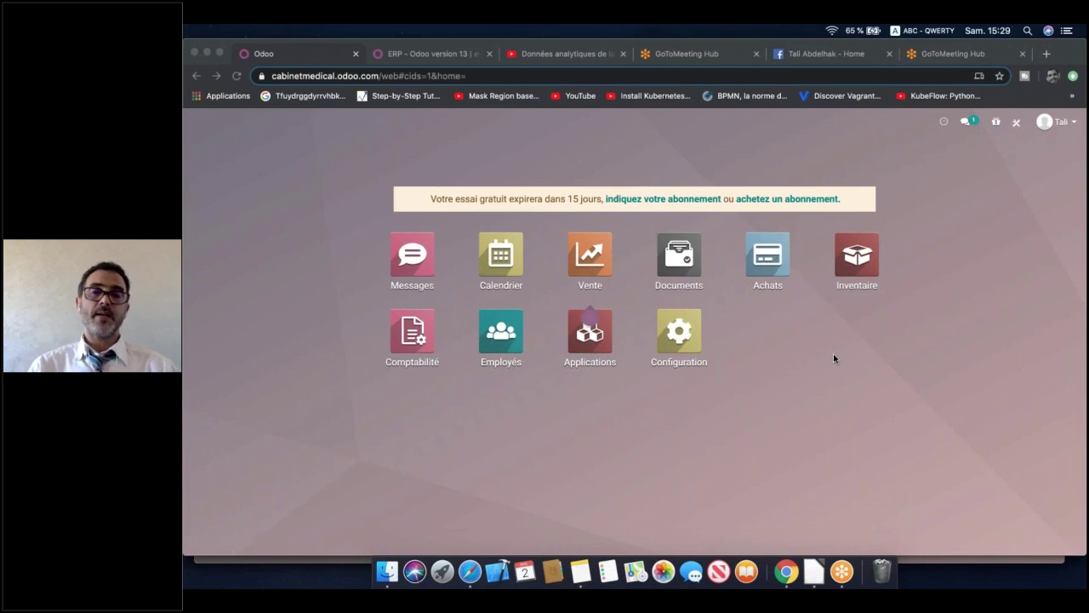
Start creating a new application in Odoo Studio and proceed past its welcome page
{"action": "left_click", "coordinate": [1015, 125]}
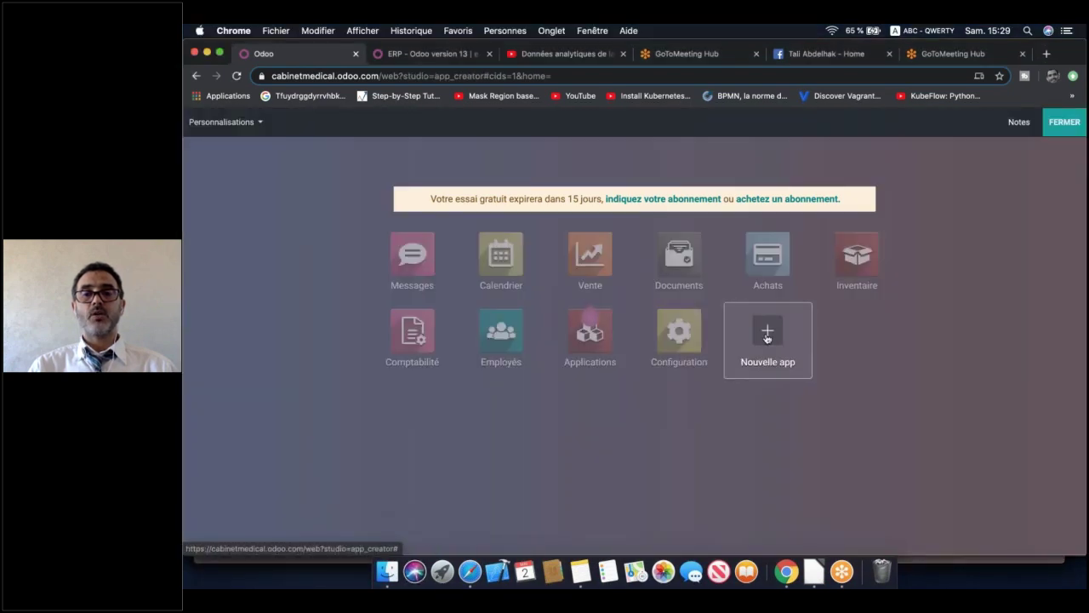
{"action": "left_click", "coordinate": [767, 345]}
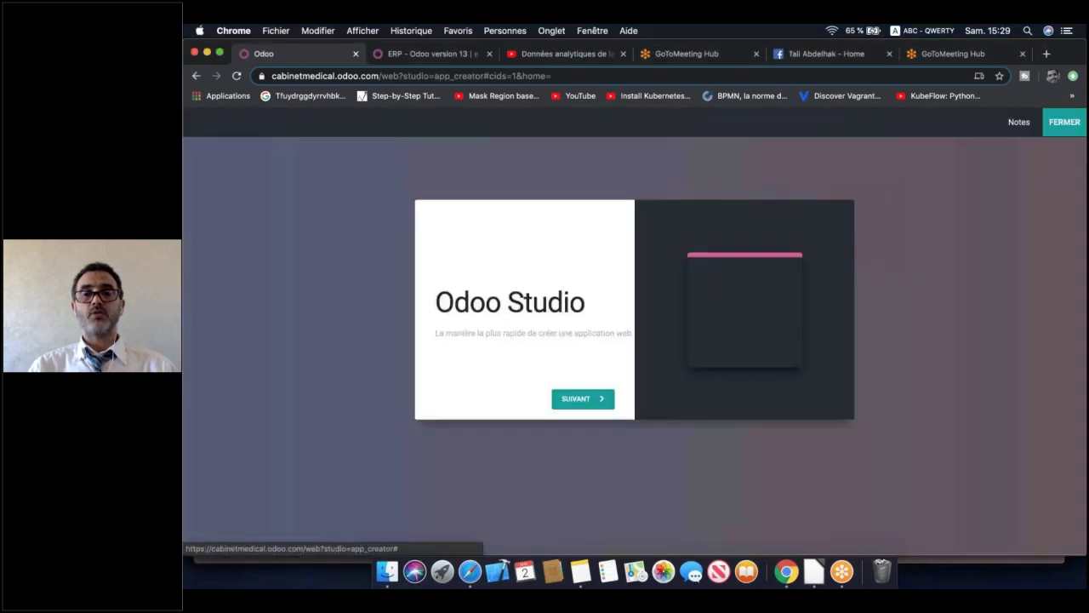
{"action": "left_click", "coordinate": [577, 397]}
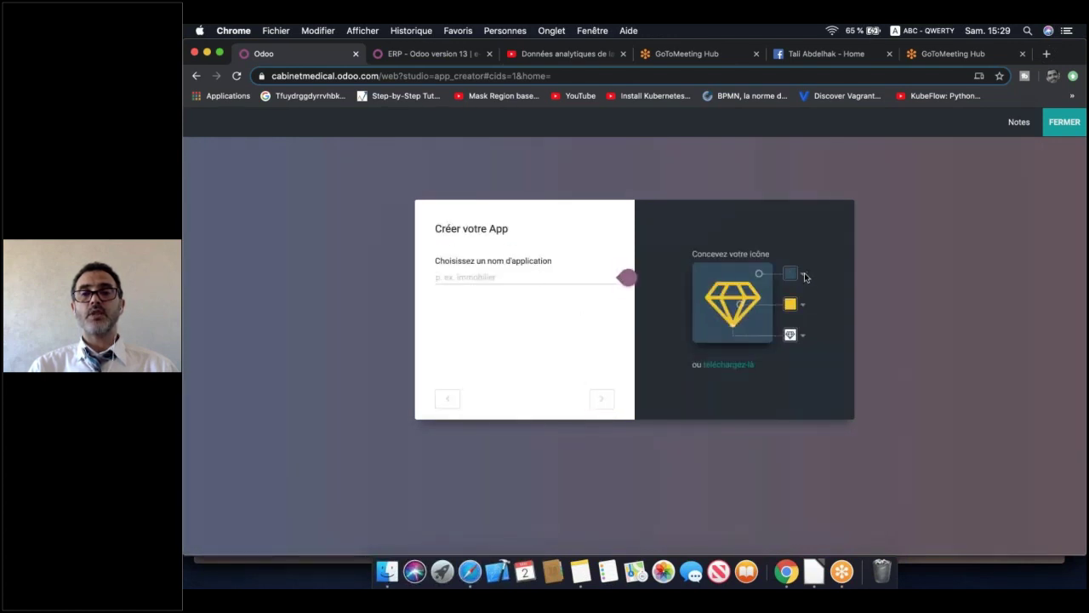
Design the app icon with a red background, white symbol colour and the flask symbol
{"action": "left_click", "coordinate": [802, 276]}
{"action": "left_click", "coordinate": [852, 310]}
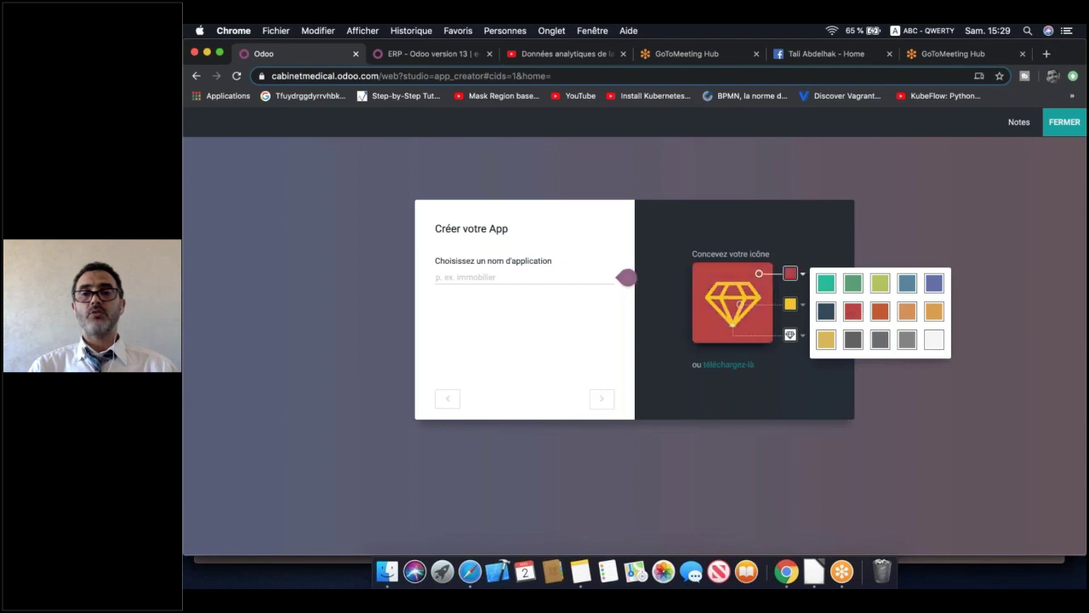
{"action": "left_click", "coordinate": [791, 305]}
{"action": "left_click", "coordinate": [824, 311]}
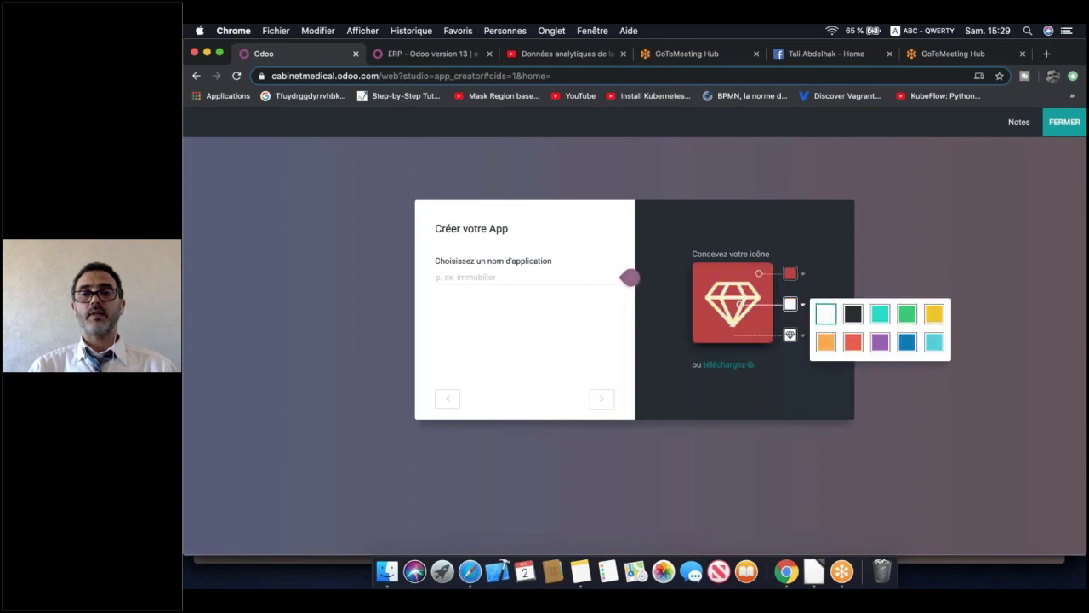
{"action": "left_click", "coordinate": [791, 334]}
{"action": "left_click", "coordinate": [995, 277]}
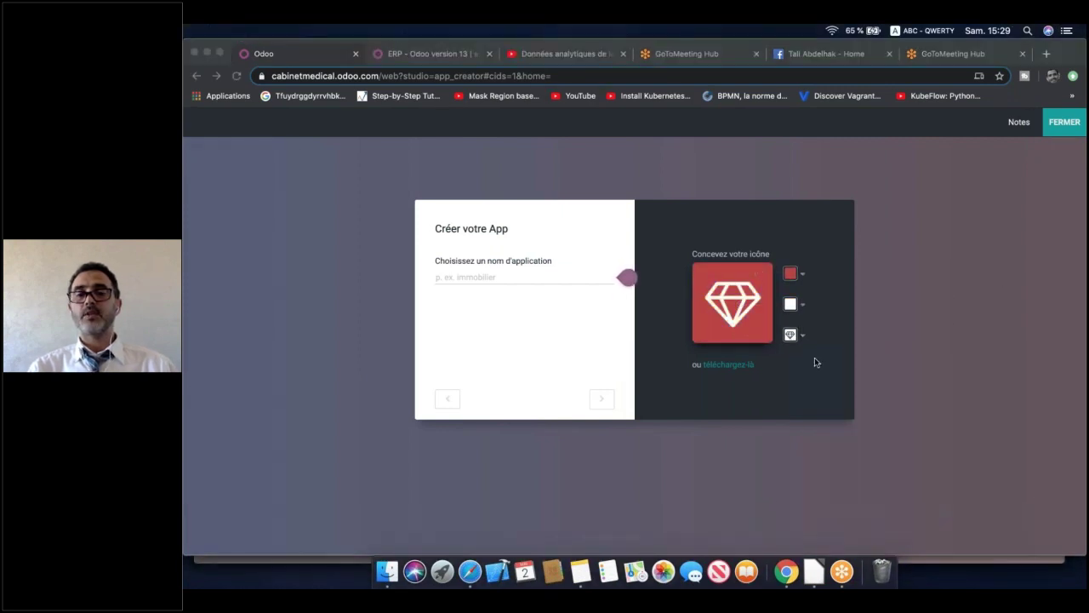
{"action": "left_click", "coordinate": [791, 335]}
{"action": "left_click", "coordinate": [791, 334]}
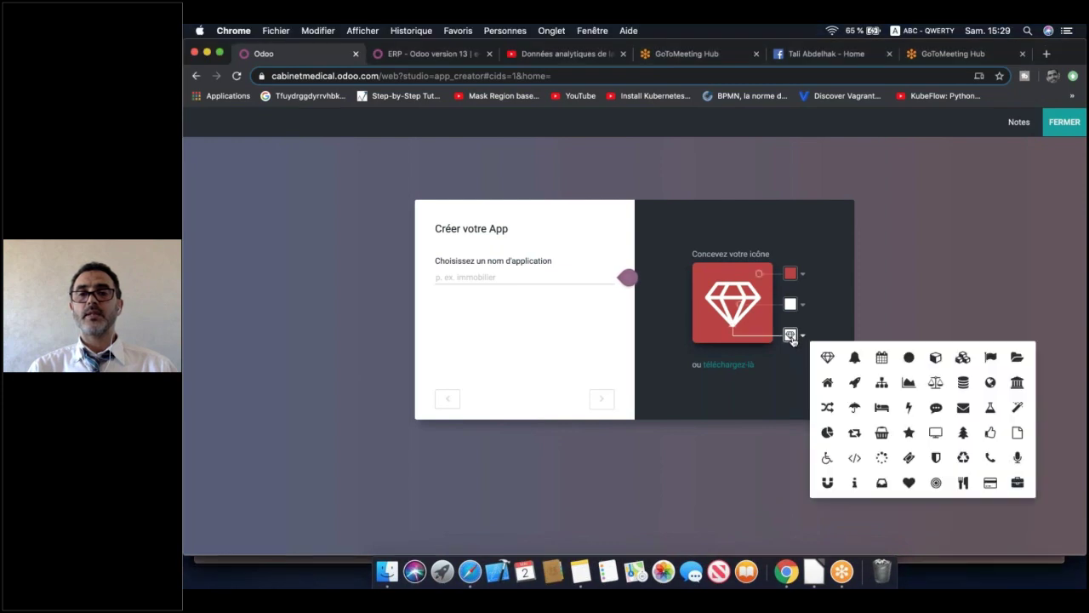
{"action": "left_click", "coordinate": [990, 409]}
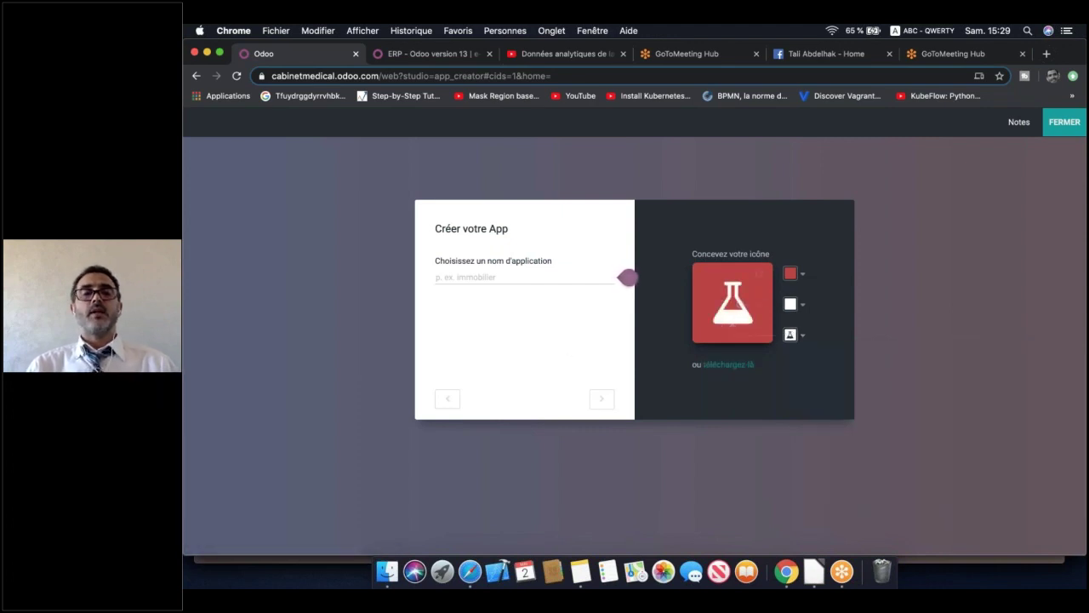
Name the application "Cabinet medical" and continue to the first menu setup
{"action": "left_click", "coordinate": [514, 276]}
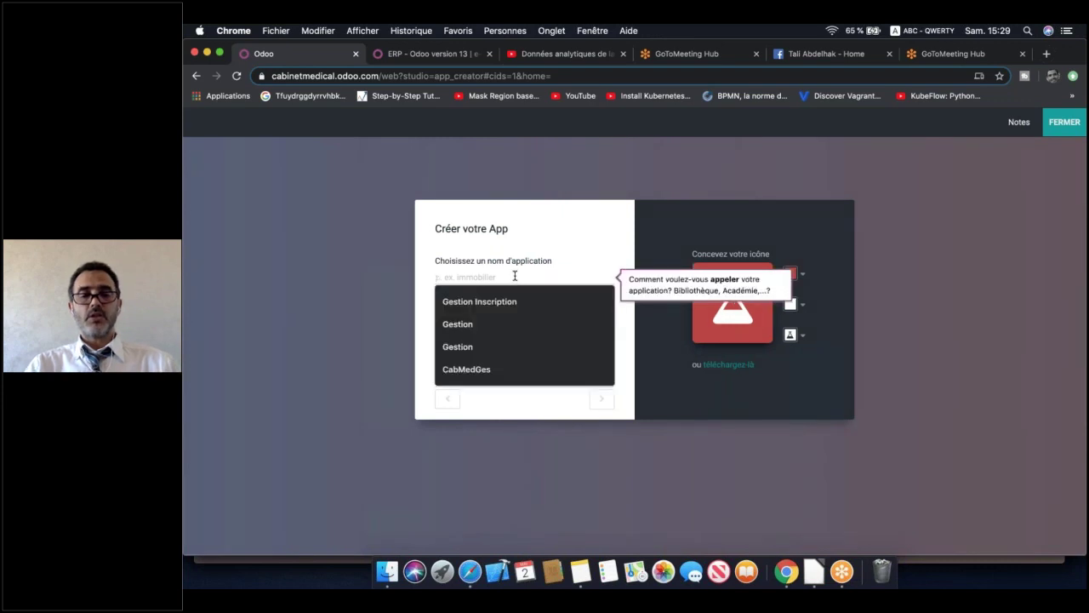
{"action": "type", "text": "Cabine"}
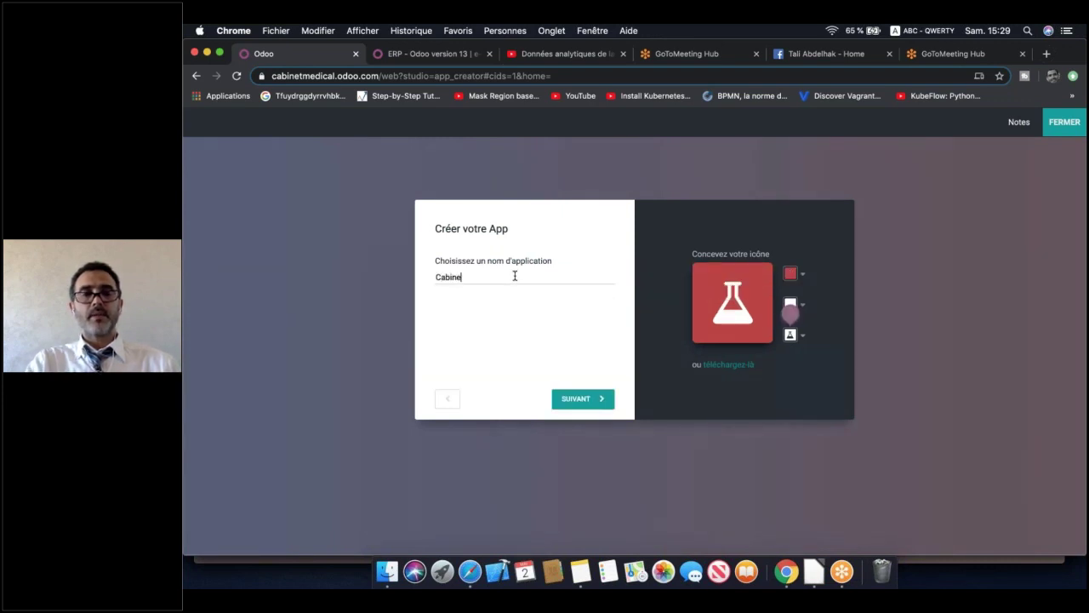
{"action": "type", "text": "t Med"}
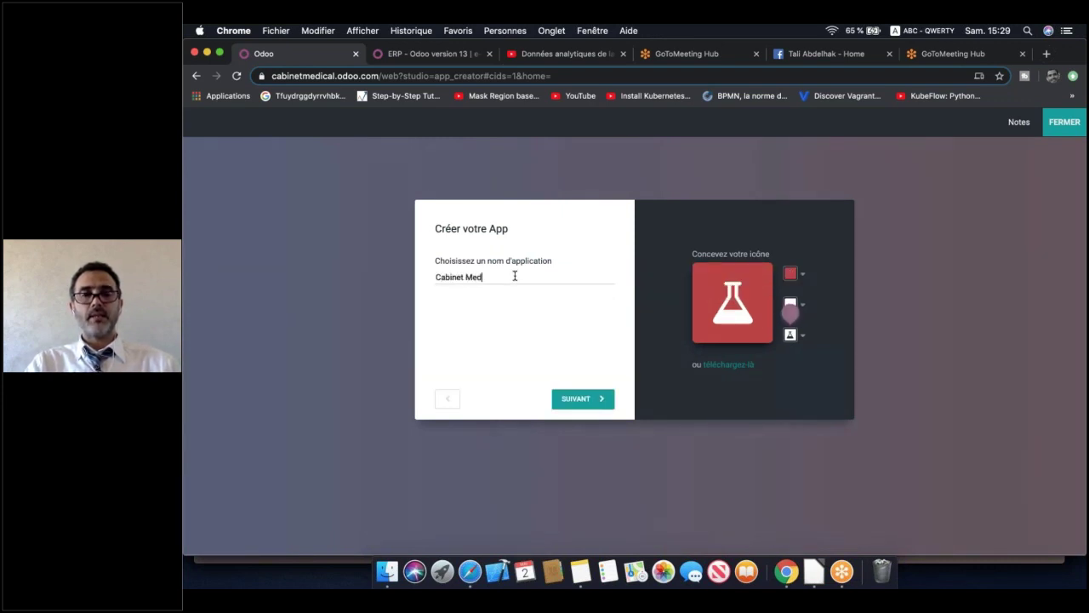
{"action": "key", "text": "BackSpace"}
{"action": "key", "text": "BackSpace"}
{"action": "key", "text": "BackSpace"}
{"action": "type", "text": "medi"}
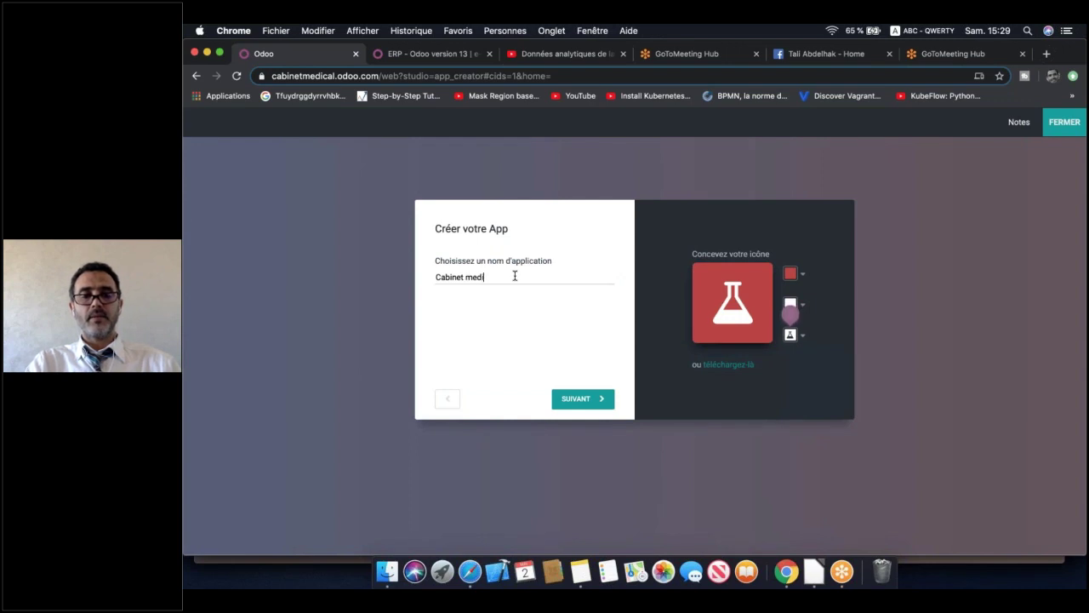
{"action": "type", "text": "cal"}
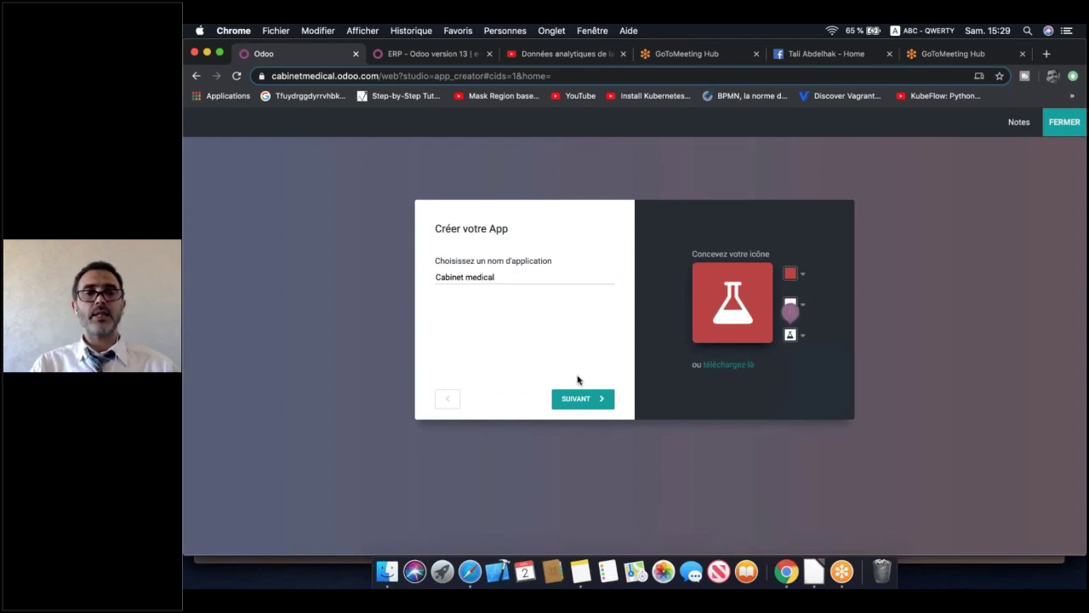
{"action": "key", "text": "Return"}
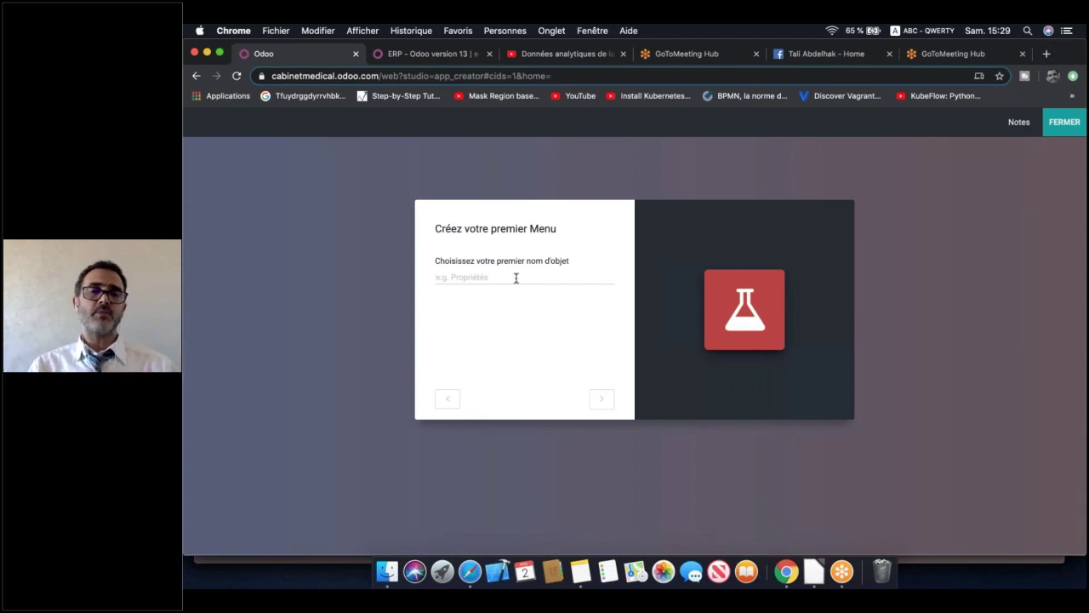
Name the first object "Patient" and create the app
{"action": "type", "text": "Patient"}
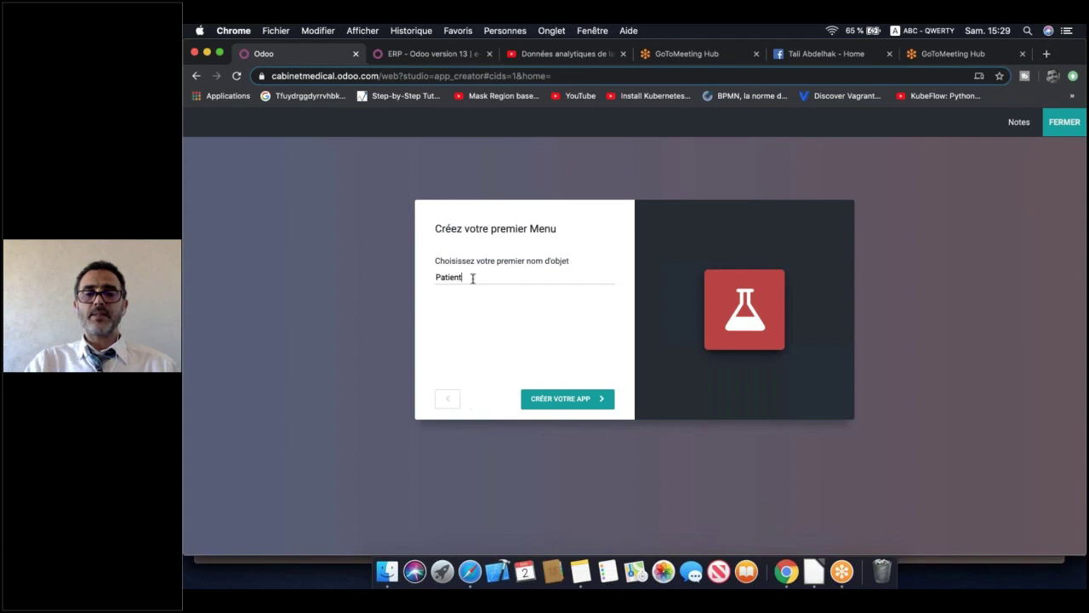
{"action": "key", "text": "BackSpace"}
{"action": "key", "text": "BackSpace"}
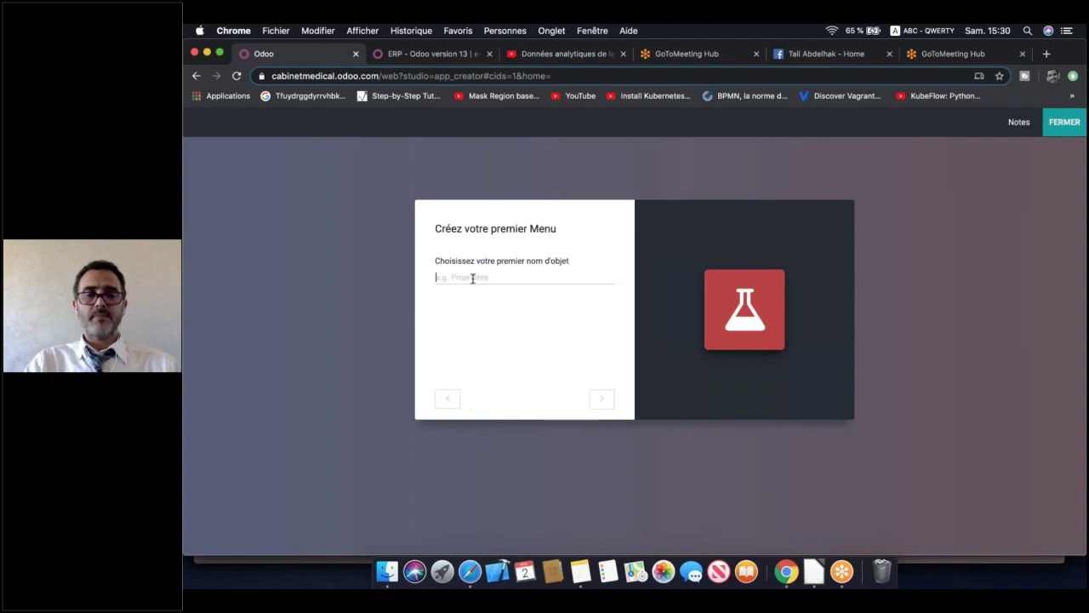
{"action": "type", "text": "pat"}
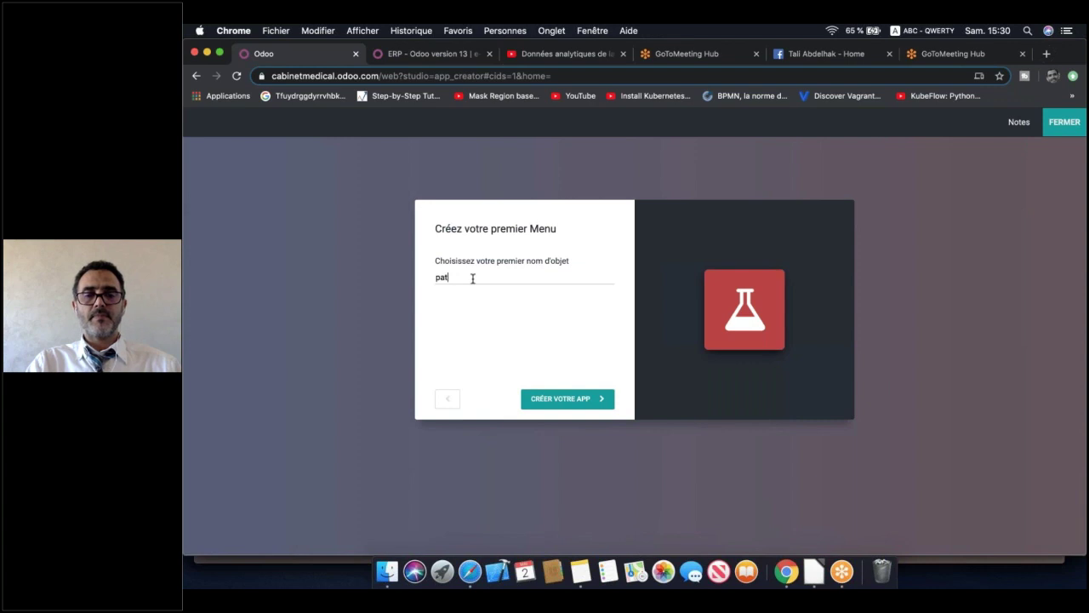
{"action": "type", "text": "ien"}
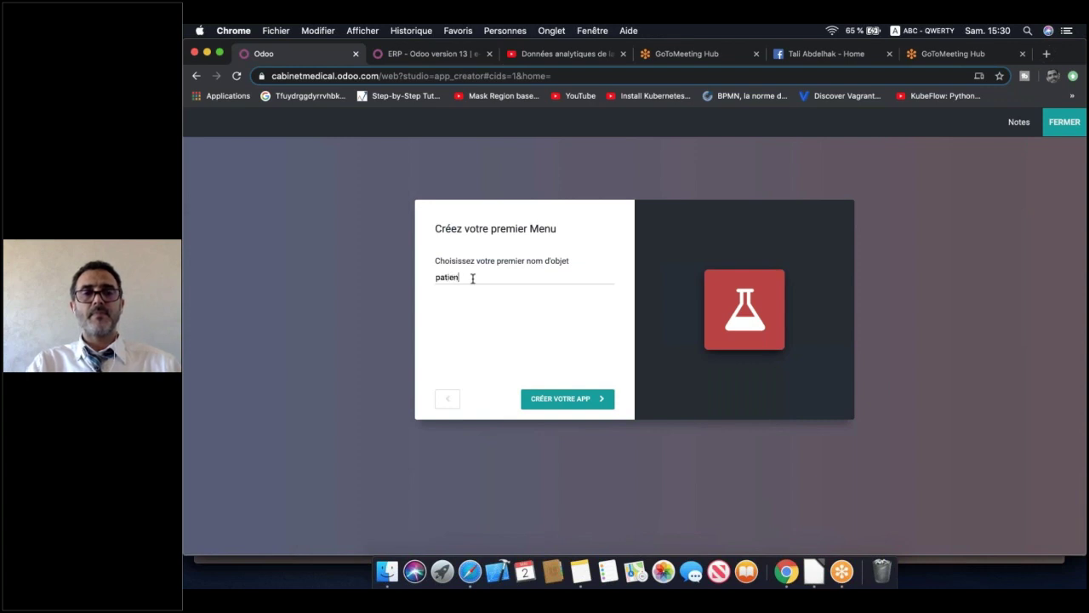
{"action": "type", "text": "t"}
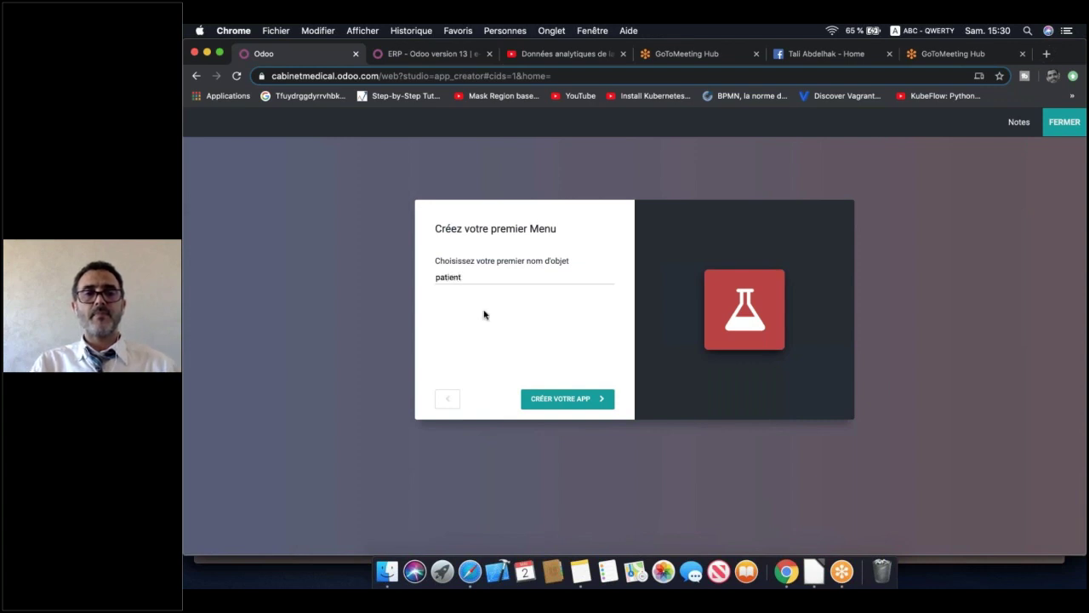
{"action": "left_click", "coordinate": [455, 396]}
{"action": "left_click", "coordinate": [576, 397]}
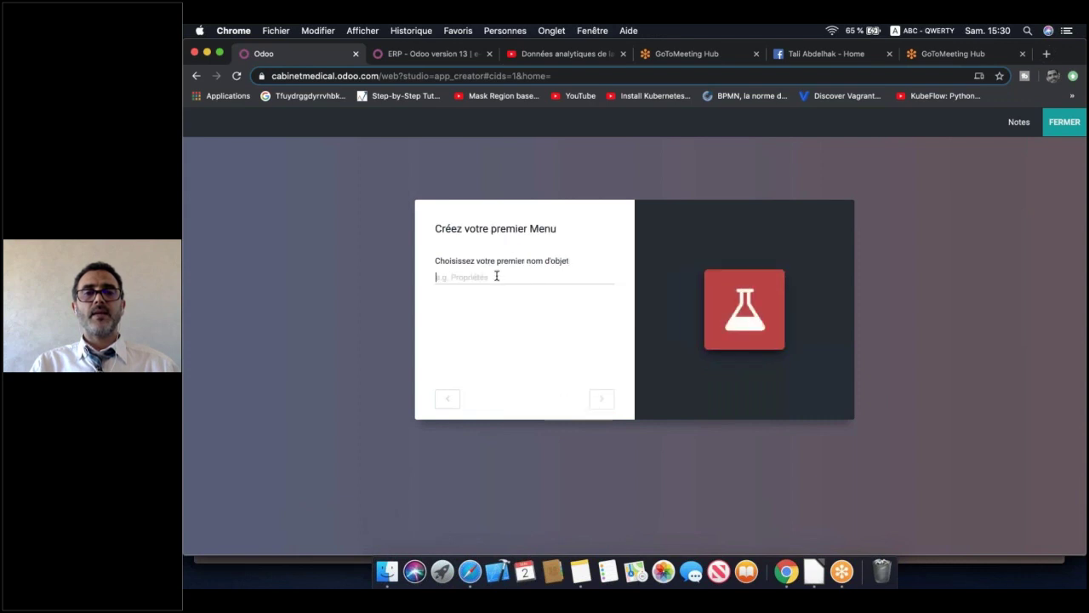
{"action": "type", "text": "Patien"}
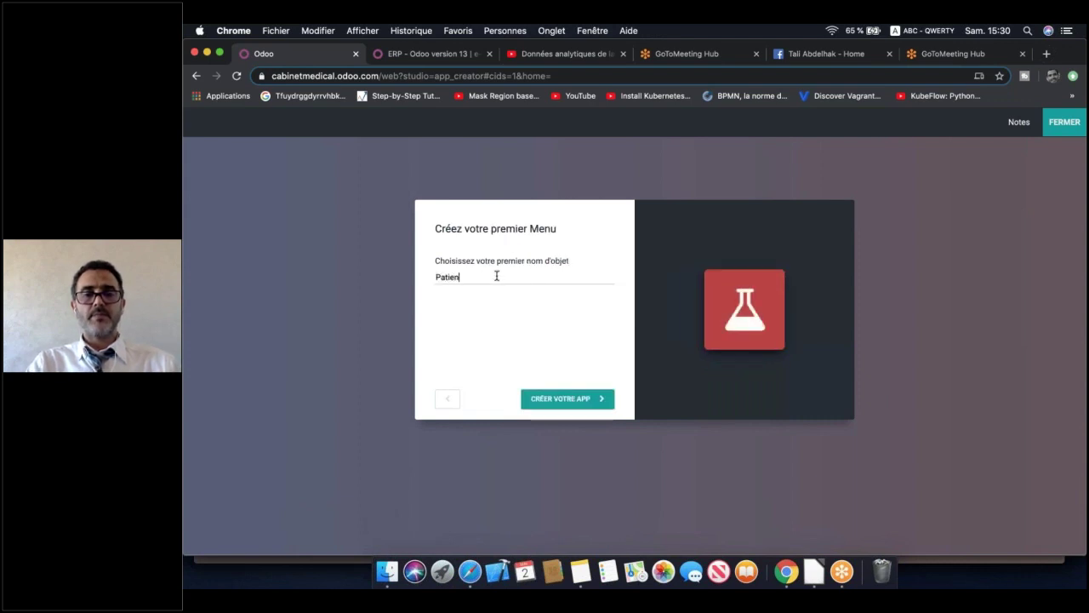
{"action": "type", "text": "t"}
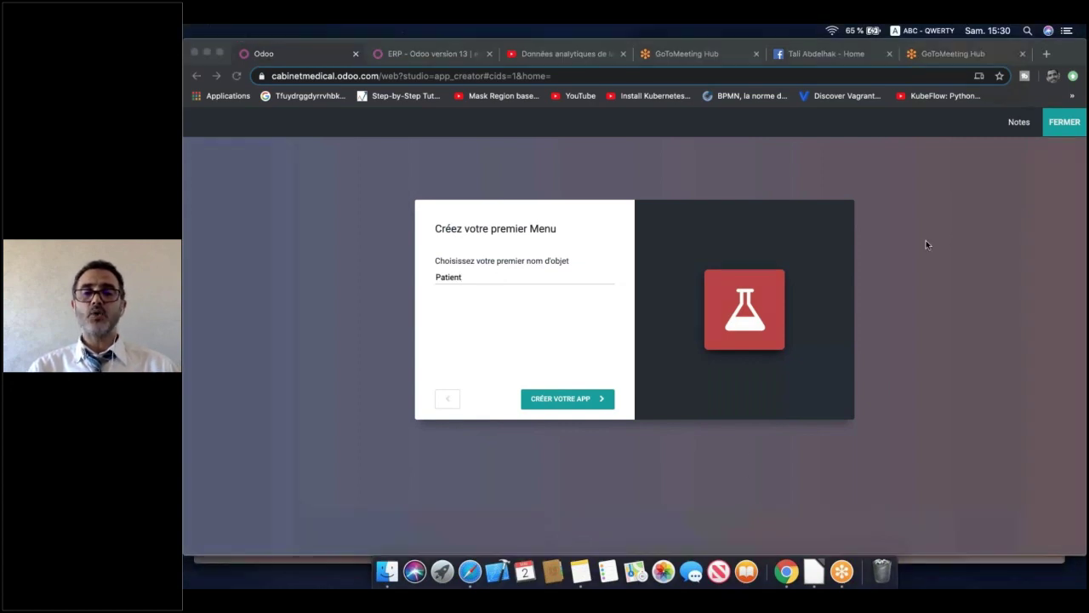
{"action": "left_click", "coordinate": [488, 279]}
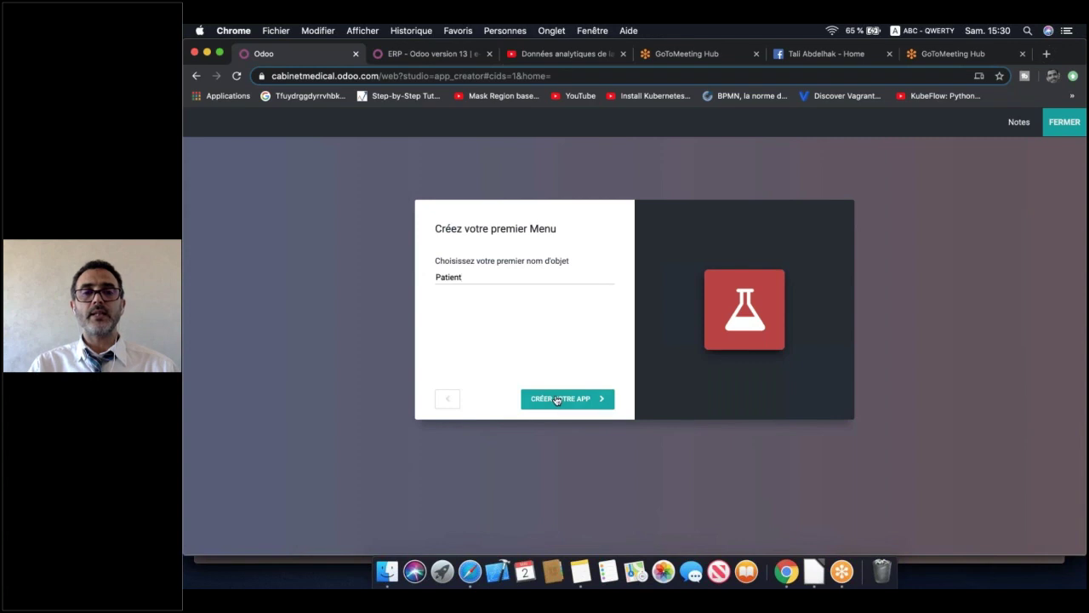
{"action": "left_click", "coordinate": [607, 402]}
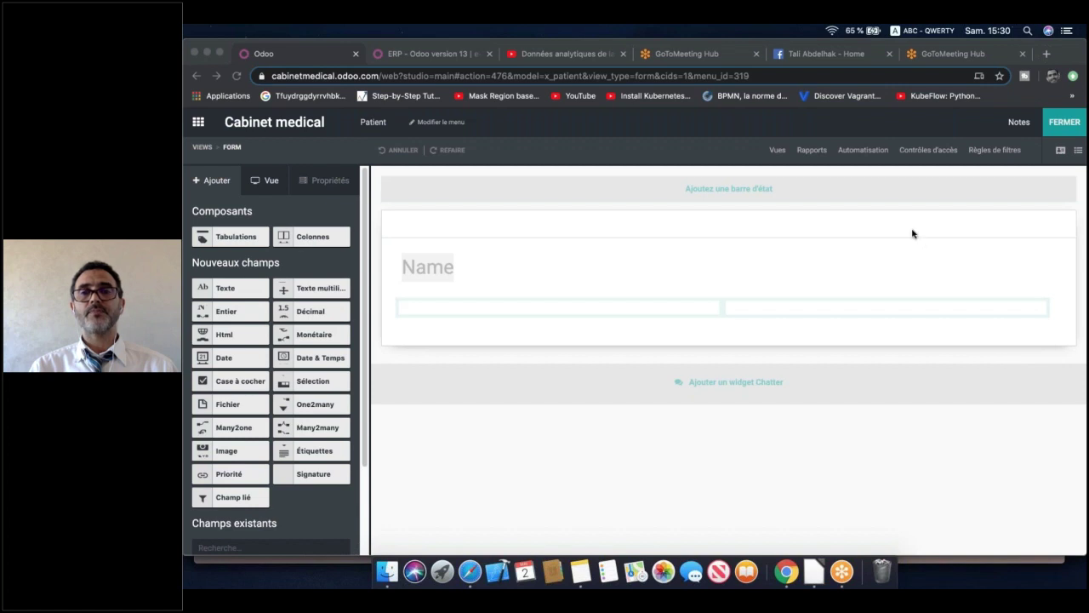
Remove the Patient entry from the Cabinet medical menu in the menu editor
{"action": "left_click", "coordinate": [439, 123]}
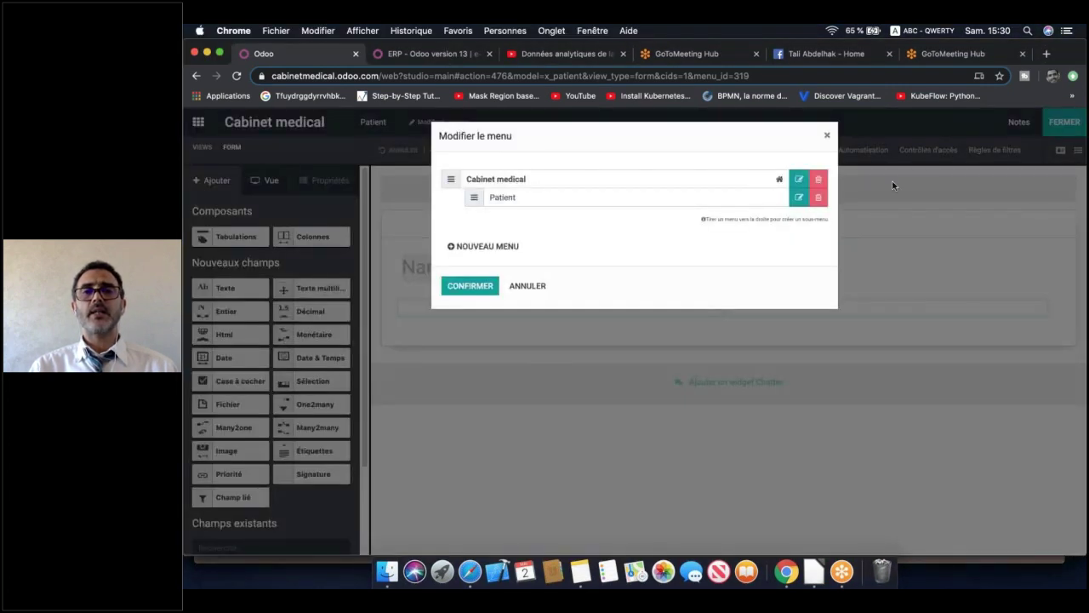
{"action": "left_click", "coordinate": [798, 199]}
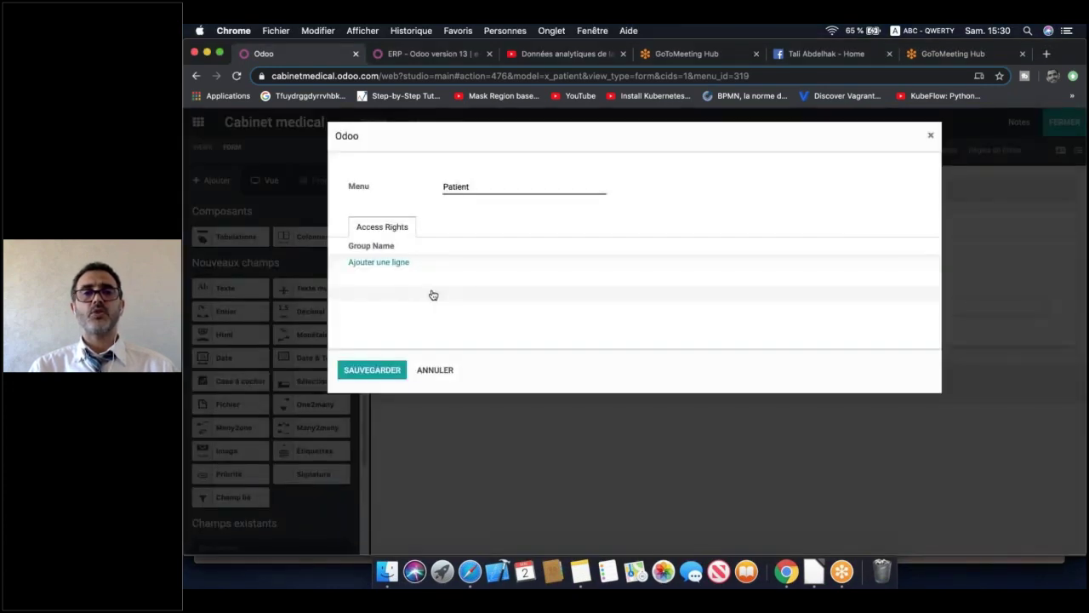
{"action": "left_click", "coordinate": [437, 371]}
{"action": "left_click", "coordinate": [815, 197]}
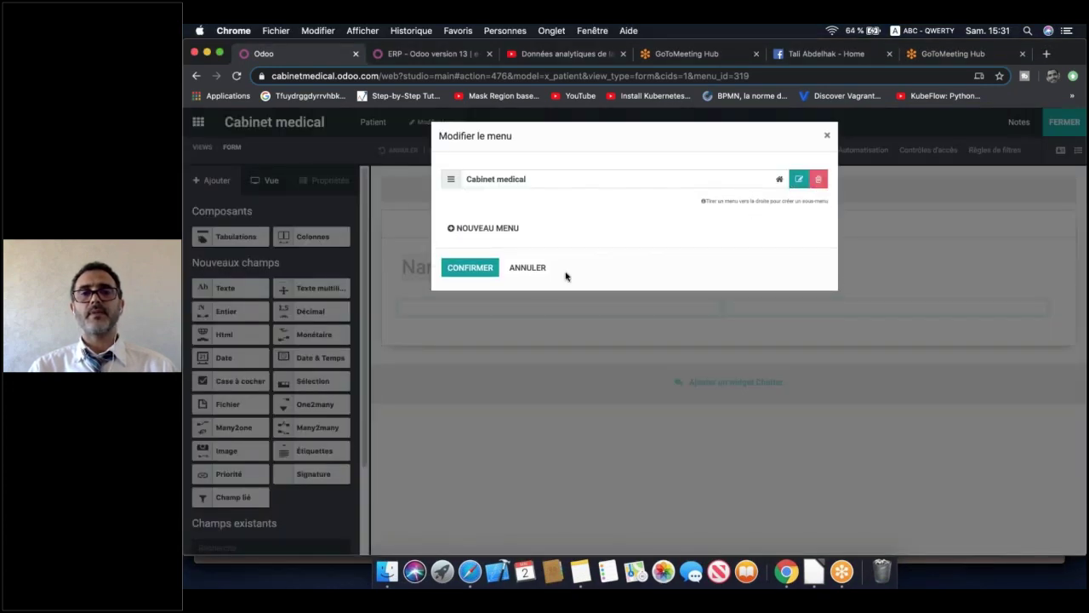
Add a new menu named "Patient" based on the existing Contact model
{"action": "left_click", "coordinate": [486, 228]}
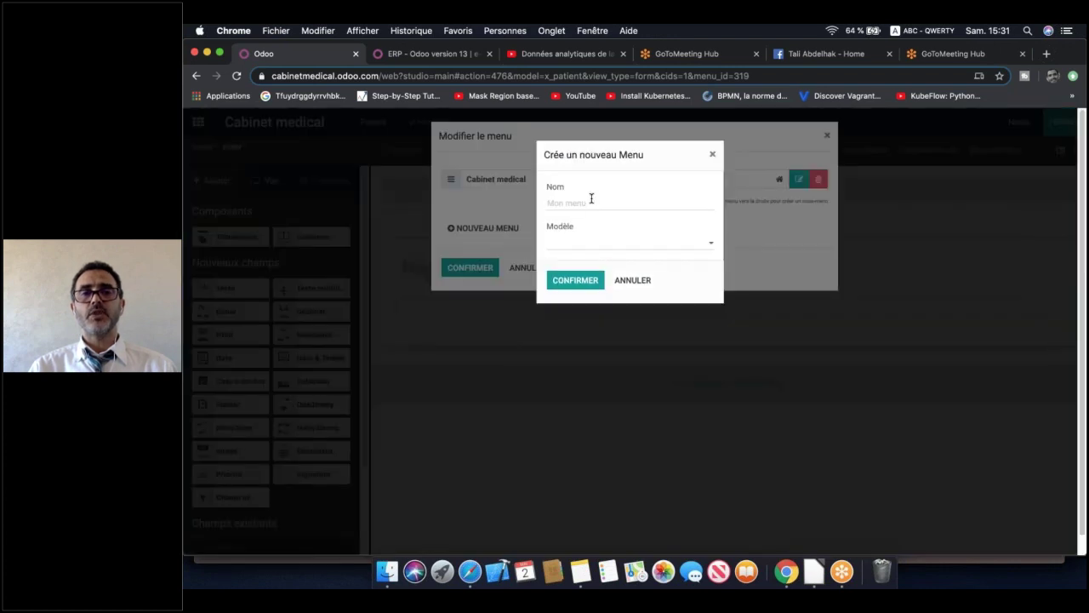
{"action": "type", "text": "PAtient"}
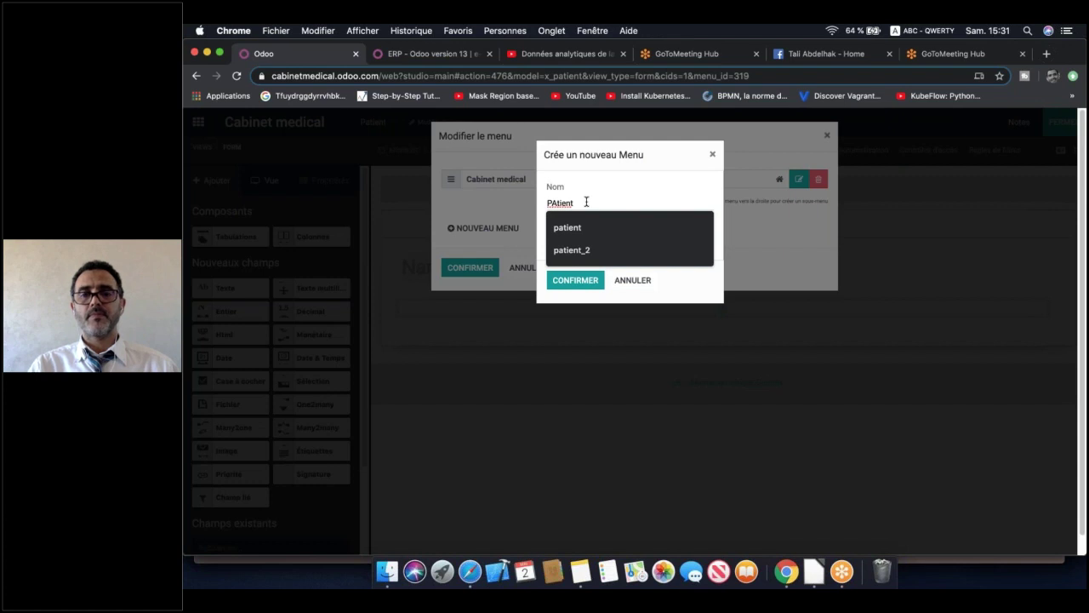
{"action": "key", "text": "BackSpace"}
{"action": "key", "text": "BackSpace"}
{"action": "key", "text": "BackSpace"}
{"action": "key", "text": "BackSpace"}
{"action": "key", "text": "BackSpace"}
{"action": "key", "text": "BackSpace"}
{"action": "type", "text": "atient"}
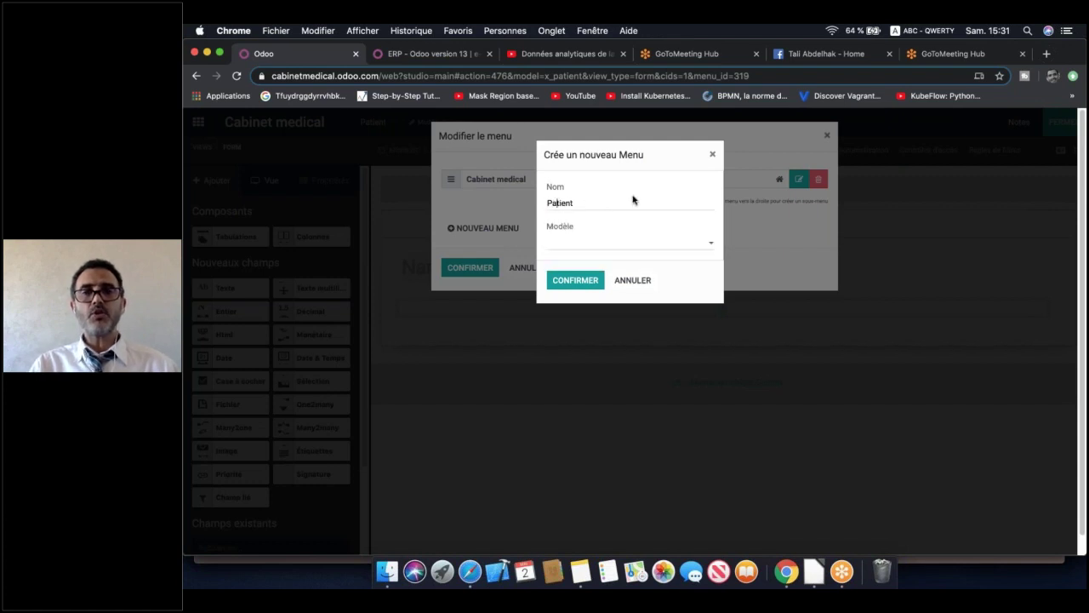
{"action": "left_click", "coordinate": [599, 247]}
{"action": "type", "text": "con"}
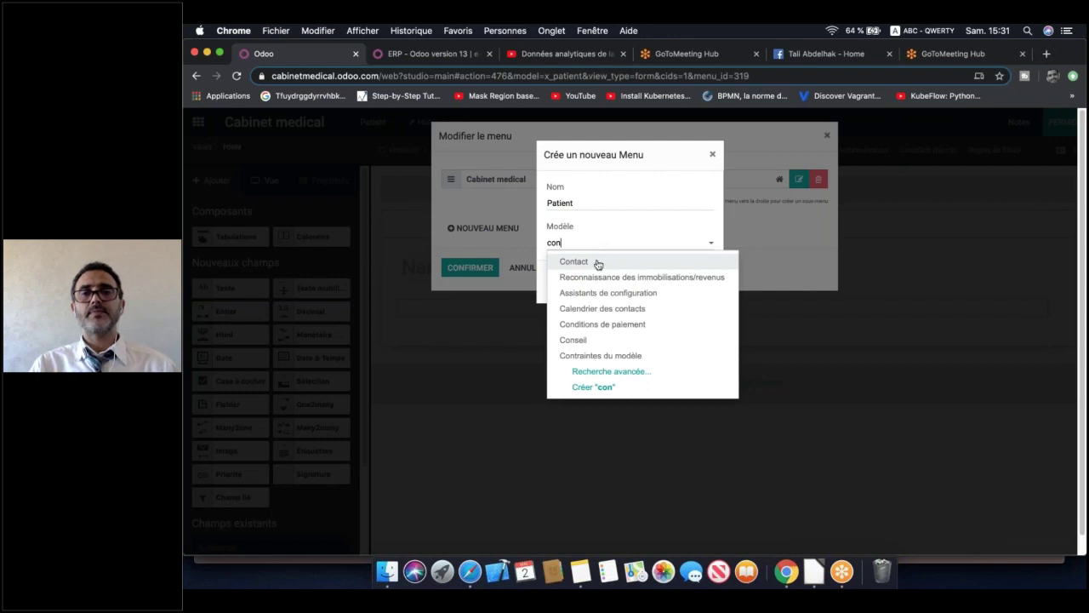
{"action": "left_click", "coordinate": [598, 262]}
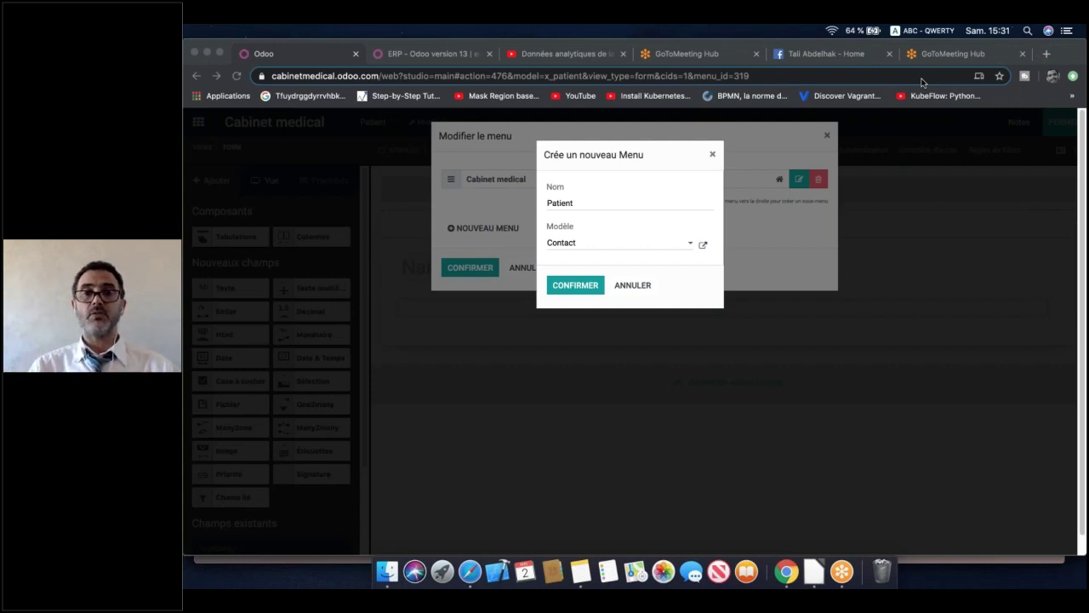
{"action": "left_click", "coordinate": [581, 286]}
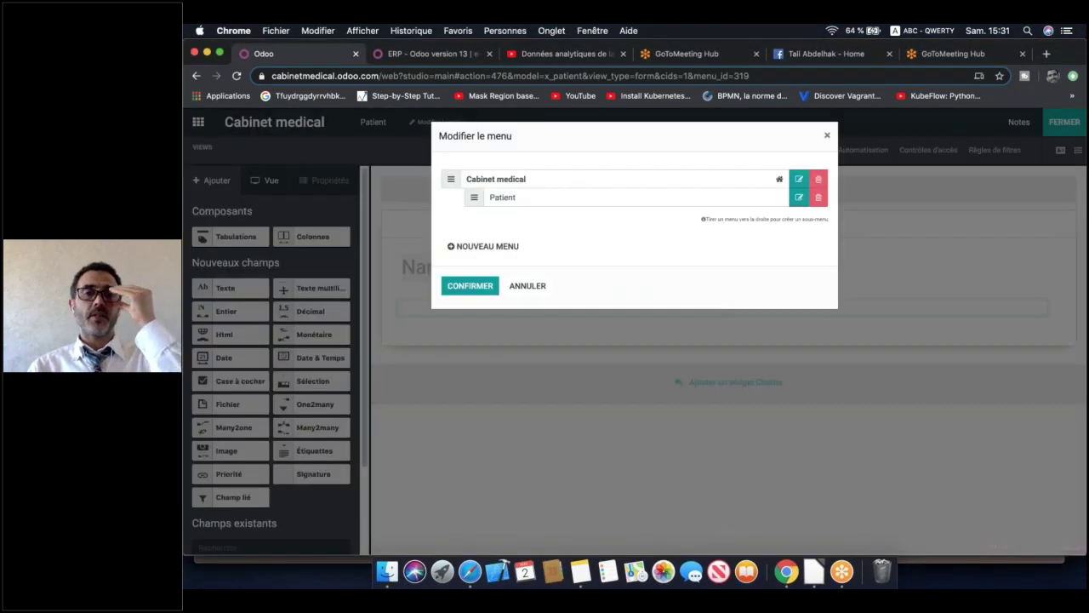
Add a new menu named "Medecin" based on the existing Employé model
{"action": "left_click", "coordinate": [490, 248]}
{"action": "type", "text": "Mede"}
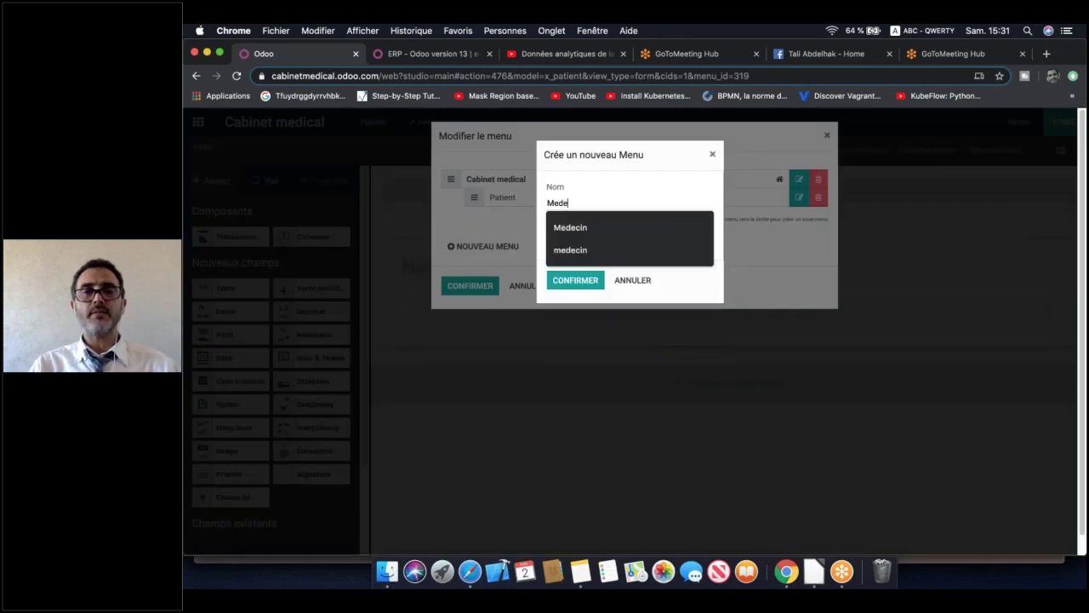
{"action": "key", "text": "Down"}
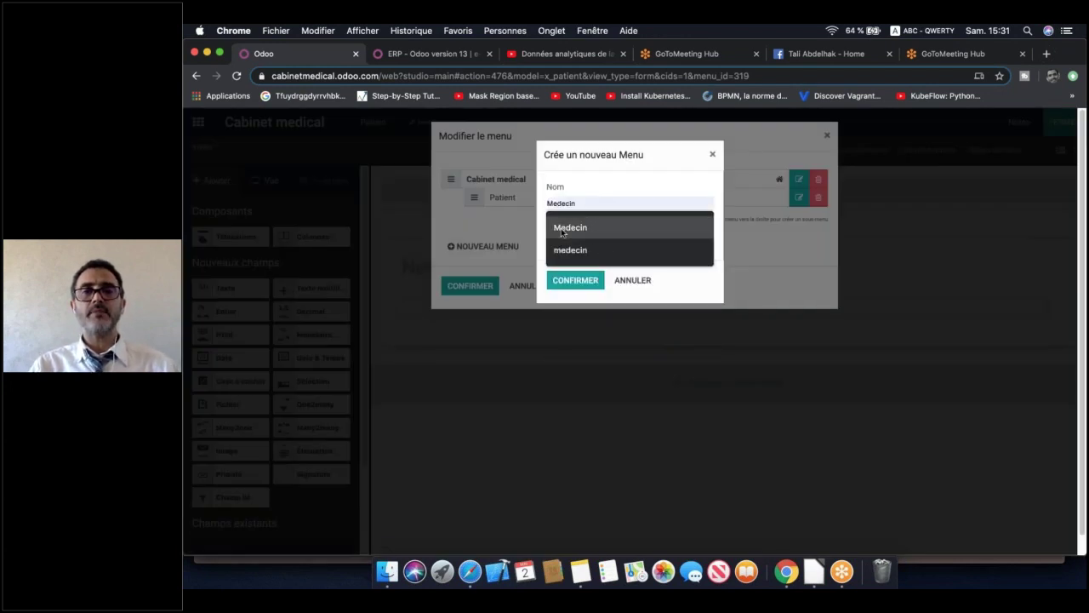
{"action": "key", "text": "Tab"}
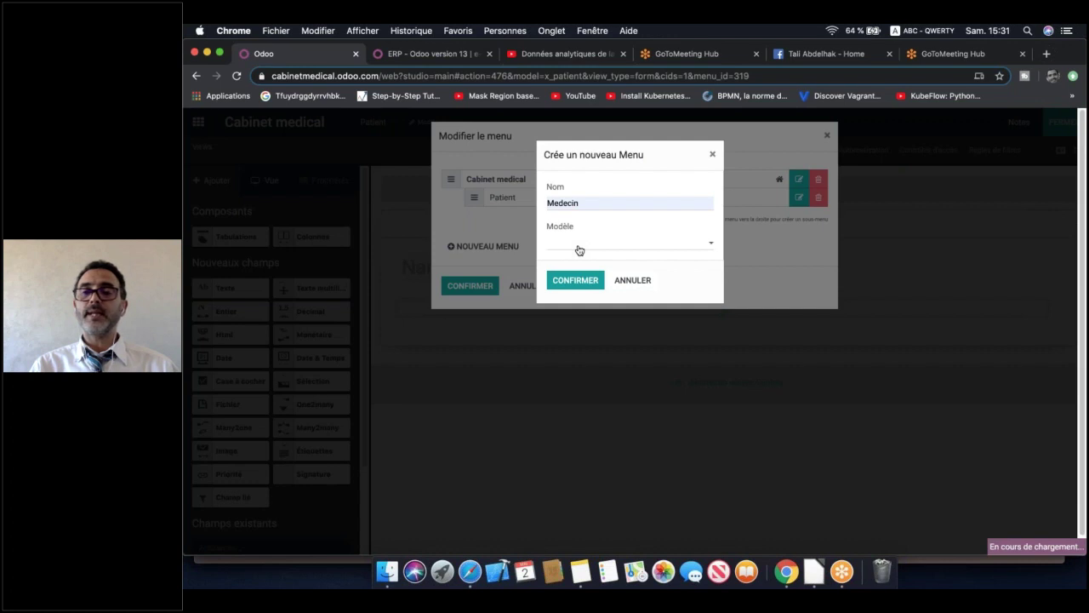
{"action": "left_click", "coordinate": [579, 249]}
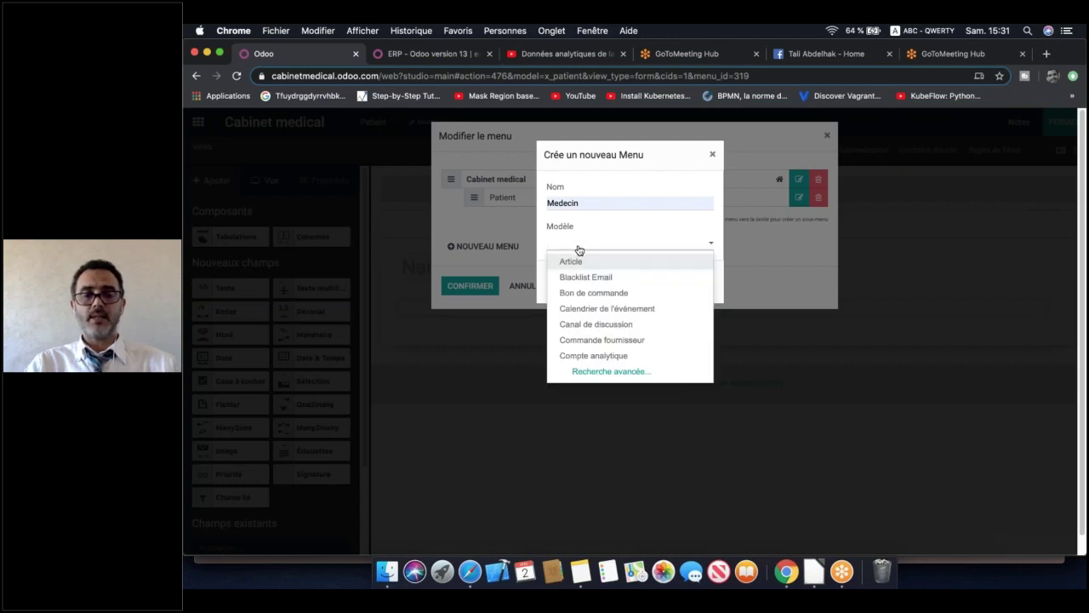
{"action": "type", "text": "empl"}
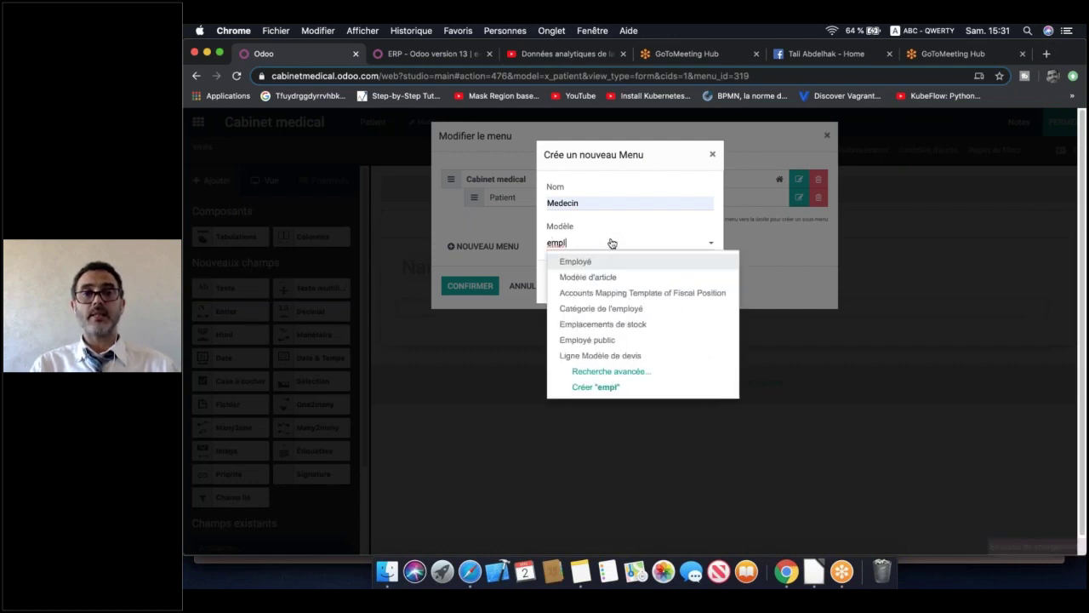
{"action": "left_click", "coordinate": [593, 264]}
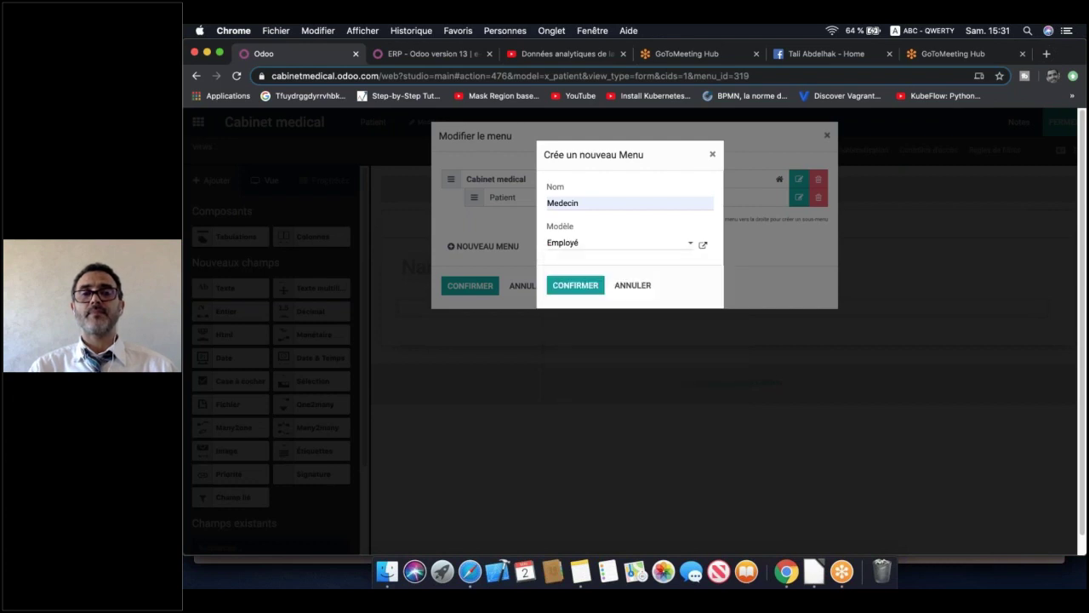
{"action": "left_click", "coordinate": [587, 285]}
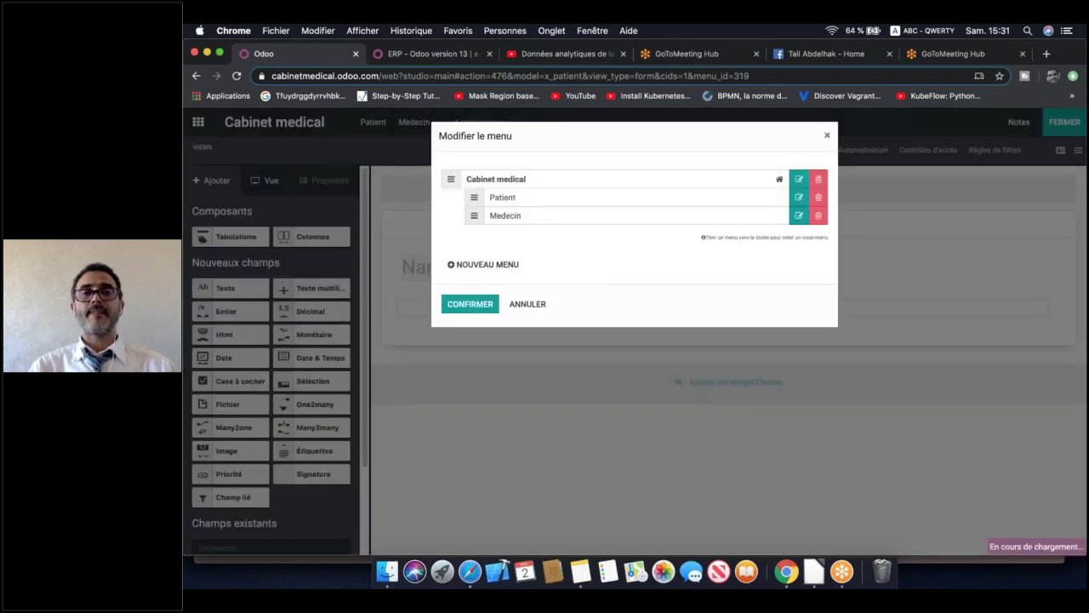
Add a new menu named "Rendez-vous" based on the "Calendrier de l'événement" model and confirm the menu changes
{"action": "left_click", "coordinate": [478, 265]}
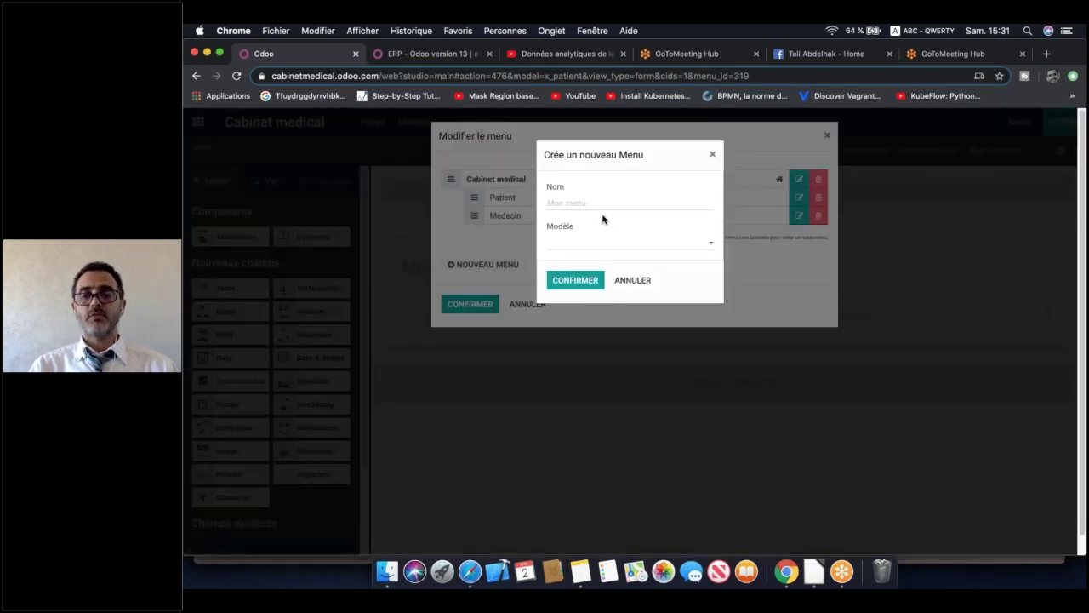
{"action": "type", "text": "Rend"}
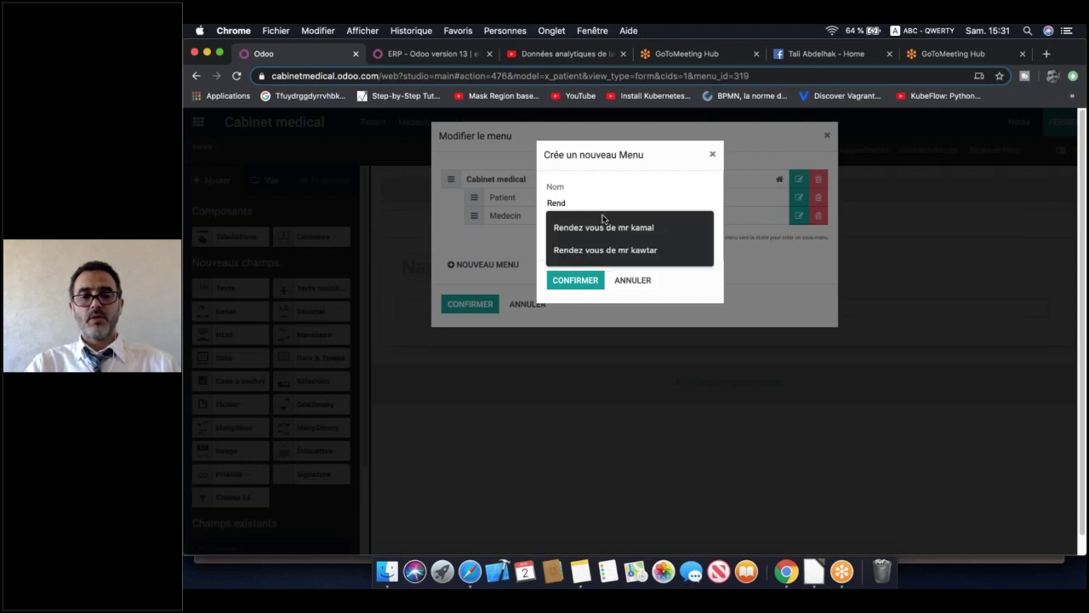
{"action": "type", "text": "e"}
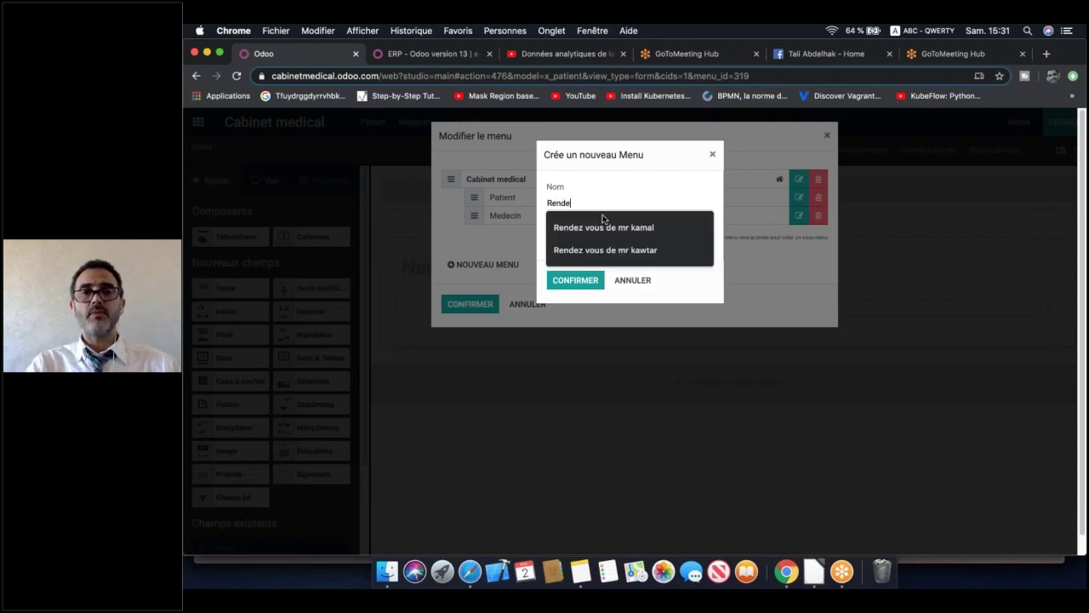
{"action": "type", "text": "z"}
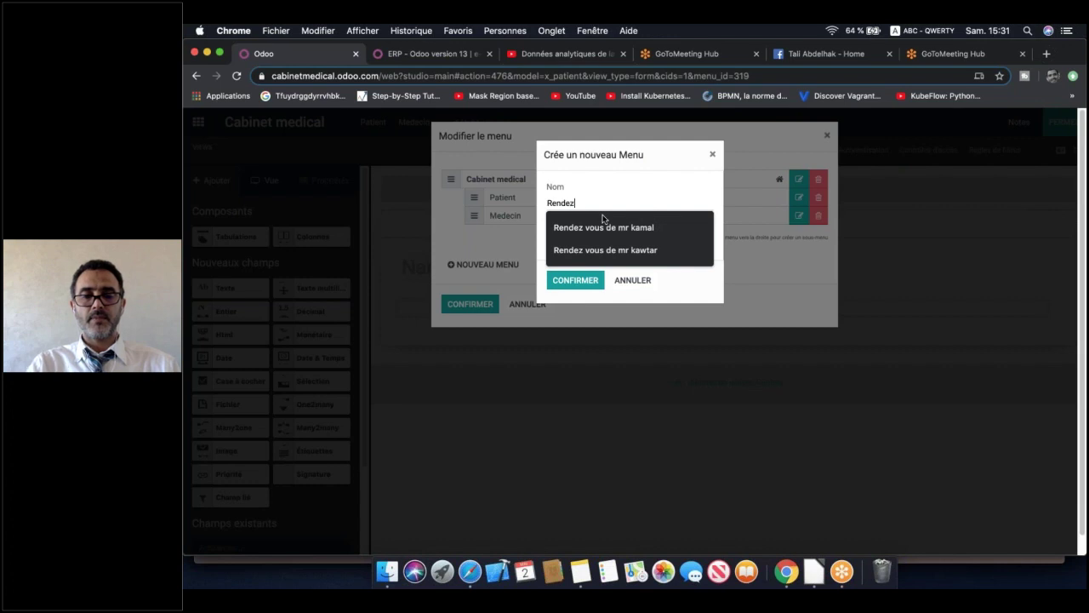
{"action": "type", "text": "-vous"}
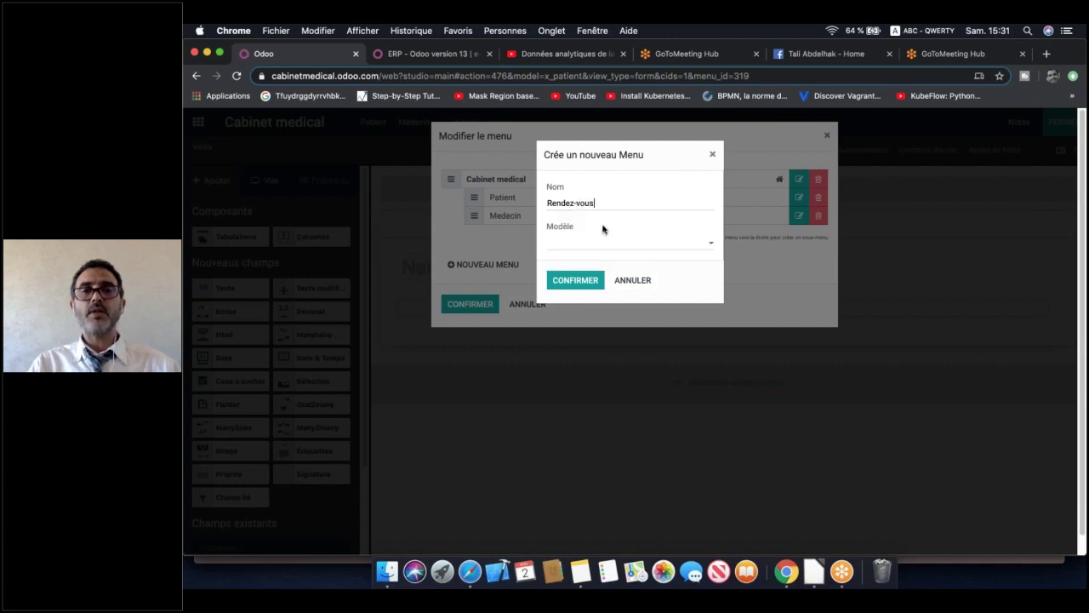
{"action": "left_click", "coordinate": [604, 247]}
{"action": "type", "text": "c"}
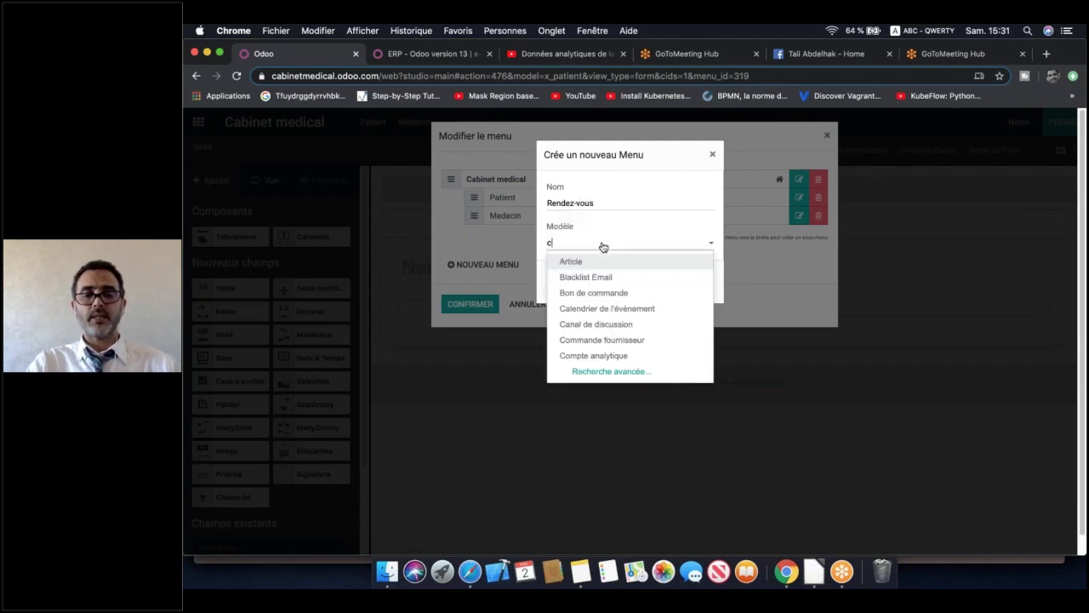
{"action": "type", "text": "alendrier de l'événement"}
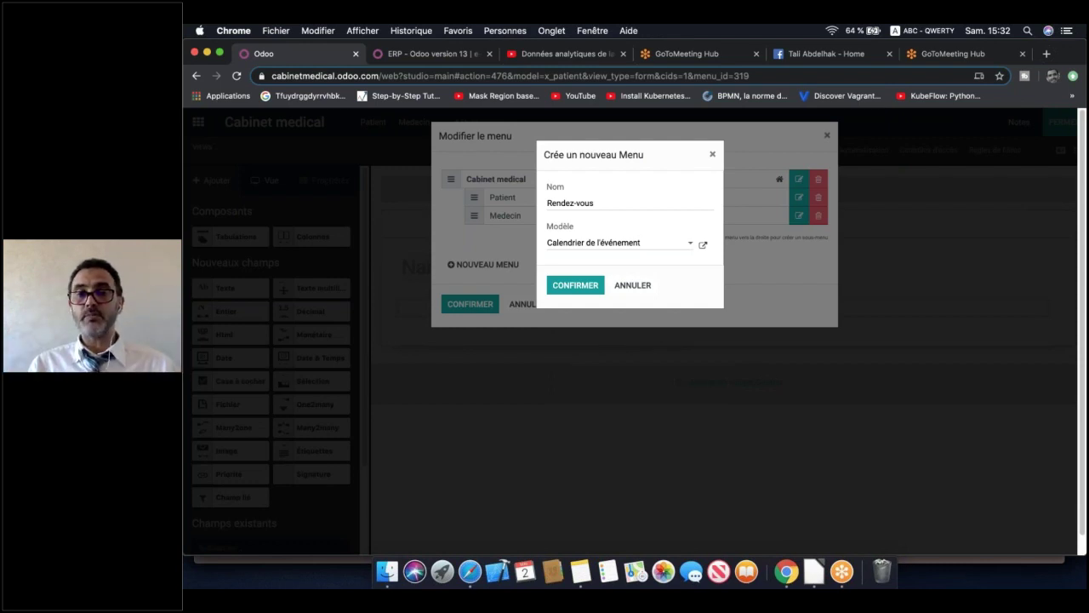
{"action": "left_click", "coordinate": [575, 285]}
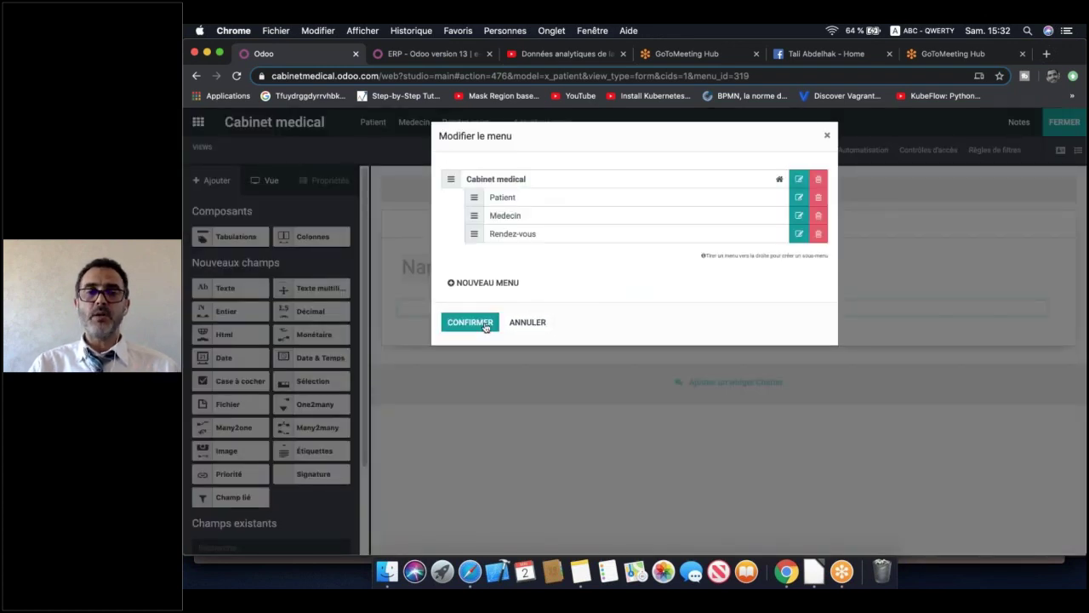
{"action": "left_click", "coordinate": [486, 327]}
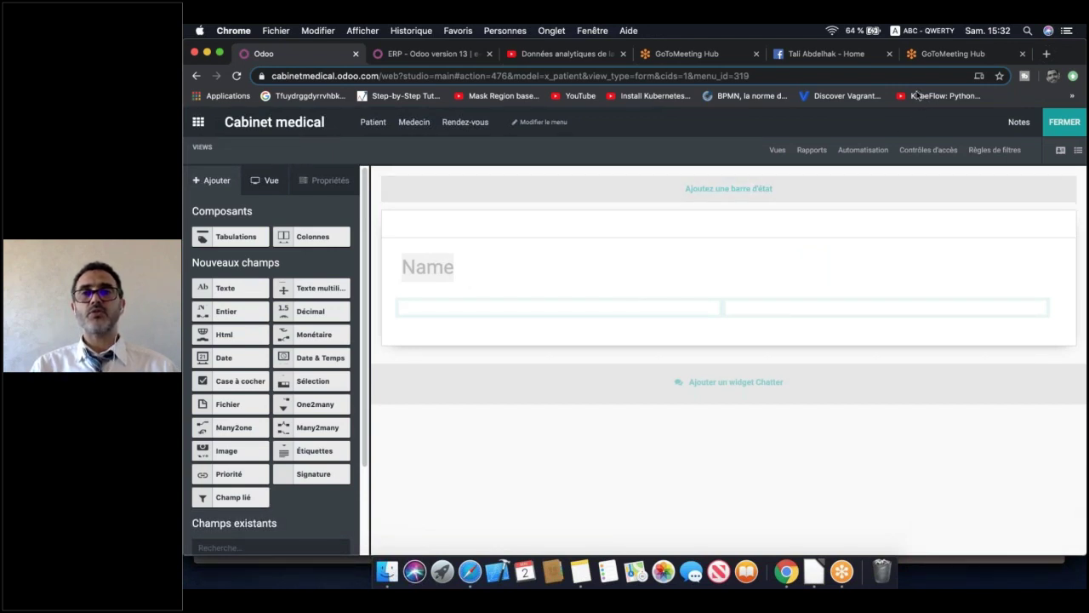
Add a checkbox field above Company Address in the Patient menu's form view
{"action": "left_click", "coordinate": [367, 126]}
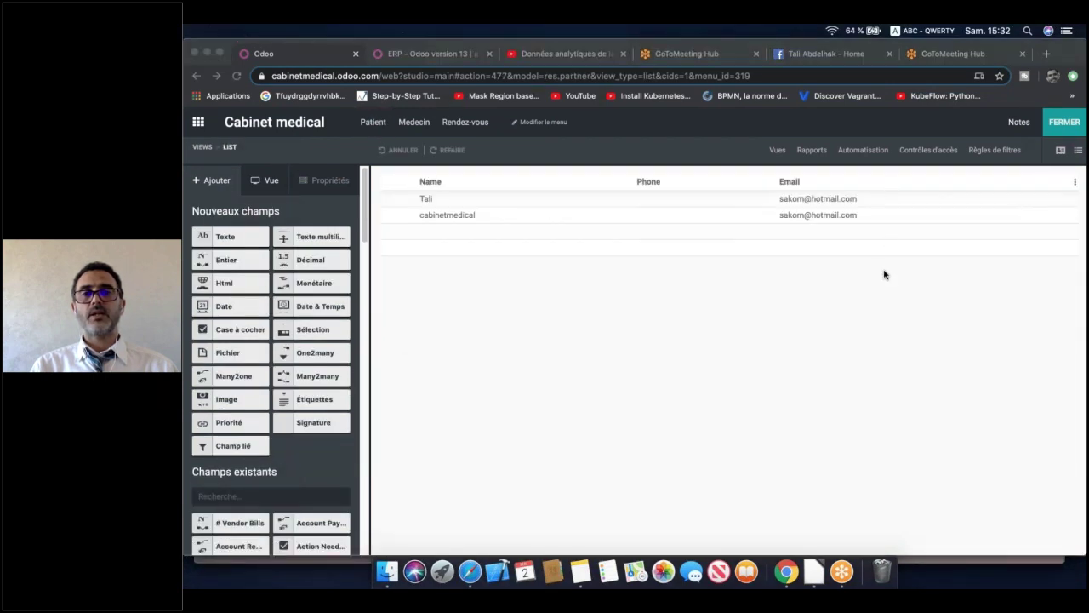
{"action": "left_click", "coordinate": [1060, 150]}
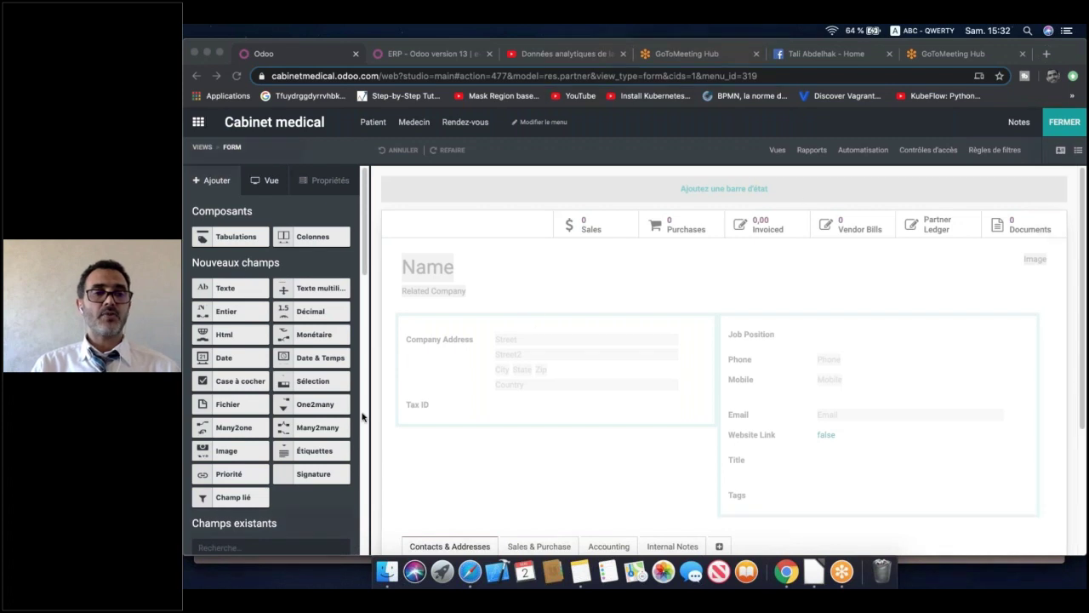
{"action": "left_click", "coordinate": [202, 381]}
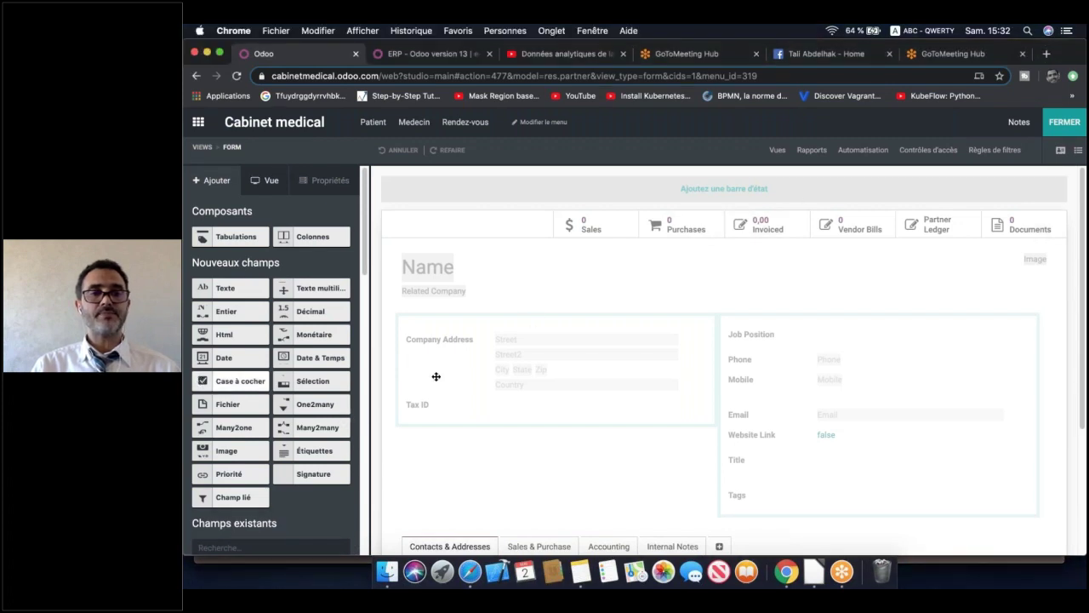
{"action": "left_click_drag", "start_coordinate": [436, 376], "coordinate": [451, 328]}
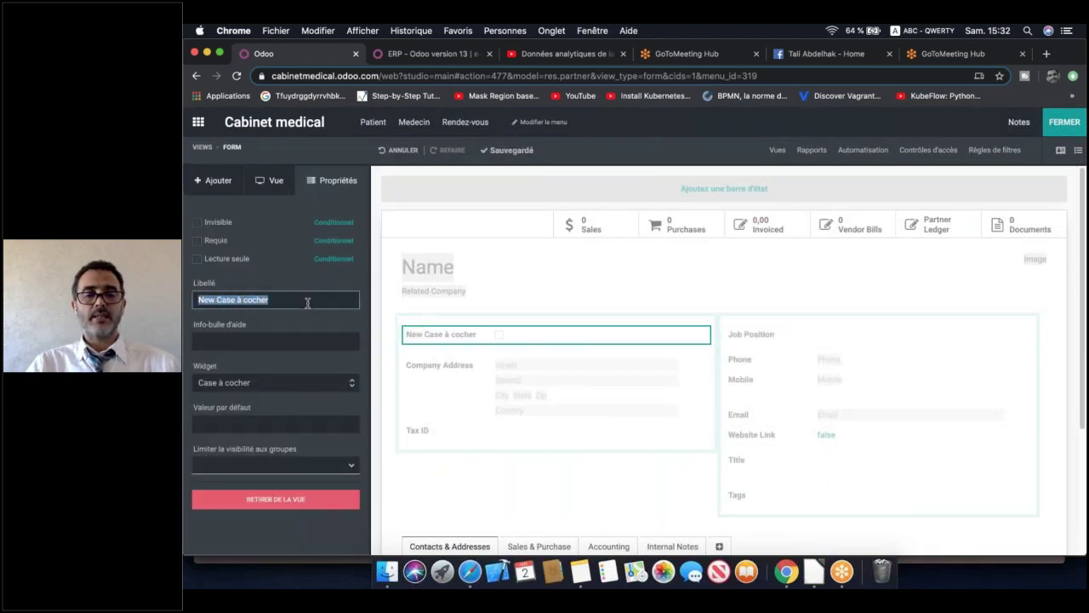
Label the new checkbox field "Est Patient ?" and set its widget to Basculer
{"action": "type", "text": "Est Pat"}
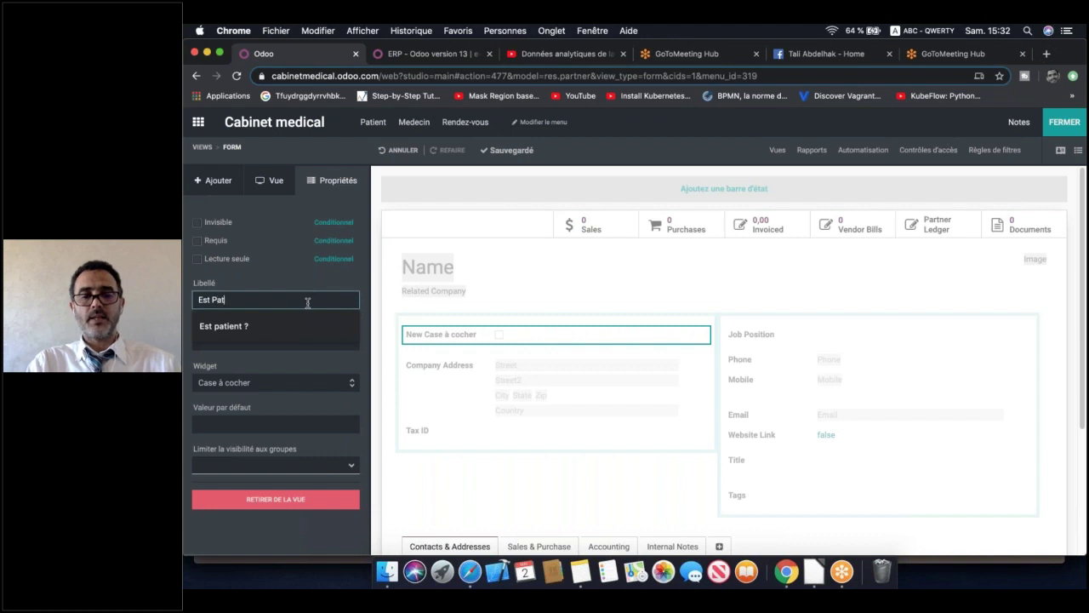
{"action": "type", "text": "ient"}
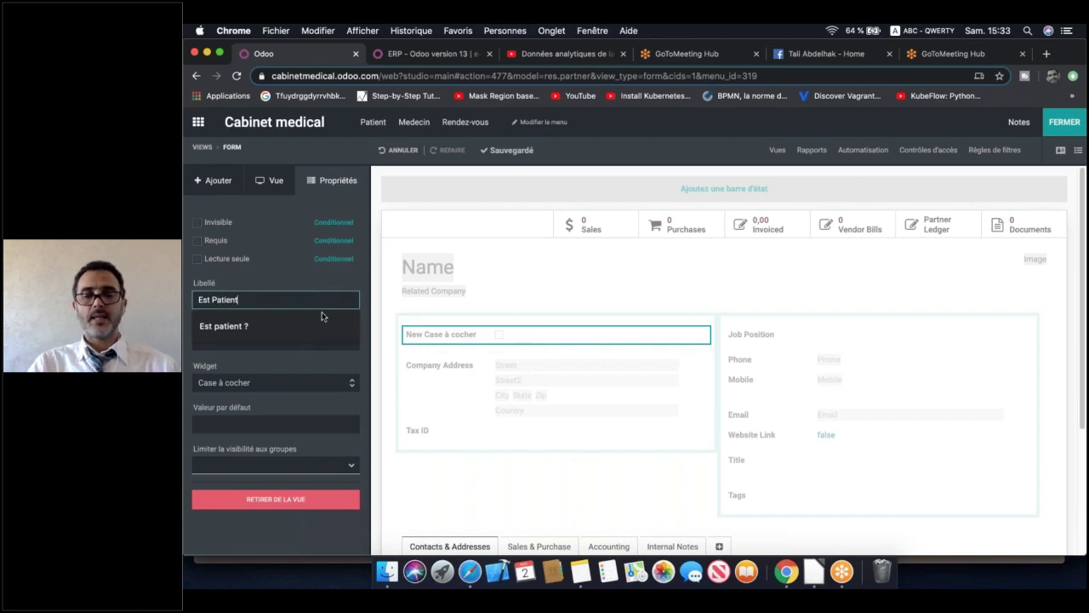
{"action": "type", "text": " ?"}
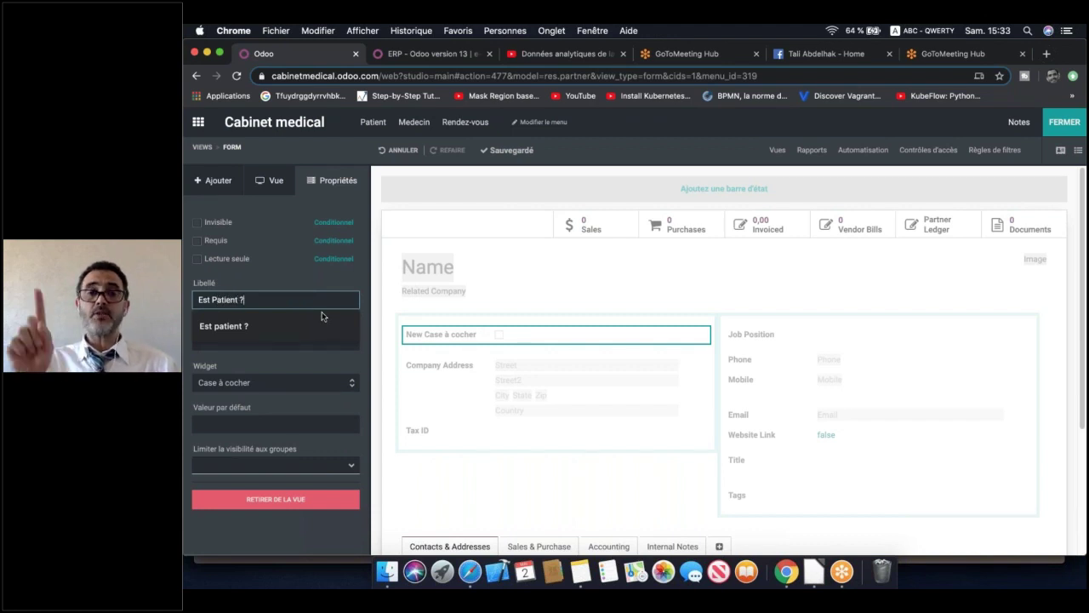
{"action": "left_click", "coordinate": [305, 357]}
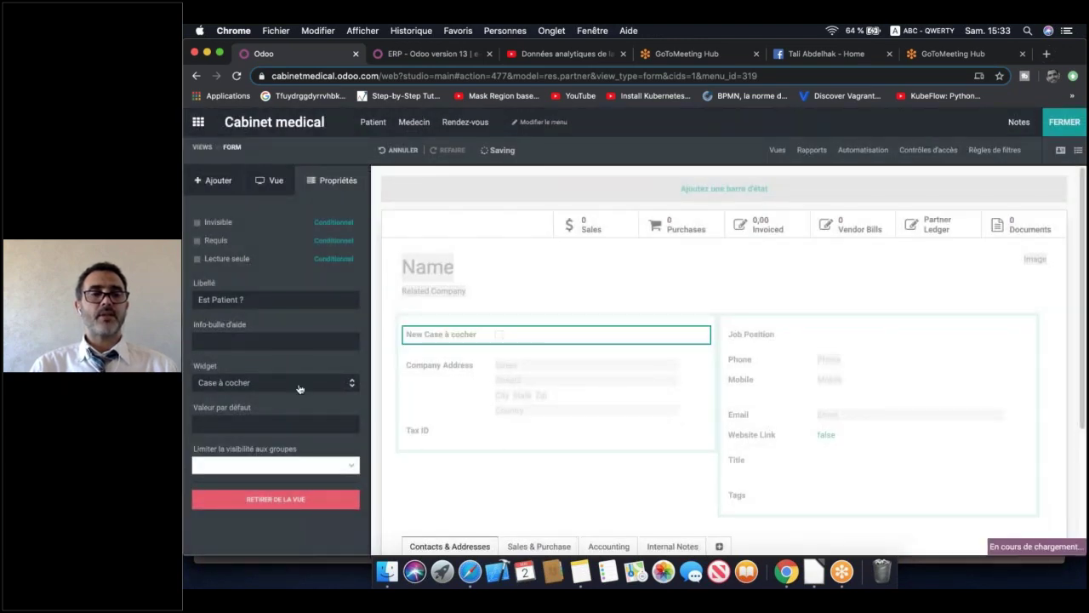
{"action": "left_click", "coordinate": [298, 384]}
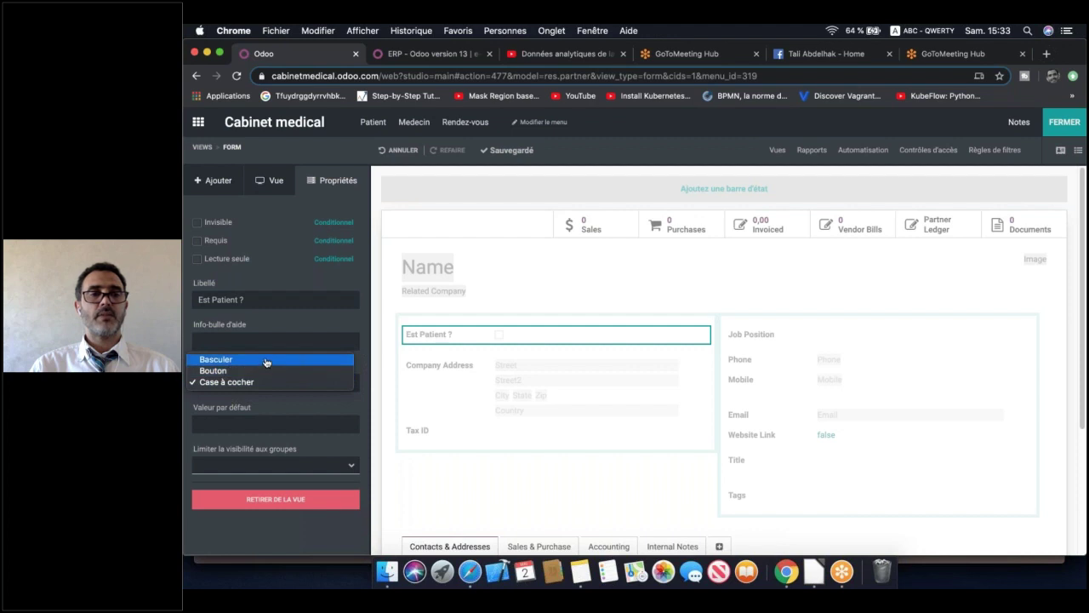
{"action": "left_click", "coordinate": [267, 361]}
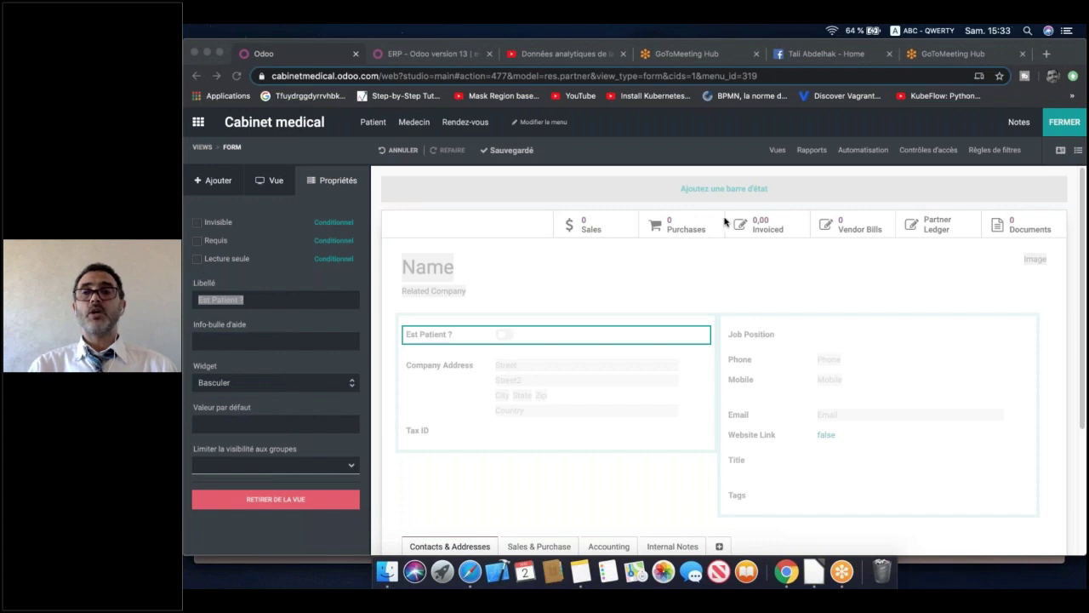
Close Studio to view the Patient form and list, and reopen Studio on the Patient list
{"action": "left_click", "coordinate": [1064, 124]}
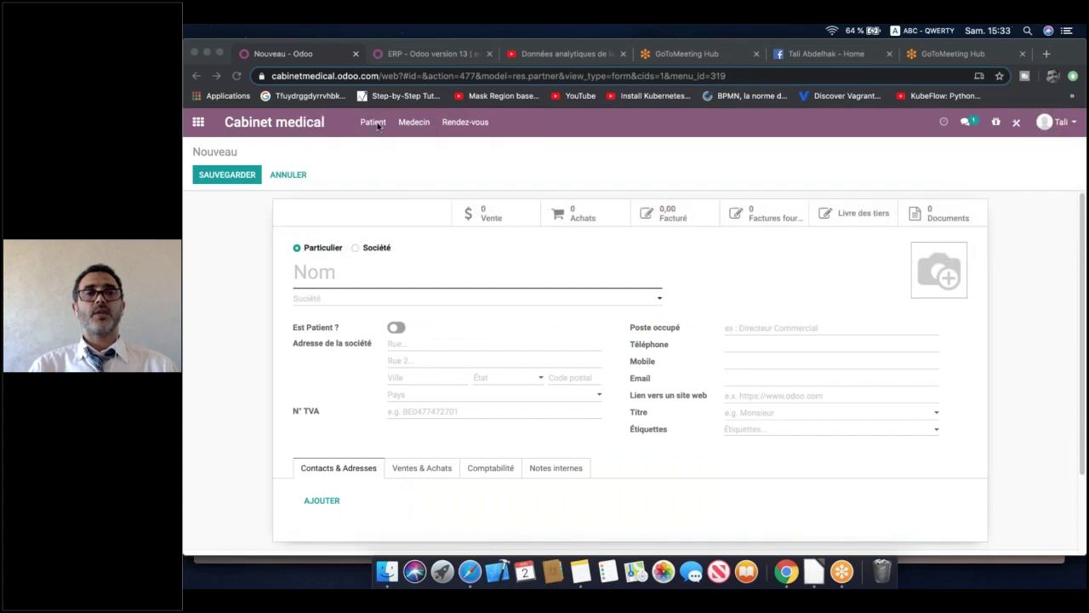
{"action": "left_click", "coordinate": [375, 123]}
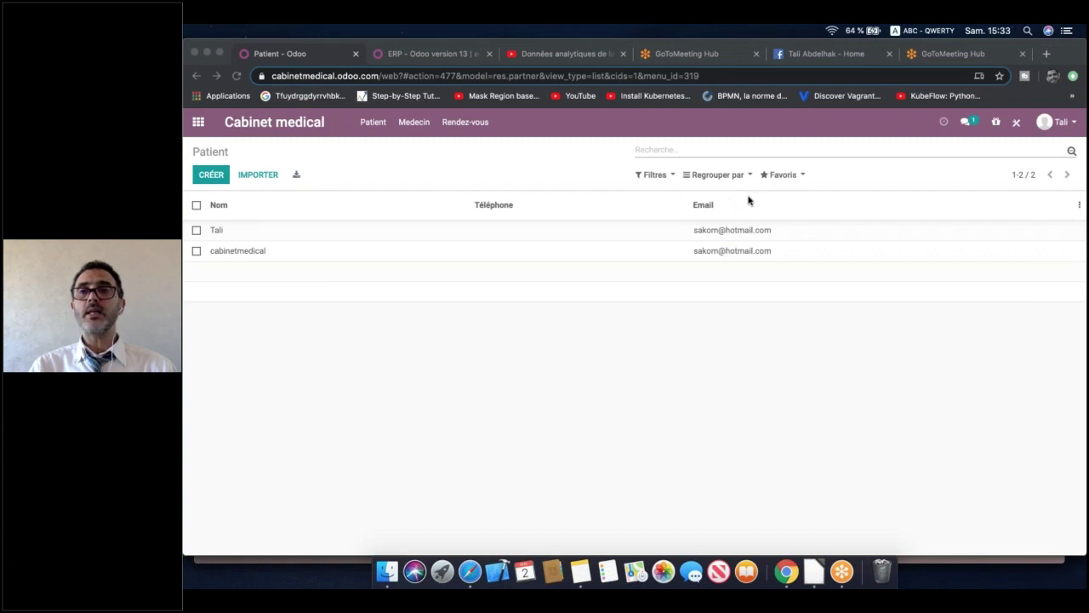
{"action": "left_click", "coordinate": [1016, 122]}
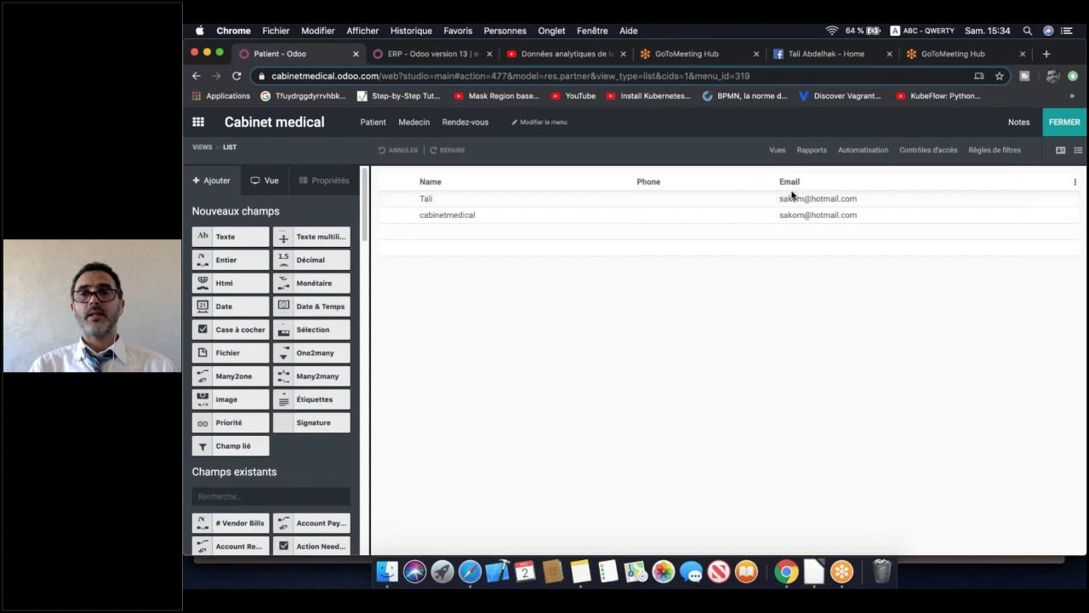
Start a new filter rule for the Contact model and name it "patient"
{"action": "left_click", "coordinate": [991, 154]}
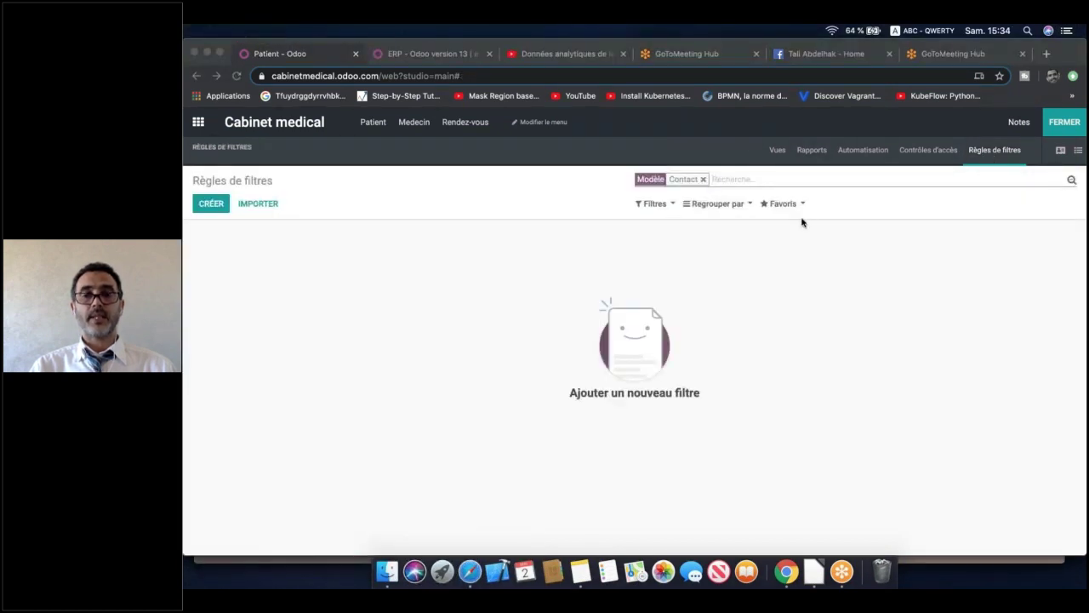
{"action": "left_click", "coordinate": [211, 201]}
{"action": "left_click", "coordinate": [211, 203]}
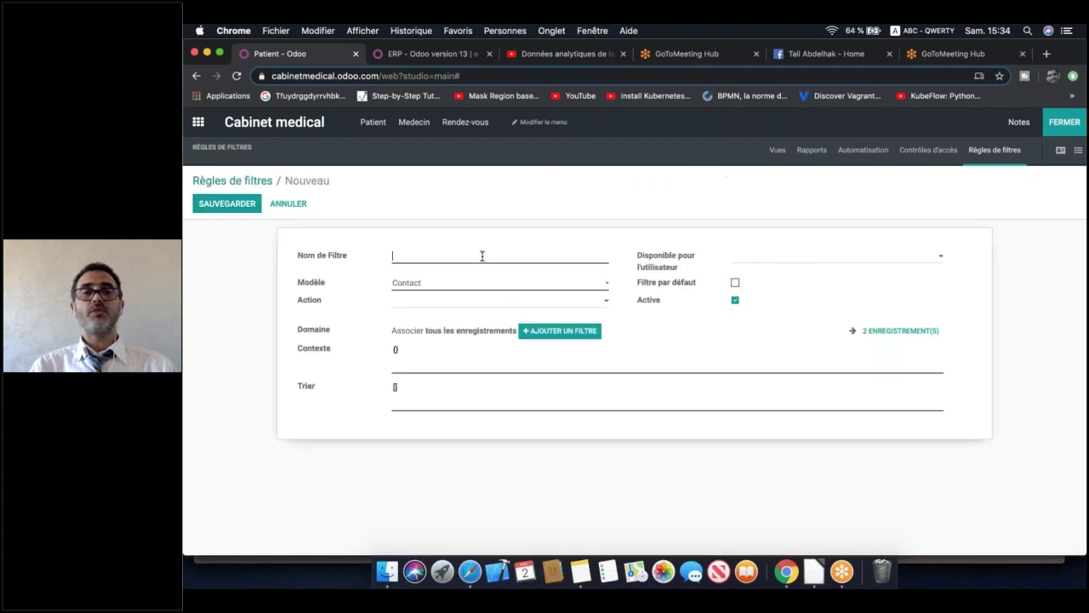
{"action": "left_click", "coordinate": [482, 255]}
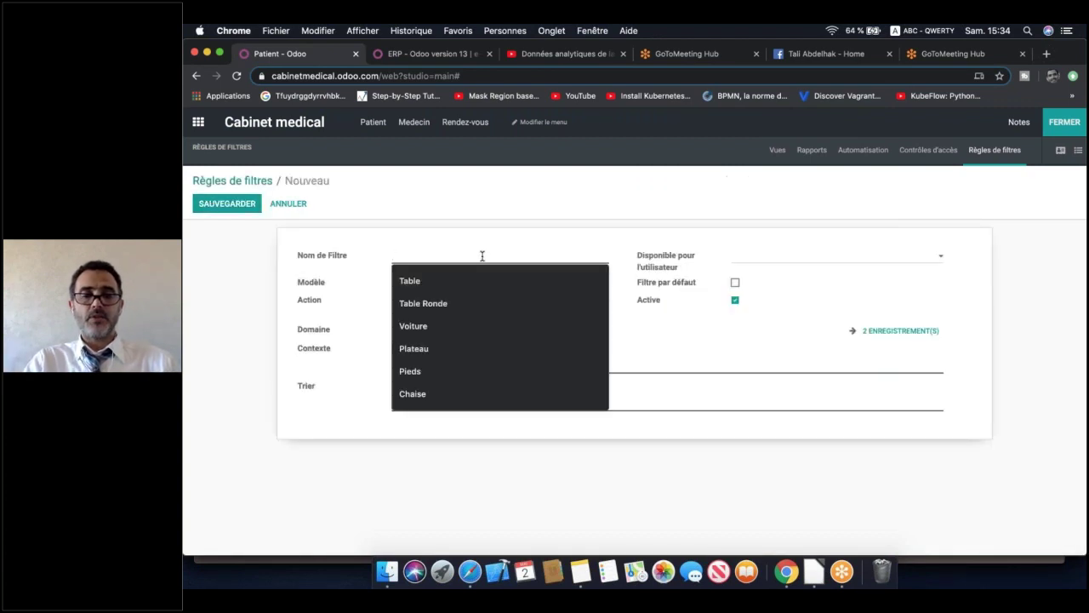
{"action": "type", "text": "Patient"}
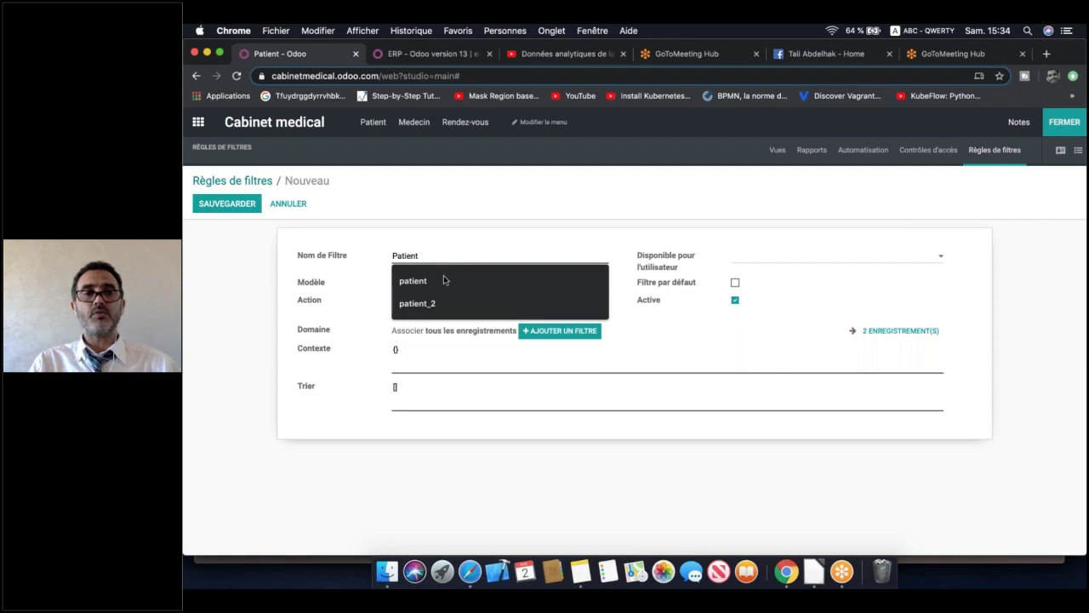
{"action": "left_click", "coordinate": [444, 280]}
{"action": "key", "text": "Down"}
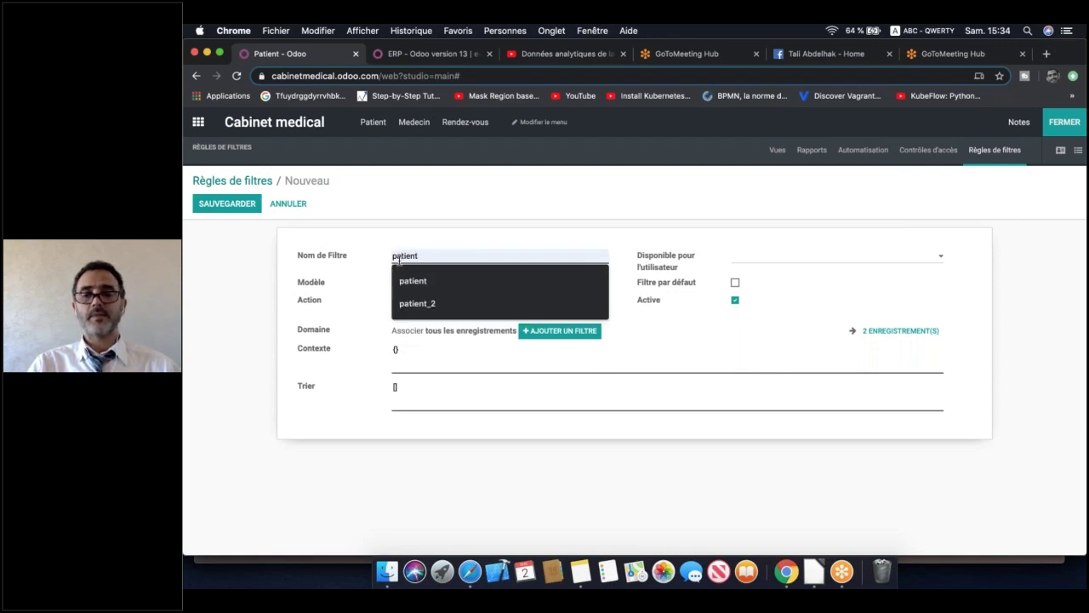
{"action": "key", "text": "Down"}
{"action": "key", "text": "Return"}
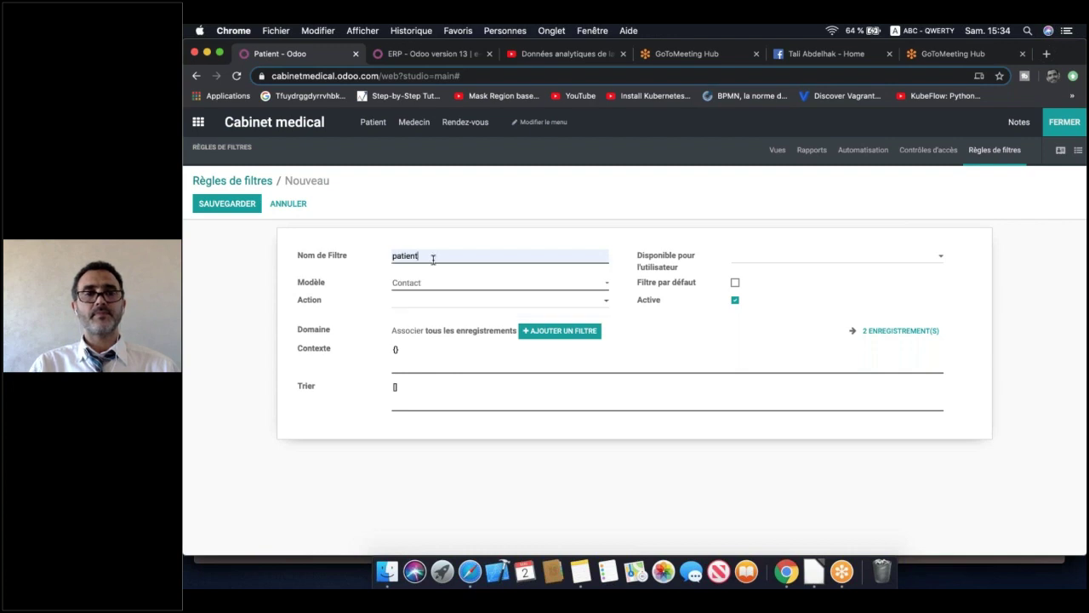
Correct the filter name to "Patient" and add a domain condition requiring the "Est Patient ?" field to be set (vrai)
{"action": "key", "text": "BackSpace"}
{"action": "type", "text": "P"}
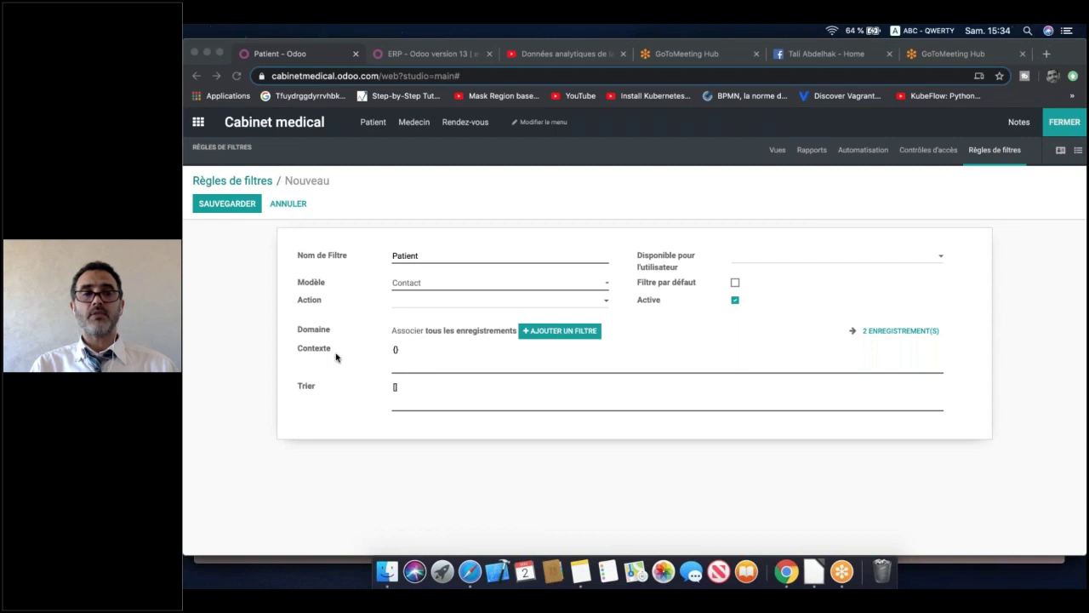
{"action": "left_click", "coordinate": [562, 331]}
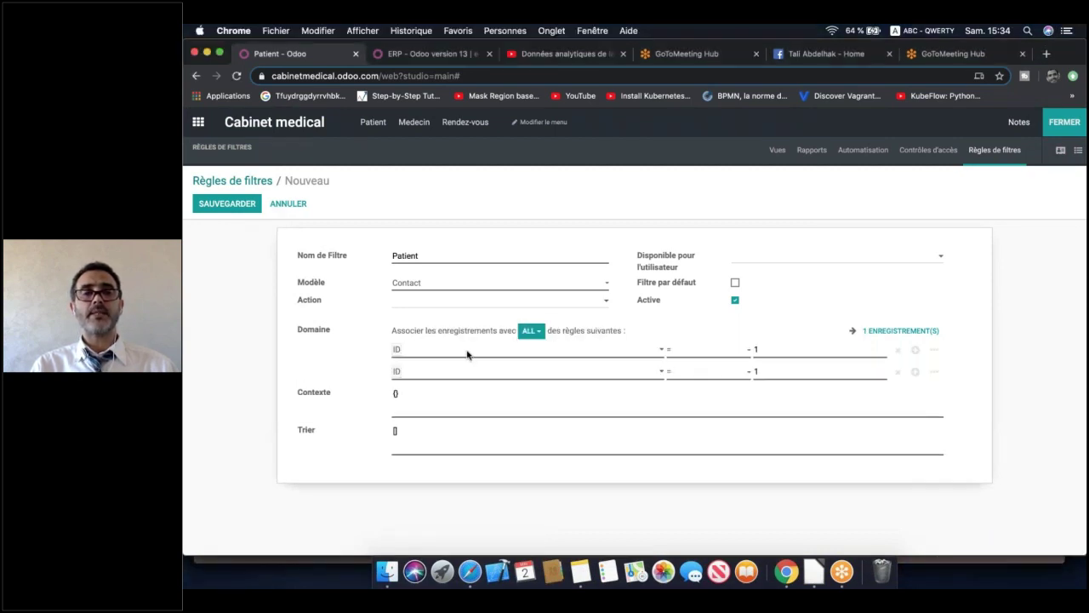
{"action": "left_click", "coordinate": [467, 351]}
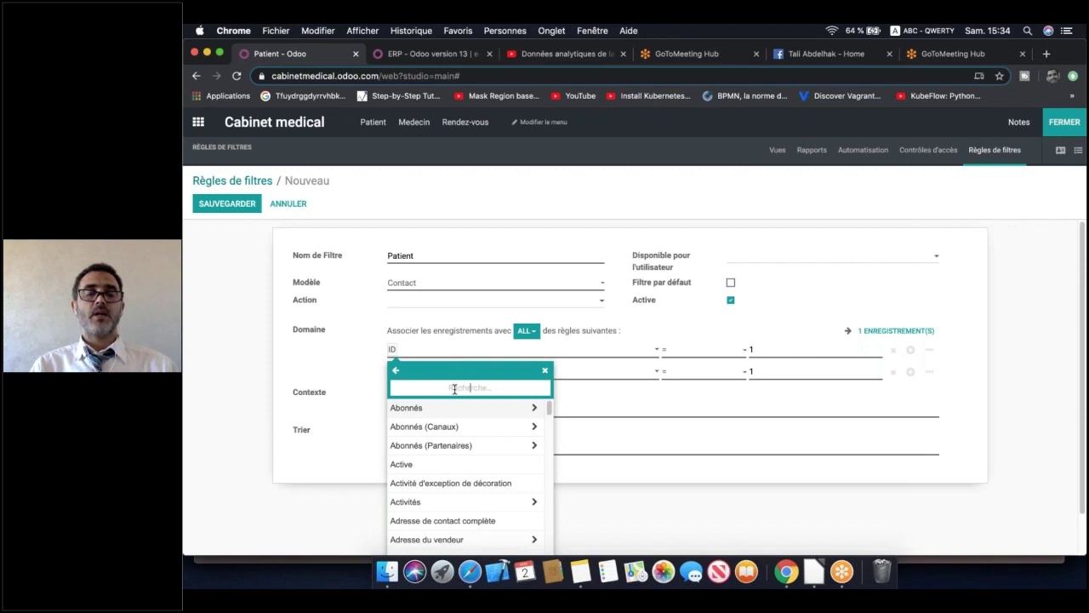
{"action": "type", "text": "est"}
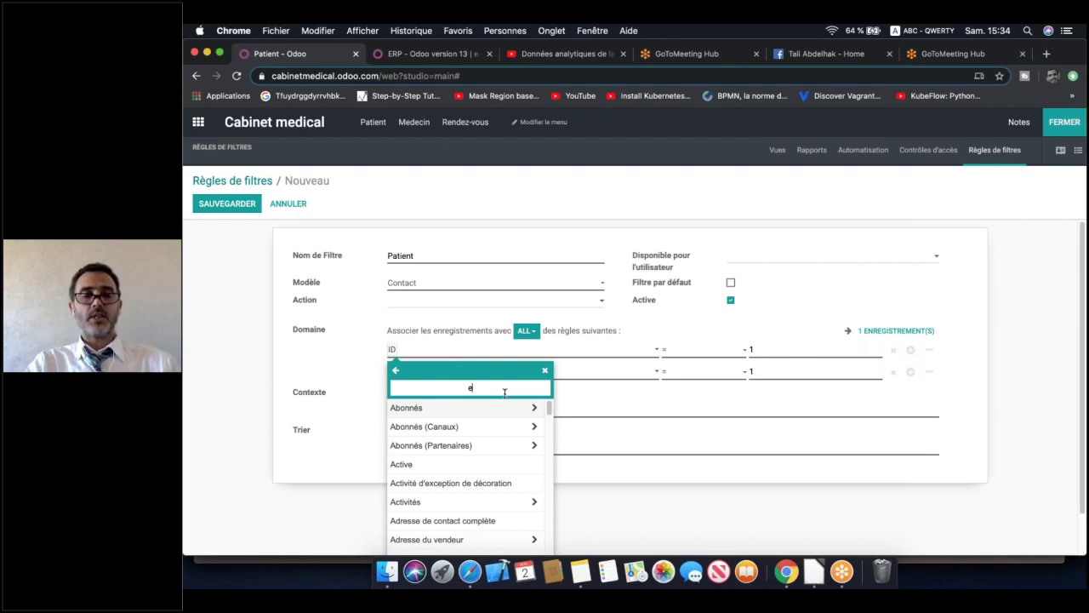
{"action": "left_click", "coordinate": [486, 412]}
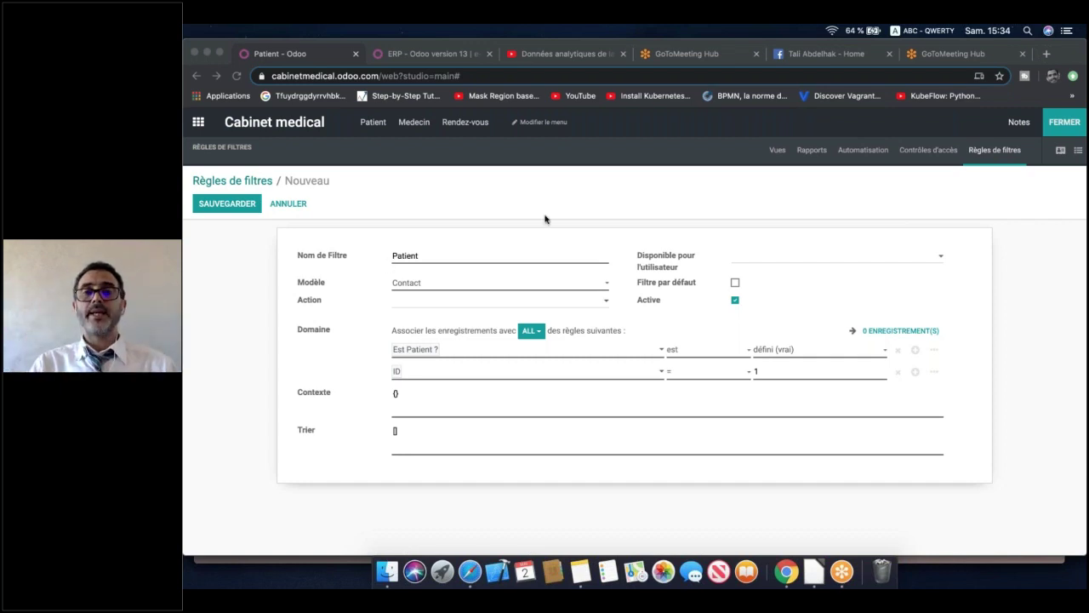
Save the Patient rule as a default filter, and check the Patient list outside Studio with and without it
{"action": "left_click", "coordinate": [736, 286]}
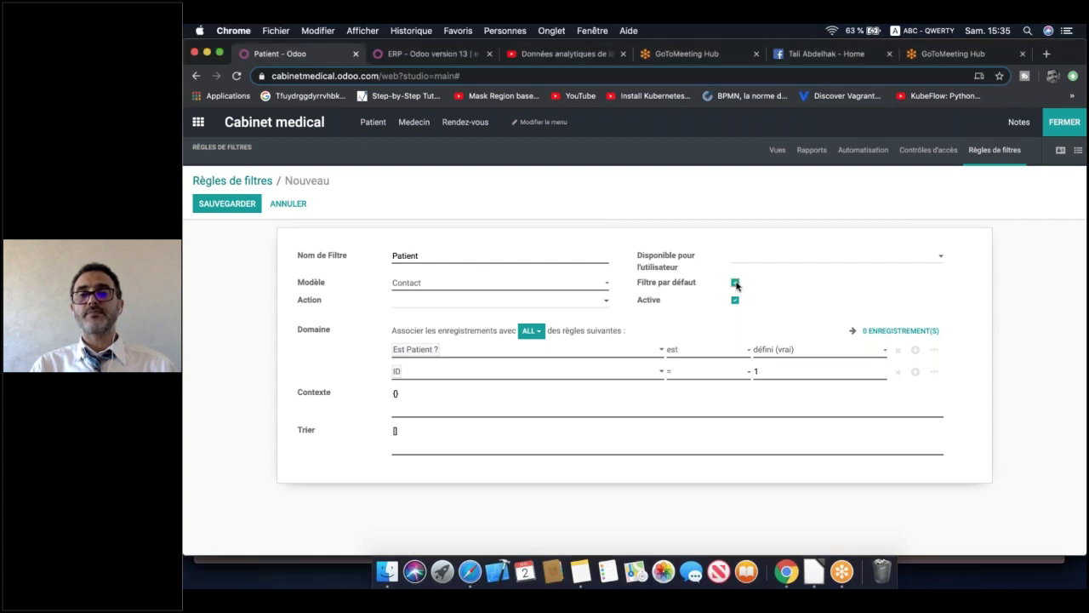
{"action": "left_click", "coordinate": [228, 204]}
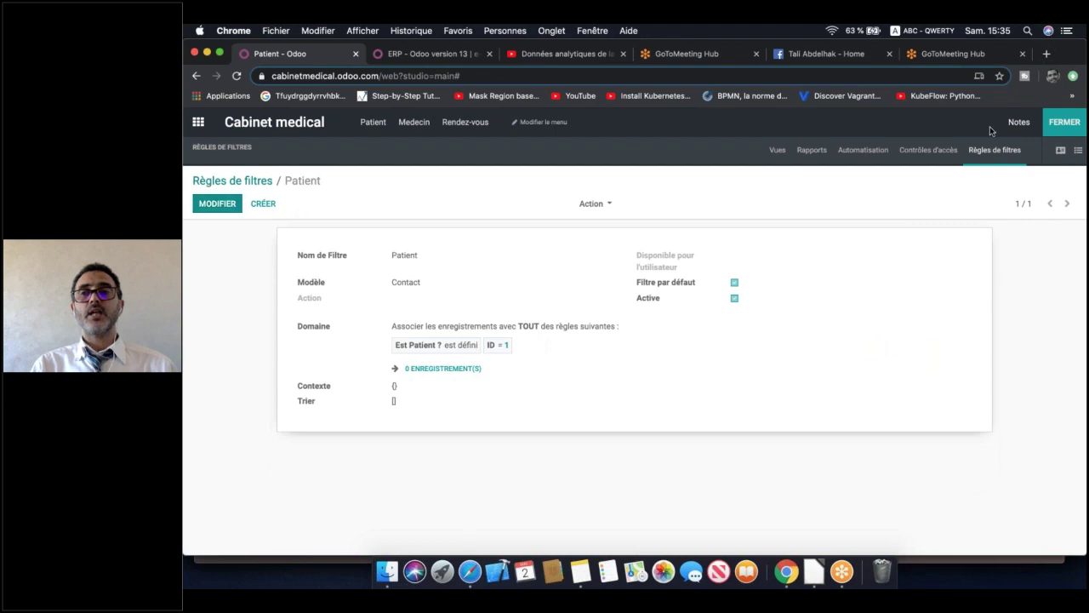
{"action": "left_click", "coordinate": [1064, 124]}
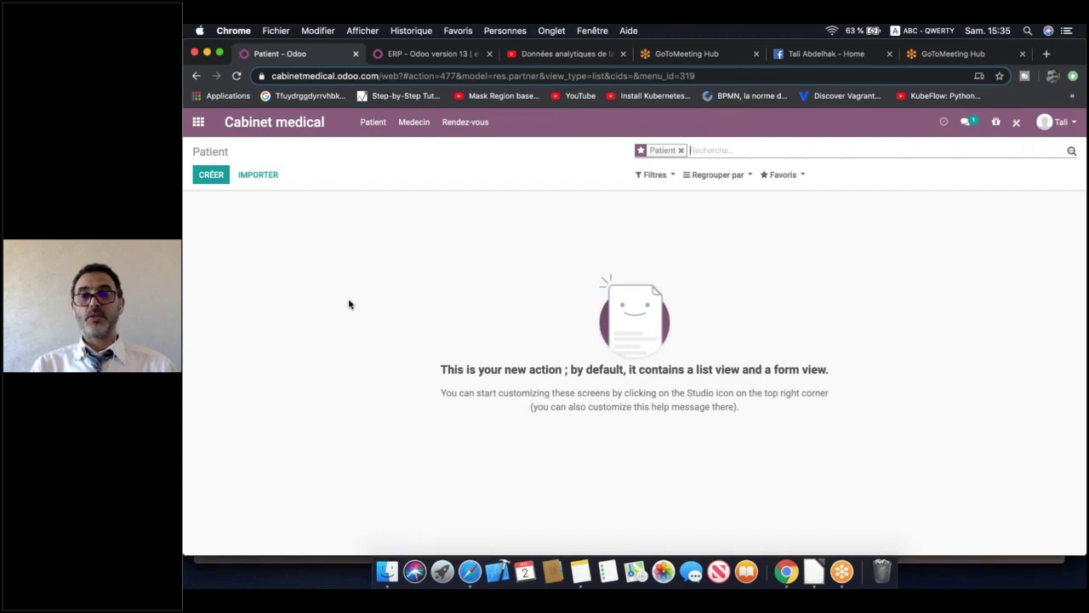
{"action": "left_click", "coordinate": [681, 151]}
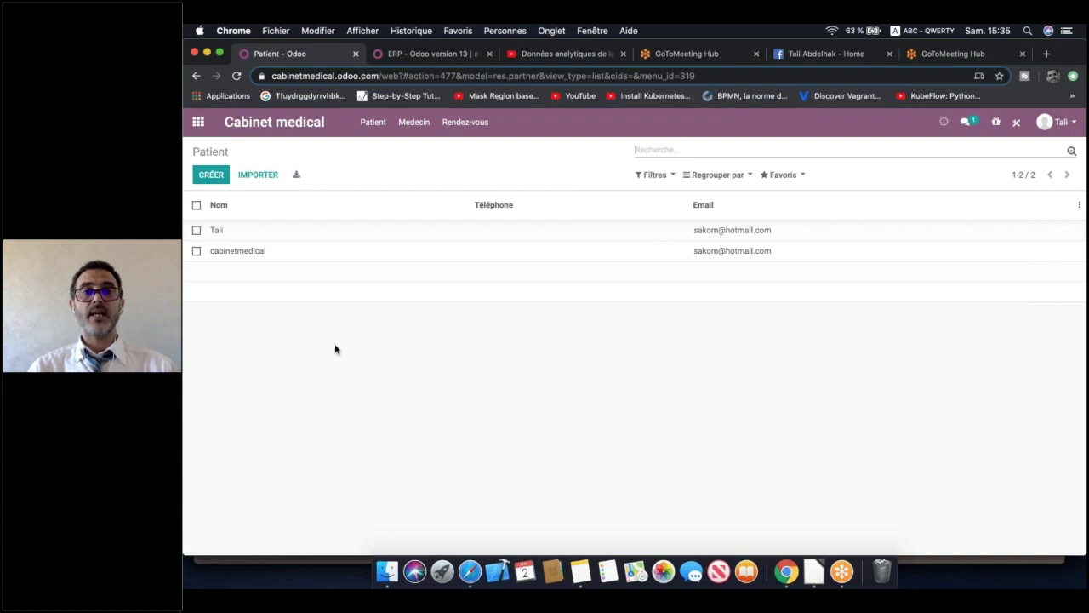
Create the job position "Medecin" as Poste occupé for the existing employee in the Medecin menu, and save the record
{"action": "left_click", "coordinate": [415, 126]}
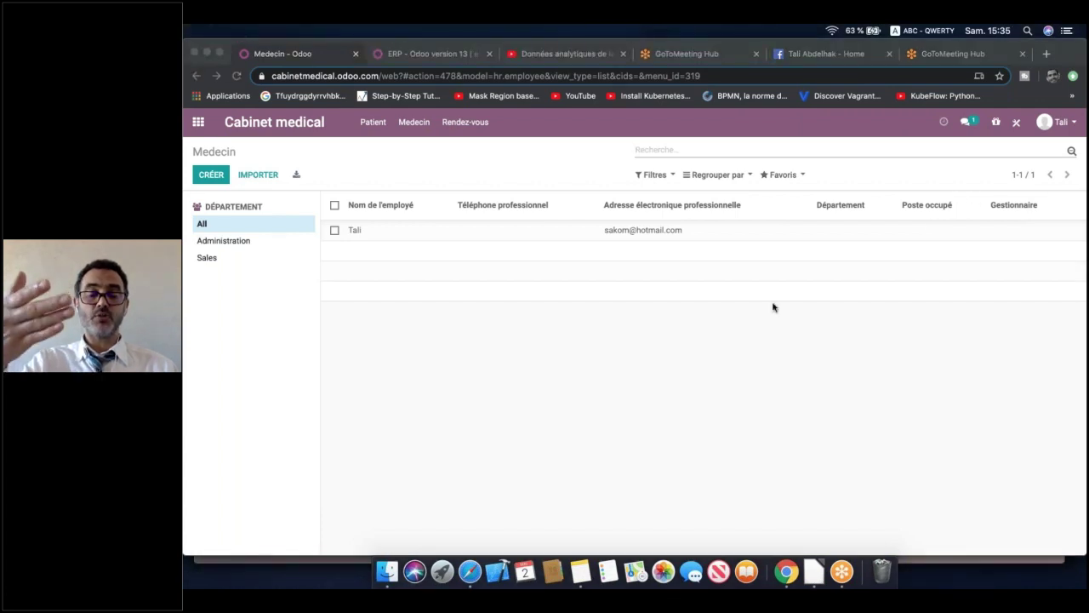
{"action": "left_click", "coordinate": [576, 234]}
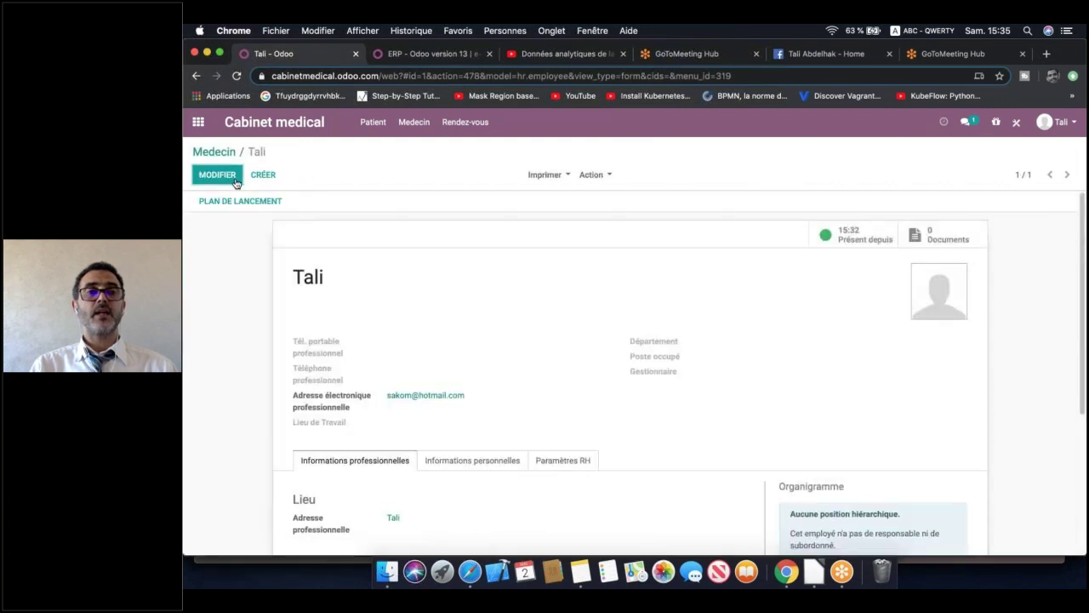
{"action": "left_click", "coordinate": [213, 175]}
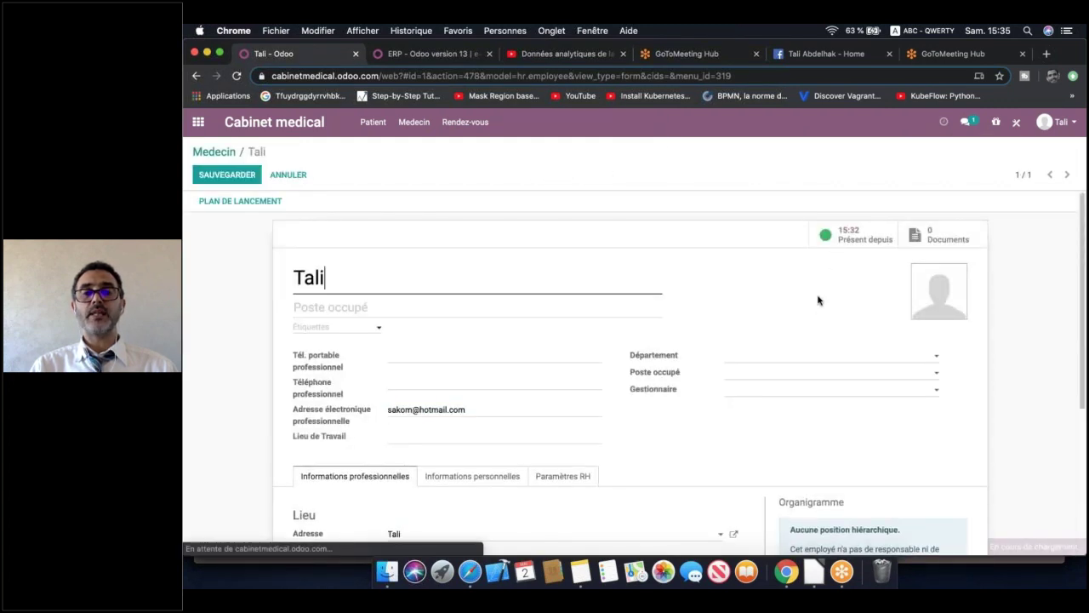
{"action": "left_click", "coordinate": [831, 377]}
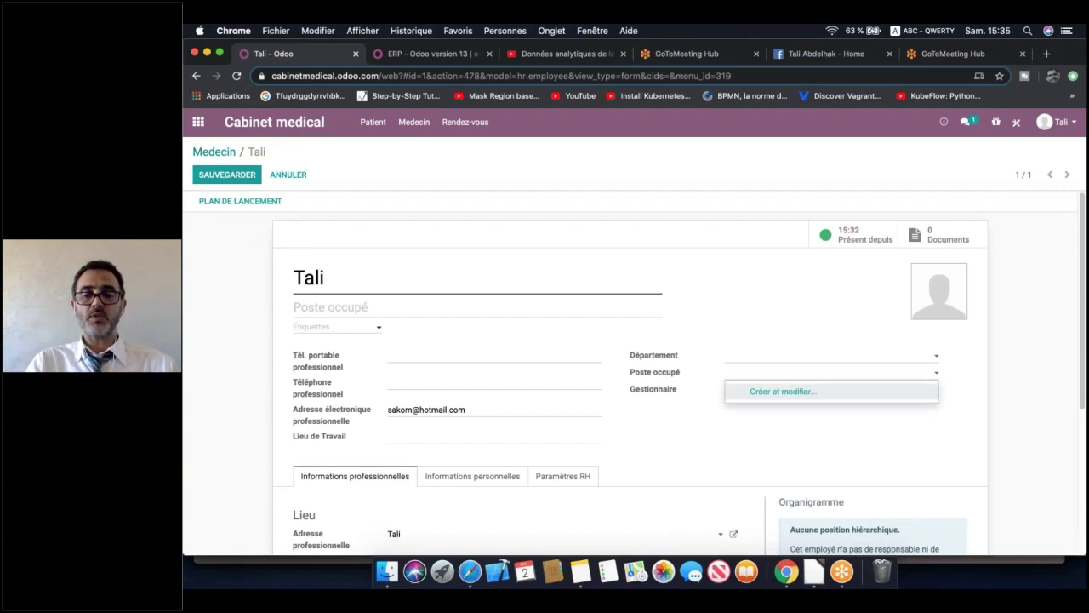
{"action": "type", "text": "Medecin"}
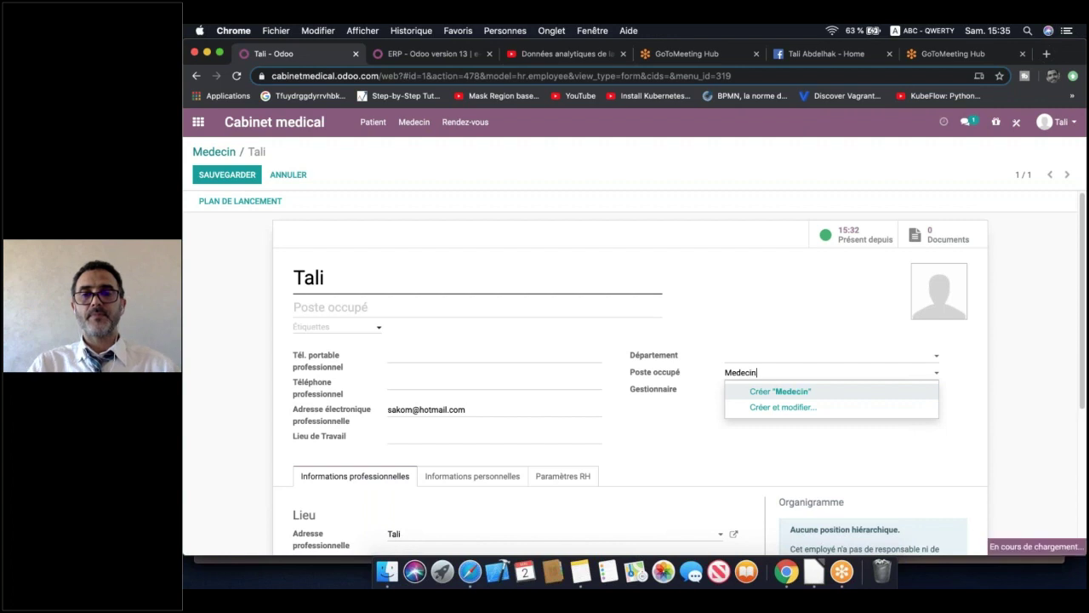
{"action": "left_click", "coordinate": [846, 393]}
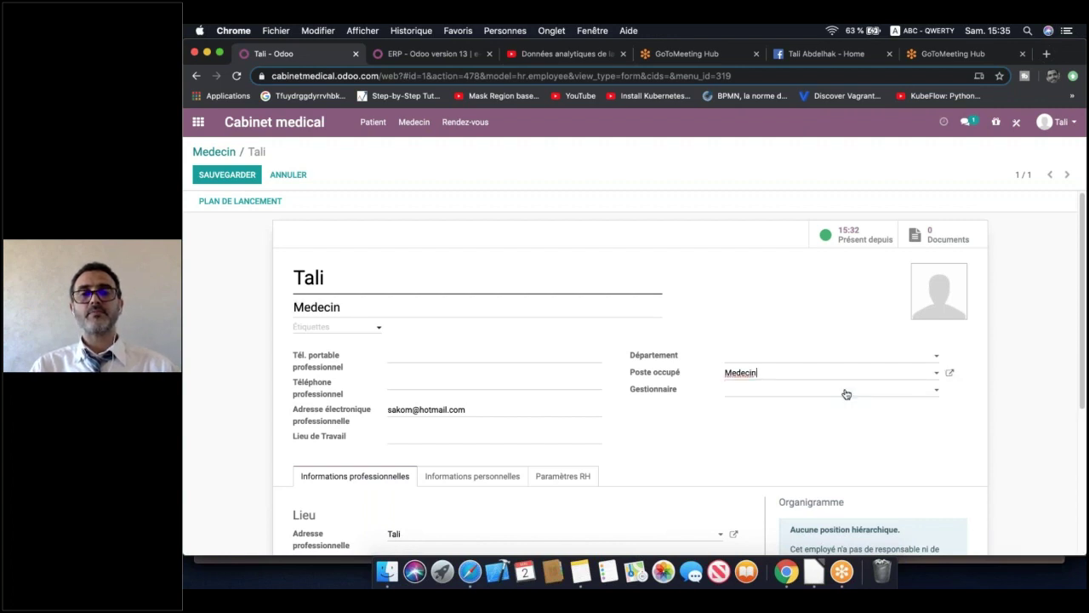
{"action": "left_click", "coordinate": [231, 181]}
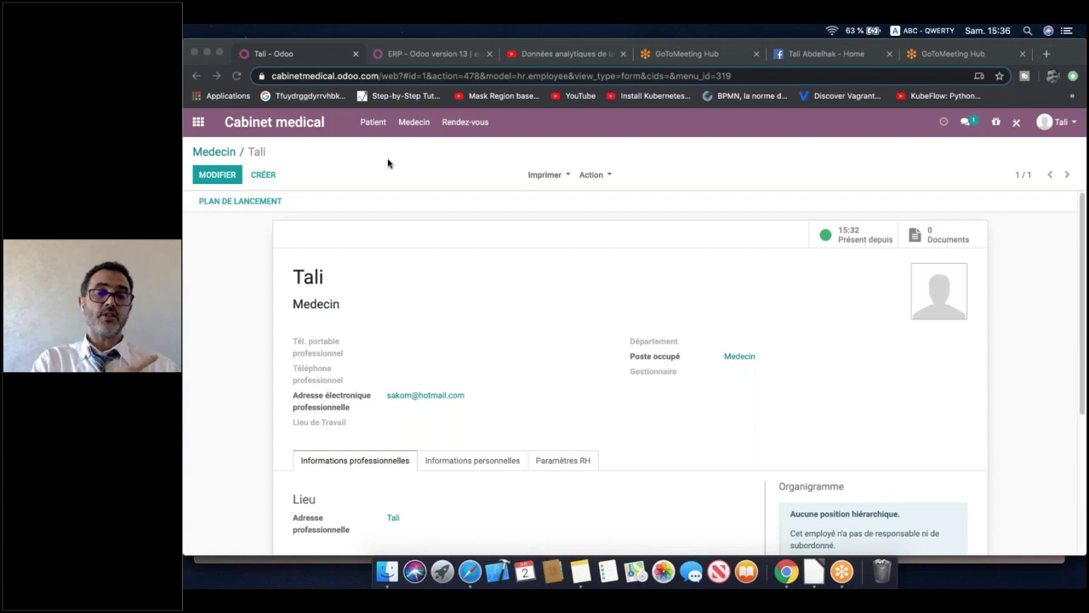
Start a new Studio filter rule for the Employee model and name it "Medecin"
{"action": "left_click", "coordinate": [1015, 125]}
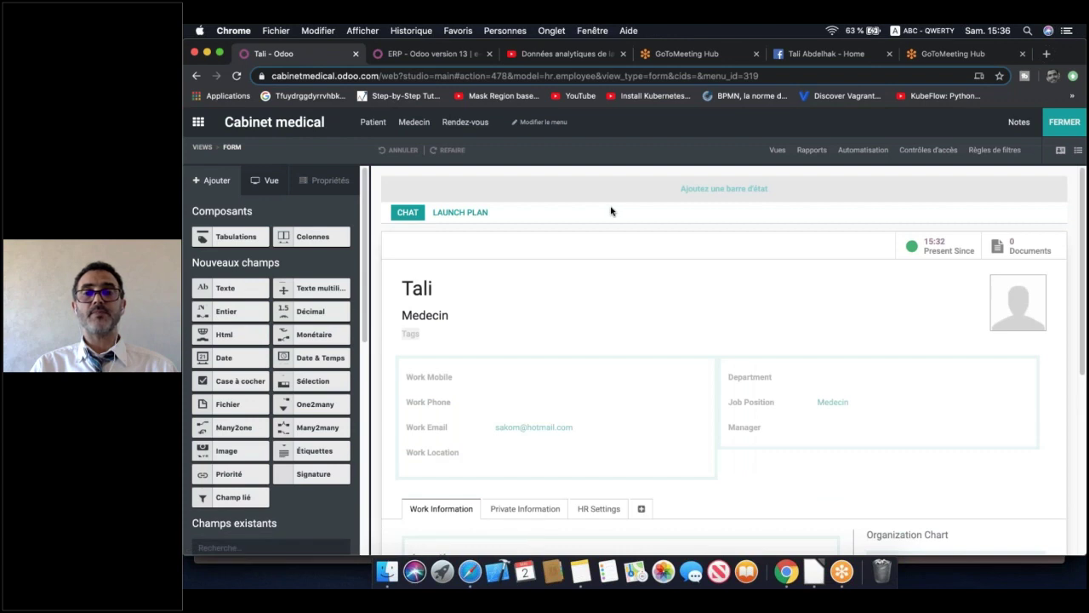
{"action": "left_click", "coordinate": [987, 153]}
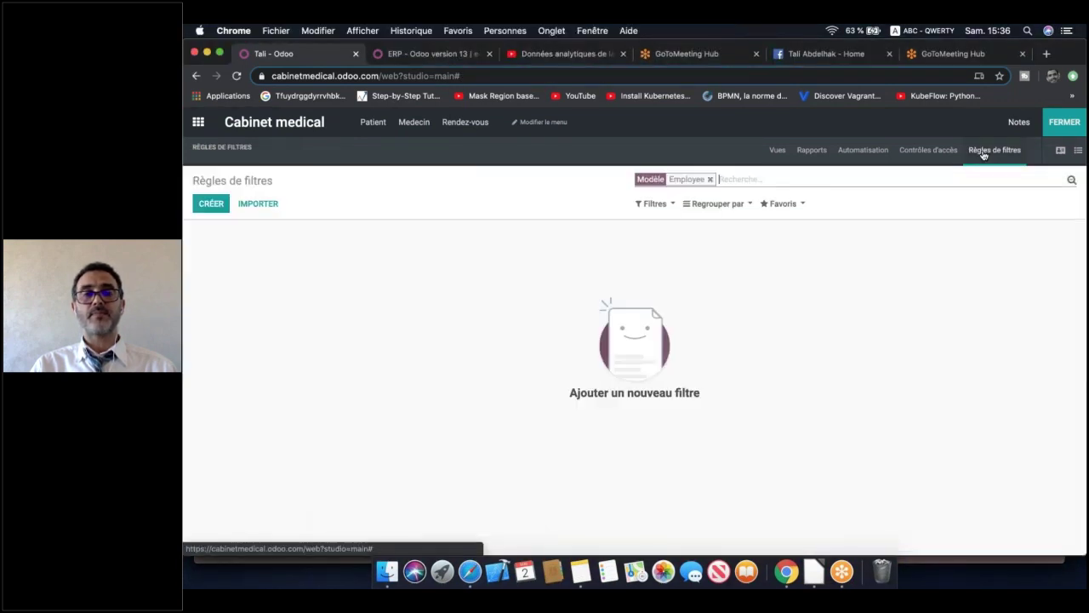
{"action": "left_click", "coordinate": [211, 204]}
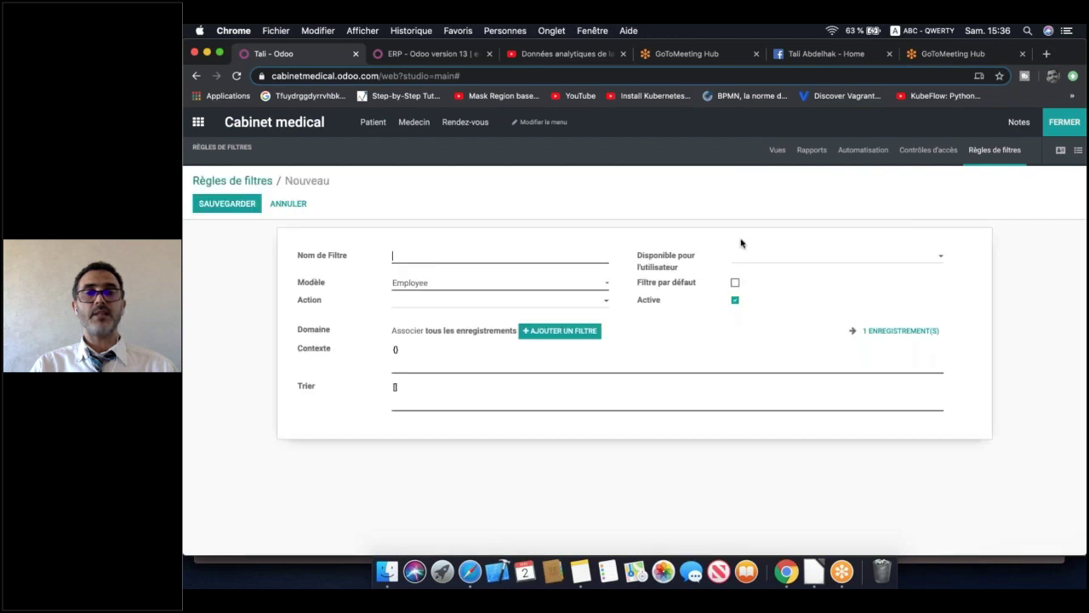
{"action": "left_click", "coordinate": [495, 251]}
{"action": "type", "text": "Medecin"}
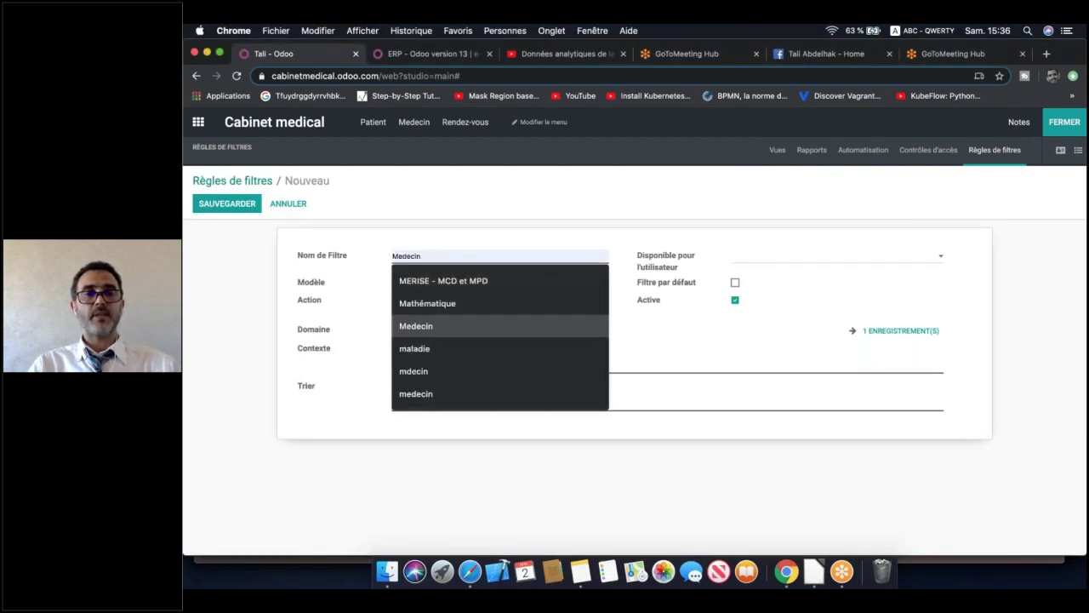
{"action": "left_click", "coordinate": [596, 323]}
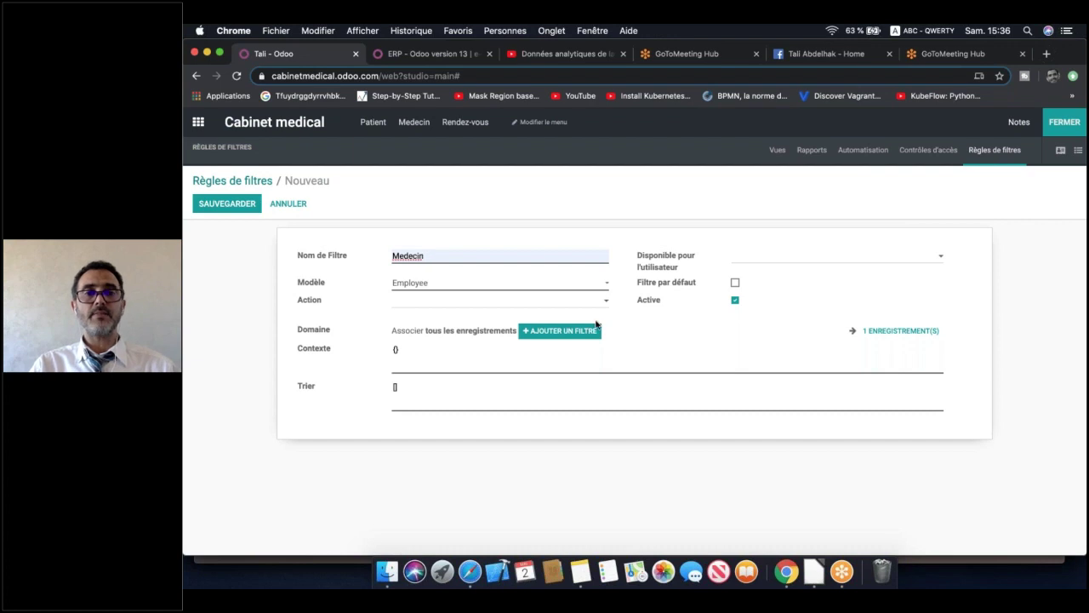
Add a domain condition to the Medecin filter based on the Poste occupé field
{"action": "left_click", "coordinate": [551, 332]}
{"action": "left_click", "coordinate": [511, 346]}
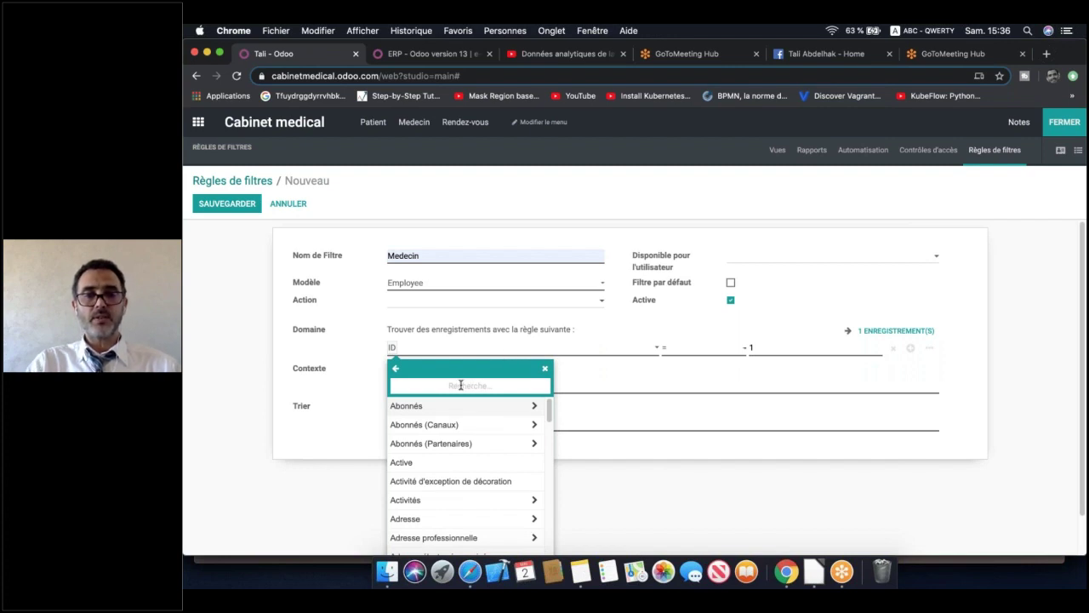
{"action": "type", "text": "po"}
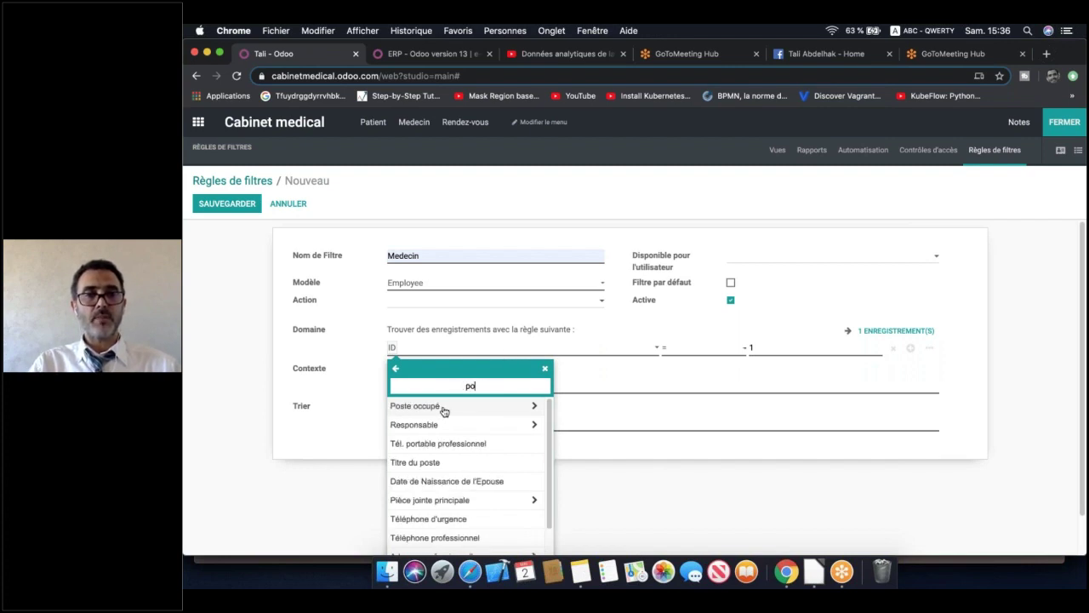
{"action": "left_click", "coordinate": [443, 408]}
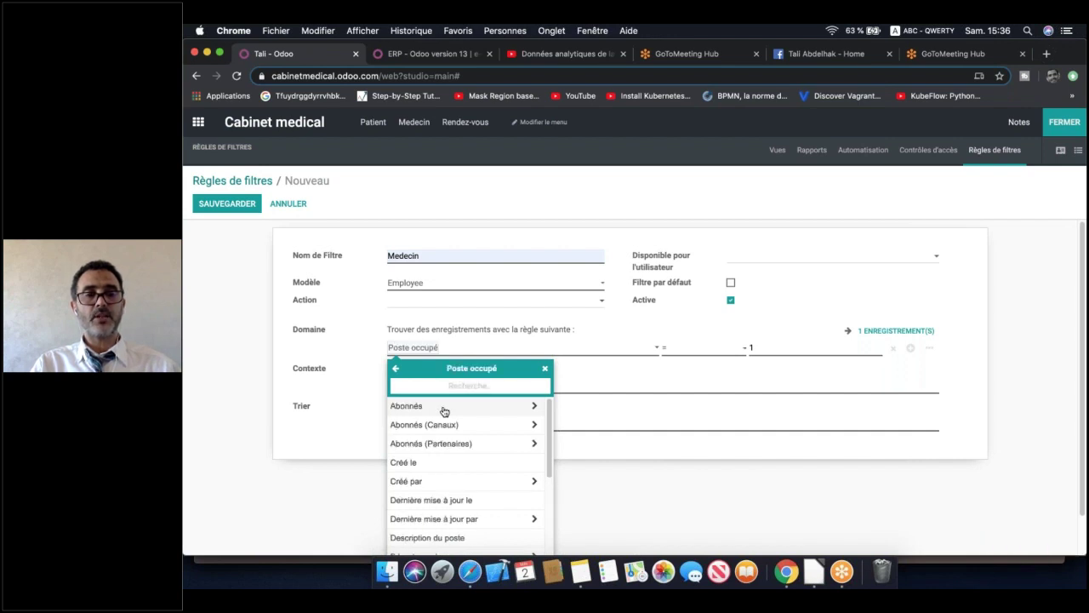
{"action": "scroll", "coordinate": [464, 463], "scroll_direction": "down", "scroll_amount": 2}
{"action": "scroll", "coordinate": [460, 463], "scroll_direction": "up", "scroll_amount": 2}
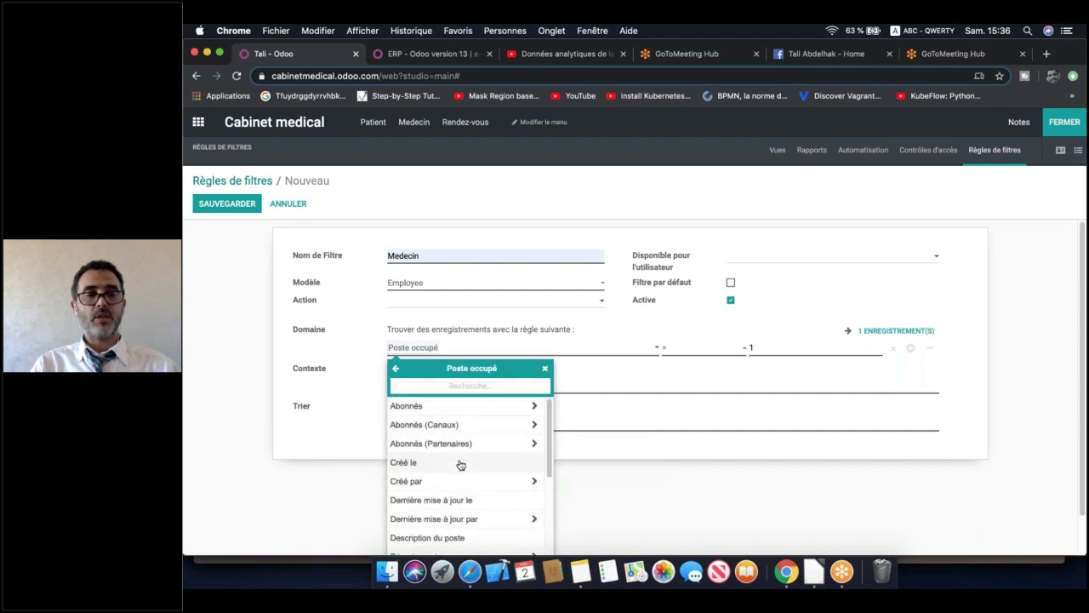
{"action": "scroll", "coordinate": [459, 463], "scroll_direction": "down", "scroll_amount": 5}
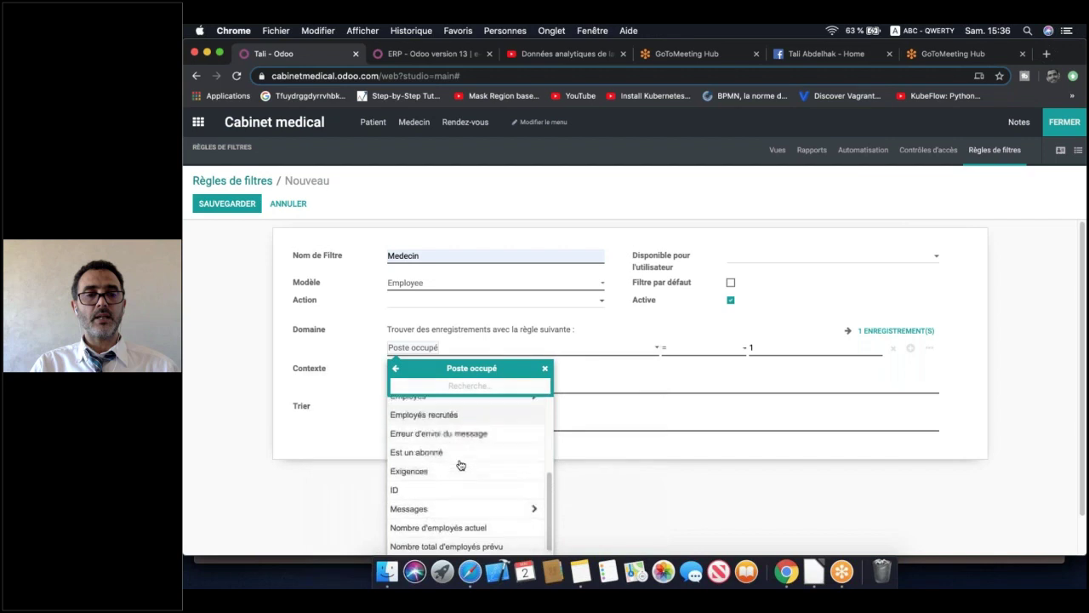
{"action": "scroll", "coordinate": [461, 464], "scroll_direction": "down", "scroll_amount": 3}
{"action": "scroll", "coordinate": [463, 460], "scroll_direction": "up", "scroll_amount": 10}
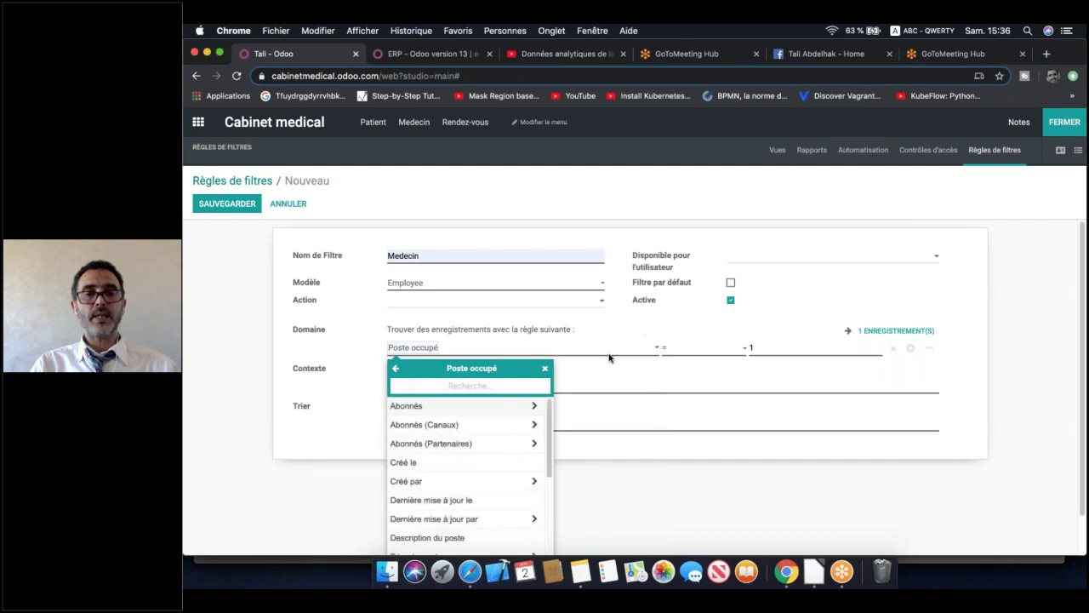
Keep the condition's operator at "=", set its value to "Medecin", and save the filter rule
{"action": "left_click", "coordinate": [700, 350]}
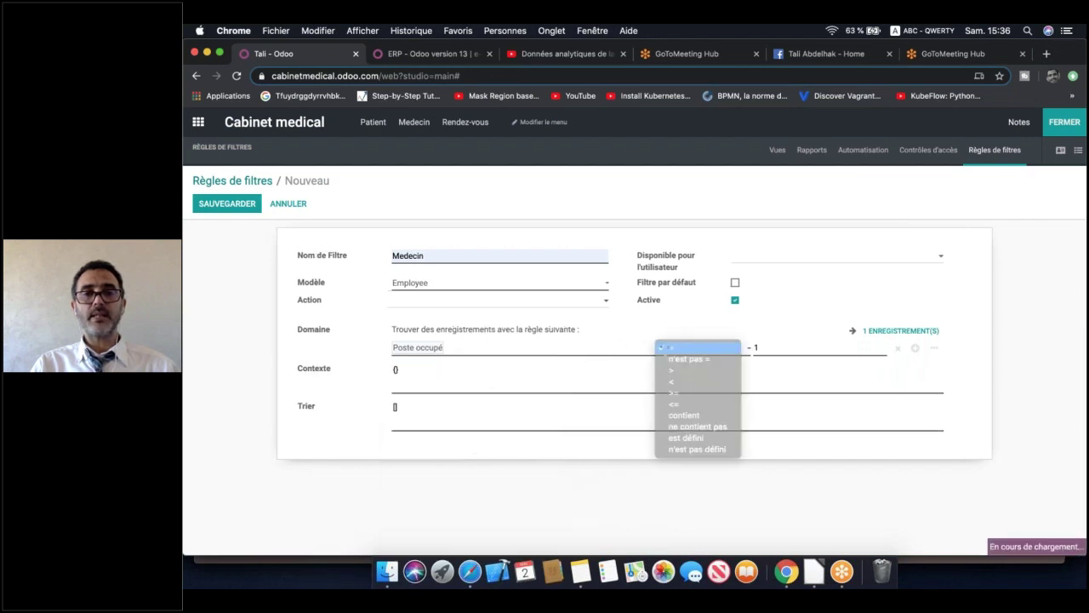
{"action": "left_click", "coordinate": [701, 349]}
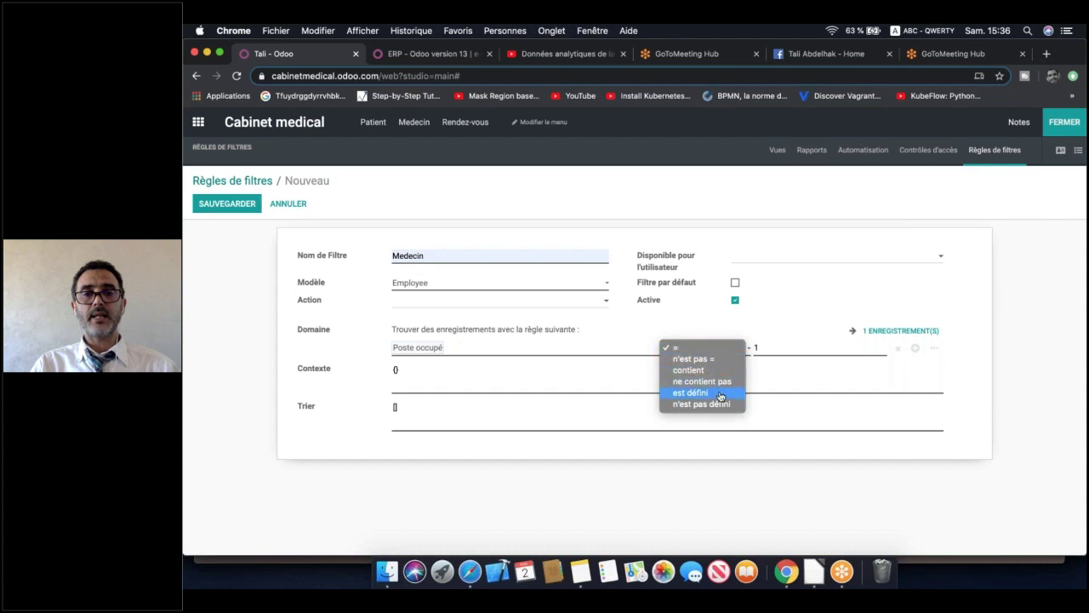
{"action": "left_click", "coordinate": [713, 352]}
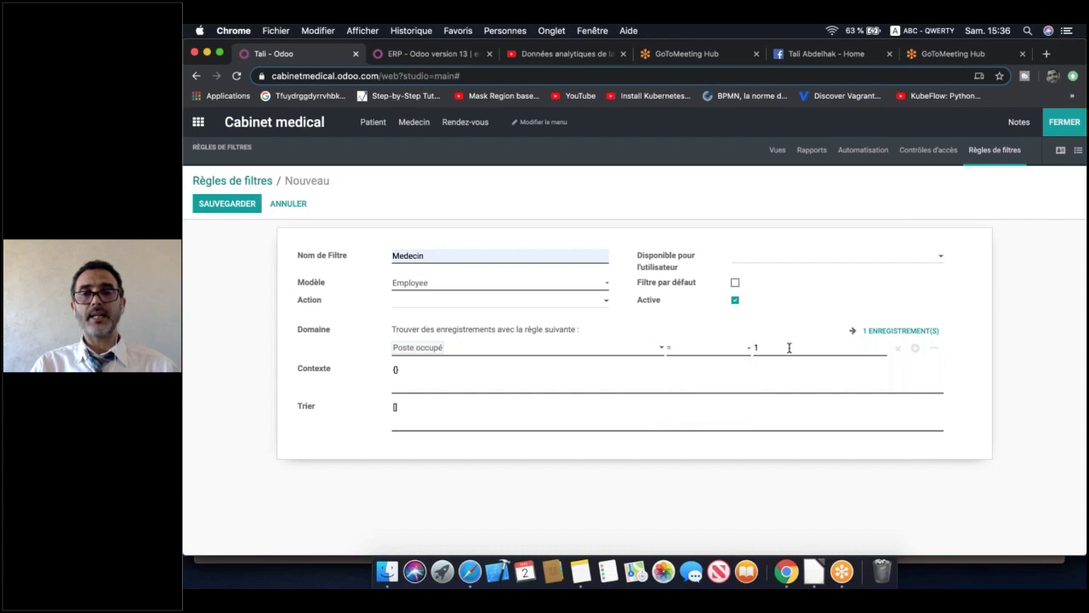
{"action": "left_click", "coordinate": [789, 347]}
{"action": "type", "text": "Medecin"}
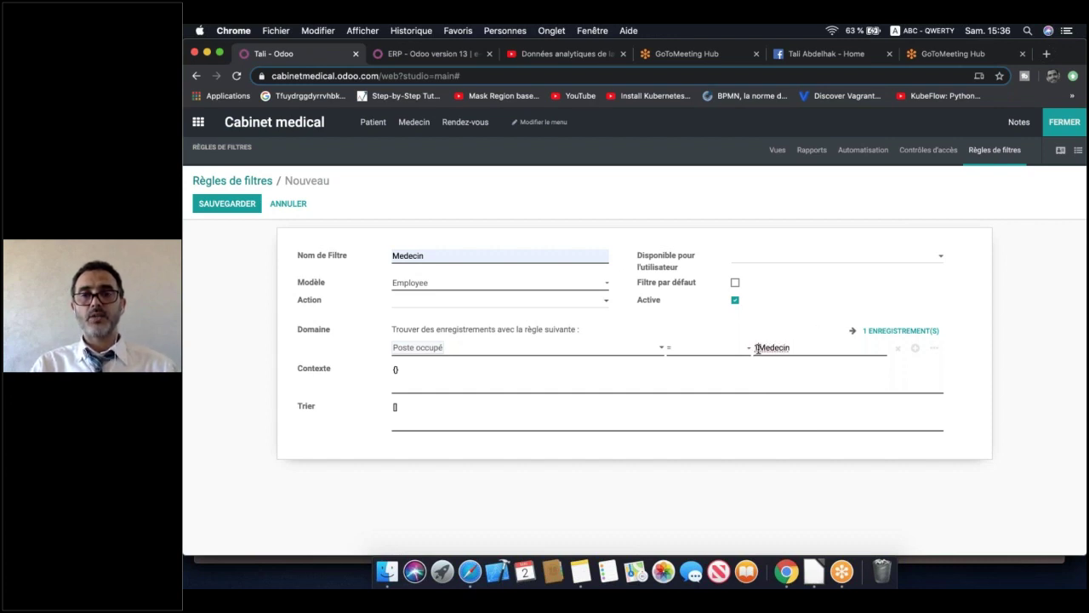
{"action": "left_click", "coordinate": [758, 348]}
{"action": "key", "text": "BackSpace"}
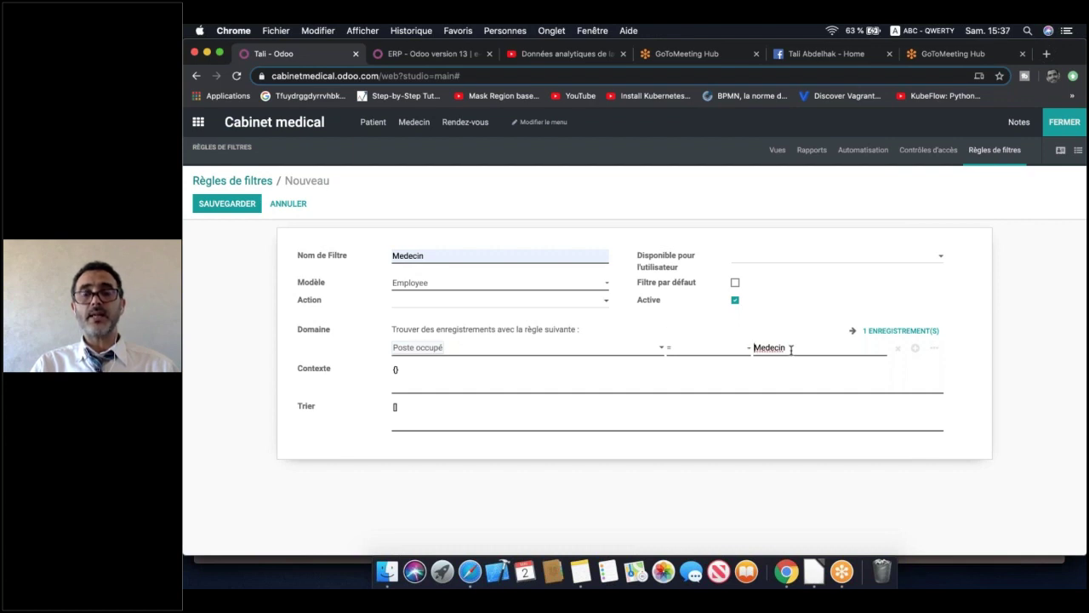
{"action": "left_click", "coordinate": [231, 203]}
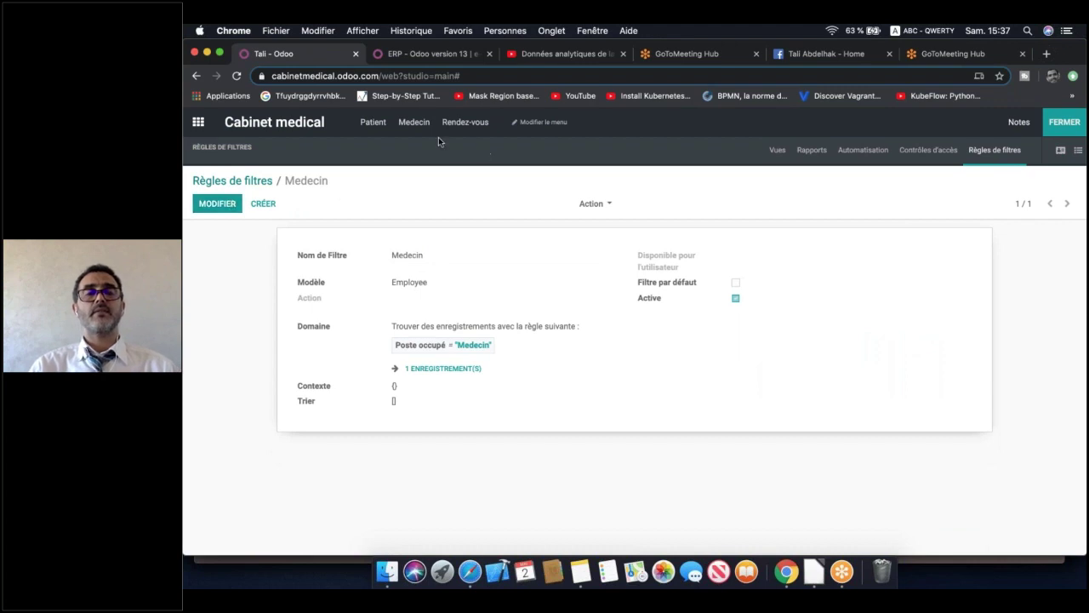
Close Studio and switch to the Employés app
{"action": "left_click", "coordinate": [1064, 122]}
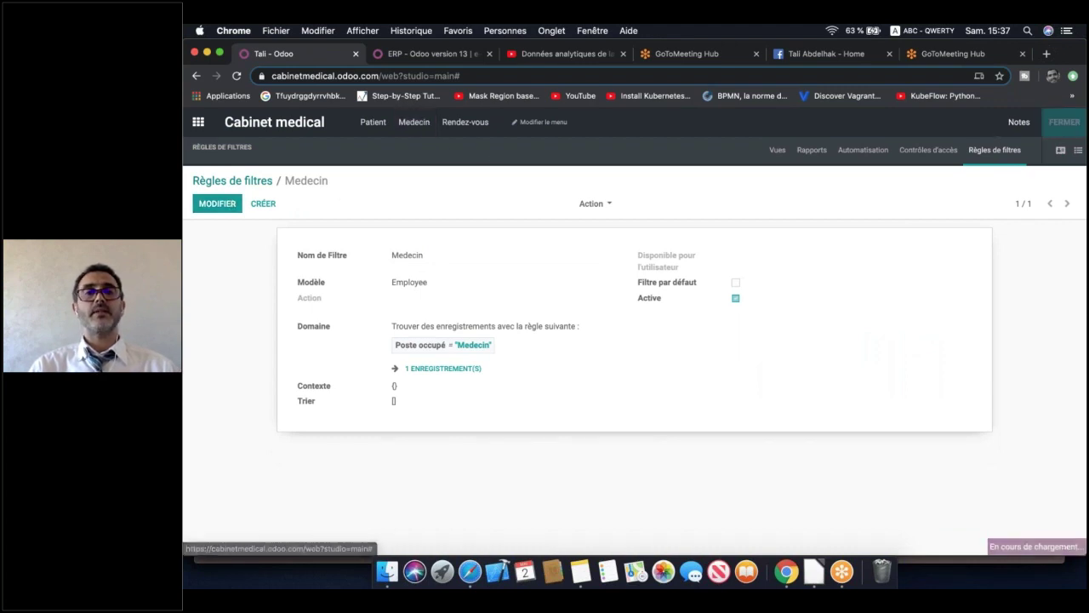
{"action": "left_click", "coordinate": [201, 123]}
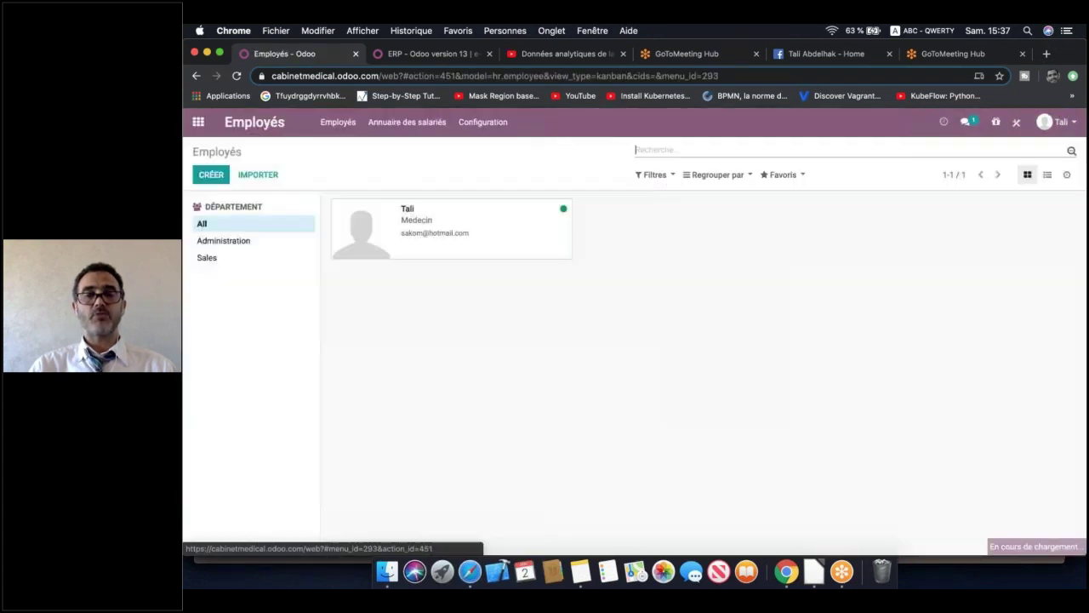
Create an employee with the employee's name and a new job position "Infermiere" as Poste occupé, and save the record
{"action": "left_click", "coordinate": [587, 315]}
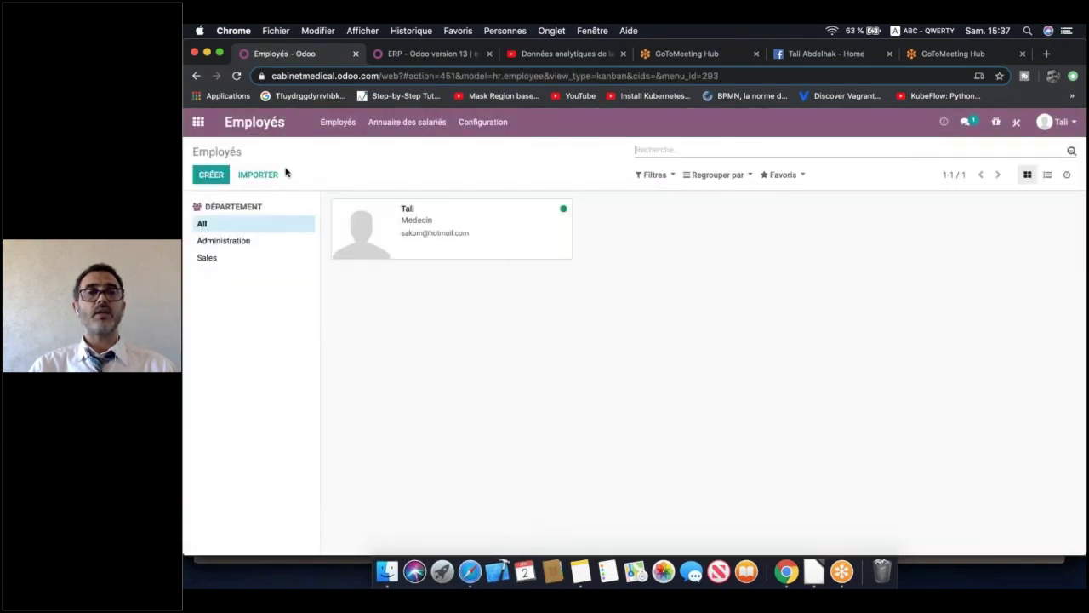
{"action": "left_click", "coordinate": [211, 174]}
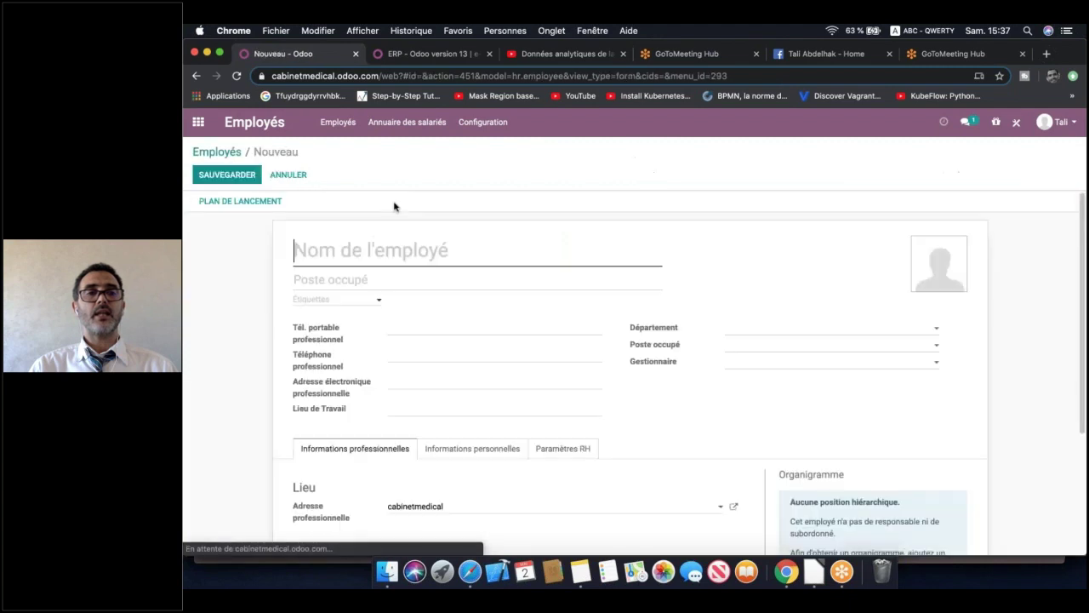
{"action": "type", "text": "Laila"}
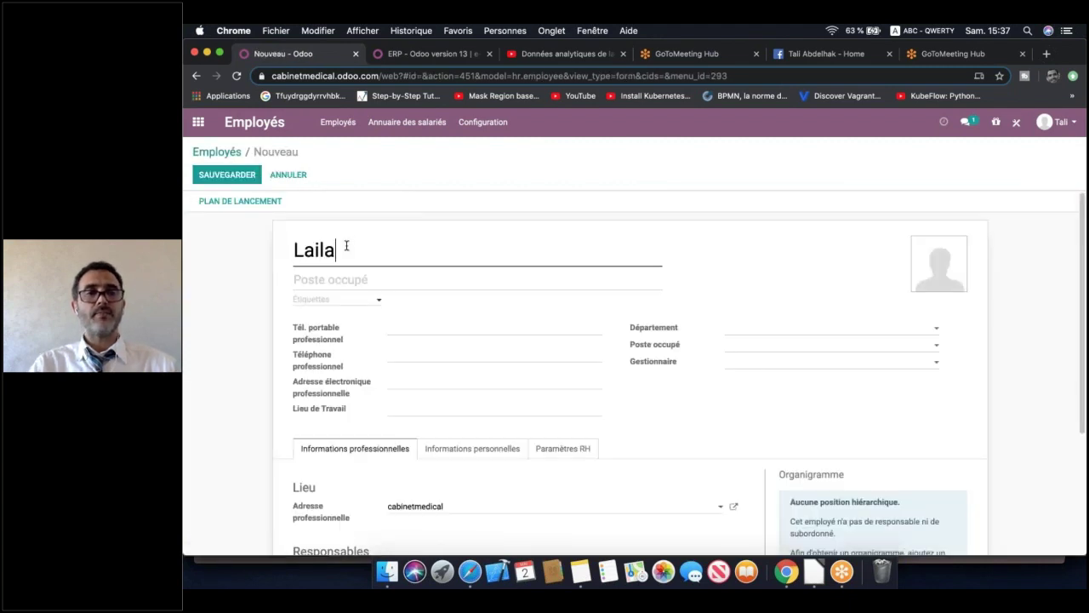
{"action": "left_click", "coordinate": [737, 351]}
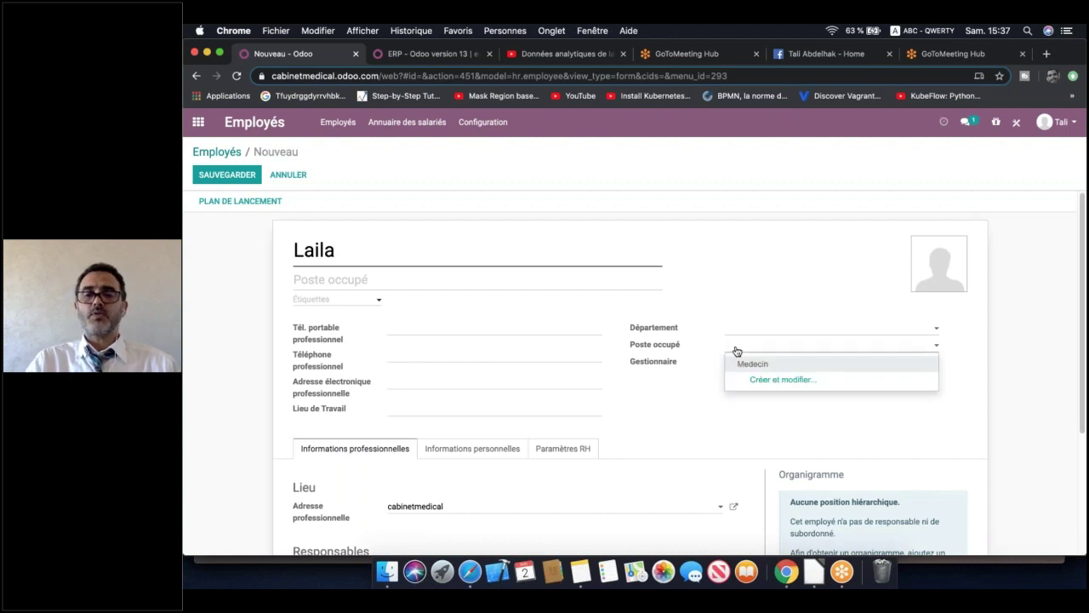
{"action": "type", "text": "In"}
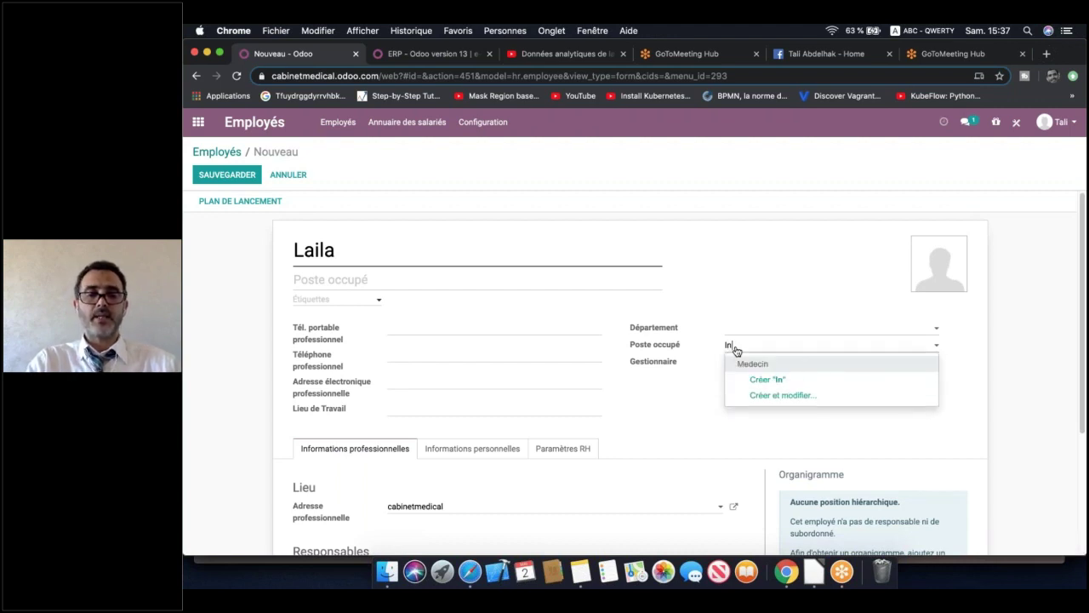
{"action": "type", "text": "fermiere"}
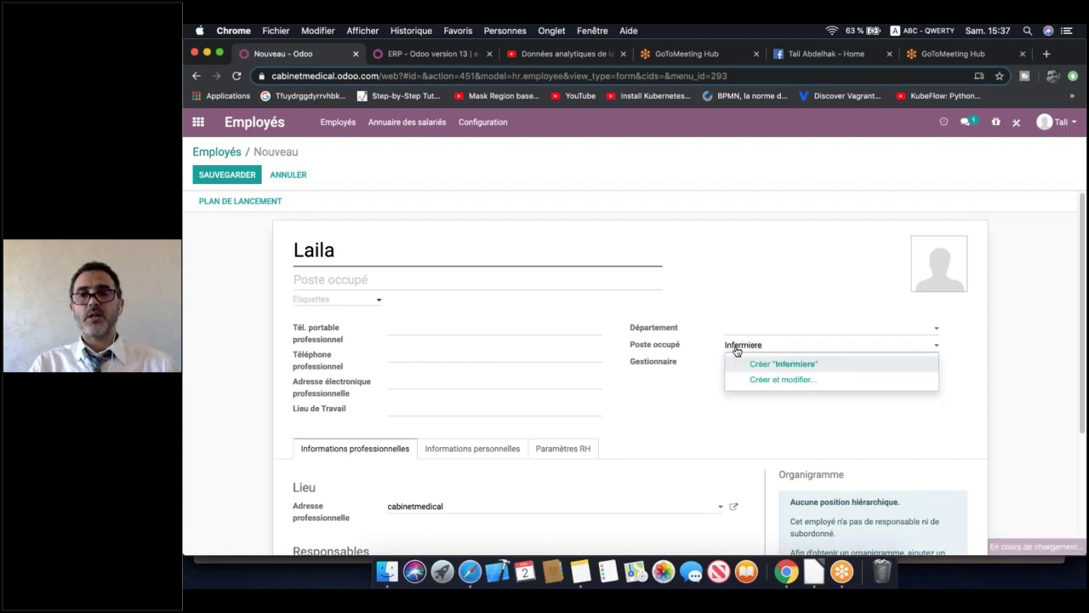
{"action": "left_click", "coordinate": [783, 365]}
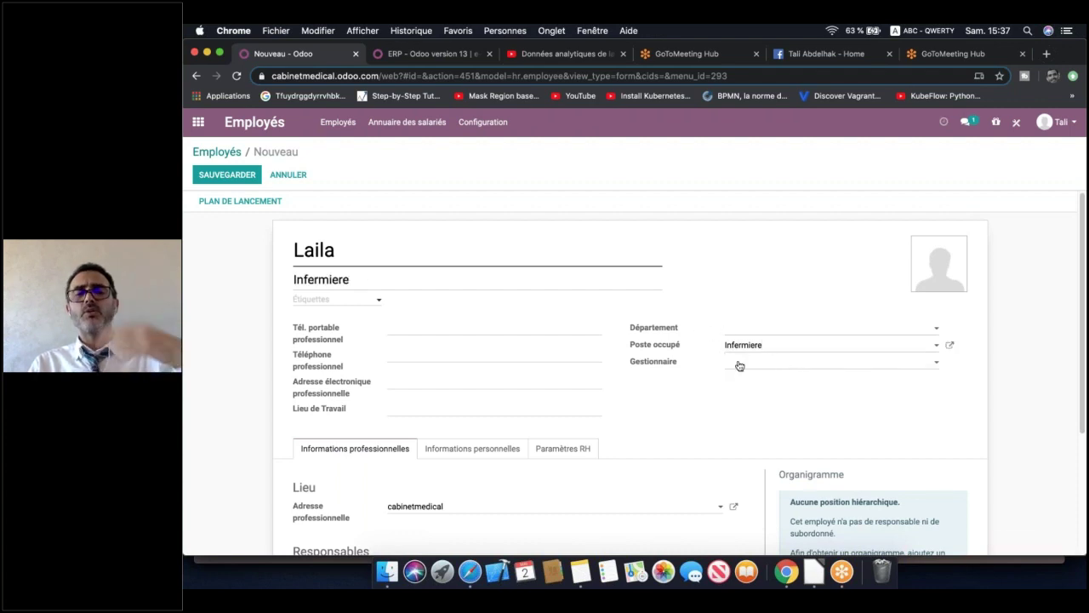
{"action": "left_click", "coordinate": [226, 175]}
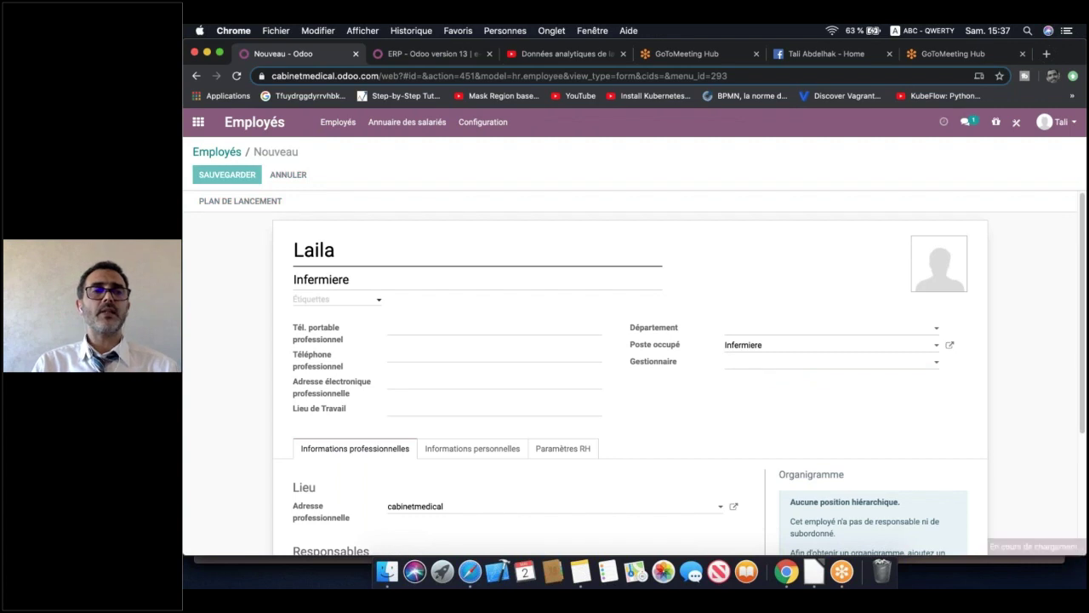
Switch to the Cabinet medical app and show its Medecin list
{"action": "left_click", "coordinate": [198, 124]}
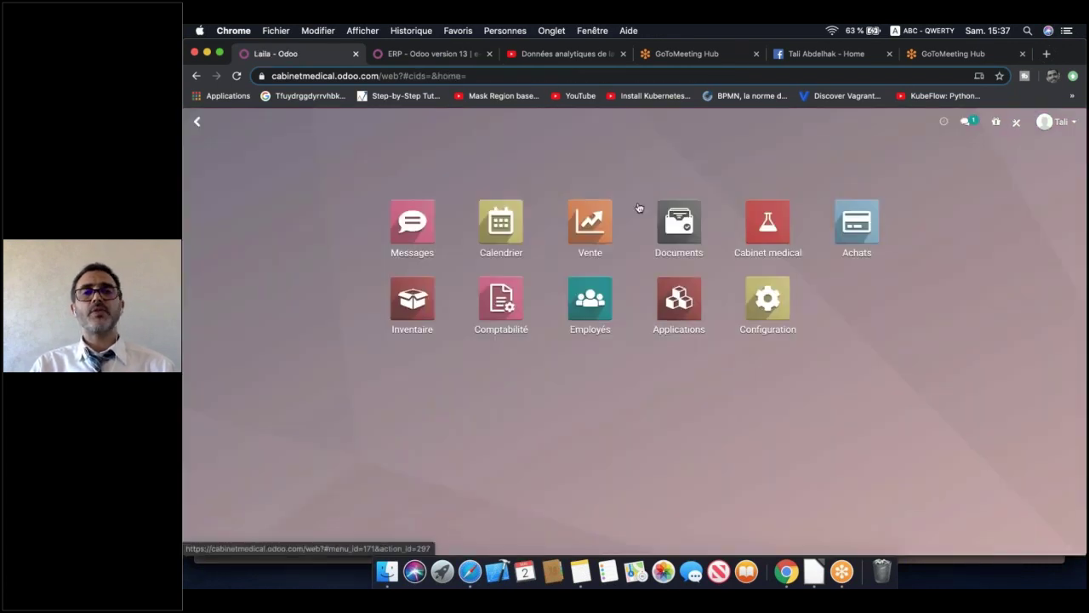
{"action": "left_click", "coordinate": [777, 226]}
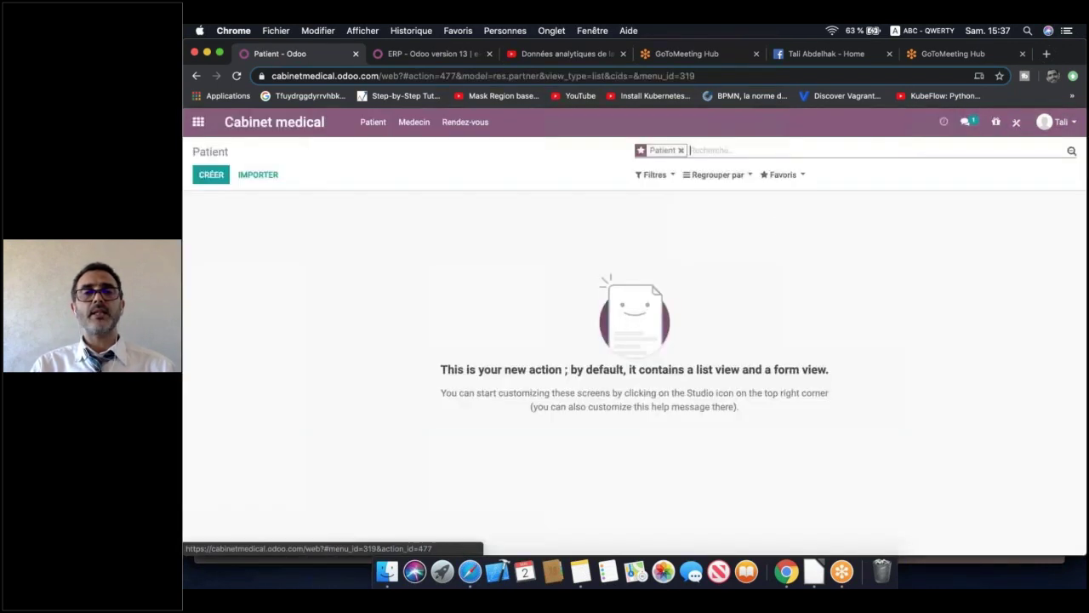
{"action": "left_click", "coordinate": [415, 123]}
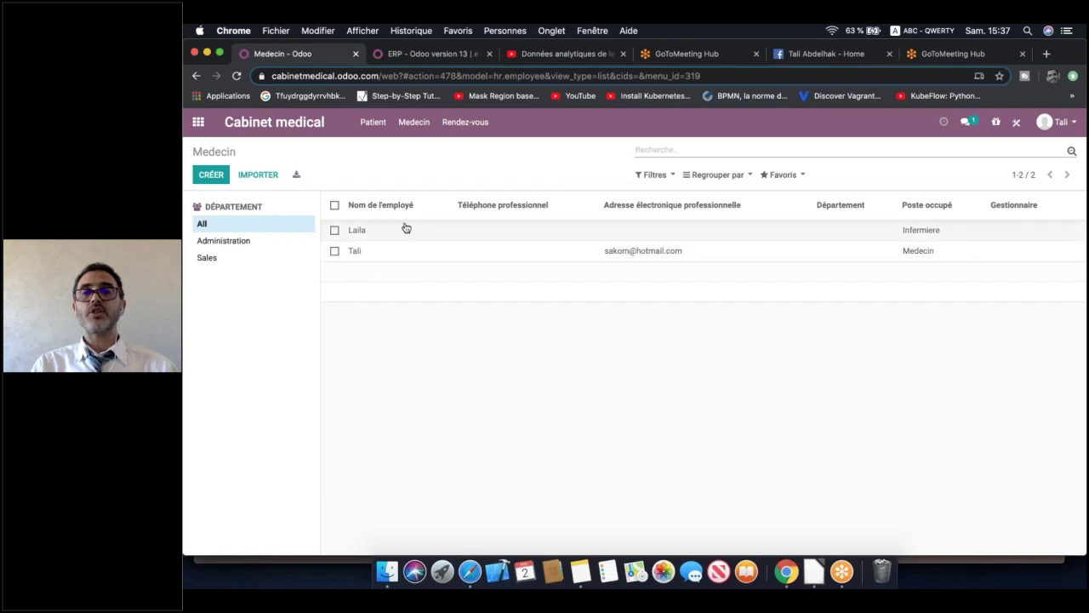
In Studio, make the Medecin filter rule the default filter, save it, and close Studio
{"action": "left_click", "coordinate": [1016, 126]}
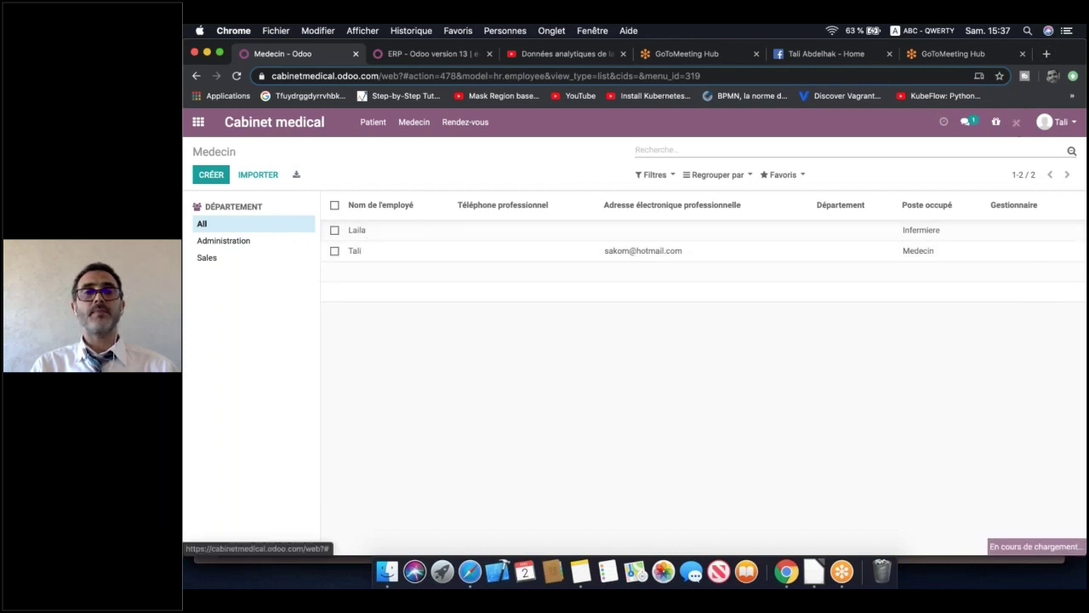
{"action": "left_click", "coordinate": [994, 150]}
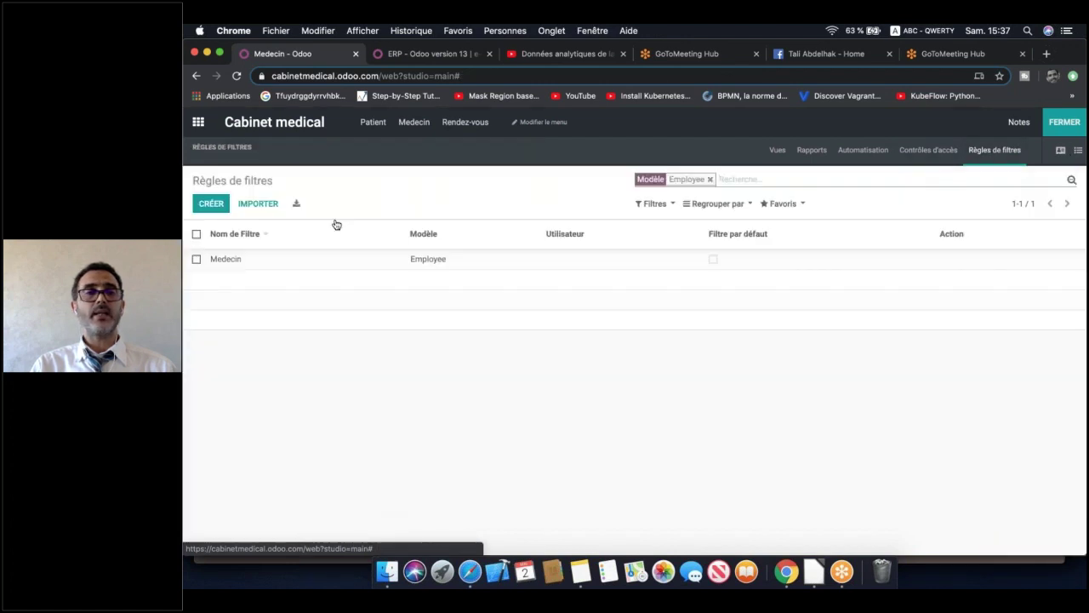
{"action": "left_click", "coordinate": [246, 258]}
{"action": "left_click", "coordinate": [227, 206]}
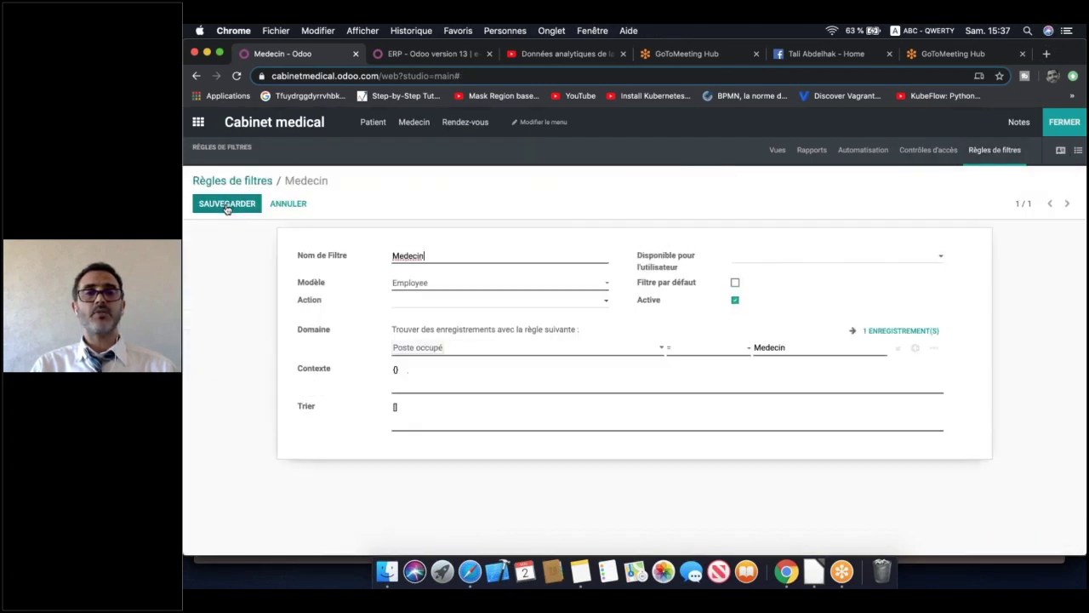
{"action": "left_click", "coordinate": [735, 283]}
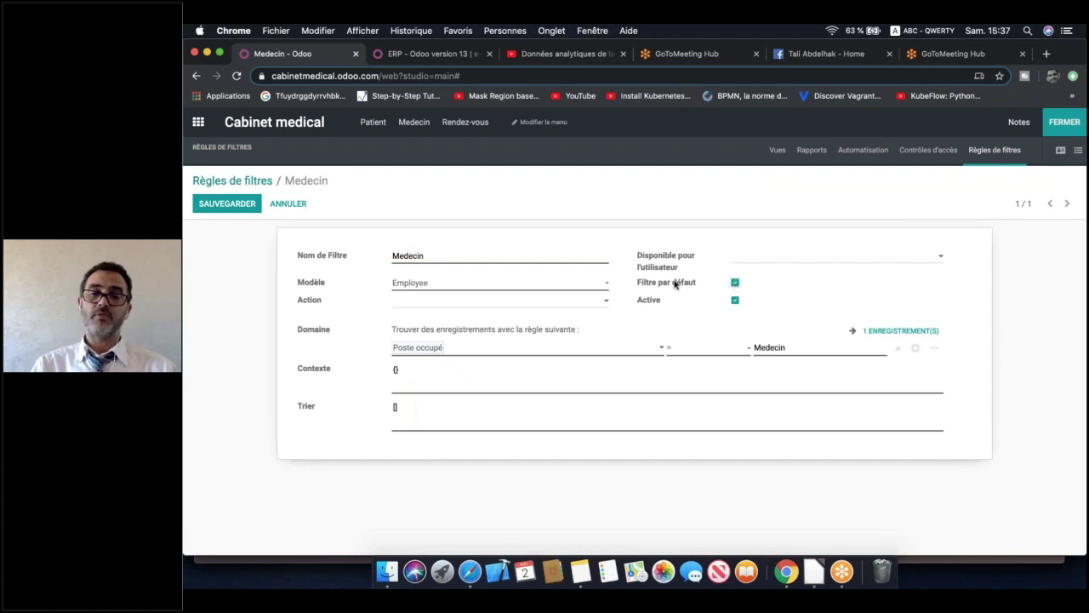
{"action": "left_click", "coordinate": [247, 207]}
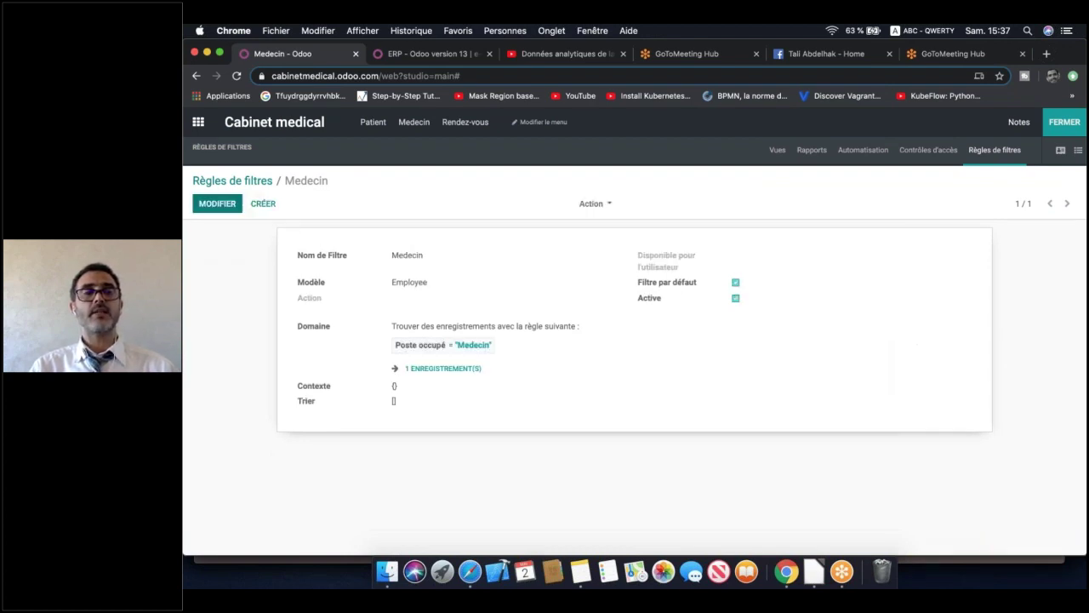
{"action": "left_click", "coordinate": [1064, 124]}
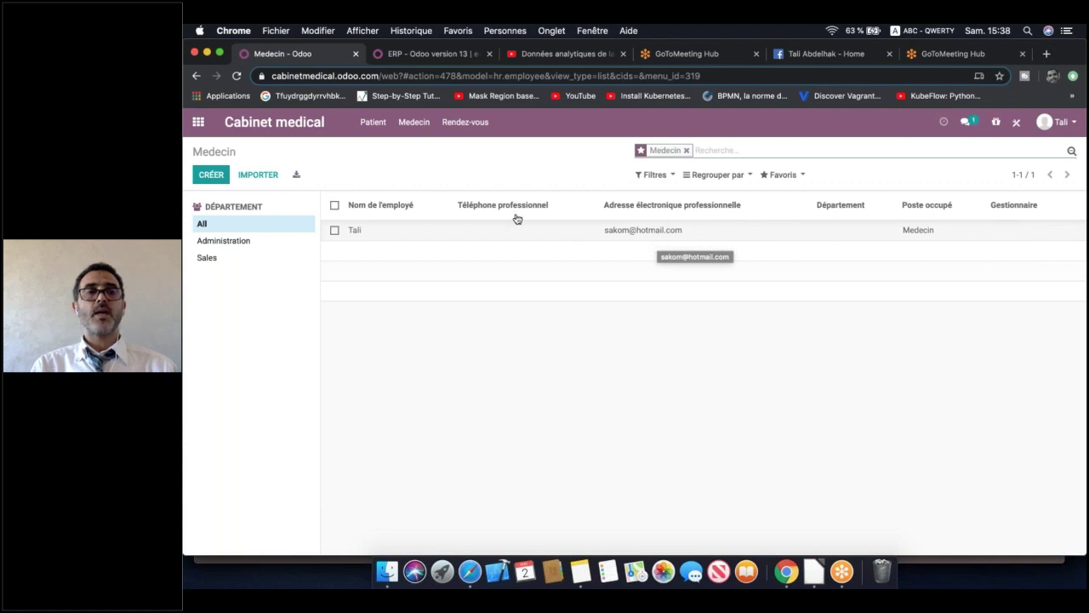
{"action": "left_click", "coordinate": [466, 125]}
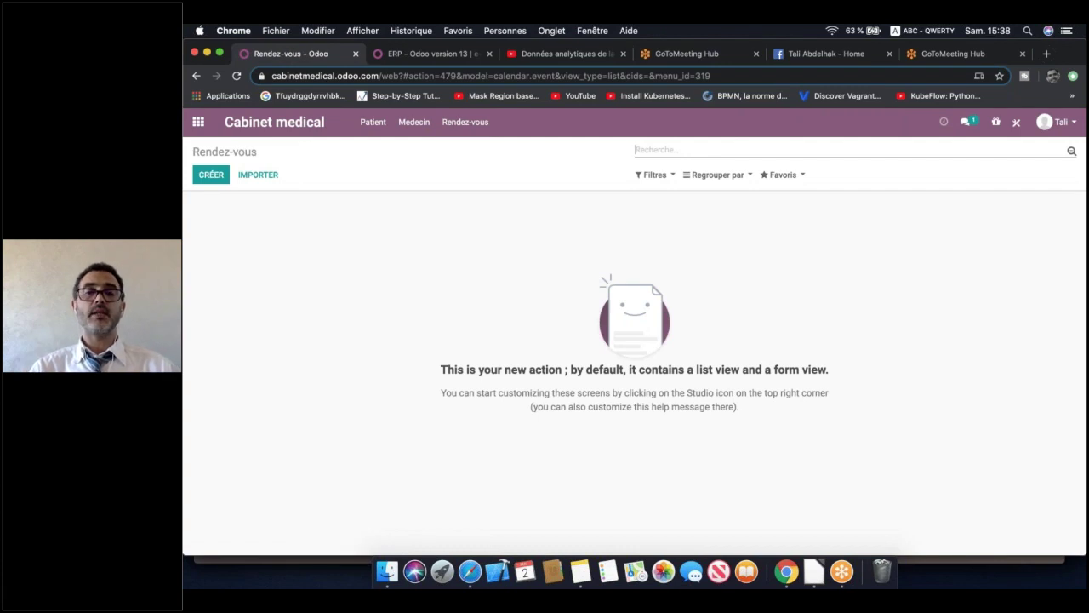
{"action": "left_click", "coordinate": [205, 176]}
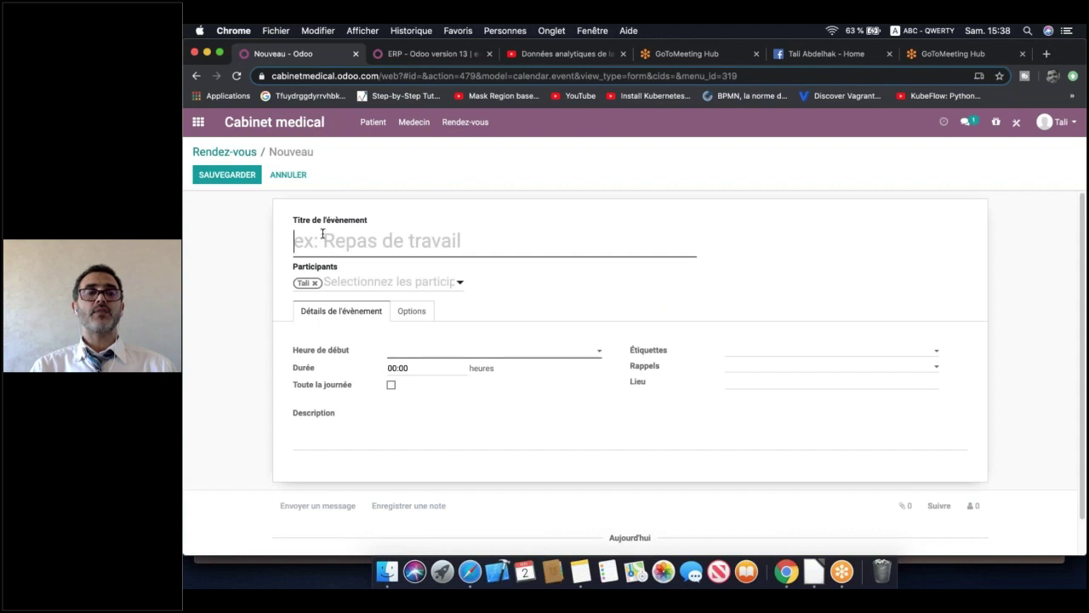
{"action": "left_click", "coordinate": [366, 238]}
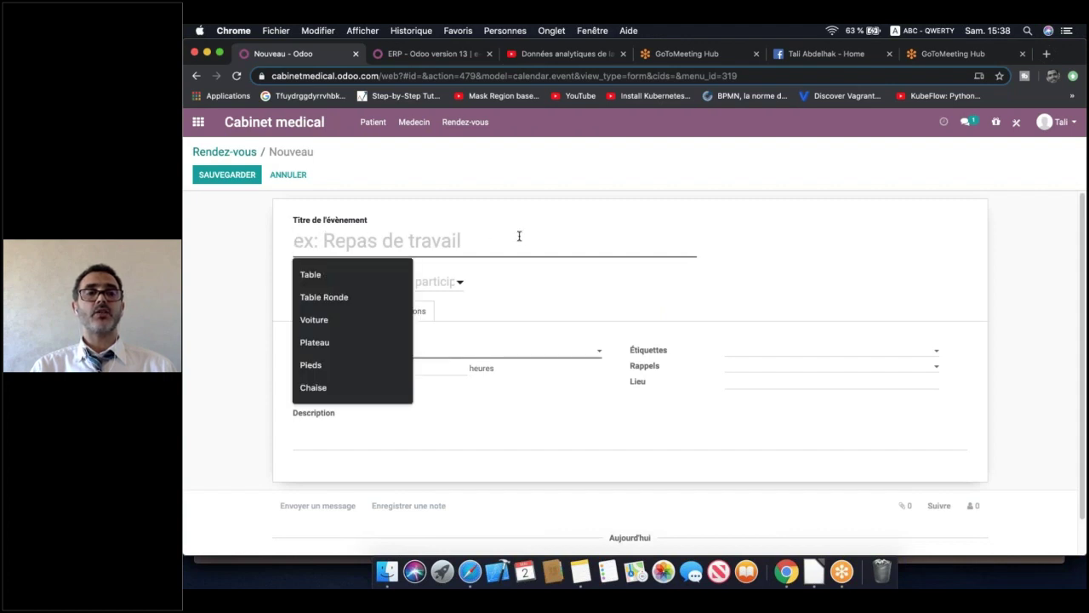
{"action": "left_click", "coordinate": [246, 242]}
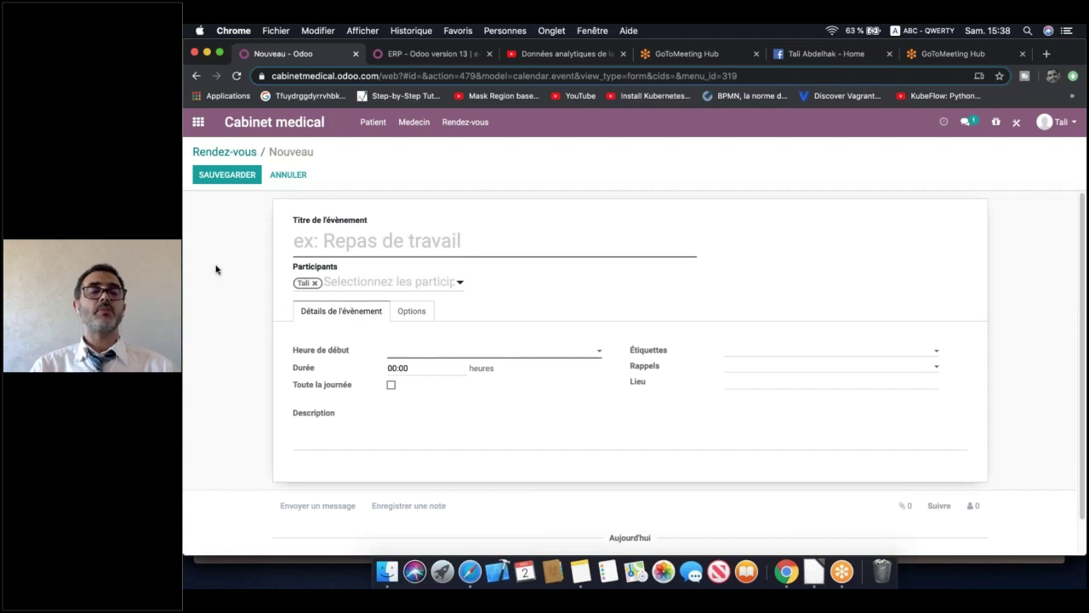
Create a patient record with the patient's name, enable "Est Patient ?", and save it
{"action": "left_click", "coordinate": [373, 122]}
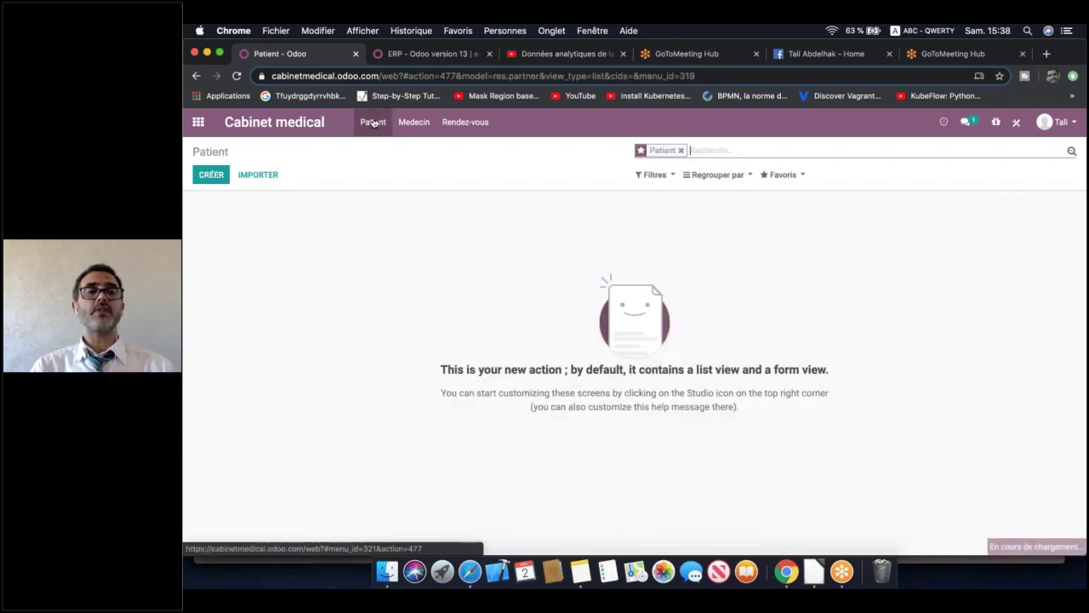
{"action": "left_click", "coordinate": [213, 174]}
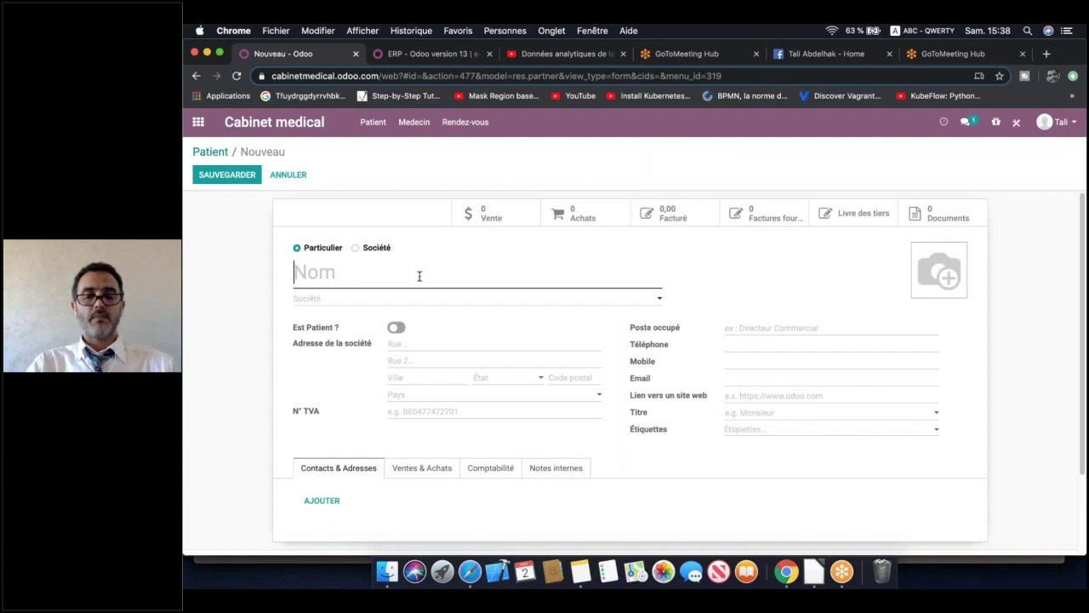
{"action": "type", "text": "Fadwa"}
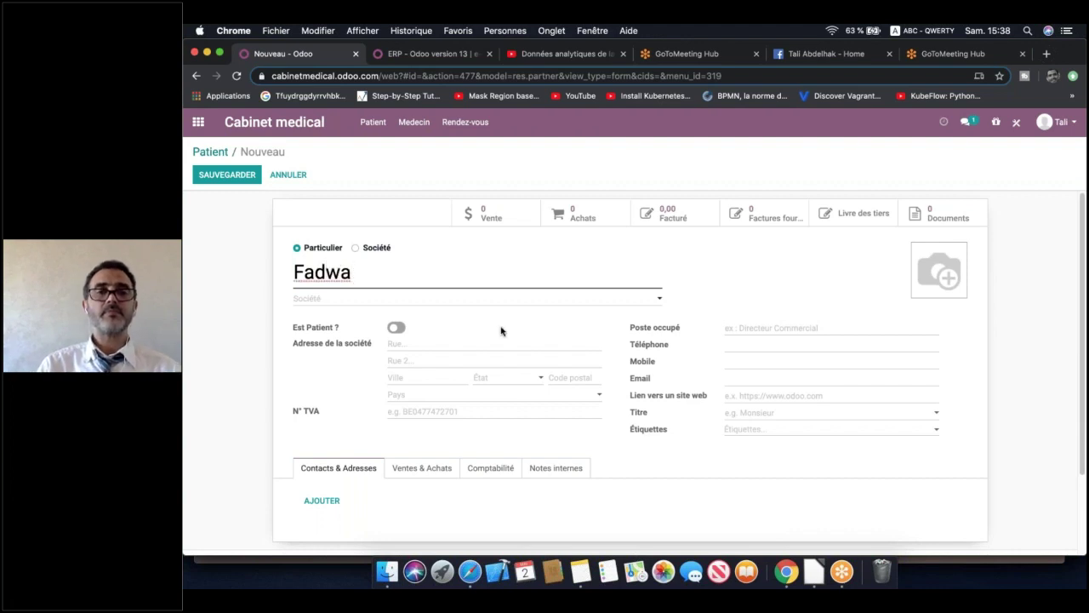
{"action": "left_click", "coordinate": [393, 328]}
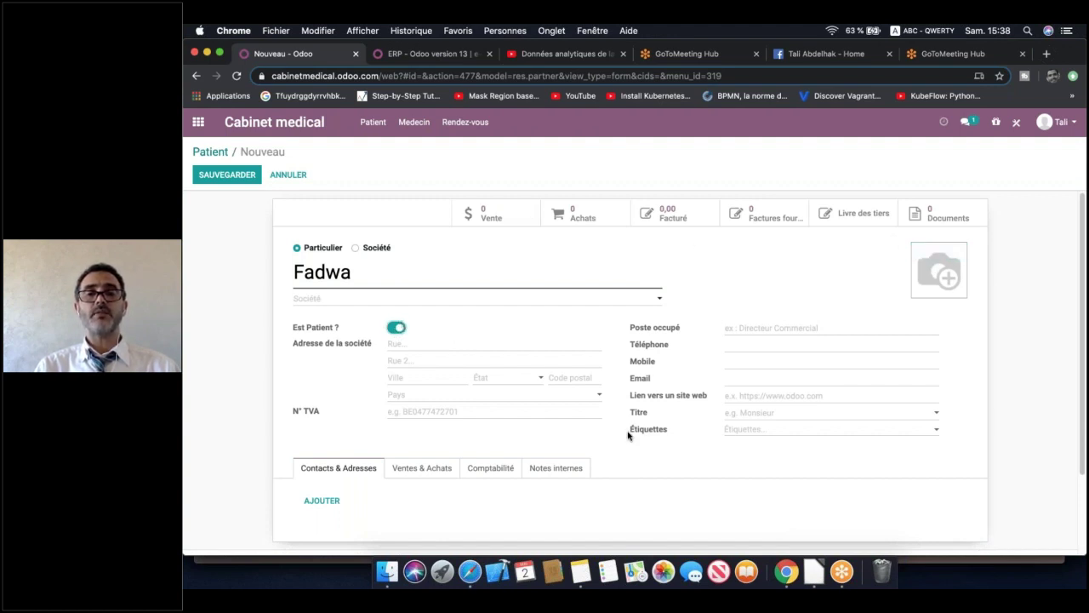
{"action": "left_click", "coordinate": [241, 177]}
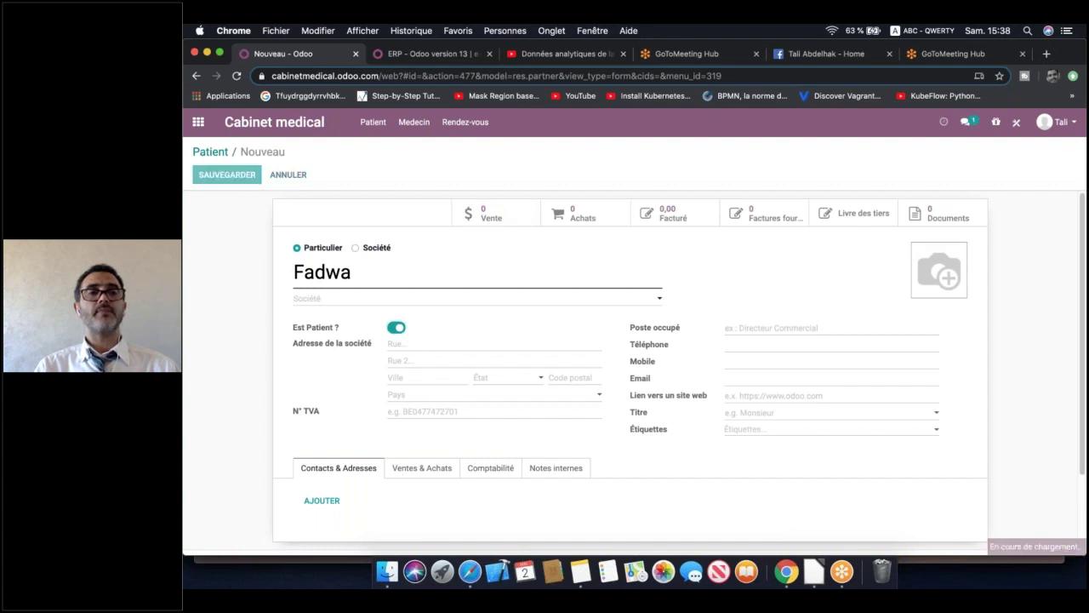
Start a new Rendez-vous record and title the event "Rendez vous de" followed by the patient's name
{"action": "left_click", "coordinate": [464, 125]}
{"action": "left_click", "coordinate": [211, 174]}
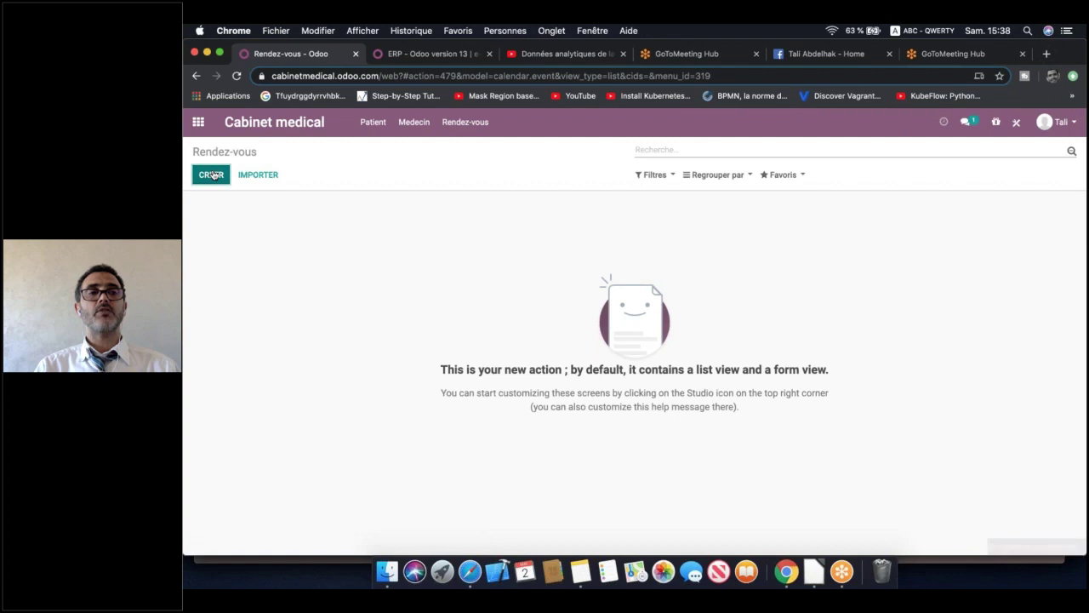
{"action": "left_click", "coordinate": [379, 241]}
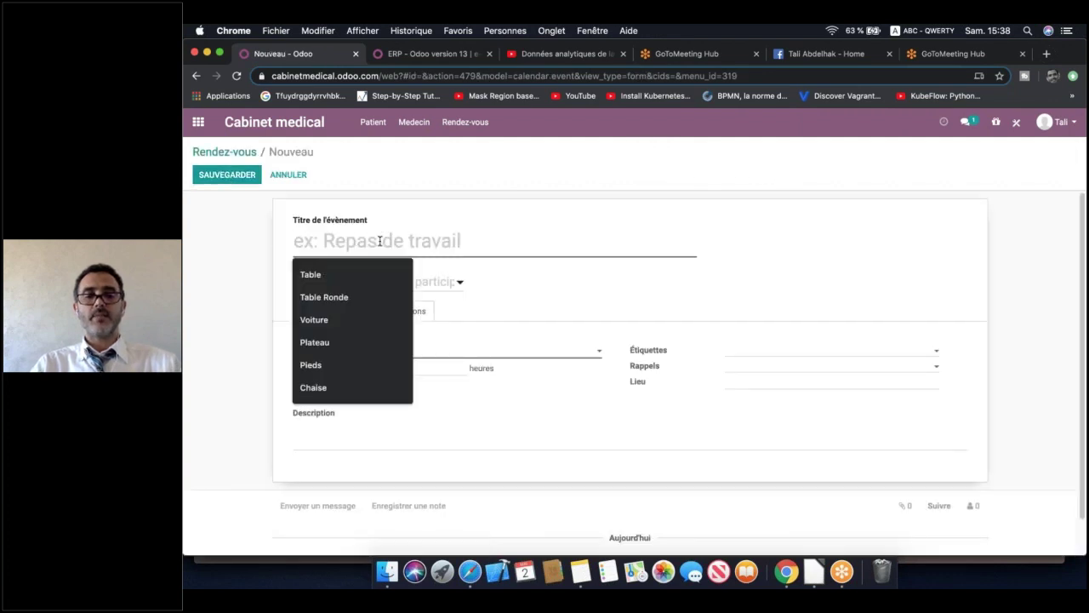
{"action": "type", "text": "Ren"}
{"action": "key", "text": "Down"}
{"action": "key", "text": "Return"}
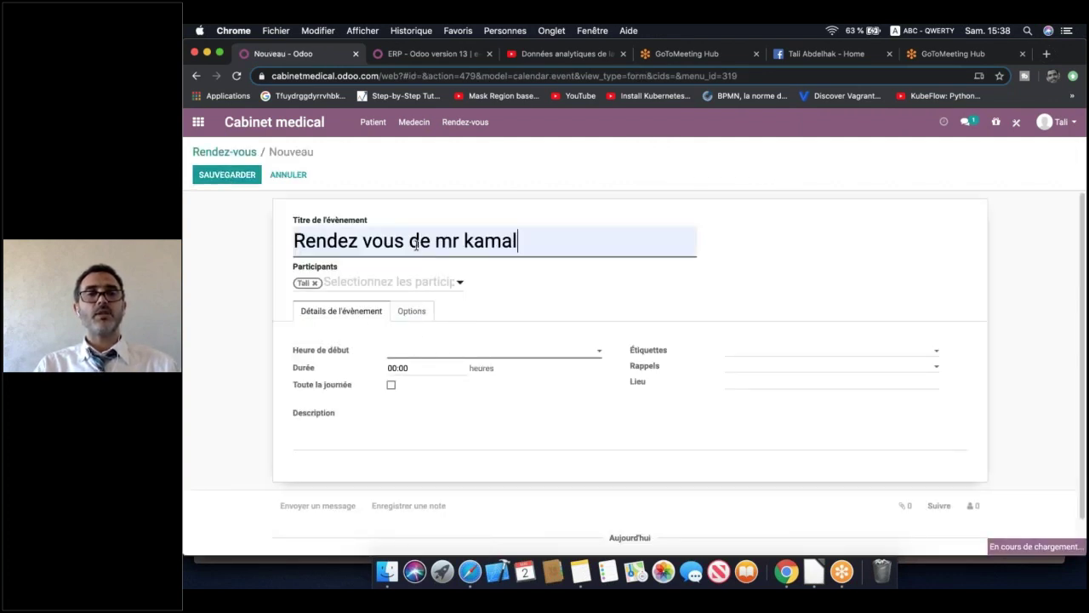
{"action": "left_click_drag", "start_coordinate": [452, 241], "coordinate": [574, 241]}
{"action": "key", "text": "BackSpace"}
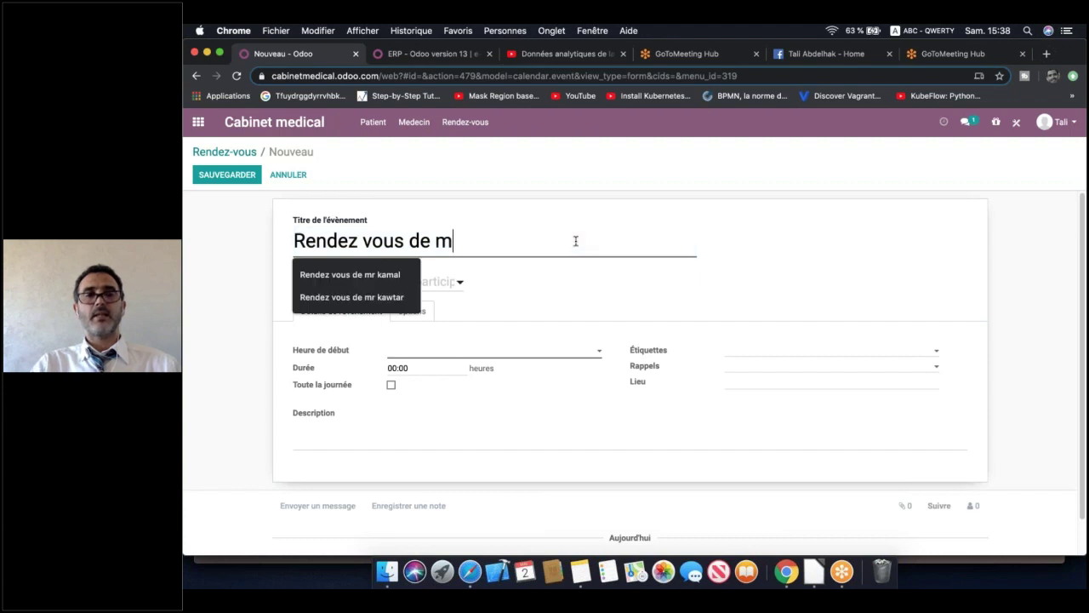
{"action": "key", "text": "BackSpace"}
{"action": "type", "text": "Fa"}
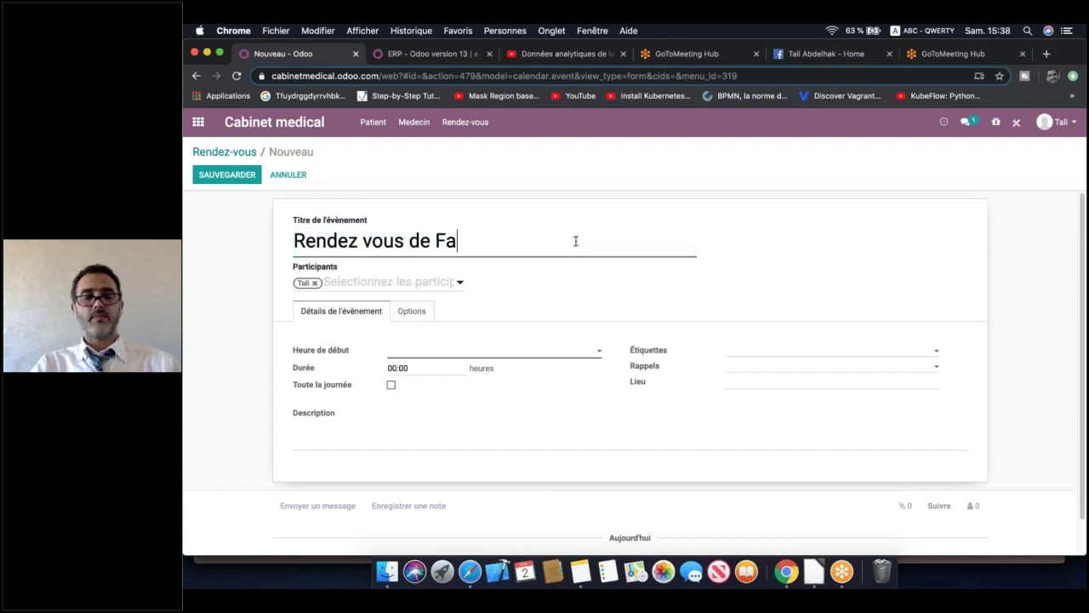
{"action": "type", "text": "dwa"}
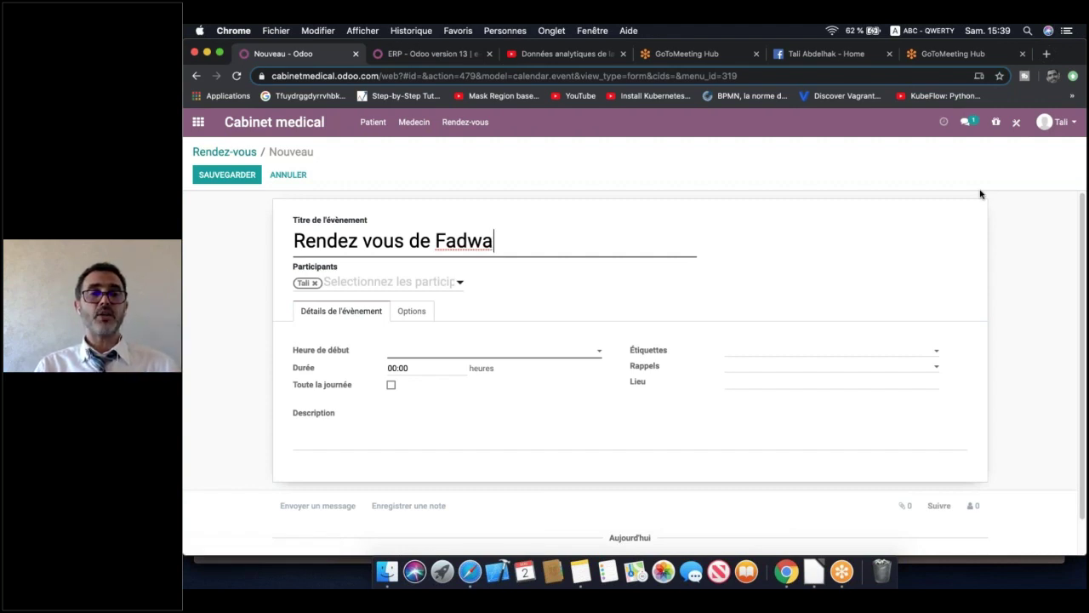
Remove the default participant from the appointment and add the new patient as participant instead
{"action": "left_click", "coordinate": [315, 285]}
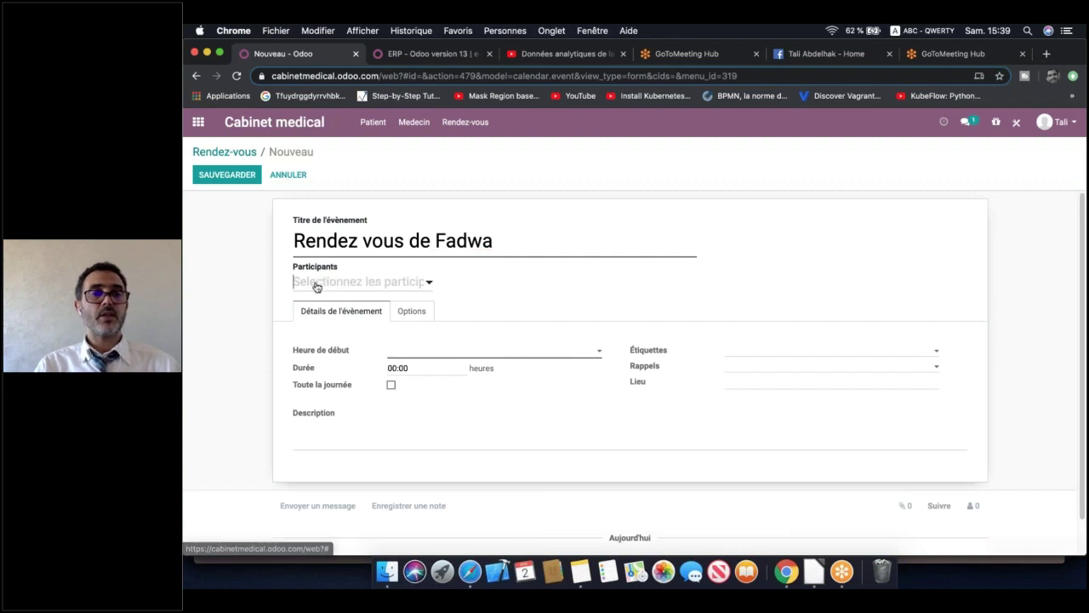
{"action": "left_click", "coordinate": [312, 284]}
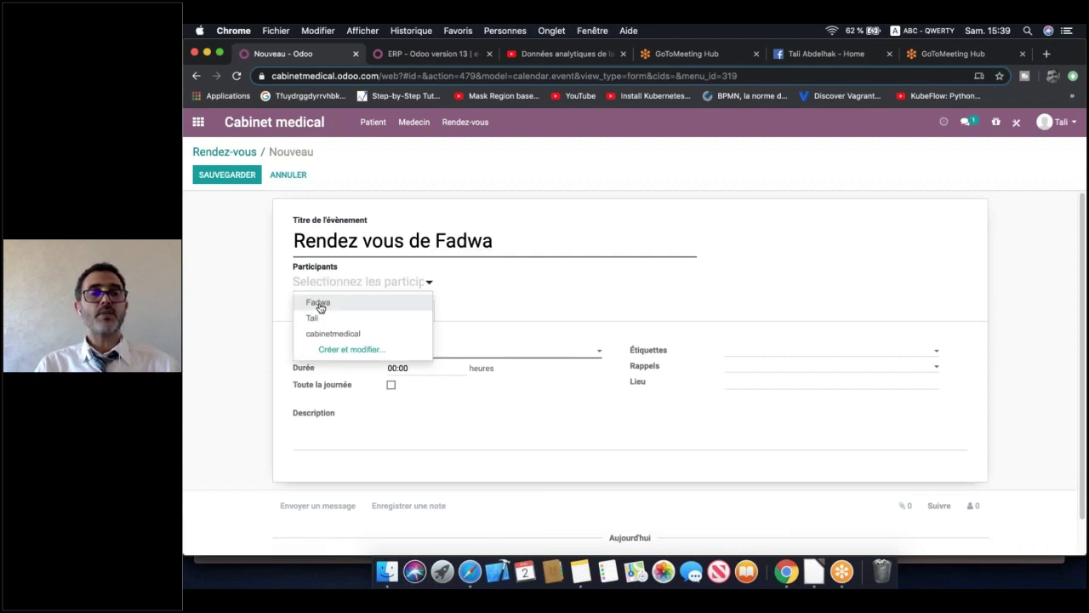
{"action": "left_click", "coordinate": [320, 307]}
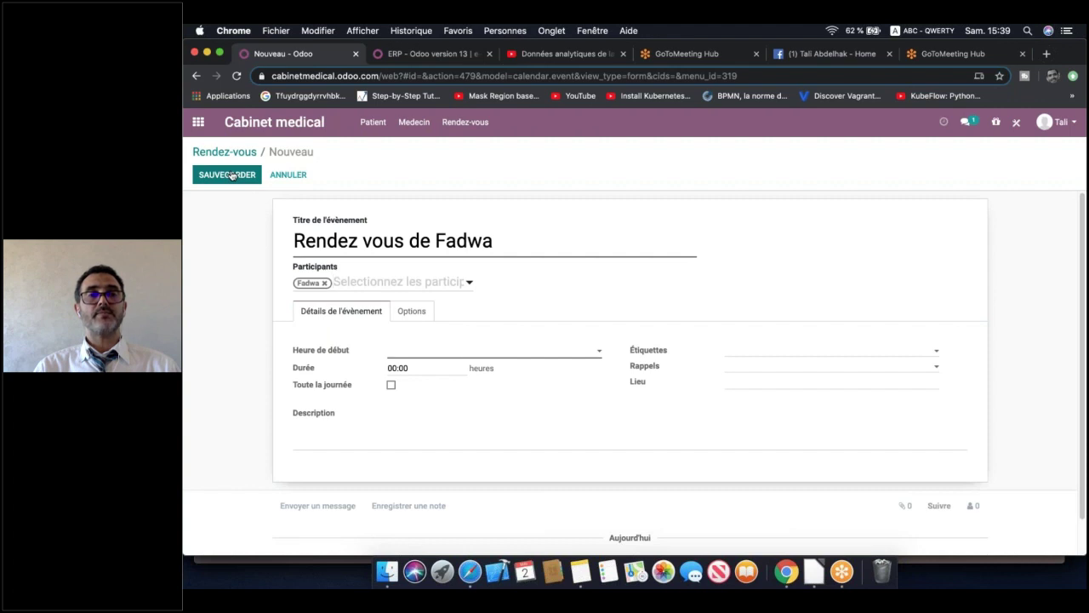
Try to save the appointment, and set its start time to 06/05/2020 15:38:51
{"action": "left_click", "coordinate": [230, 176]}
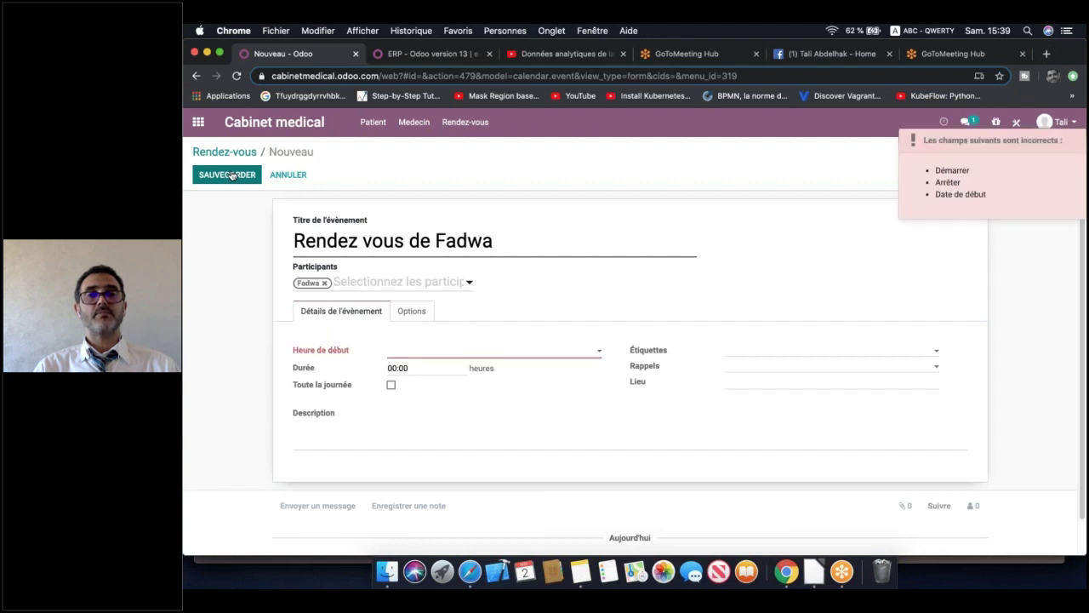
{"action": "left_click", "coordinate": [430, 352]}
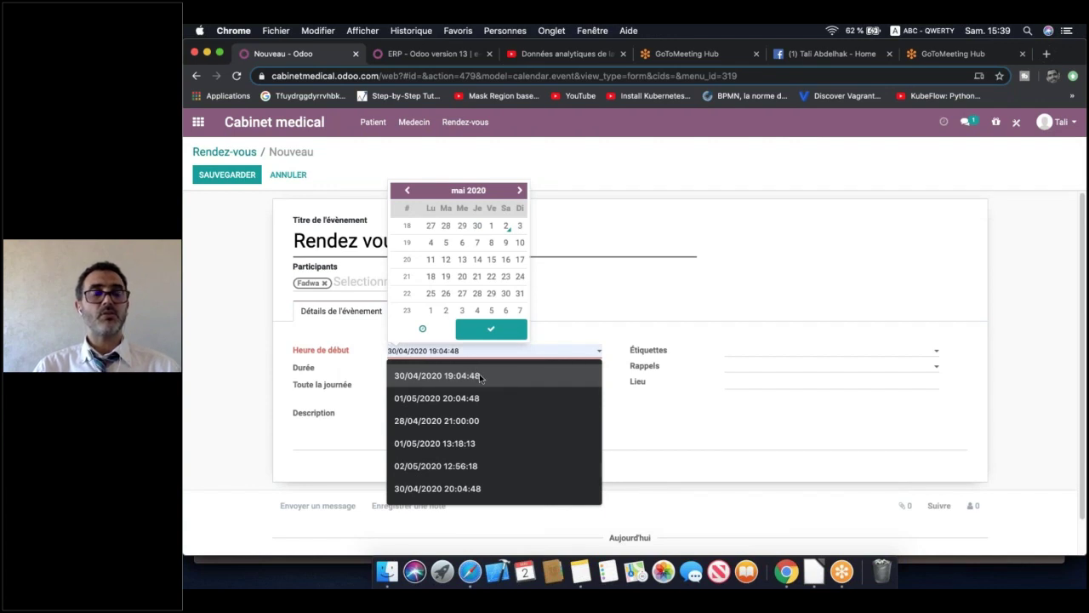
{"action": "left_click", "coordinate": [462, 243]}
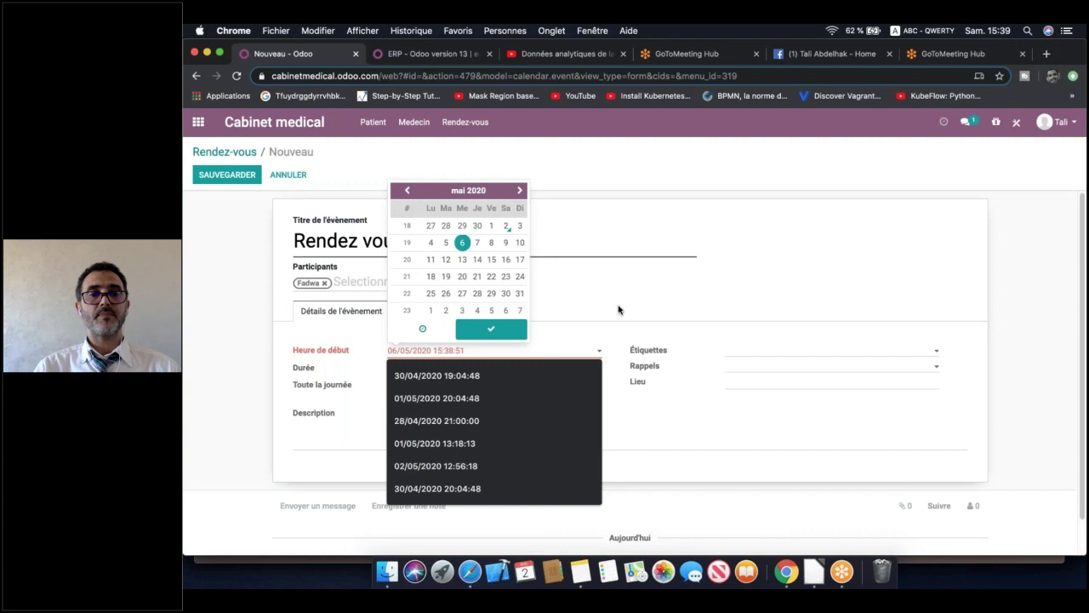
{"action": "left_click", "coordinate": [515, 331]}
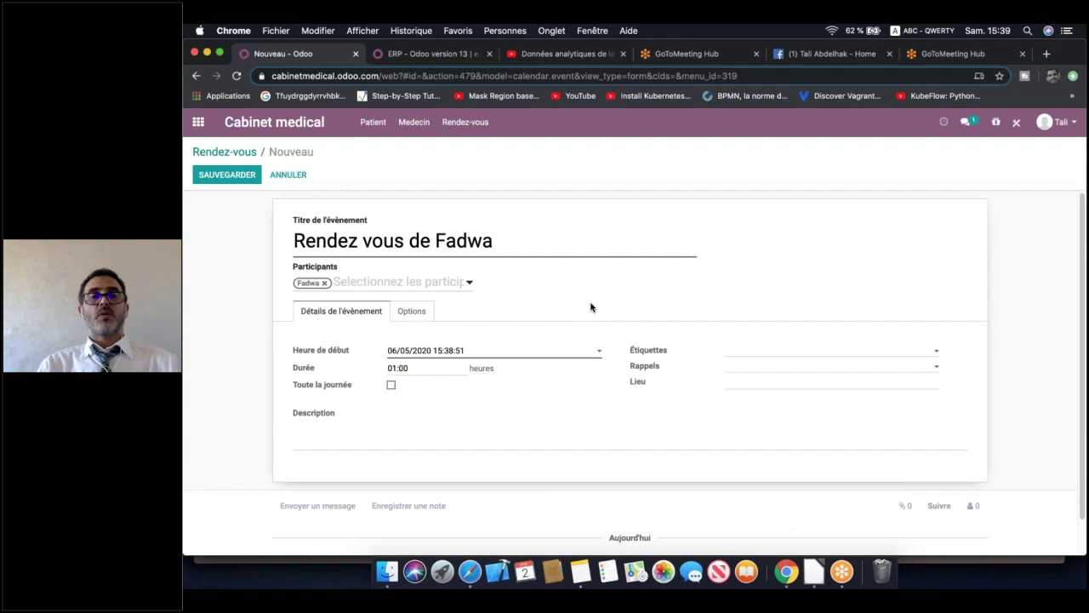
Make the appointment recurrent in its options and set the number of repetitions to 3
{"action": "left_click", "coordinate": [425, 311]}
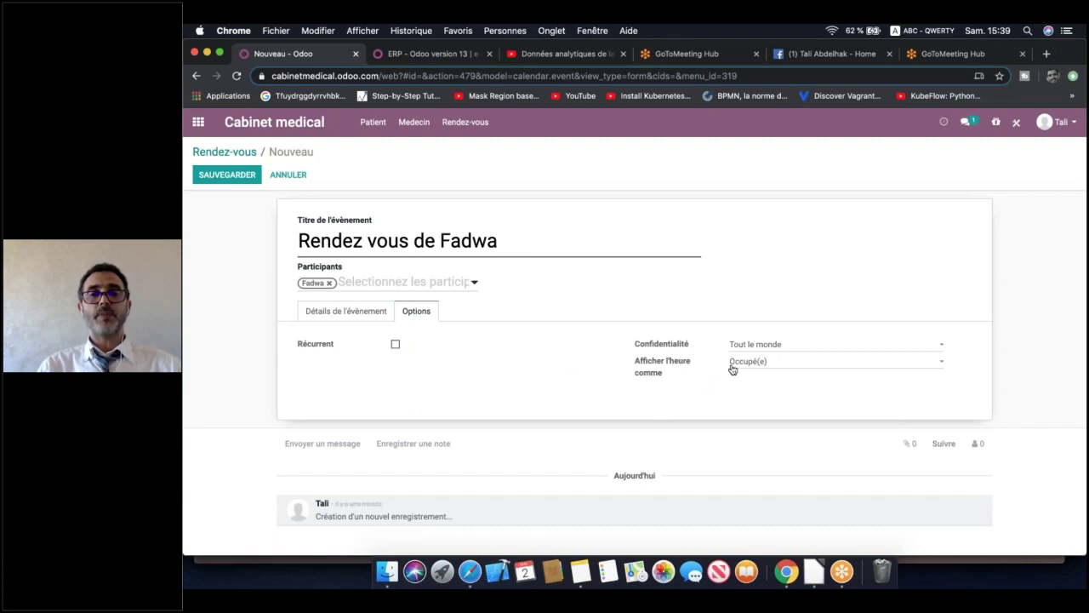
{"action": "left_click", "coordinate": [396, 345]}
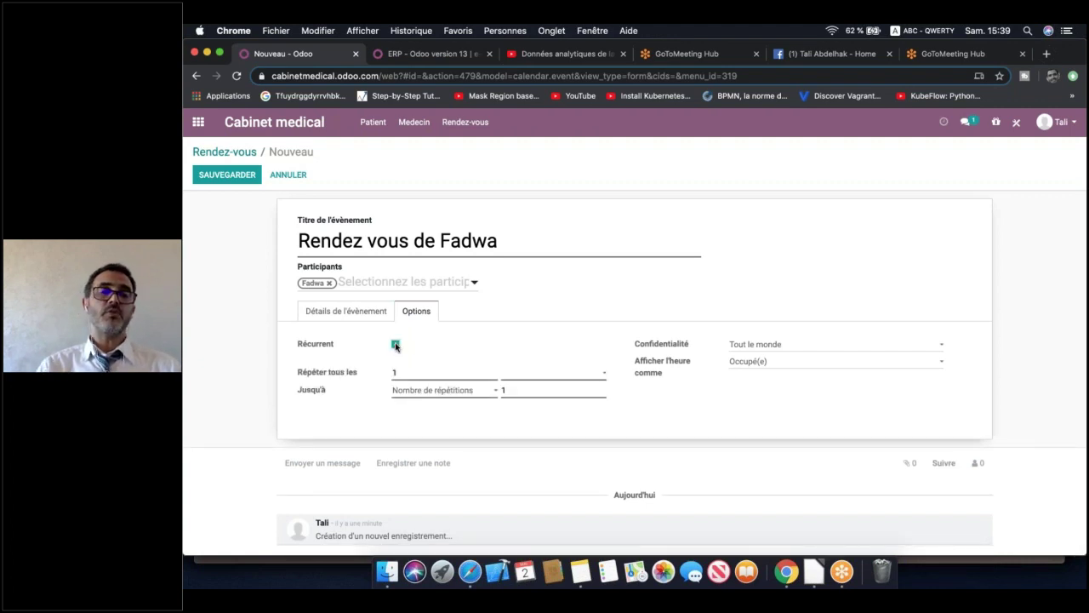
{"action": "left_click", "coordinate": [552, 375]}
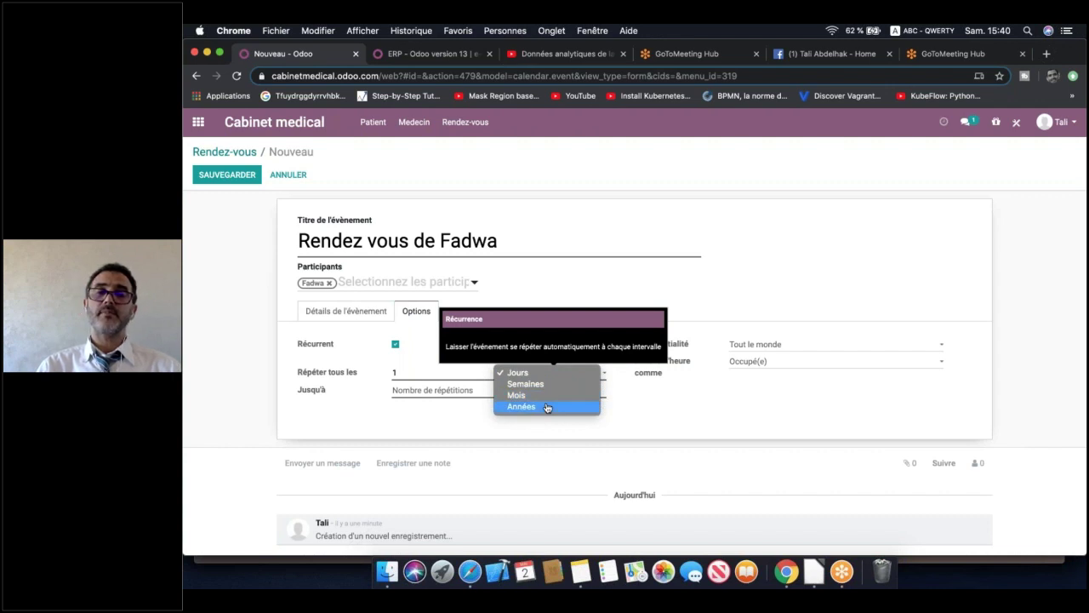
{"action": "left_click", "coordinate": [548, 406]}
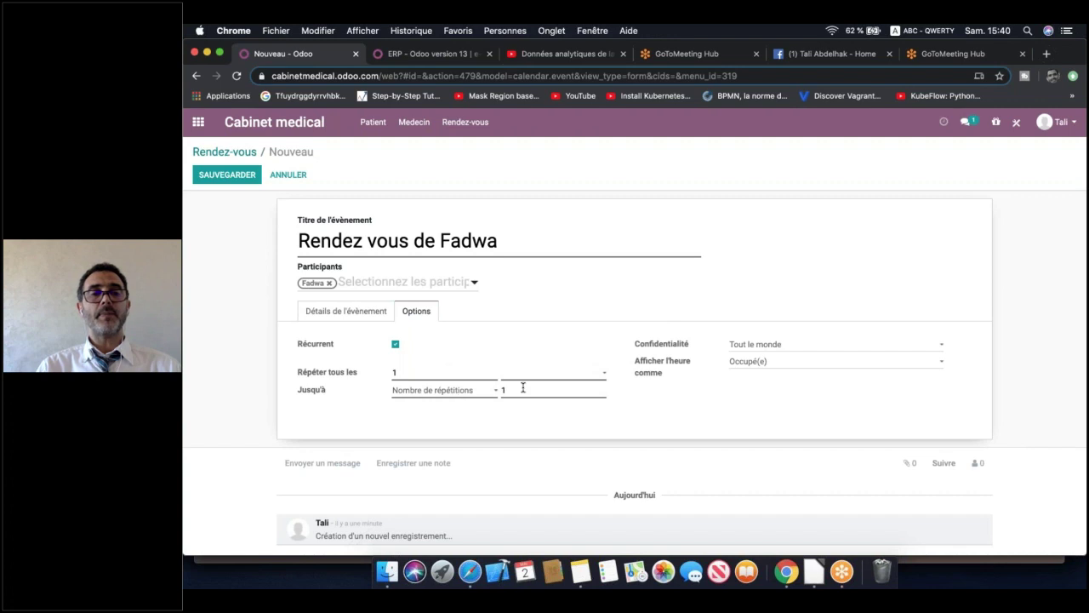
{"action": "key", "text": "BackSpace"}
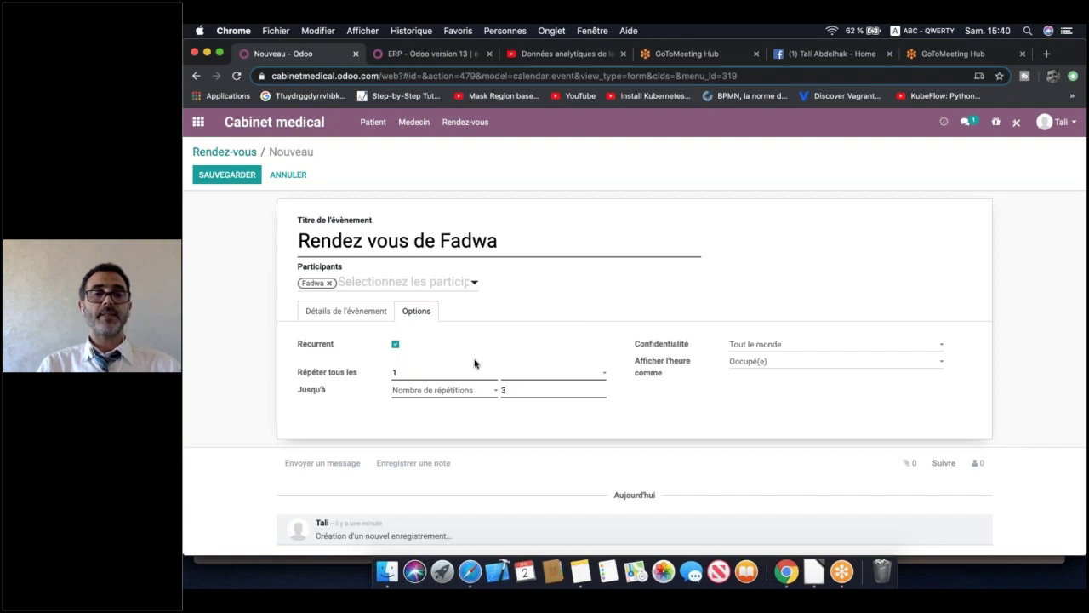
{"action": "left_click", "coordinate": [551, 374]}
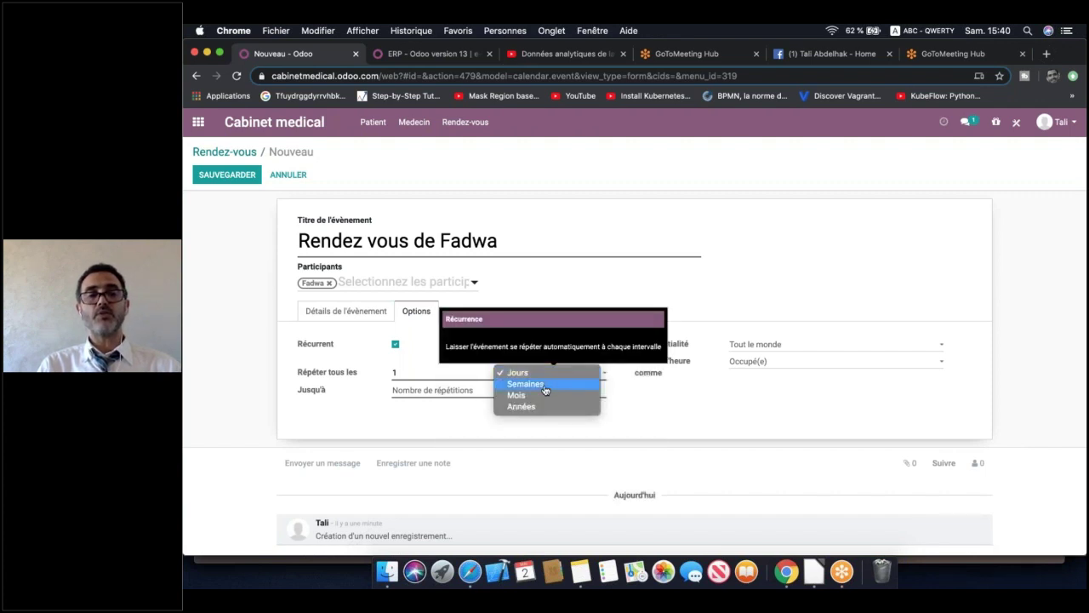
{"action": "left_click", "coordinate": [465, 426]}
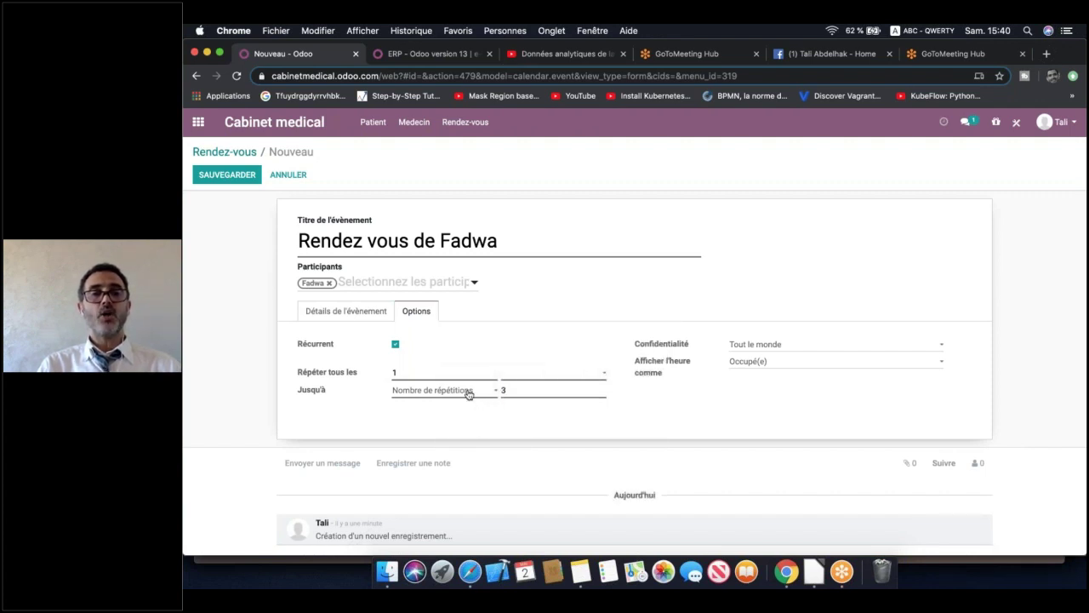
Switch the recurrence limit to Date de fin and repeat the appointment every 1 Semaines on Mer
{"action": "left_click", "coordinate": [468, 391]}
{"action": "left_click", "coordinate": [455, 406]}
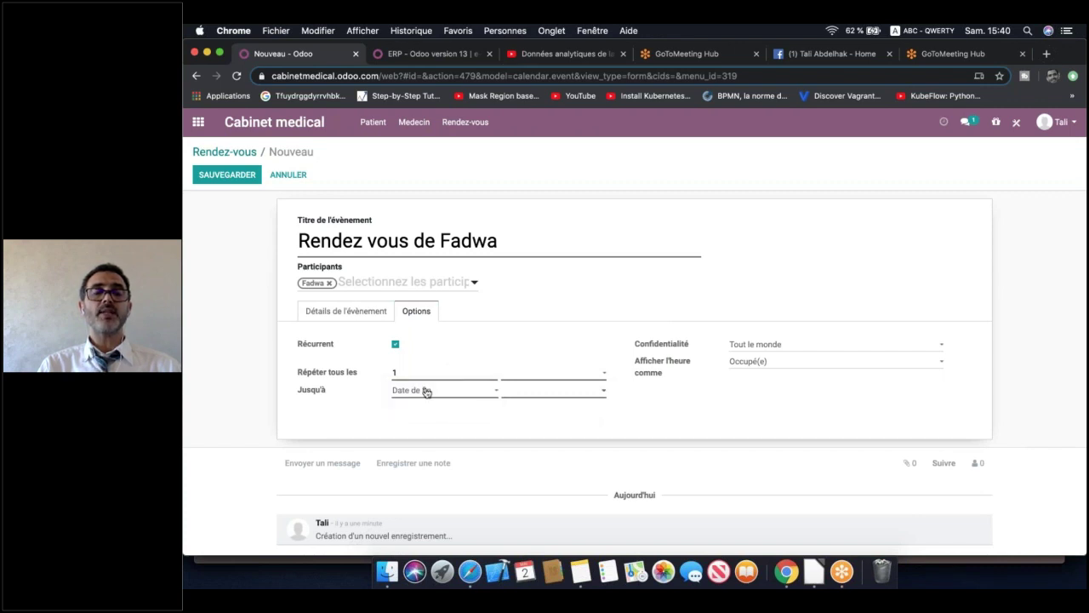
{"action": "left_click", "coordinate": [541, 392]}
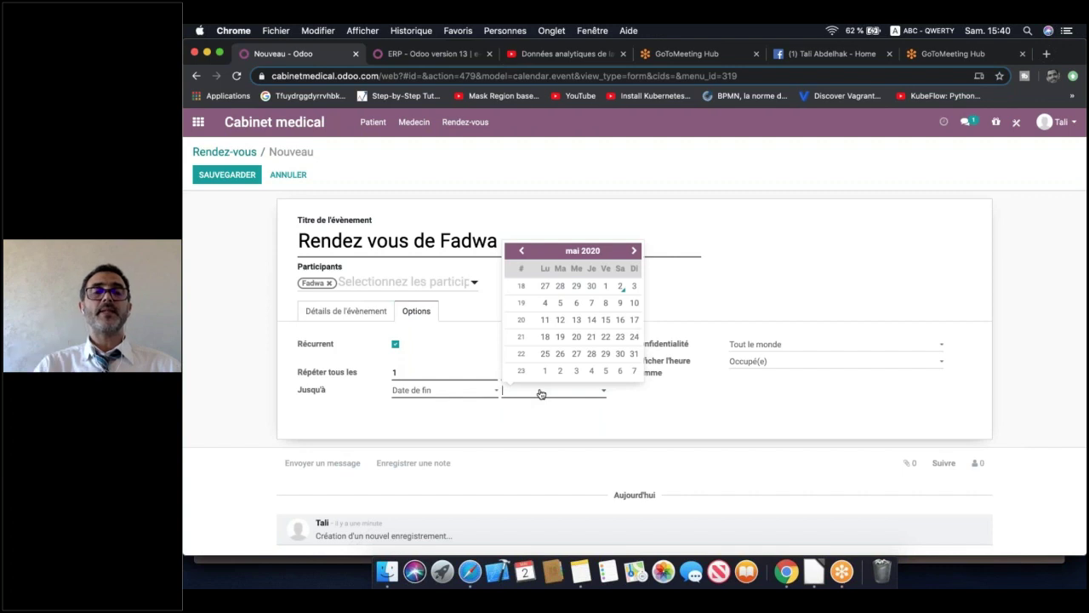
{"action": "left_click", "coordinate": [482, 341]}
{"action": "left_click", "coordinate": [550, 375]}
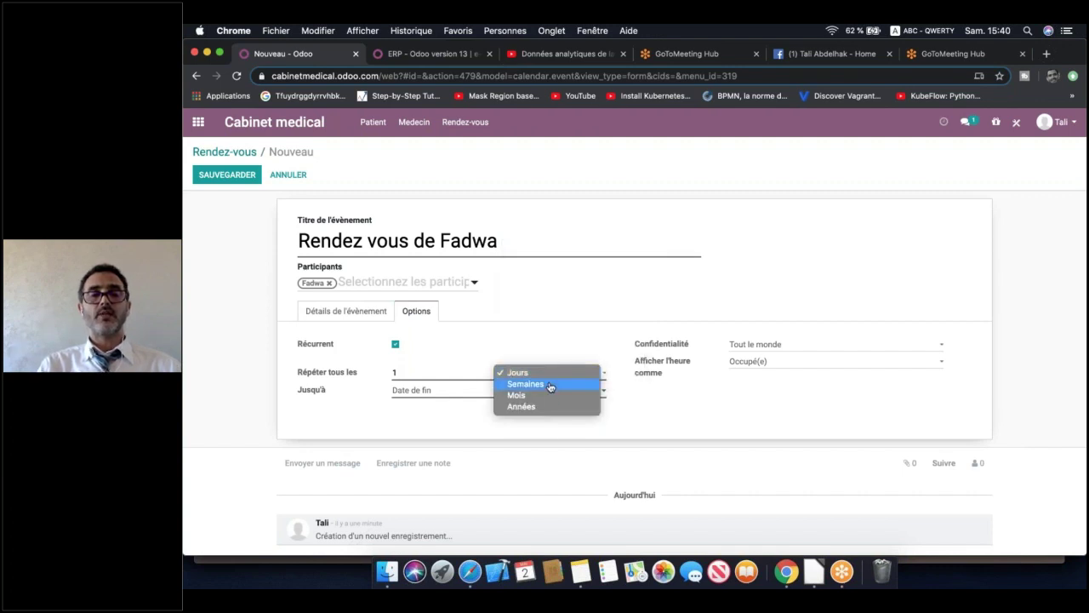
{"action": "left_click", "coordinate": [549, 384]}
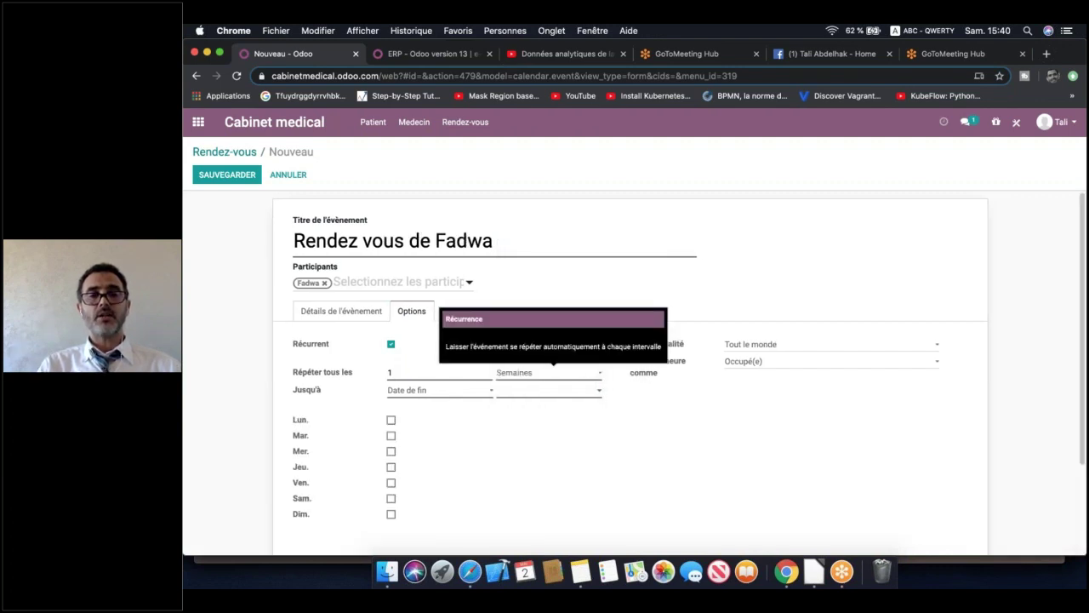
{"action": "left_click", "coordinate": [391, 451]}
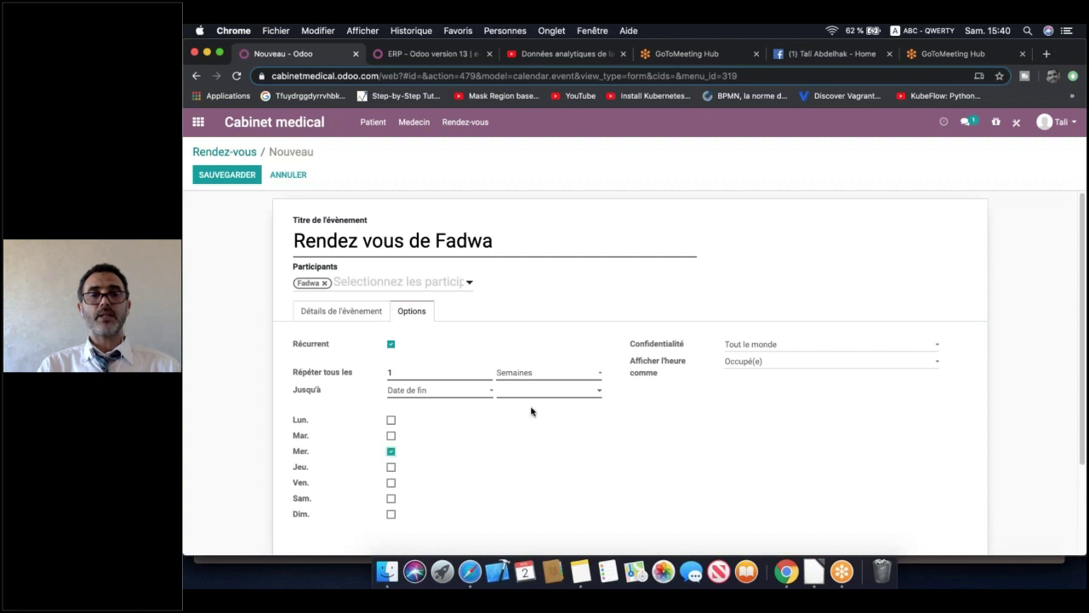
Set the recurrence end date to 07/06/2020 and save the appointment
{"action": "left_click", "coordinate": [548, 395]}
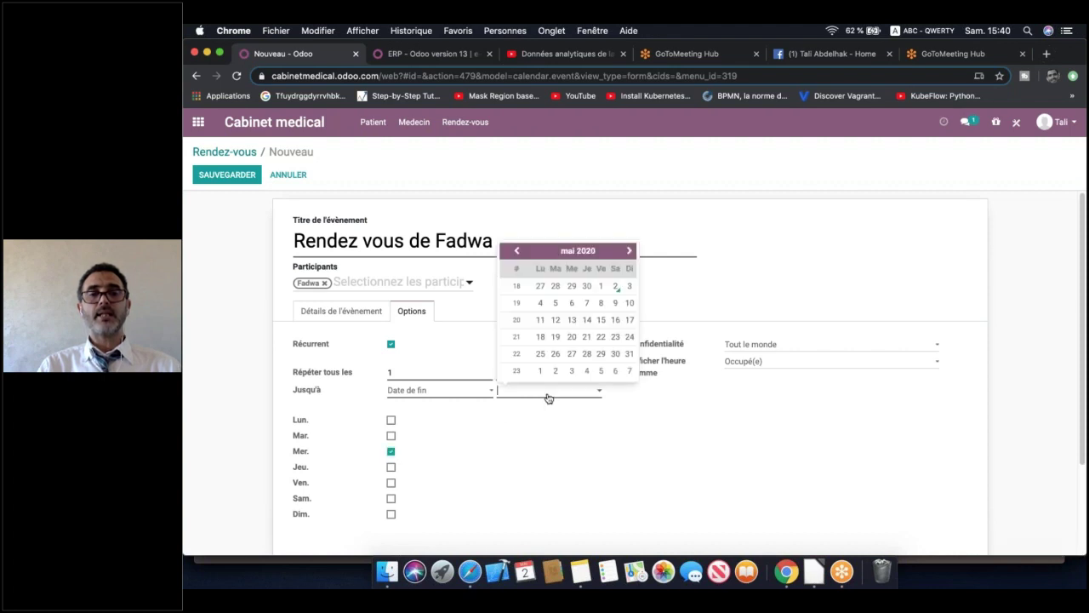
{"action": "left_click", "coordinate": [629, 370]}
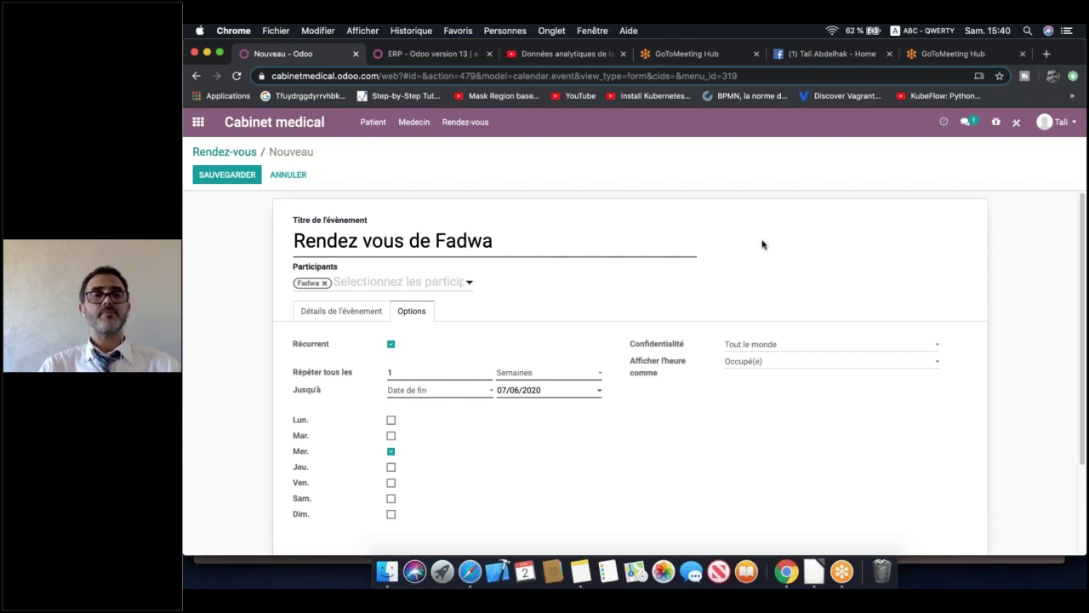
{"action": "left_click", "coordinate": [239, 175]}
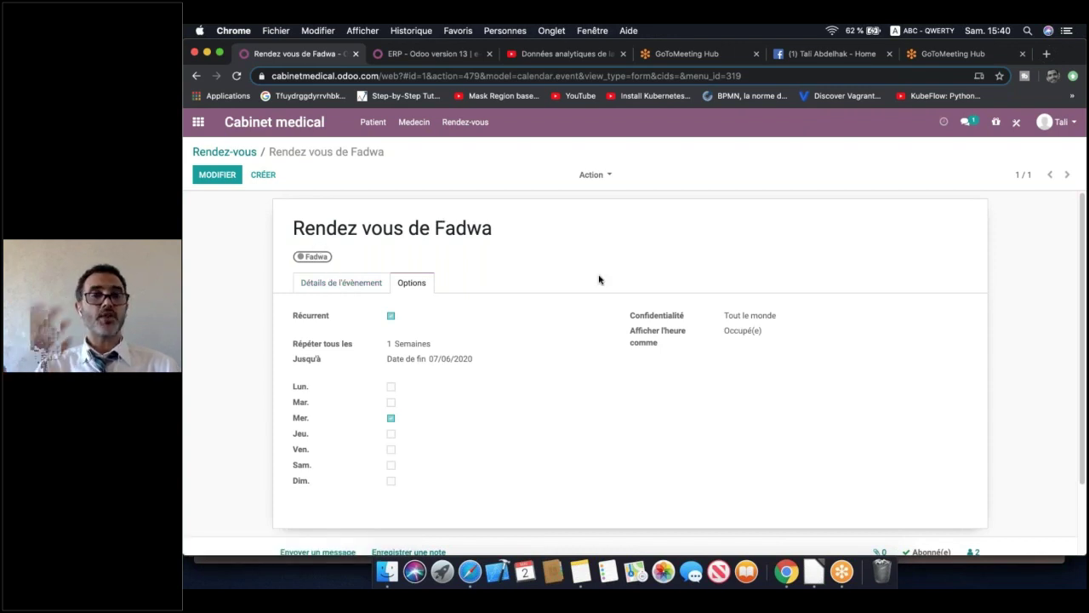
In Studio, add a Many2one field related to Employé above the start time in the meeting details and label it Medecin
{"action": "left_click", "coordinate": [323, 283]}
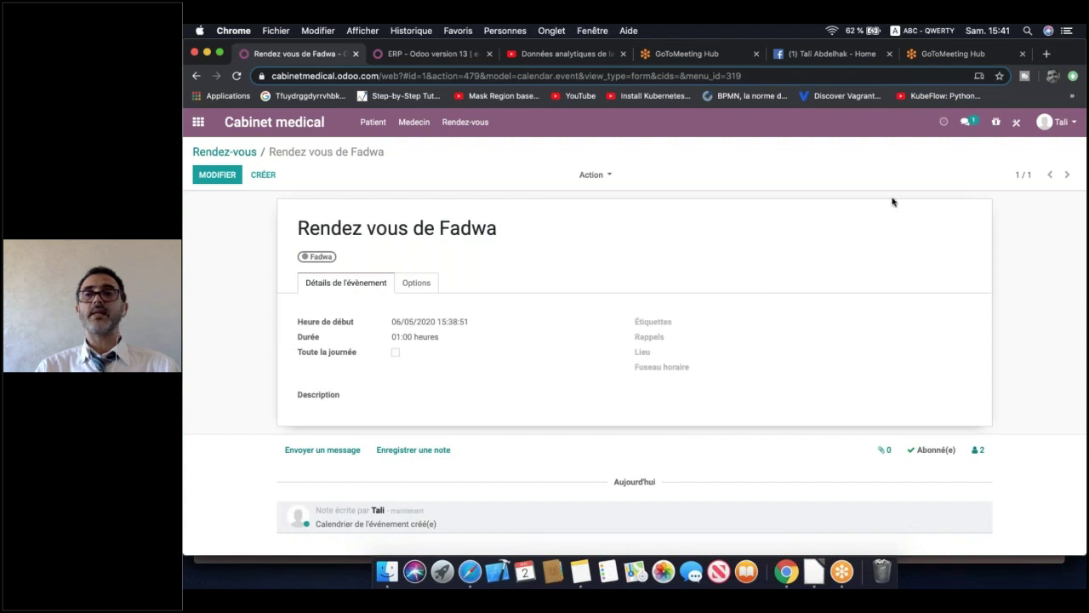
{"action": "left_click", "coordinate": [1016, 122]}
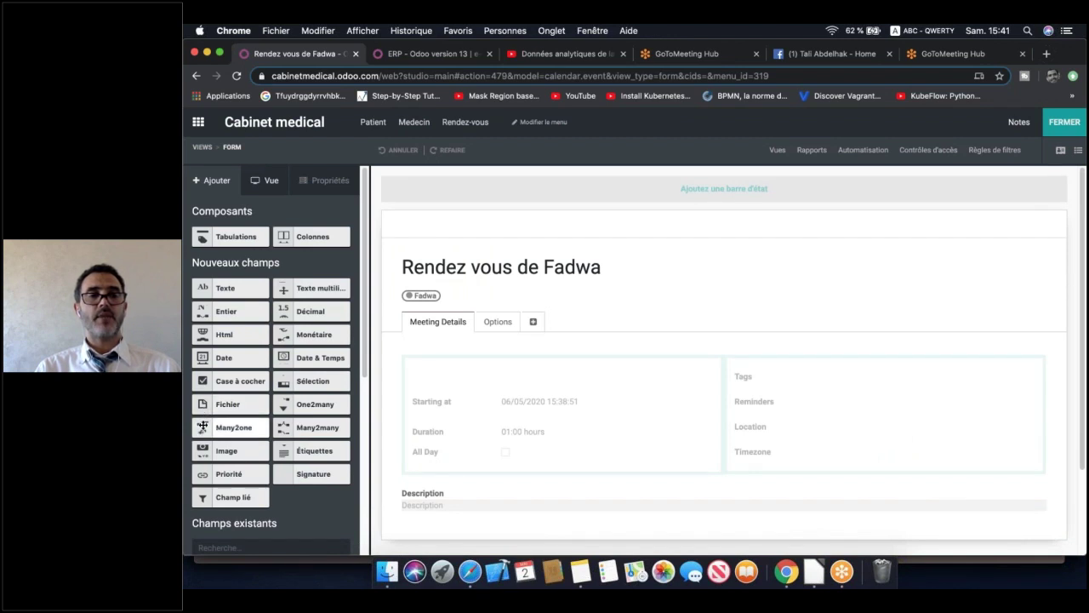
{"action": "left_click_drag", "start_coordinate": [203, 426], "coordinate": [435, 367]}
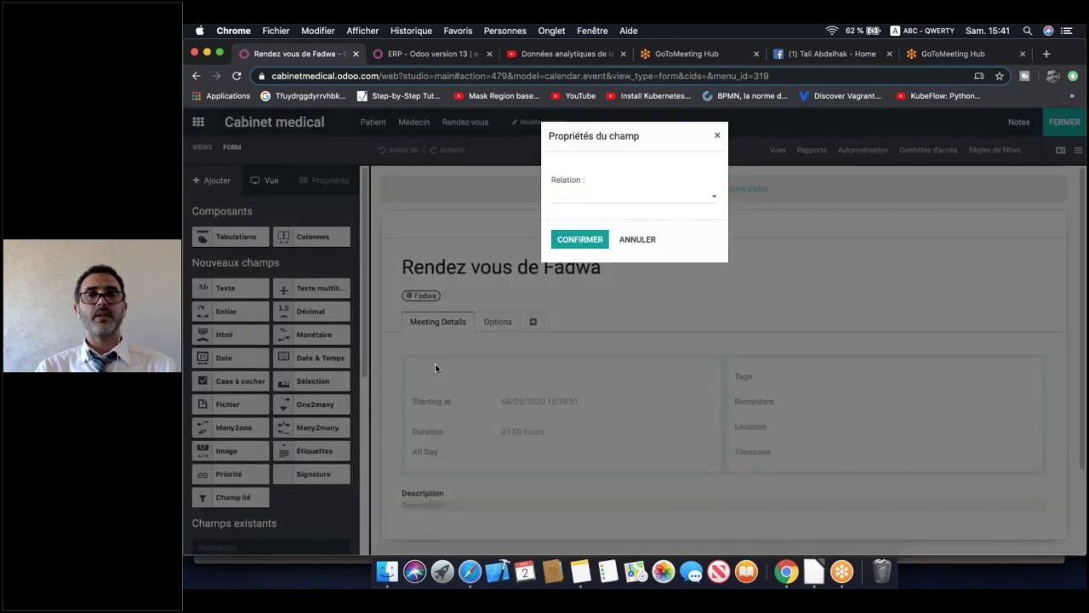
{"action": "left_click", "coordinate": [618, 202]}
{"action": "type", "text": "e"}
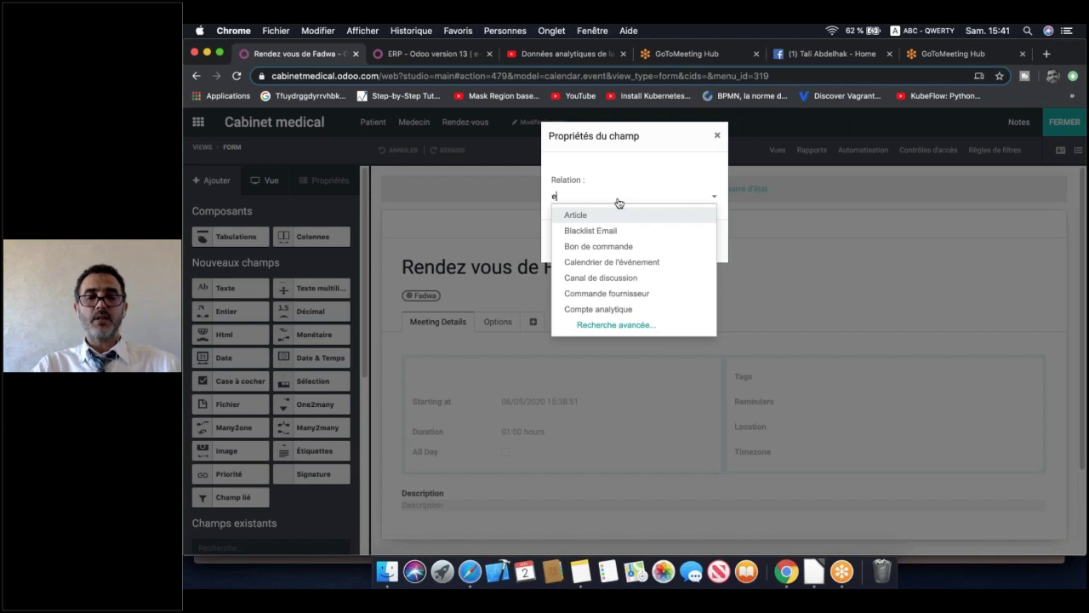
{"action": "type", "text": "mpl"}
{"action": "left_click", "coordinate": [616, 214]}
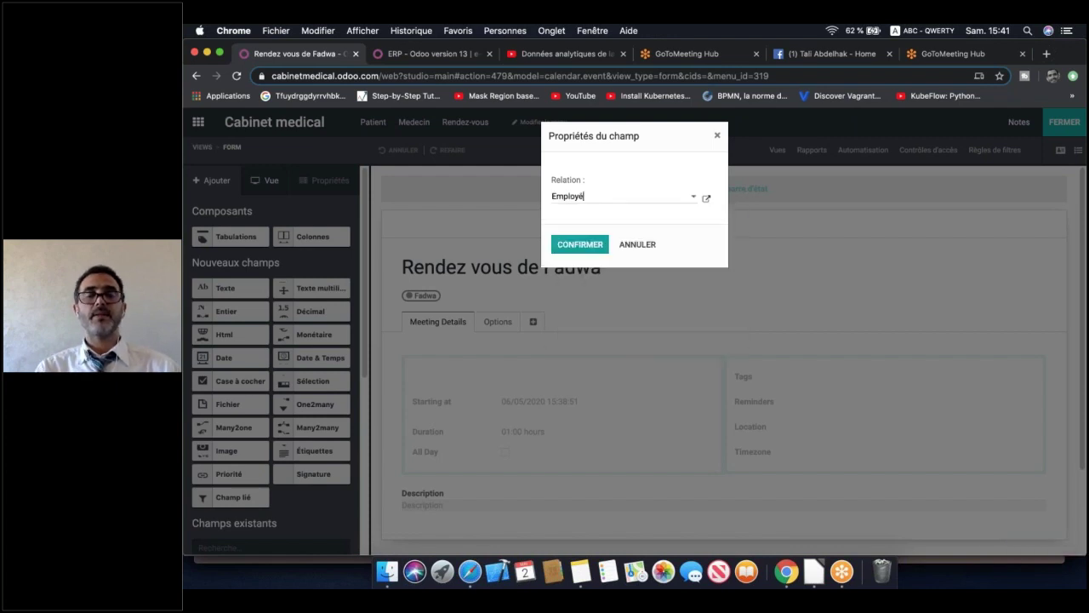
{"action": "left_click", "coordinate": [579, 249]}
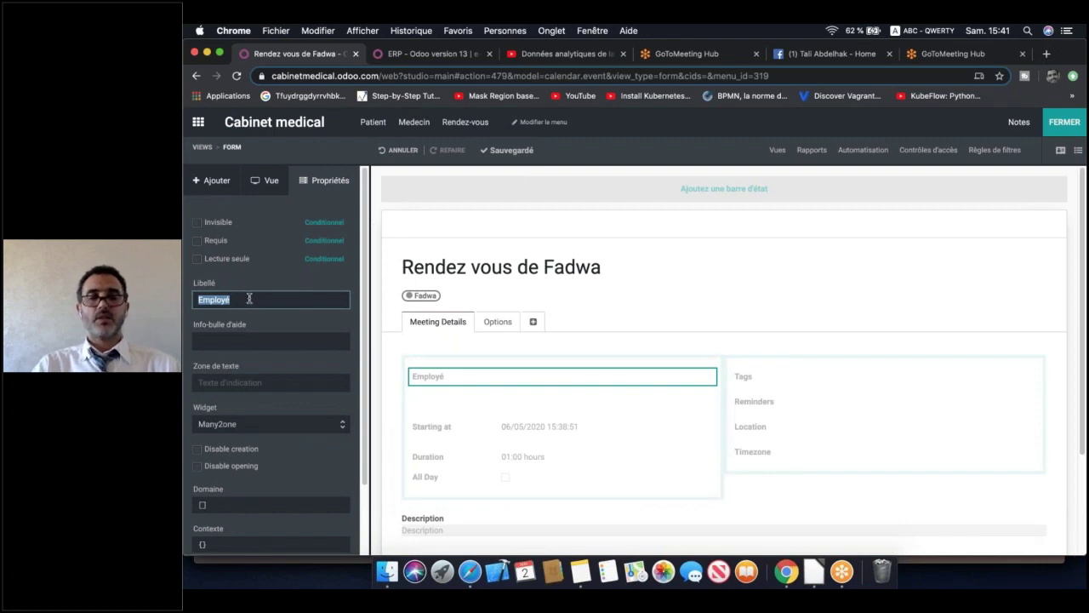
{"action": "type", "text": "Medecin"}
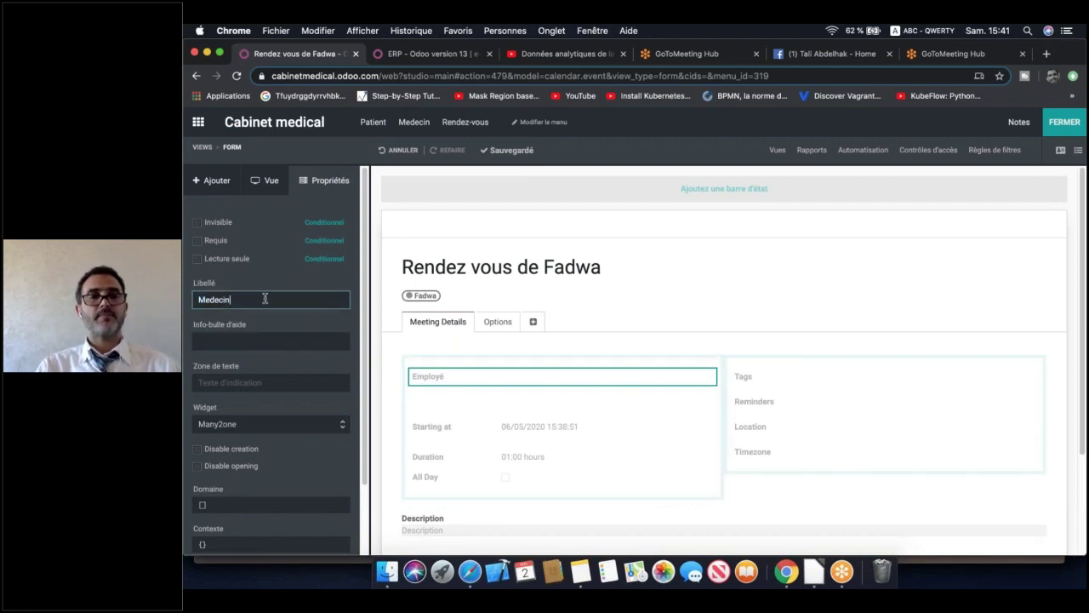
{"action": "left_click", "coordinate": [667, 294]}
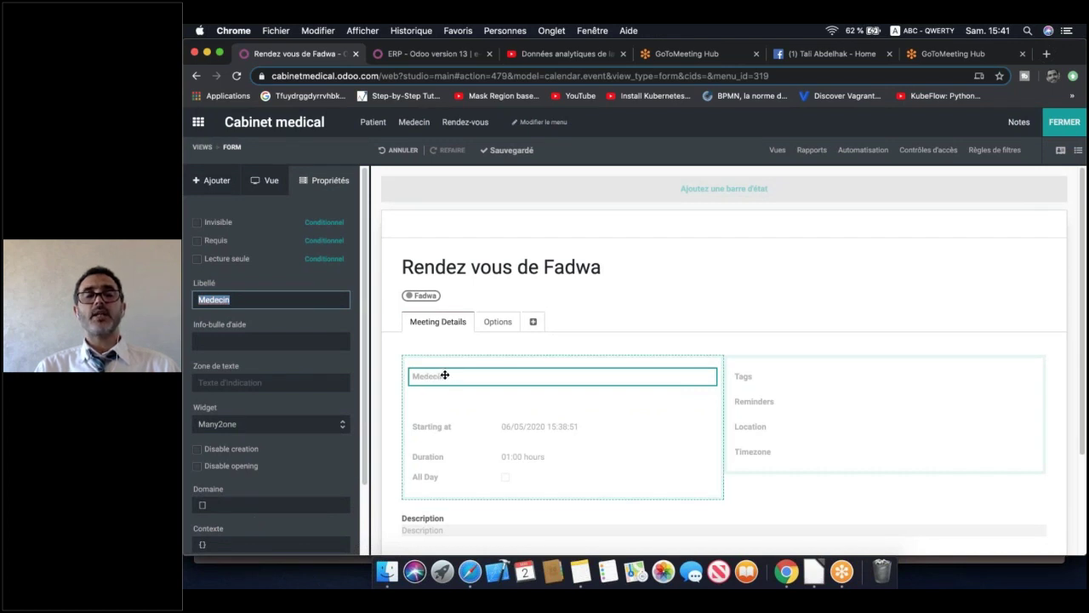
Add a domain rule to the Medecin field, filtering on Poste occupé
{"action": "left_click", "coordinate": [252, 504]}
{"action": "left_click", "coordinate": [521, 173]}
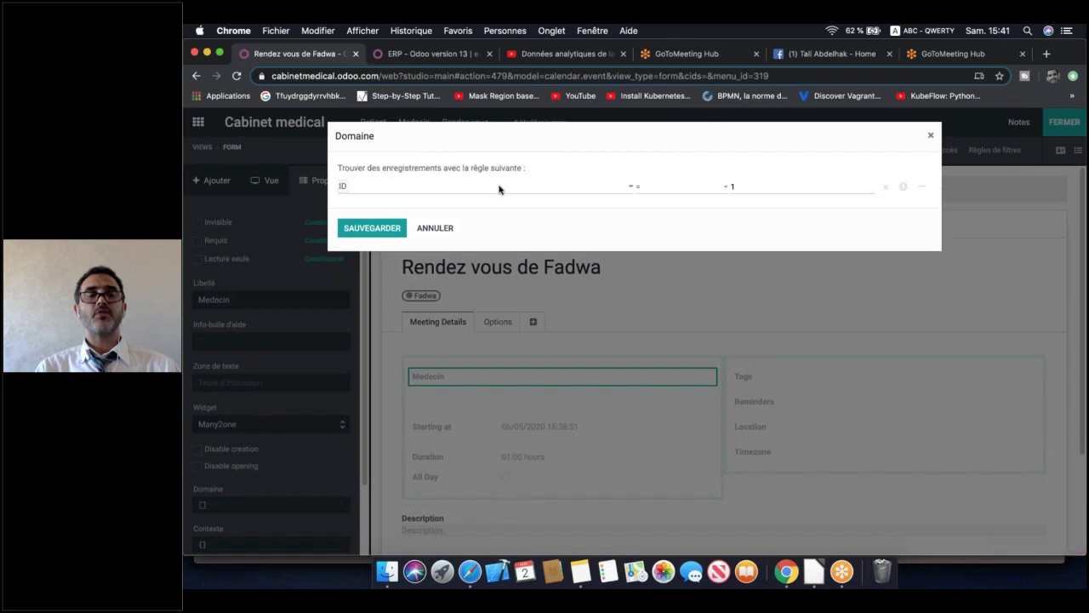
{"action": "left_click", "coordinate": [500, 188]}
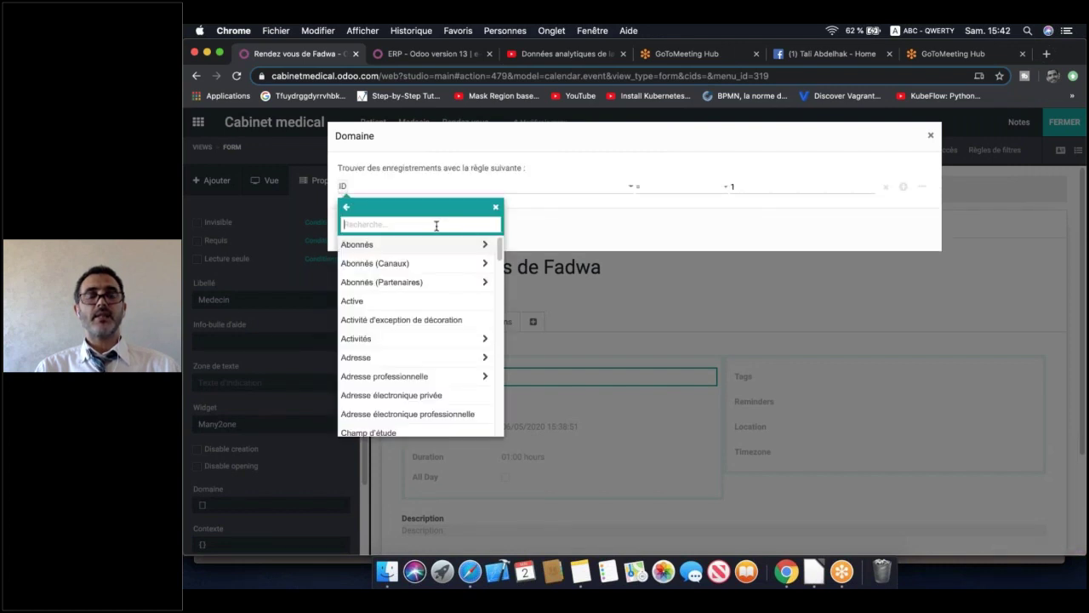
{"action": "type", "text": "m"}
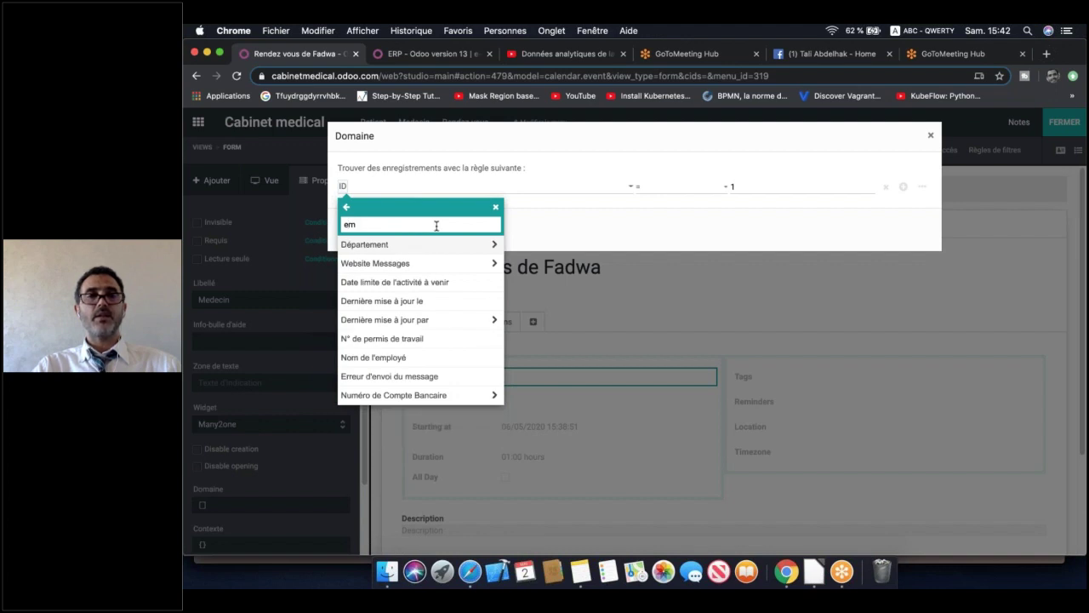
{"action": "key", "text": "BackSpace"}
{"action": "key", "text": "BackSpace"}
{"action": "type", "text": "pos"}
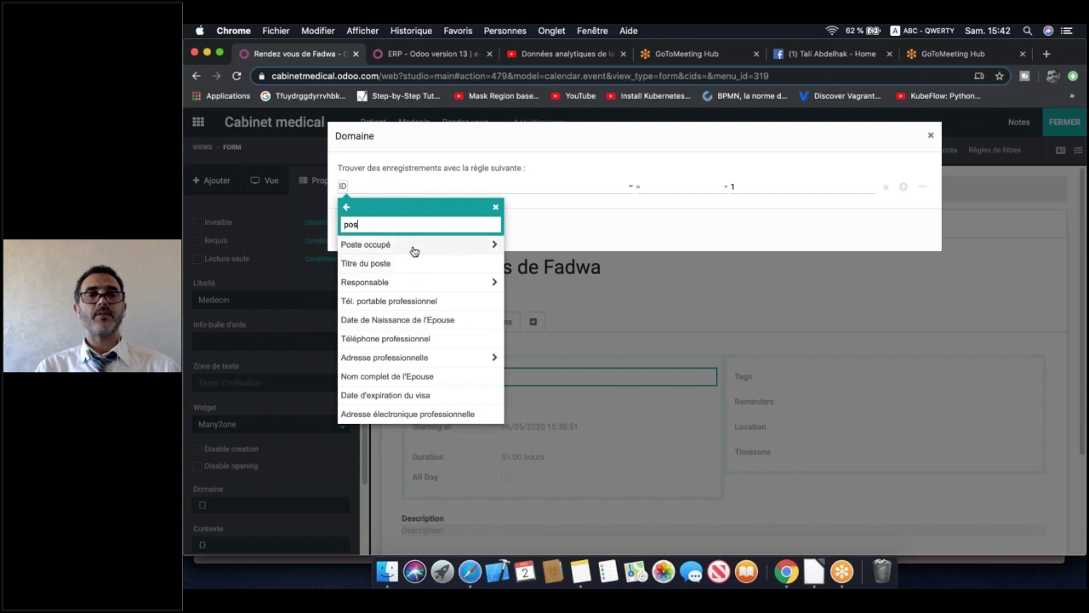
{"action": "left_click", "coordinate": [413, 251]}
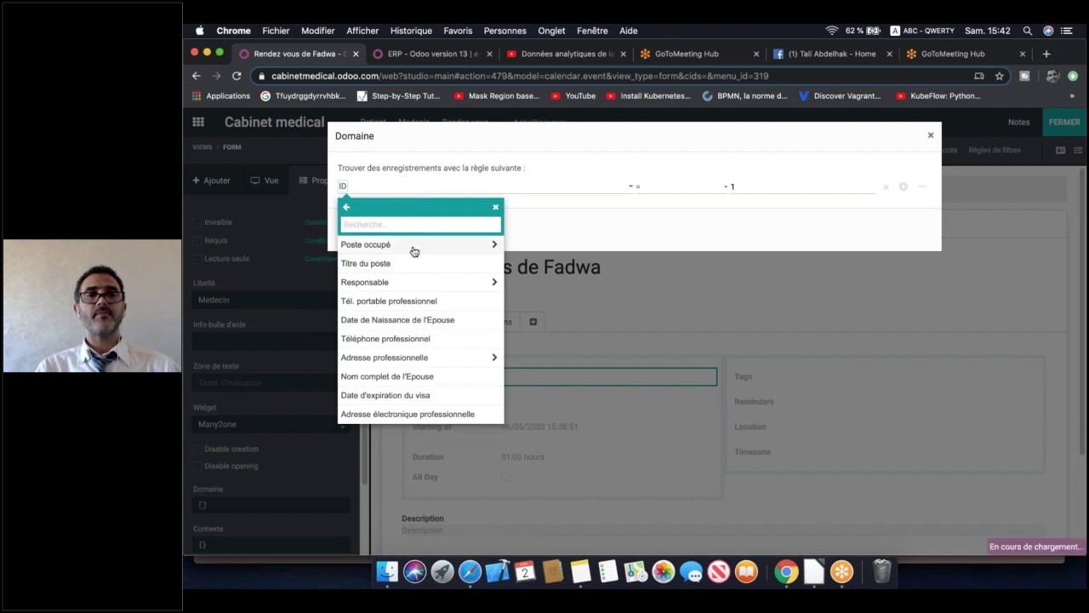
Complete the Medecin field's domain rule as Poste occupé = Medecin and save it
{"action": "left_click", "coordinate": [683, 189]}
{"action": "left_click", "coordinate": [684, 189]}
{"action": "left_click", "coordinate": [683, 189]}
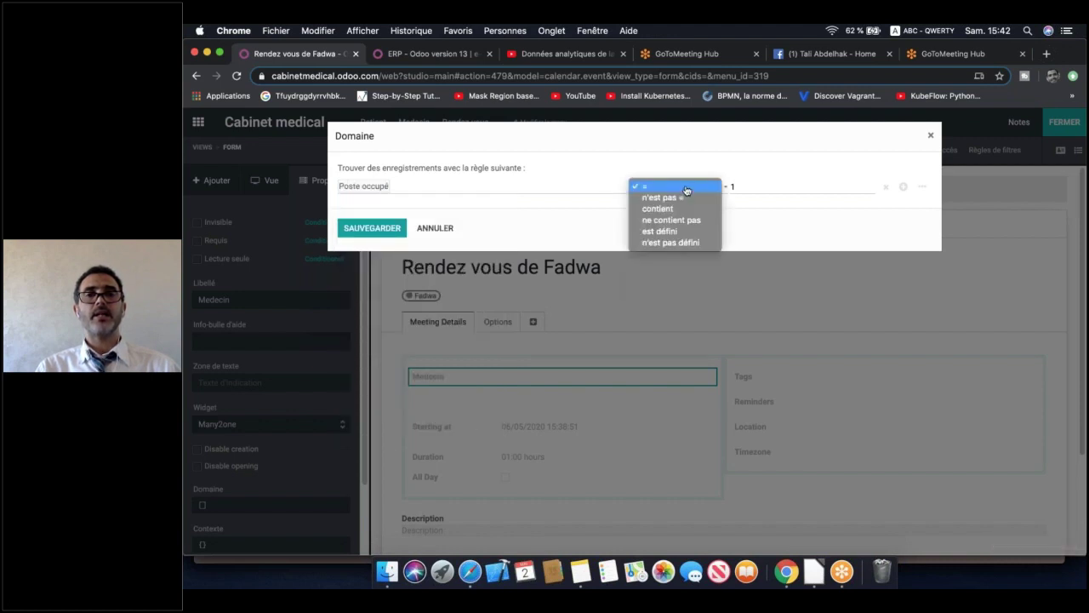
{"action": "left_click", "coordinate": [685, 188]}
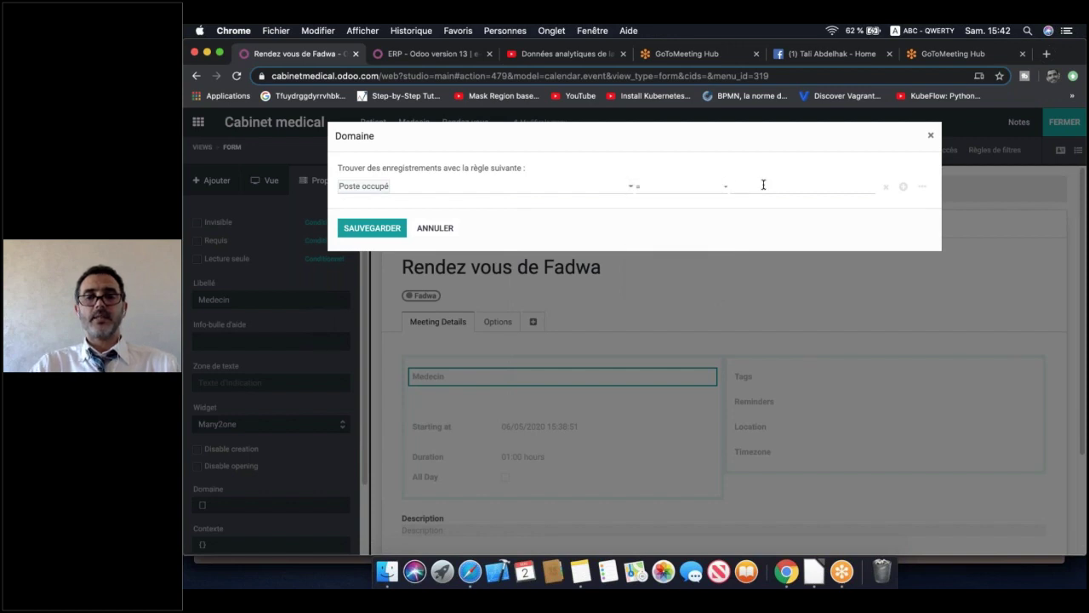
{"action": "key", "text": "BackSpace"}
{"action": "type", "text": "Medecin"}
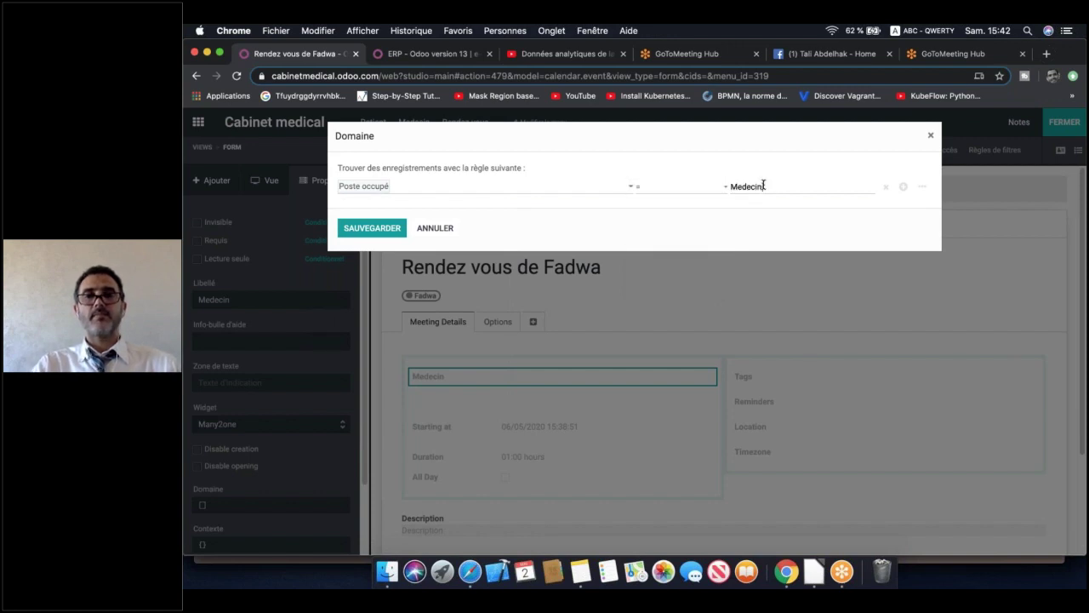
{"action": "left_click", "coordinate": [372, 228]}
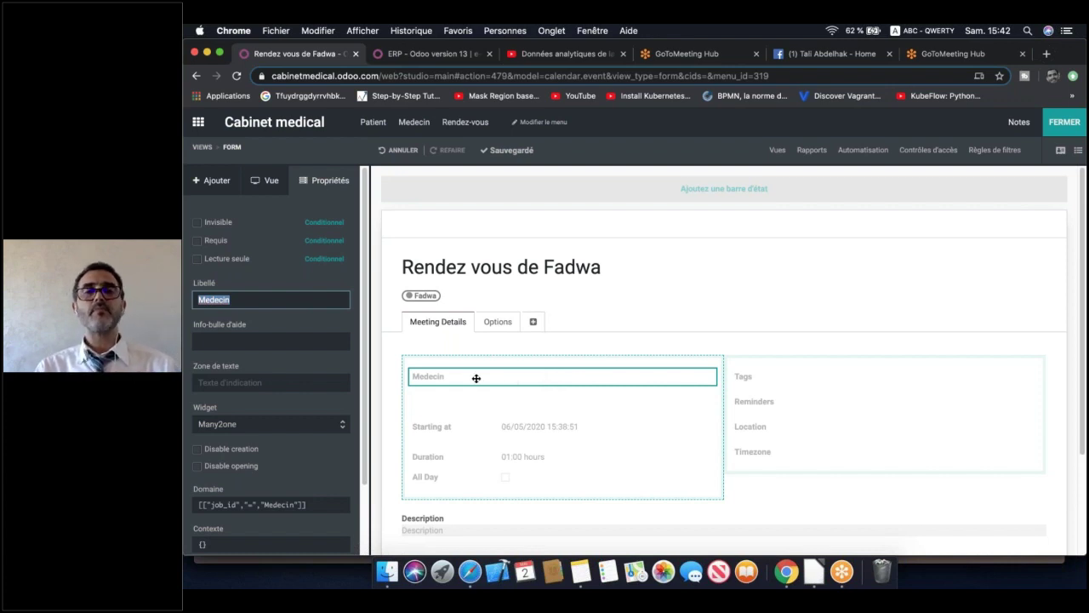
Leave Studio, edit the appointment "Rendez vous de Fadwa", choose the available doctor in the Medecin field and save
{"action": "left_click", "coordinate": [926, 289]}
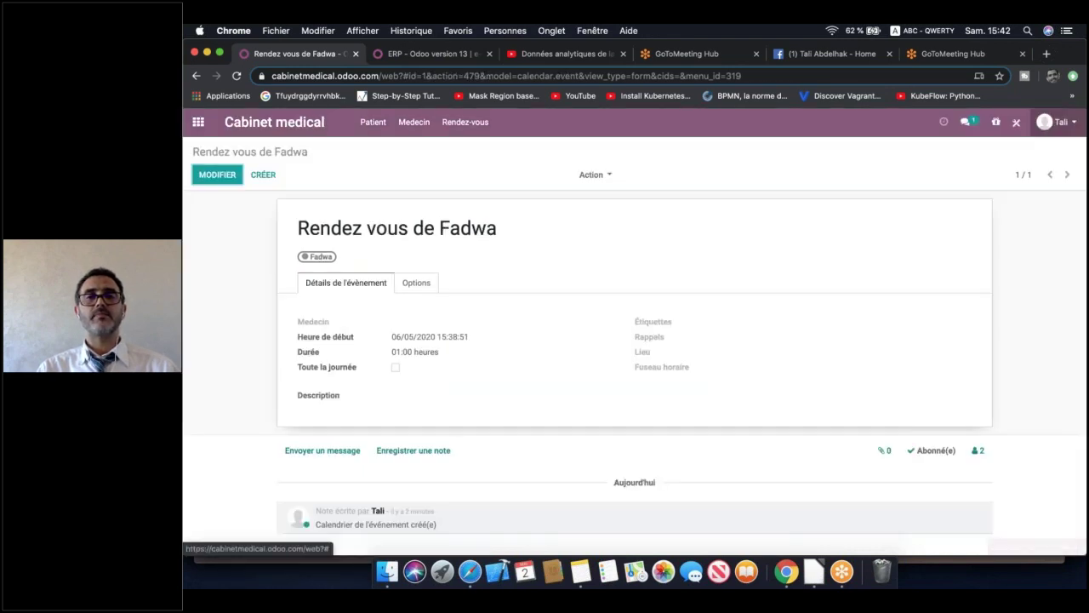
{"action": "left_click", "coordinate": [218, 177]}
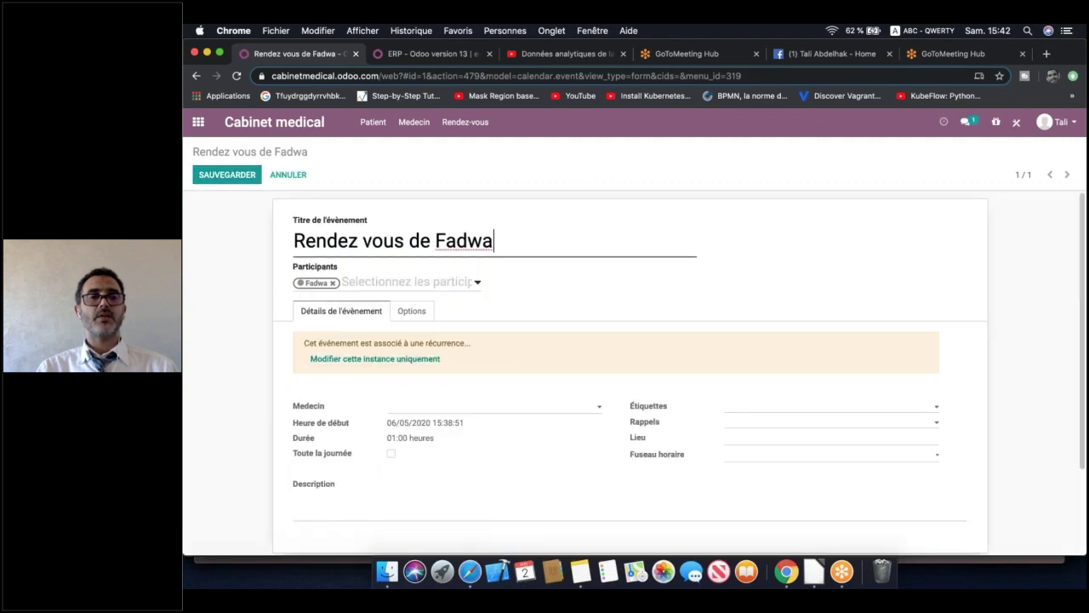
{"action": "left_click", "coordinate": [523, 412]}
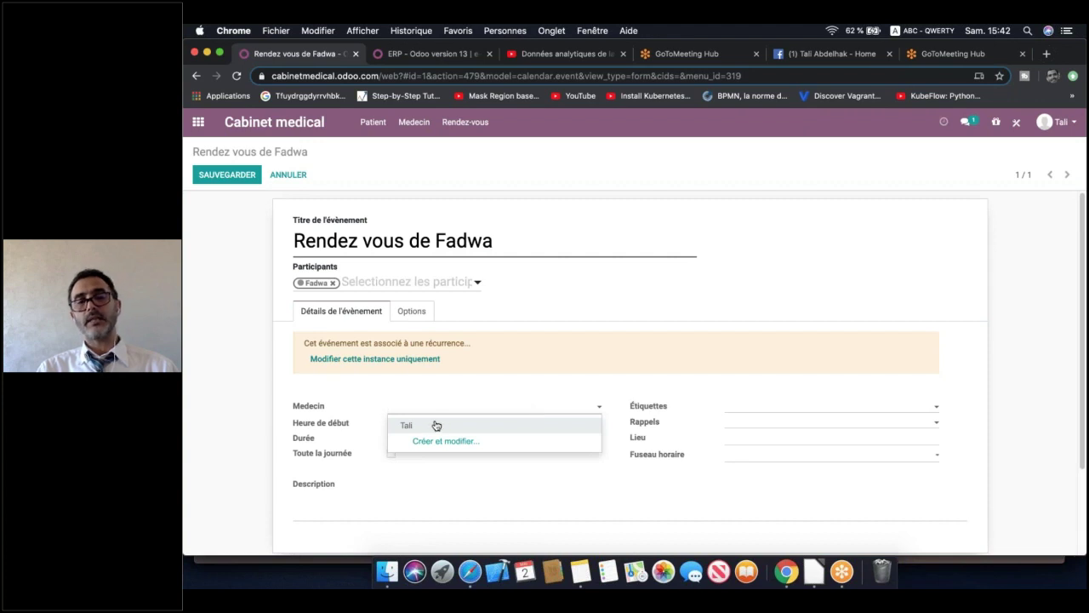
{"action": "left_click", "coordinate": [436, 425]}
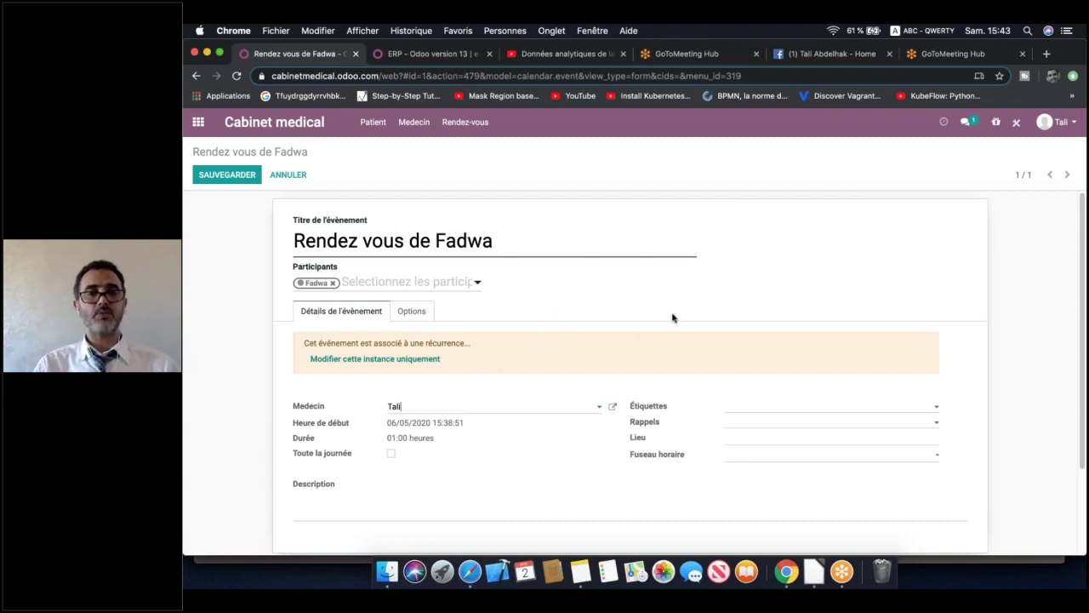
{"action": "left_click", "coordinate": [223, 170]}
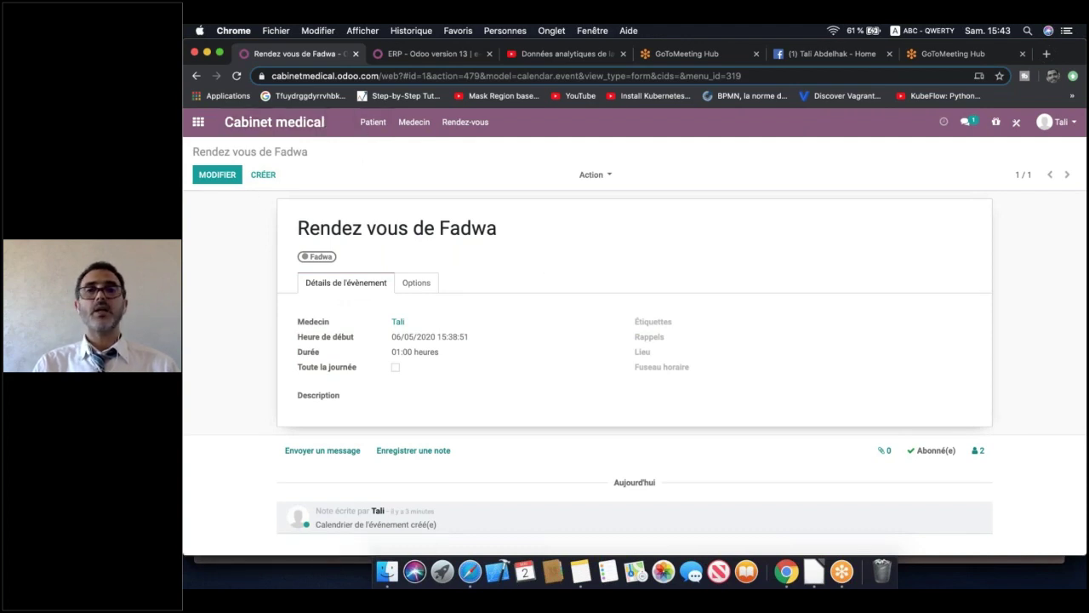
In Studio, activate the Calendar view for Rendez-vous and close Studio
{"action": "left_click", "coordinate": [1016, 123]}
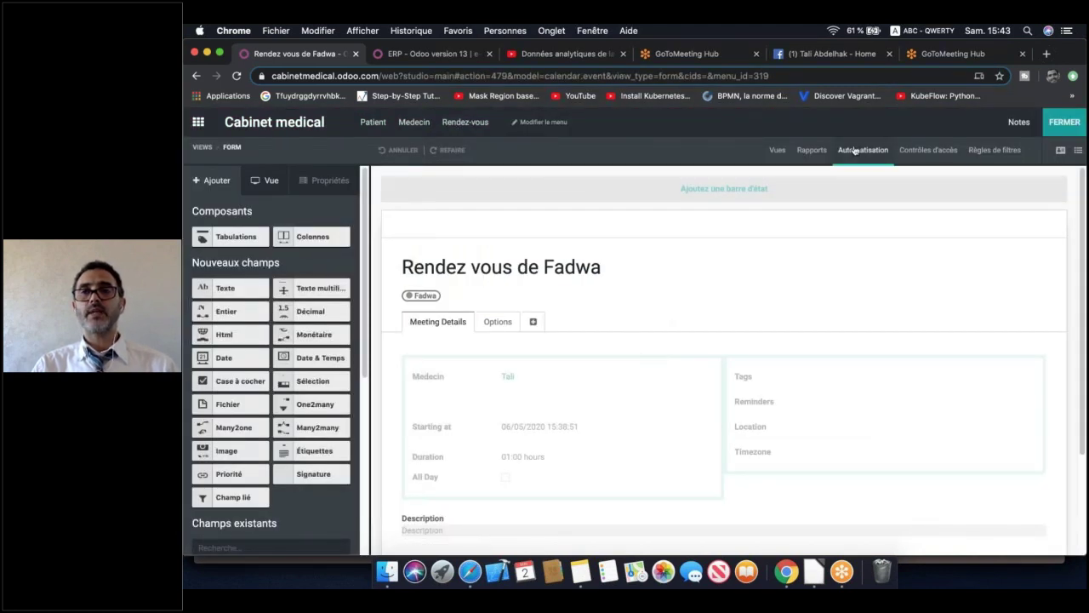
{"action": "left_click", "coordinate": [780, 153]}
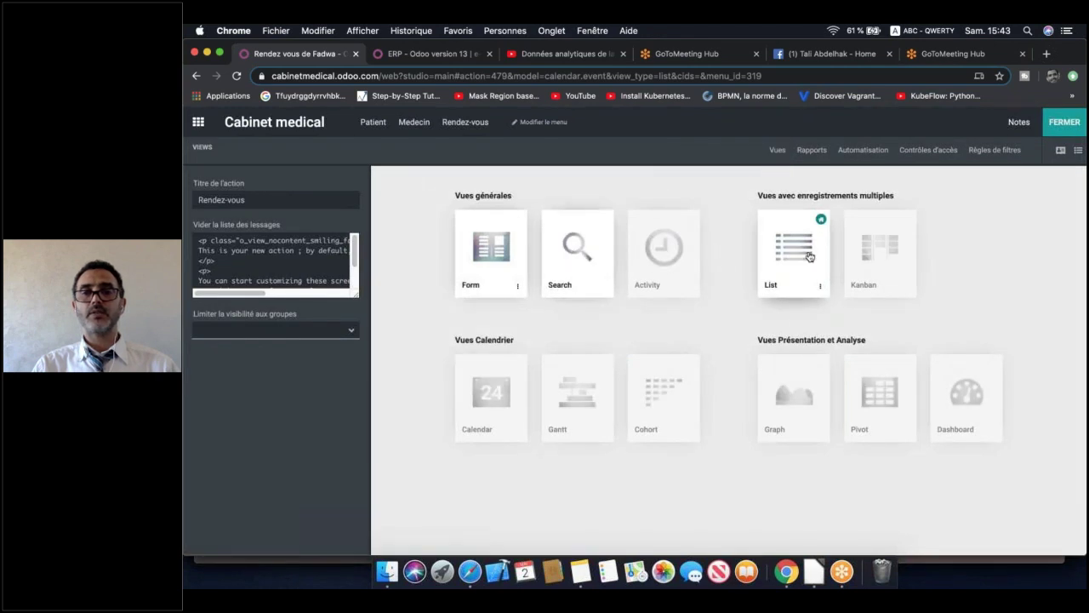
{"action": "left_click", "coordinate": [512, 365]}
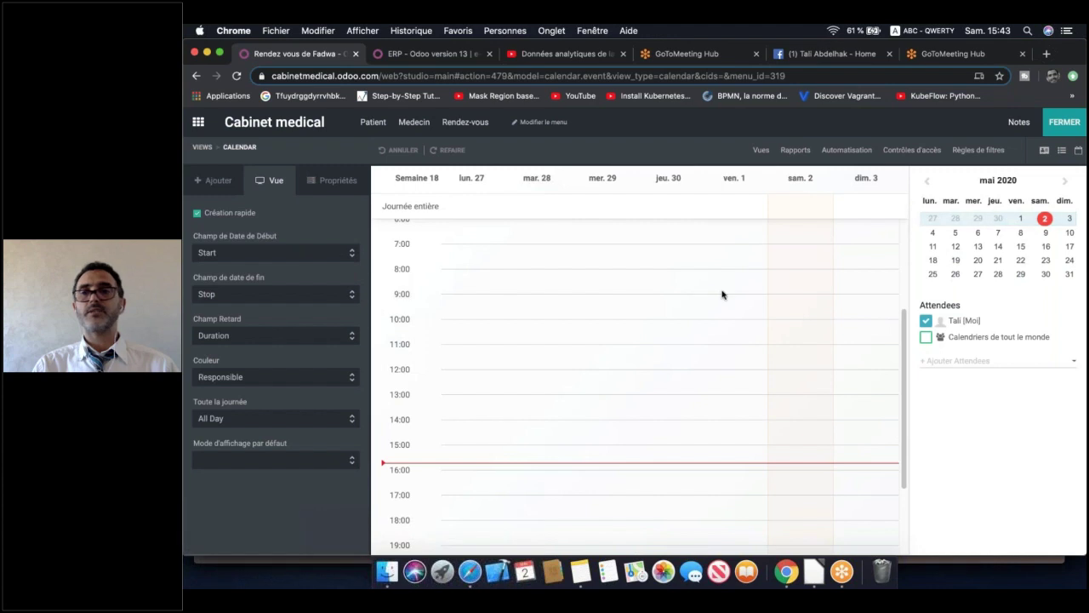
{"action": "left_click", "coordinate": [1070, 122]}
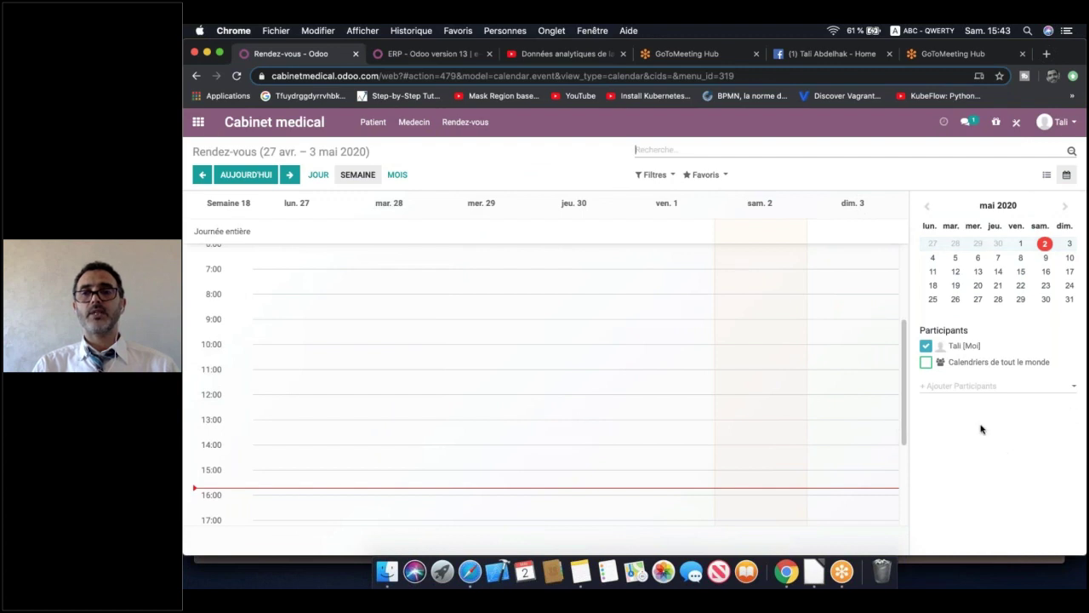
Show everyone's calendars instead of only the own one and display the appointments by month
{"action": "left_click", "coordinate": [926, 346]}
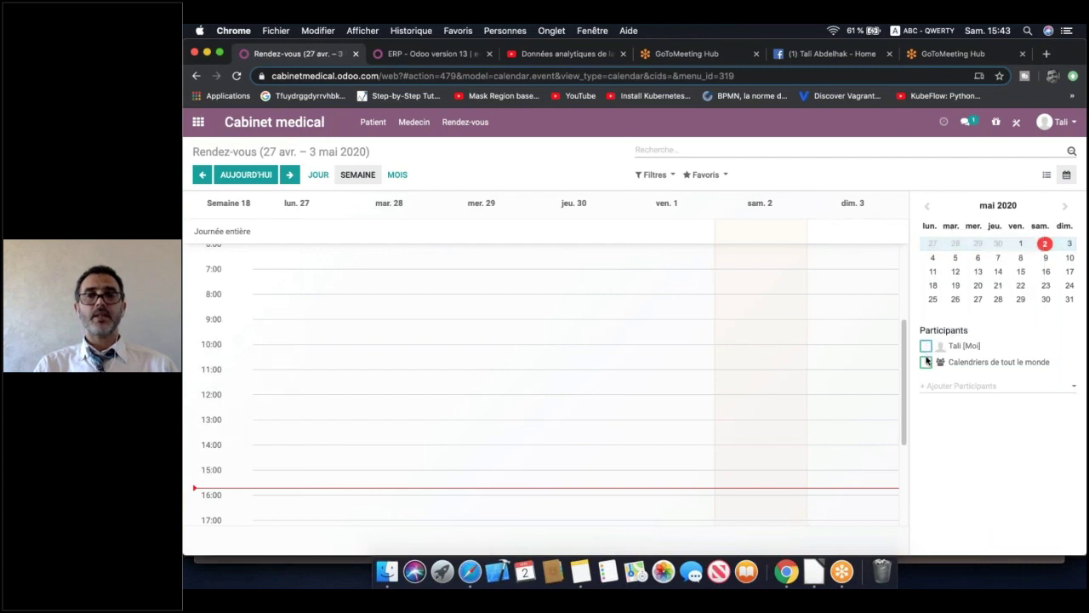
{"action": "left_click", "coordinate": [927, 363]}
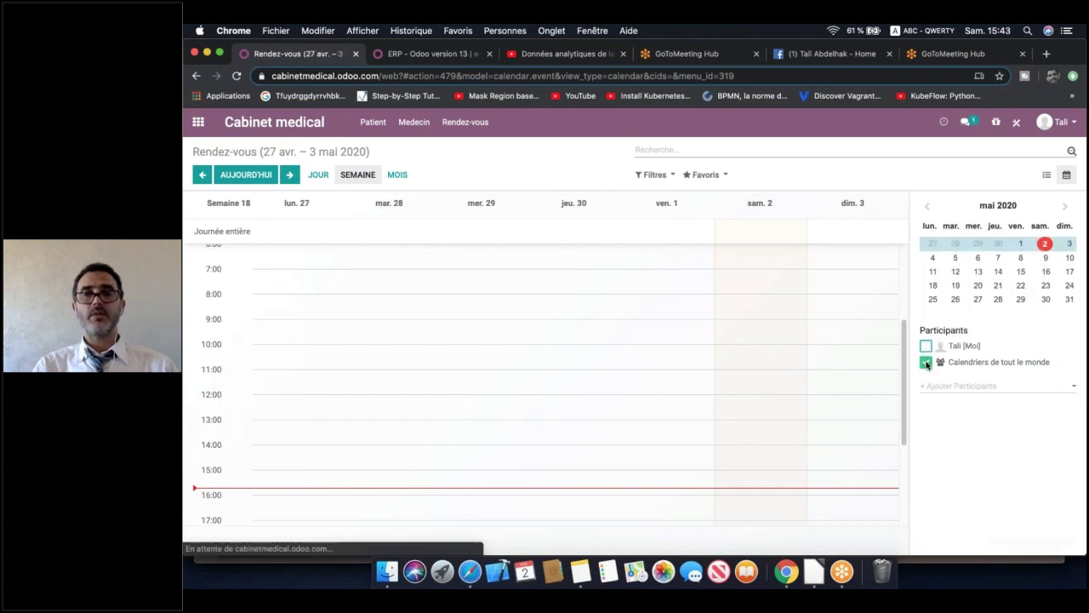
{"action": "left_click", "coordinate": [397, 175]}
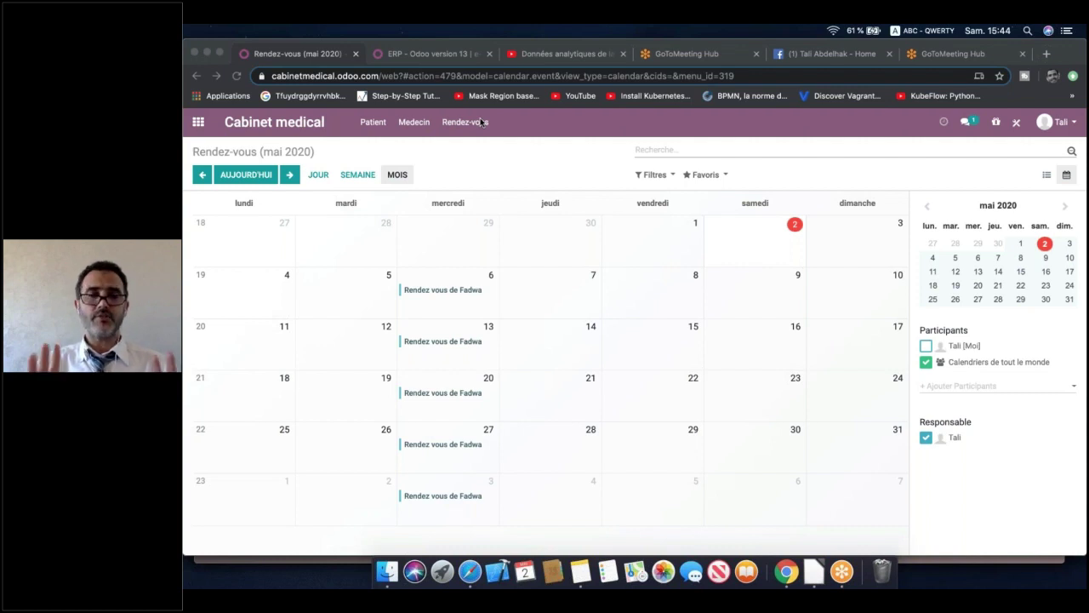
Switch to the LibreOffice presentation and examine the Patient, Medecin, Diagnostic, Medicament, Symptome and Maladie entities on slide 8, leaving the diagram layout unchanged
{"action": "left_click", "coordinate": [196, 130]}
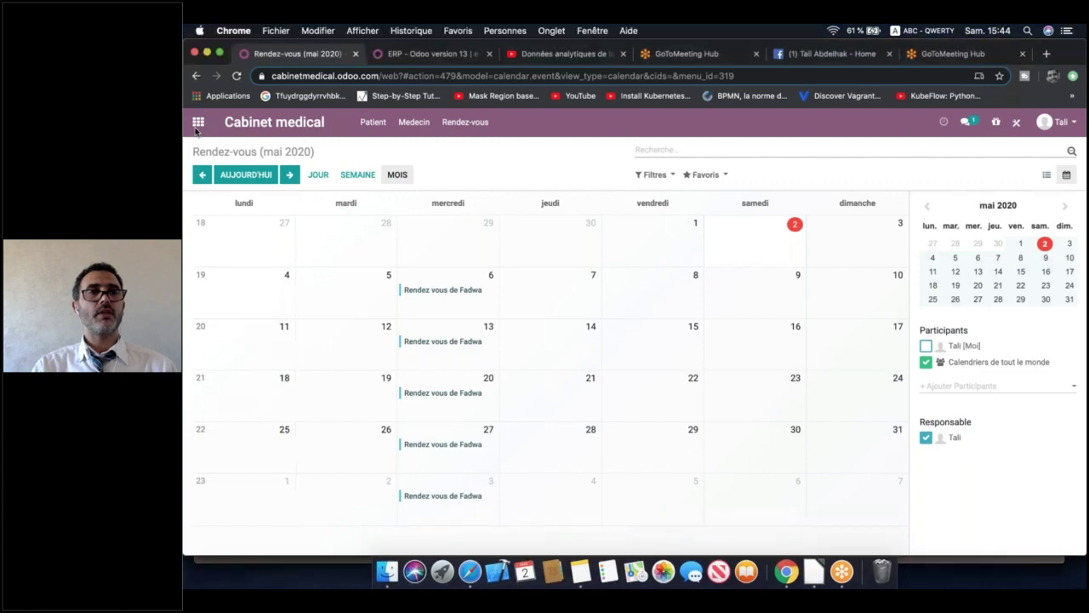
{"action": "left_click", "coordinate": [198, 123]}
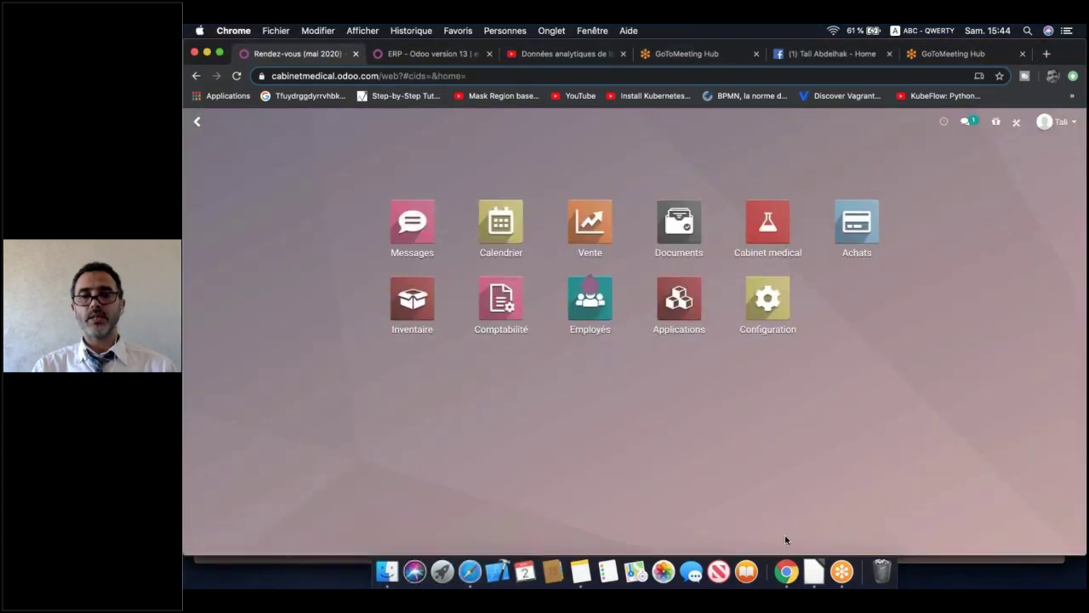
{"action": "left_click", "coordinate": [812, 572]}
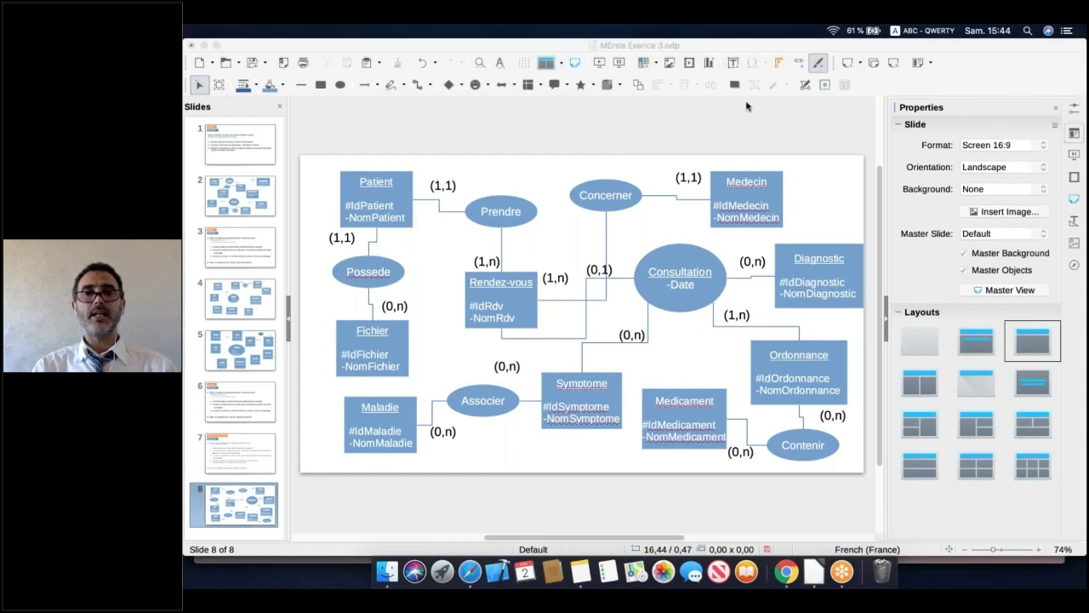
{"action": "left_click", "coordinate": [396, 195]}
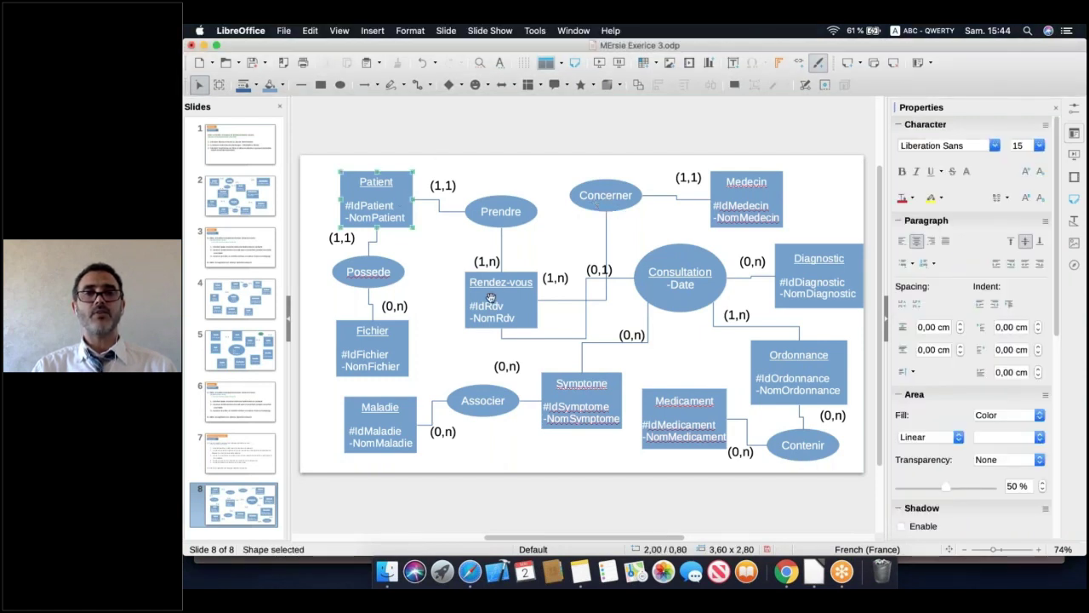
{"action": "left_click", "coordinate": [736, 201]}
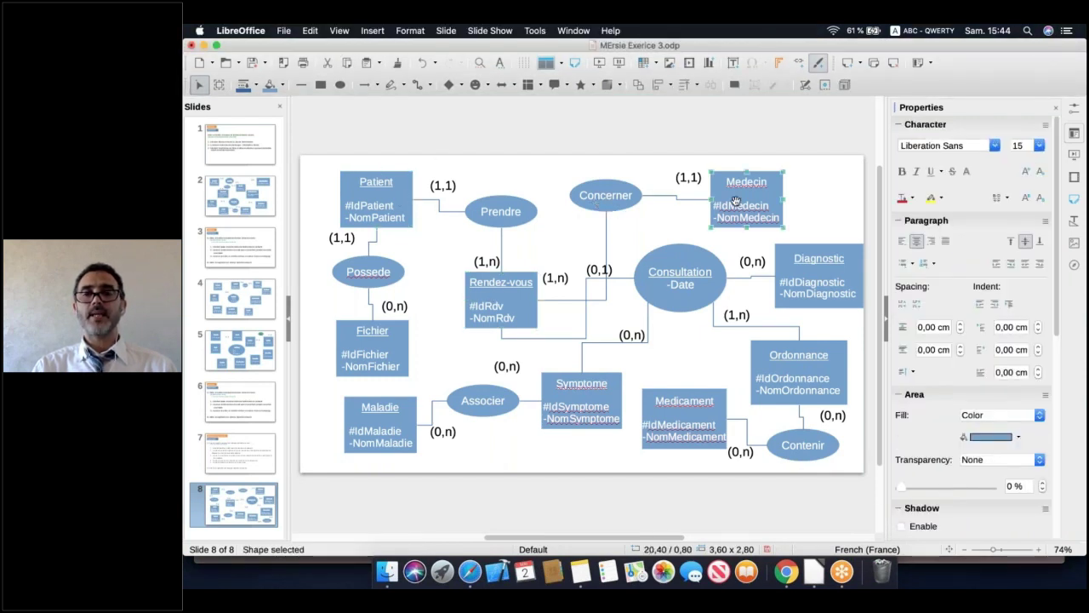
{"action": "left_click", "coordinate": [811, 298]}
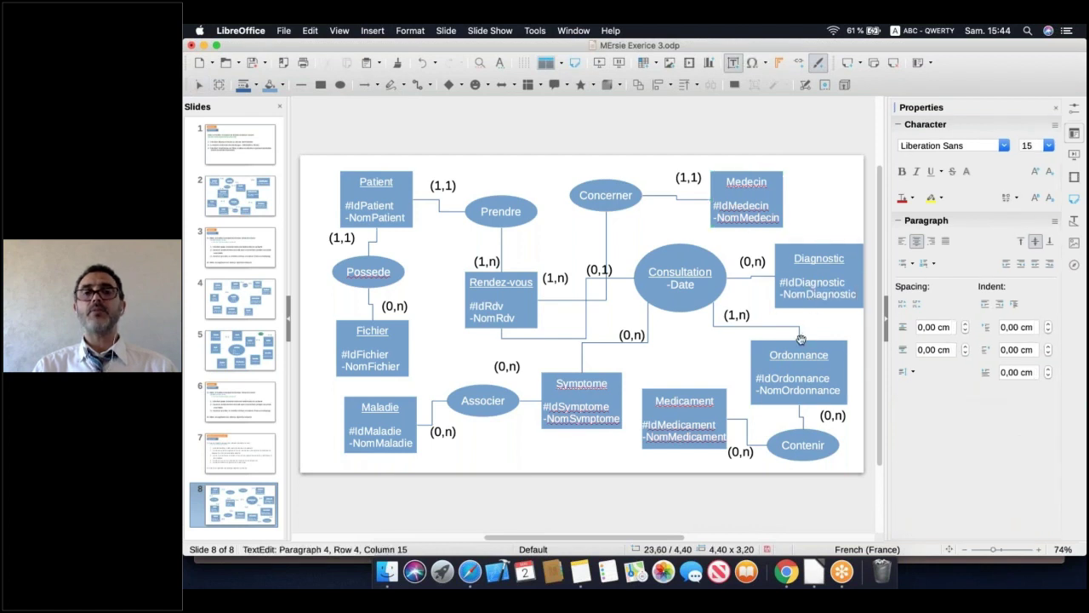
{"action": "left_click", "coordinate": [679, 400]}
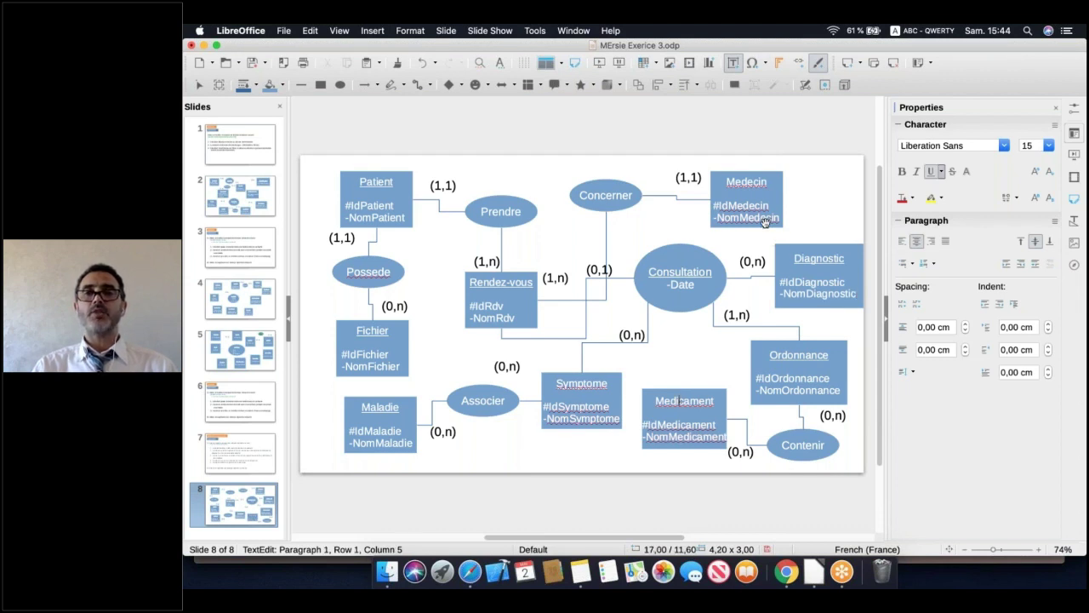
{"action": "left_click", "coordinate": [795, 246]}
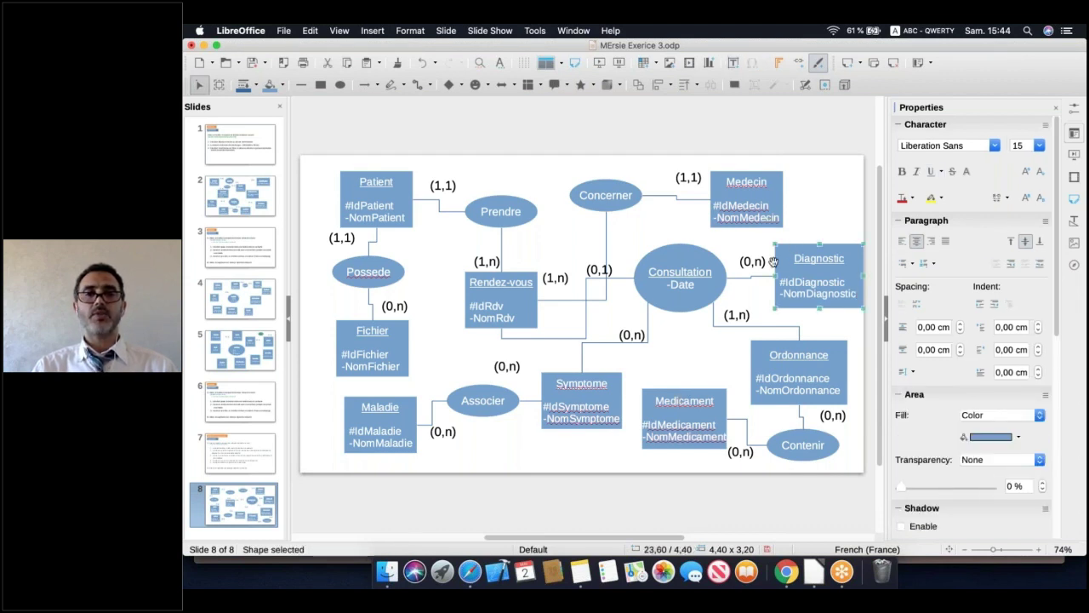
{"action": "left_click", "coordinate": [676, 394]}
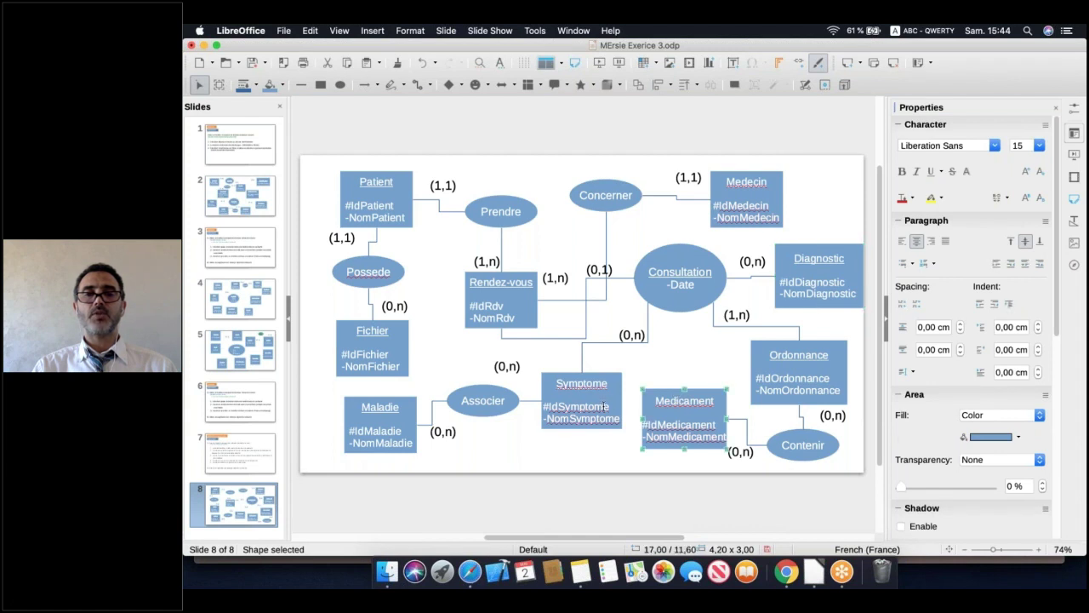
{"action": "left_click", "coordinate": [603, 407]}
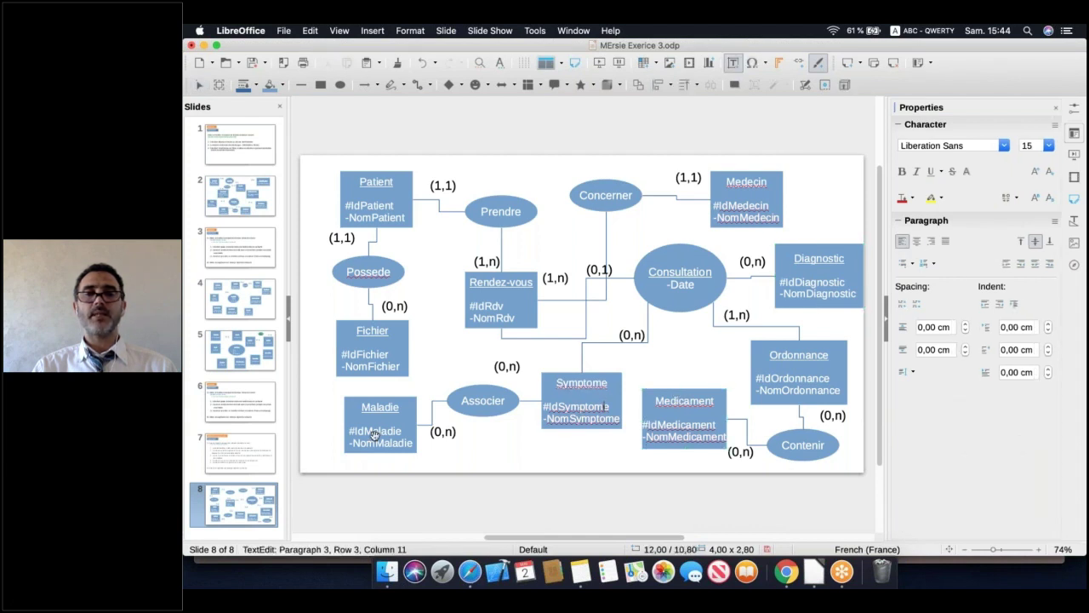
{"action": "left_click_drag", "start_coordinate": [374, 436], "coordinate": [632, 389]}
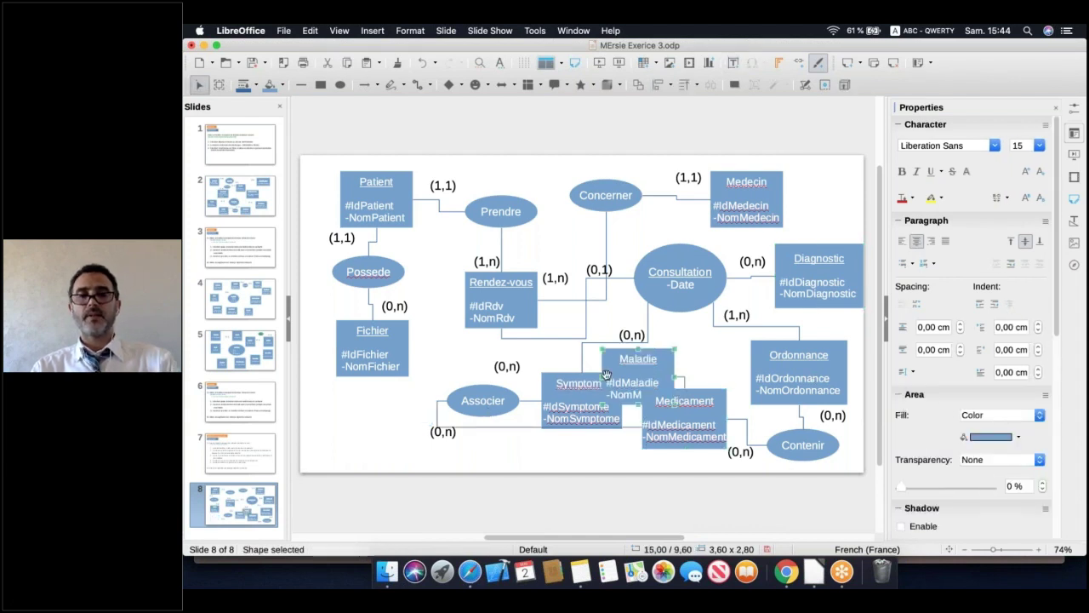
{"action": "key", "text": "super+z"}
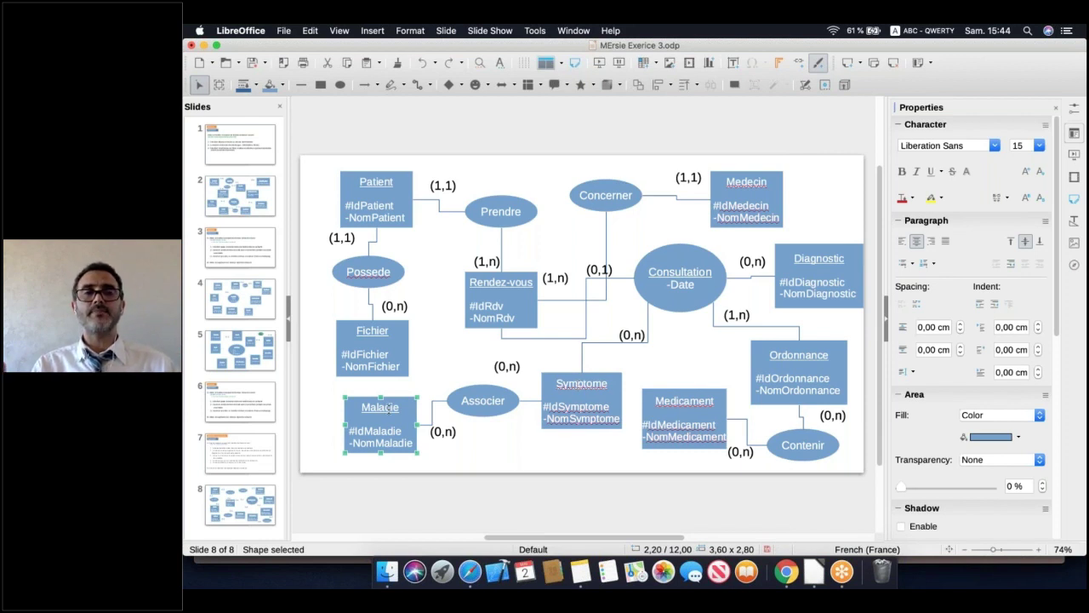
Switch back to the Cabinet medical application in Chrome, enter Studio and open the menu editor
{"action": "left_click", "coordinate": [778, 564]}
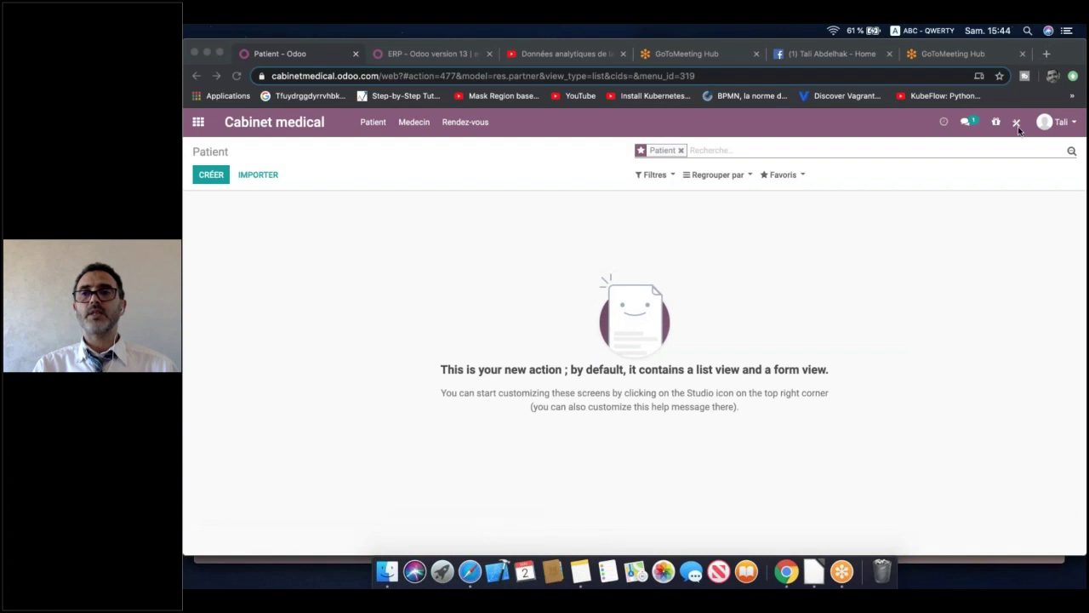
{"action": "left_click", "coordinate": [1019, 128]}
{"action": "left_click", "coordinate": [1017, 123]}
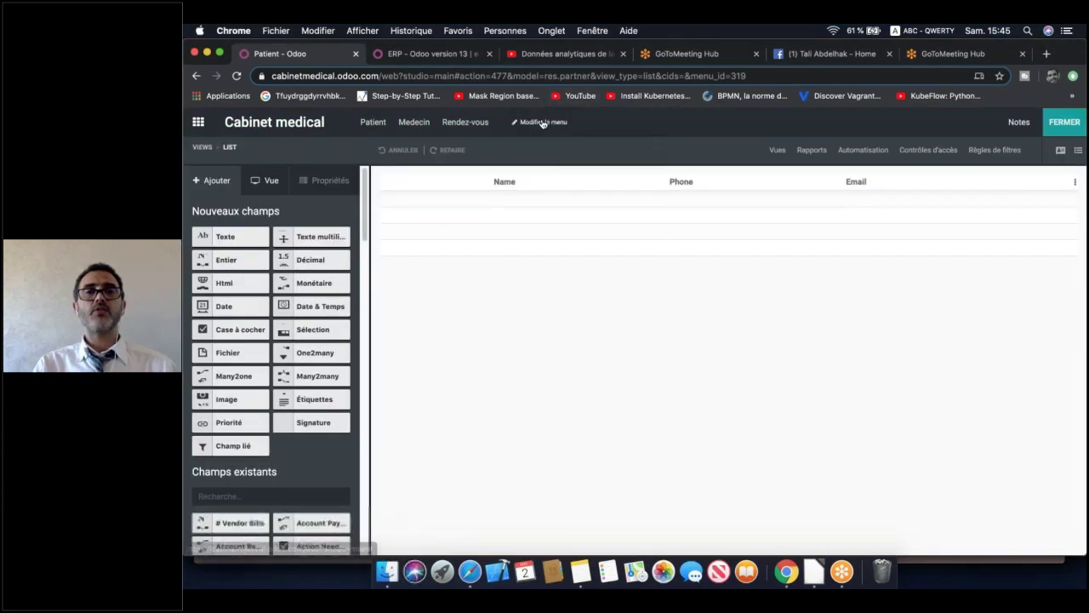
{"action": "left_click", "coordinate": [541, 122]}
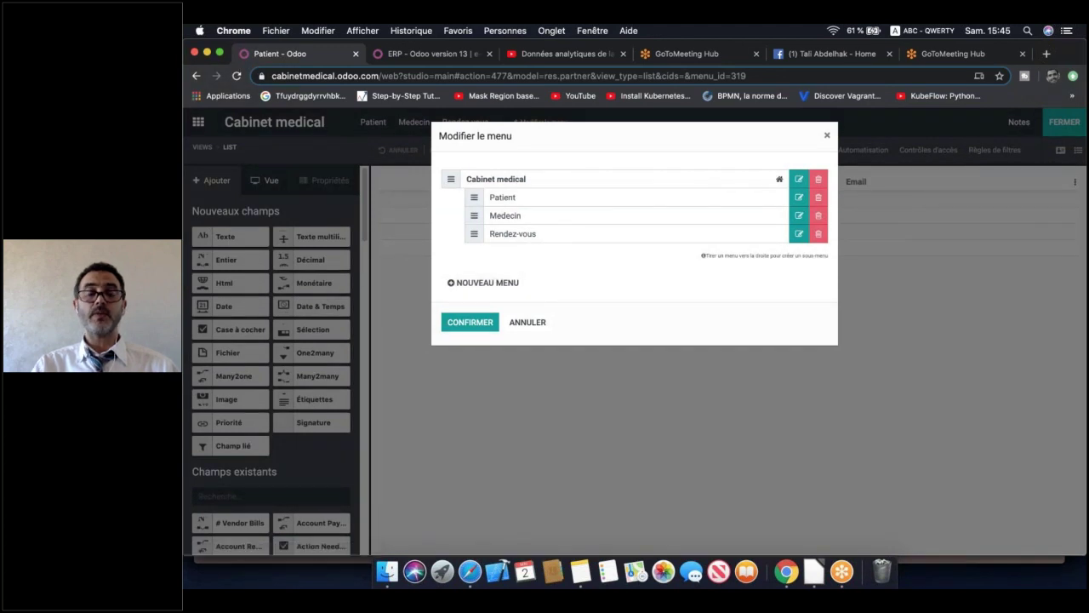
Add a menu named "Diagnostic" to Cabinet medical, creating a new model "diagnostic" for it
{"action": "left_click", "coordinate": [482, 283]}
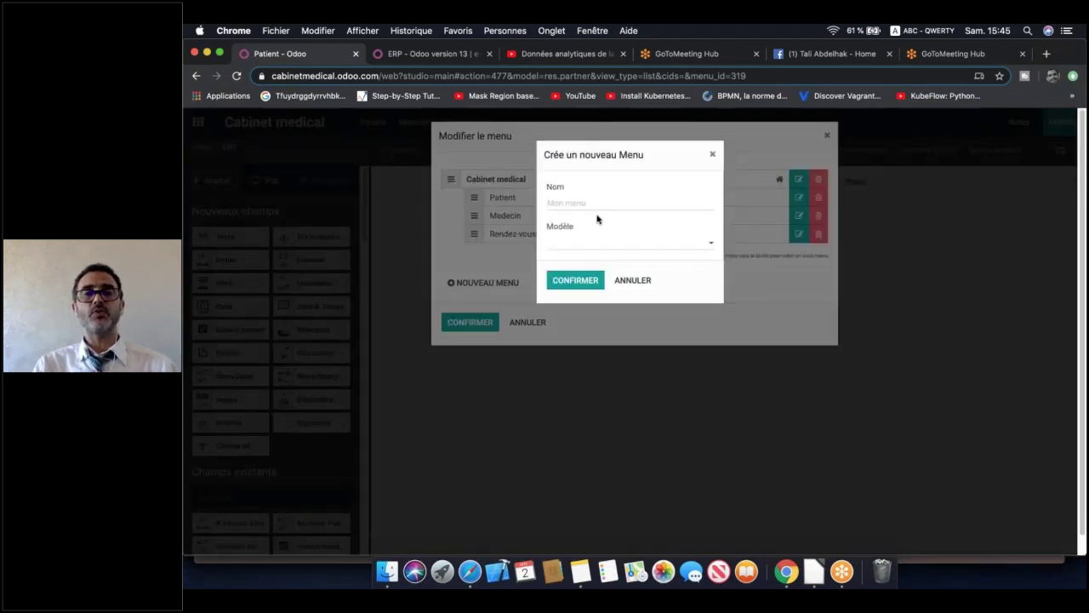
{"action": "type", "text": "Diagnostic"}
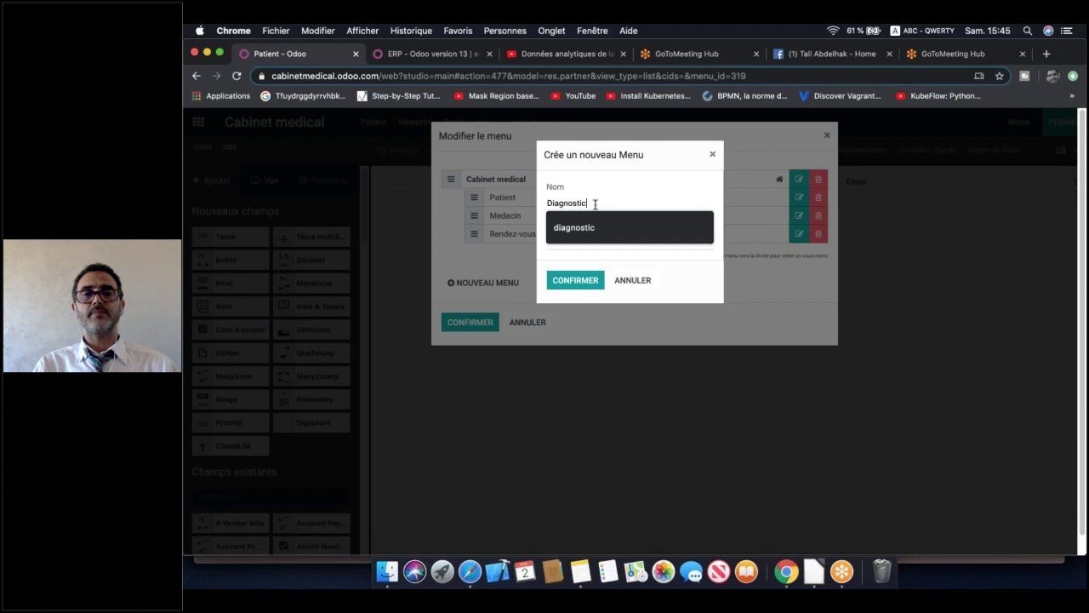
{"action": "left_click", "coordinate": [579, 246]}
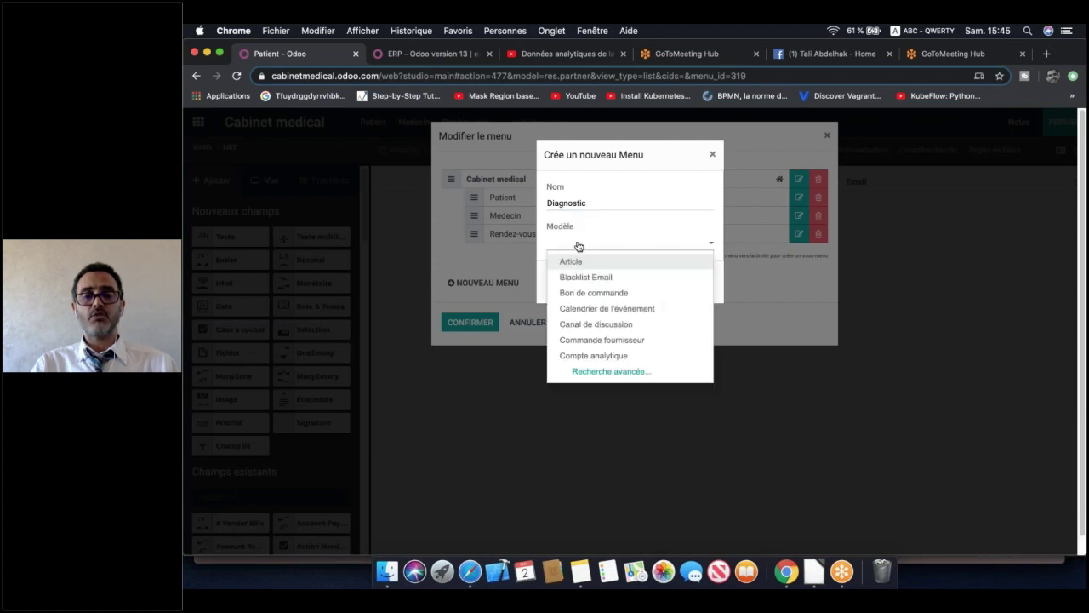
{"action": "type", "text": "diagn"}
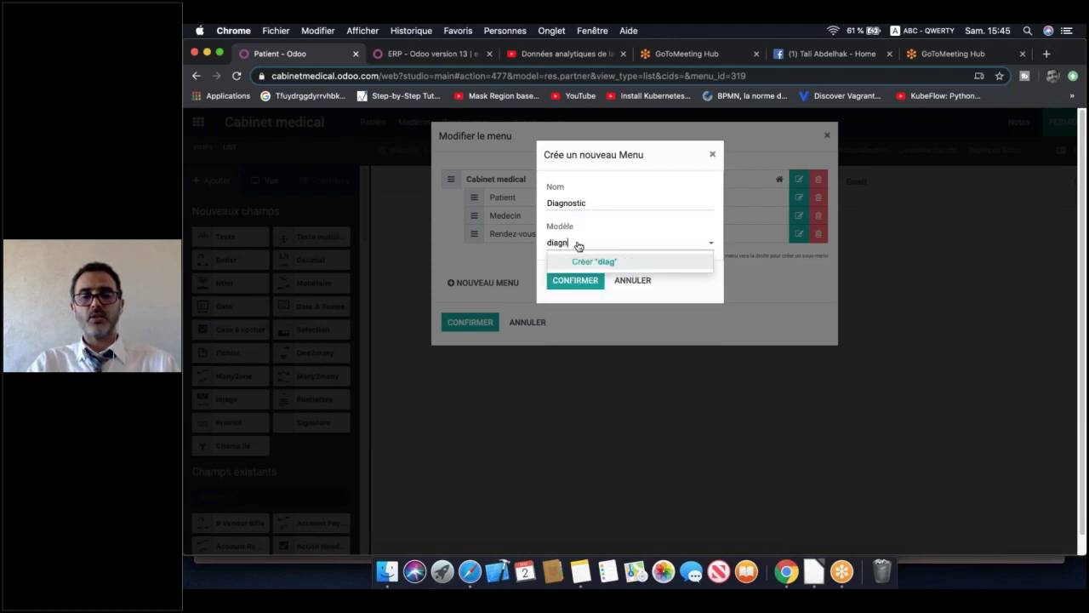
{"action": "type", "text": "o"}
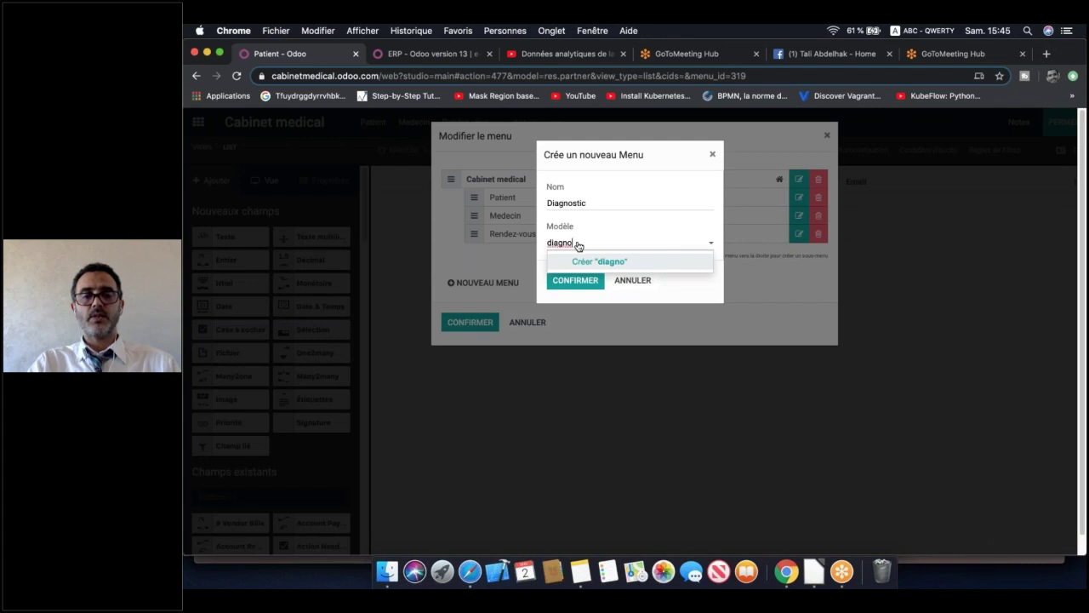
{"action": "type", "text": "stic"}
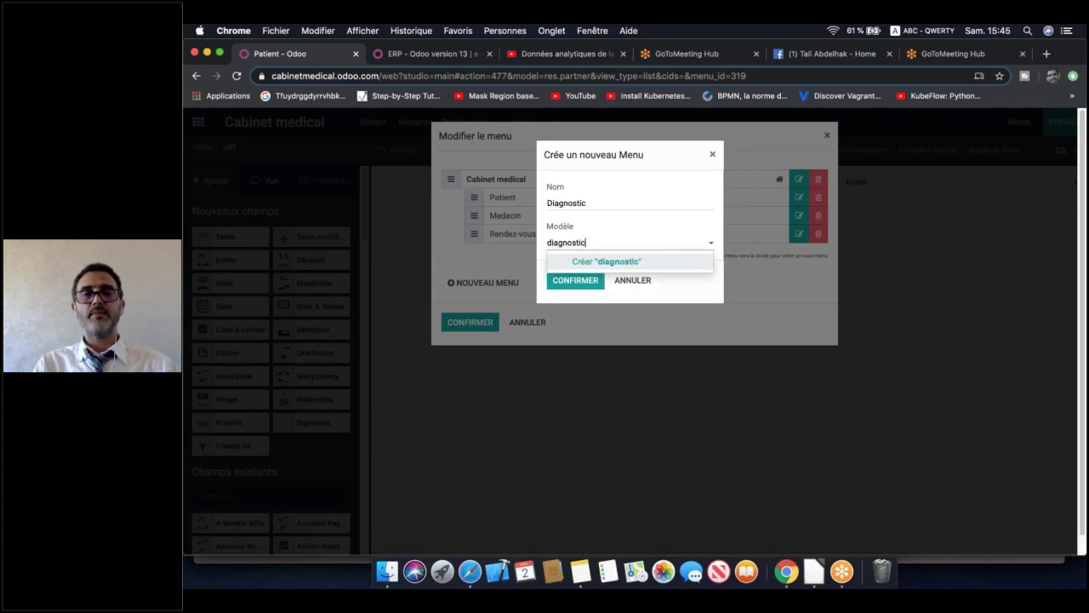
{"action": "left_click", "coordinate": [595, 262]}
{"action": "left_click", "coordinate": [581, 287]}
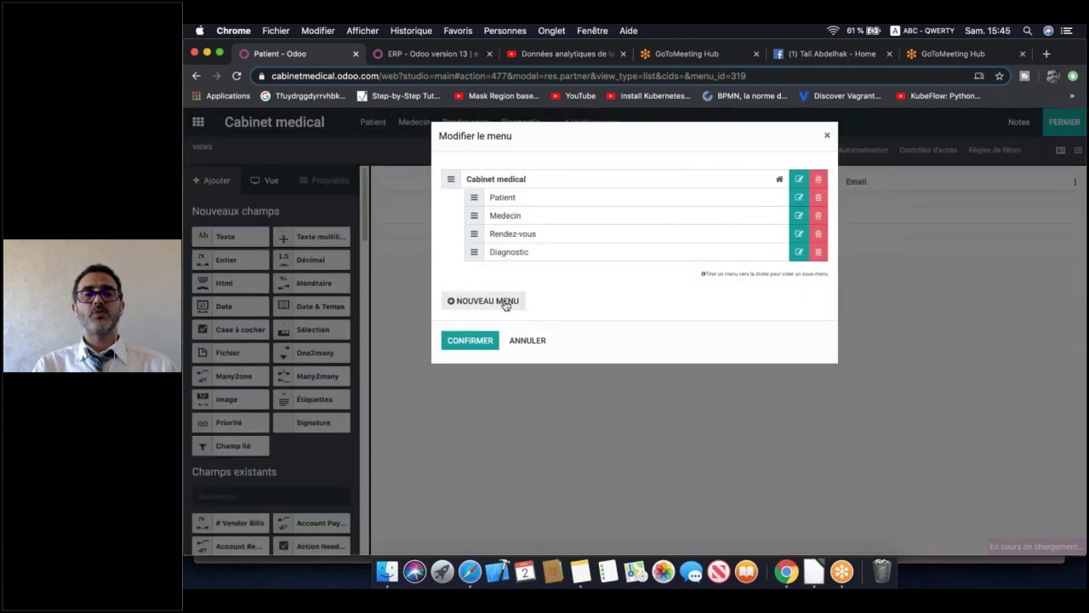
Add a menu named "Maladie" to Cabinet medical, creating a new model "maladie" for it
{"action": "left_click", "coordinate": [511, 306]}
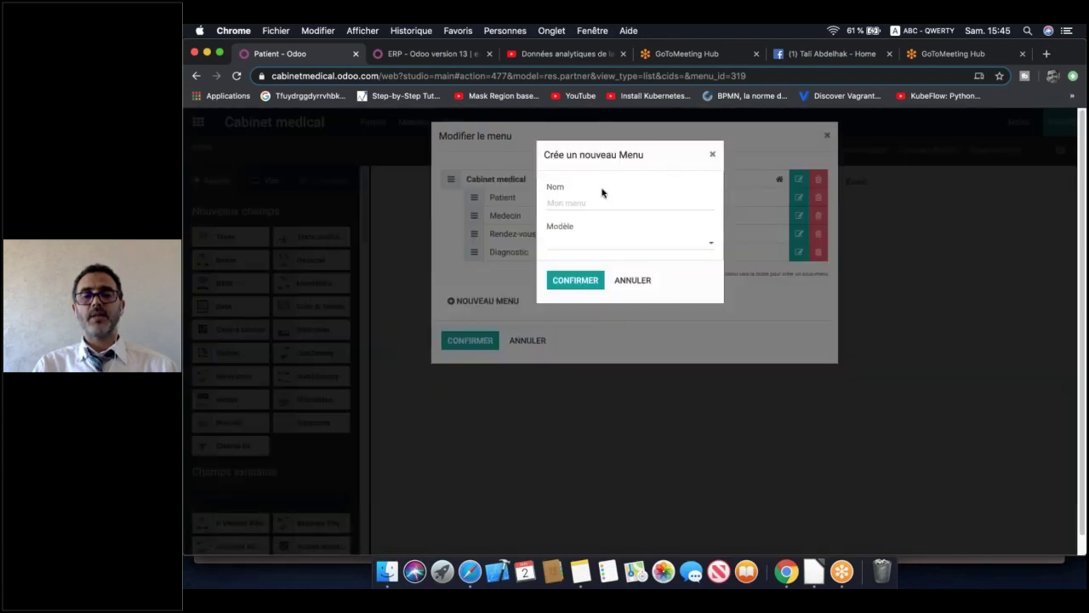
{"action": "type", "text": "Maladi"}
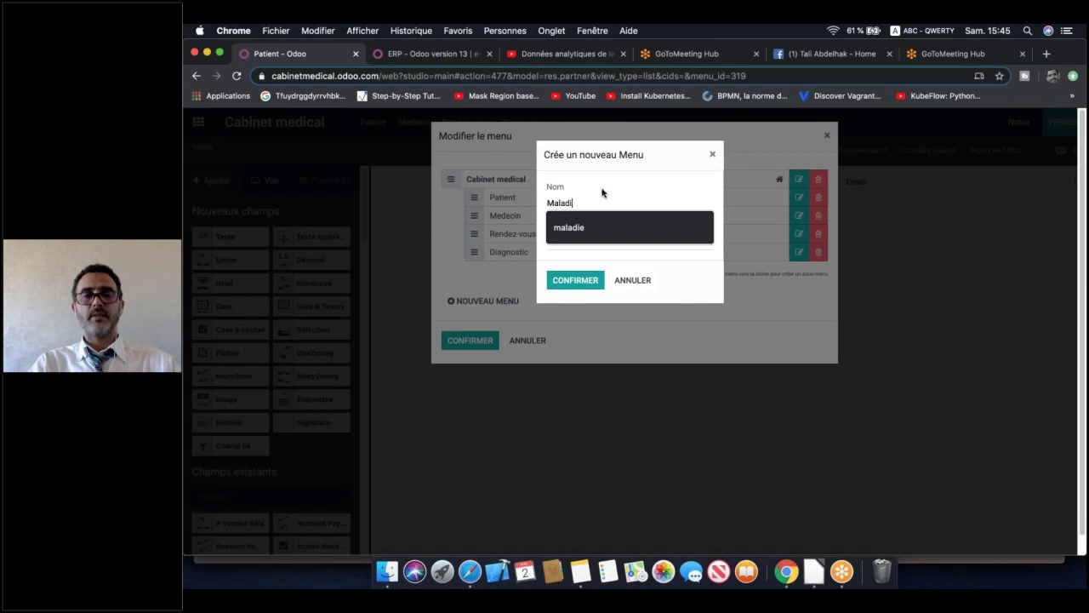
{"action": "type", "text": "e"}
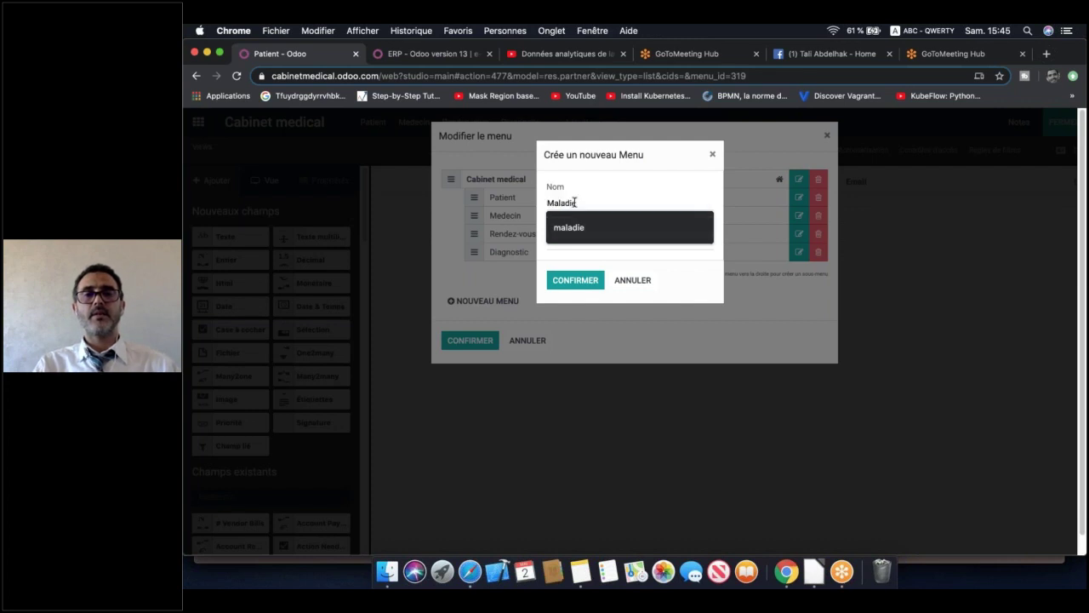
{"action": "left_click", "coordinate": [586, 267]}
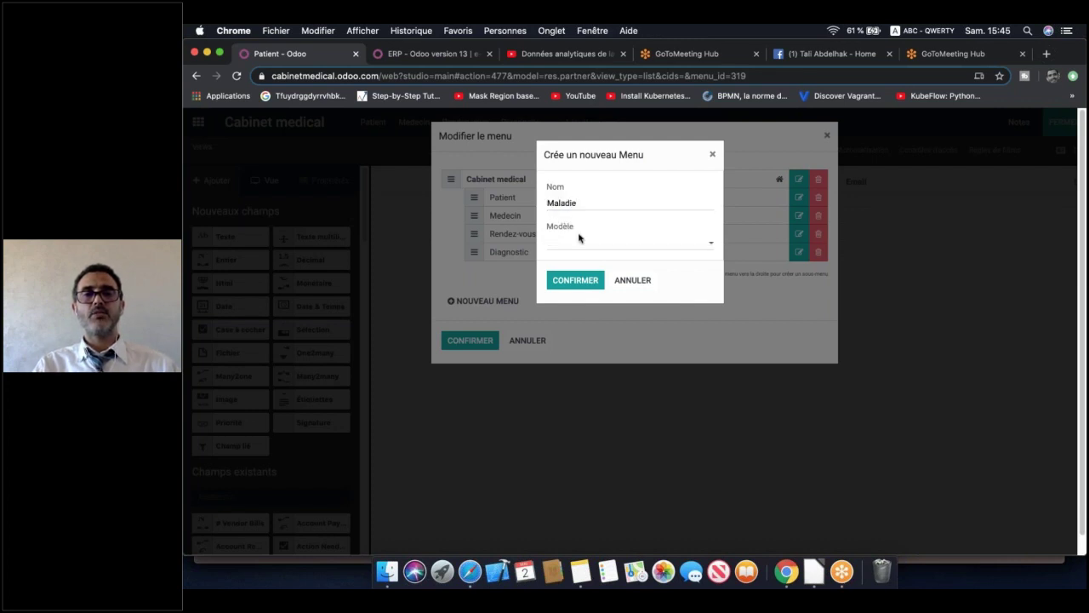
{"action": "left_click", "coordinate": [577, 243]}
{"action": "type", "text": "mal"}
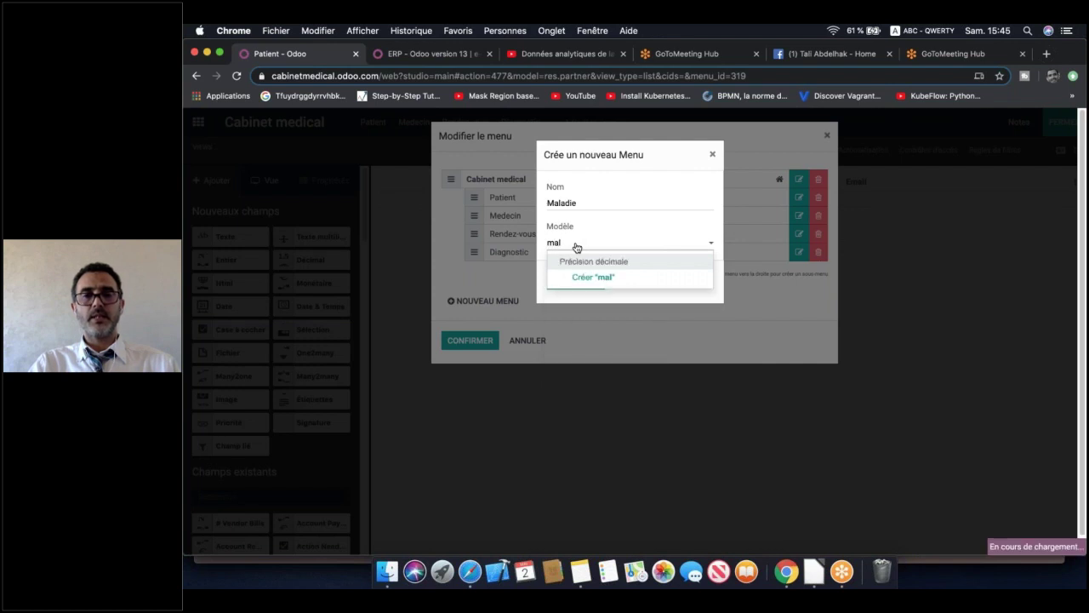
{"action": "type", "text": "adie"}
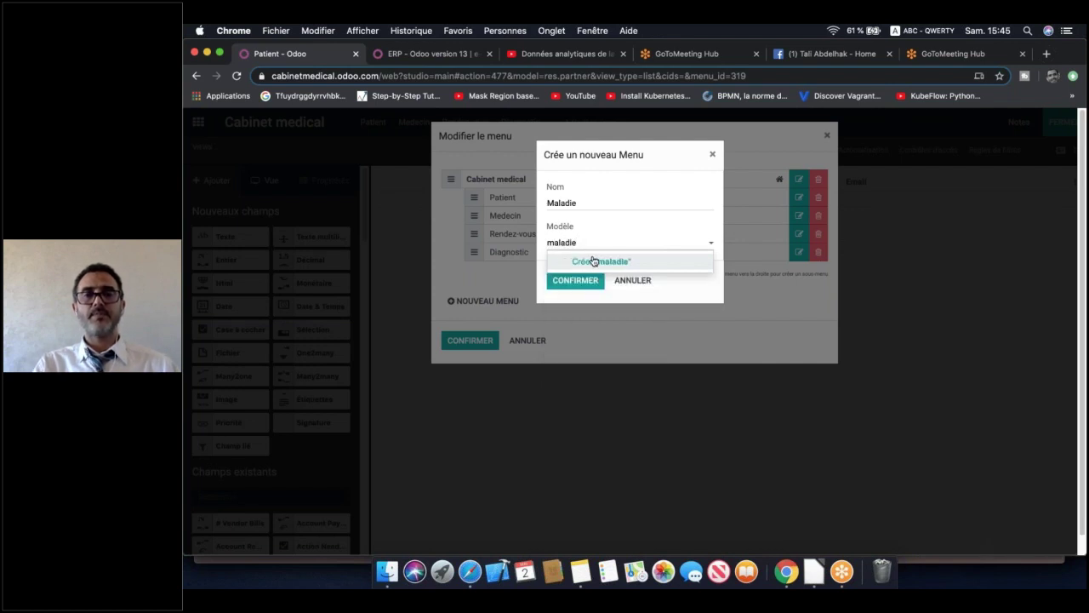
{"action": "left_click", "coordinate": [596, 260]}
{"action": "key", "text": "Return"}
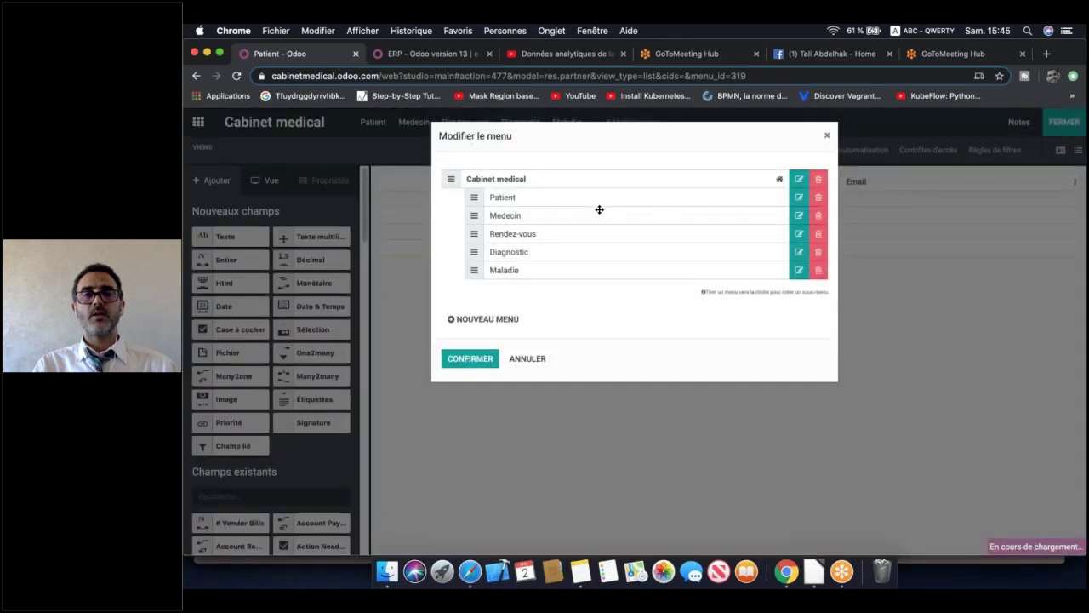
Add a menu named "Symptome" to Cabinet medical, creating a new model "symptome" for it
{"action": "left_click", "coordinate": [502, 319]}
{"action": "type", "text": "S"}
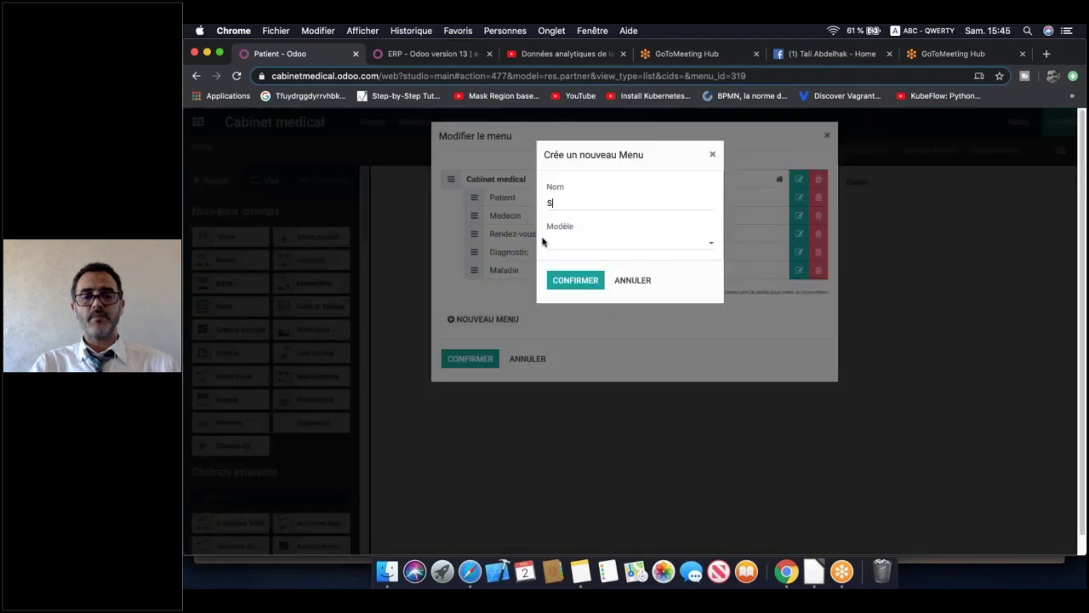
{"action": "type", "text": "ymptome"}
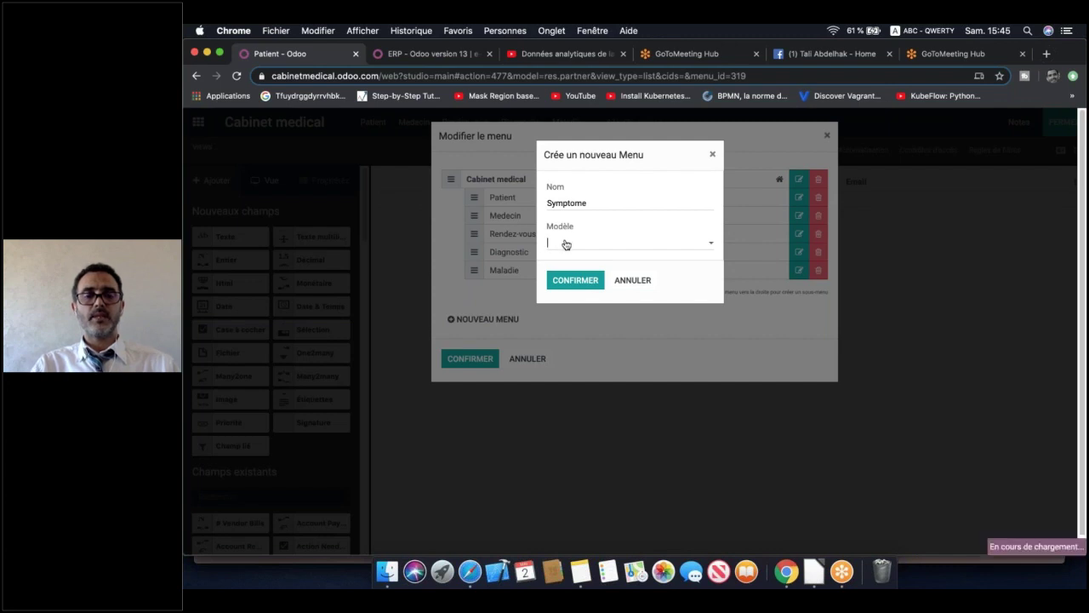
{"action": "left_click", "coordinate": [566, 245]}
{"action": "type", "text": "symptome"}
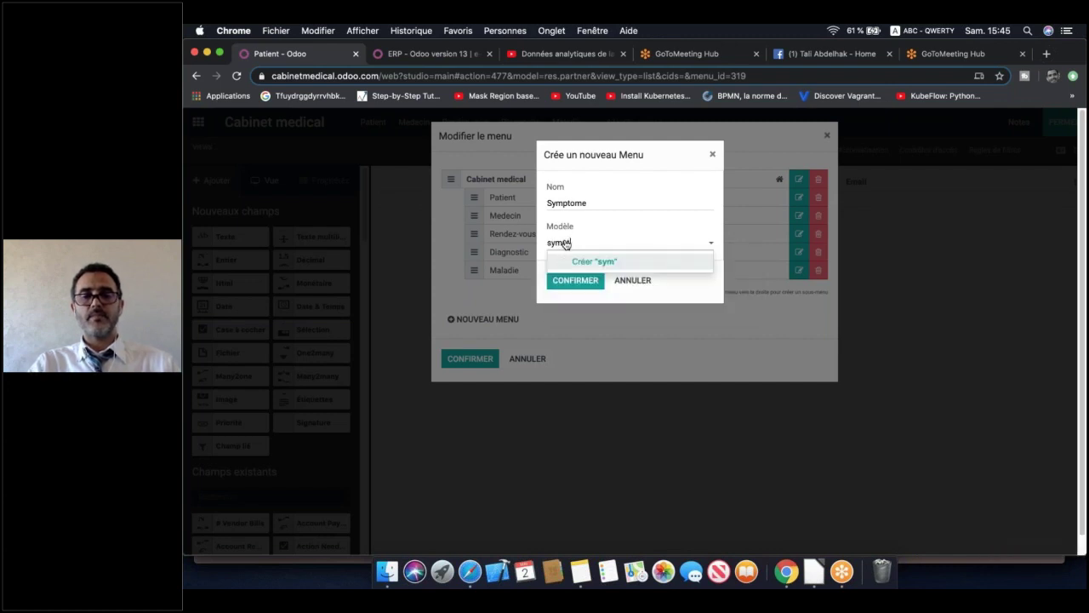
{"action": "left_click", "coordinate": [602, 262]}
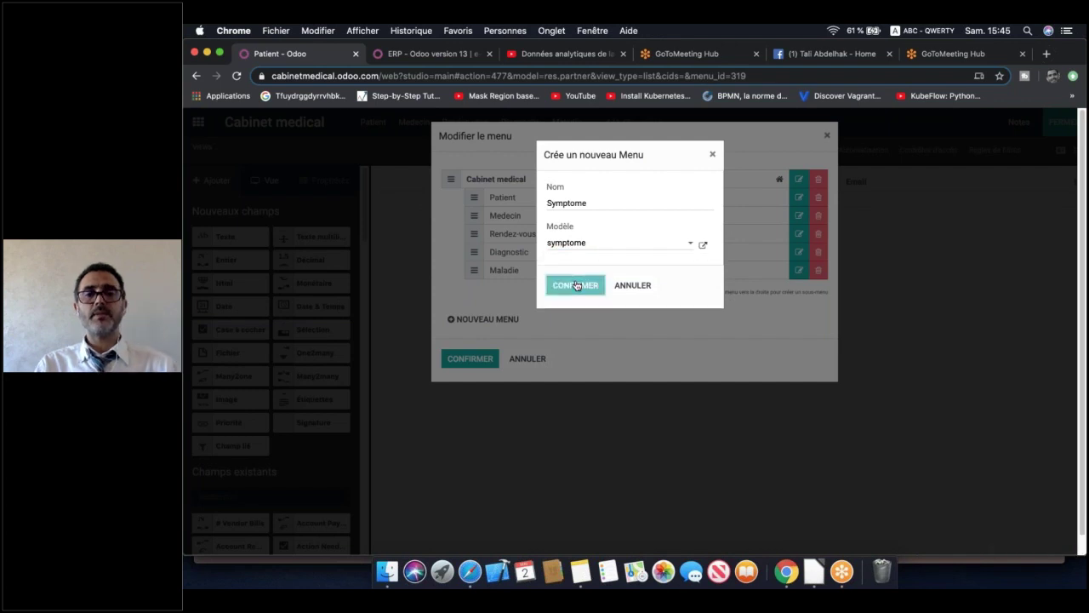
{"action": "left_click", "coordinate": [577, 282]}
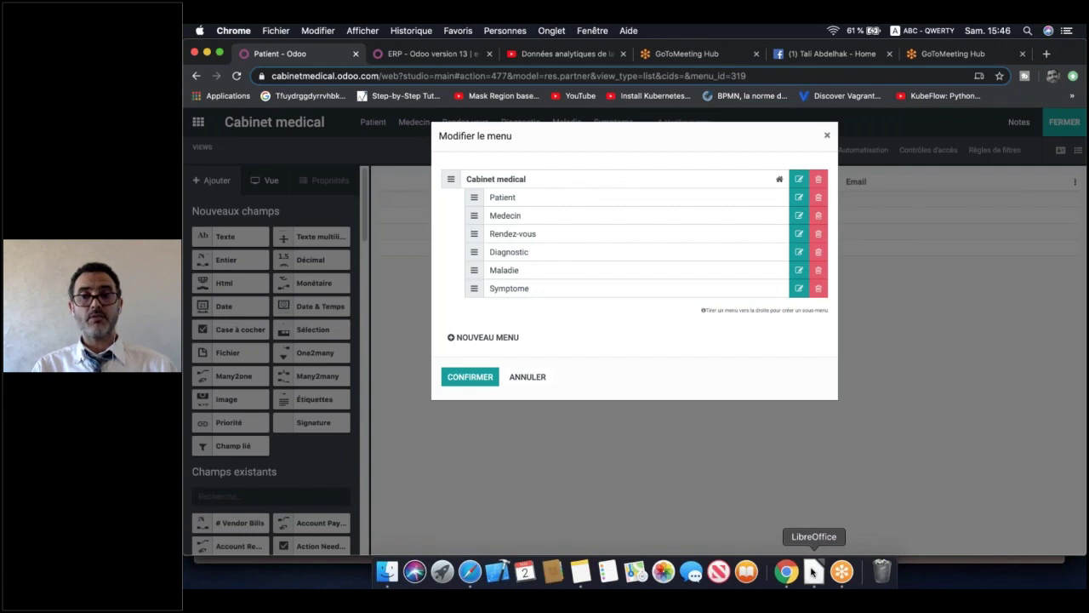
Check the entity diagram in LibreOffice, return to Chrome and add a menu named "Ordonnnance" with a new model "ordonnance"
{"action": "left_click", "coordinate": [813, 572]}
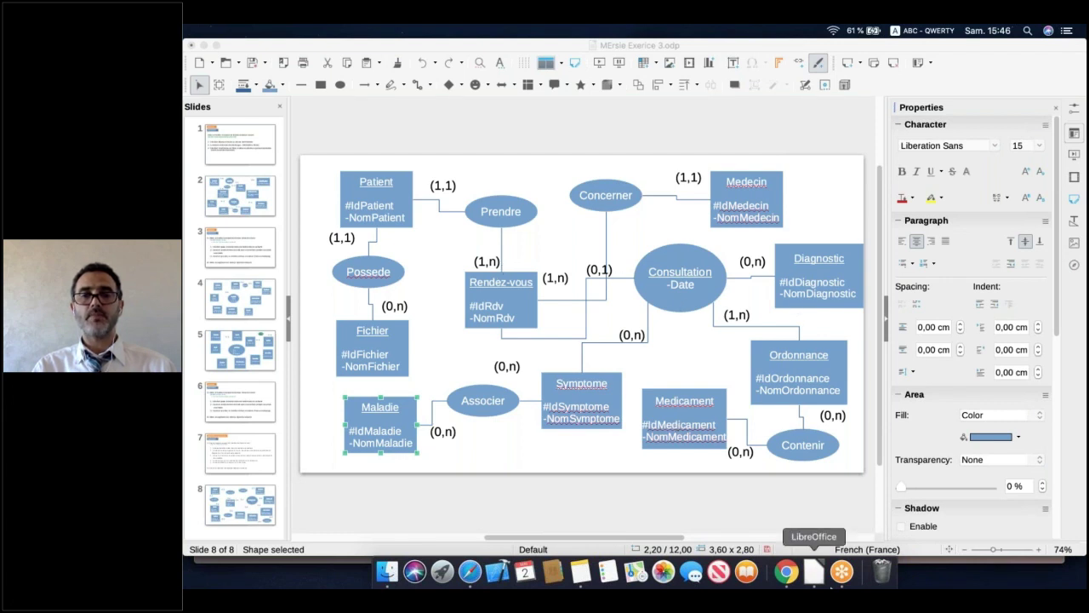
{"action": "left_click", "coordinate": [788, 574]}
{"action": "left_click", "coordinate": [474, 337]}
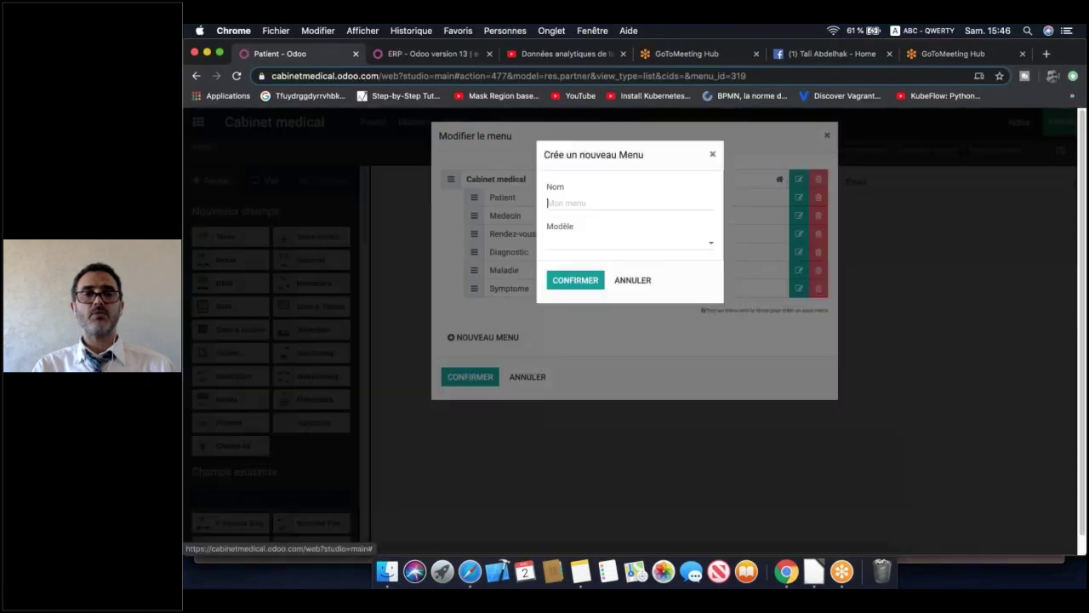
{"action": "type", "text": "Ordonnna"}
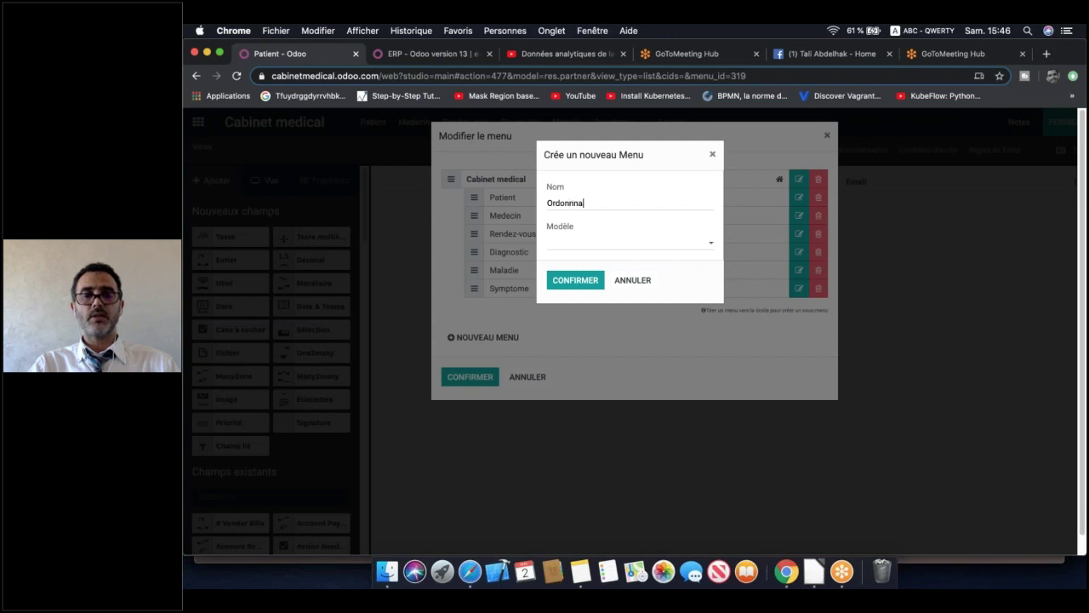
{"action": "type", "text": "nce"}
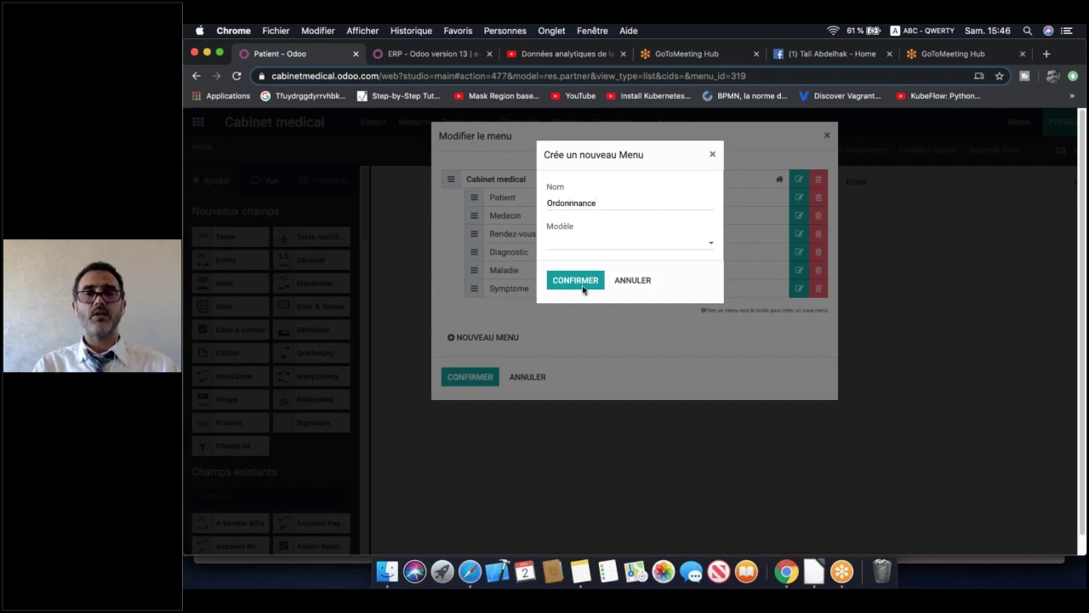
{"action": "left_click", "coordinate": [601, 248]}
{"action": "type", "text": "o"}
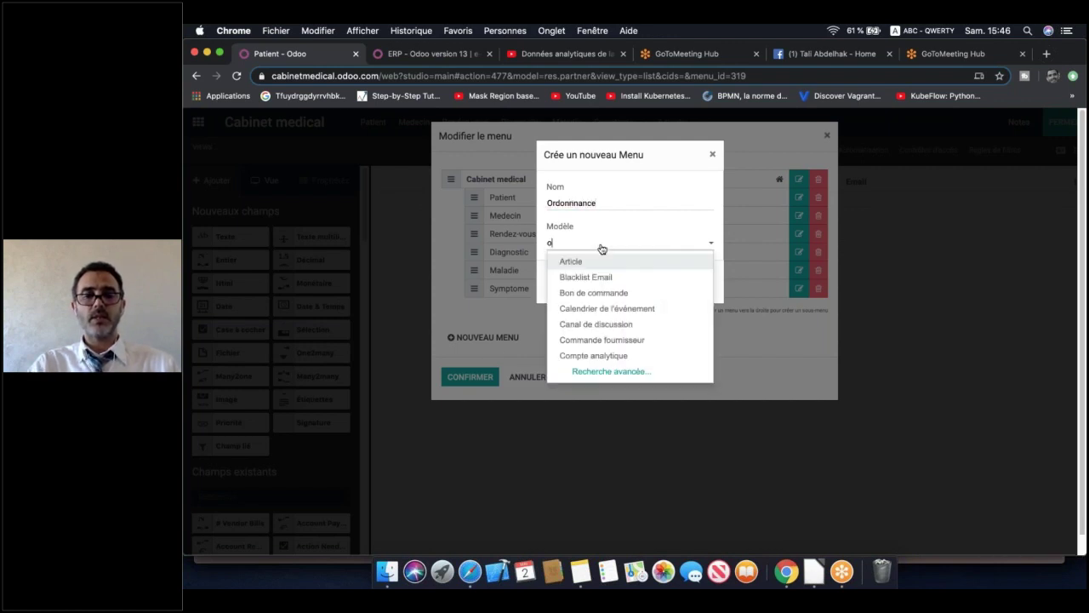
{"action": "type", "text": "rdonnance"}
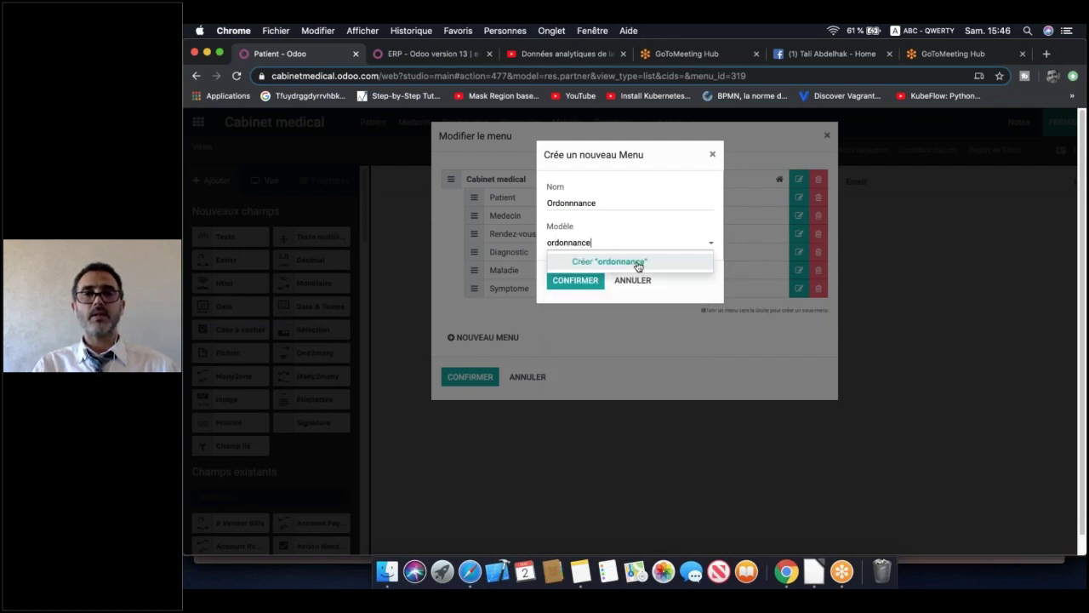
{"action": "left_click", "coordinate": [585, 283]}
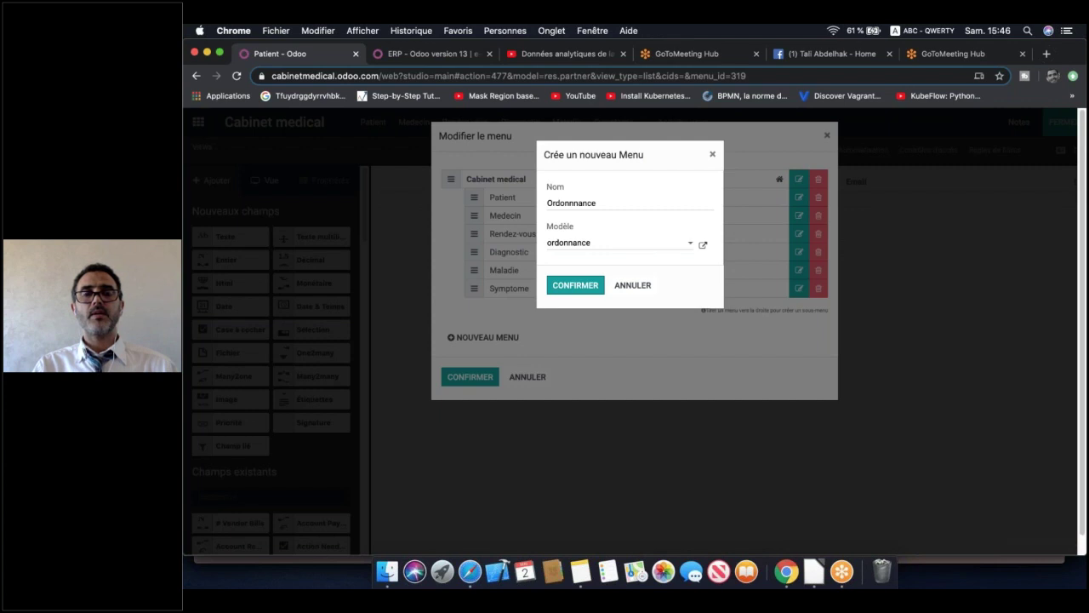
{"action": "left_click", "coordinate": [584, 289]}
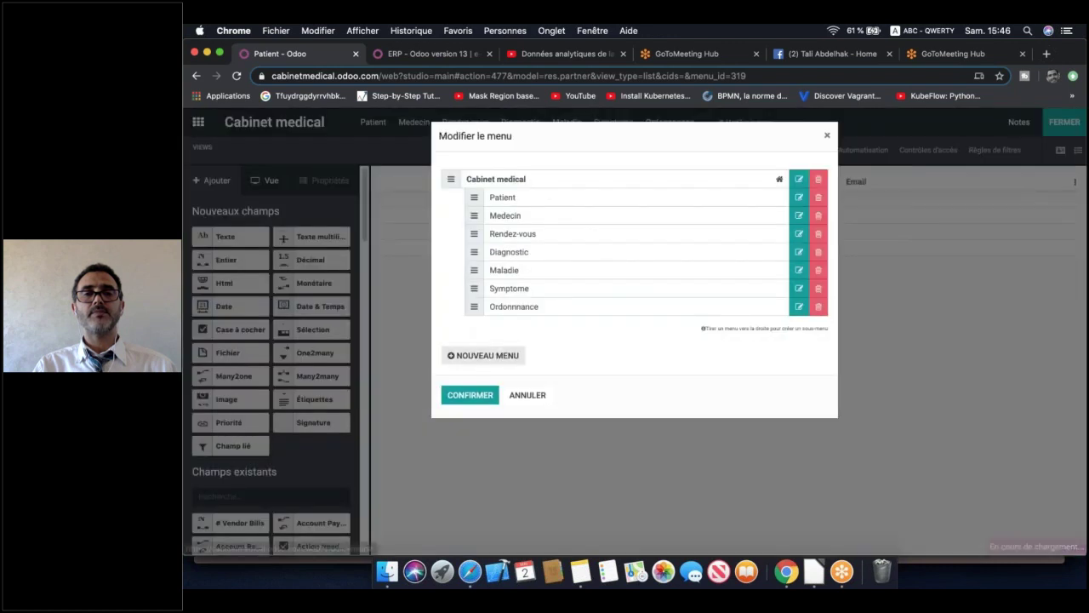
Add a menu named "Medicament" to Cabinet medical, creating a new model "medicament" for it
{"action": "left_click", "coordinate": [485, 355]}
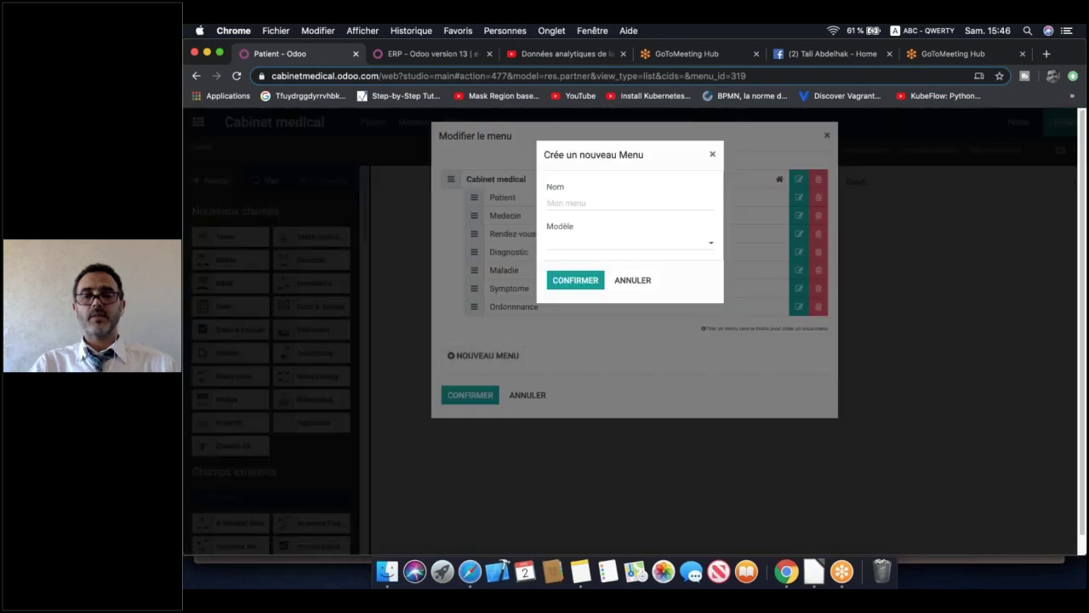
{"action": "type", "text": "Medicame"}
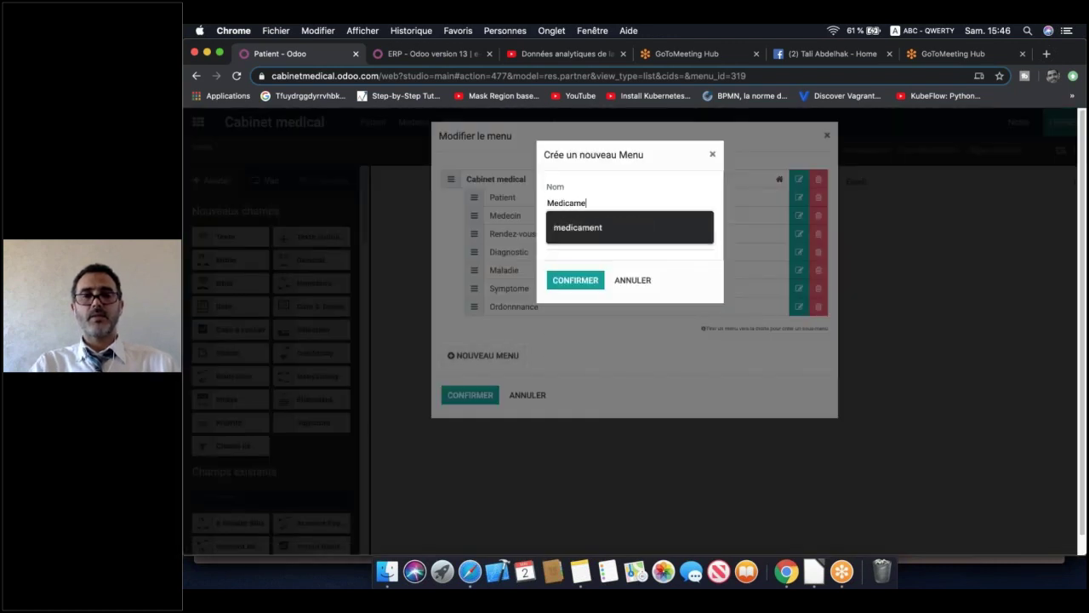
{"action": "type", "text": "nt"}
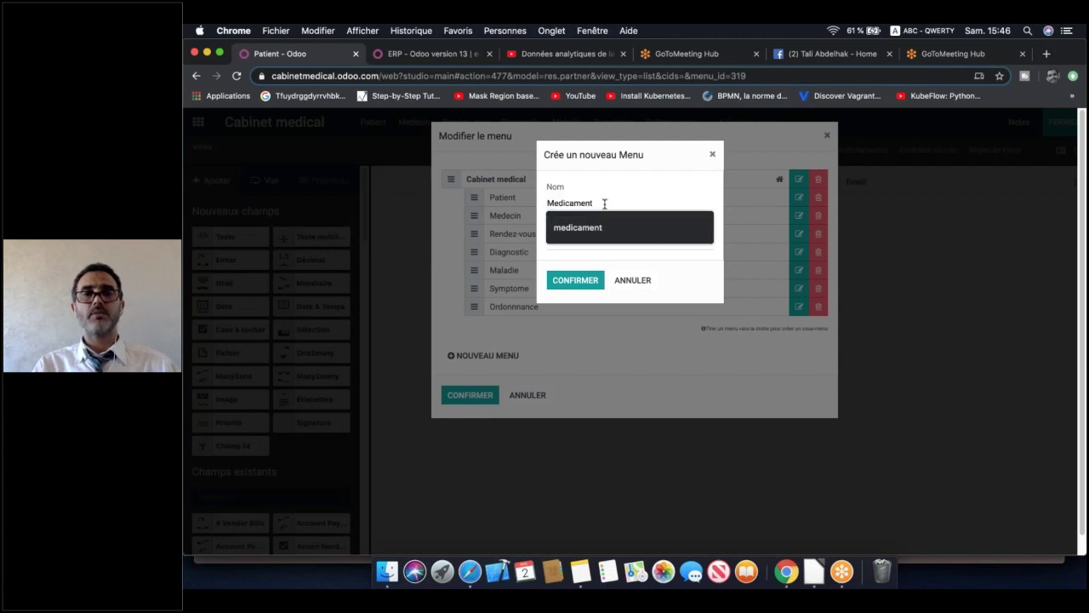
{"action": "left_click", "coordinate": [626, 182]}
{"action": "left_click", "coordinate": [582, 252]}
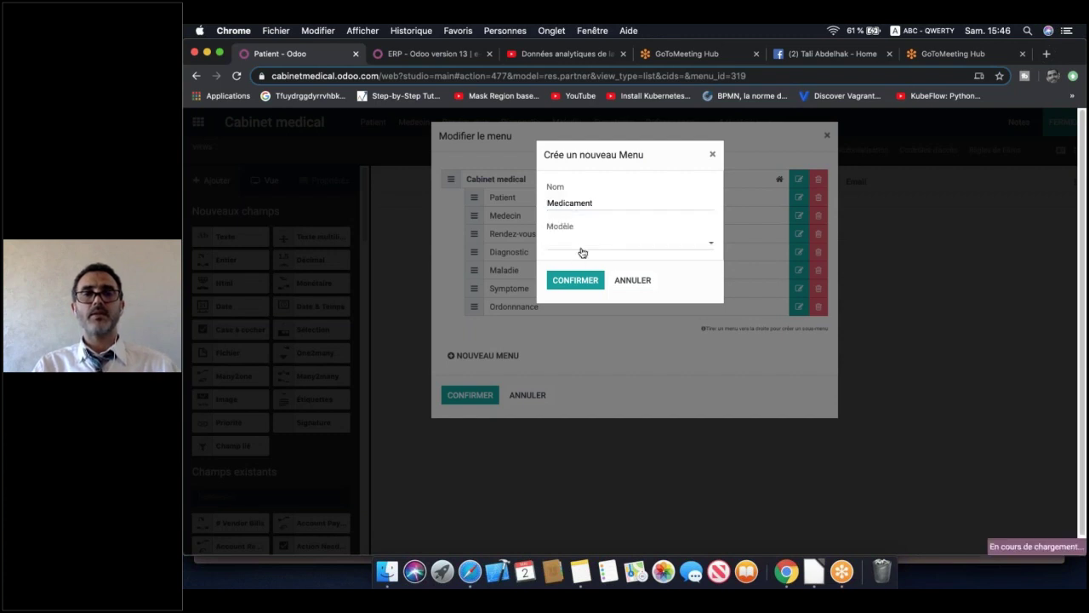
{"action": "type", "text": "medi"}
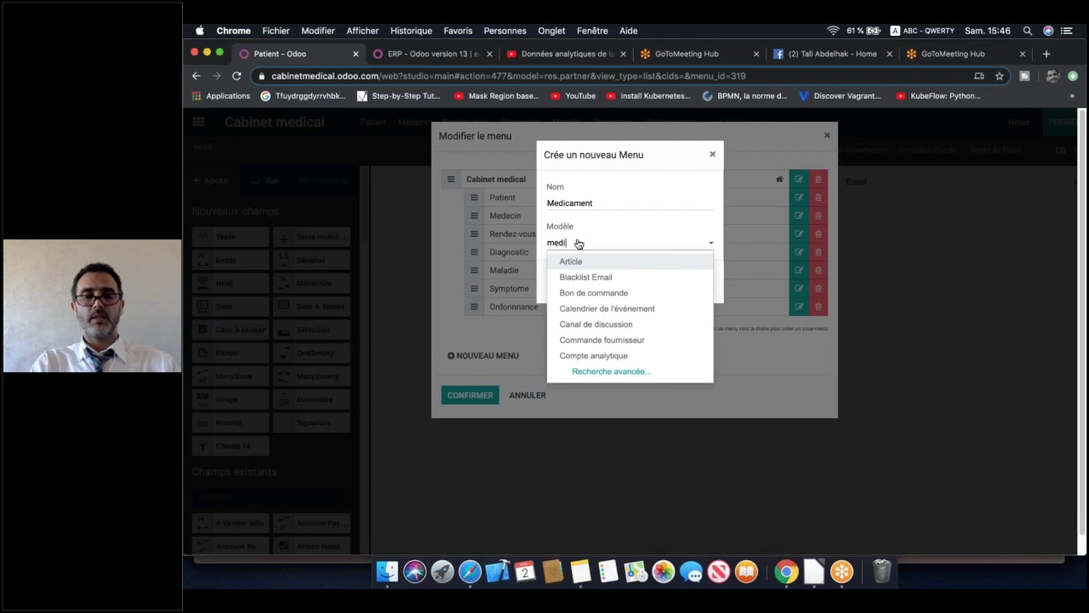
{"action": "type", "text": "cament"}
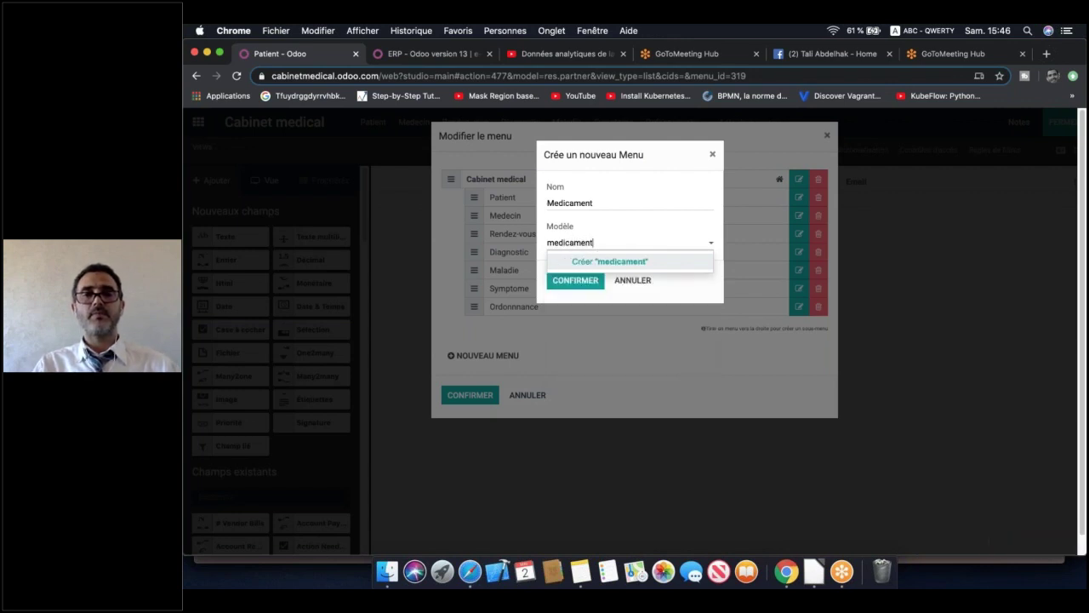
{"action": "key", "text": "Return"}
{"action": "left_click", "coordinate": [570, 286]}
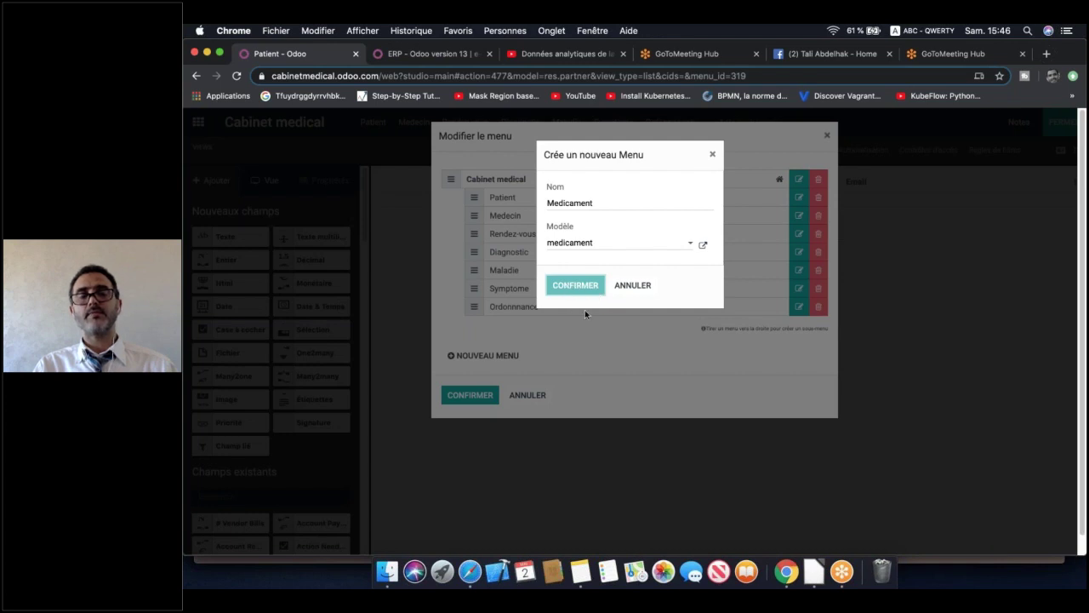
{"action": "left_click", "coordinate": [585, 285]}
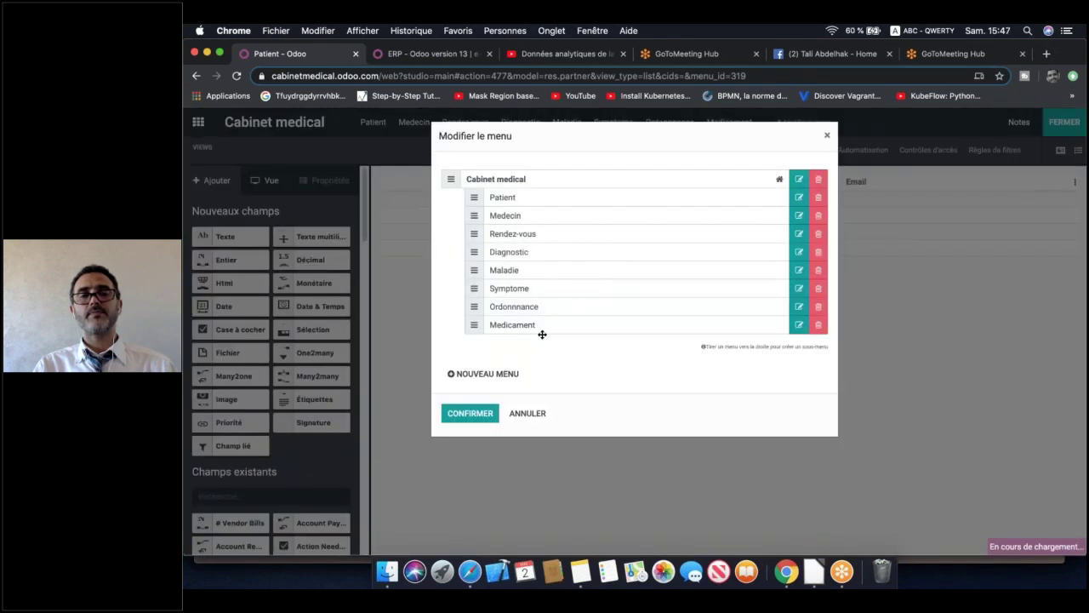
Add a menu named "Conltation" to Cabinet medical, creating a new model "consultation" for it
{"action": "left_click", "coordinate": [482, 374]}
{"action": "type", "text": "Conltation"}
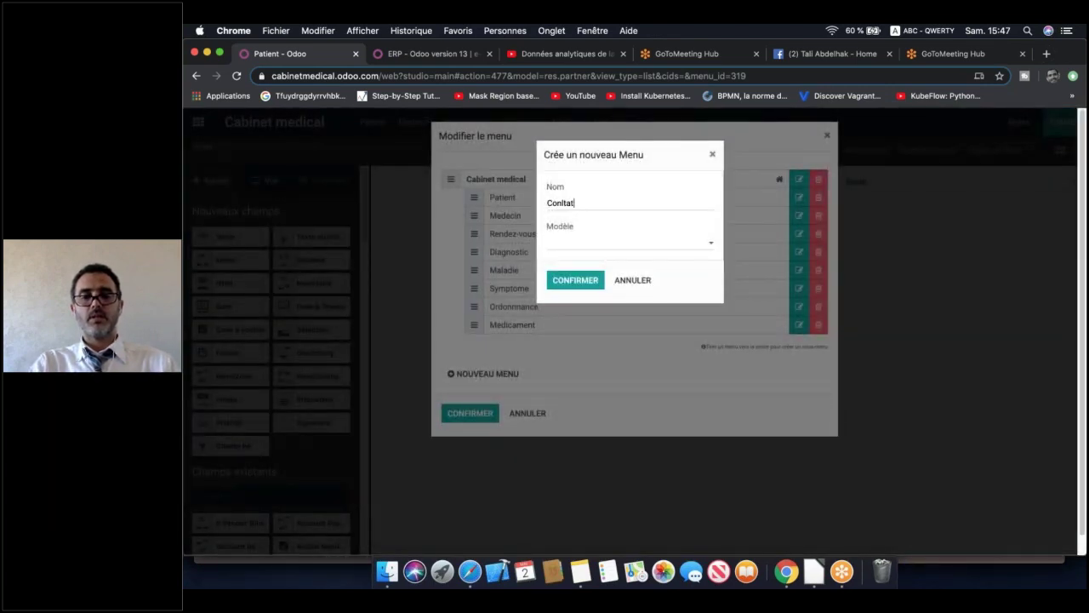
{"action": "left_click", "coordinate": [592, 245]}
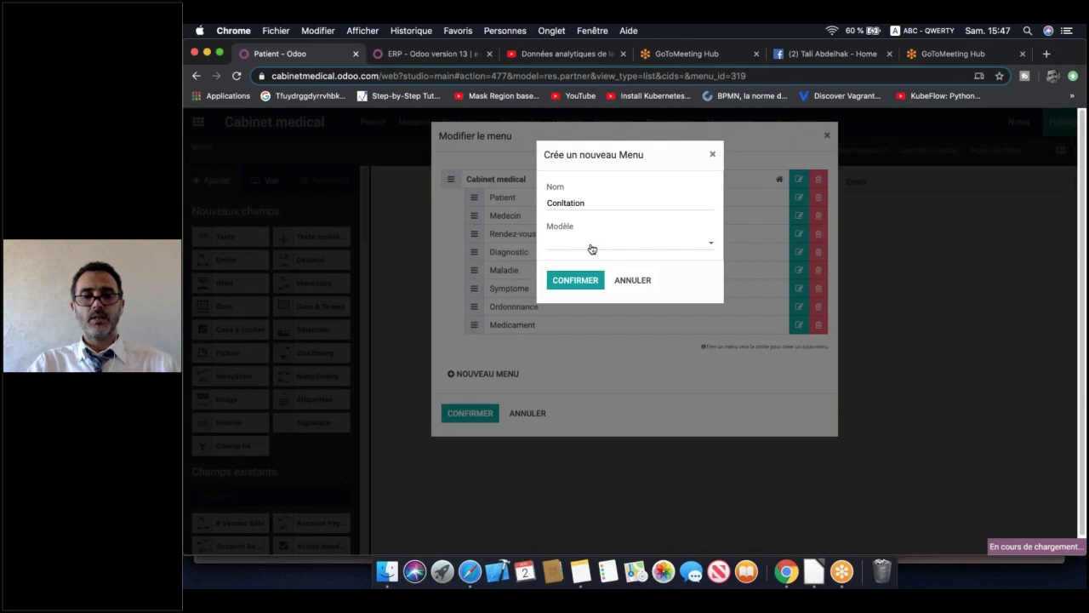
{"action": "type", "text": "cons"}
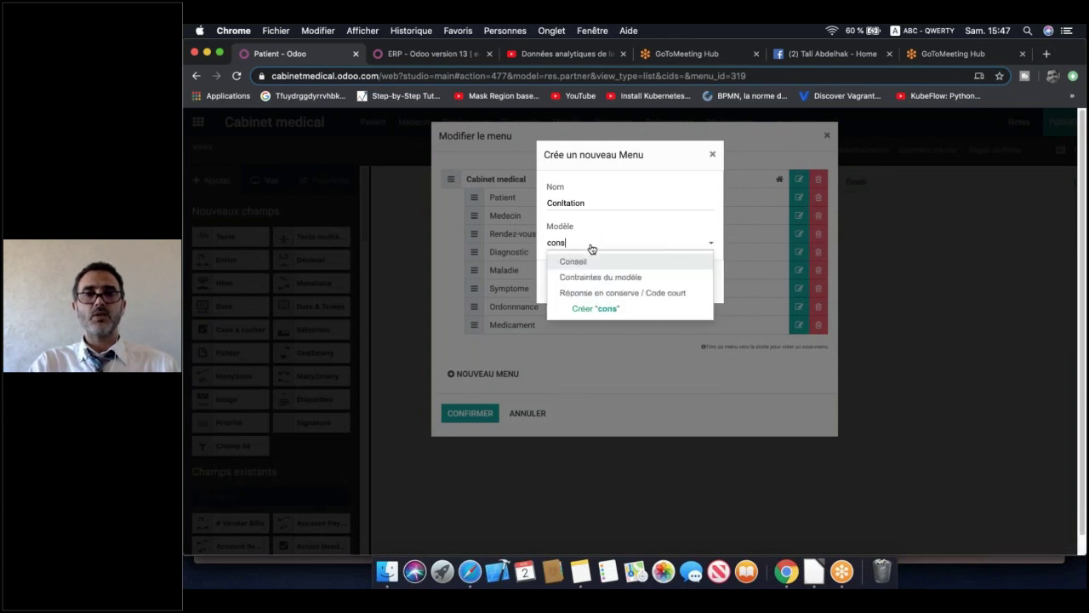
{"action": "type", "text": "ultation"}
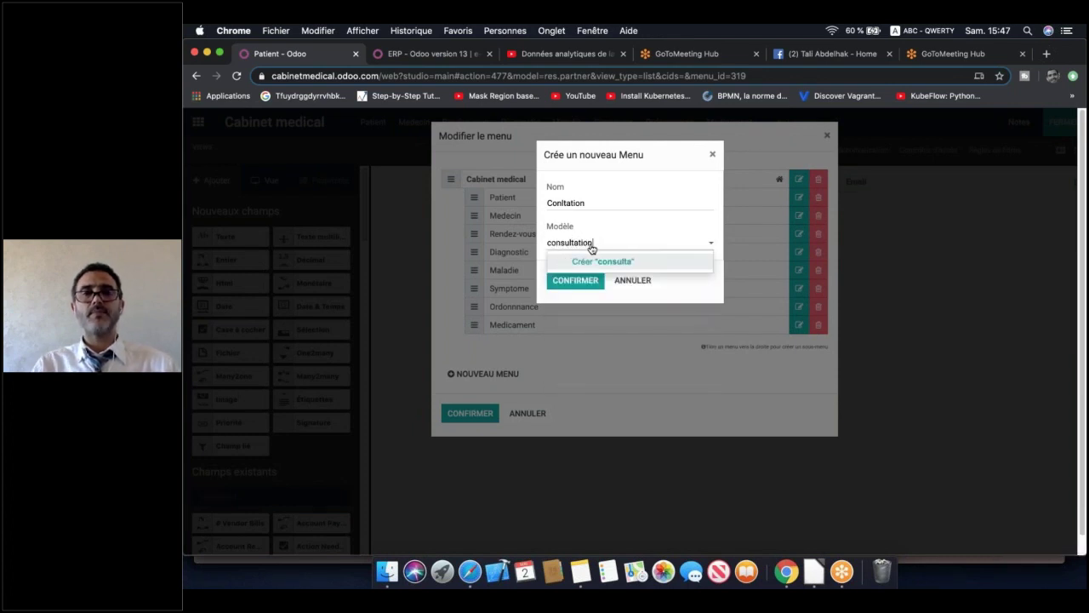
{"action": "left_click", "coordinate": [621, 263]}
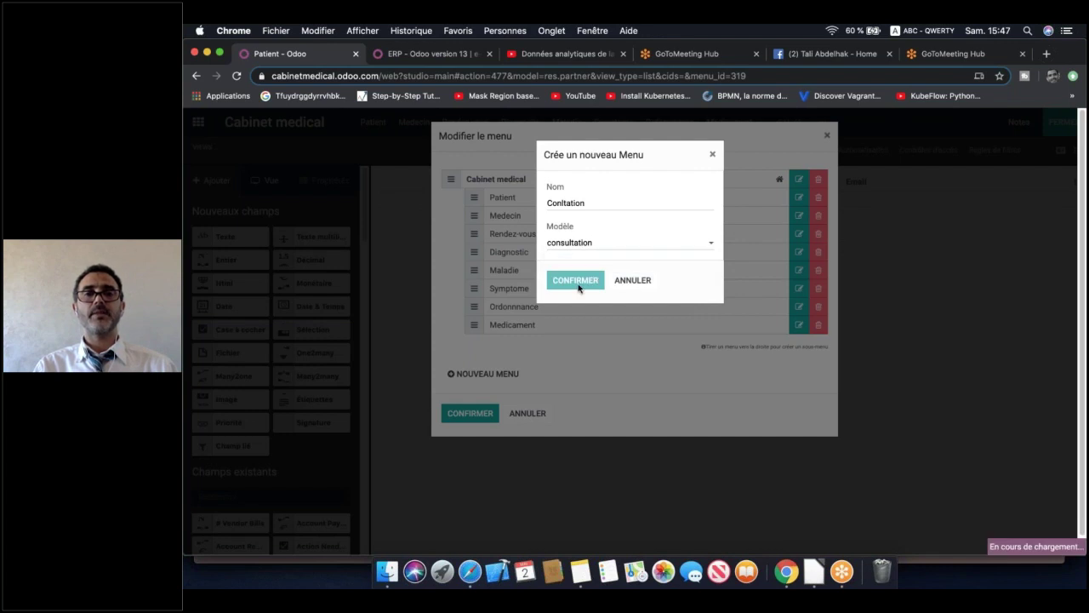
{"action": "left_click", "coordinate": [580, 285]}
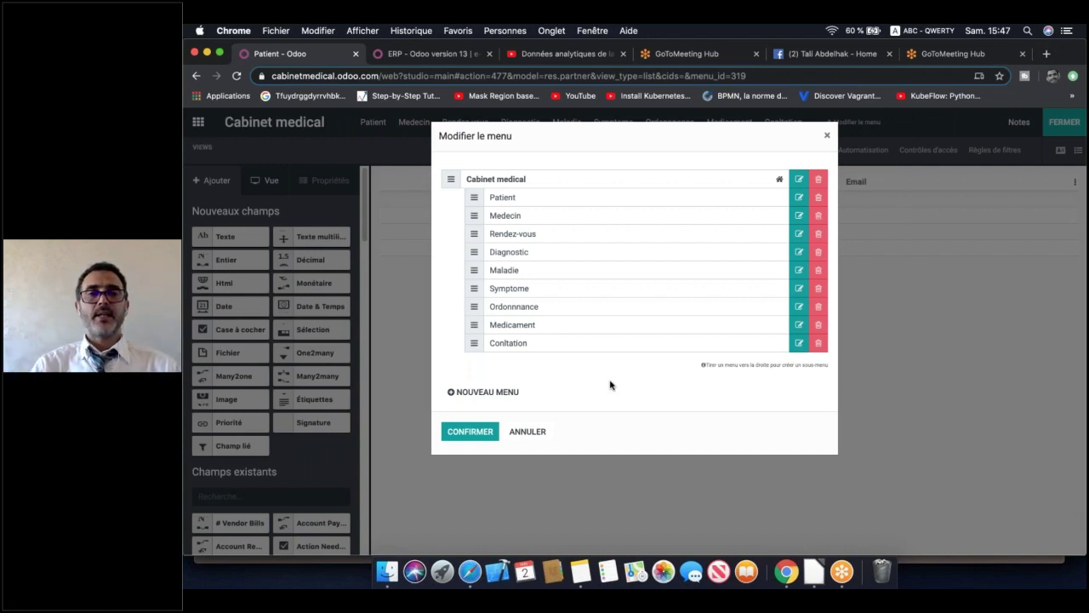
Add a menu named "Configuration" to Cabinet medical without assigning a model
{"action": "left_click", "coordinate": [481, 391]}
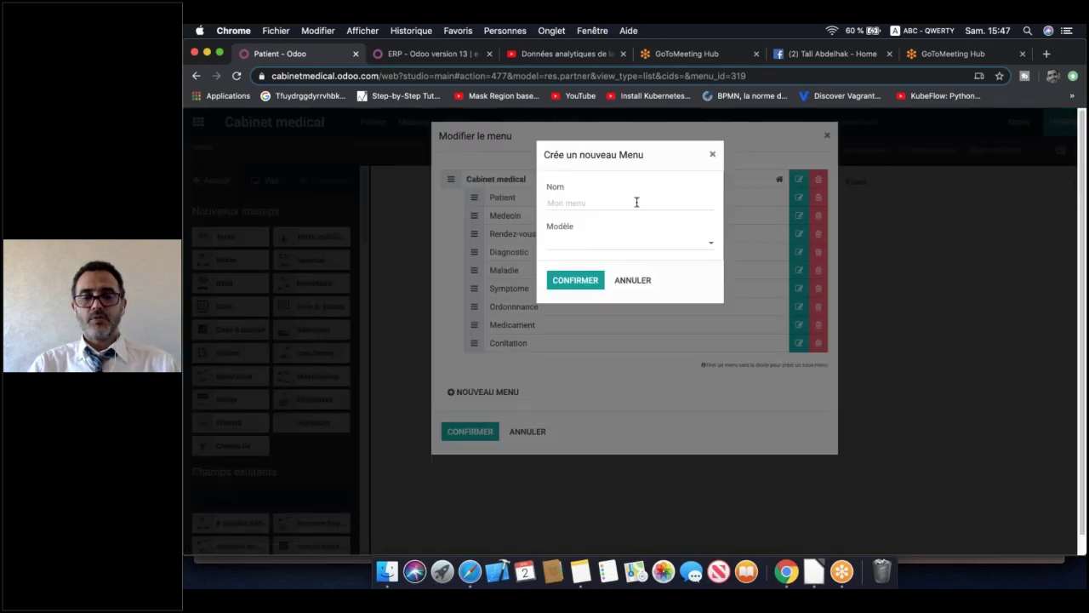
{"action": "type", "text": "Configura"}
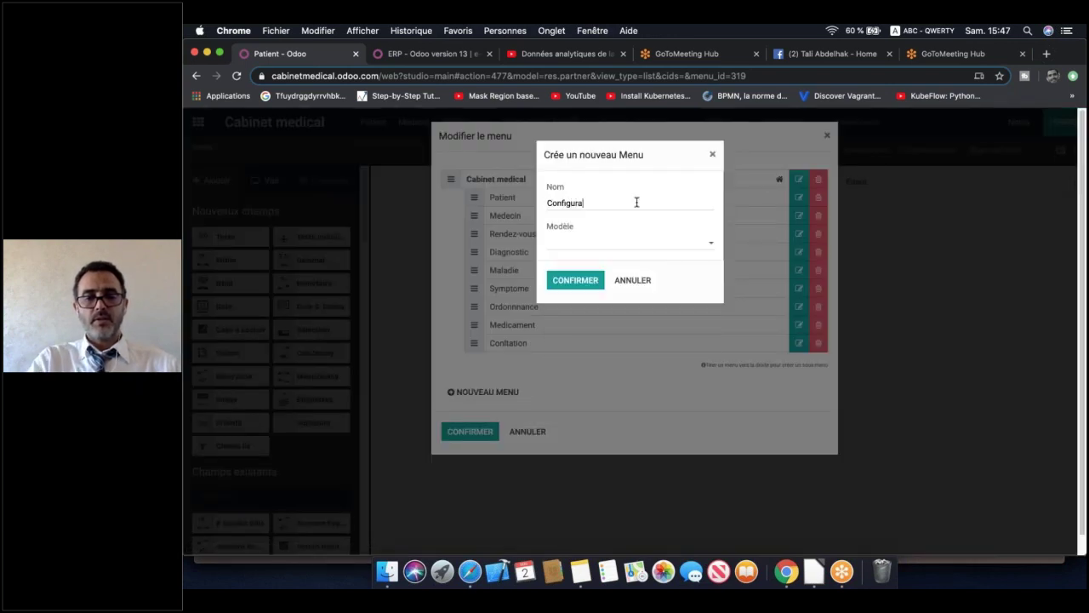
{"action": "type", "text": "tion"}
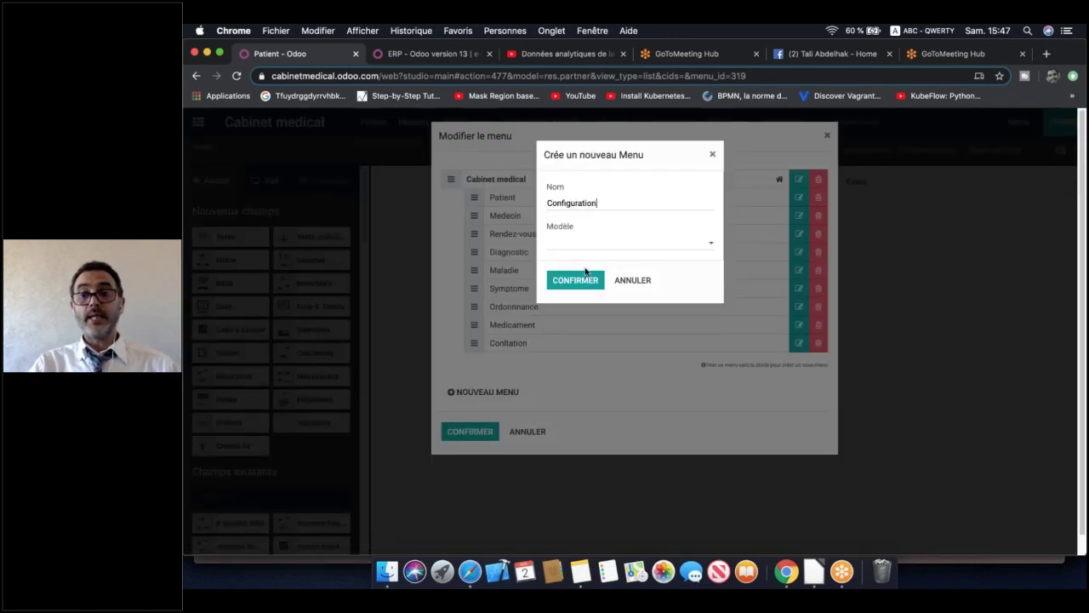
{"action": "left_click", "coordinate": [576, 279]}
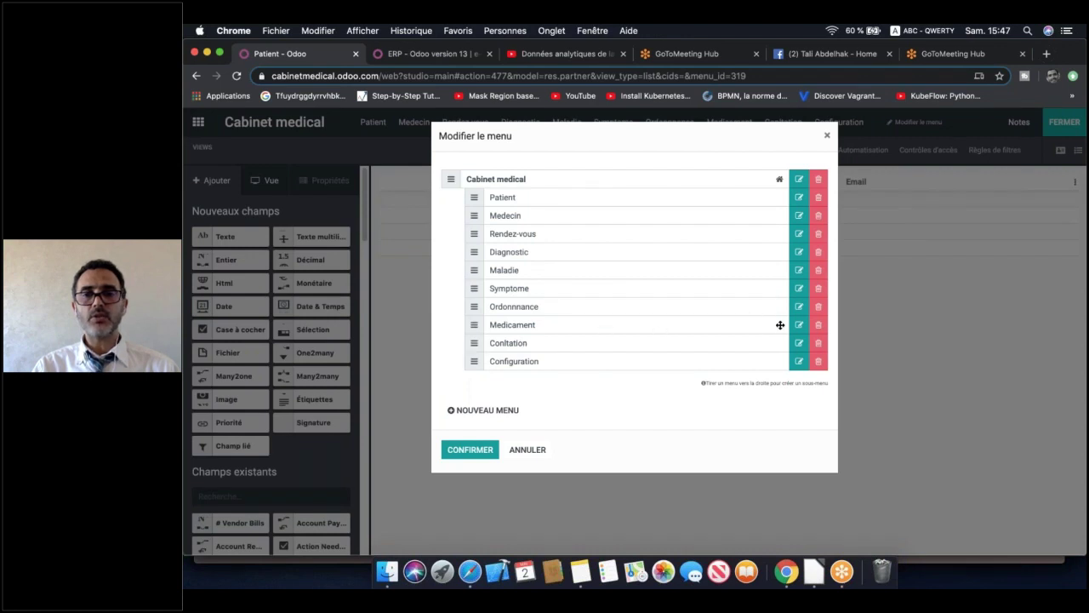
Rename the "Conltation" menu as "Consultation" and save it
{"action": "left_click", "coordinate": [800, 344]}
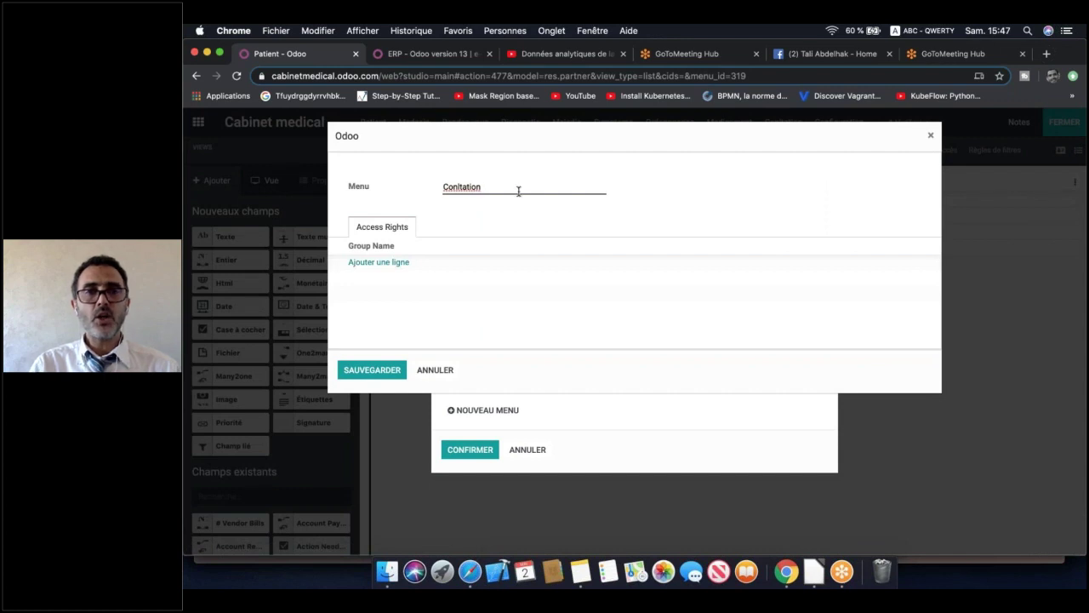
{"action": "type", "text": "su"}
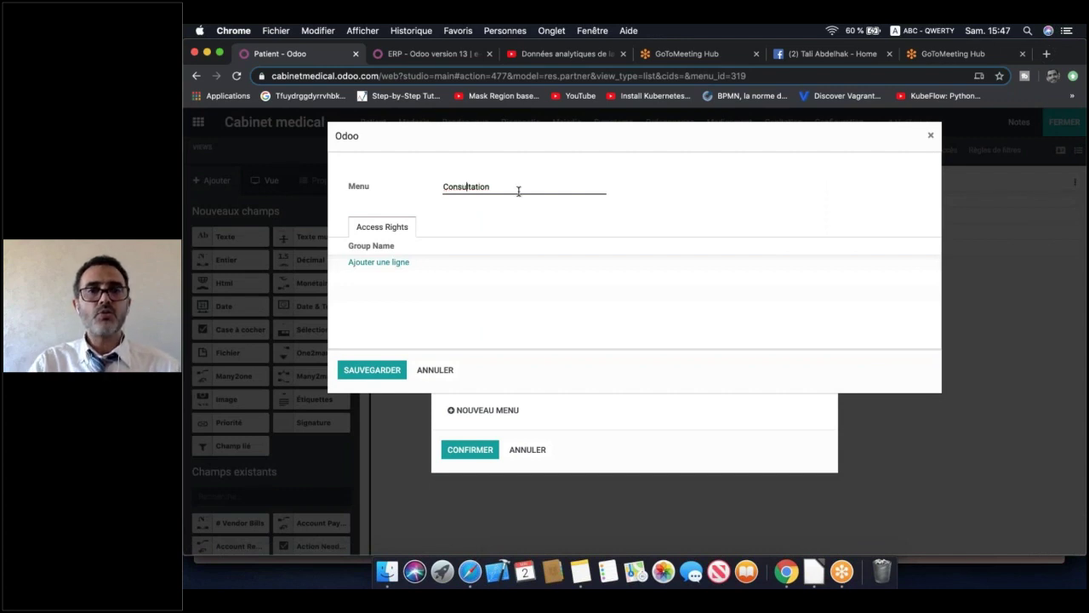
{"action": "left_click", "coordinate": [384, 371]}
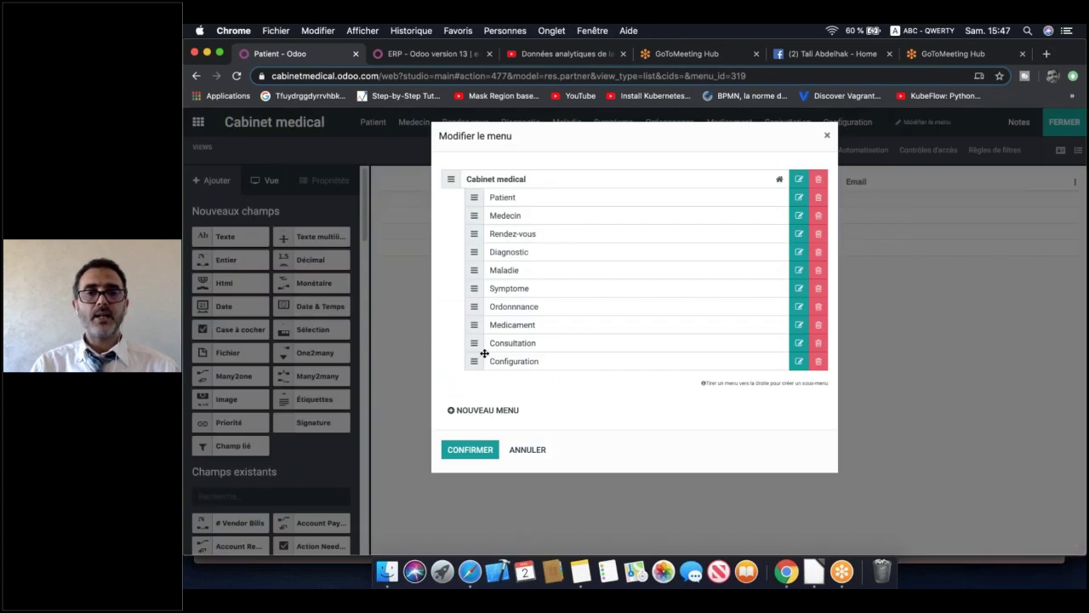
Nest the Symptome, Maladie, Diagnostic and Medicament menus under Configuration, confirm the menu structure and close Studio
{"action": "left_click_drag", "start_coordinate": [472, 287], "coordinate": [511, 378]}
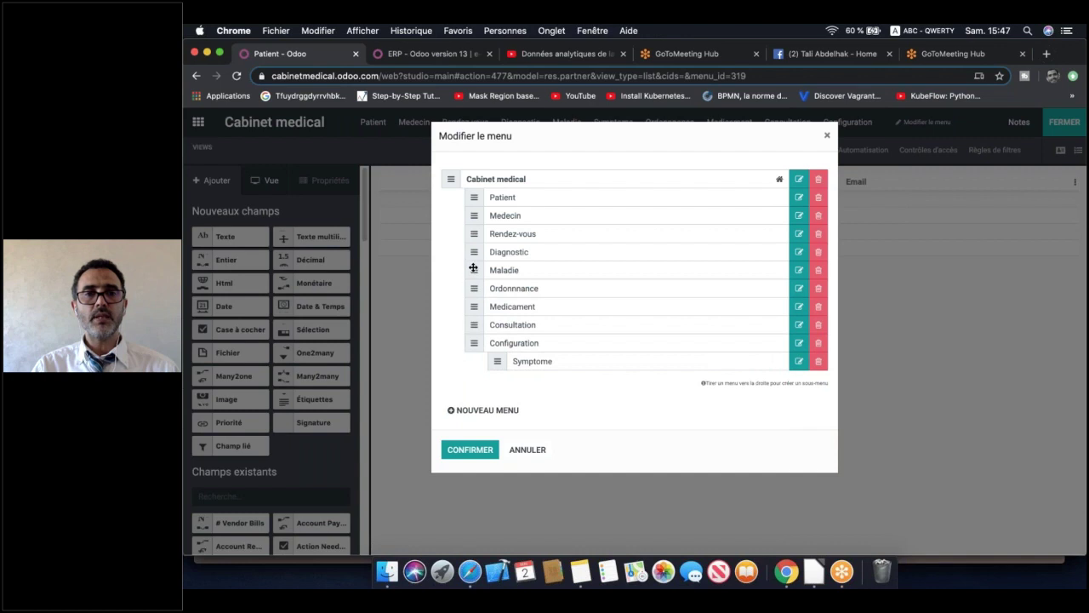
{"action": "left_click_drag", "start_coordinate": [473, 269], "coordinate": [496, 343]}
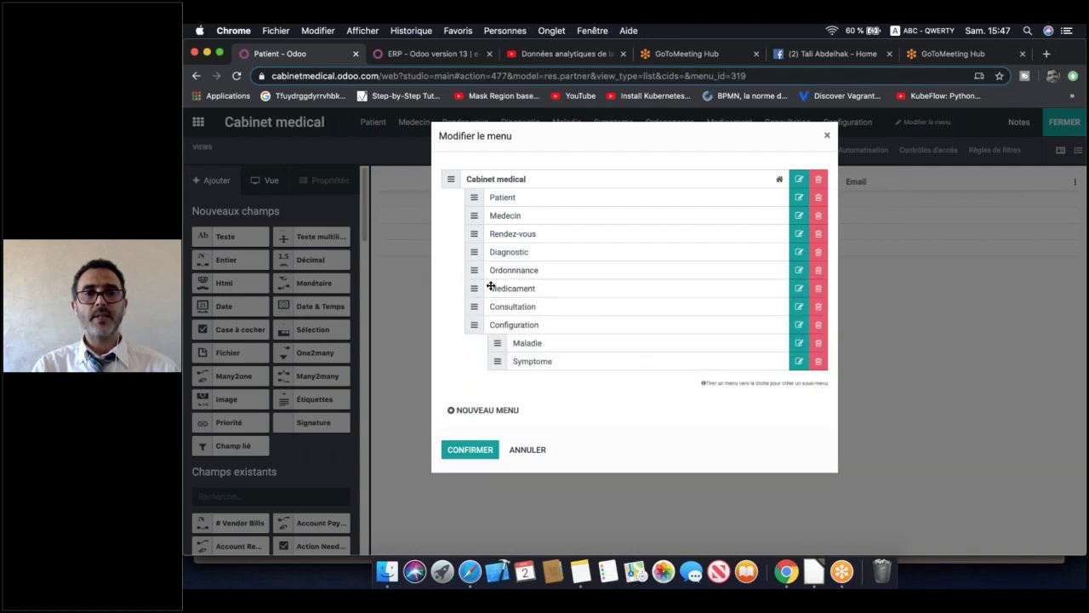
{"action": "left_click_drag", "start_coordinate": [474, 252], "coordinate": [499, 324]}
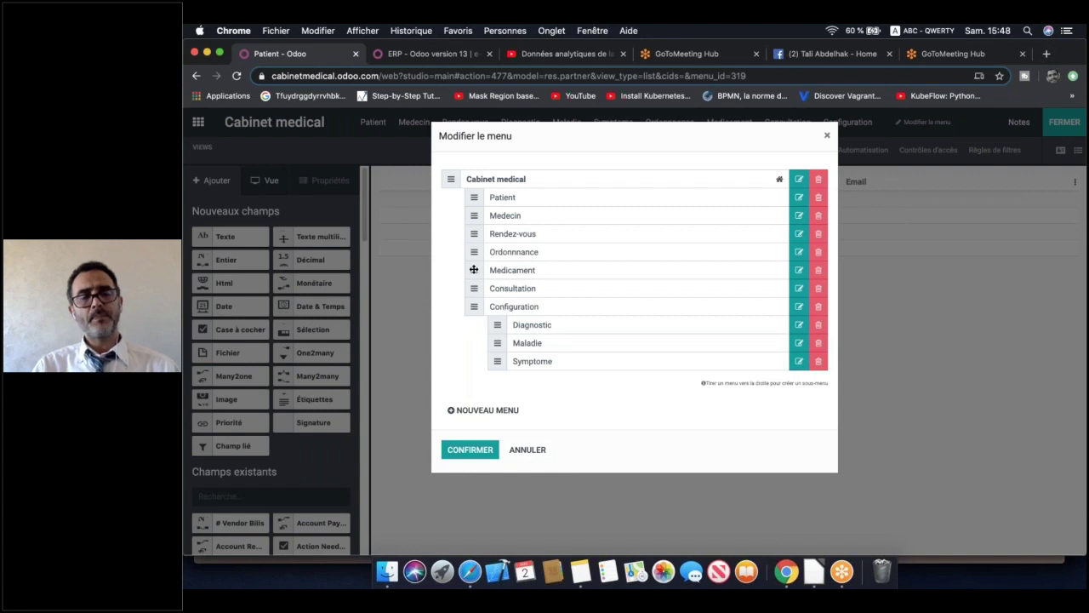
{"action": "left_click_drag", "start_coordinate": [474, 270], "coordinate": [499, 326]}
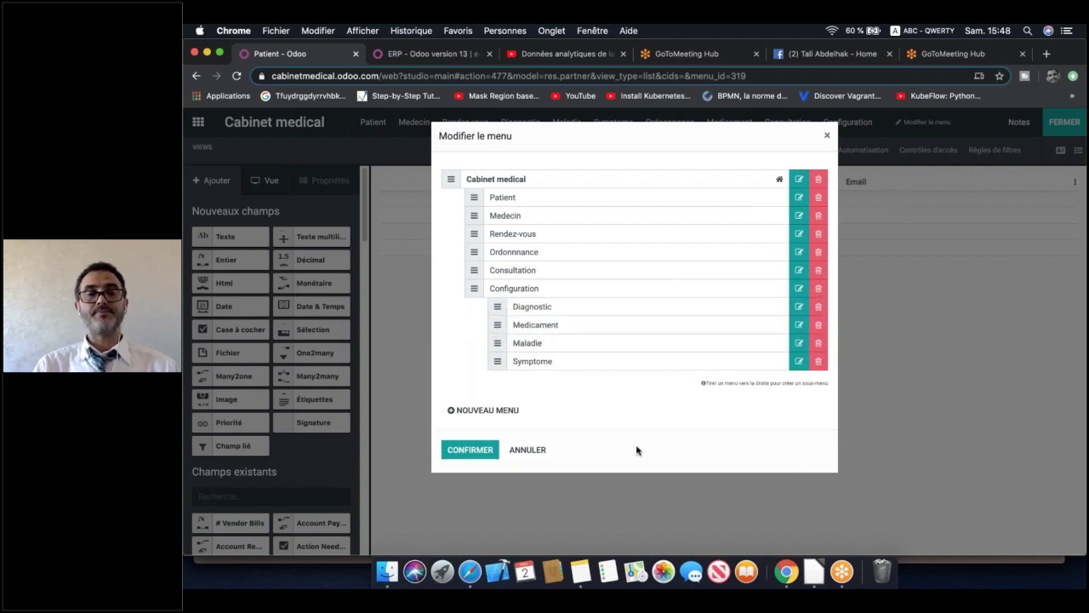
{"action": "left_click", "coordinate": [471, 455]}
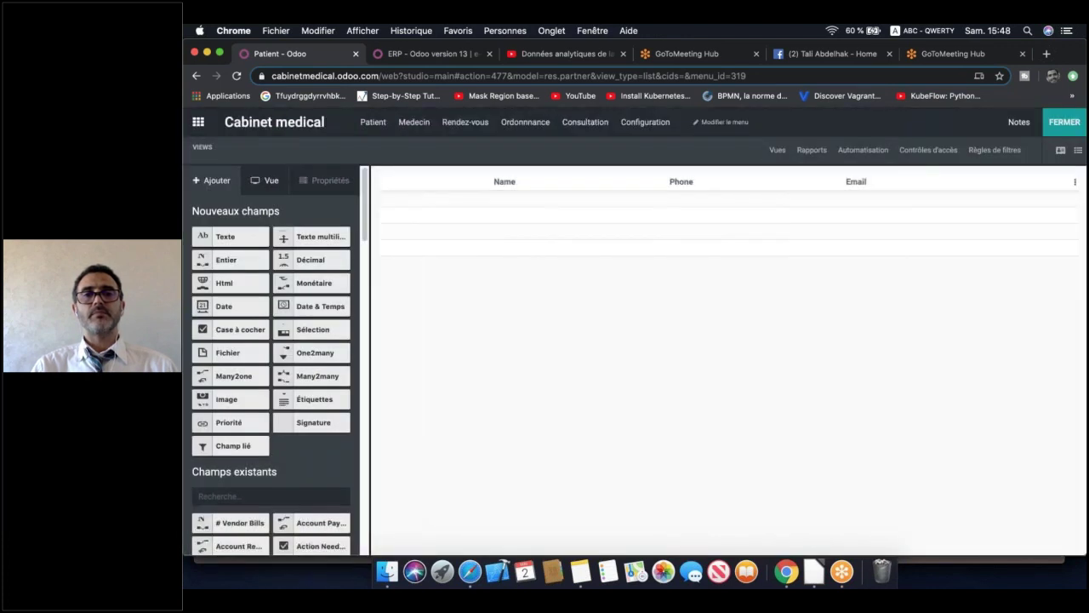
{"action": "left_click", "coordinate": [1063, 122]}
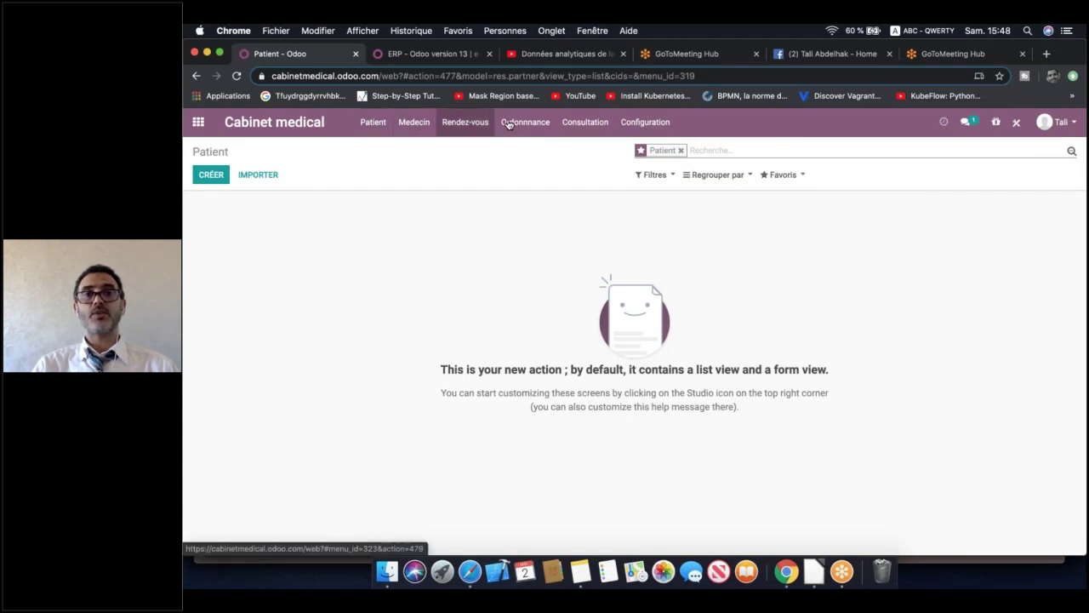
Create and save a symptom record named "Fièvre" in the Symptome list under Configuration
{"action": "left_click", "coordinate": [649, 123]}
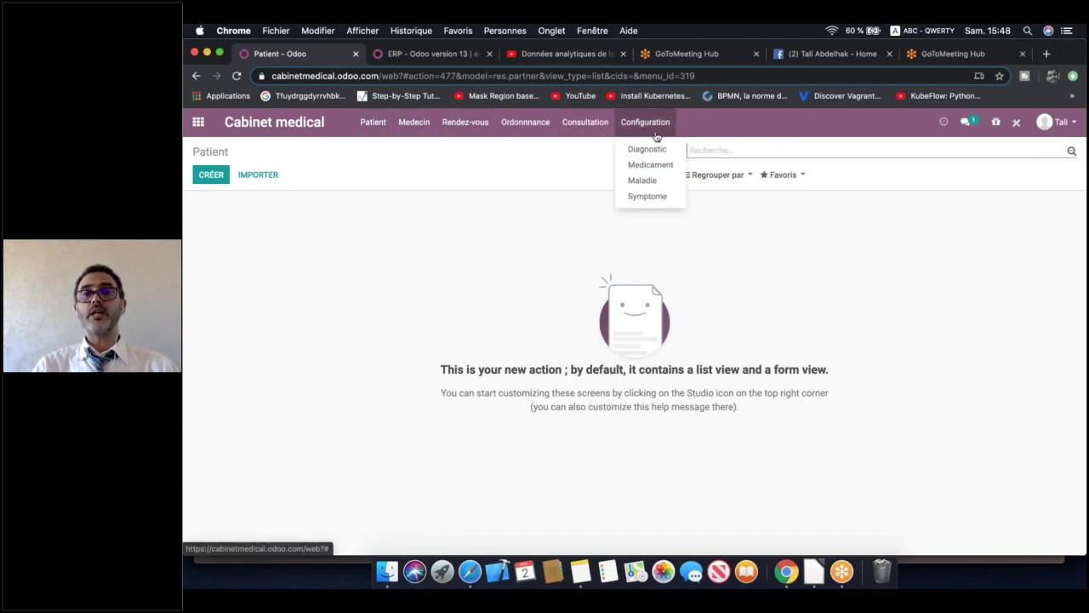
{"action": "left_click", "coordinate": [648, 196]}
{"action": "left_click", "coordinate": [211, 174]}
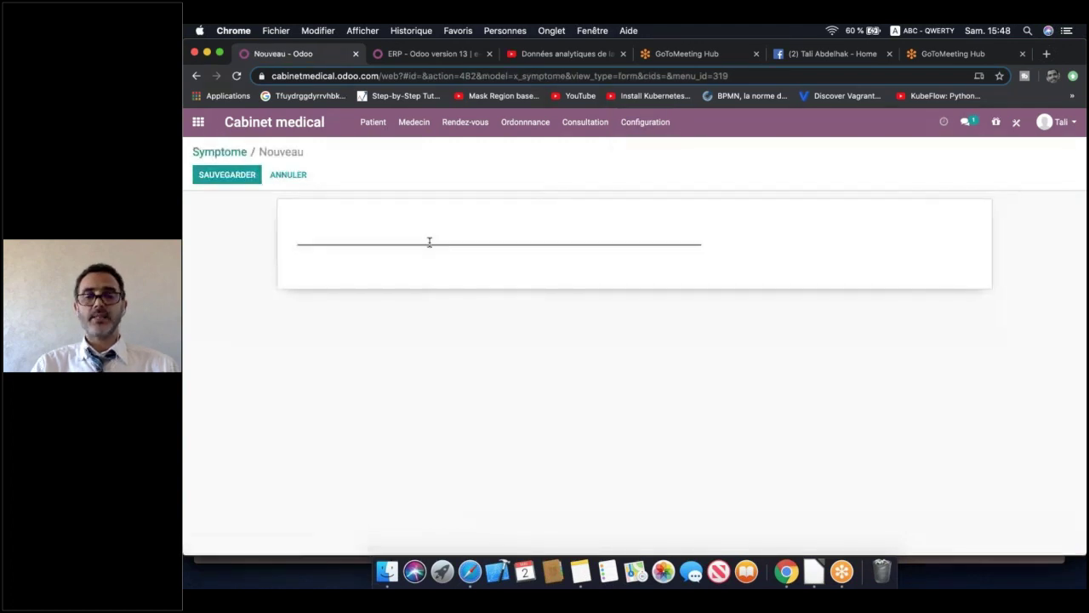
{"action": "type", "text": "Fi"}
{"action": "key", "text": "Down"}
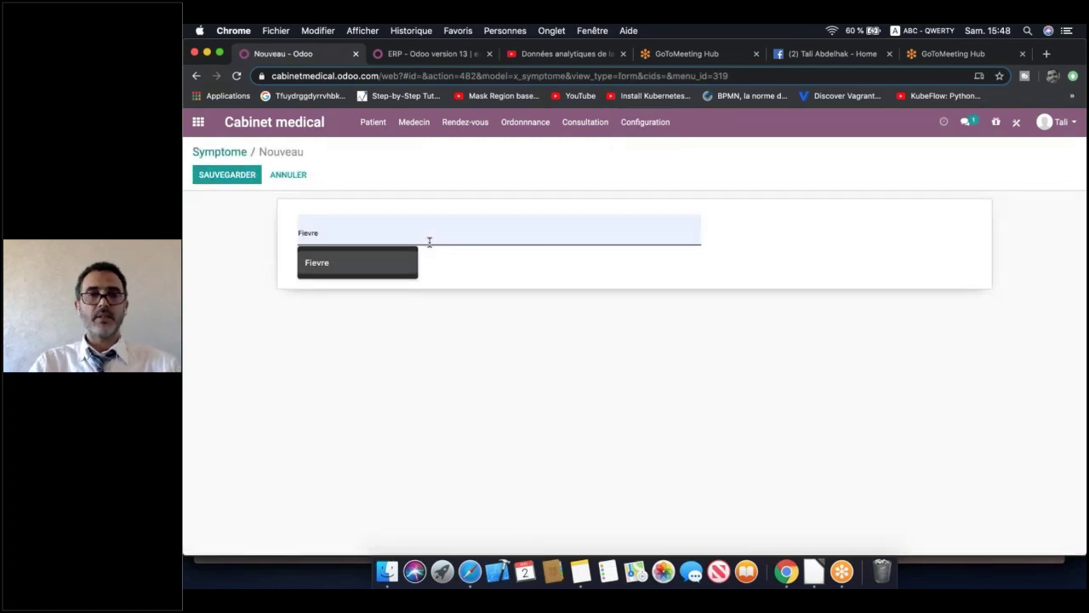
{"action": "key", "text": "Return"}
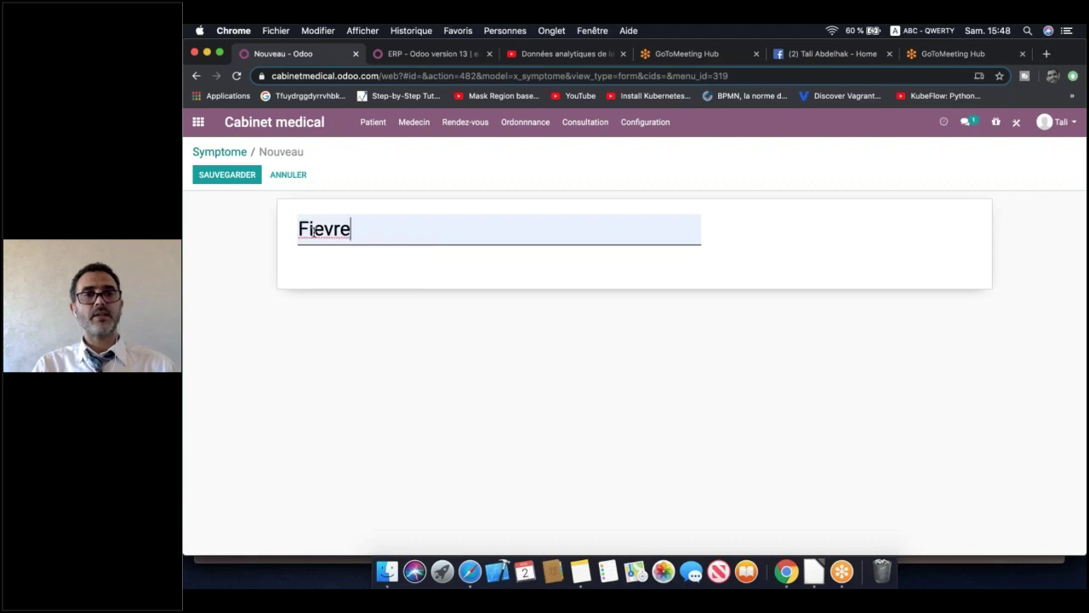
{"action": "right_click", "coordinate": [375, 245]}
{"action": "left_click", "coordinate": [375, 240]}
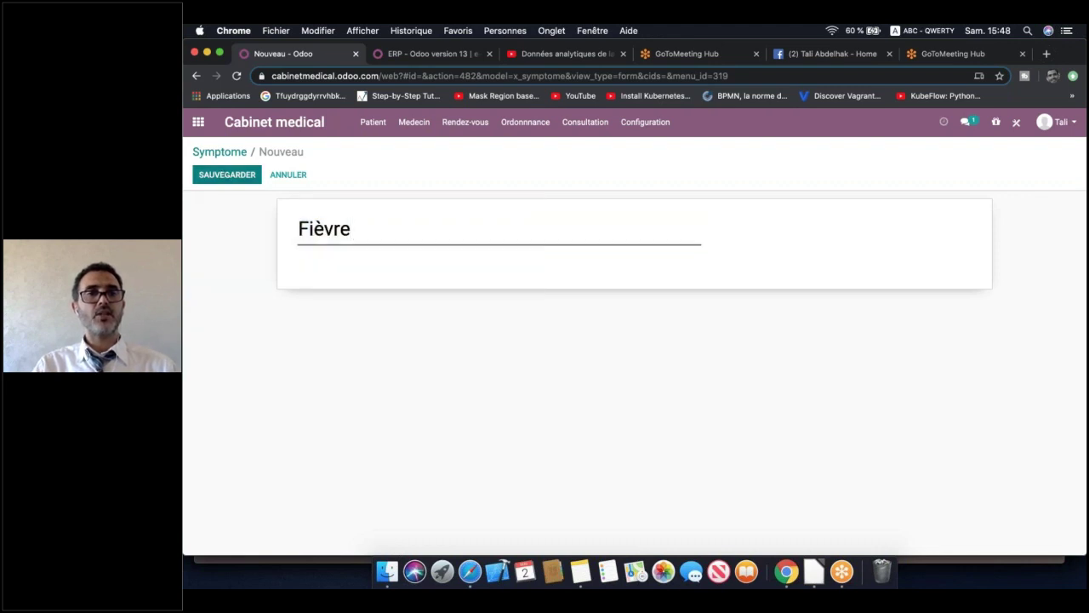
{"action": "key", "text": "alt+s"}
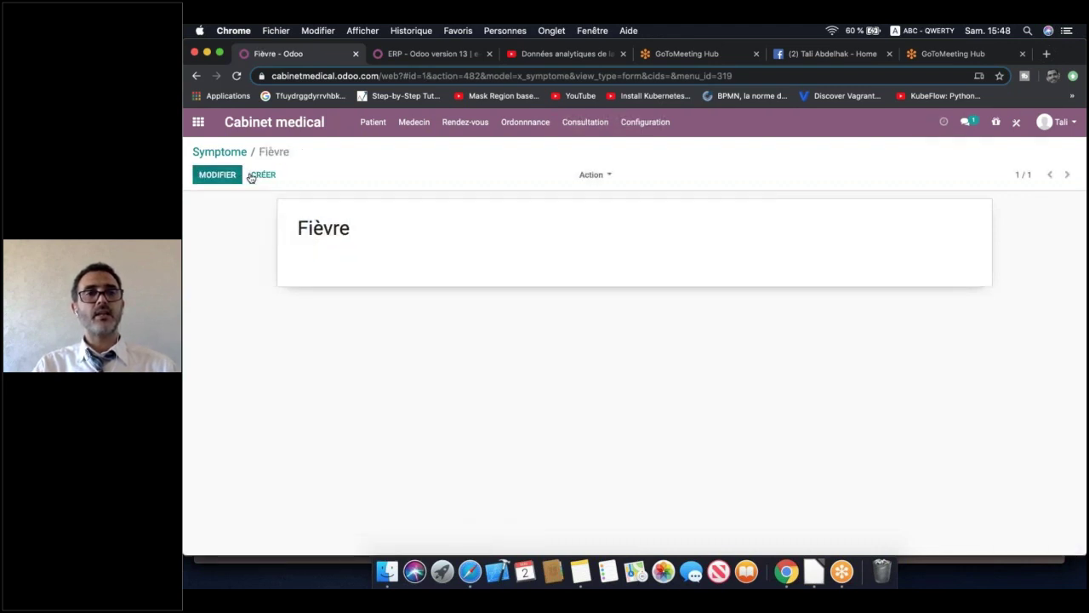
Create and save a second symptom record named "Fatigue"
{"action": "left_click", "coordinate": [261, 175]}
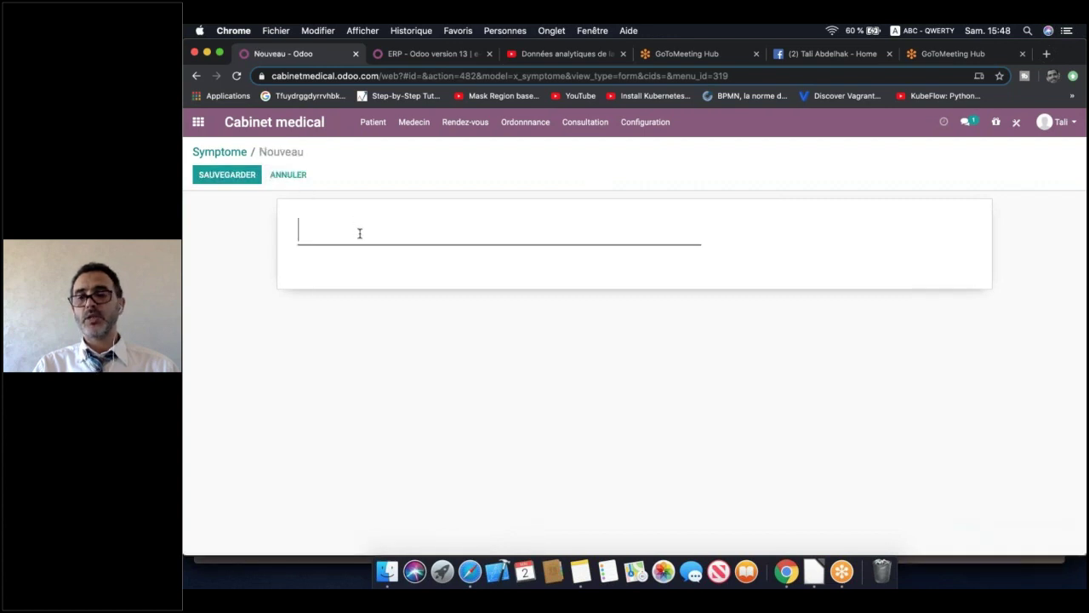
{"action": "type", "text": "F"}
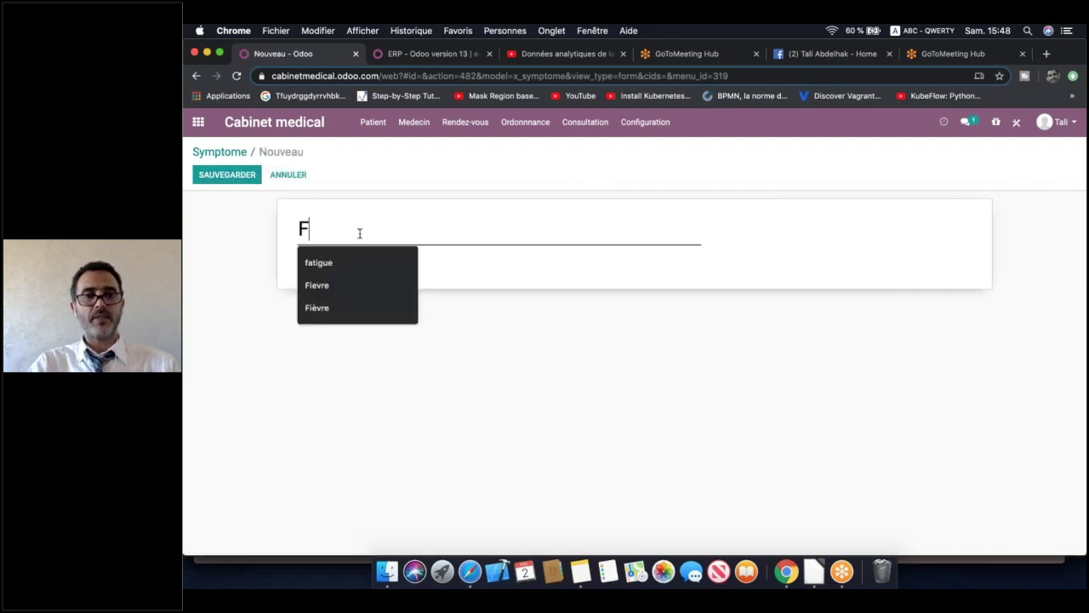
{"action": "type", "text": "at"}
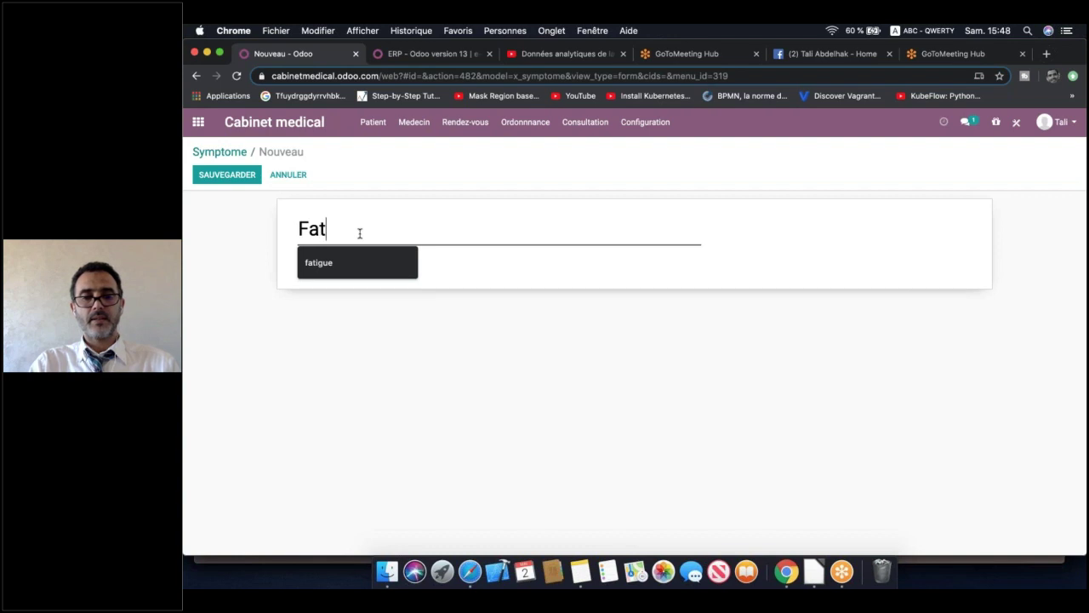
{"action": "type", "text": "gue"}
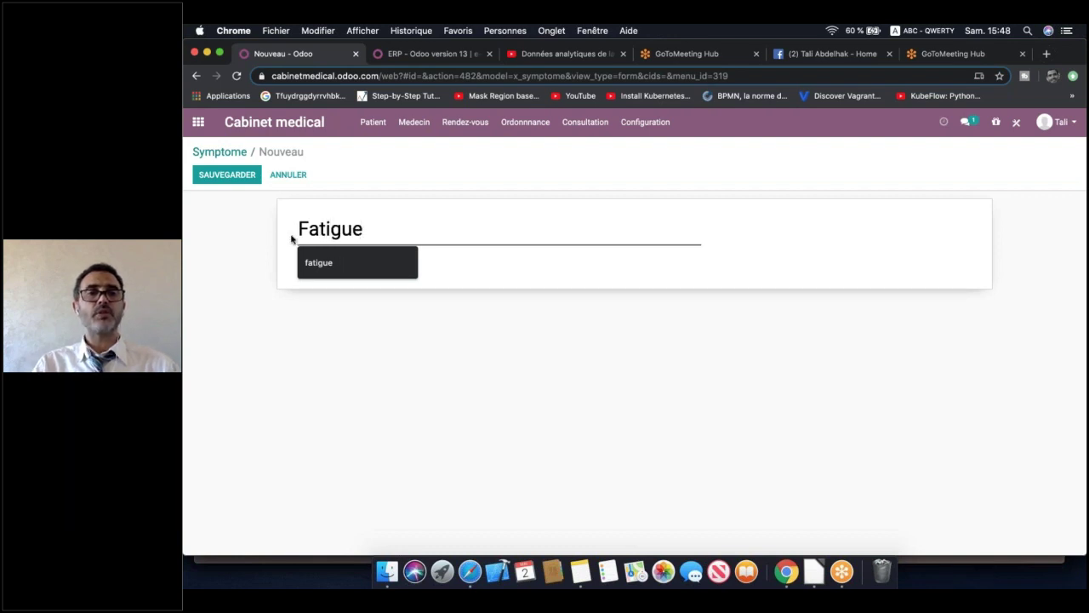
{"action": "left_click", "coordinate": [234, 175]}
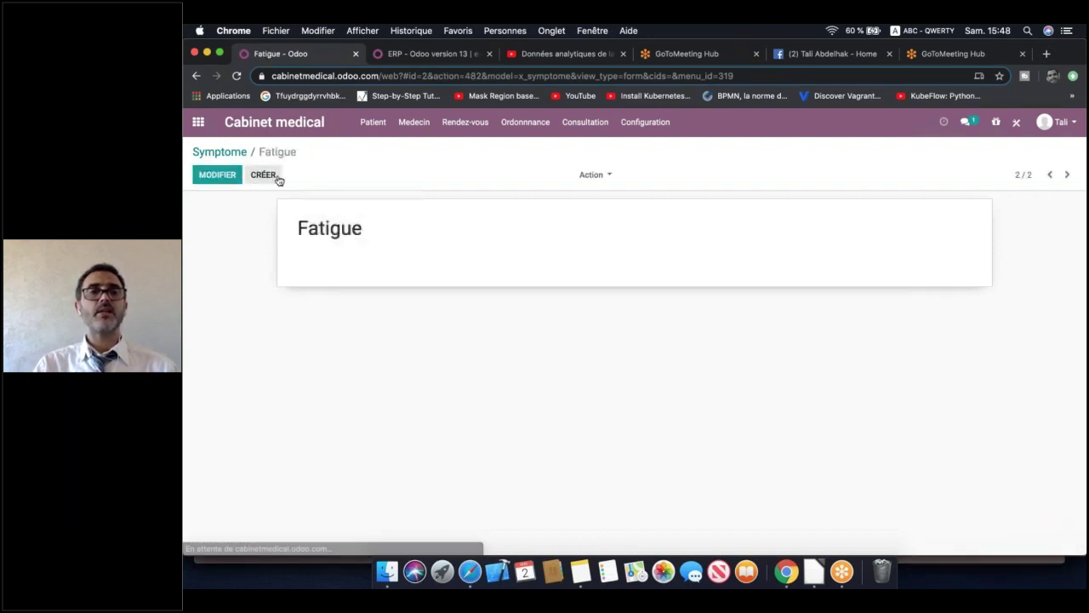
Create and save a record named "Doliprane" in the Medicament list under Configuration
{"action": "left_click", "coordinate": [640, 124]}
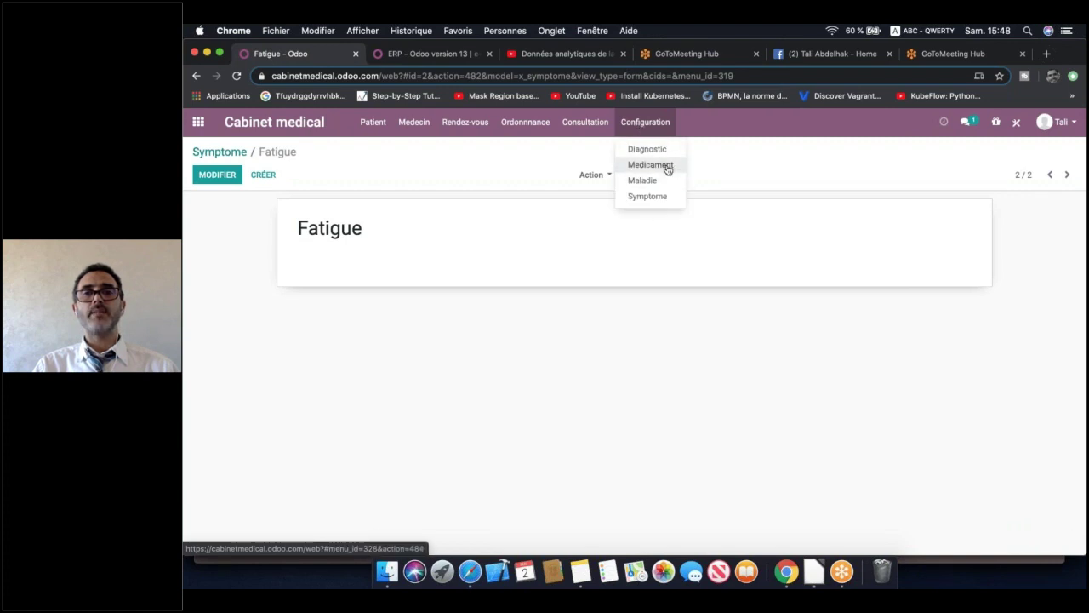
{"action": "left_click", "coordinate": [667, 167]}
{"action": "left_click", "coordinate": [215, 177]}
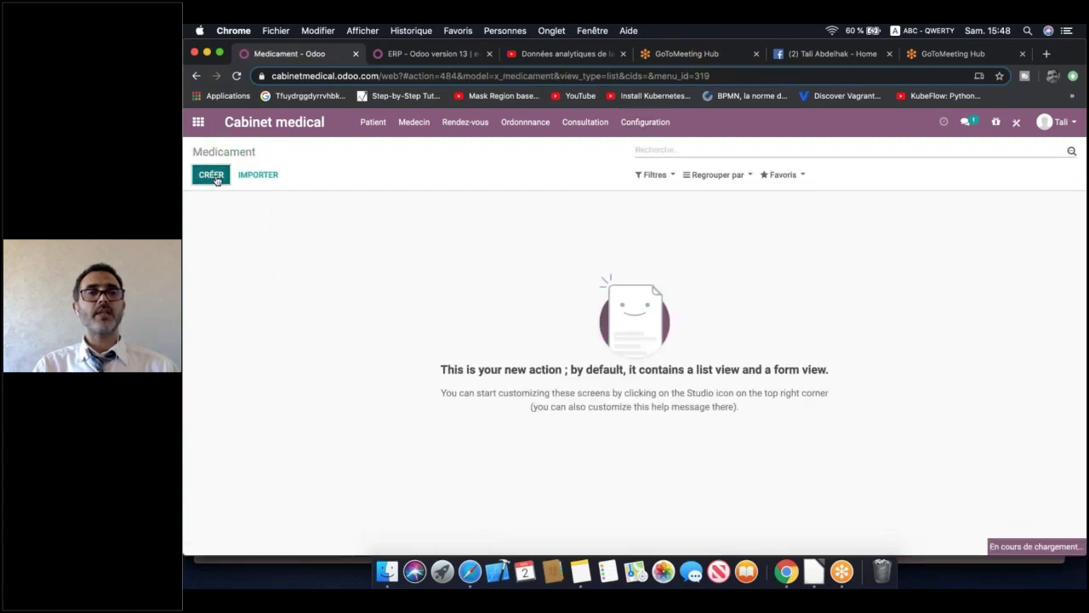
{"action": "type", "text": "Doliprane"}
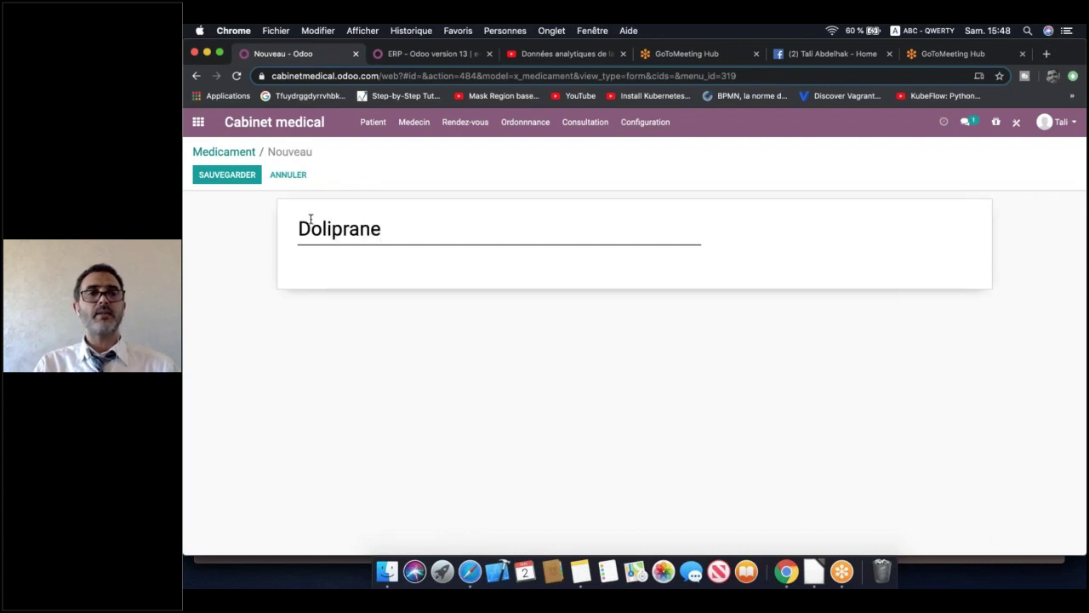
{"action": "left_click", "coordinate": [255, 179]}
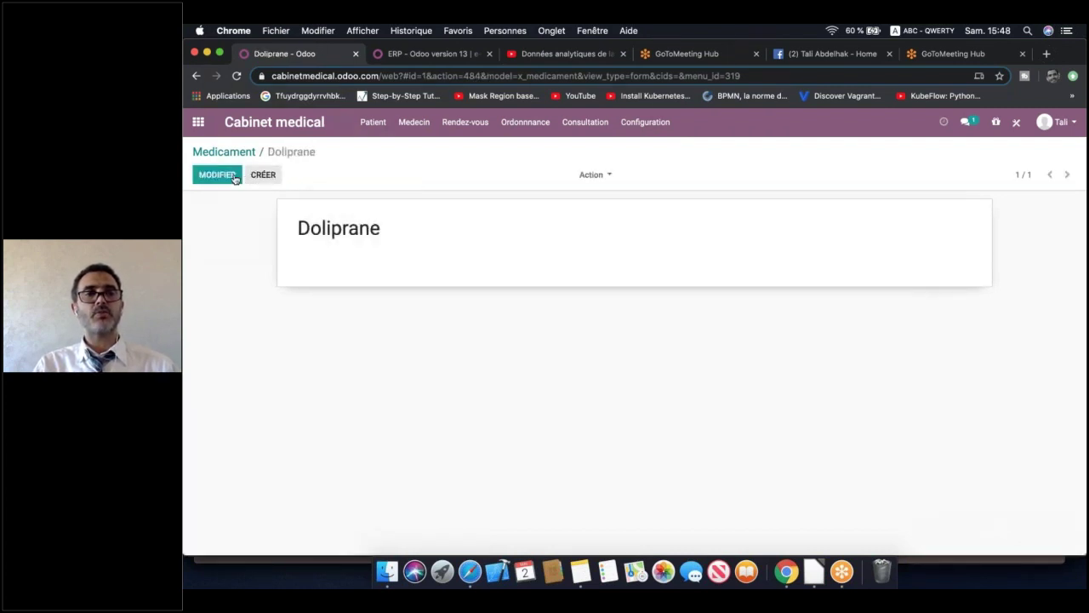
Create and save another medicament record named "Surgam"
{"action": "left_click", "coordinate": [269, 175]}
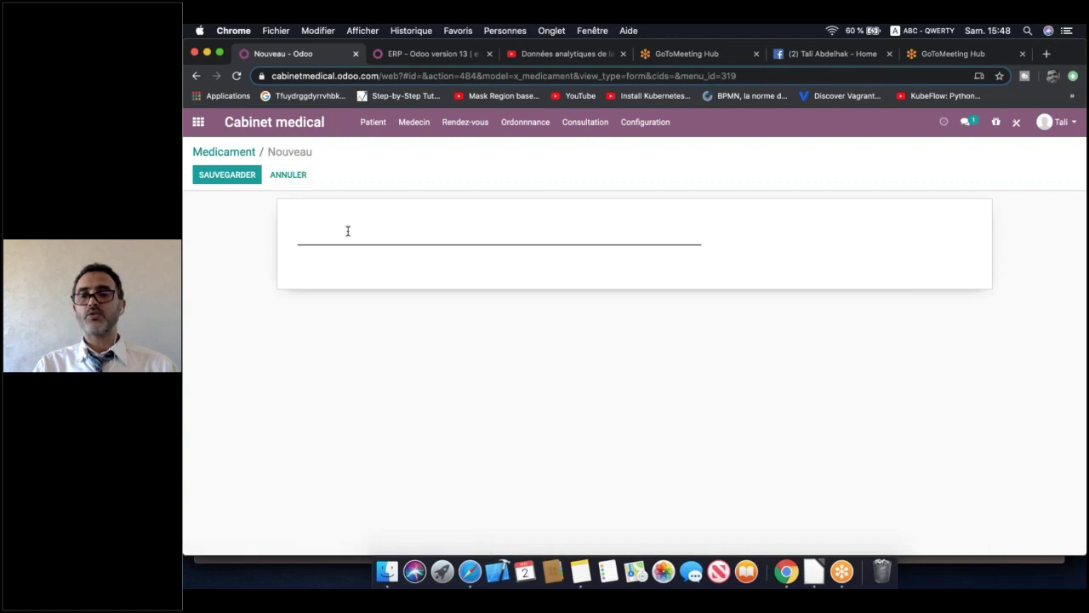
{"action": "type", "text": "Vi"}
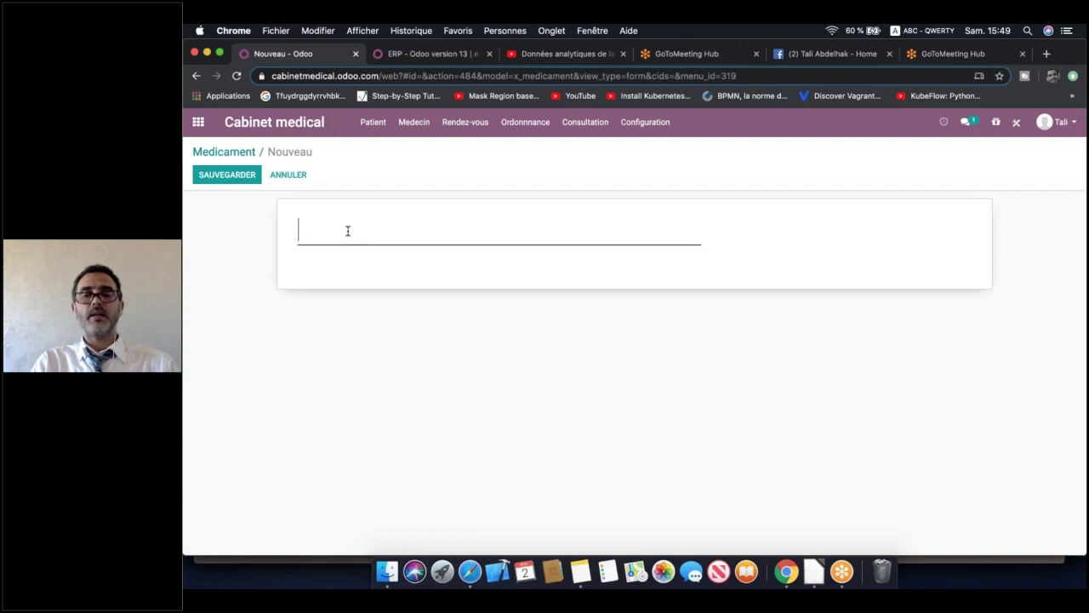
{"action": "type", "text": "Surg"}
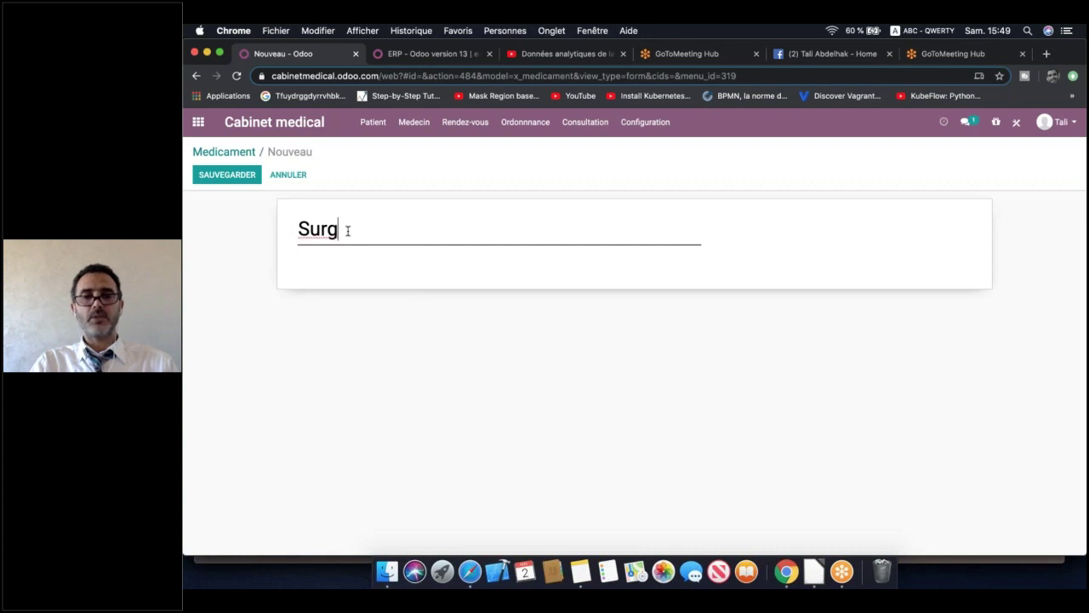
{"action": "type", "text": "am"}
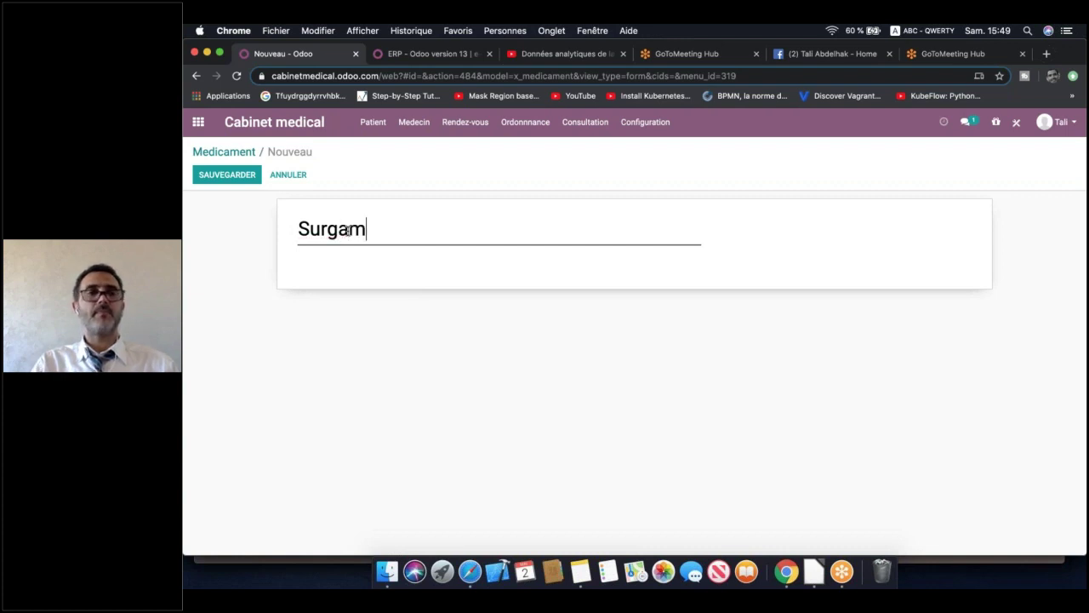
{"action": "left_click", "coordinate": [242, 177]}
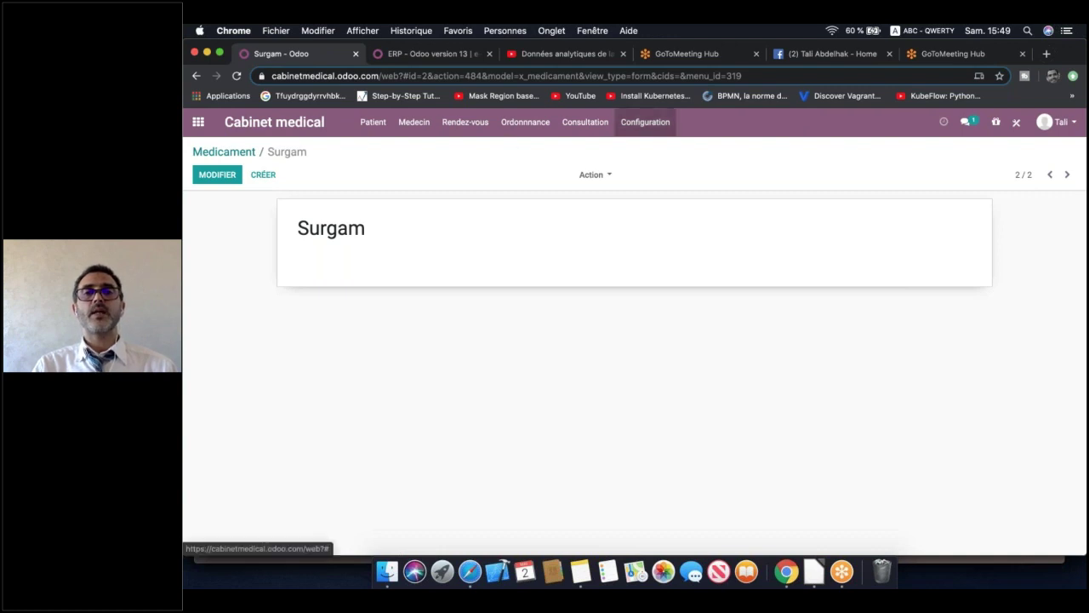
Create and save a record named "Radio" in the Diagnostic list under Configuration
{"action": "left_click", "coordinate": [645, 121]}
{"action": "left_click", "coordinate": [656, 147]}
{"action": "left_click", "coordinate": [212, 176]}
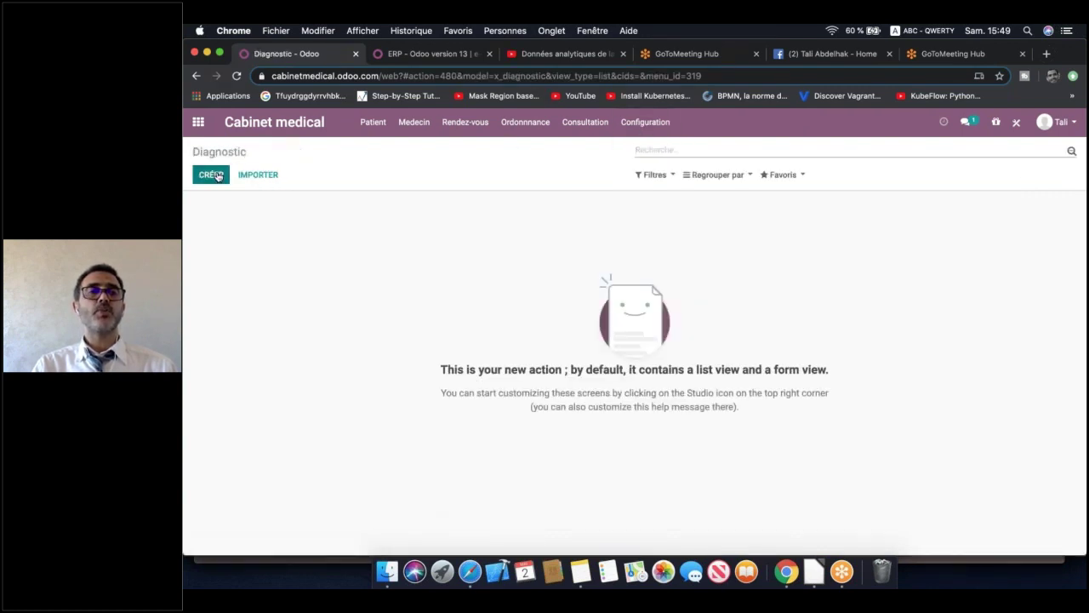
{"action": "type", "text": "Radio"}
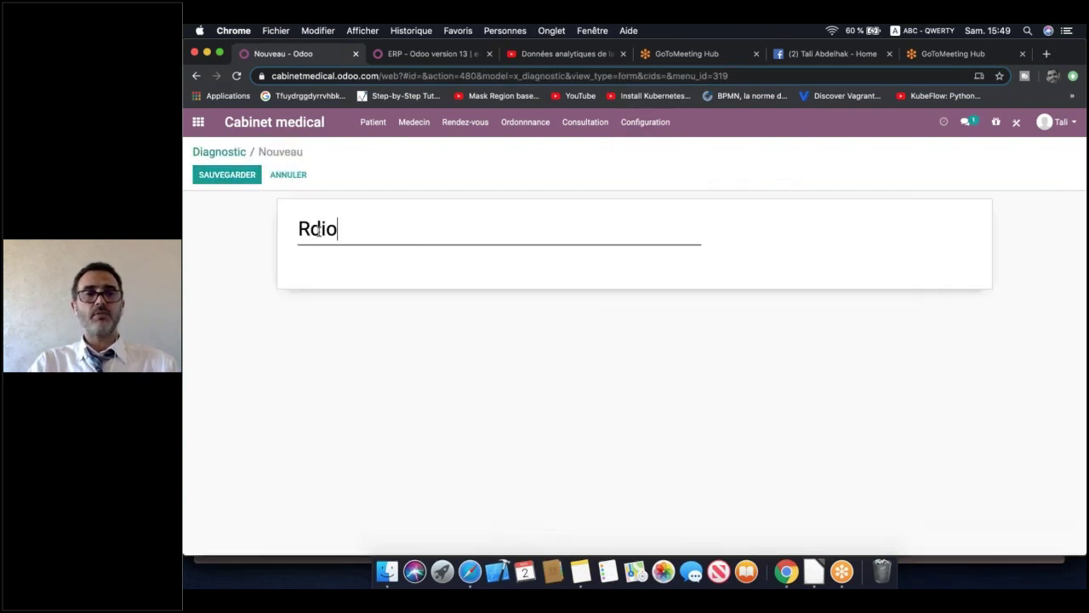
{"action": "left_click", "coordinate": [317, 230]}
{"action": "type", "text": "a"}
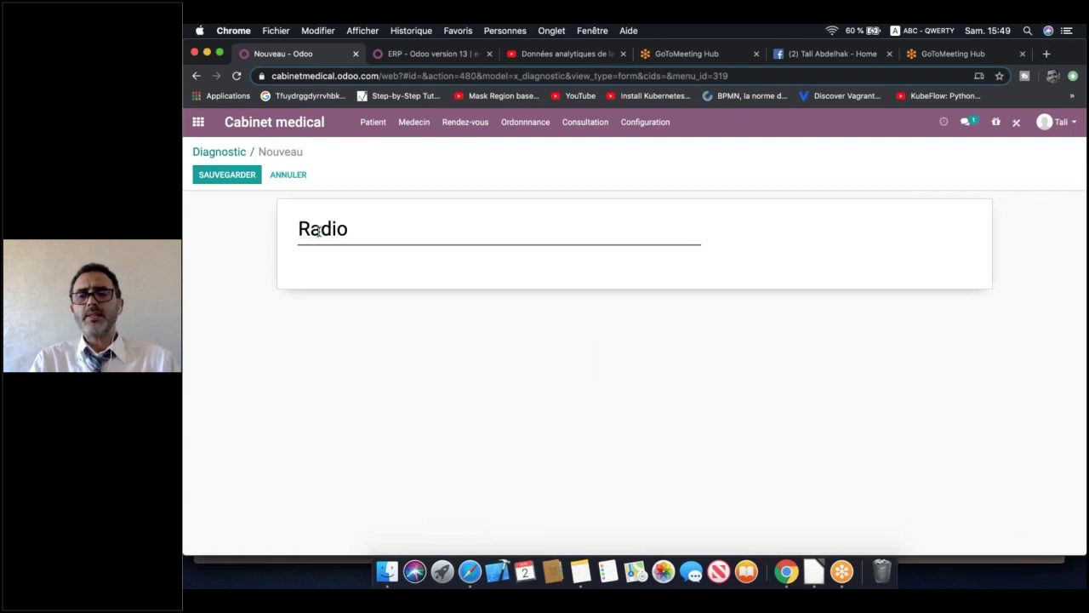
{"action": "left_click", "coordinate": [237, 176]}
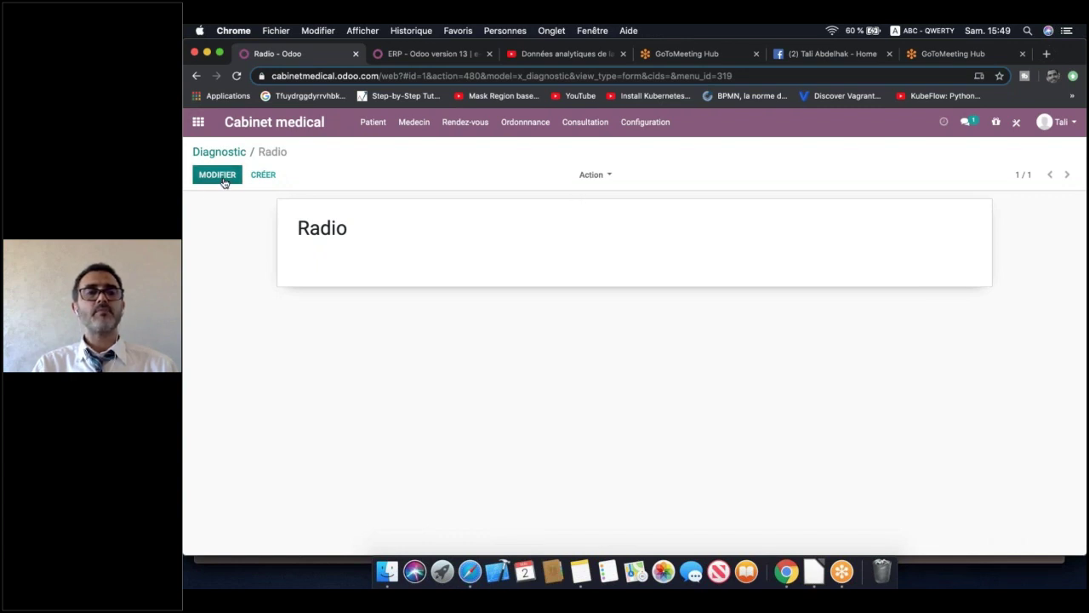
Create and save another diagnostic record named "Mesure Tension"
{"action": "left_click", "coordinate": [266, 175]}
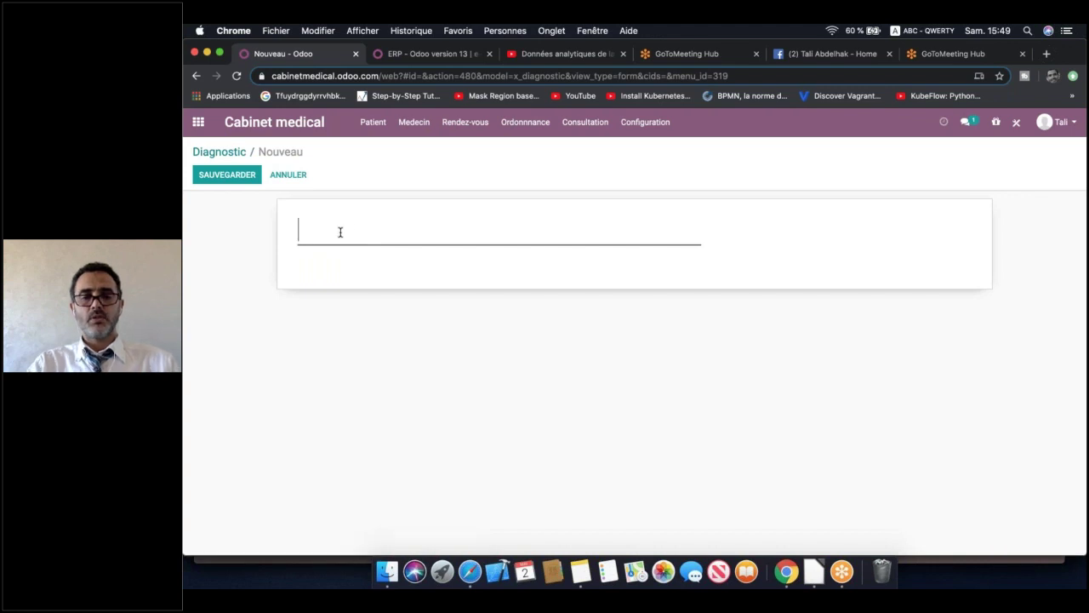
{"action": "type", "text": "Mesure Tension"}
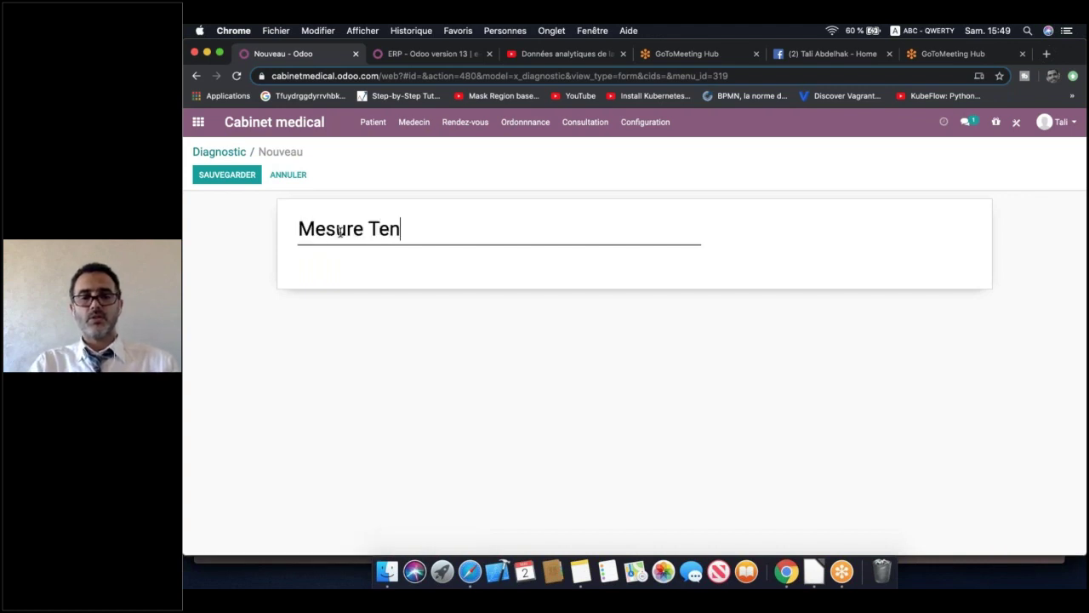
{"action": "left_click", "coordinate": [233, 175]}
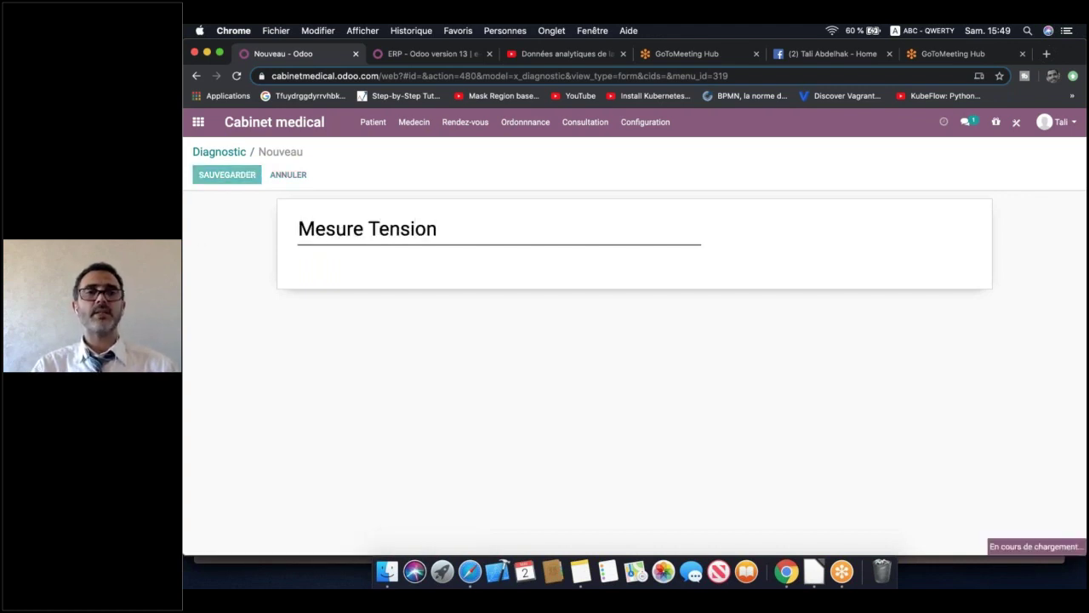
{"action": "left_click", "coordinate": [648, 125]}
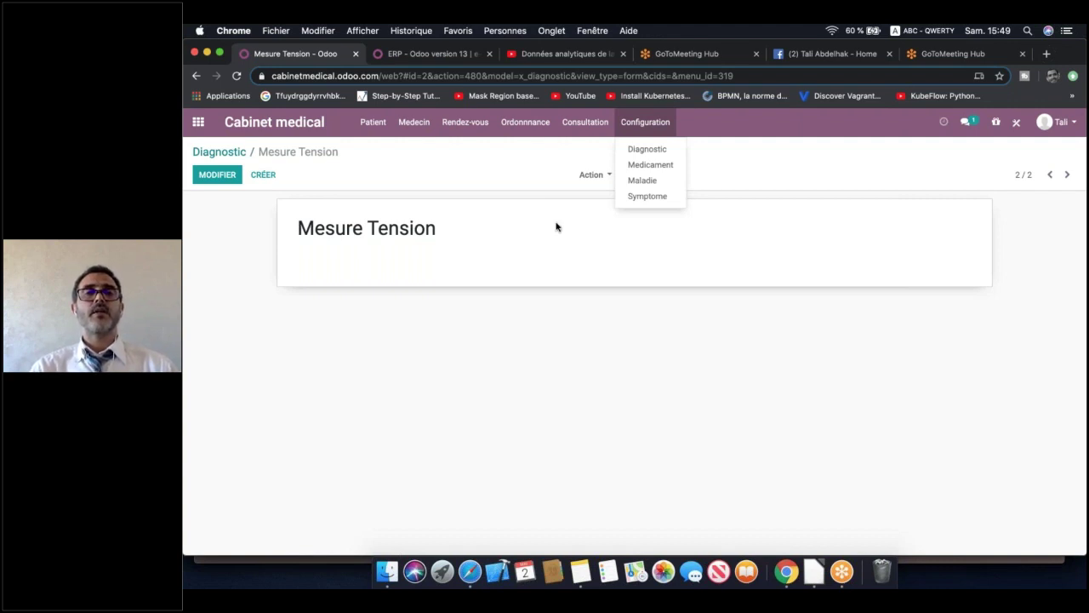
{"action": "left_click", "coordinate": [522, 176]}
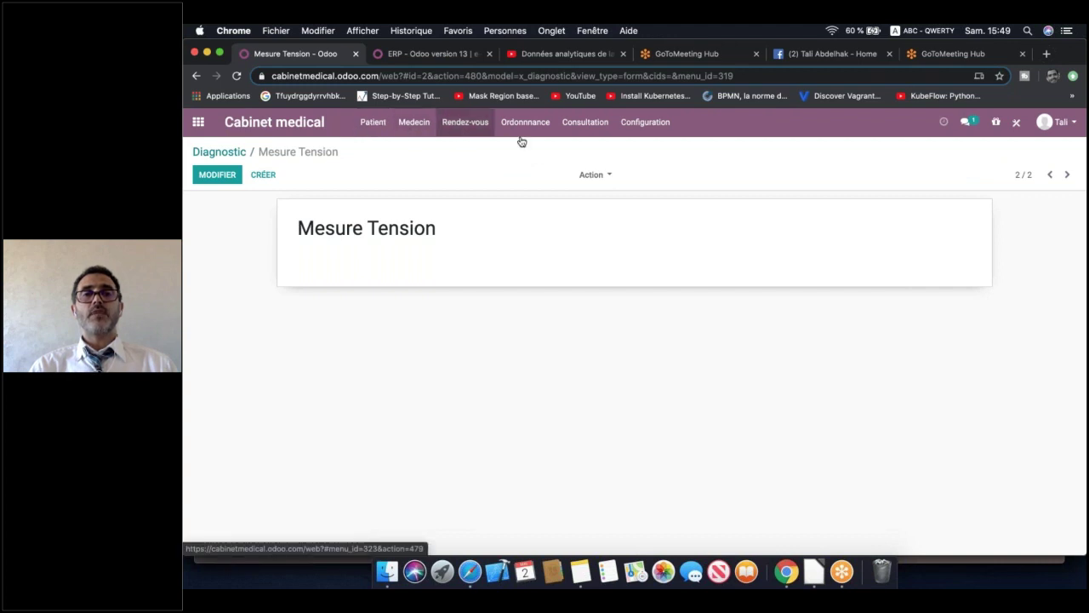
{"action": "left_click", "coordinate": [645, 123]}
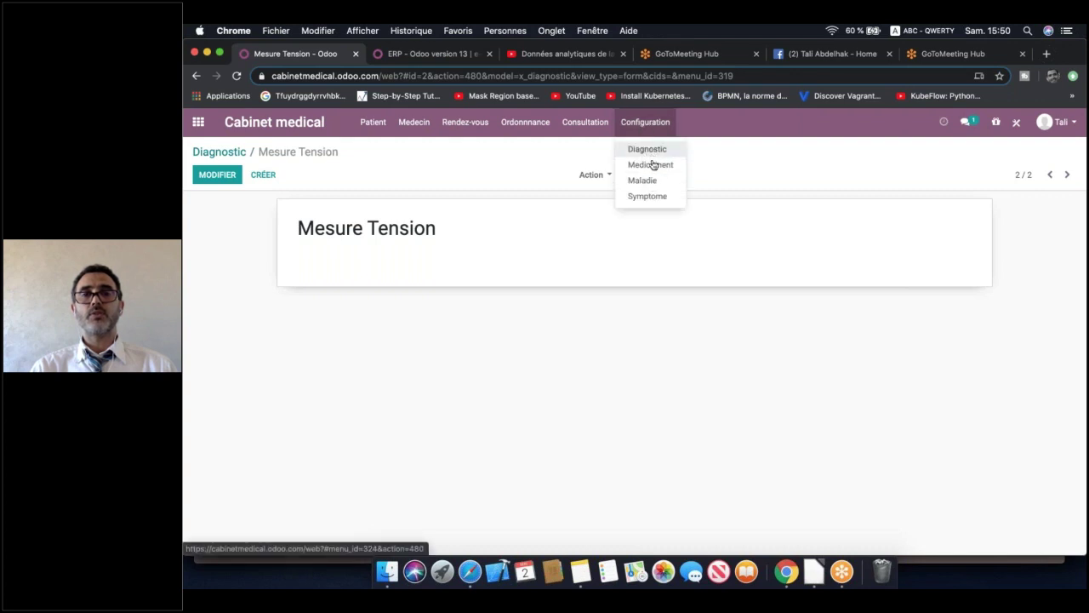
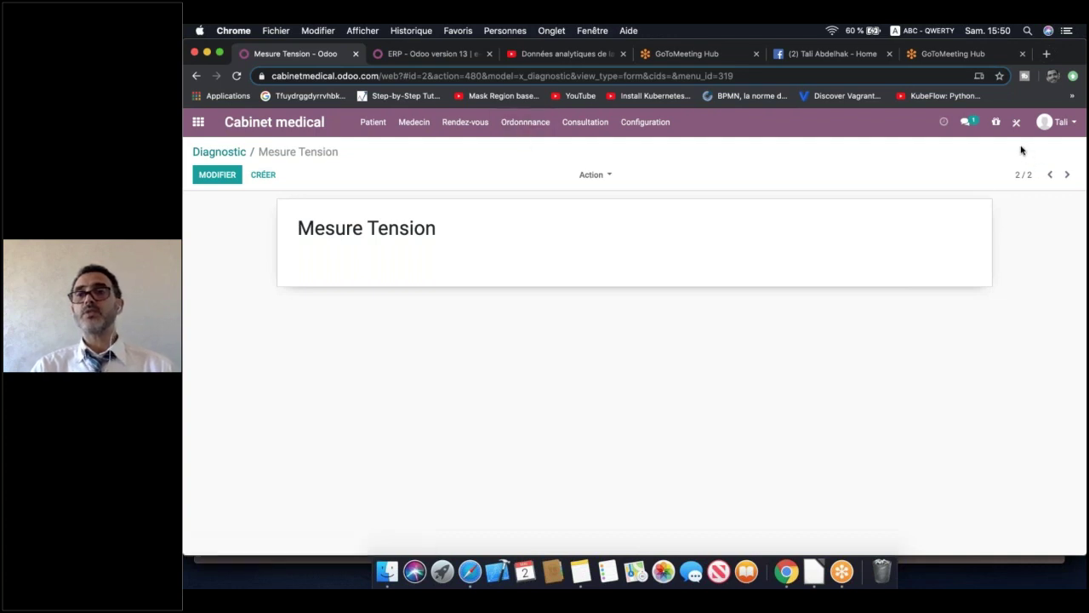
In Studio, add a Many2one field related to Contact to the first column of the Ordonnnance form and label it "Patient"
{"action": "left_click", "coordinate": [1016, 122]}
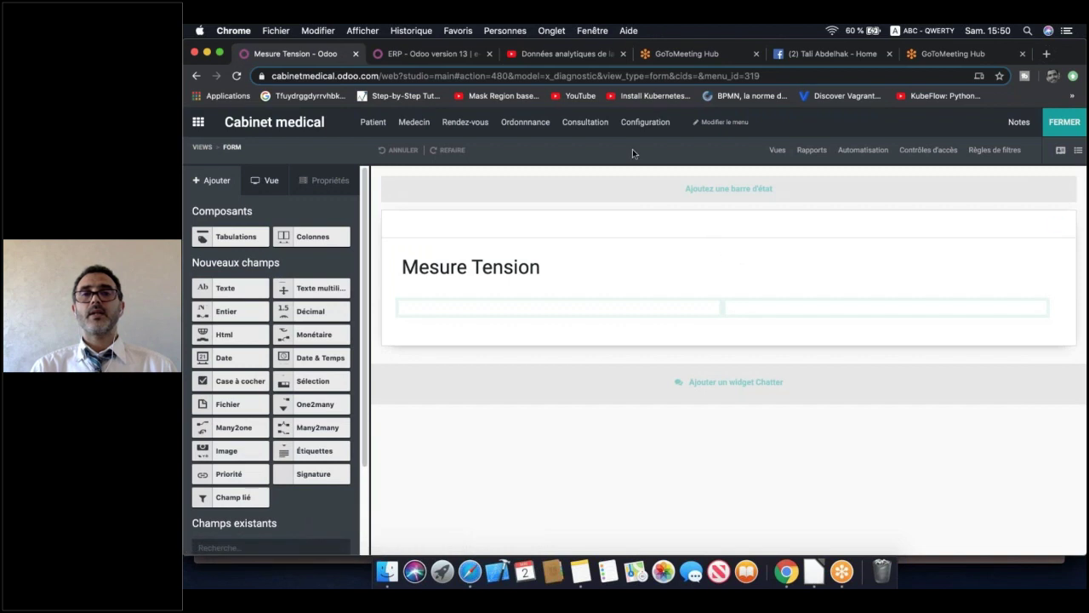
{"action": "left_click", "coordinate": [536, 125]}
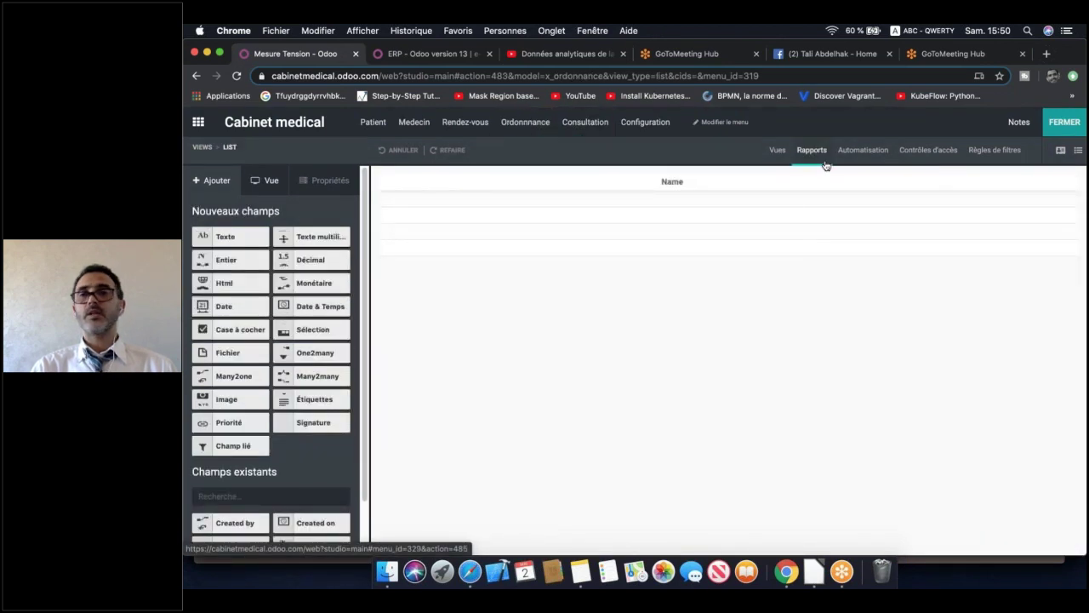
{"action": "left_click", "coordinate": [1062, 150]}
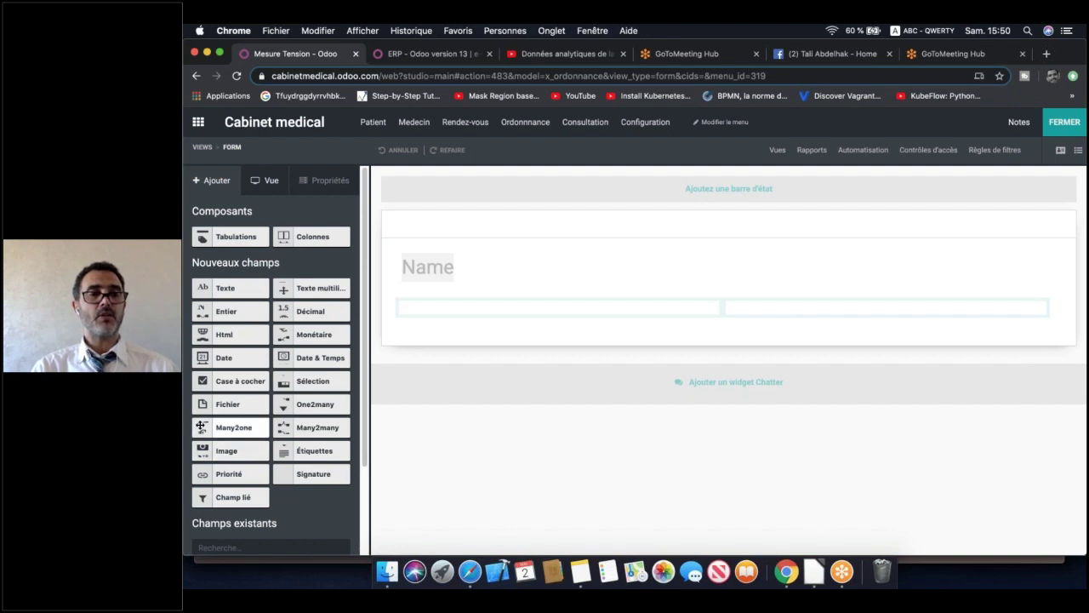
{"action": "left_click_drag", "start_coordinate": [233, 427], "coordinate": [420, 315]}
{"action": "left_click", "coordinate": [596, 198]}
{"action": "type", "text": "conta"}
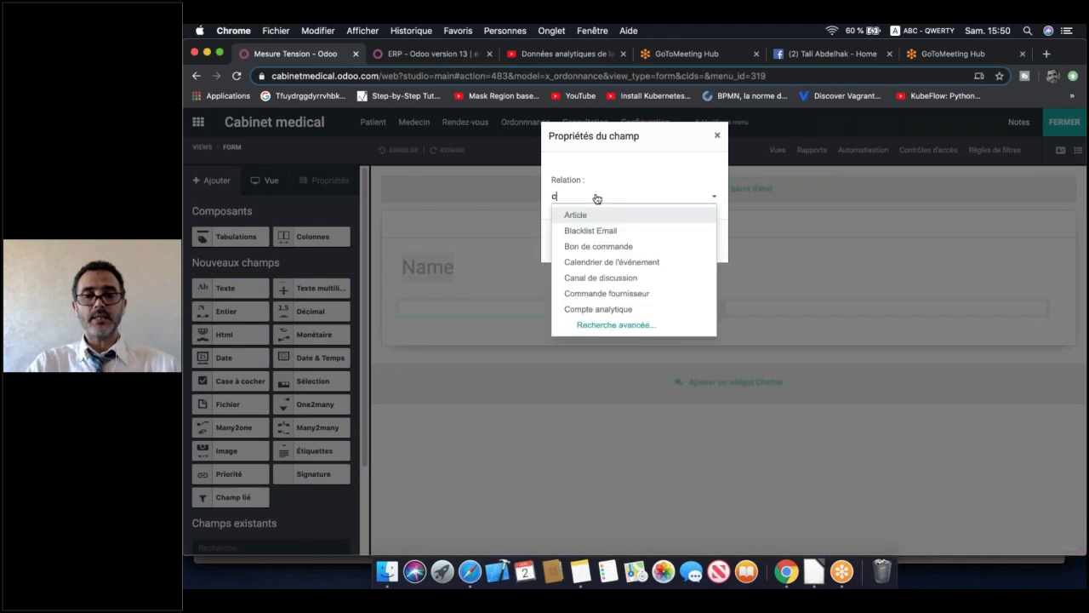
{"action": "left_click", "coordinate": [606, 214]}
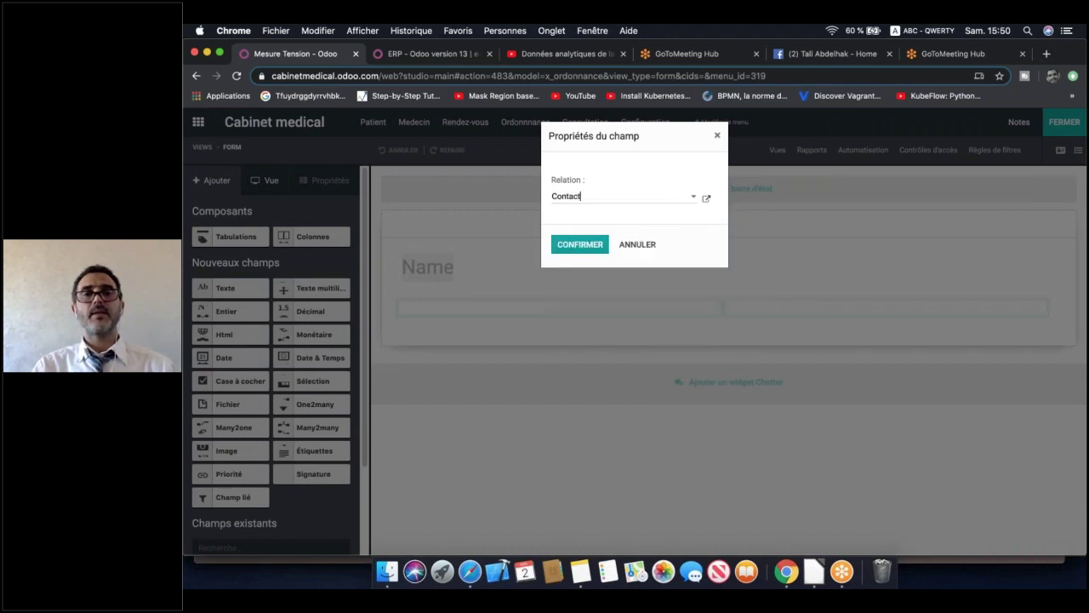
{"action": "left_click", "coordinate": [580, 244]}
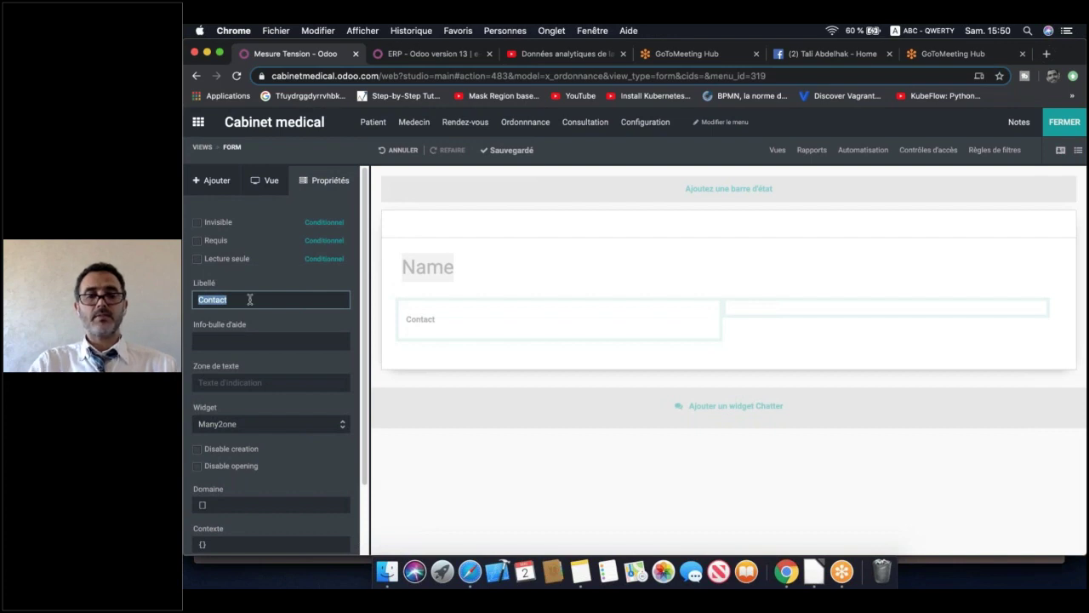
{"action": "type", "text": "Patient"}
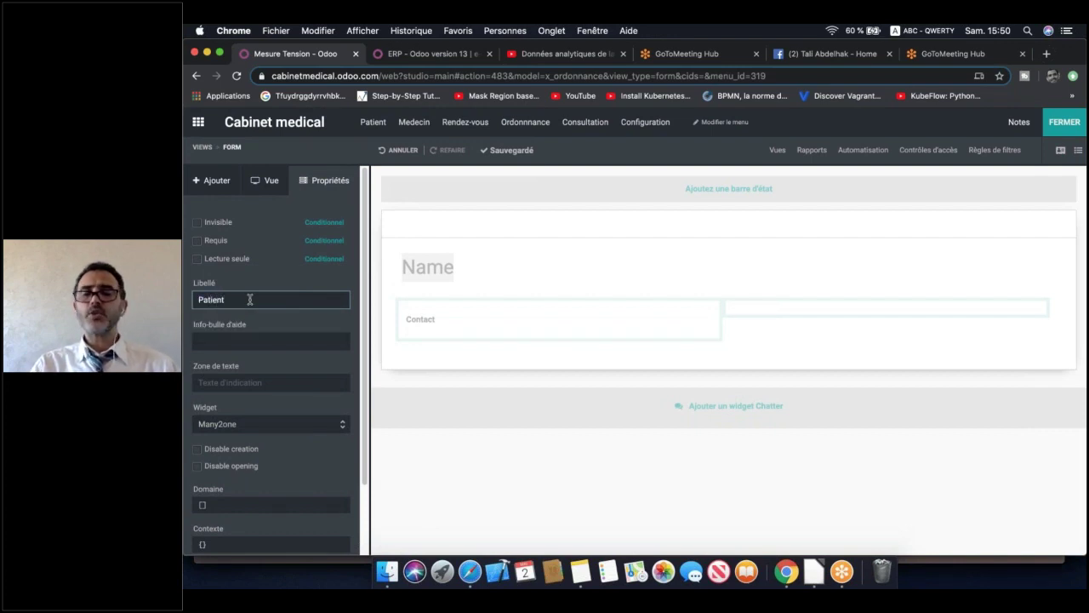
{"action": "left_click", "coordinate": [405, 322]}
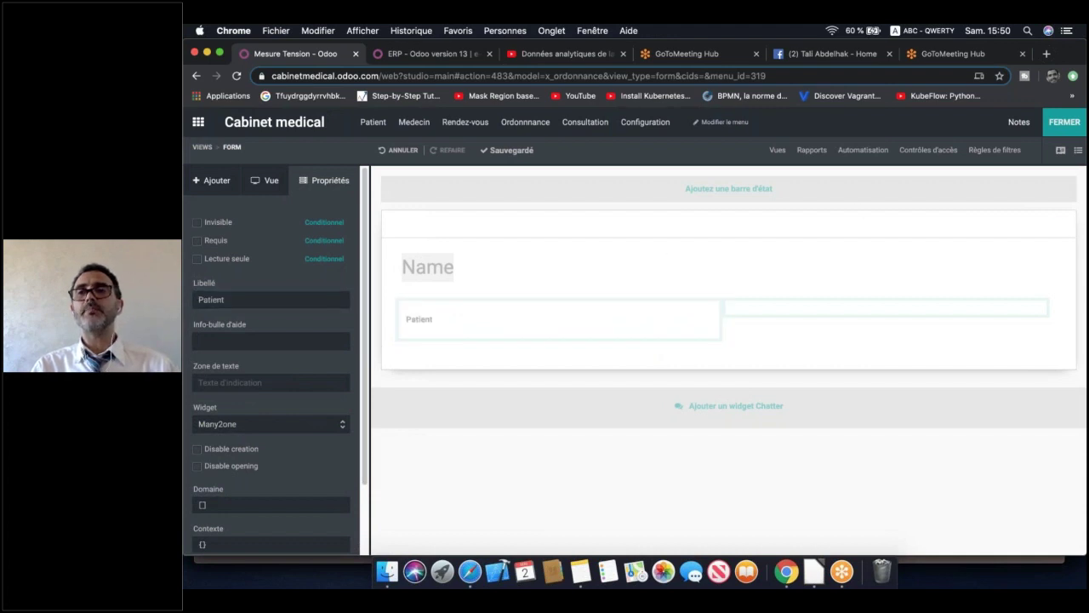
Create a new filter rule from the ordonnance model's filter rules and set its model to Contact
{"action": "left_click", "coordinate": [988, 150]}
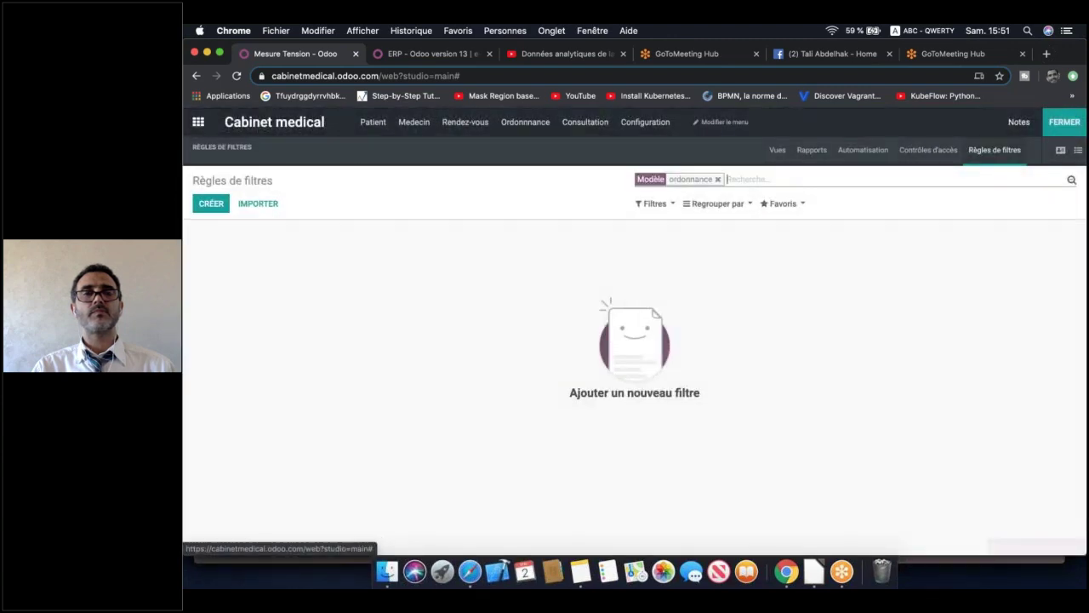
{"action": "left_click", "coordinate": [211, 203]}
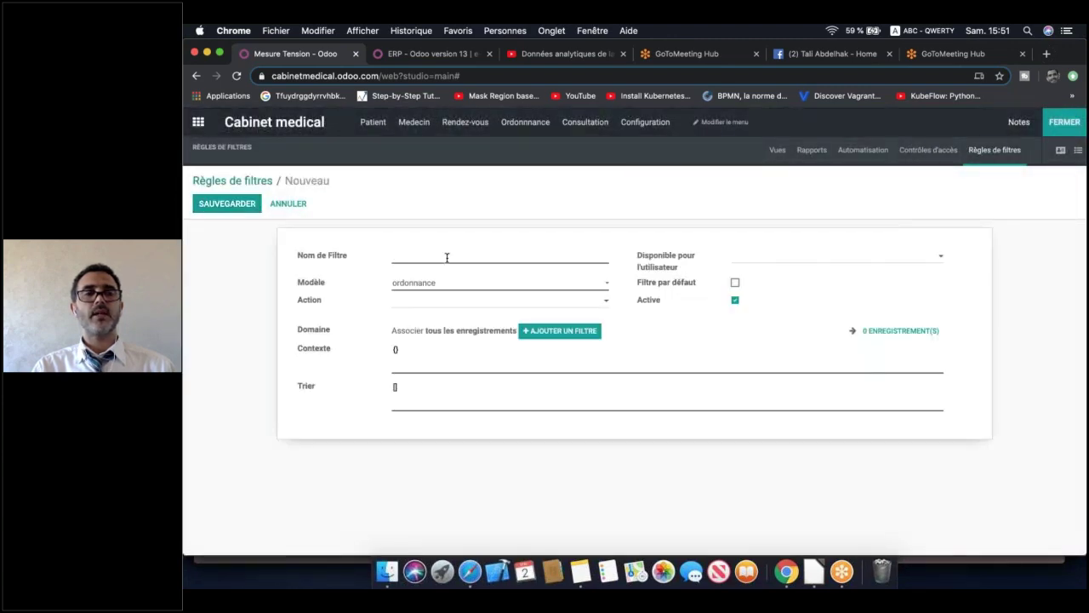
{"action": "left_click", "coordinate": [441, 284]}
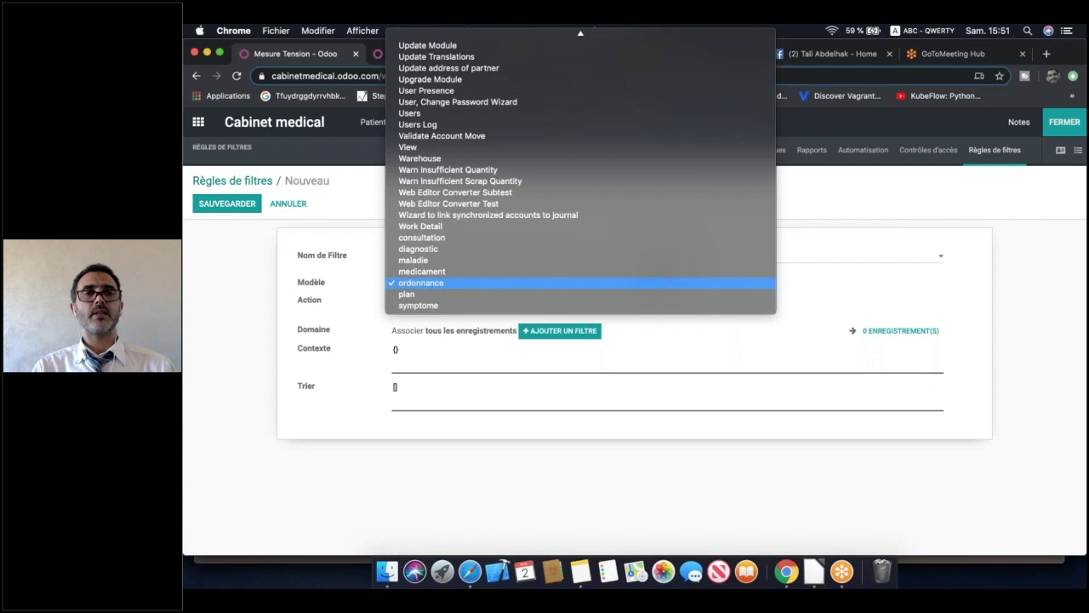
{"action": "left_click", "coordinate": [333, 235]}
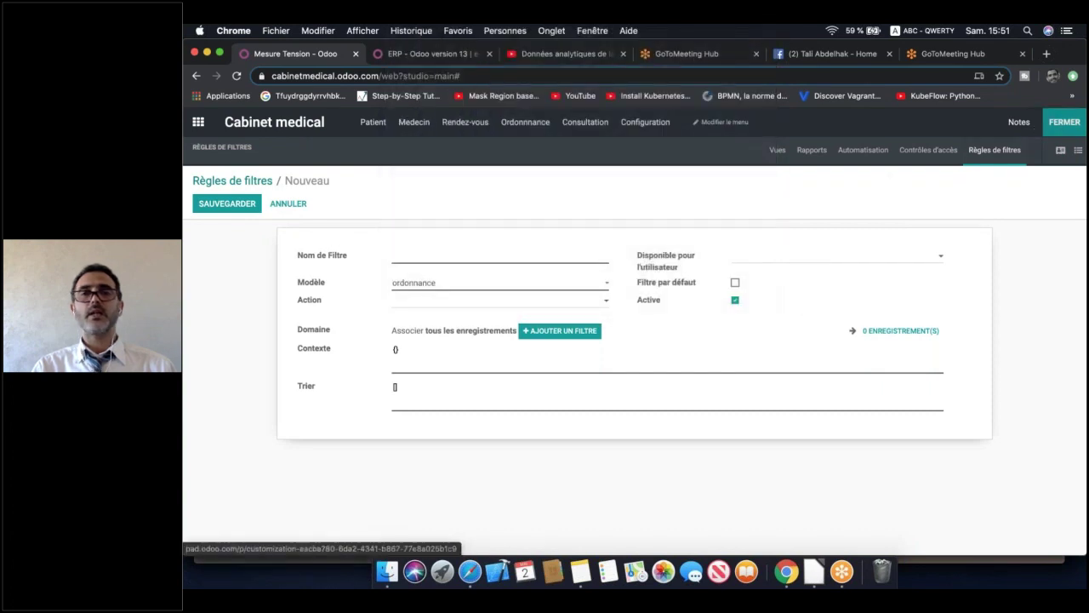
{"action": "left_click", "coordinate": [452, 286]}
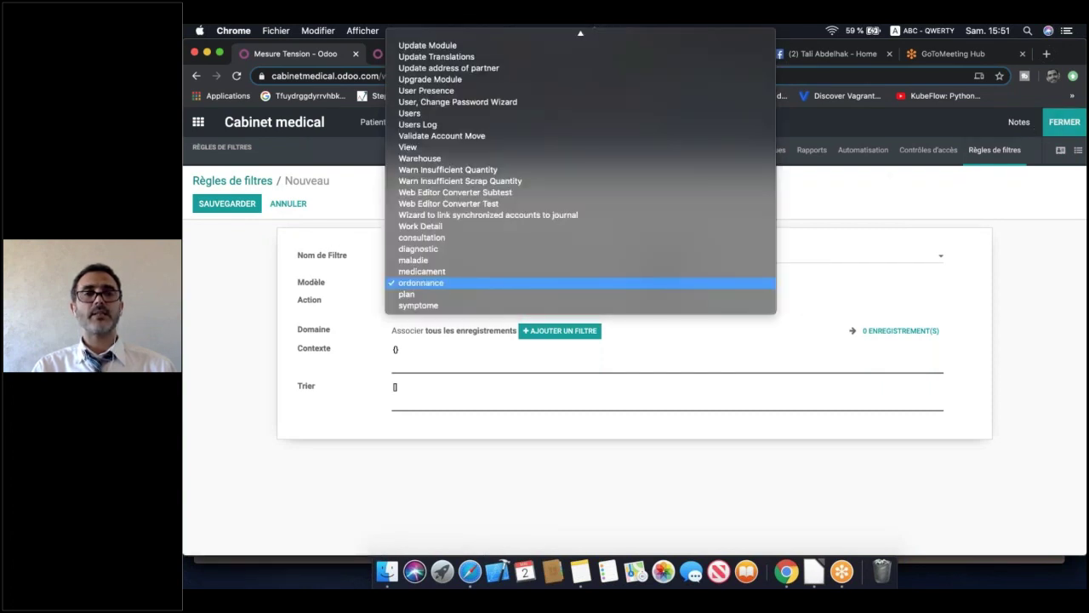
{"action": "scroll", "coordinate": [455, 174], "scroll_direction": "up", "scroll_amount": 20}
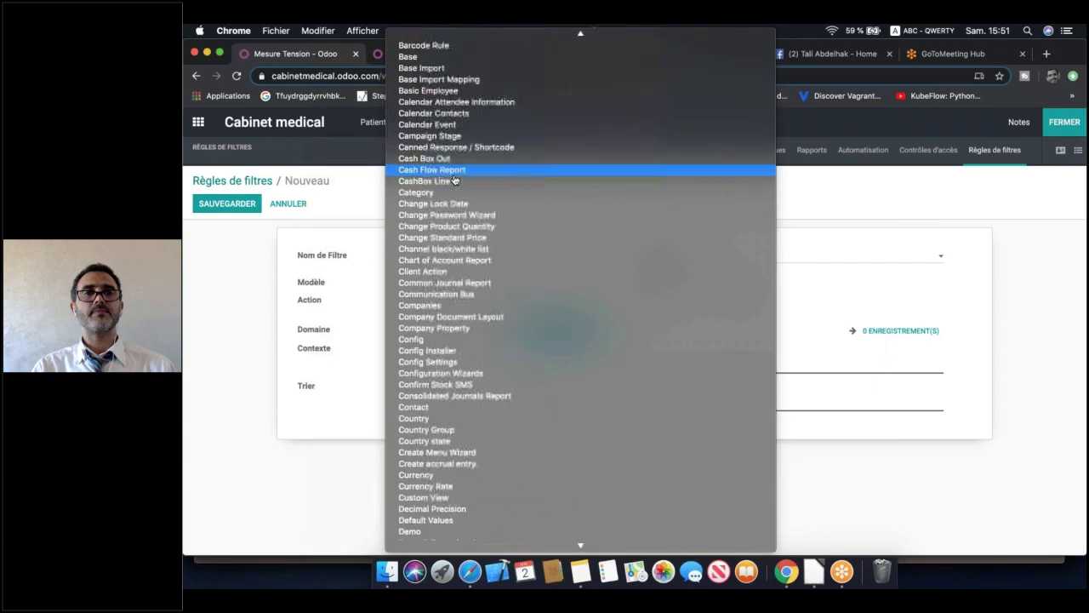
{"action": "scroll", "coordinate": [455, 181], "scroll_direction": "up", "scroll_amount": 20}
{"action": "scroll", "coordinate": [456, 162], "scroll_direction": "down", "scroll_amount": 8}
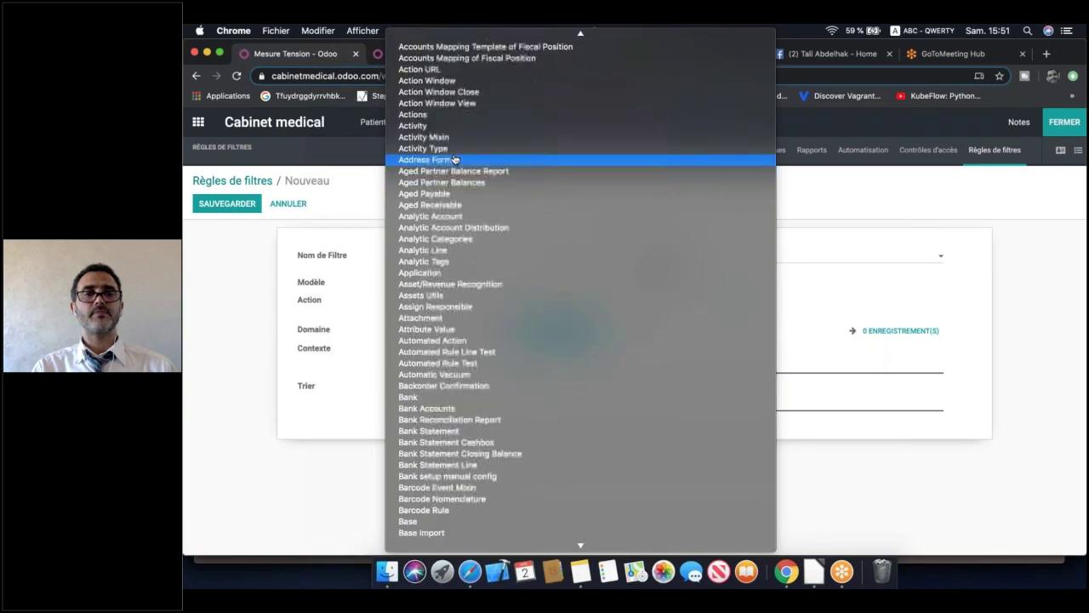
{"action": "scroll", "coordinate": [455, 162], "scroll_direction": "down", "scroll_amount": 9}
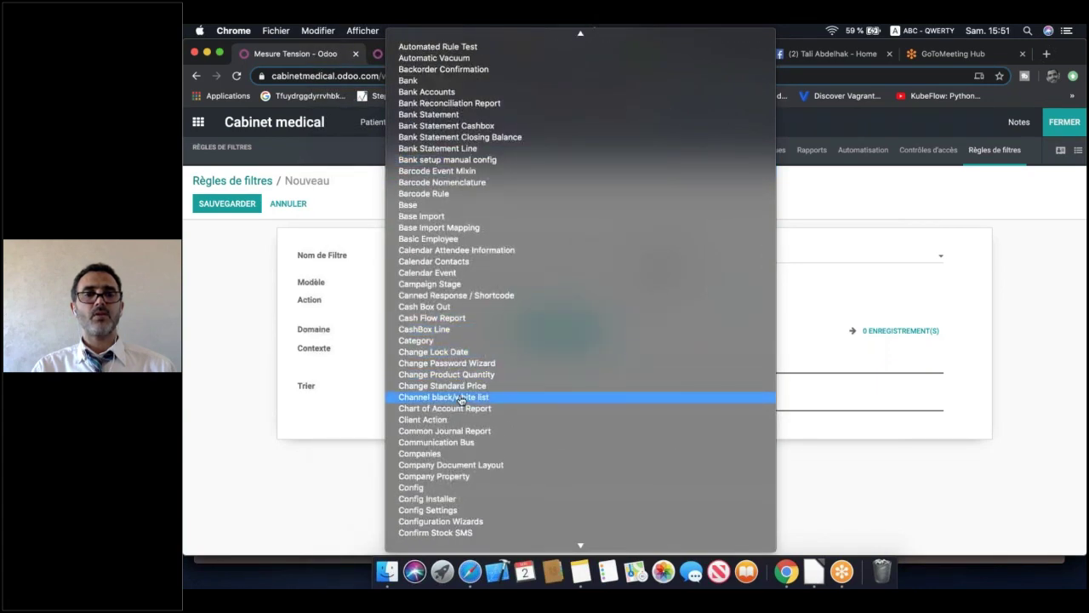
{"action": "scroll", "coordinate": [458, 455], "scroll_direction": "down", "scroll_amount": 1}
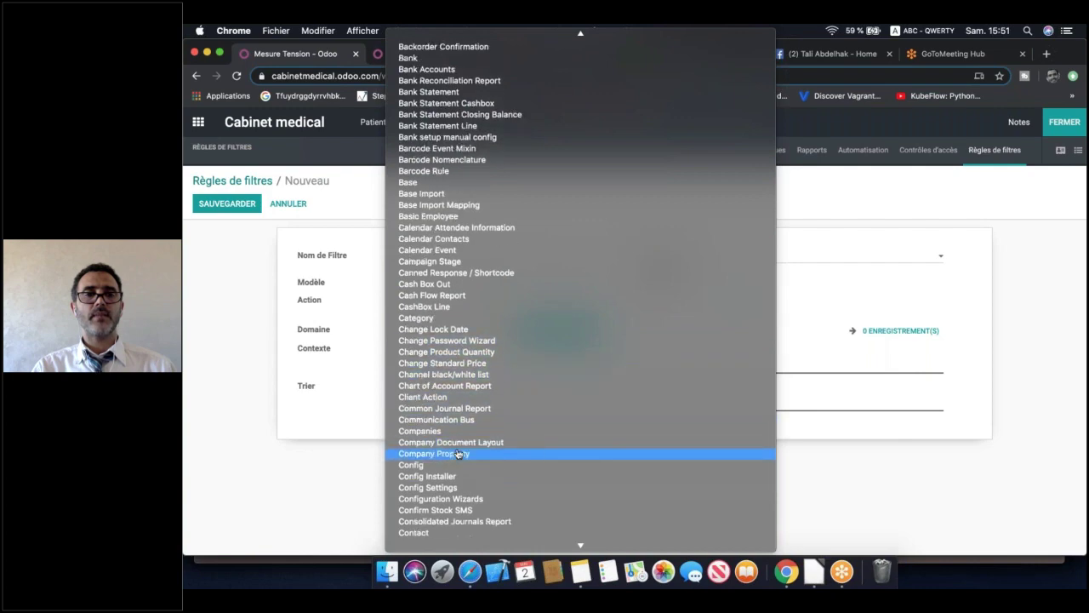
{"action": "scroll", "coordinate": [458, 455], "scroll_direction": "down", "scroll_amount": 6}
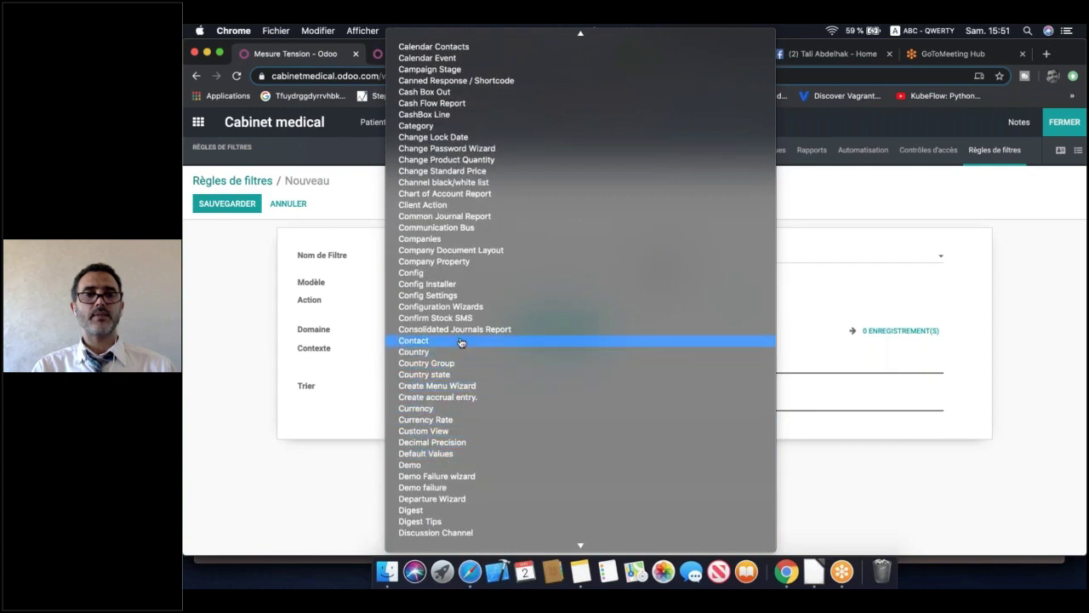
{"action": "left_click", "coordinate": [461, 342]}
Name the filter rule "Patient" and make it a default filter
{"action": "left_click", "coordinate": [481, 254]}
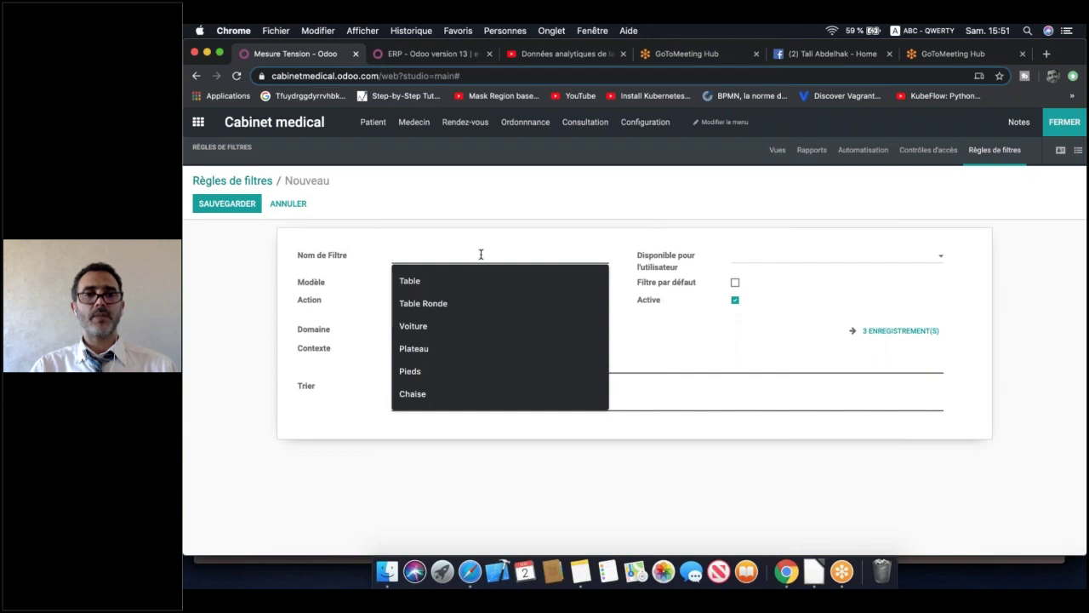
{"action": "type", "text": "Patient"}
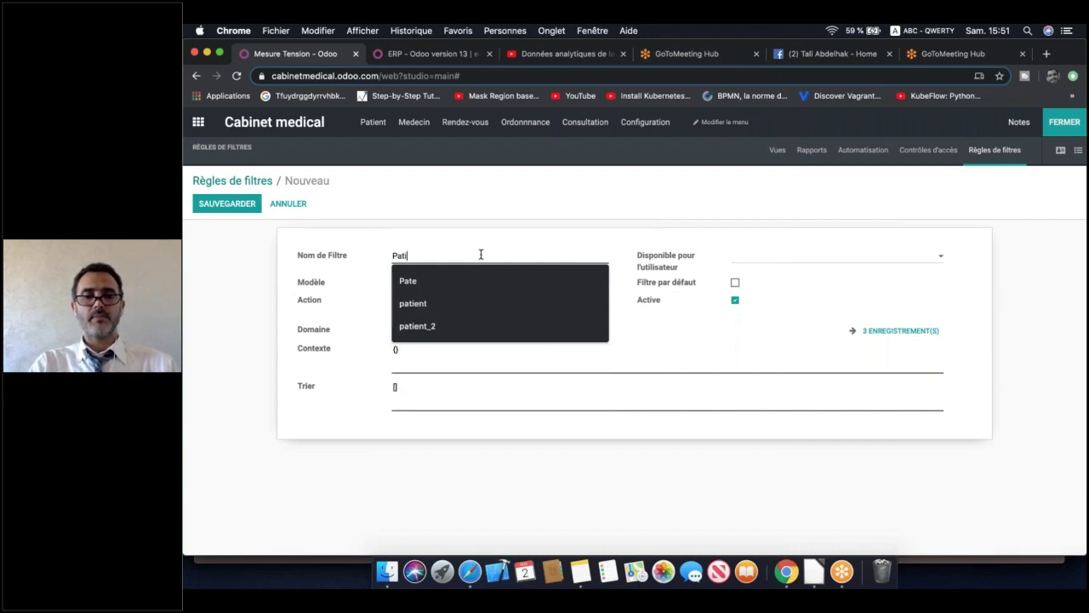
{"action": "left_click", "coordinate": [500, 242]}
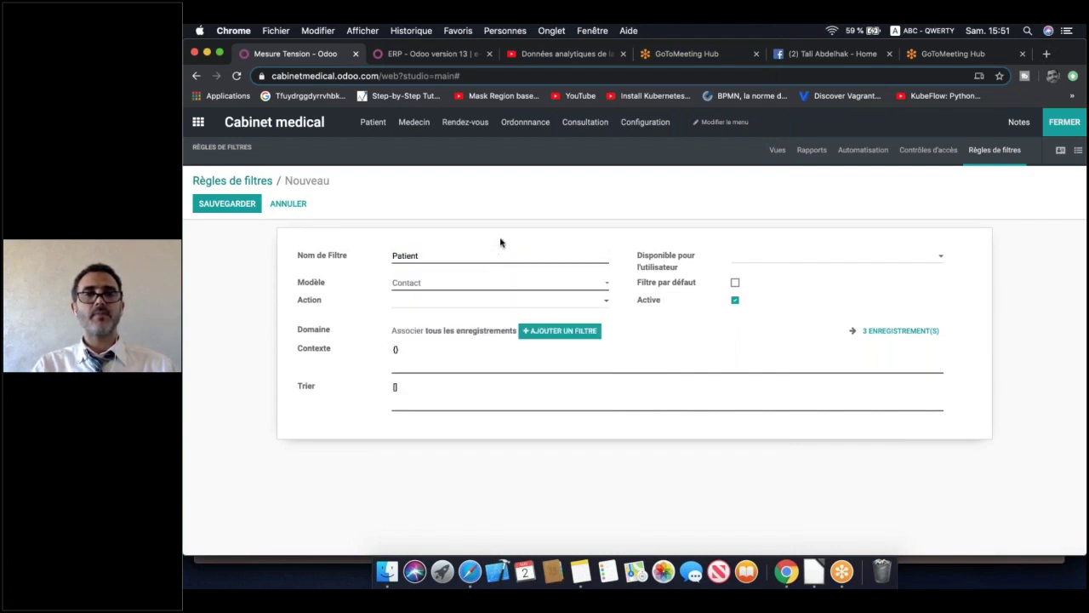
Add a domain condition to the Patient filter and open the field choice for that condition
{"action": "left_click", "coordinate": [568, 331]}
{"action": "left_click", "coordinate": [519, 347]}
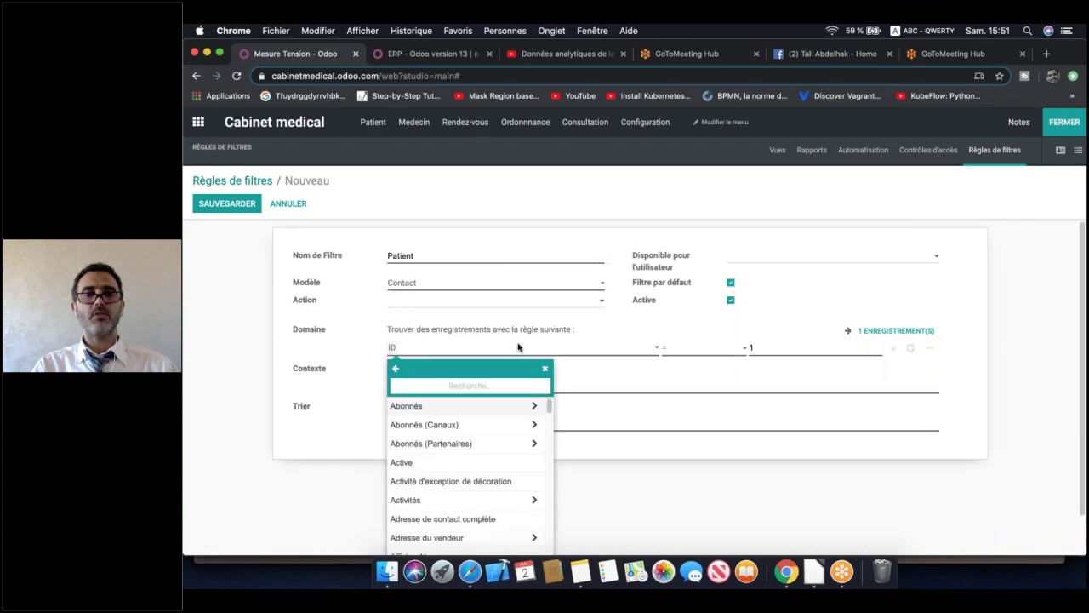
{"action": "type", "text": "est"}
{"action": "left_click", "coordinate": [479, 405]}
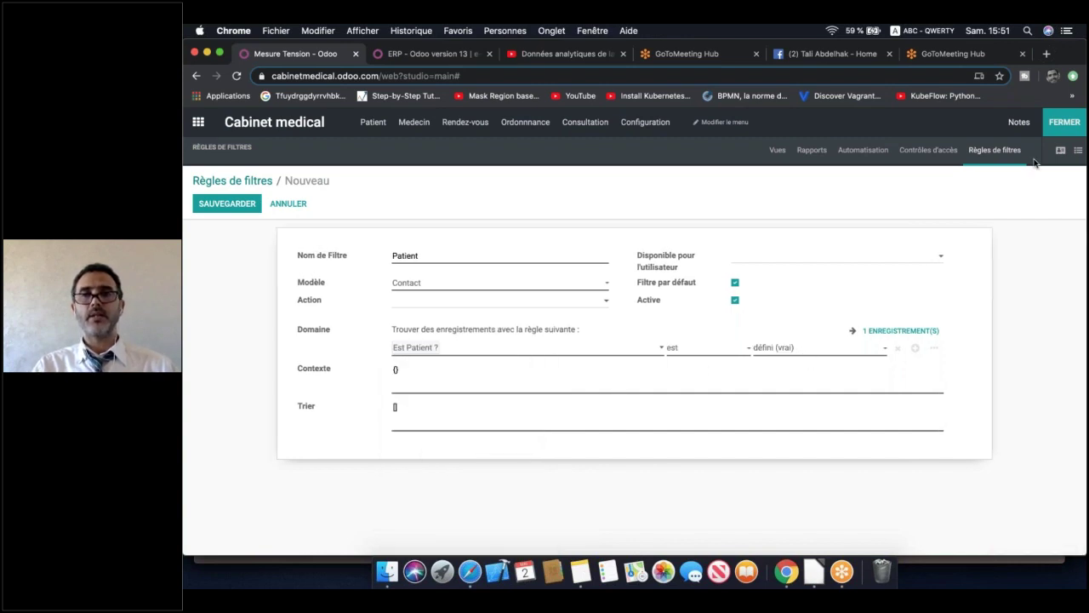
{"action": "left_click", "coordinate": [1062, 123]}
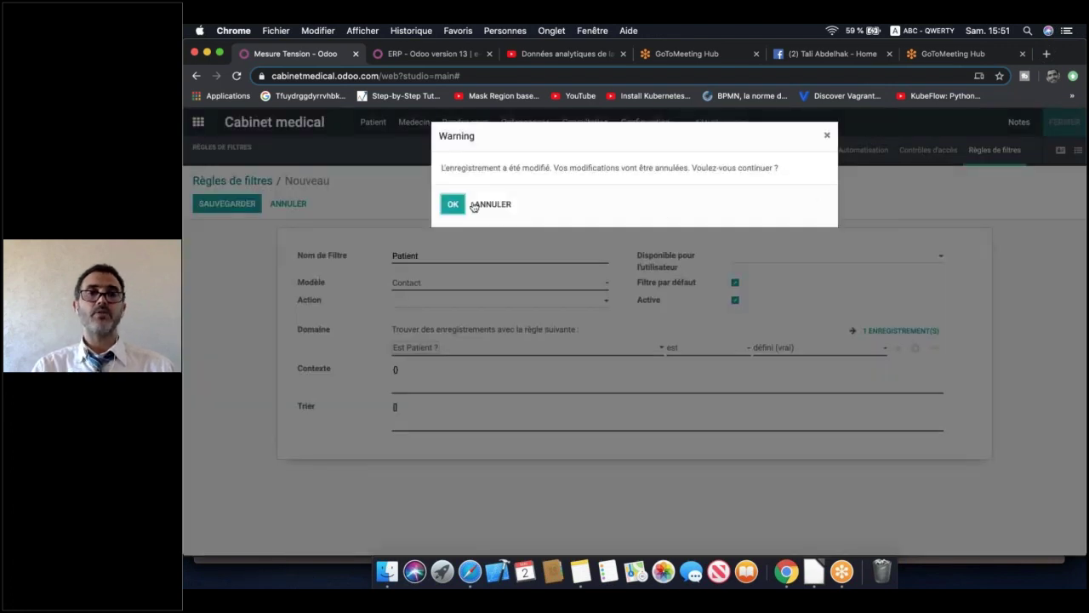
{"action": "left_click", "coordinate": [452, 206]}
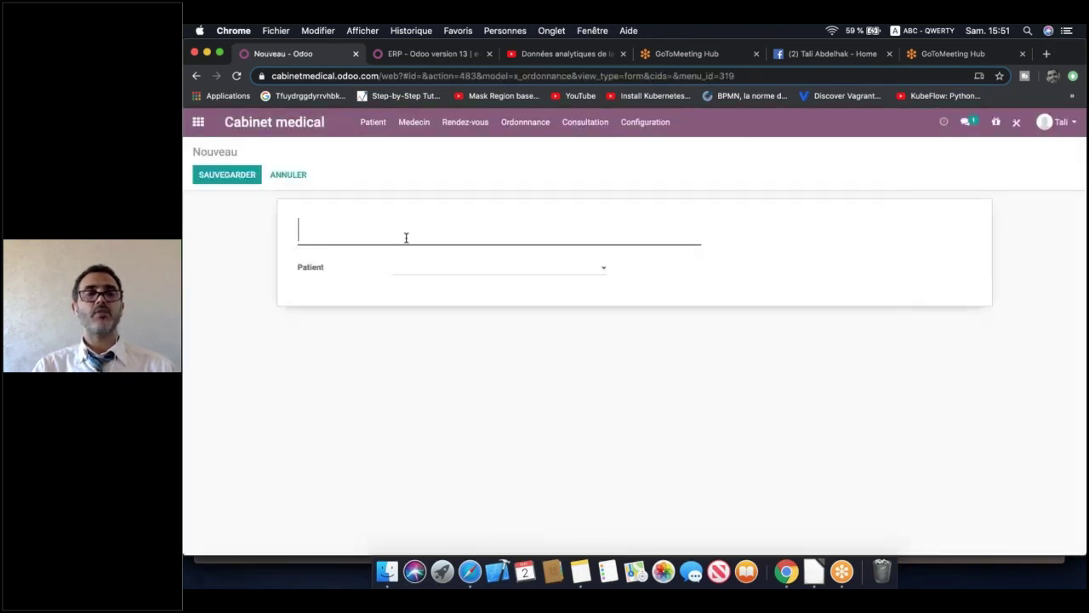
Check which contacts the Patient field offers in the new ordonnance form
{"action": "left_click", "coordinate": [332, 235]}
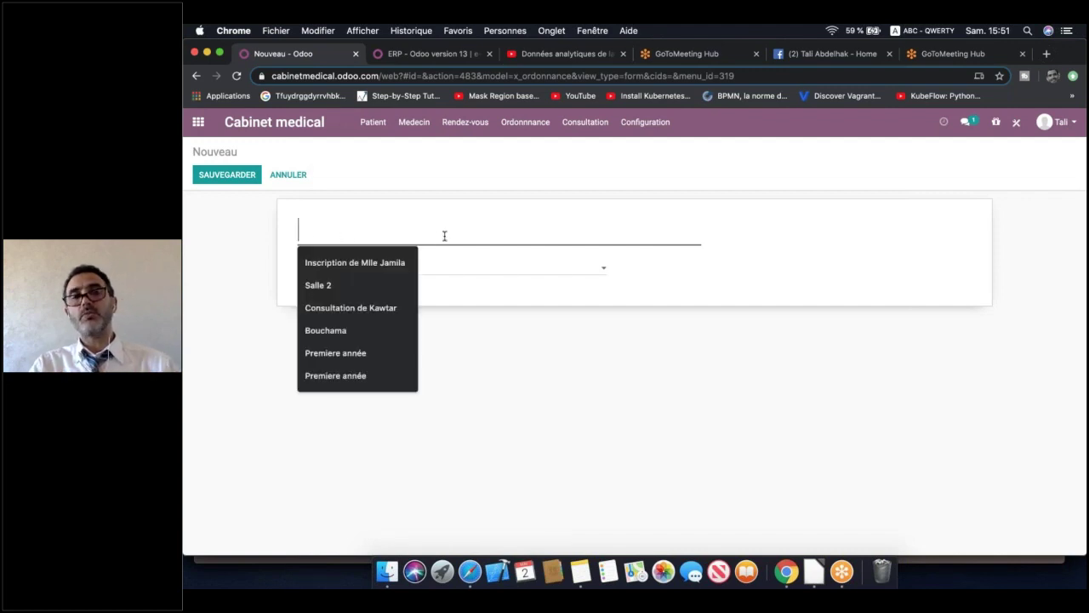
{"action": "left_click", "coordinate": [638, 296]}
{"action": "left_click", "coordinate": [602, 273]}
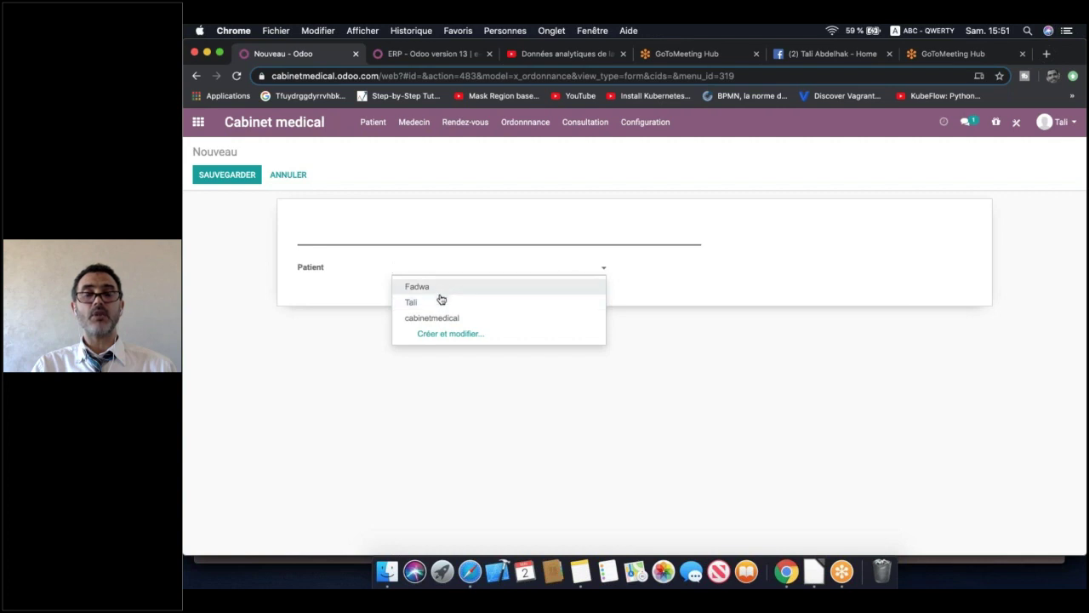
{"action": "left_click", "coordinate": [700, 280]}
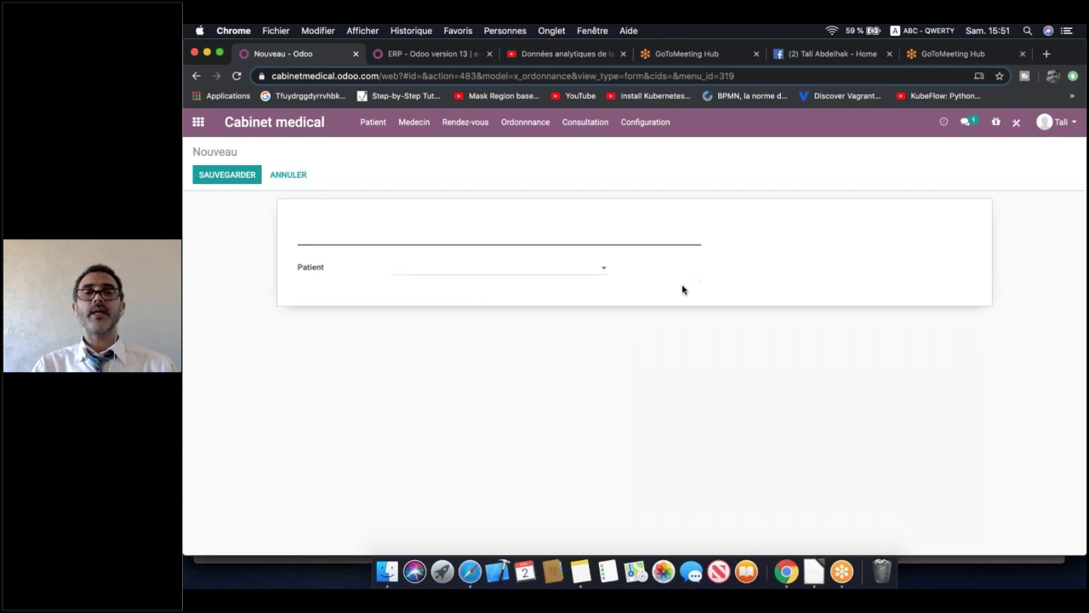
Open the ordonnance form in Studio and add a Many2many field related to medicament in the column beside Patient
{"action": "left_click", "coordinate": [1016, 122]}
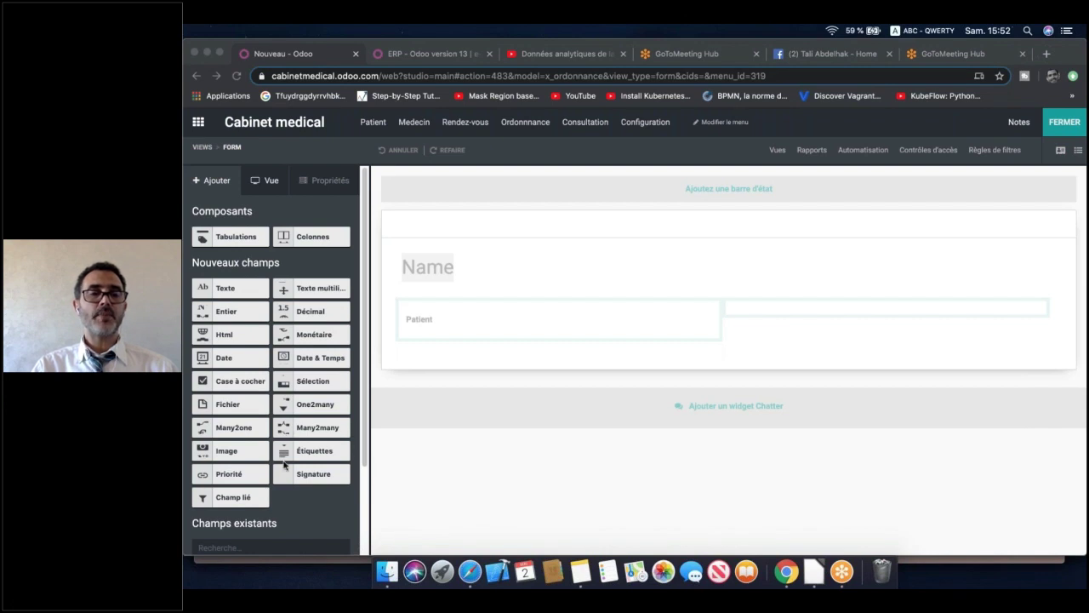
{"action": "left_click", "coordinate": [280, 428]}
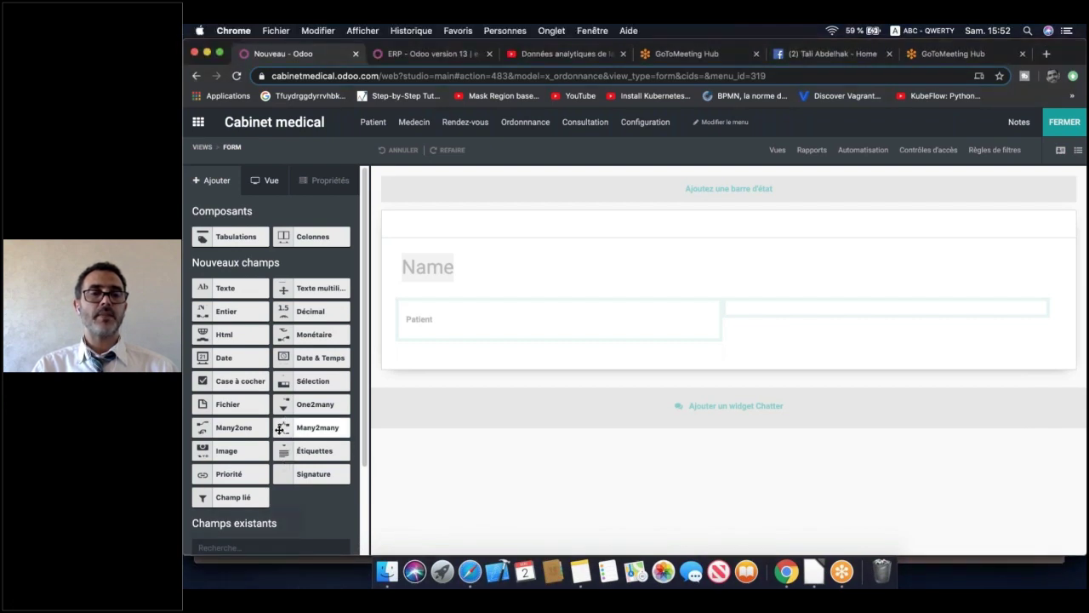
{"action": "left_click_drag", "start_coordinate": [422, 379], "coordinate": [760, 332]}
{"action": "left_click", "coordinate": [651, 207]}
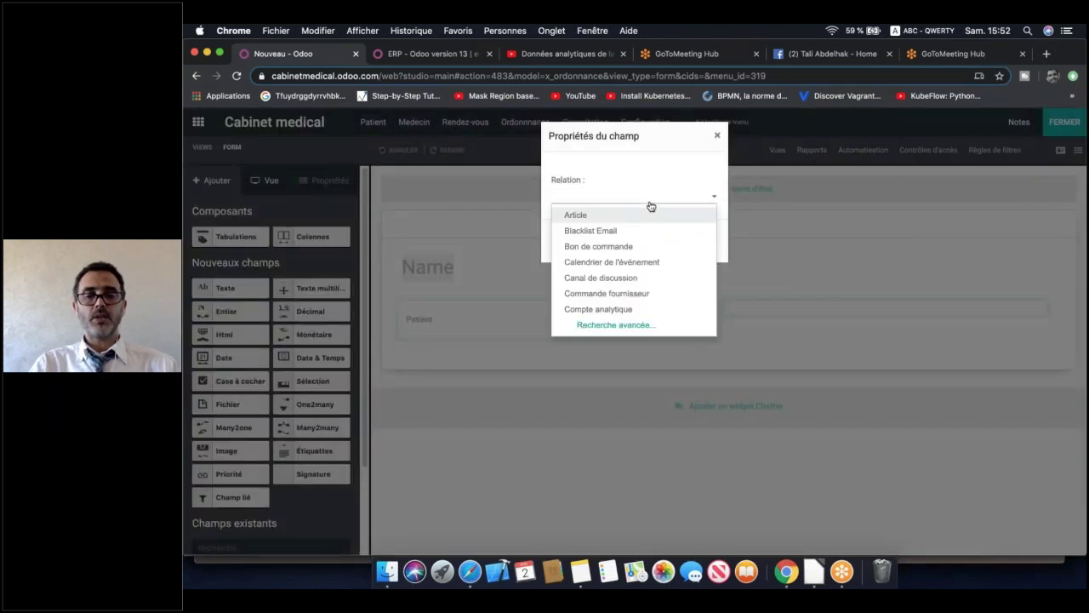
{"action": "type", "text": "medi"}
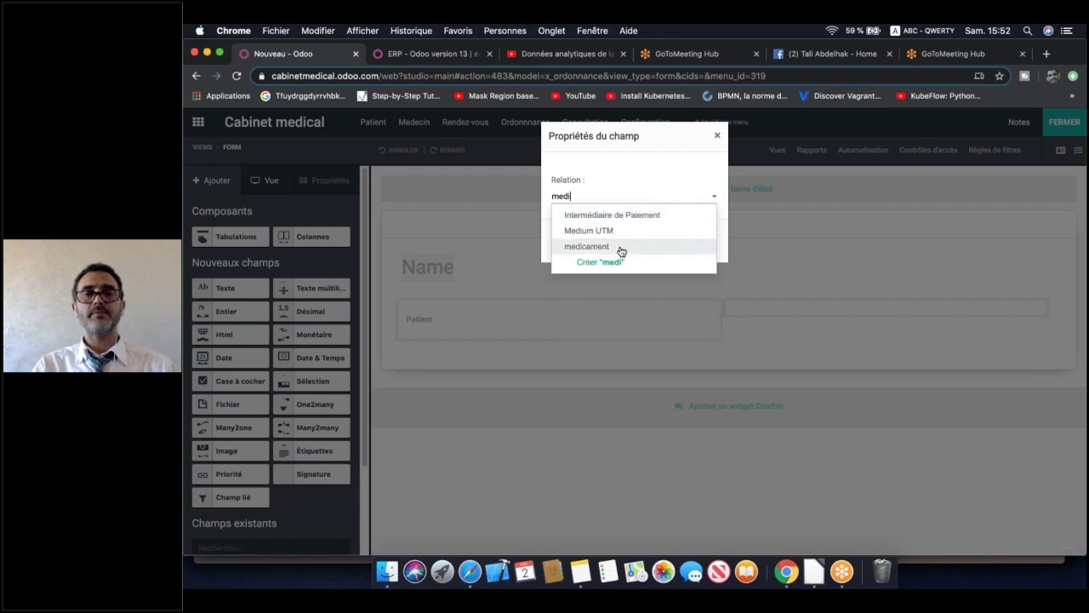
{"action": "left_click", "coordinate": [621, 246]}
{"action": "left_click", "coordinate": [579, 244]}
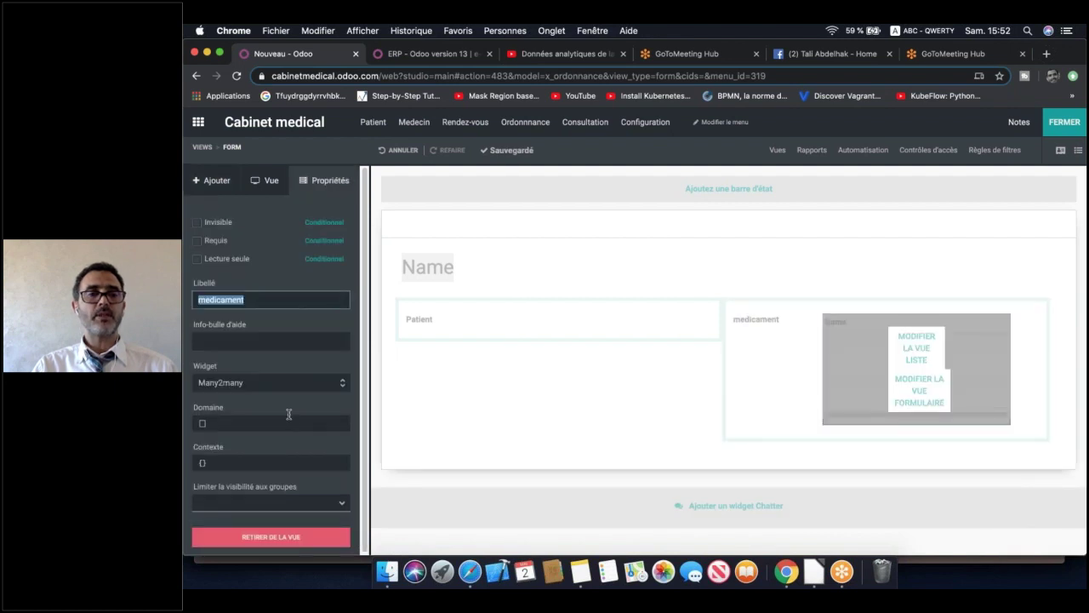
Change the medicament field's widget to Étiquettes
{"action": "left_click", "coordinate": [293, 384]}
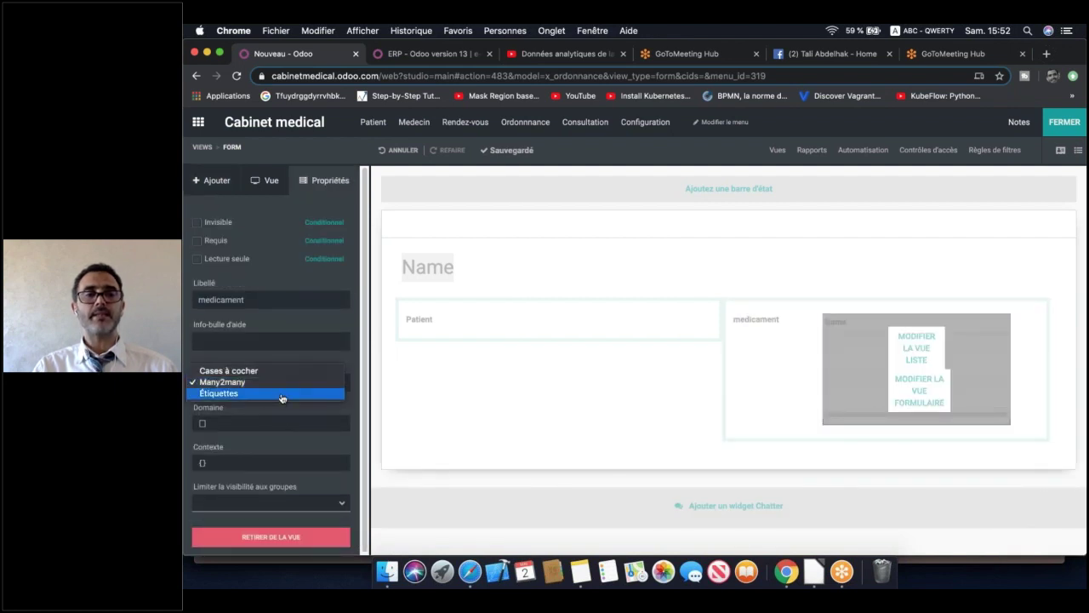
{"action": "left_click", "coordinate": [281, 394]}
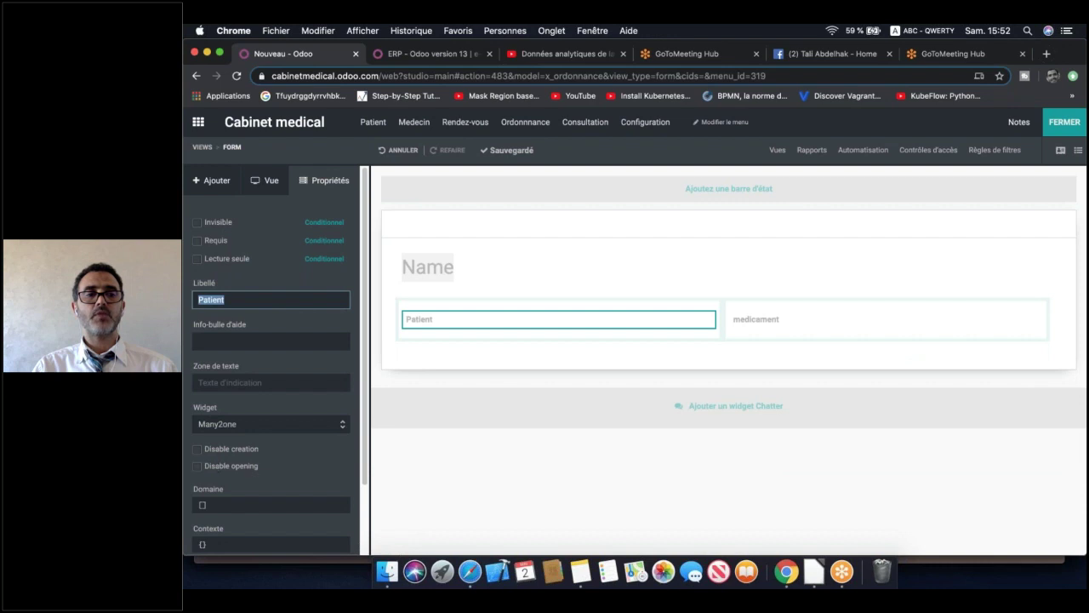
{"action": "scroll", "coordinate": [212, 470], "scroll_direction": "down", "scroll_amount": 2}
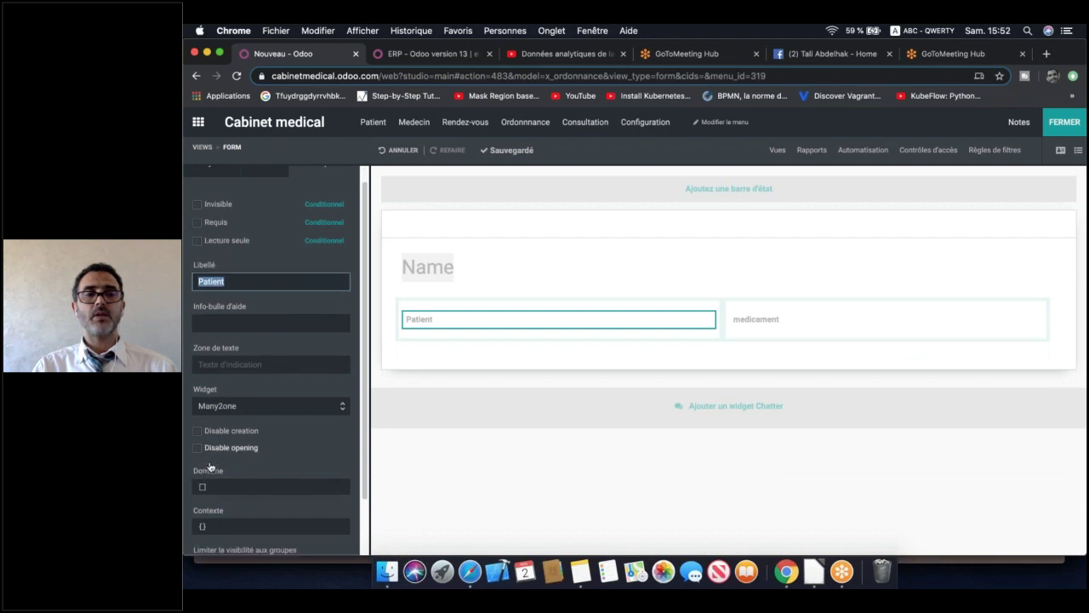
Relabel the medicament field as "Medicament" and enable Use colors for it
{"action": "left_click", "coordinate": [799, 319]}
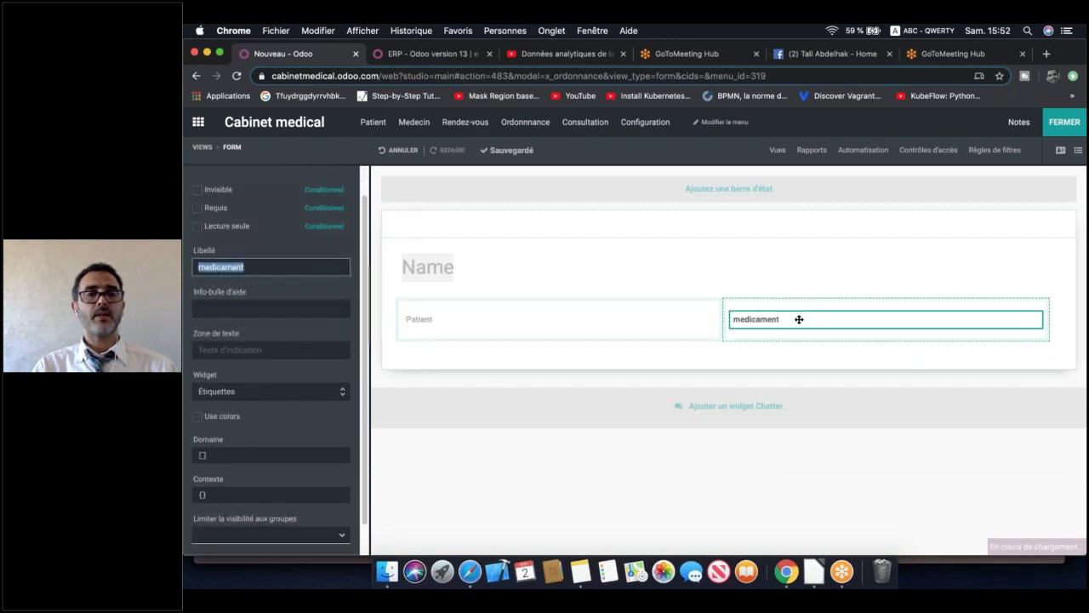
{"action": "left_click", "coordinate": [250, 265]}
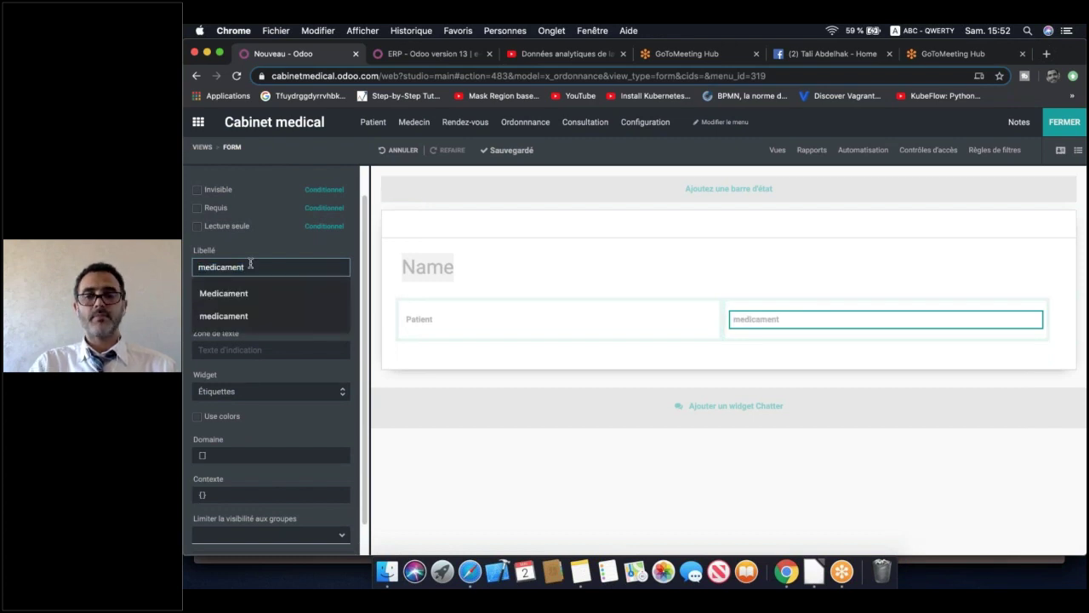
{"action": "key", "text": "BackSpace"}
{"action": "type", "text": "M"}
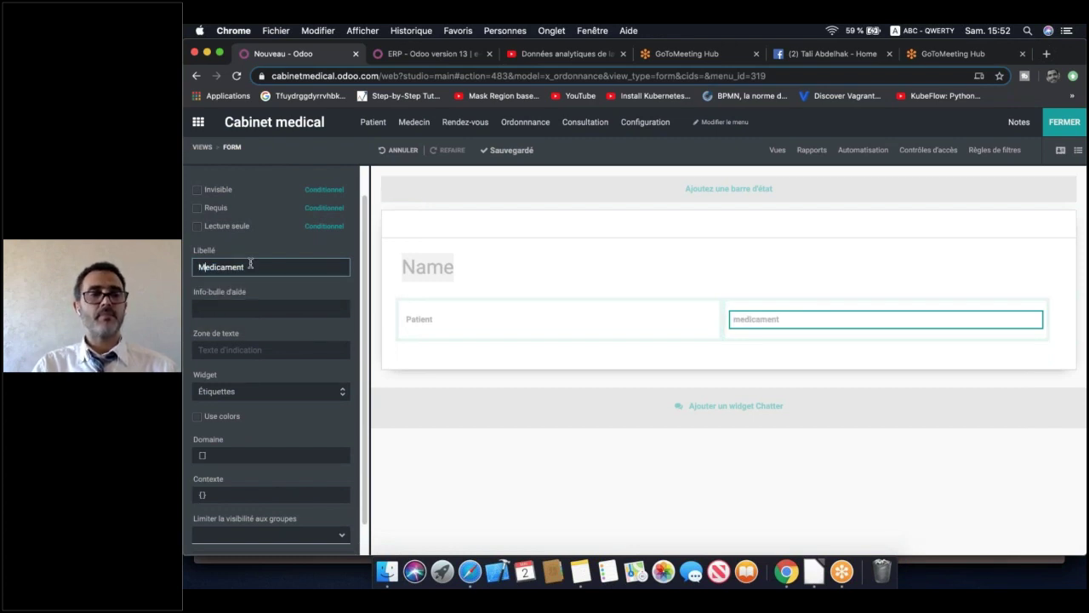
{"action": "left_click", "coordinate": [778, 319]}
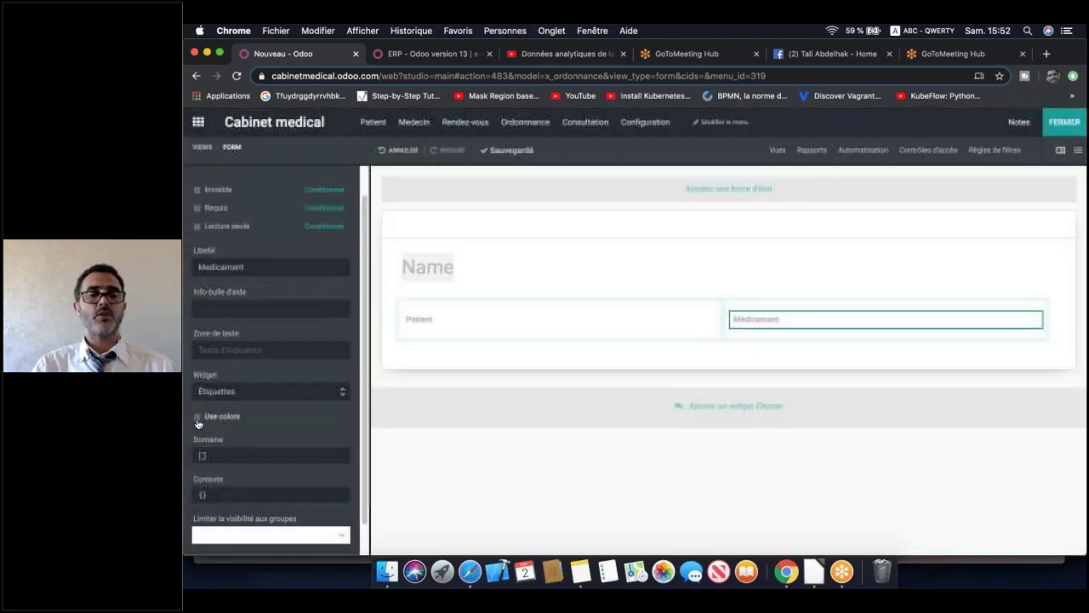
{"action": "left_click", "coordinate": [196, 416]}
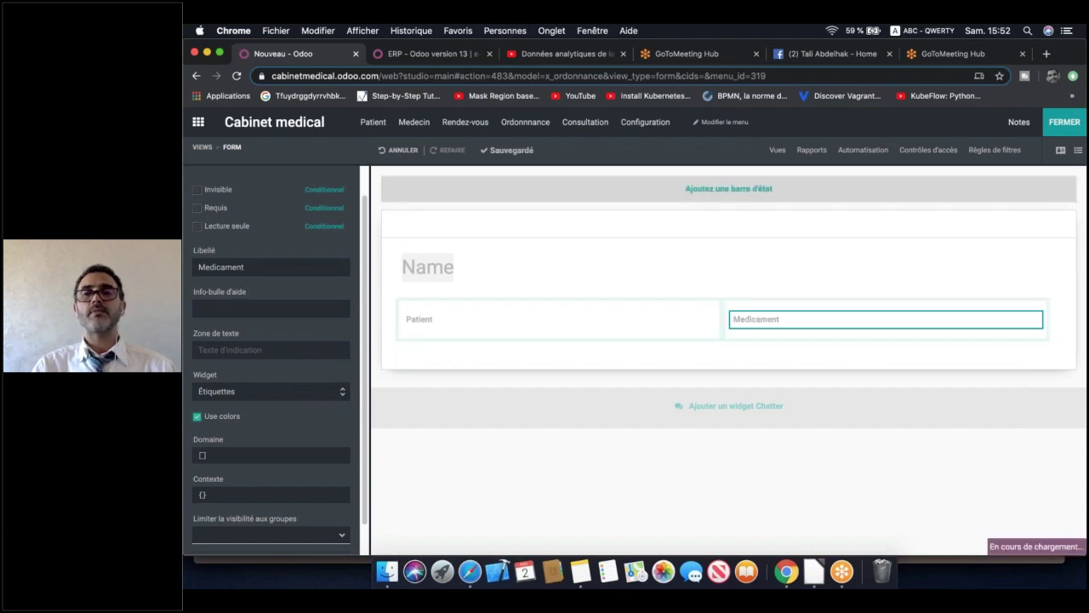
Go to the filter rules and remove the ordonnance model restriction to list the rules of all models
{"action": "left_click", "coordinate": [465, 319]}
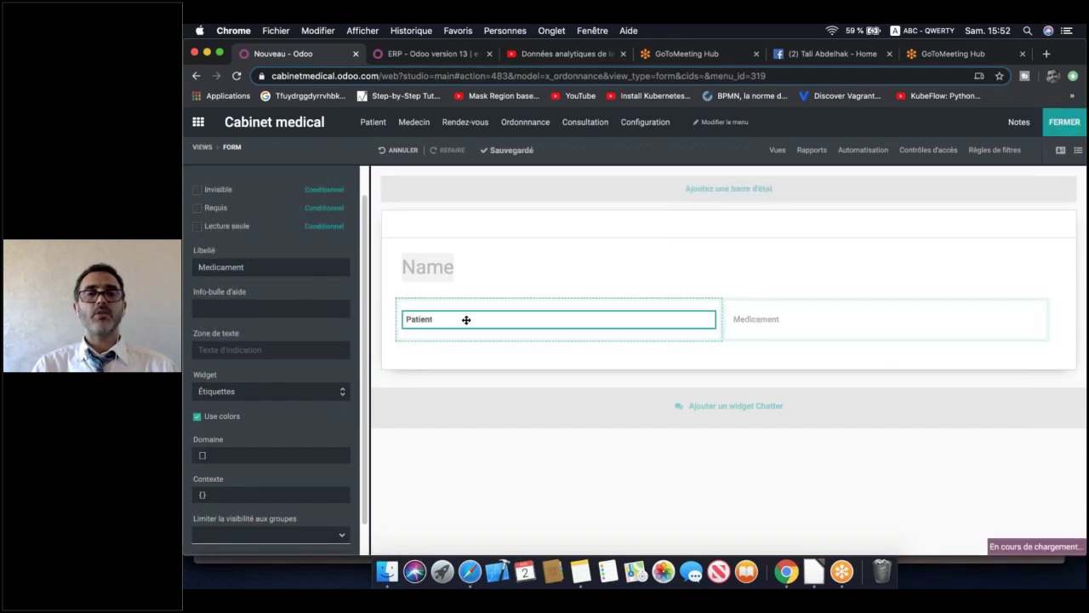
{"action": "left_click", "coordinate": [990, 153]}
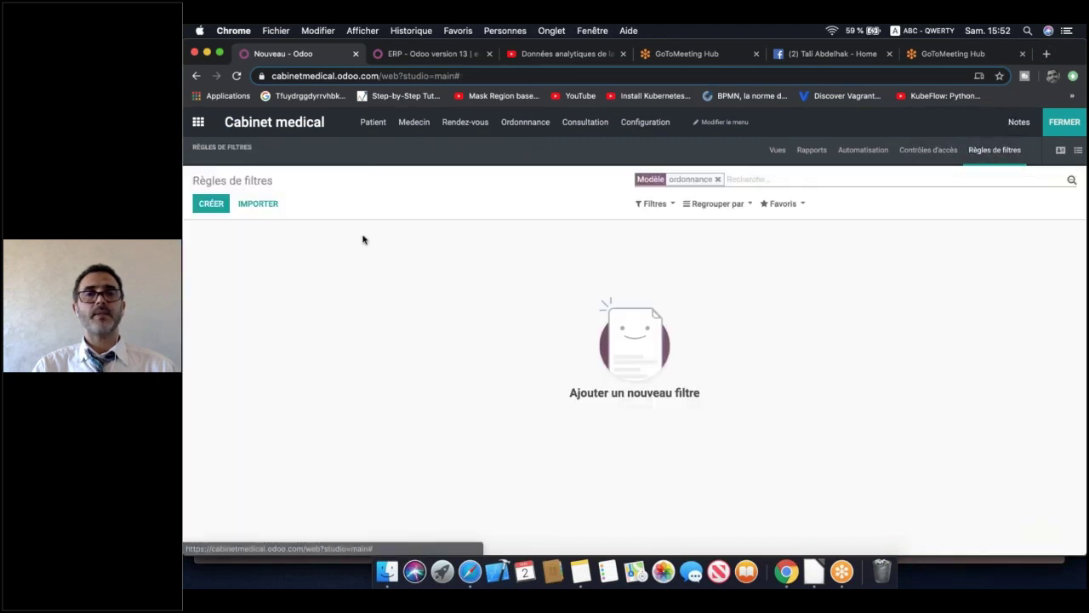
{"action": "left_click", "coordinate": [219, 206]}
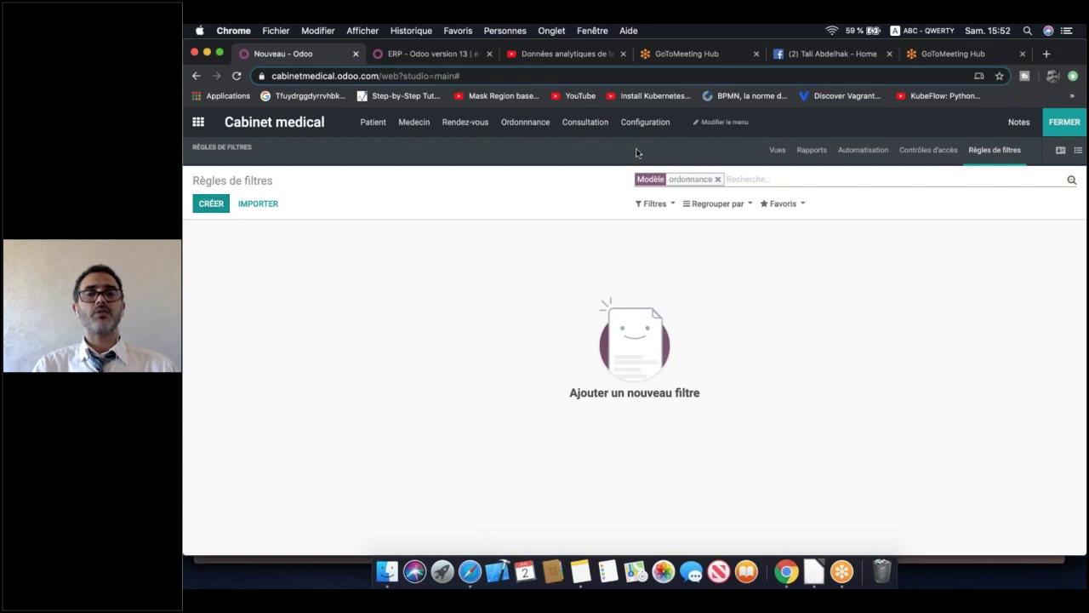
{"action": "left_click", "coordinate": [719, 179]}
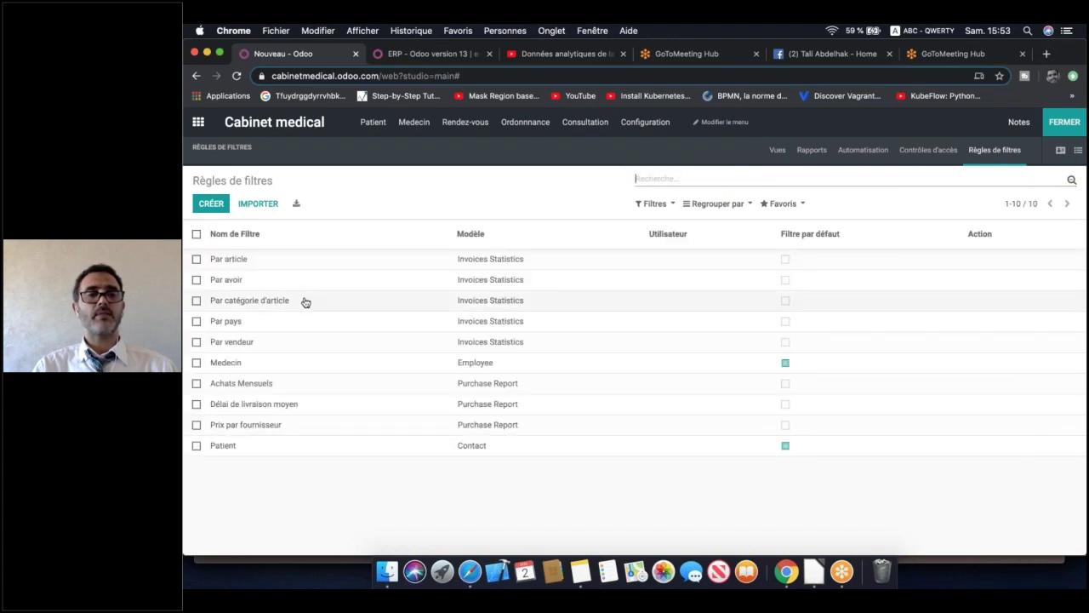
Examine the domain conditions of the Patient filter rule, including in edit mode, and return to the rules list
{"action": "left_click", "coordinate": [270, 449]}
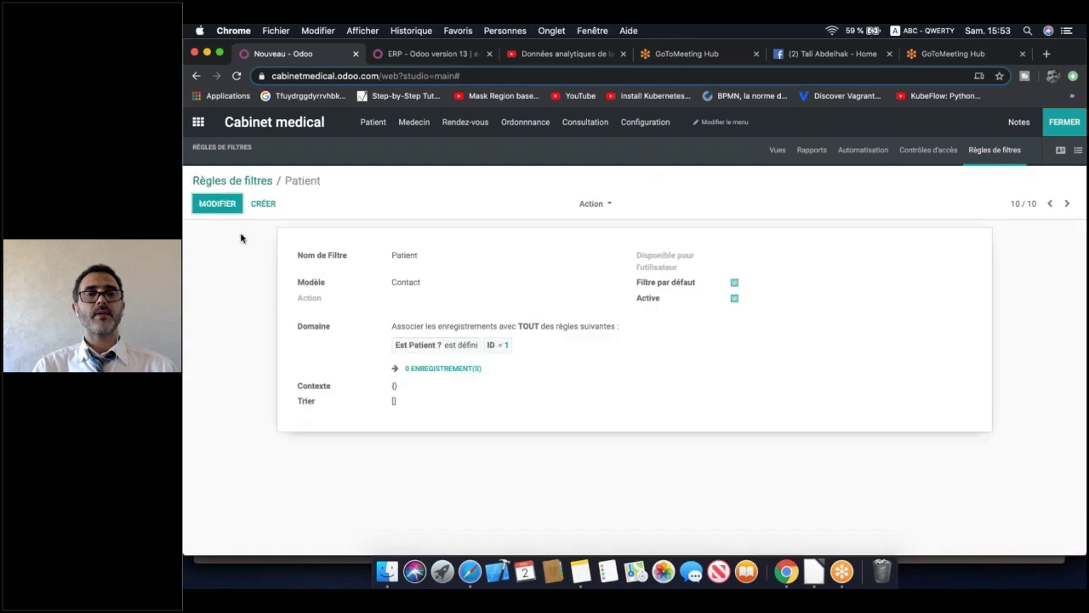
{"action": "left_click", "coordinate": [224, 203]}
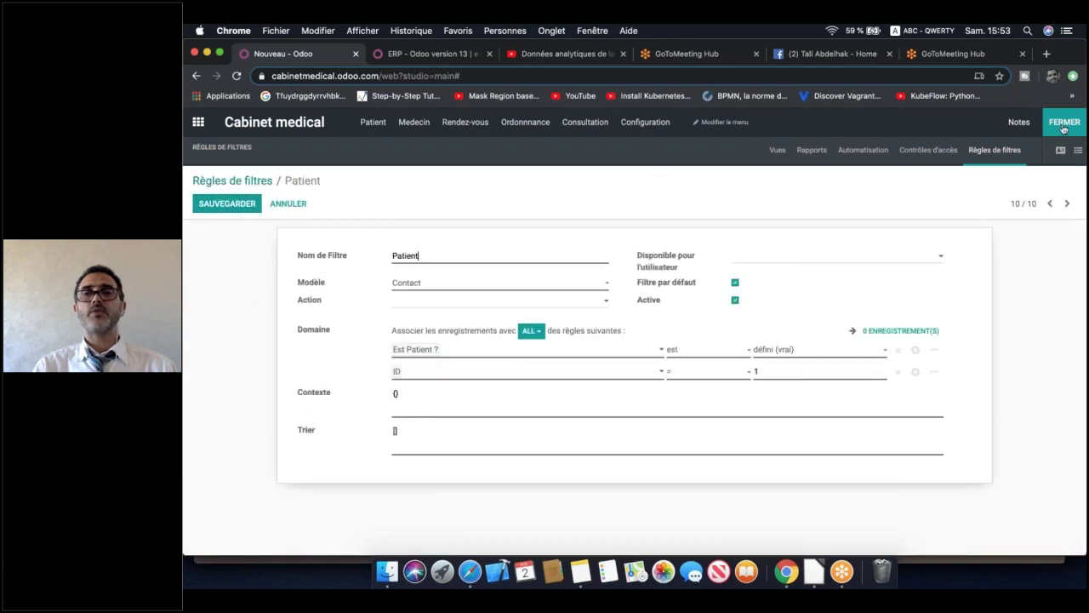
{"action": "left_click", "coordinate": [266, 183]}
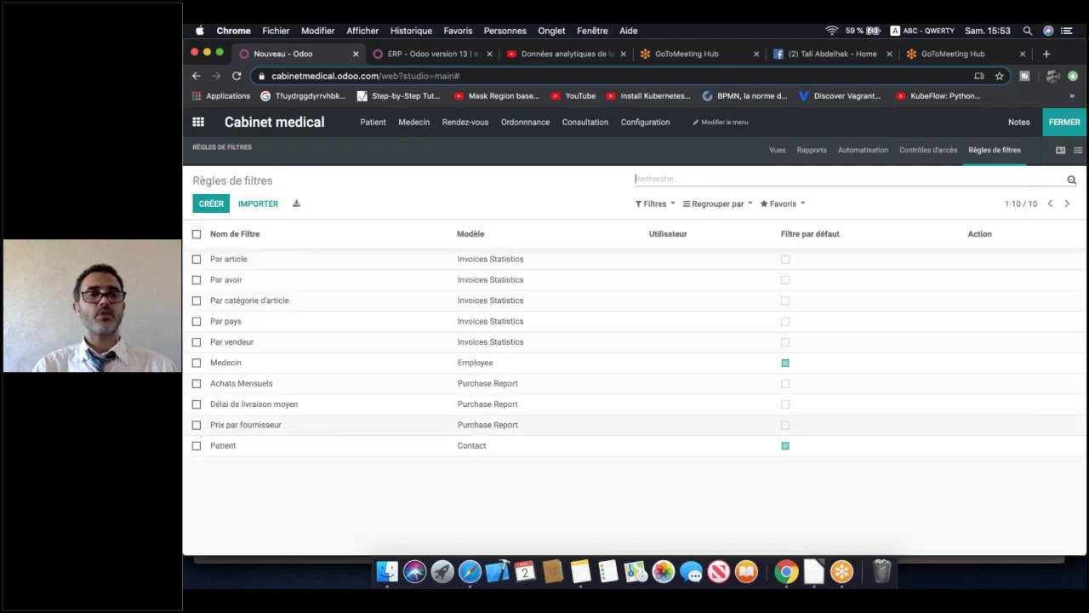
Delete the Patient filter rule defined on the Contact model
{"action": "left_click", "coordinate": [197, 446]}
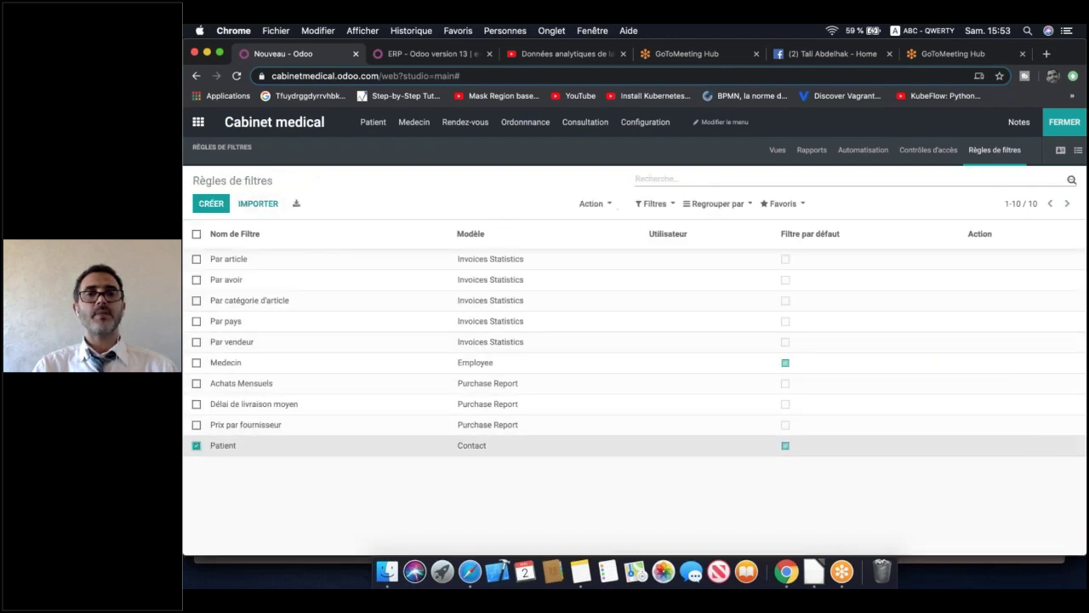
{"action": "left_click", "coordinate": [605, 206]}
{"action": "left_click", "coordinate": [611, 270]}
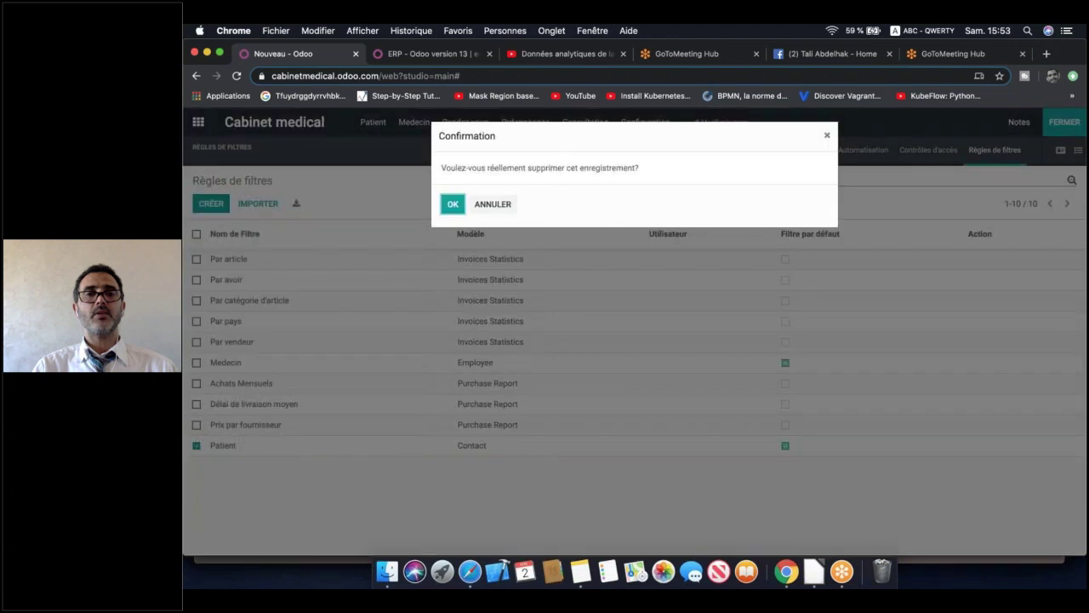
{"action": "left_click", "coordinate": [456, 206]}
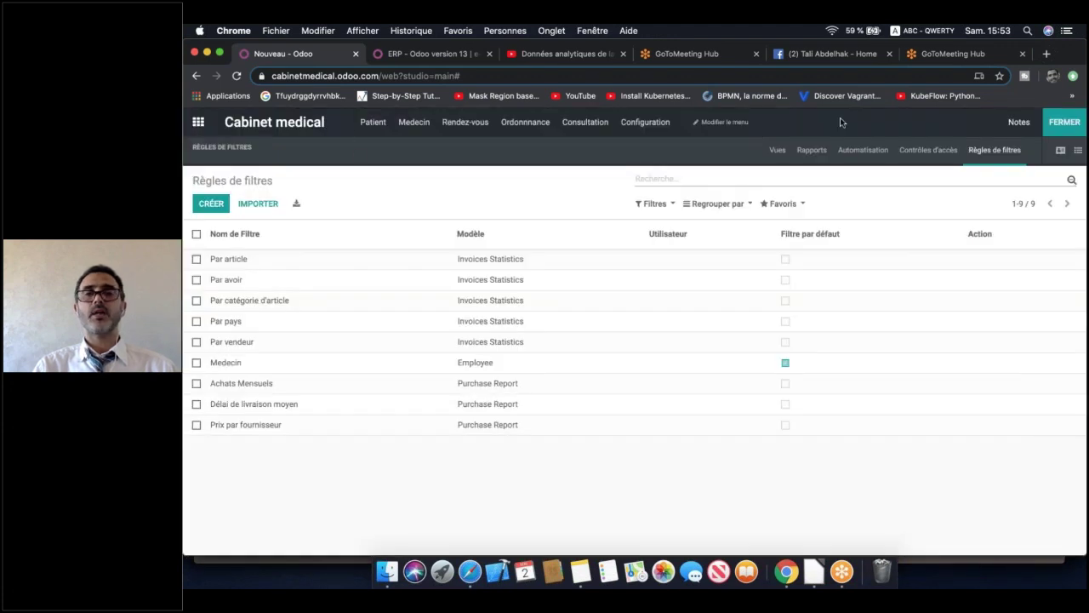
Limit the ordonnance form's Patient field with a domain where Est Patient ? is set (vrai), and leave form customization
{"action": "left_click", "coordinate": [777, 151]}
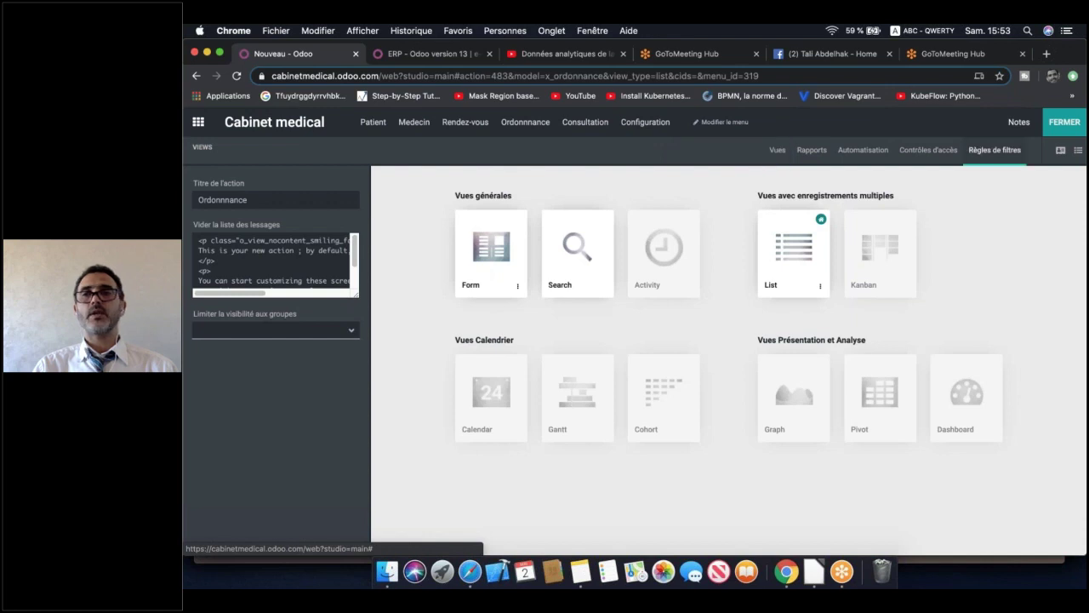
{"action": "left_click", "coordinate": [1059, 150]}
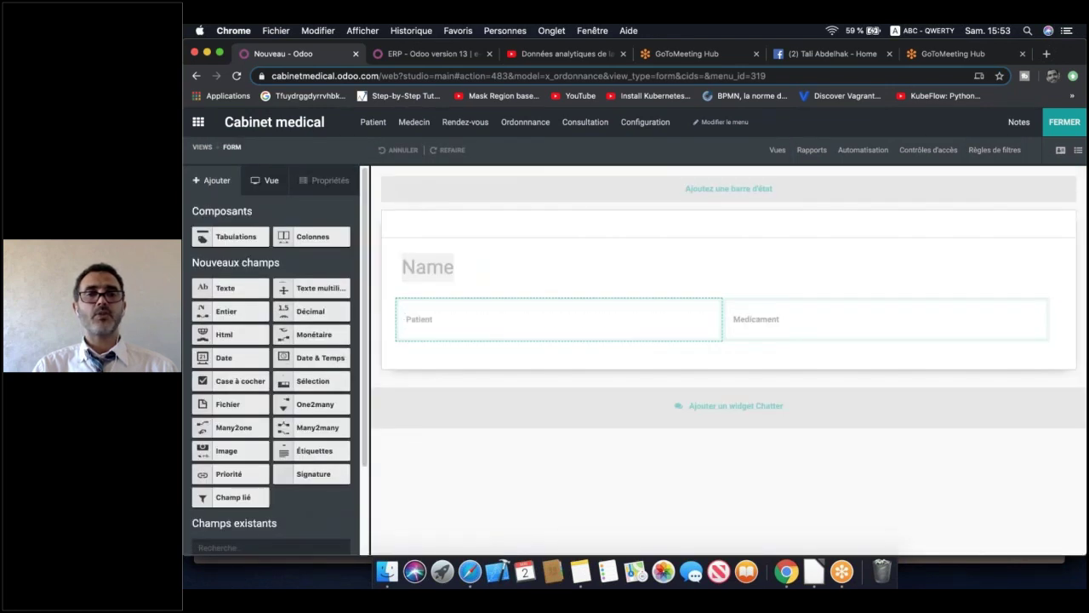
{"action": "left_click", "coordinate": [499, 333]}
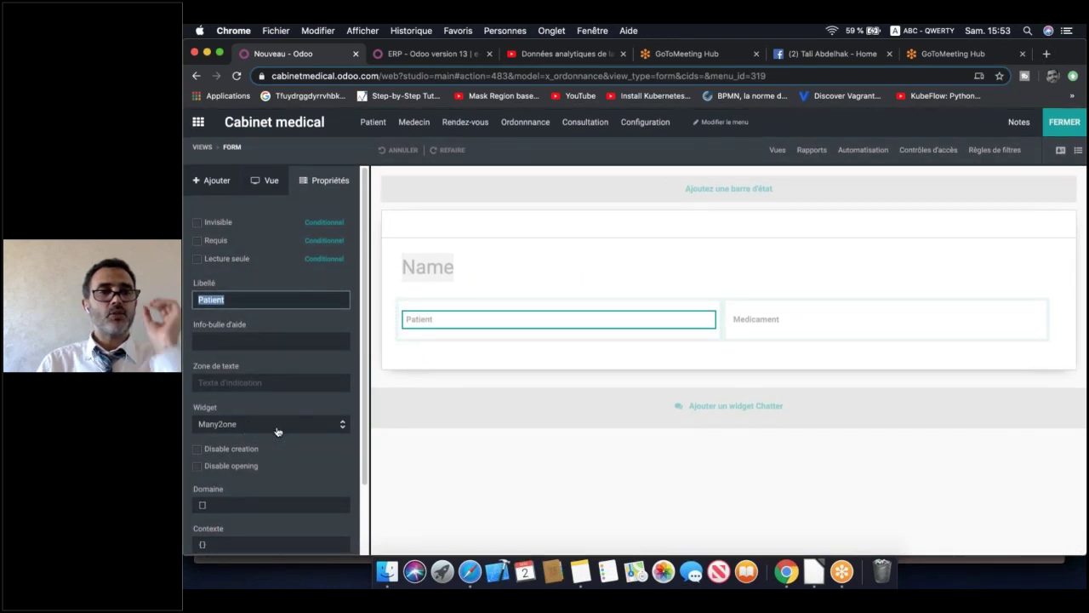
{"action": "left_click", "coordinate": [235, 505]}
{"action": "left_click", "coordinate": [506, 169]}
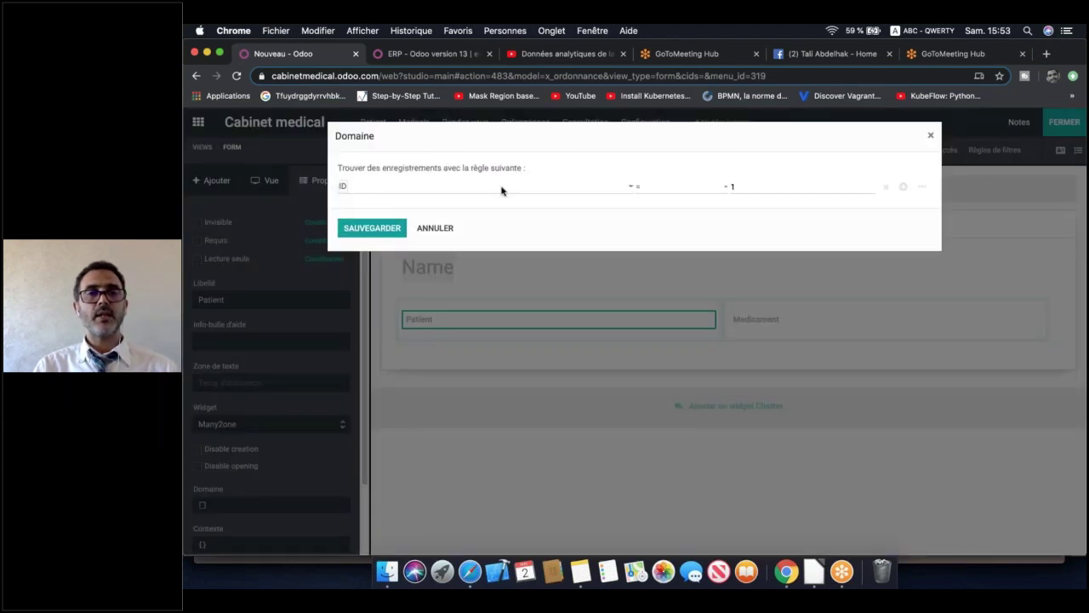
{"action": "left_click", "coordinate": [502, 188]}
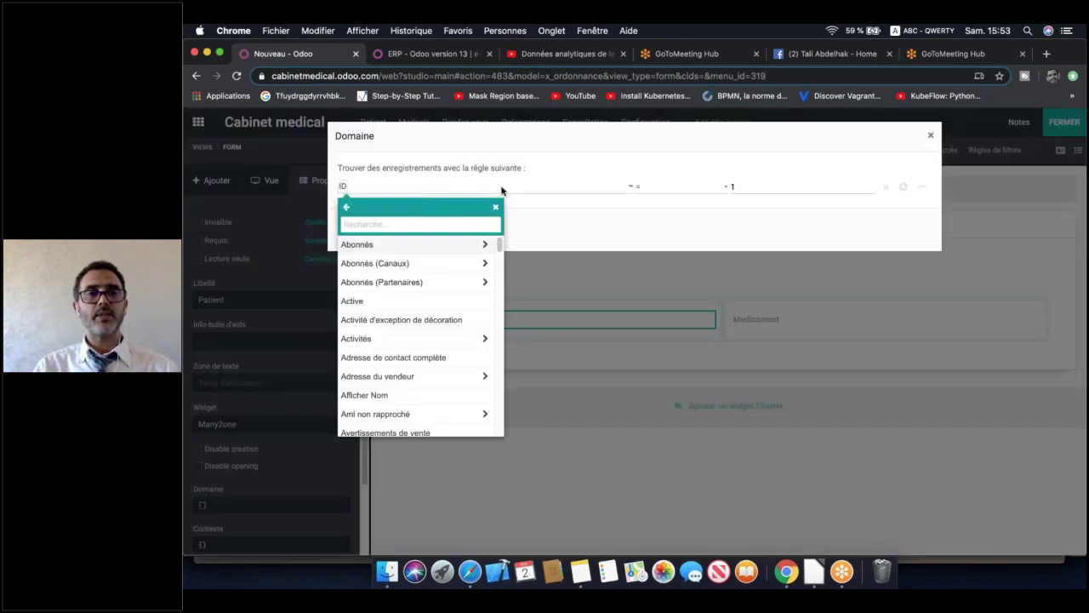
{"action": "type", "text": "est"}
{"action": "left_click", "coordinate": [450, 245]}
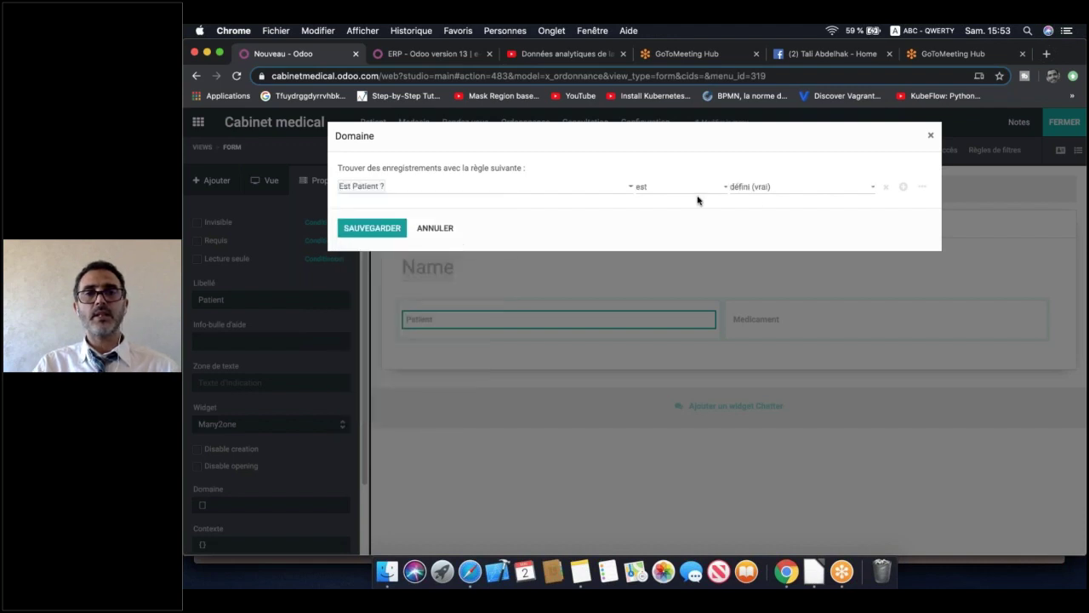
{"action": "left_click", "coordinate": [375, 236]}
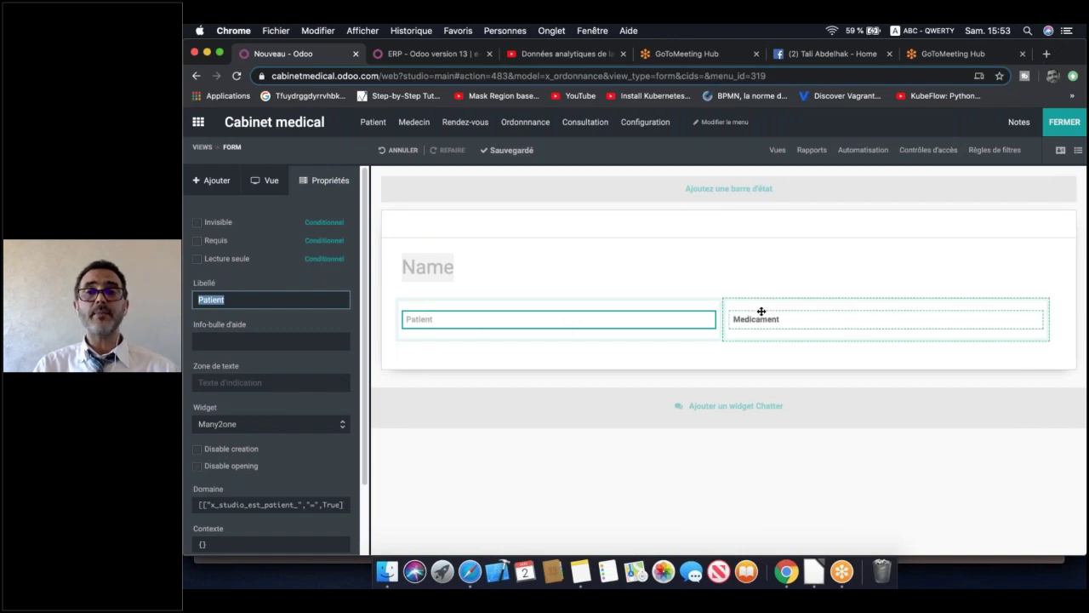
{"action": "left_click", "coordinate": [1064, 121]}
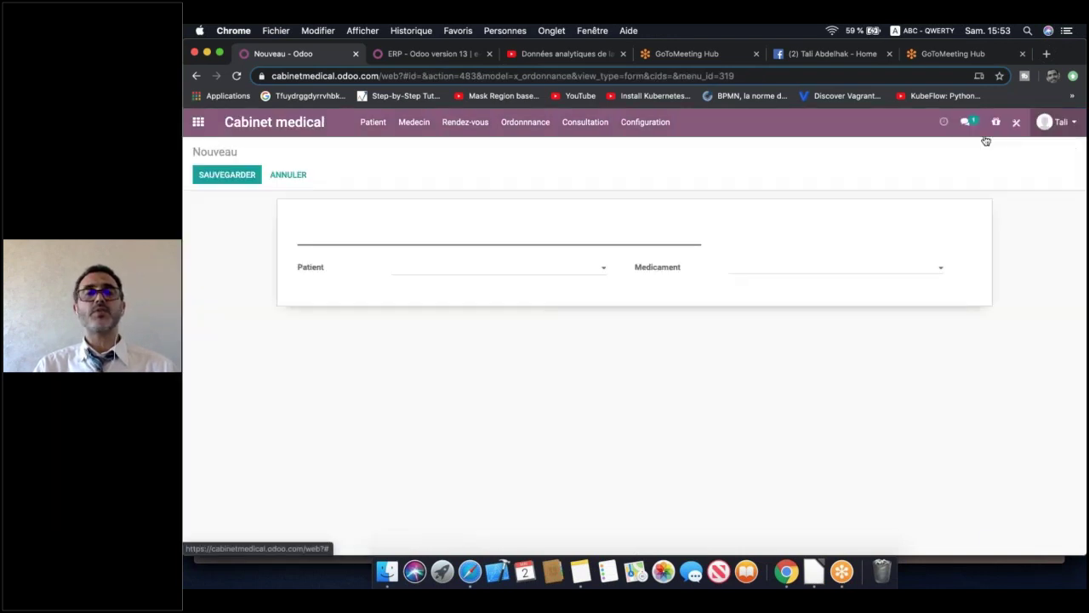
Title the new ordonnance "Ordonnance" followed by the patient's first name and select that patient in the Patient field
{"action": "left_click", "coordinate": [436, 233]}
{"action": "type", "text": "Ordonna"}
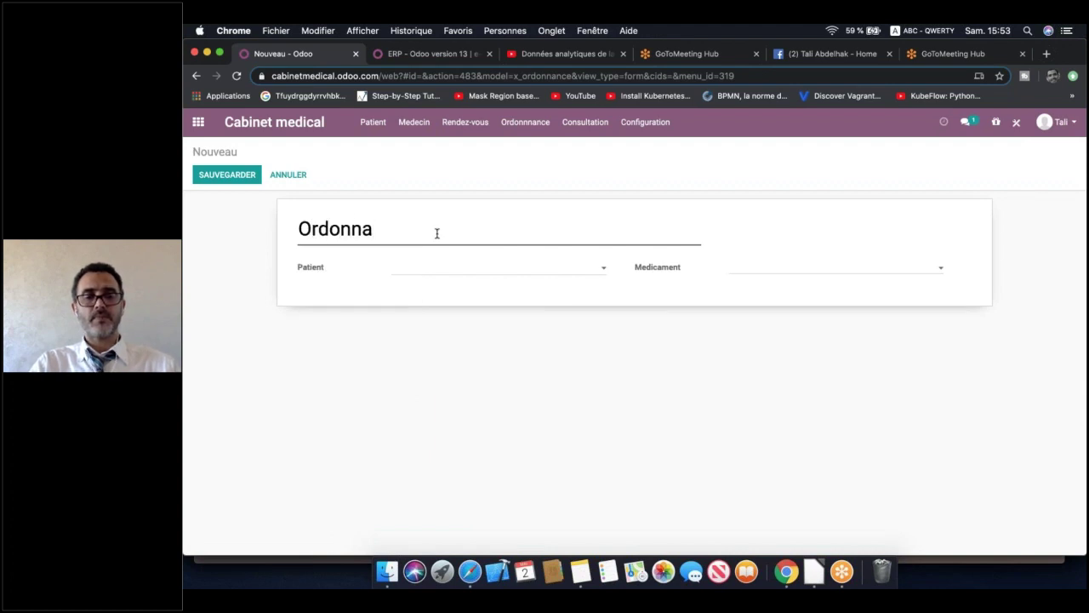
{"action": "type", "text": "nce M"}
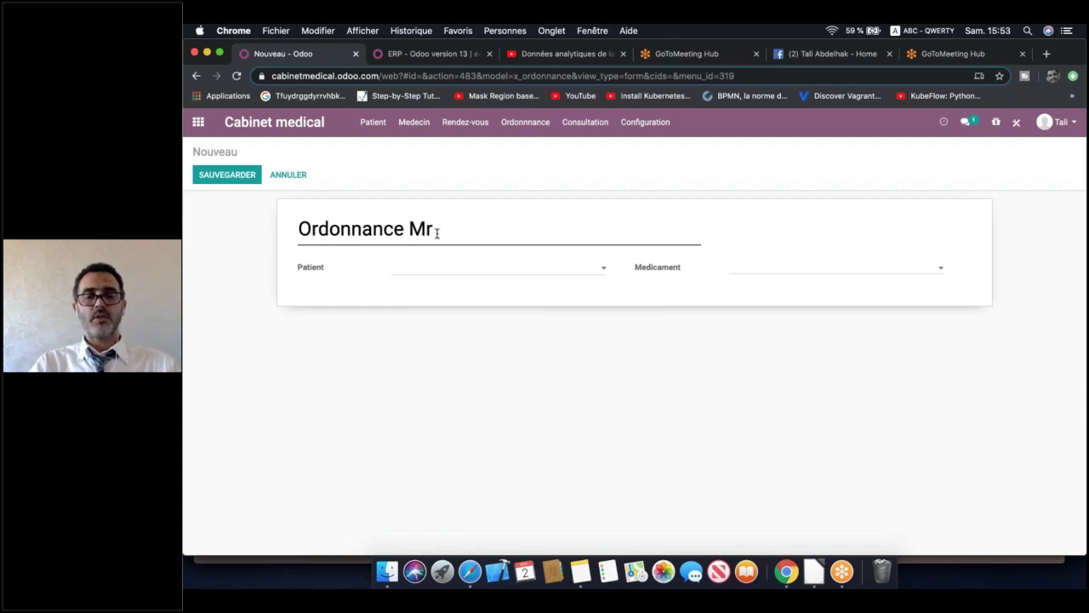
{"action": "key", "text": "BackSpace"}
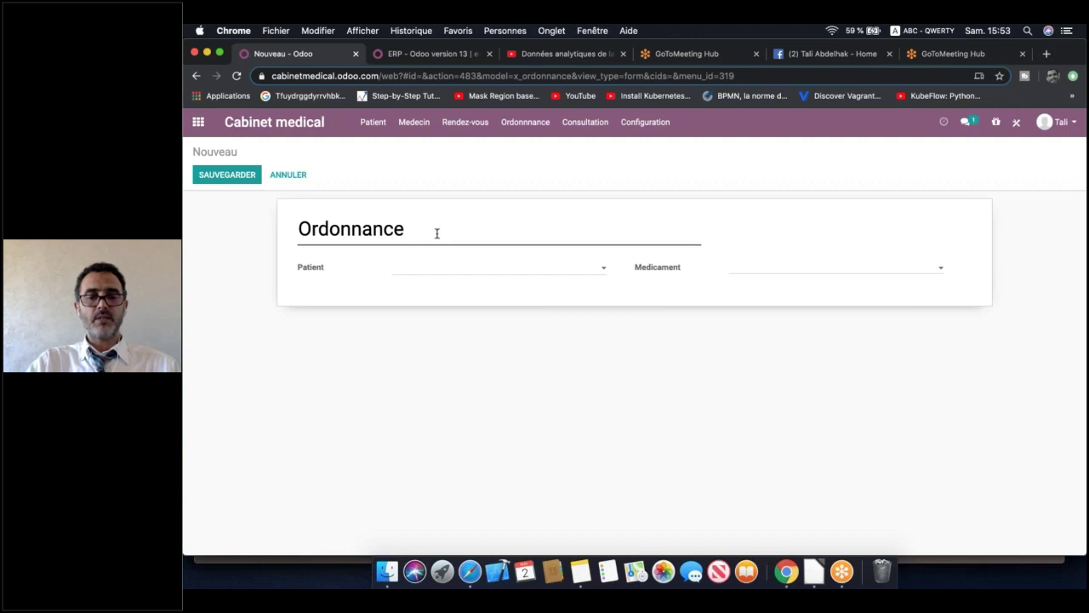
{"action": "type", "text": "Fadwa"}
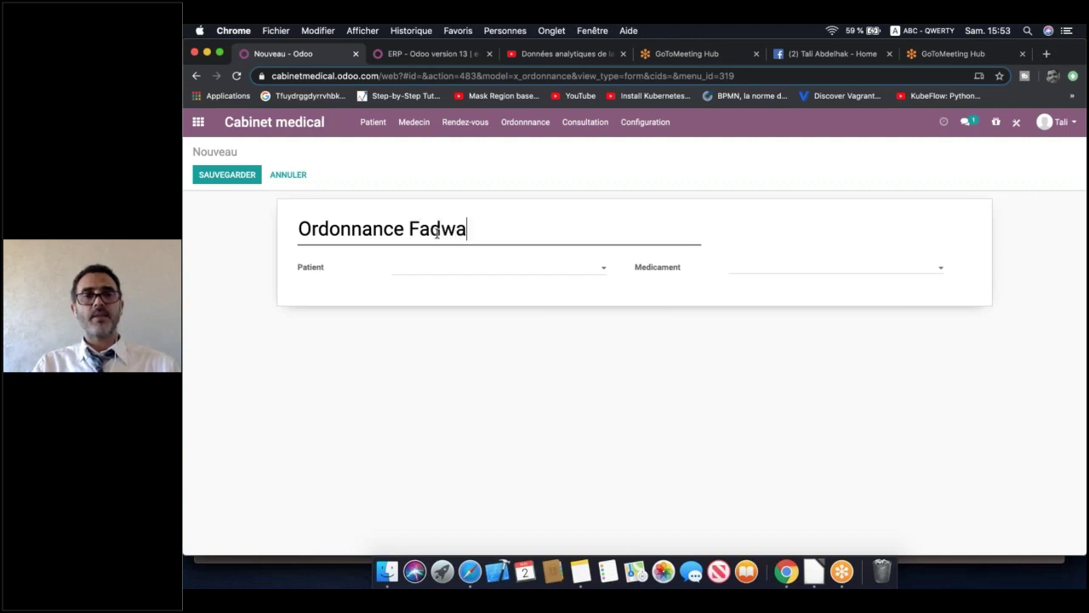
{"action": "left_click", "coordinate": [440, 272]}
{"action": "left_click", "coordinate": [431, 285]}
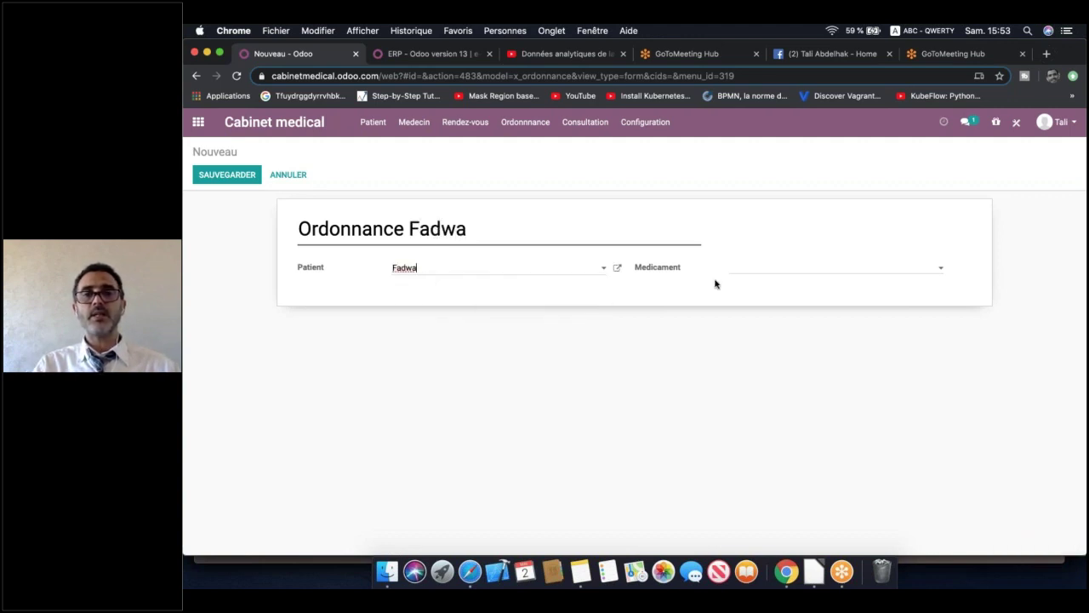
Add Doliprane and Surgam as the medicaments of the ordonnance
{"action": "left_click", "coordinate": [748, 271]}
{"action": "left_click", "coordinate": [777, 288]}
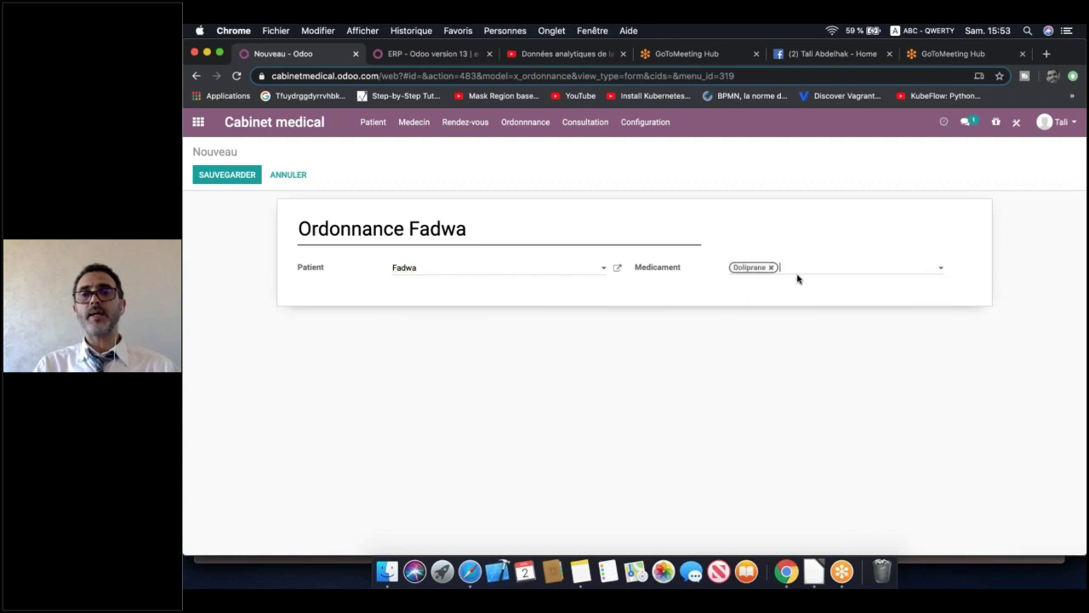
{"action": "left_click", "coordinate": [777, 288]}
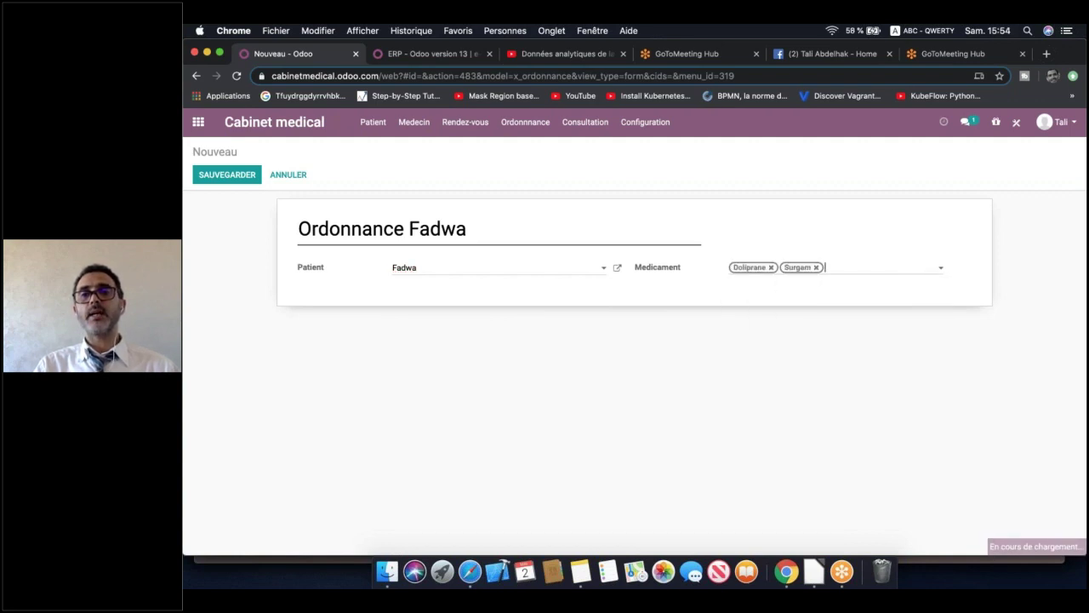
Colour the Surgam tag magenta and save the ordonnance
{"action": "left_click", "coordinate": [804, 268]}
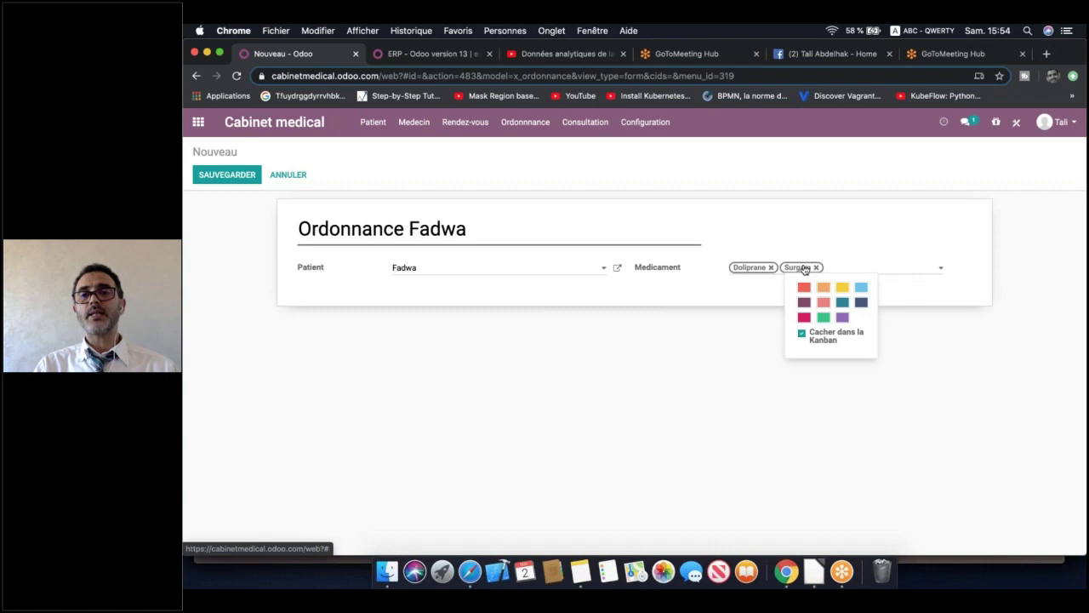
{"action": "left_click", "coordinate": [804, 319]}
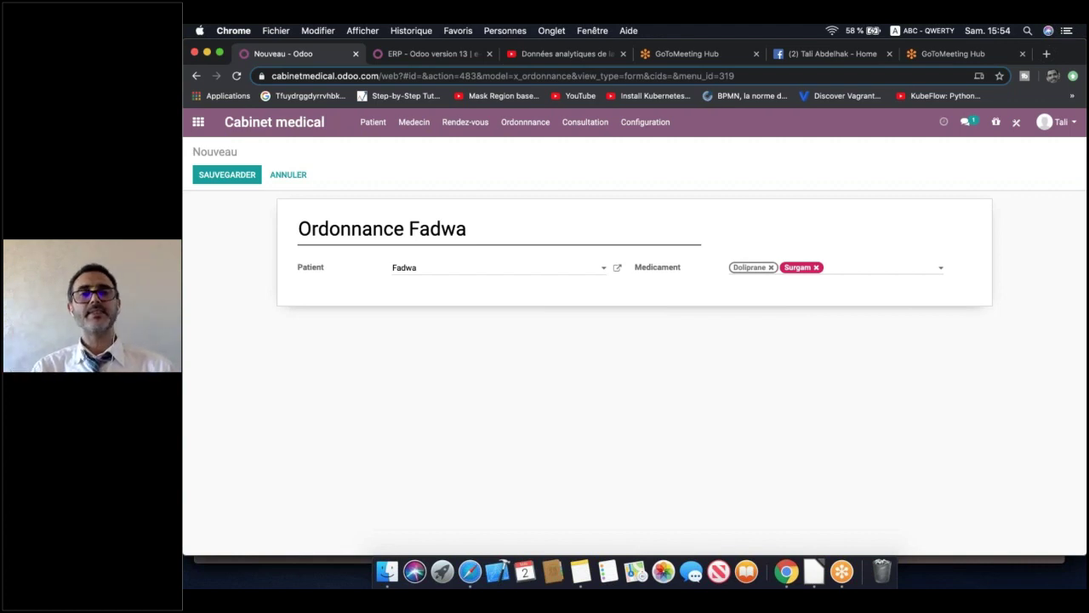
{"action": "left_click", "coordinate": [226, 174]}
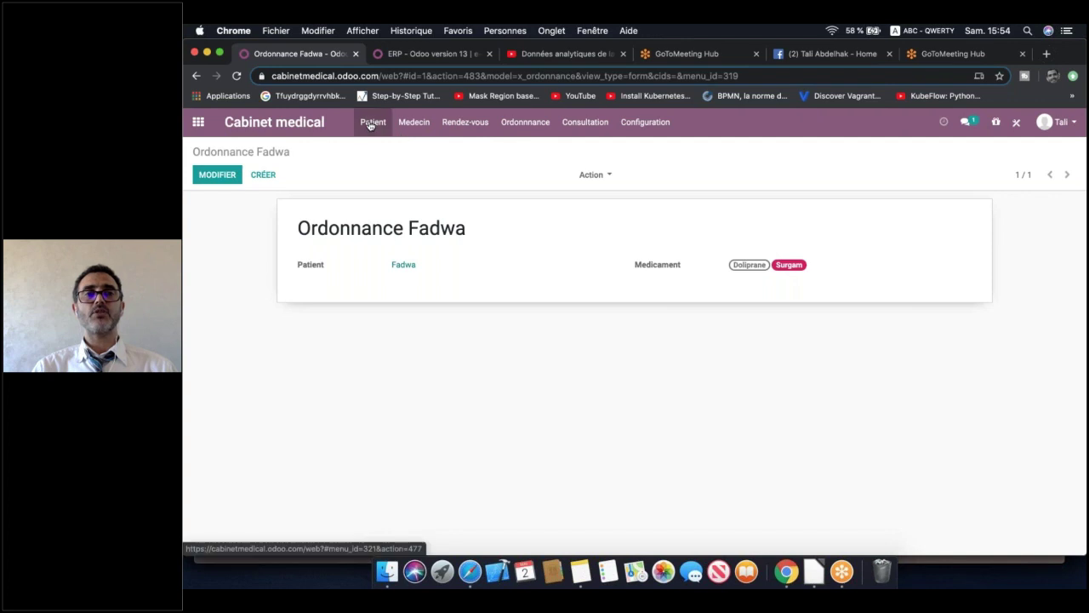
Start a new consultation record and open its form for customization in Studio
{"action": "left_click", "coordinate": [582, 124]}
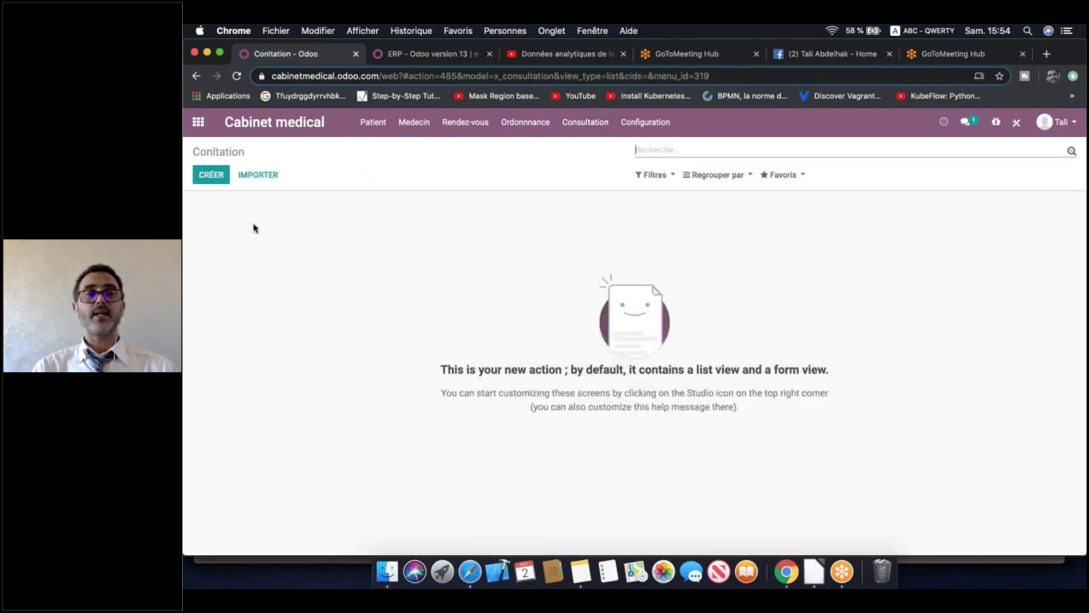
{"action": "left_click", "coordinate": [213, 175]}
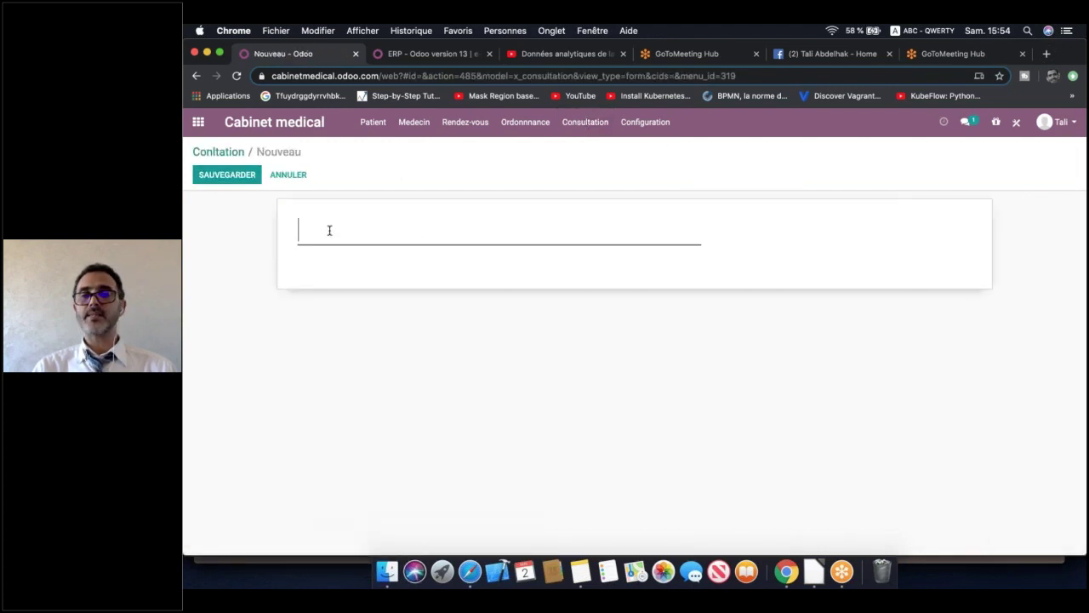
{"action": "left_click", "coordinate": [1016, 122]}
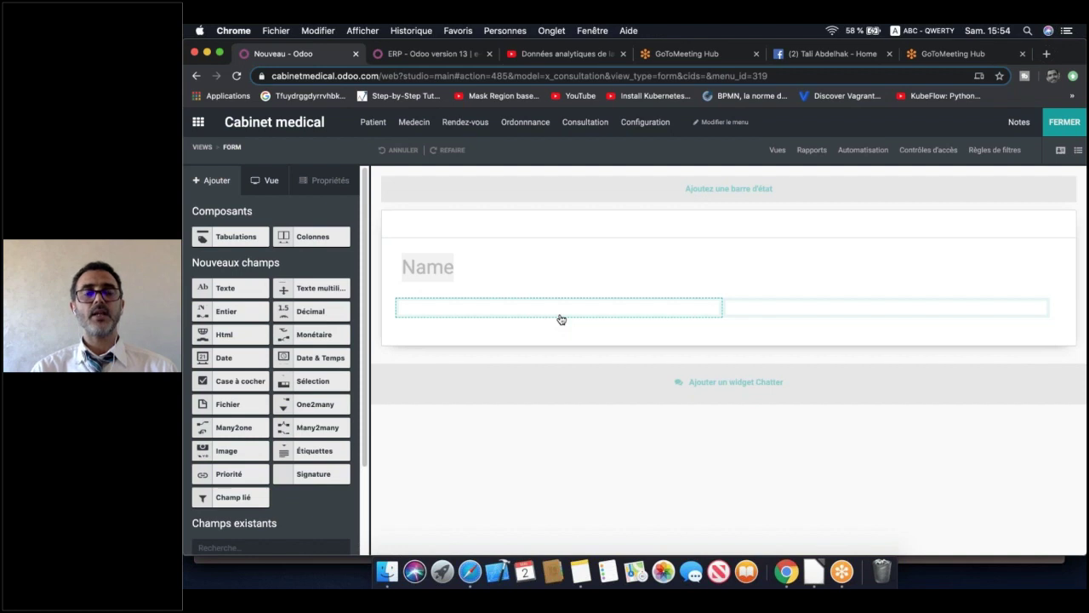
{"action": "left_click", "coordinate": [548, 311]}
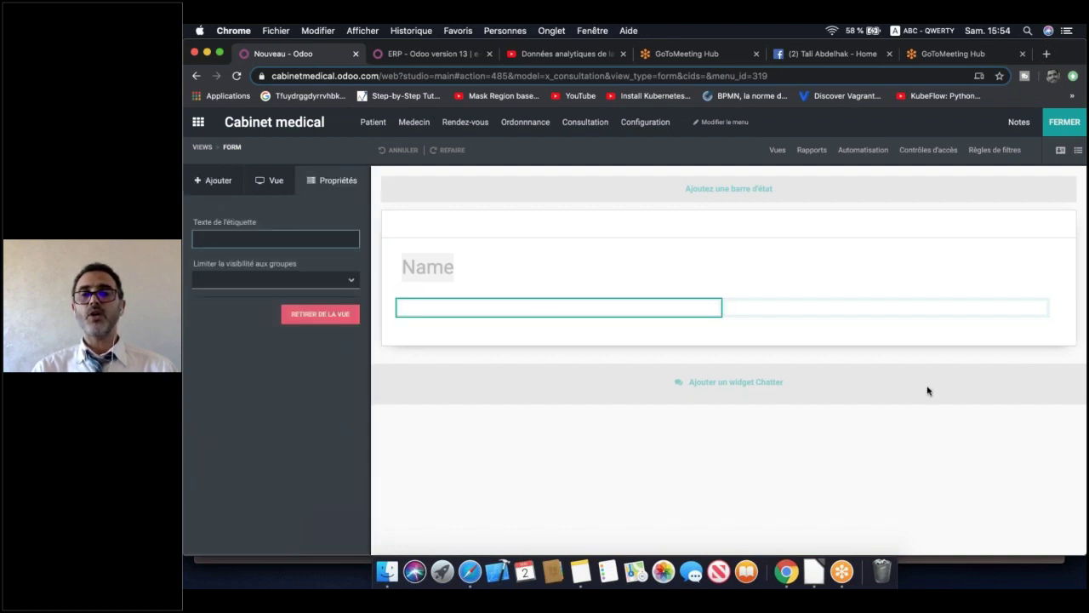
Switch to the LibreOffice entity diagram, examine how Rendez-vous links to Consultation, and return to Chrome
{"action": "left_click", "coordinate": [814, 572]}
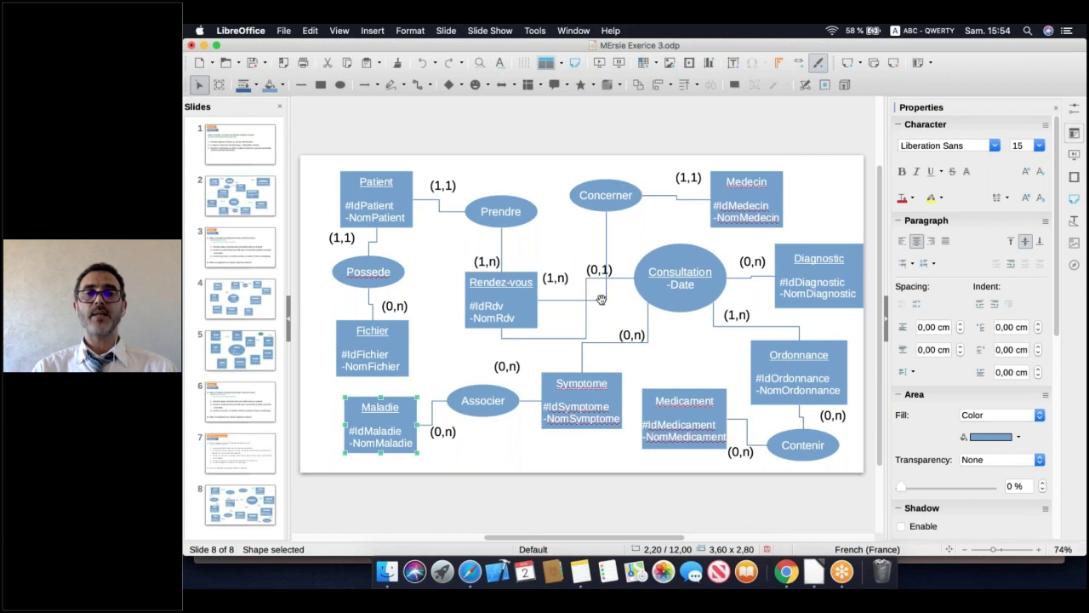
{"action": "left_click", "coordinate": [531, 309]}
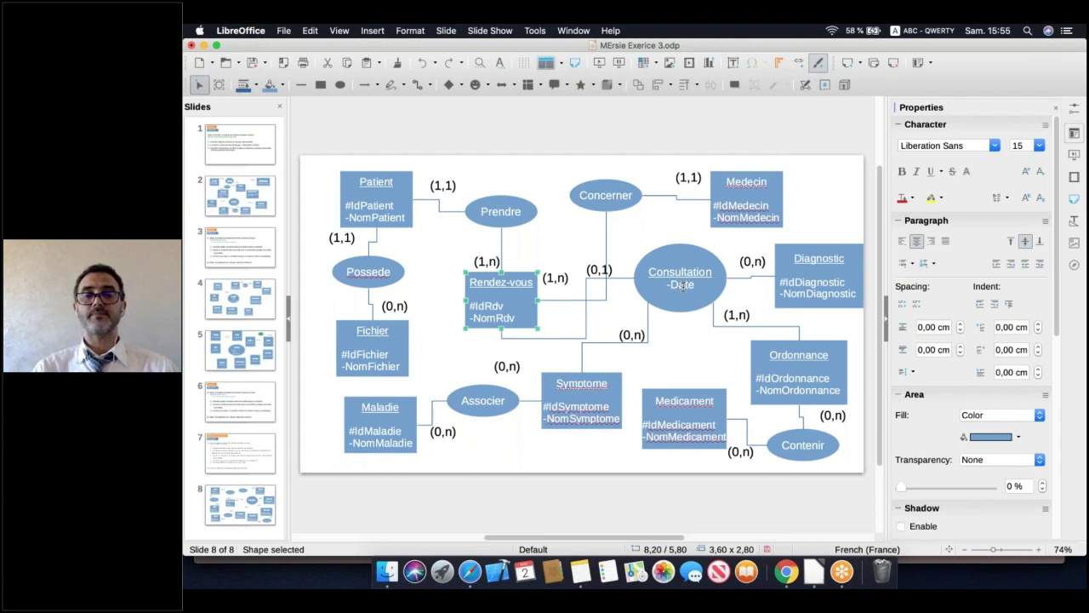
{"action": "left_click", "coordinate": [788, 572]}
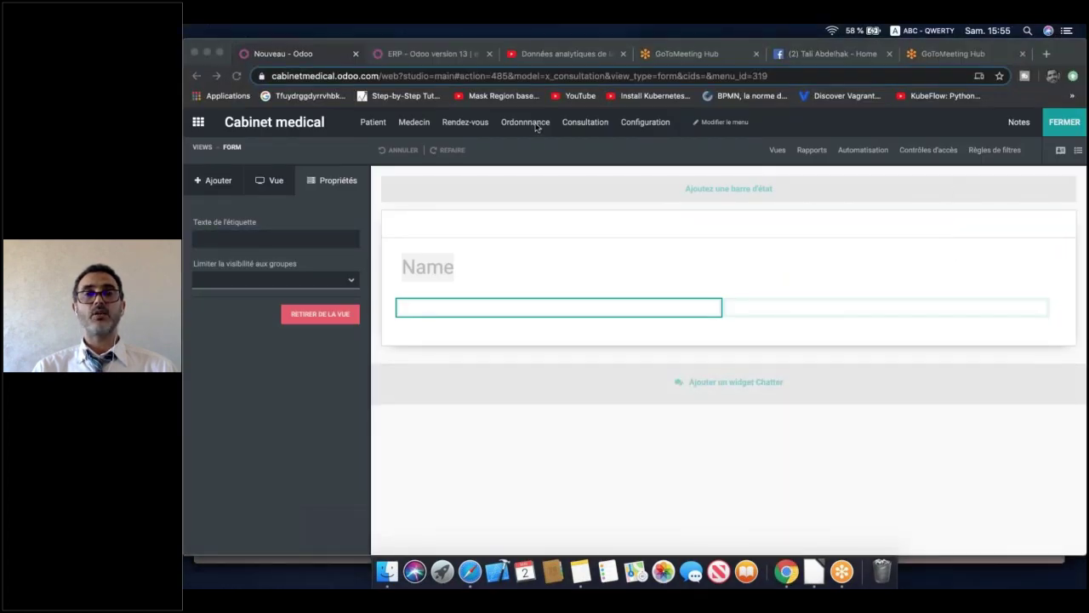
Insert a Many2one field in the first column of the consultation form and start choosing its relation
{"action": "left_click", "coordinate": [218, 181]}
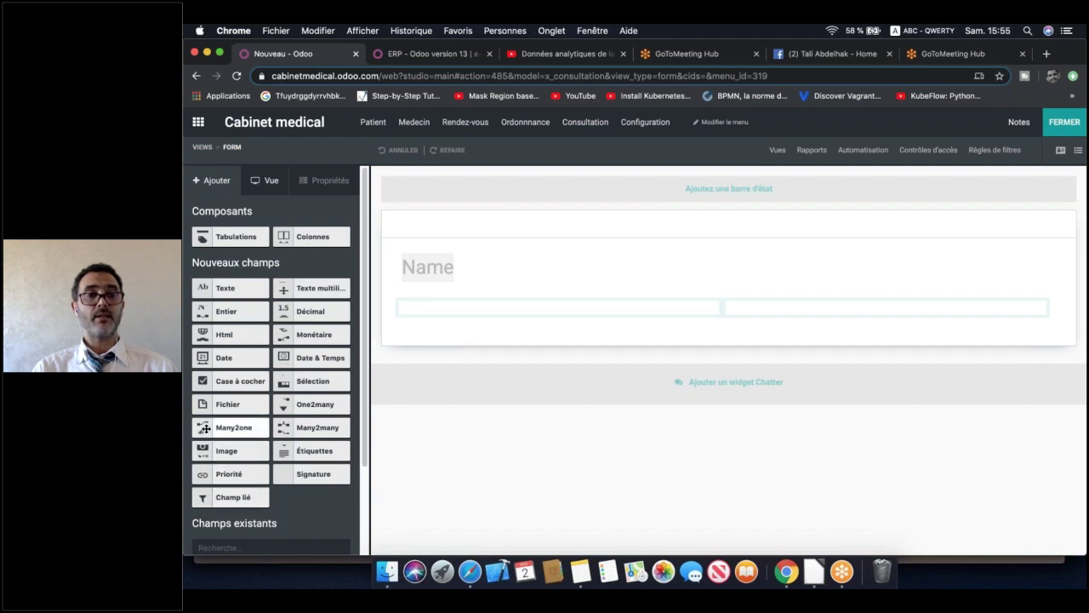
{"action": "left_click_drag", "start_coordinate": [203, 427], "coordinate": [376, 344]}
{"action": "left_click_drag", "start_coordinate": [438, 305], "coordinate": [428, 313]}
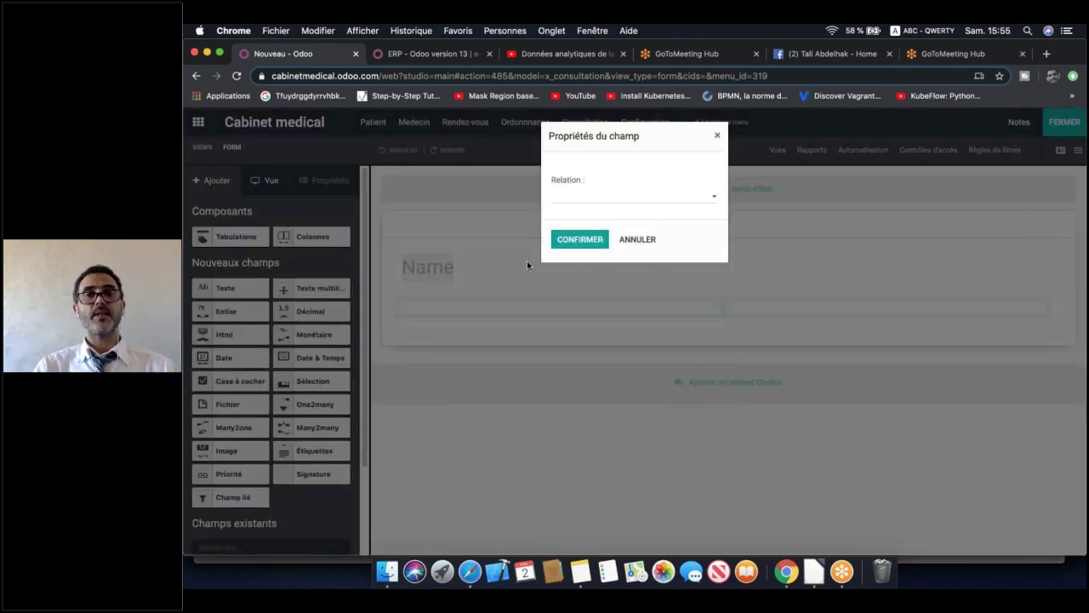
{"action": "left_click", "coordinate": [609, 205]}
{"action": "type", "text": "cale"}
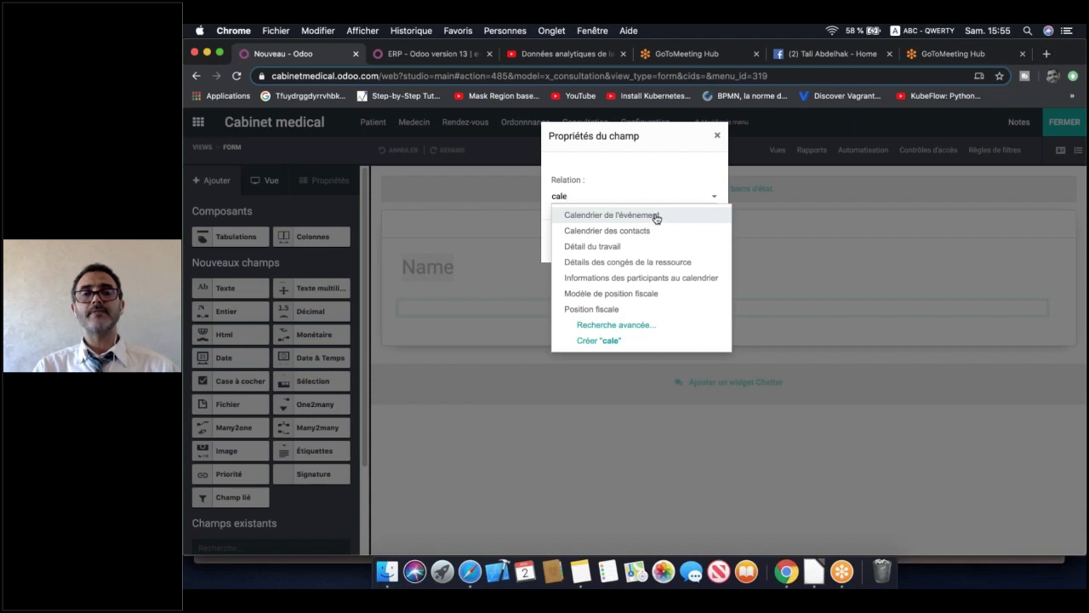
{"action": "key", "text": "BackSpace"}
{"action": "key", "text": "BackSpace"}
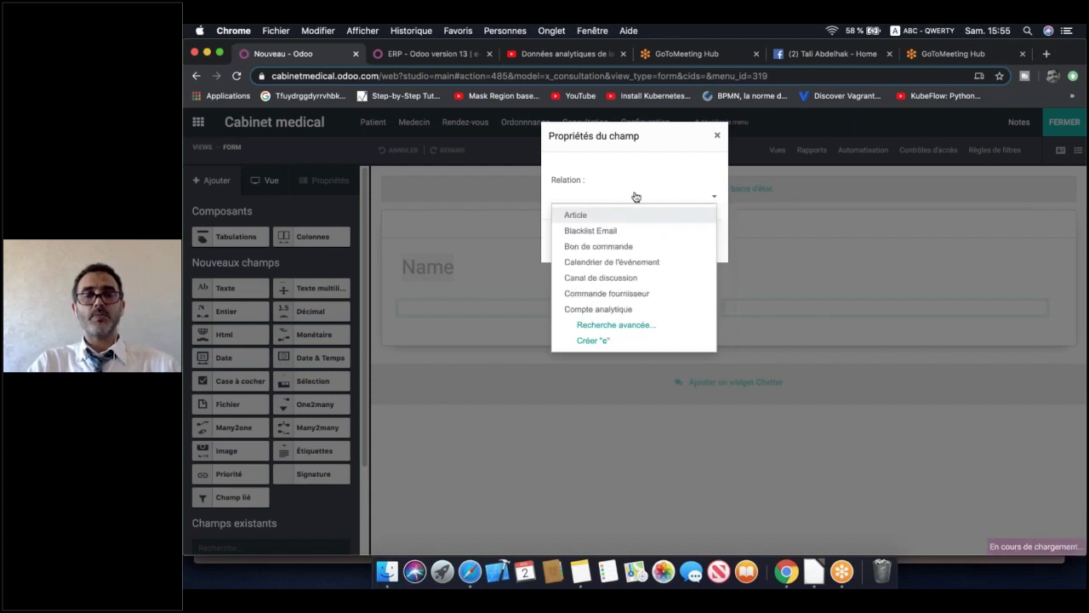
{"action": "type", "text": "rende"}
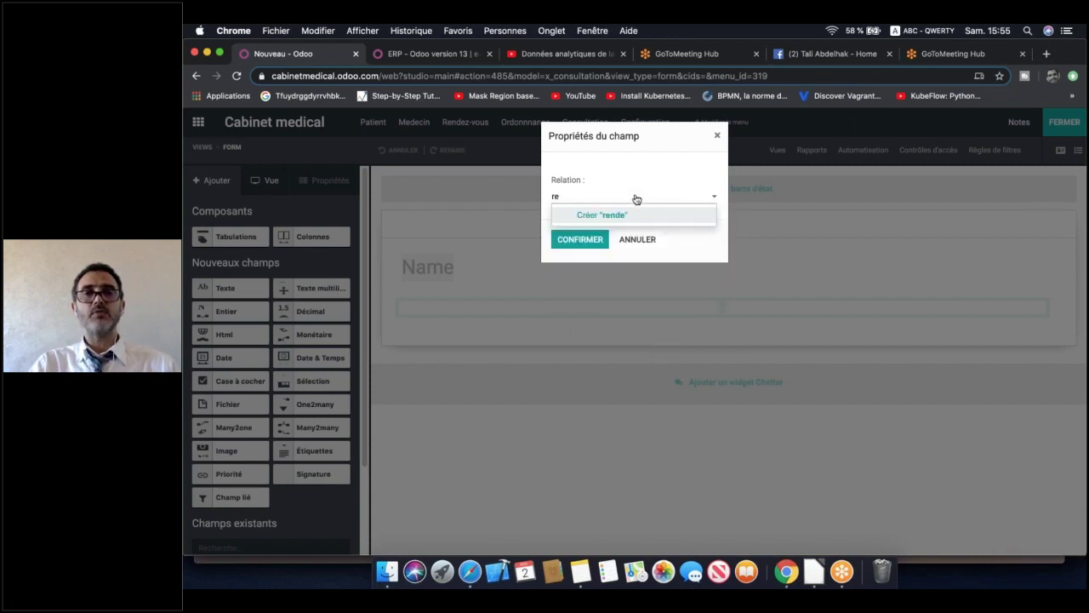
{"action": "key", "text": "BackSpace"}
{"action": "key", "text": "BackSpace"}
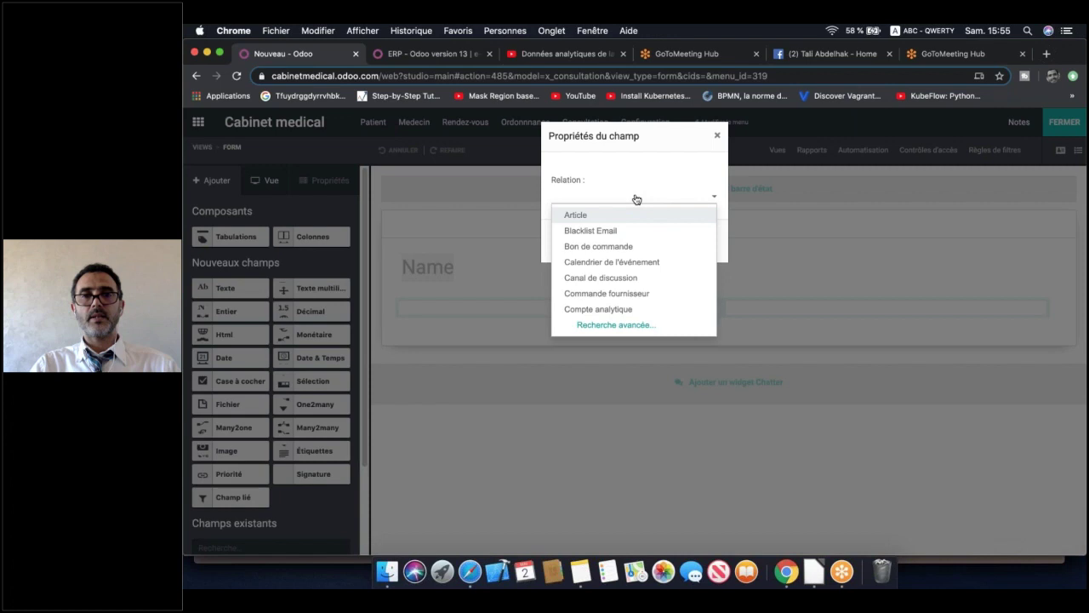
Relate the new Many2one field to Calendrier de l'événement and label it "Rendez-vous"
{"action": "type", "text": "cale"}
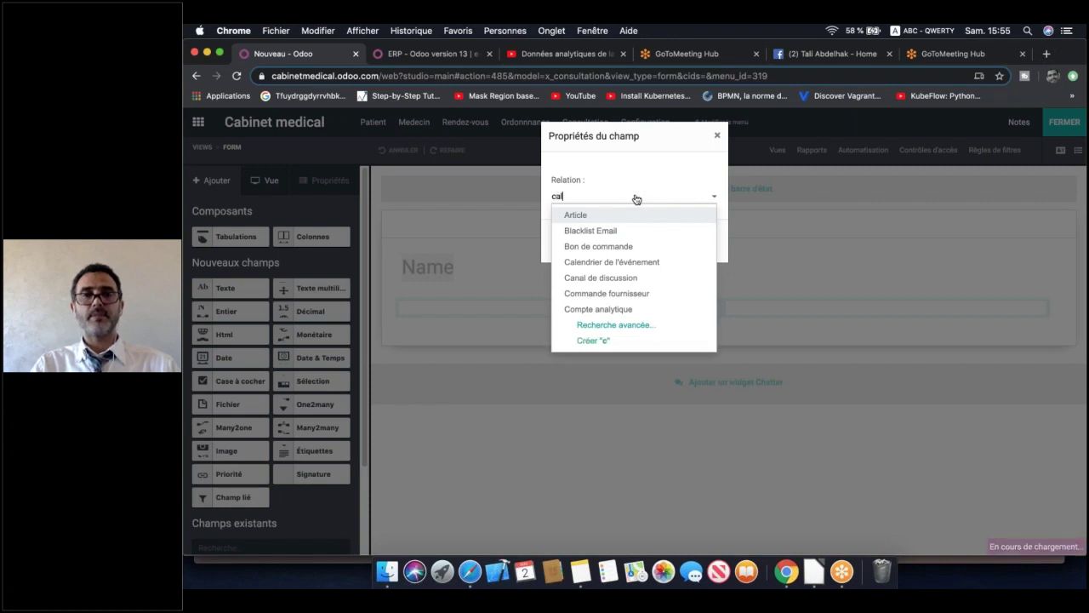
{"action": "left_click", "coordinate": [651, 217]}
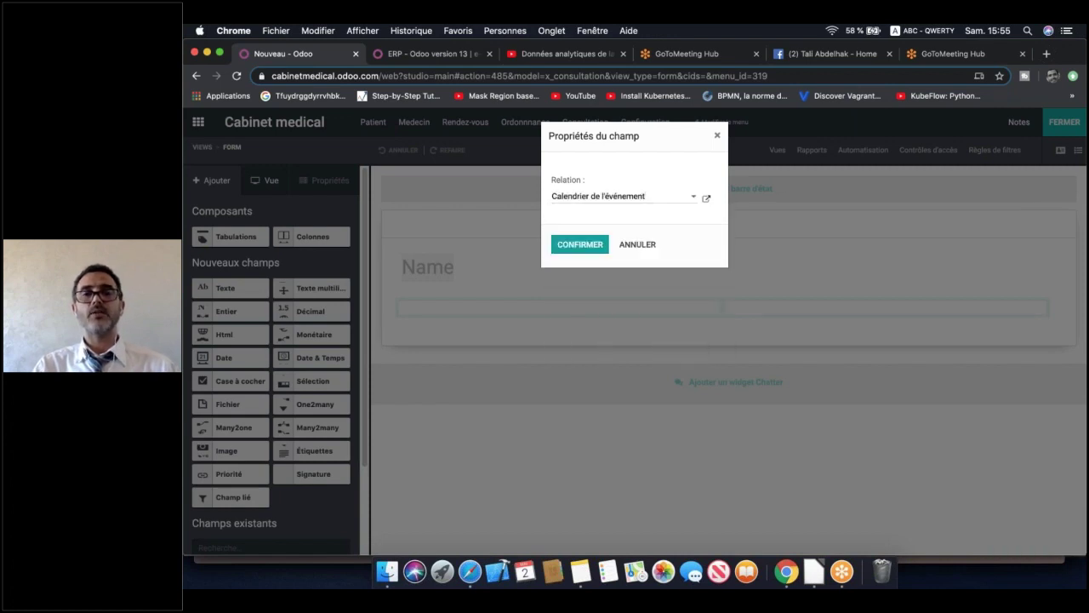
{"action": "left_click", "coordinate": [596, 245]}
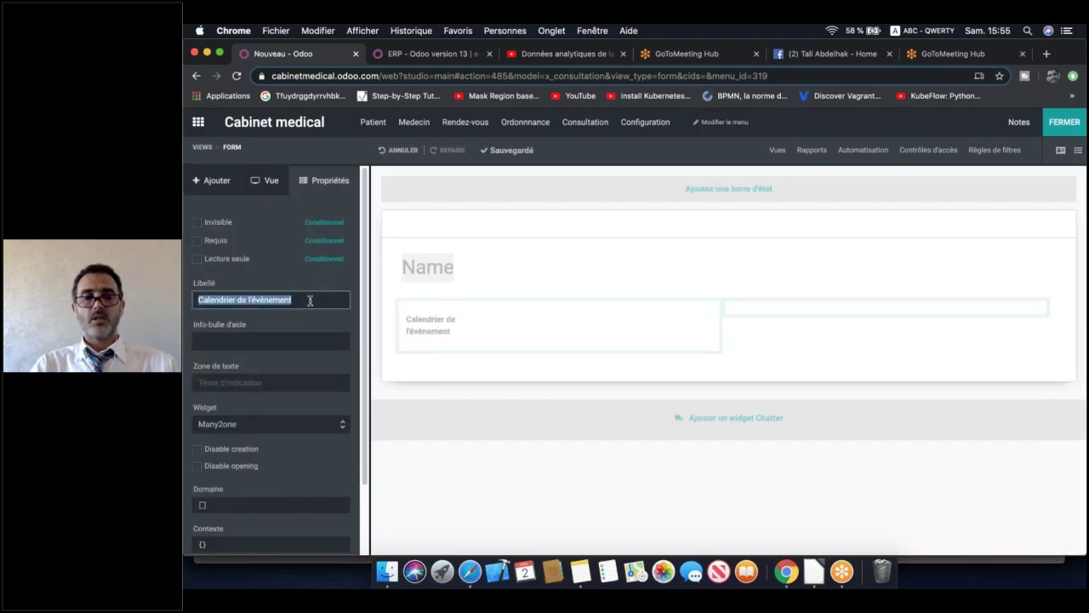
{"action": "type", "text": "Rendez-vous"}
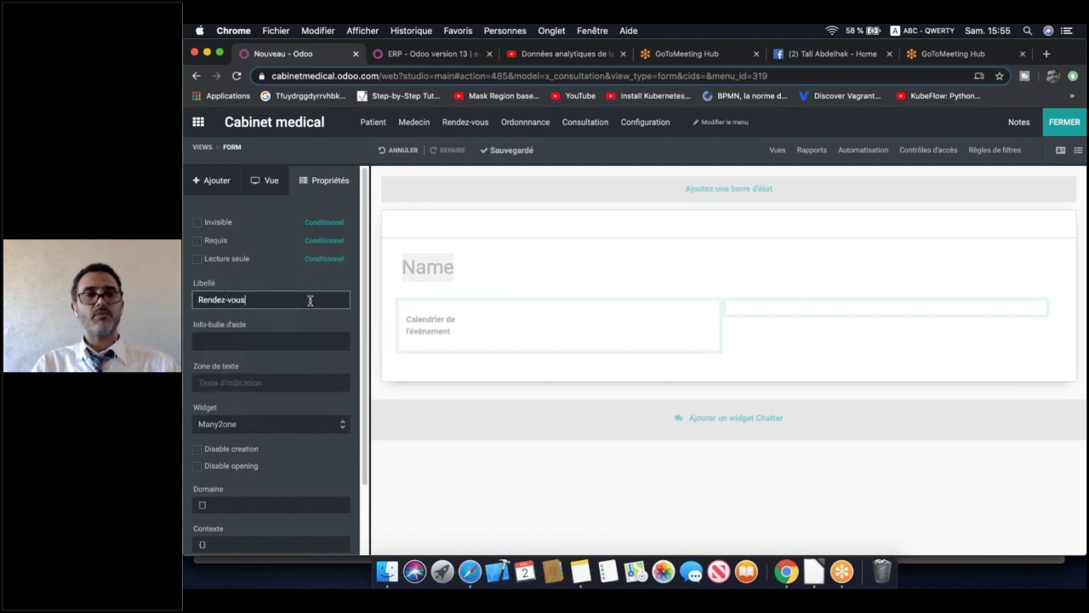
Apply the "Rendez-vous" label and insert a related field (Champ lié) beneath it in the first column of the consultation form
{"action": "left_click", "coordinate": [406, 351]}
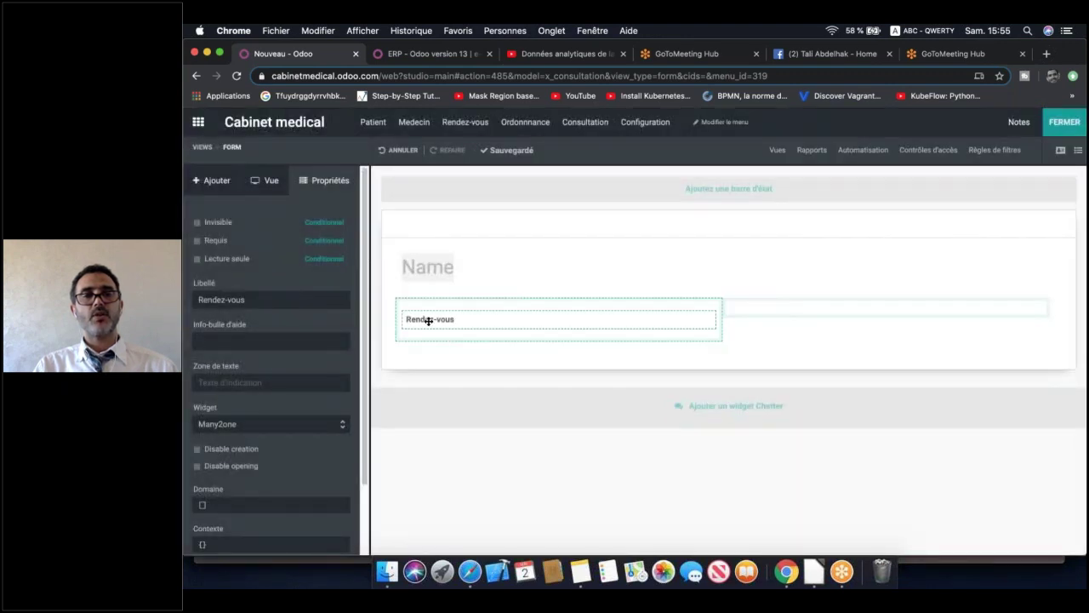
{"action": "left_click", "coordinate": [428, 320]}
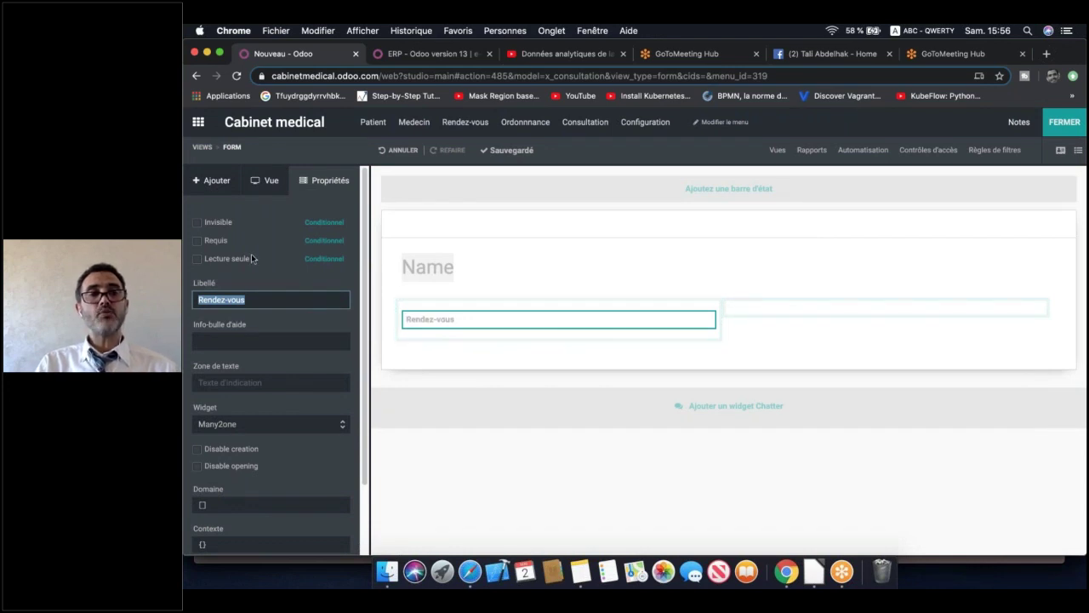
{"action": "left_click", "coordinate": [212, 179]}
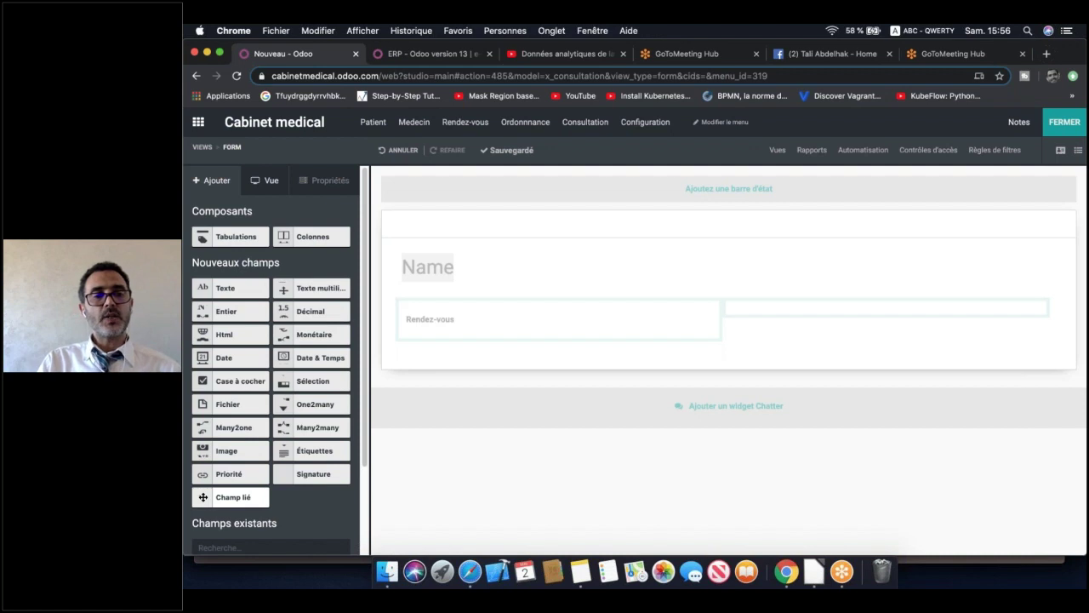
{"action": "left_click_drag", "start_coordinate": [202, 497], "coordinate": [423, 341]}
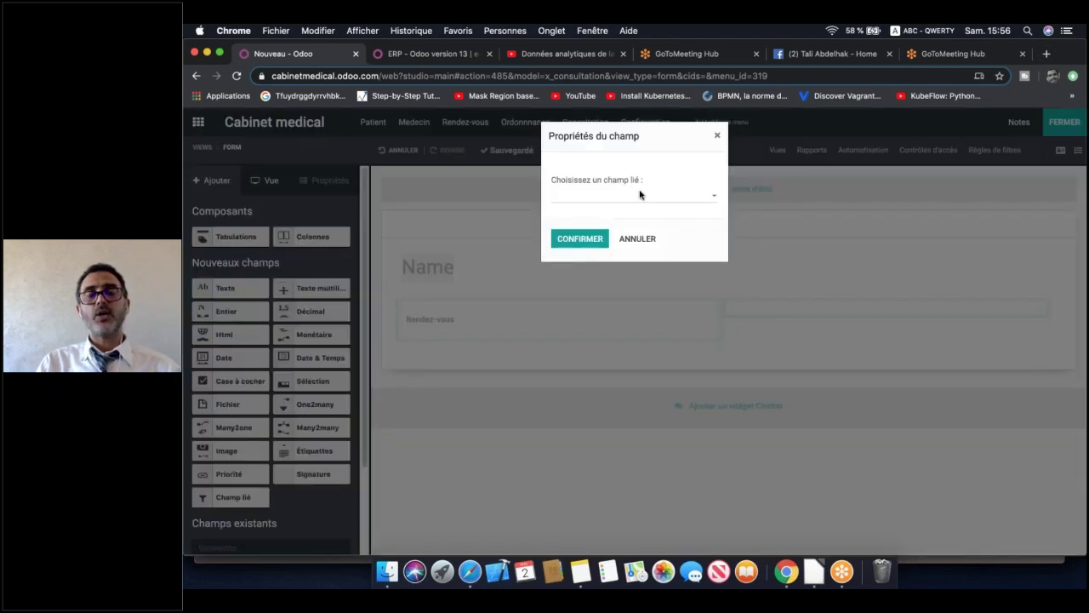
Link the new related field to Rendez-vous > Participant > Afficher Nom and confirm its creation
{"action": "left_click", "coordinate": [641, 194]}
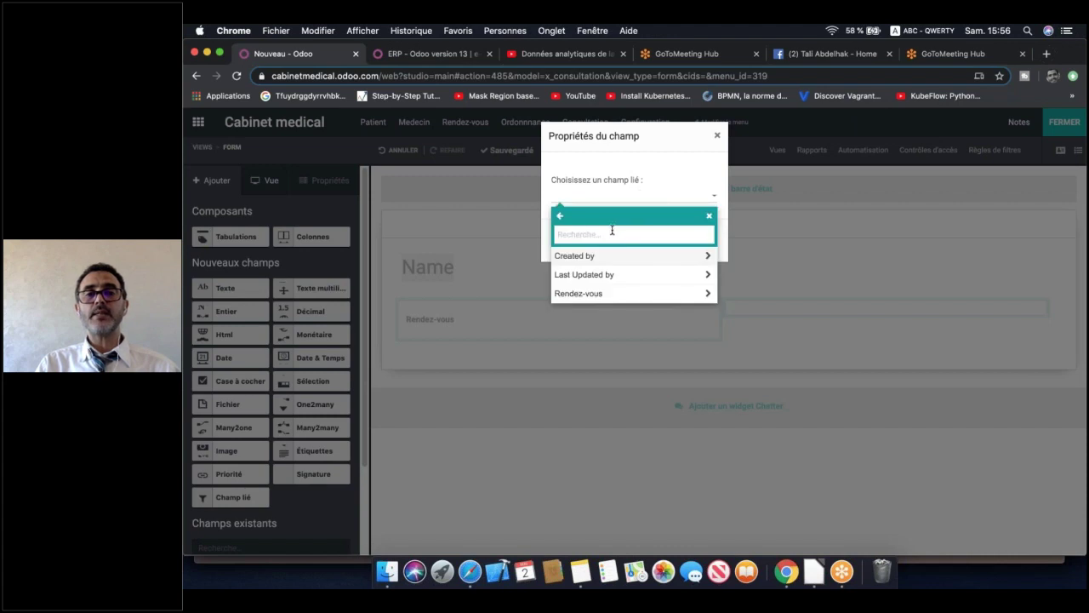
{"action": "left_click", "coordinate": [600, 294]}
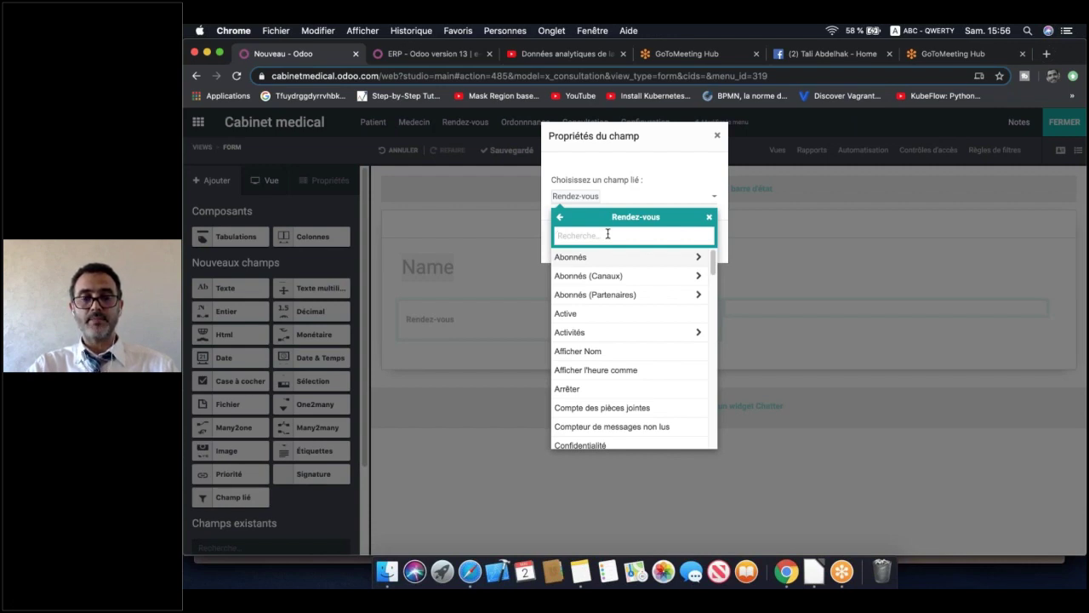
{"action": "type", "text": "con"}
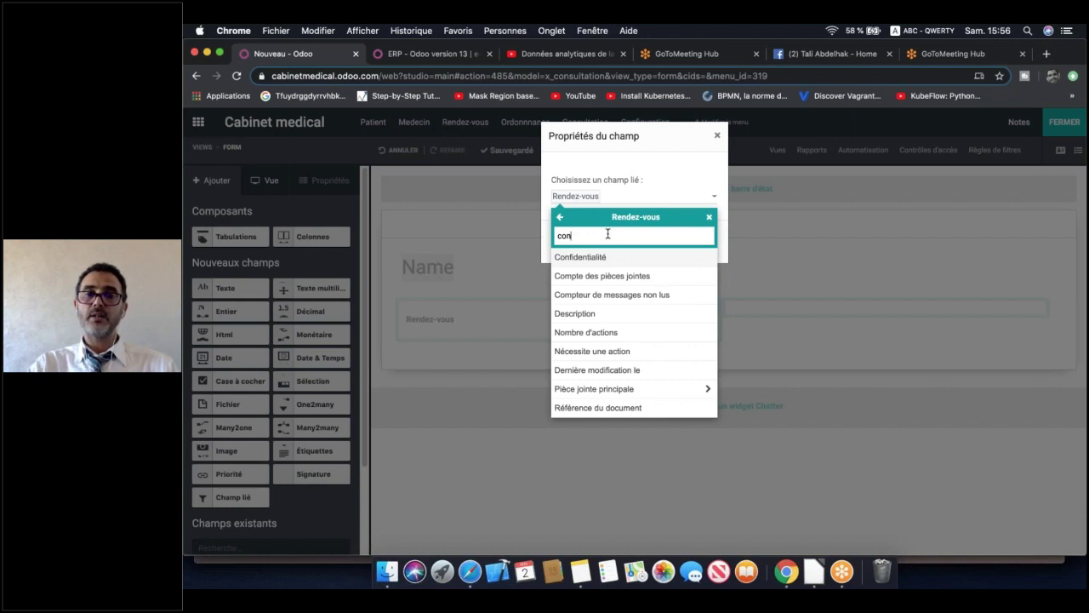
{"action": "key", "text": "BackSpace"}
{"action": "key", "text": "BackSpace"}
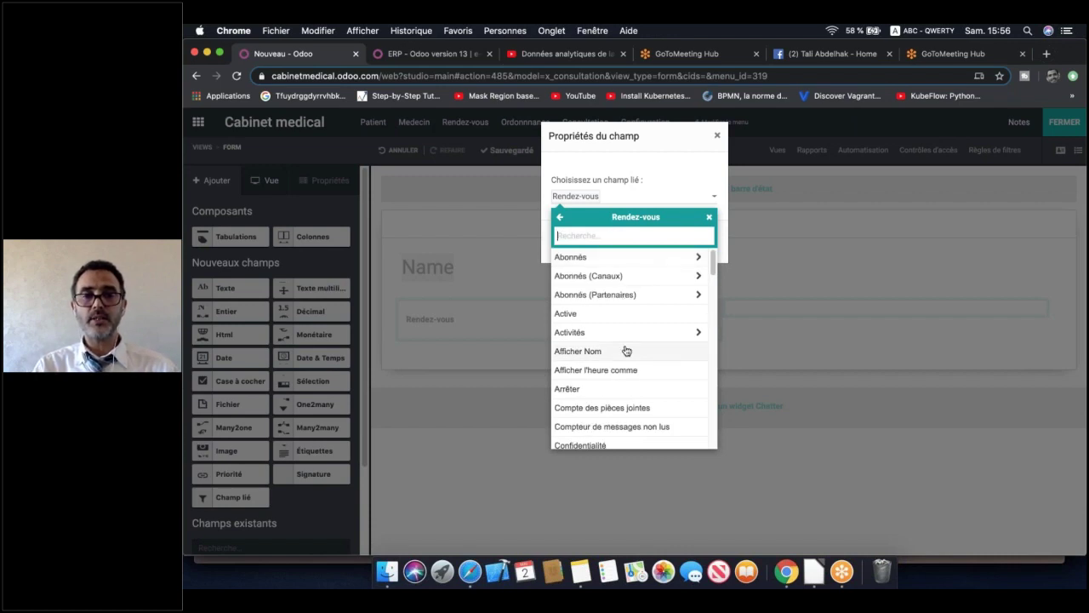
{"action": "scroll", "coordinate": [625, 349], "scroll_direction": "down", "scroll_amount": 1}
{"action": "scroll", "coordinate": [626, 349], "scroll_direction": "up", "scroll_amount": 1}
{"action": "scroll", "coordinate": [625, 350], "scroll_direction": "down", "scroll_amount": 4}
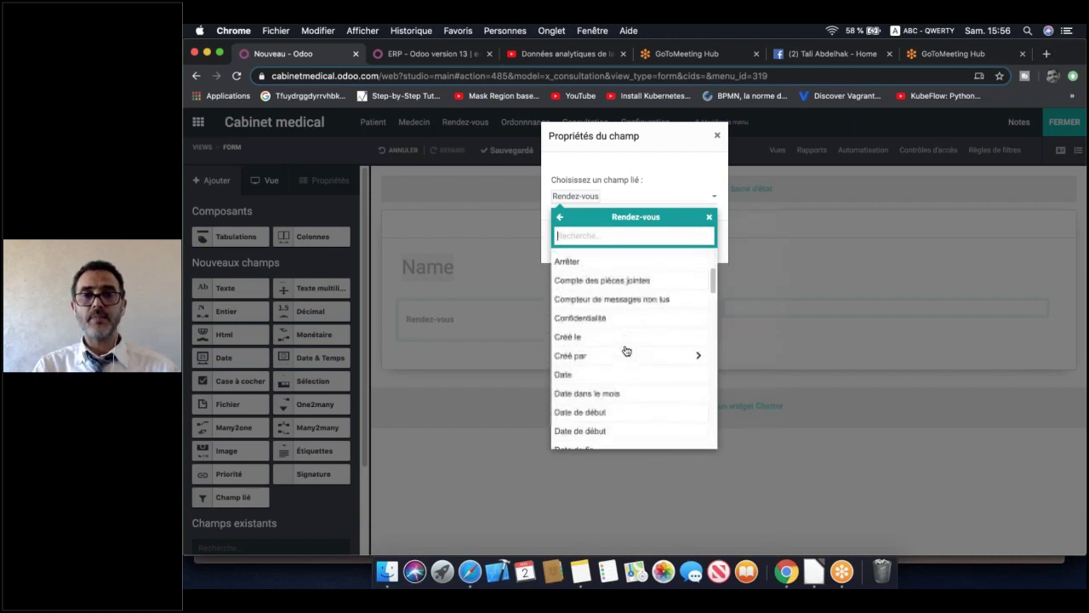
{"action": "scroll", "coordinate": [626, 350], "scroll_direction": "up", "scroll_amount": 2}
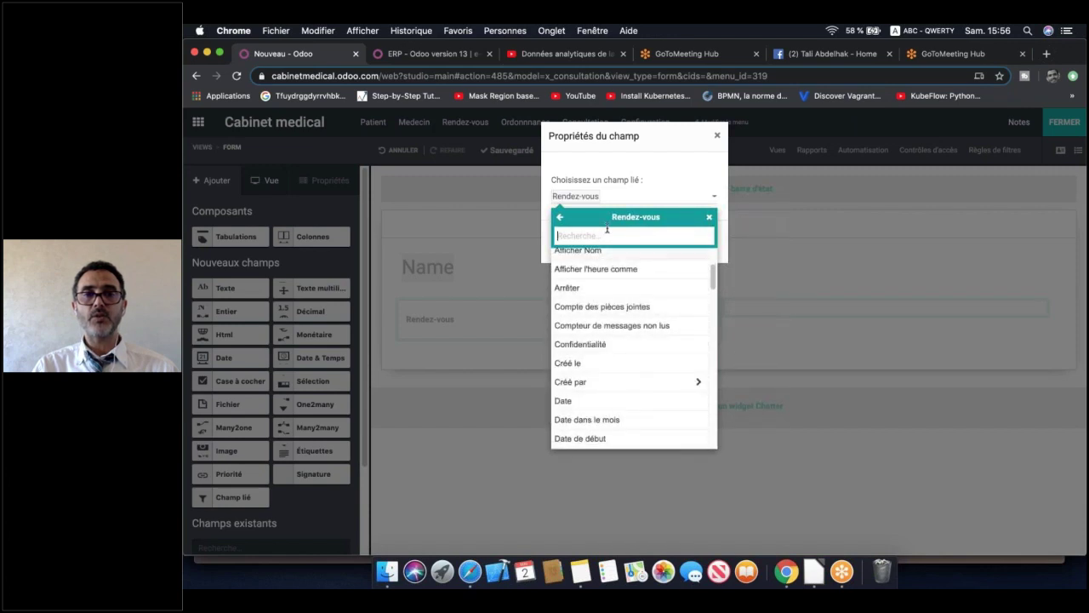
{"action": "type", "text": "part"}
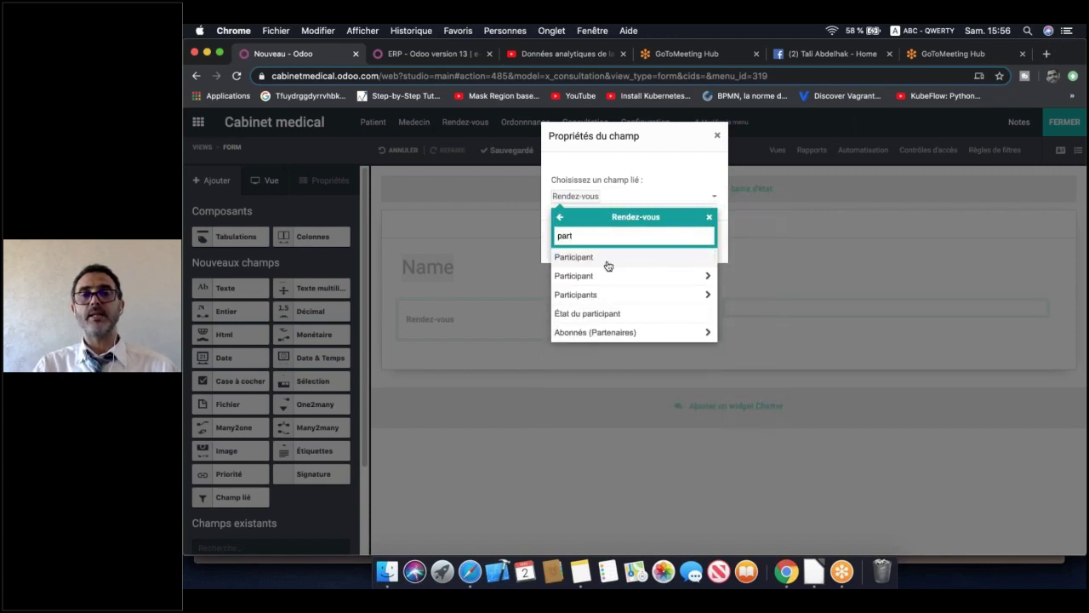
{"action": "left_click", "coordinate": [603, 284]}
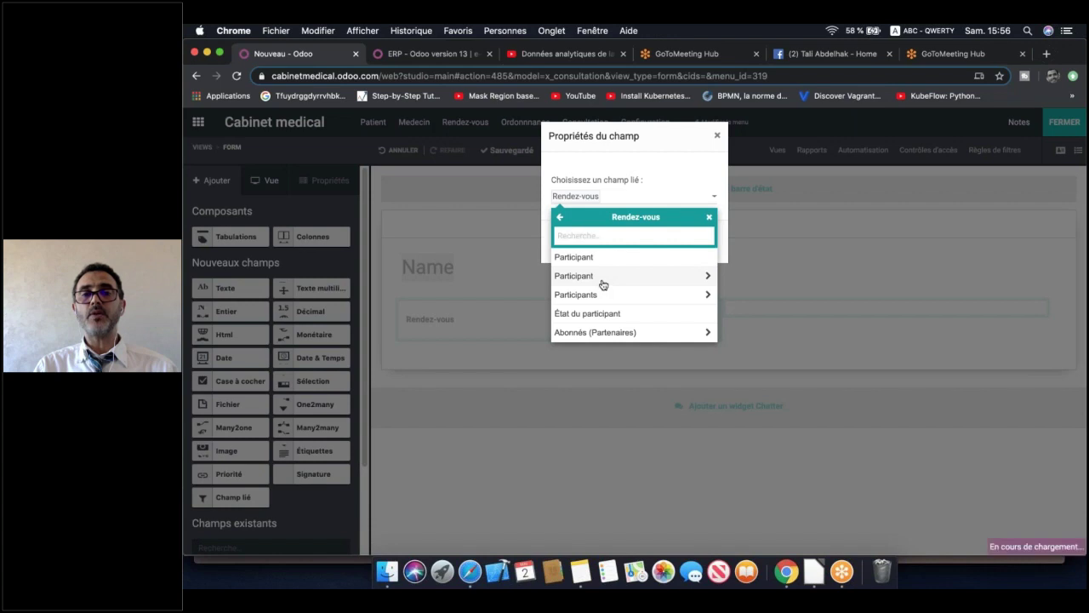
{"action": "left_click", "coordinate": [580, 256]}
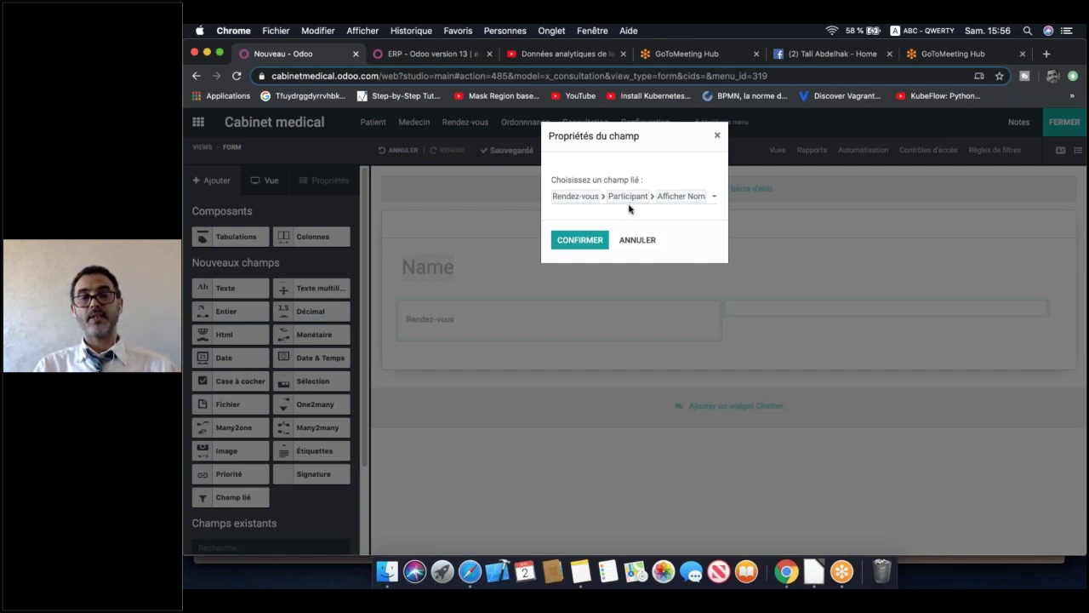
{"action": "left_click", "coordinate": [593, 237]}
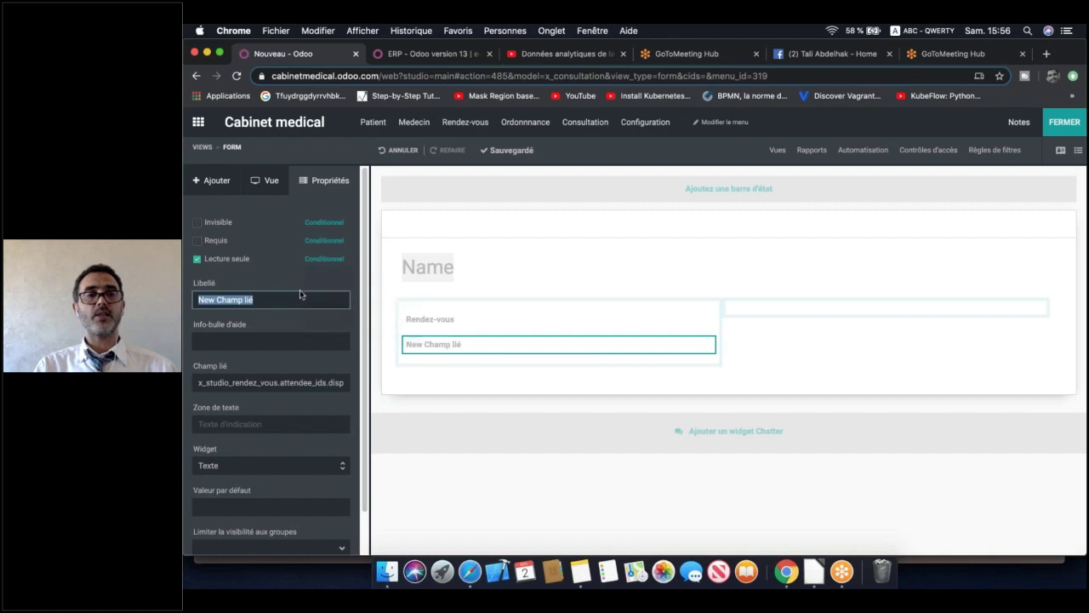
Label the new related field "Patient" on the consultation form
{"action": "type", "text": "P"}
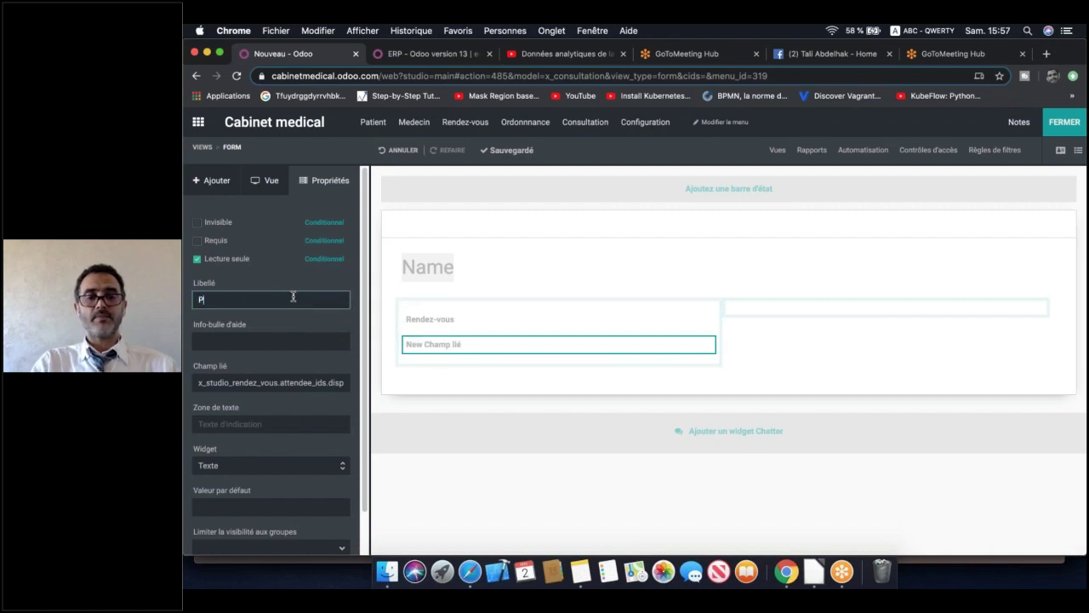
{"action": "type", "text": "atient"}
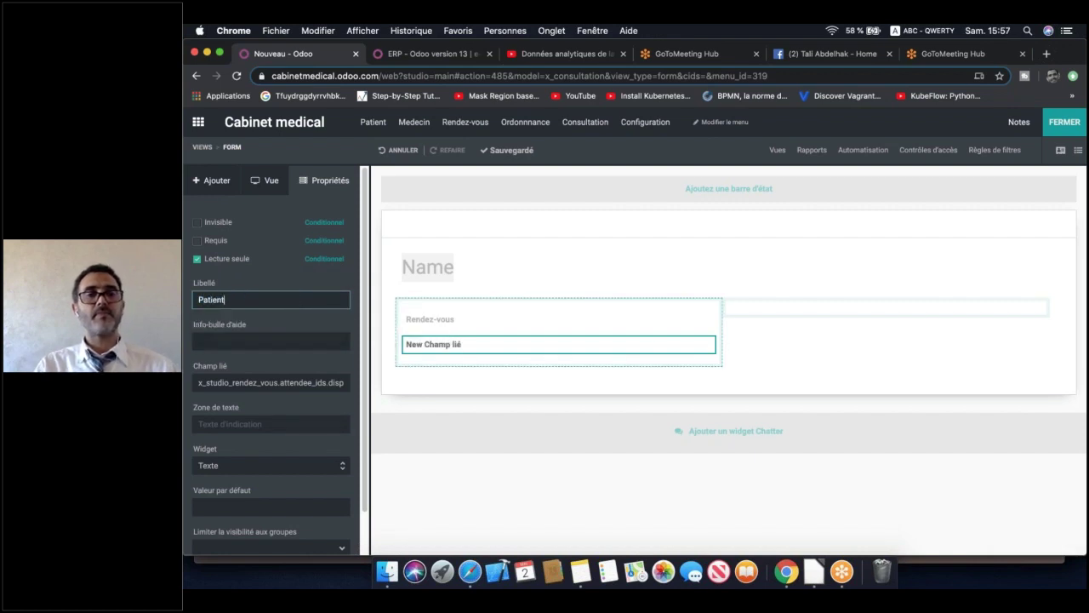
{"action": "left_click", "coordinate": [432, 344]}
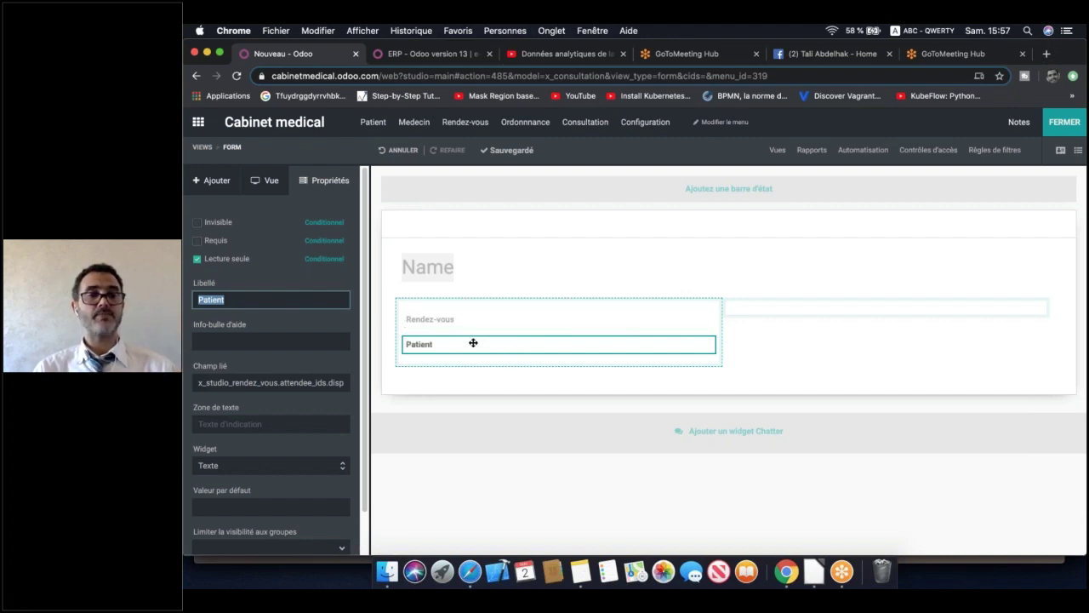
{"action": "left_click_drag", "start_coordinate": [473, 342], "coordinate": [265, 181]}
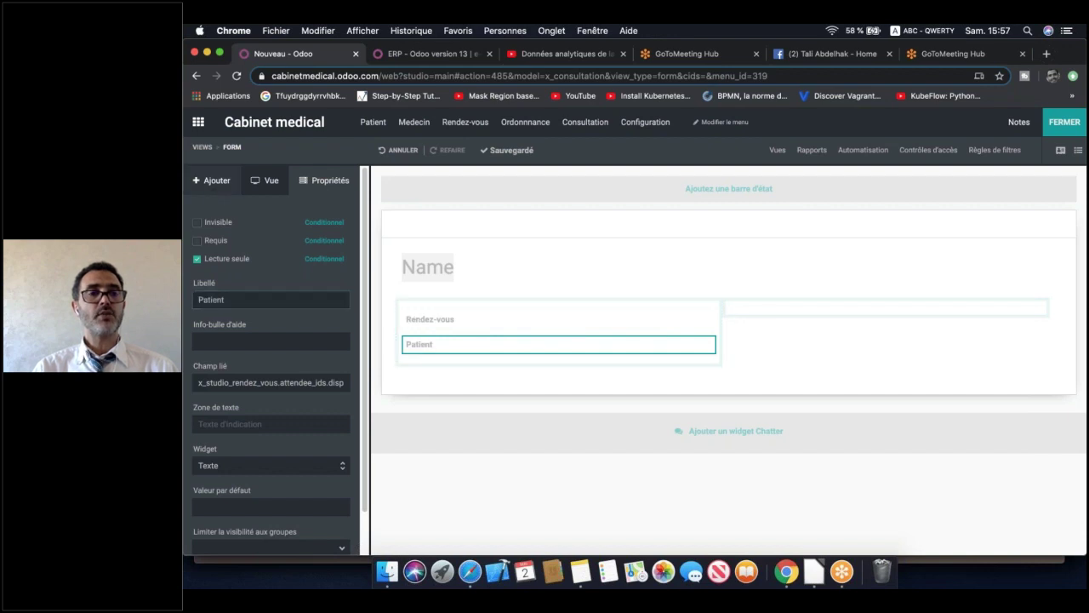
Insert a second related field beneath Patient and choose Rendez-vous as the starting point of its link
{"action": "left_click", "coordinate": [213, 181]}
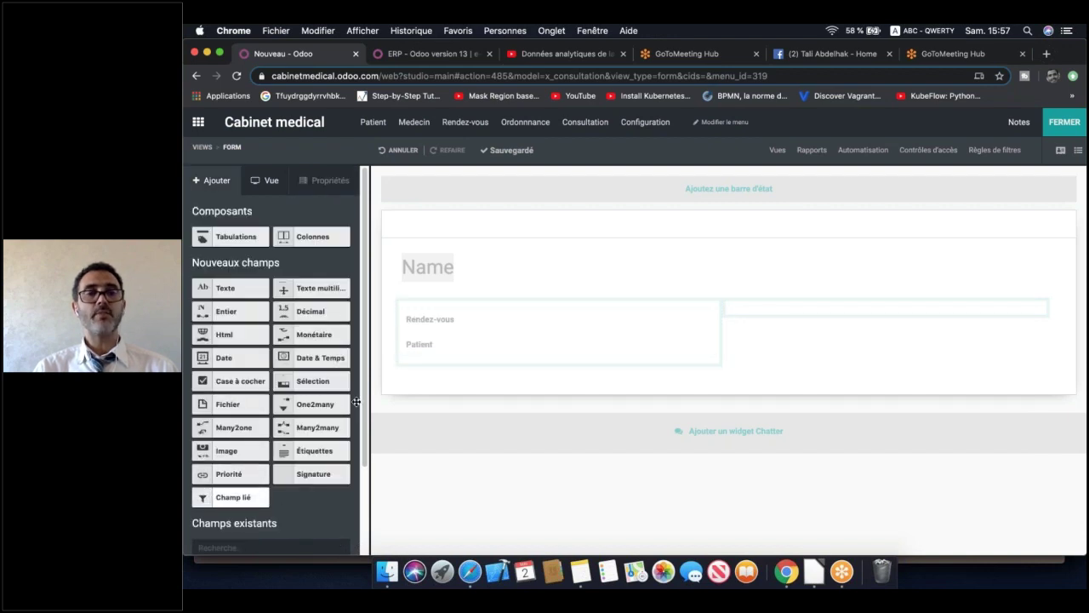
{"action": "left_click_drag", "start_coordinate": [233, 497], "coordinate": [459, 362]}
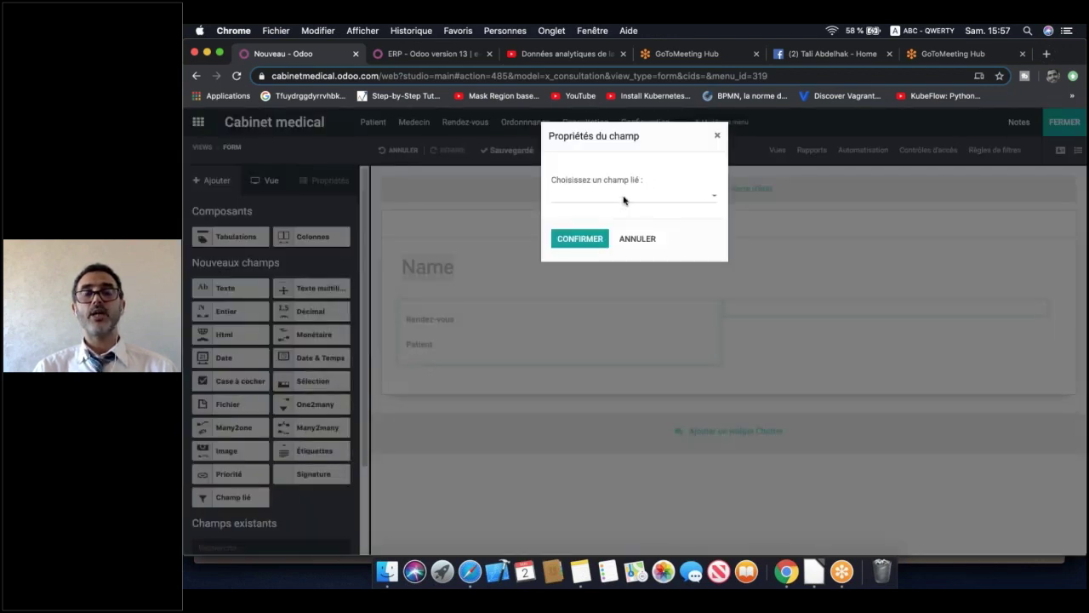
{"action": "left_click", "coordinate": [624, 196]}
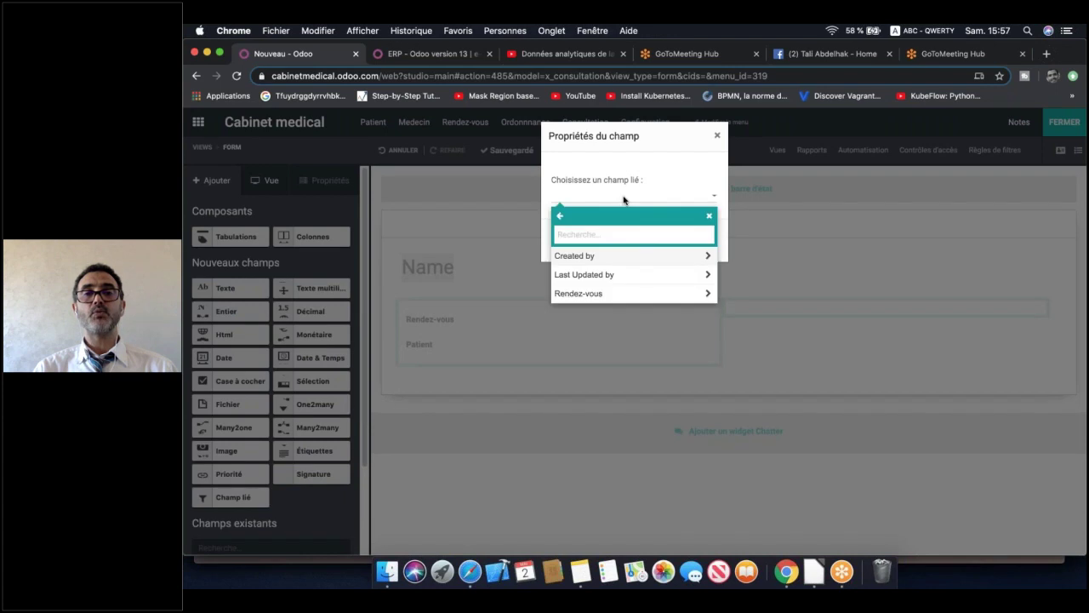
{"action": "left_click", "coordinate": [608, 295]}
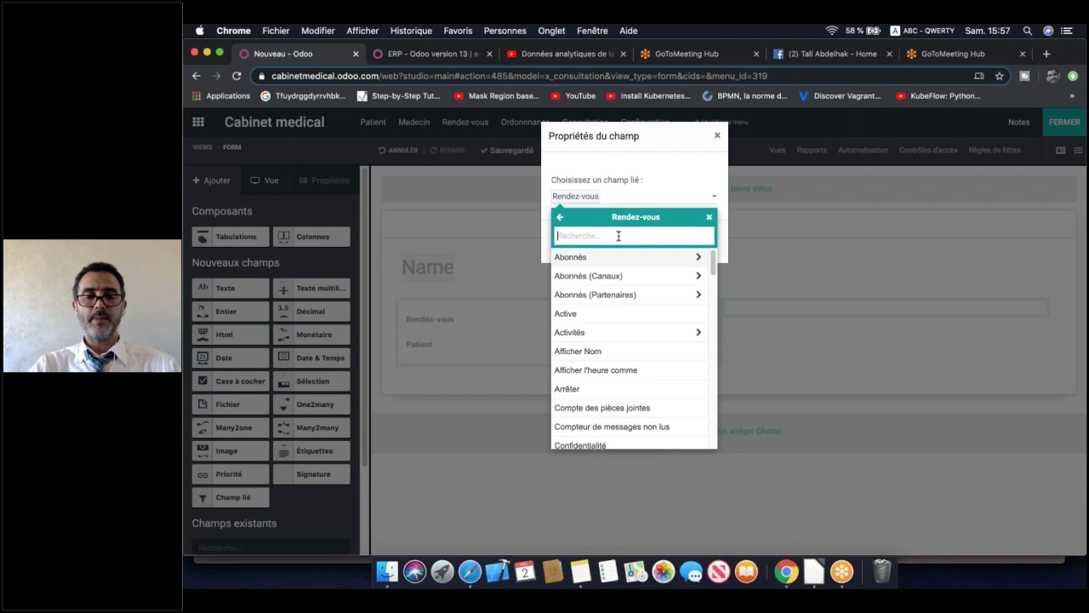
Complete the second related field's link with Medecin > Afficher Nom under Rendez-vous and confirm it
{"action": "type", "text": "emp"}
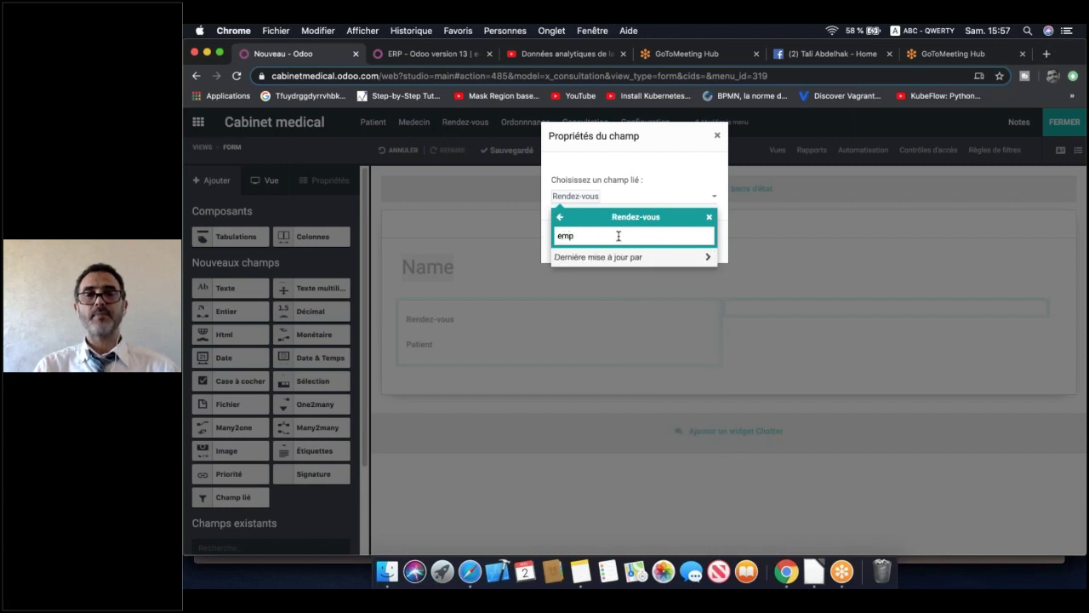
{"action": "key", "text": "BackSpace"}
{"action": "key", "text": "BackSpace"}
{"action": "key", "text": "BackSpace"}
{"action": "type", "text": "me"}
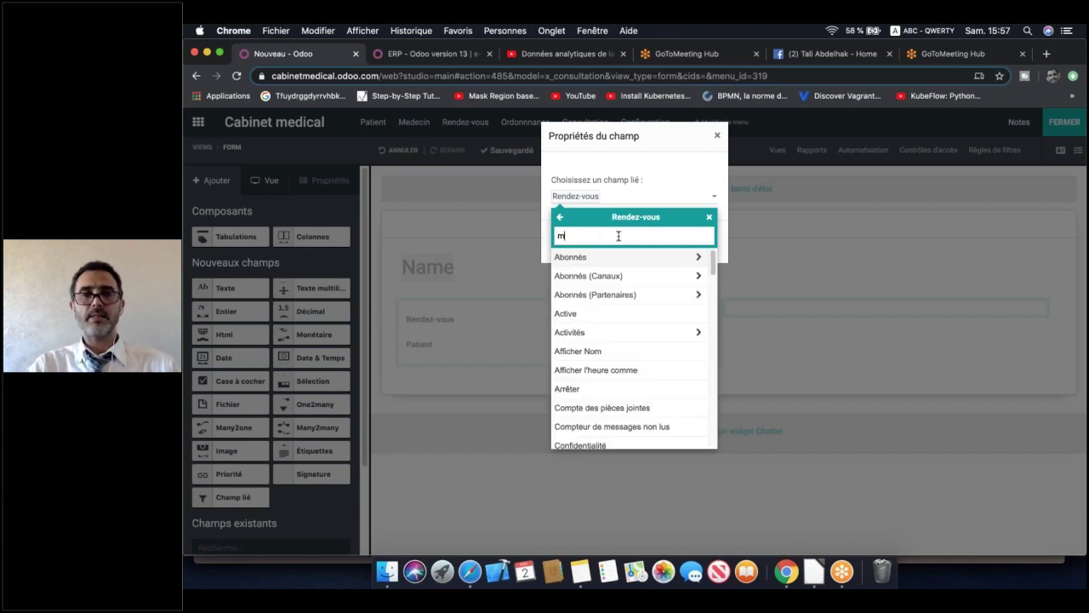
{"action": "key", "text": "BackSpace"}
{"action": "key", "text": "BackSpace"}
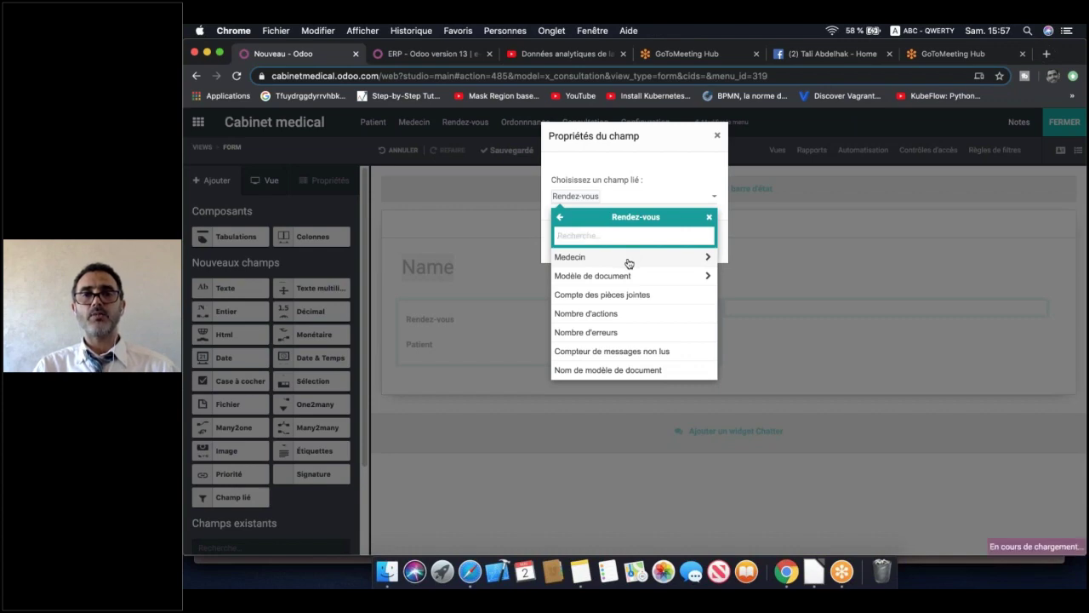
{"action": "left_click", "coordinate": [629, 257]}
{"action": "scroll", "coordinate": [598, 381], "scroll_direction": "down", "scroll_amount": 1}
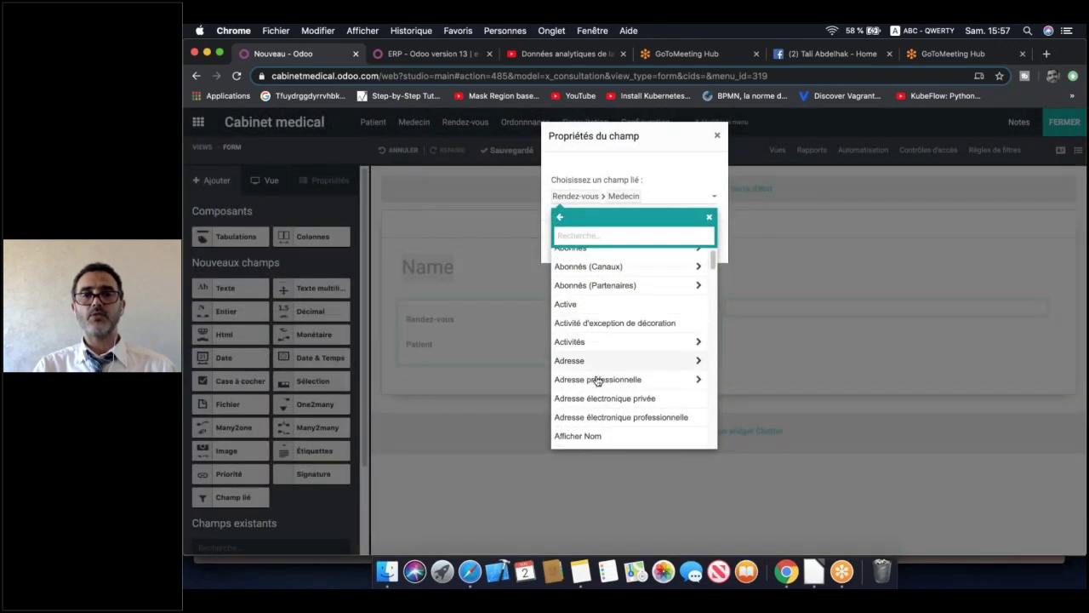
{"action": "scroll", "coordinate": [598, 381], "scroll_direction": "down", "scroll_amount": 3}
{"action": "left_click", "coordinate": [594, 312]}
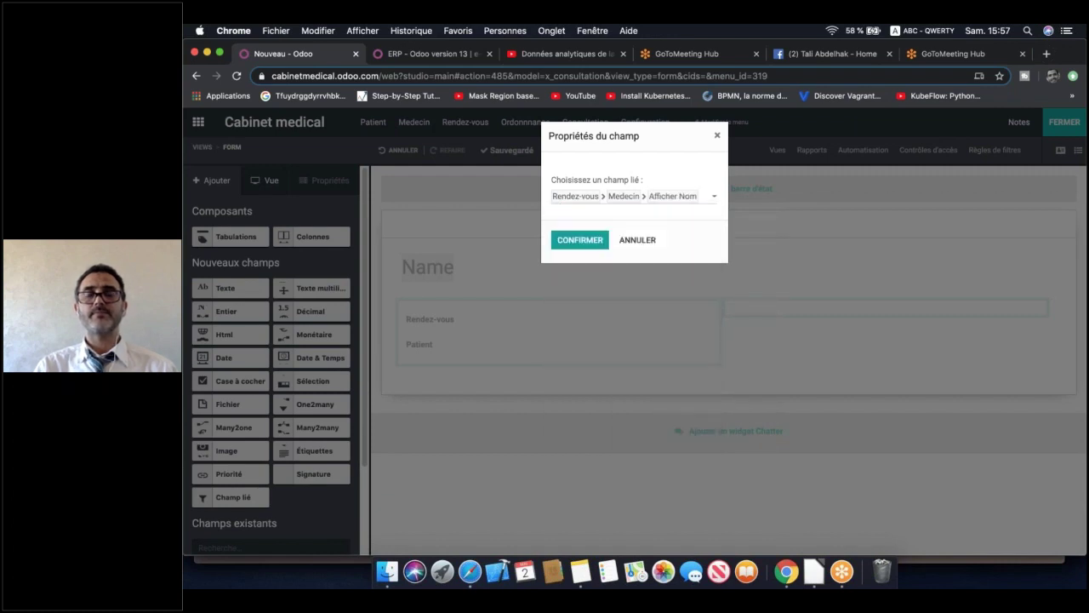
{"action": "left_click", "coordinate": [582, 243]}
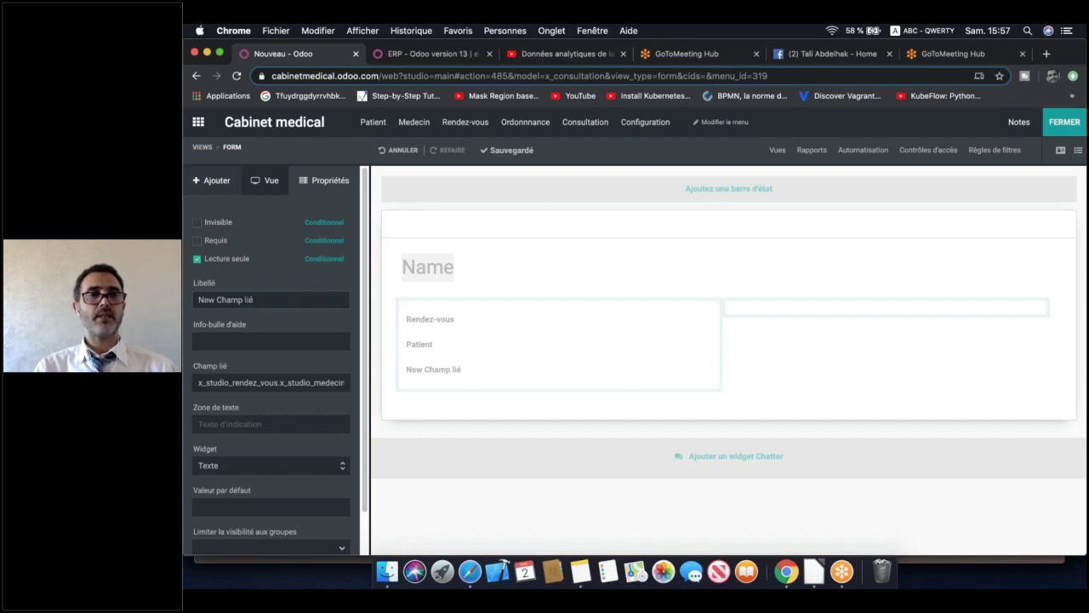
Insert a third related field at the end of the first column, linked to Rendez-vous > Date
{"action": "left_click", "coordinate": [211, 180]}
{"action": "left_click_drag", "start_coordinate": [232, 497], "coordinate": [422, 385]}
{"action": "left_click", "coordinate": [610, 203]}
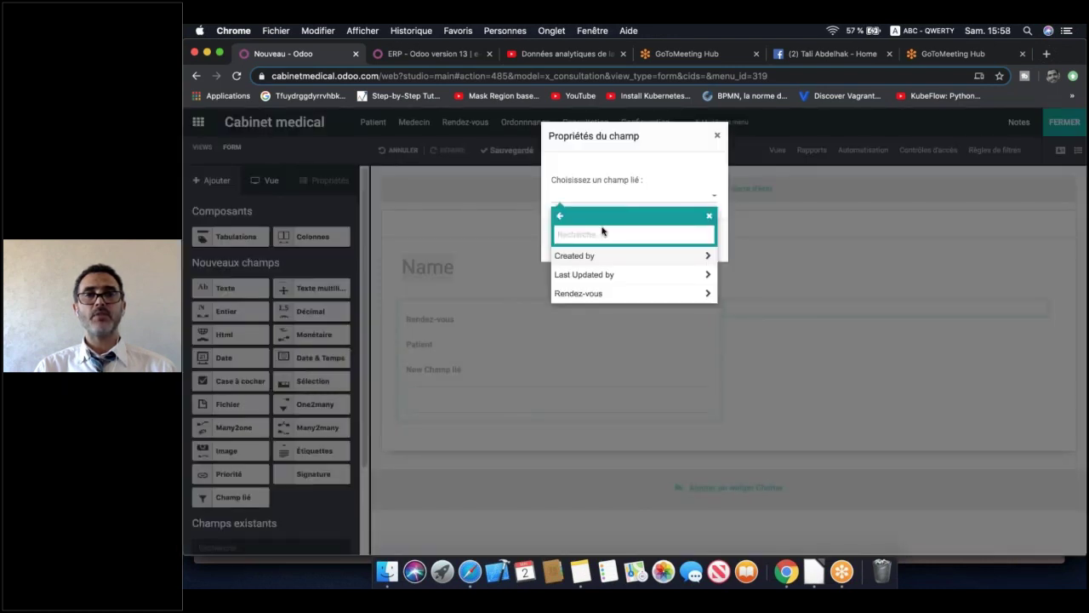
{"action": "left_click", "coordinate": [589, 294]}
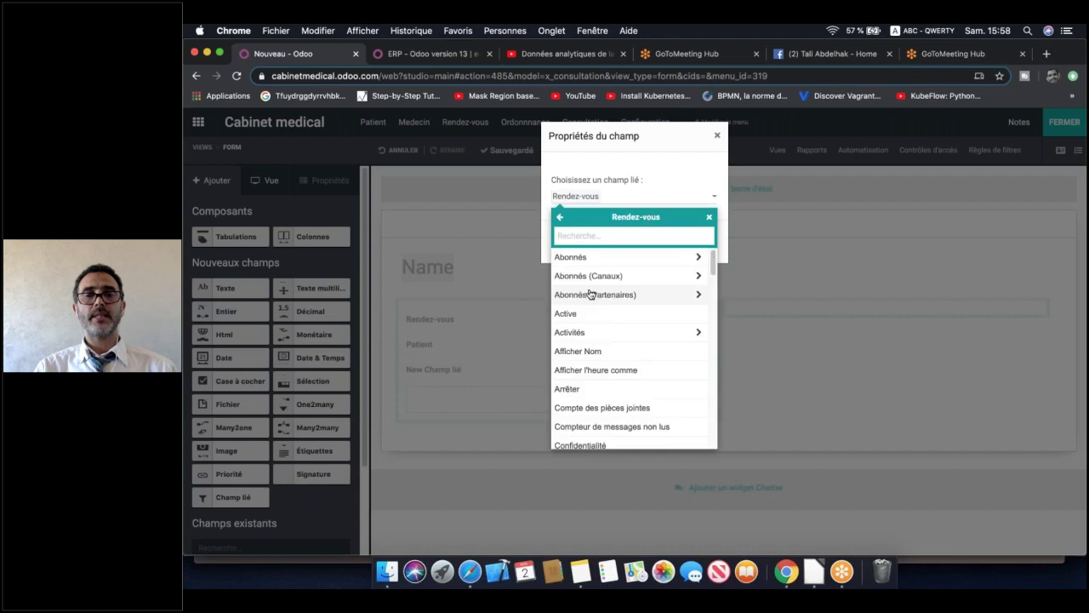
{"action": "scroll", "coordinate": [588, 355], "scroll_direction": "down", "scroll_amount": 3}
{"action": "left_click", "coordinate": [584, 375]}
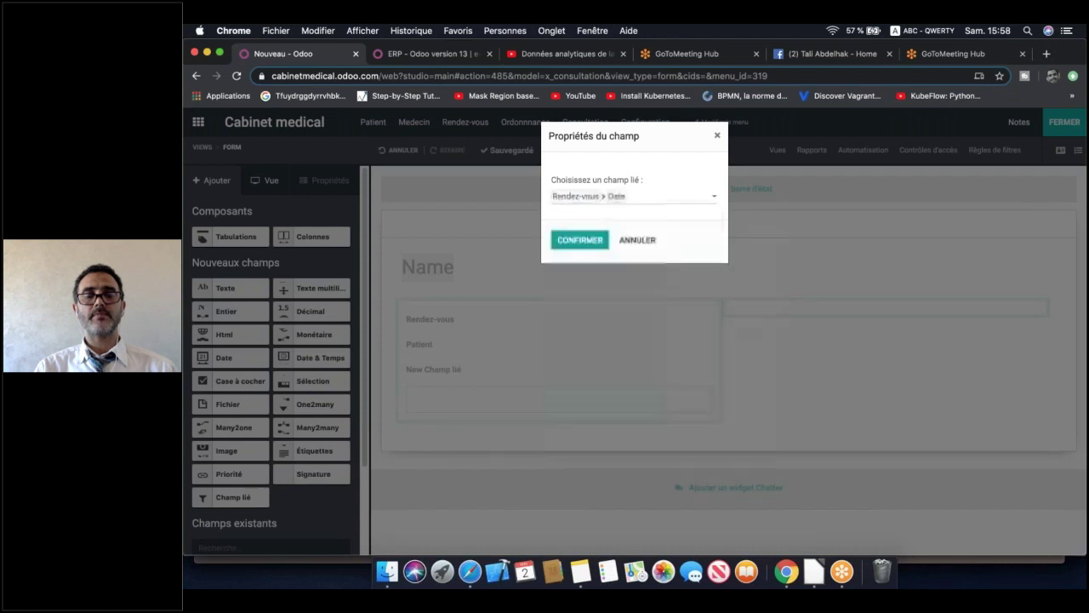
{"action": "left_click", "coordinate": [585, 241]}
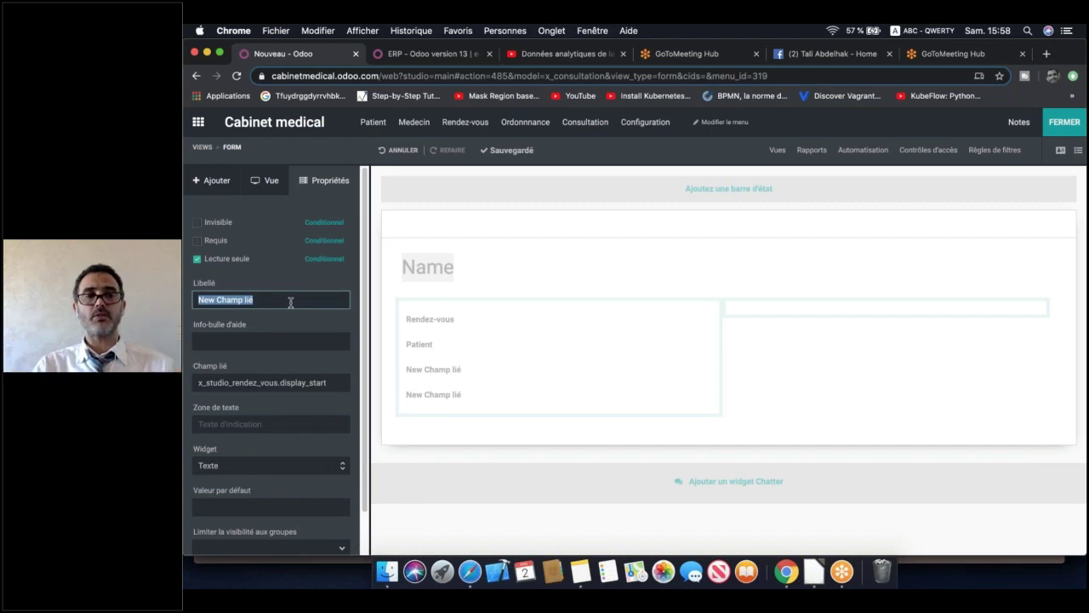
Label the third related field "Date Rendez-vous" on the consultation form
{"action": "type", "text": "Date "}
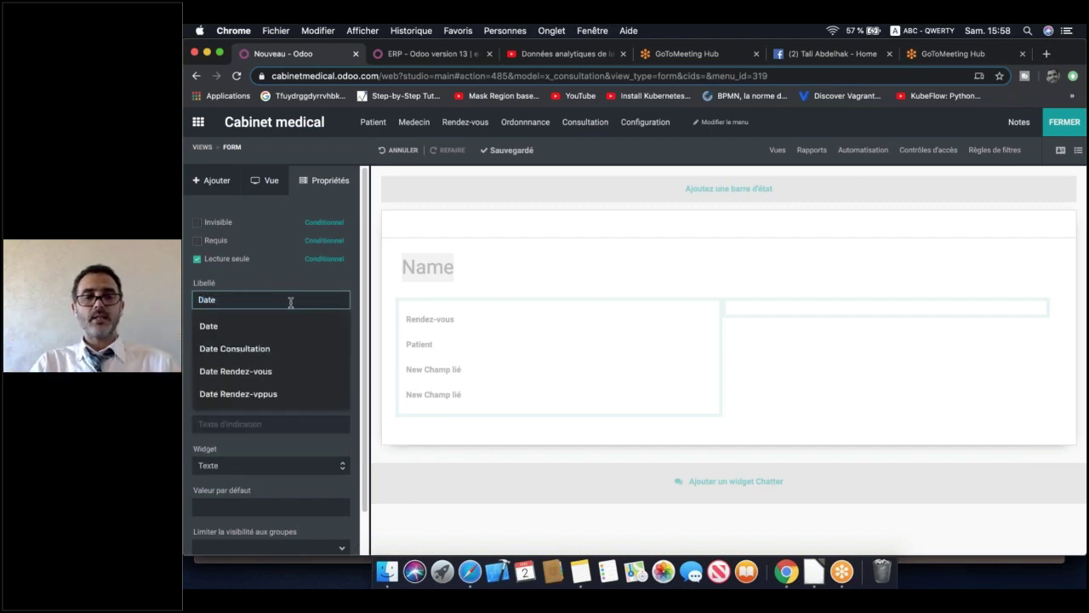
{"action": "type", "text": "Rende"}
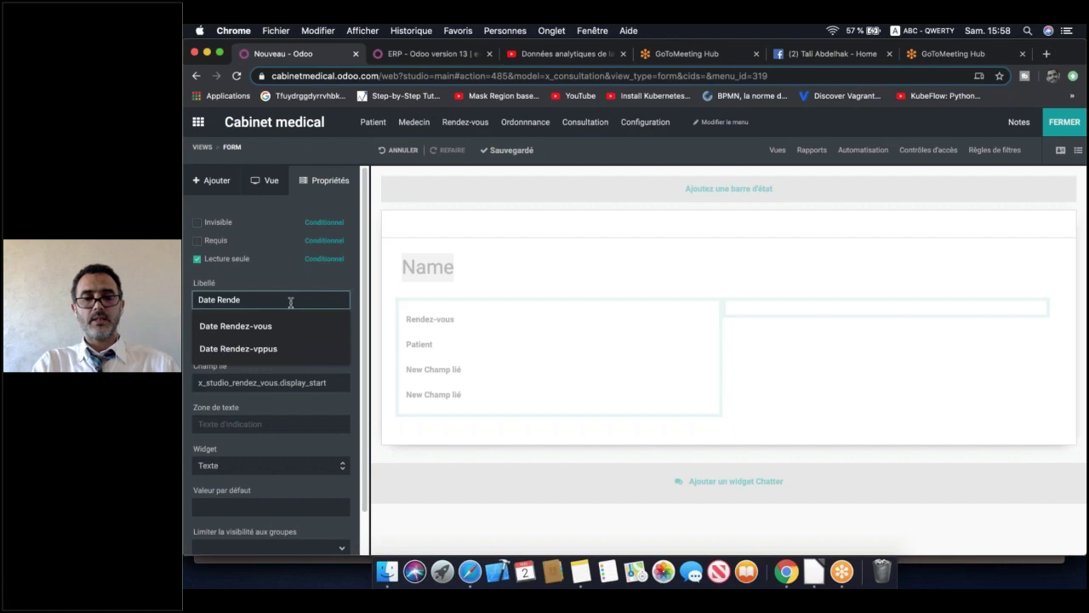
{"action": "type", "text": "z-vo"}
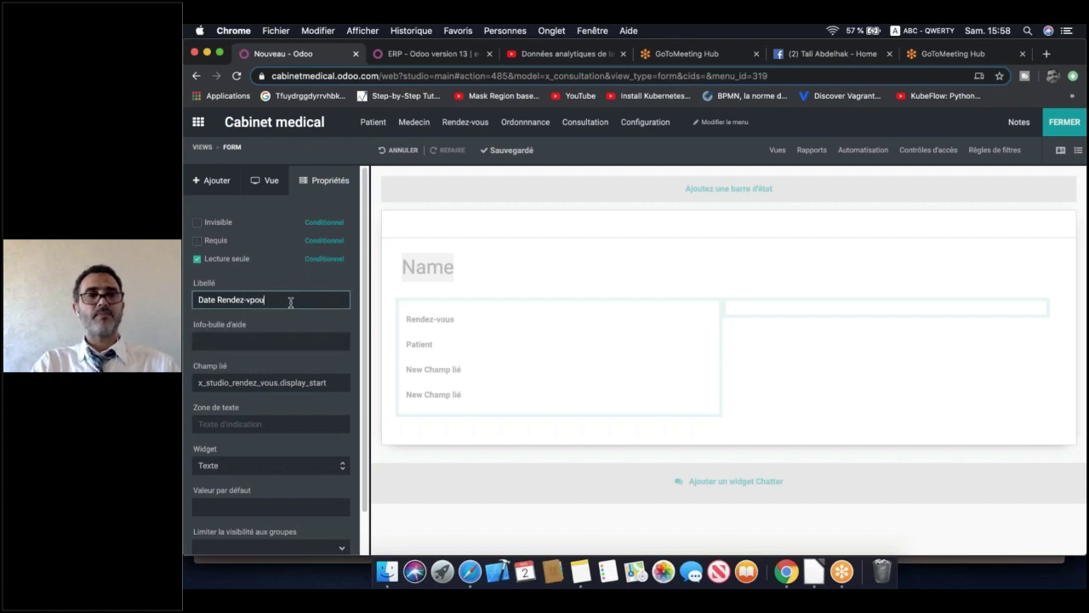
{"action": "key", "text": "BackSpace"}
{"action": "type", "text": "ous"}
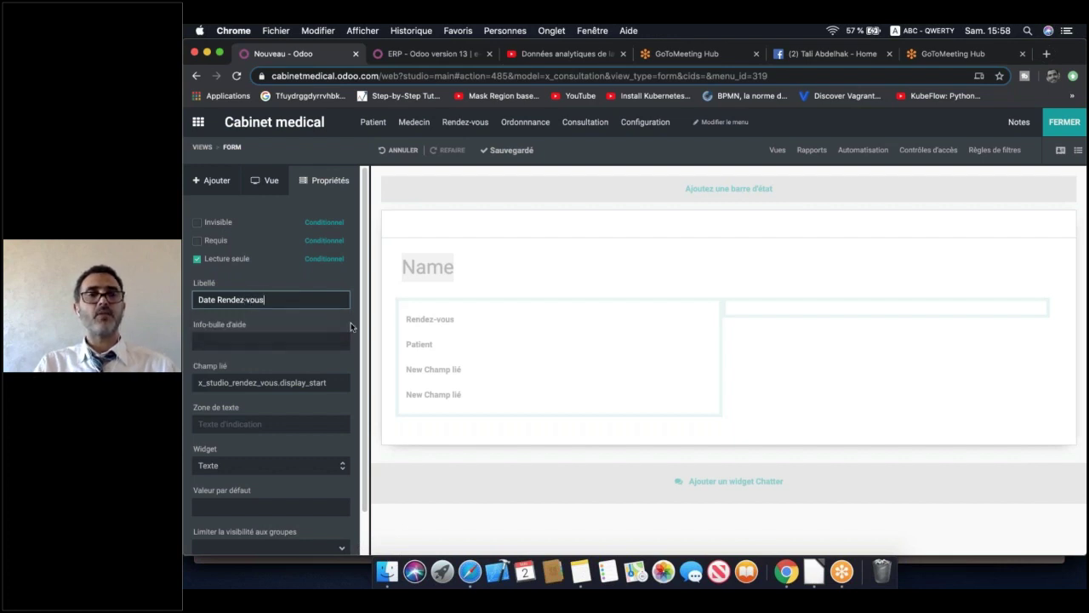
{"action": "left_click", "coordinate": [401, 341]}
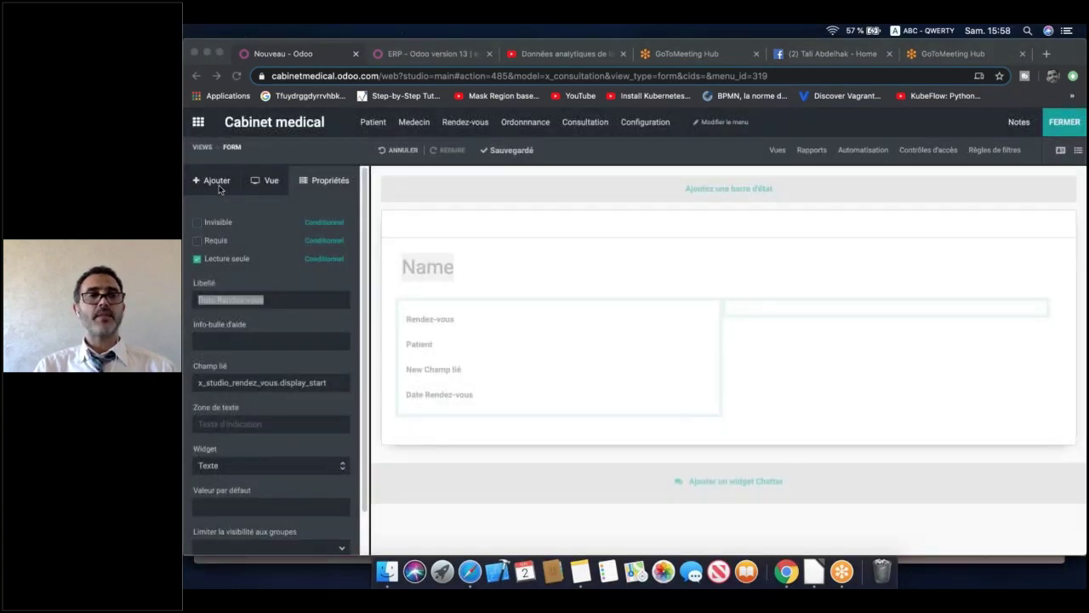
Add a Date & Temps field to the second column of the consultation form and label it "Date Consultation"
{"action": "left_click", "coordinate": [216, 182]}
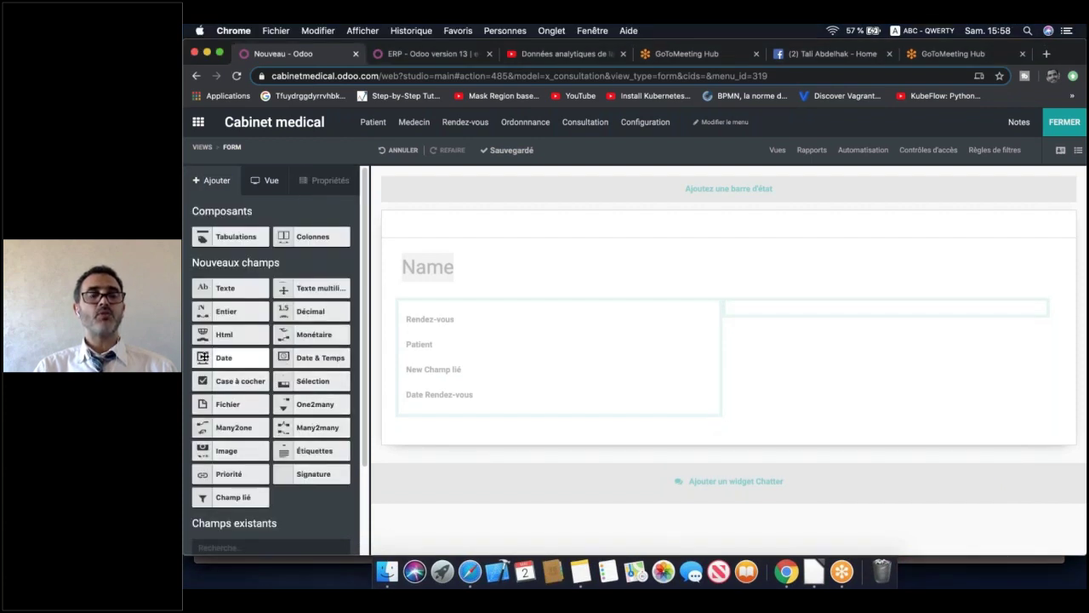
{"action": "left_click_drag", "start_coordinate": [284, 358], "coordinate": [808, 316]}
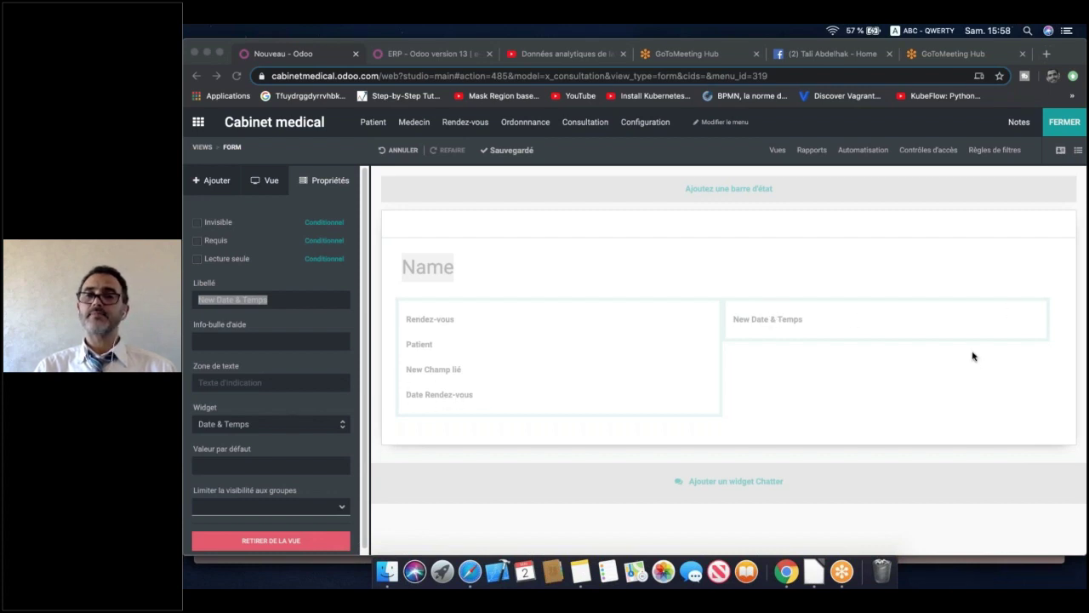
{"action": "left_click", "coordinate": [791, 320]}
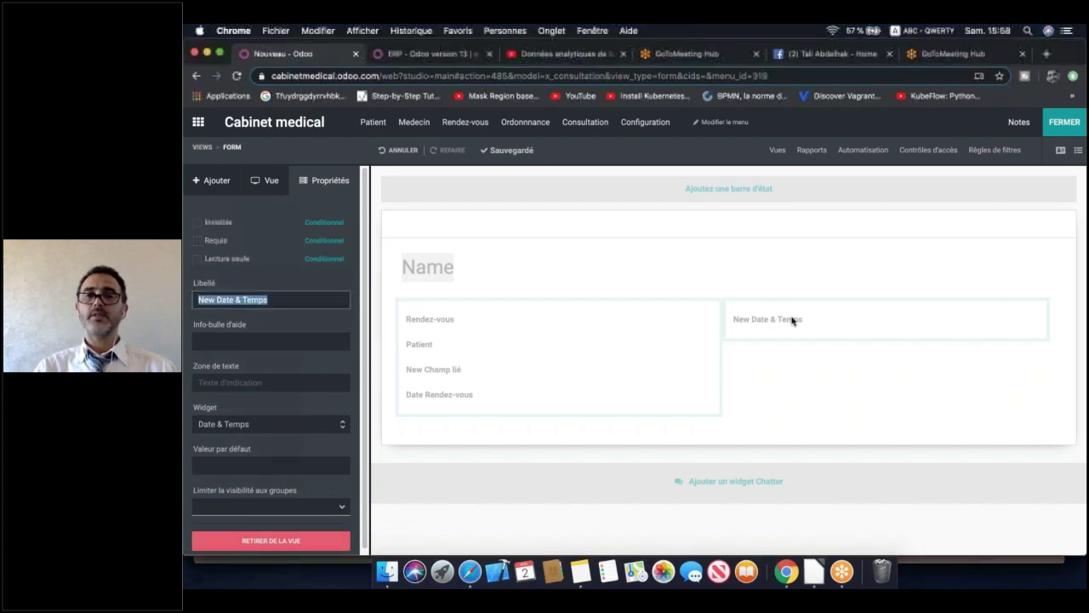
{"action": "left_click", "coordinate": [300, 301]}
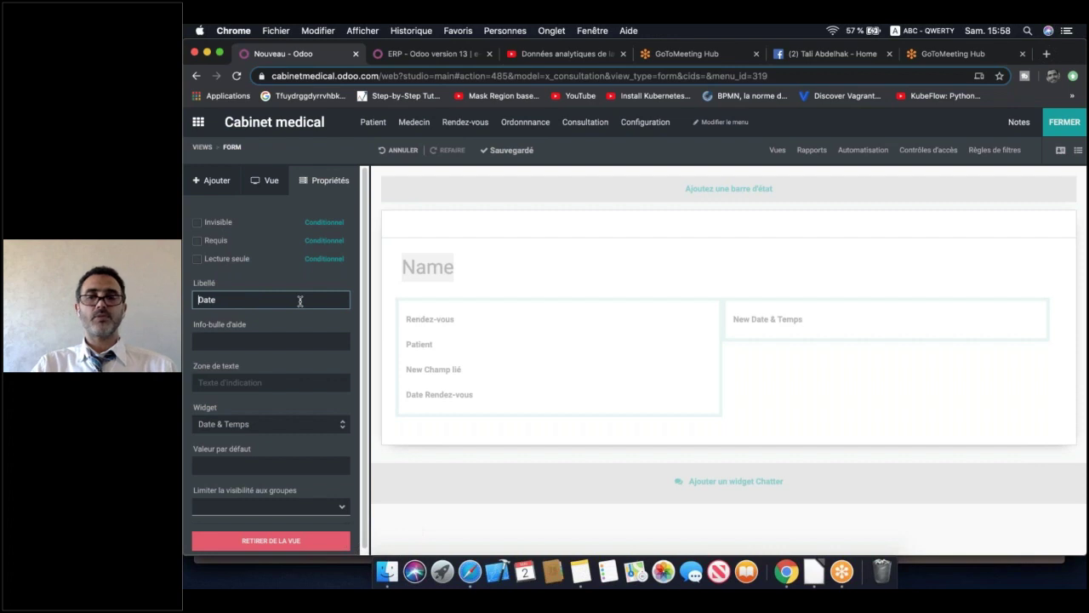
{"action": "type", "text": "Date "}
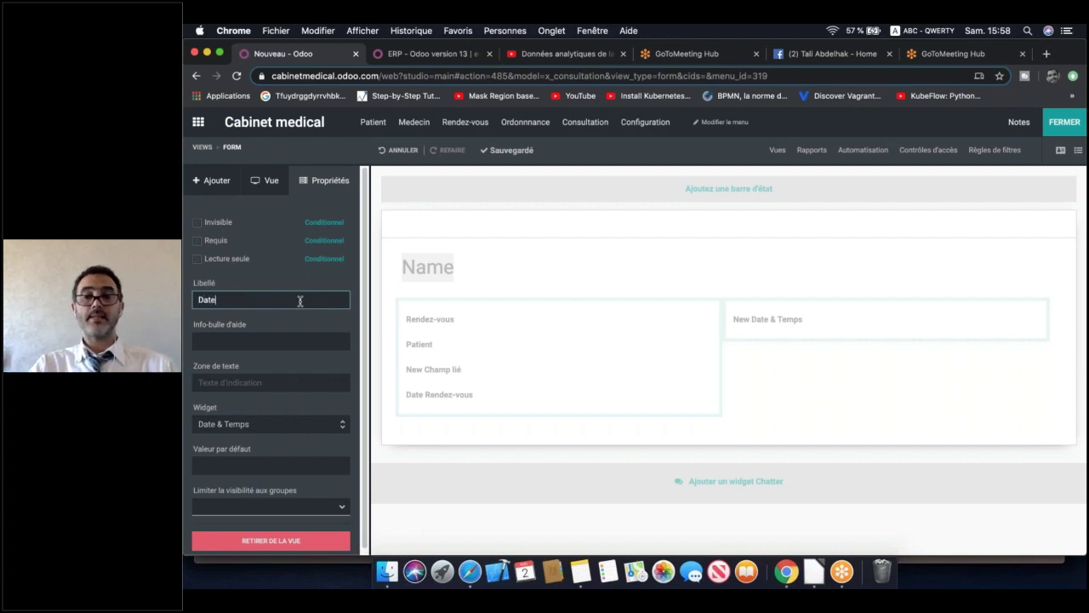
{"action": "type", "text": "C"}
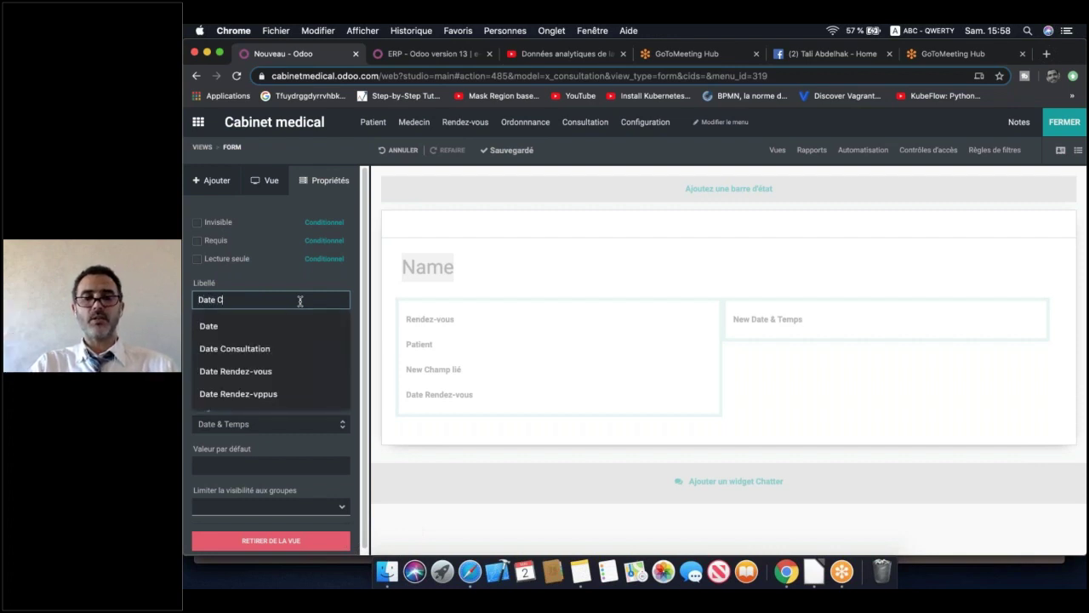
{"action": "type", "text": "onsultati"}
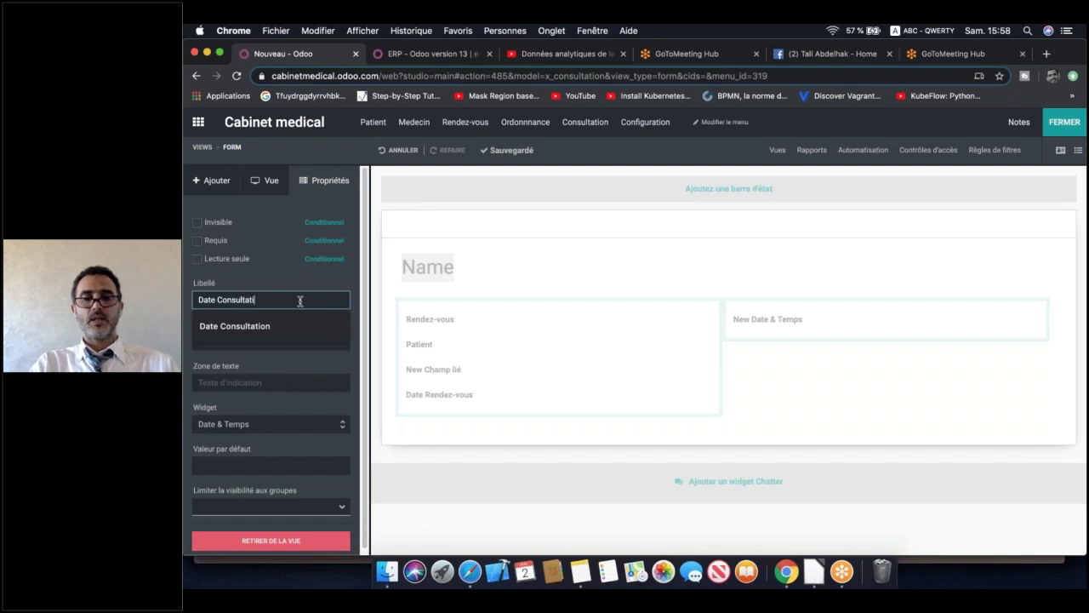
{"action": "type", "text": "on"}
{"action": "left_click", "coordinate": [457, 345]}
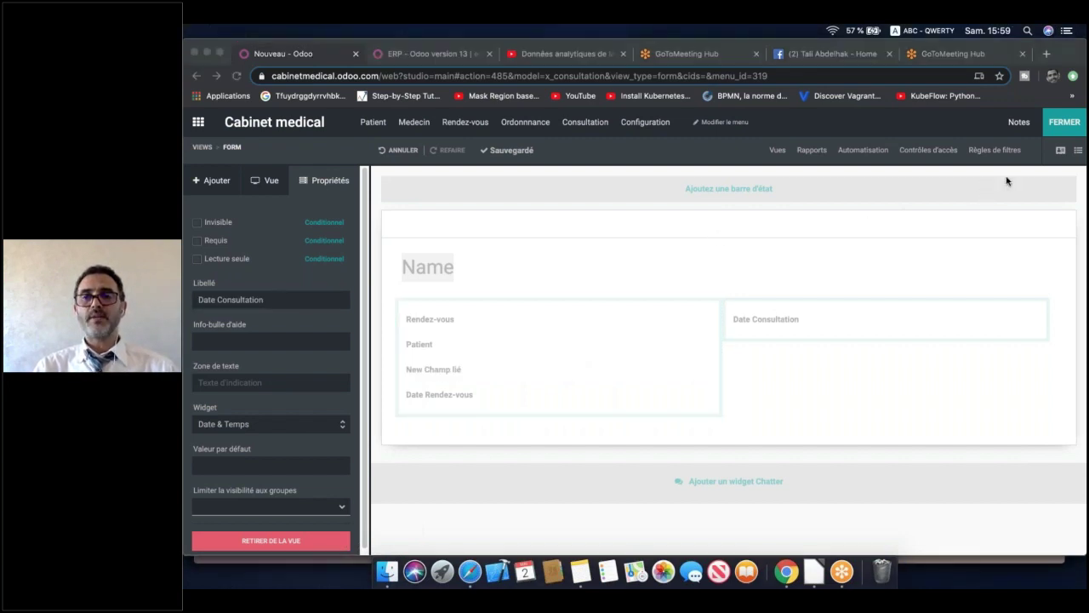
Close the form editor and view the Rendez-vous list
{"action": "left_click", "coordinate": [1068, 123]}
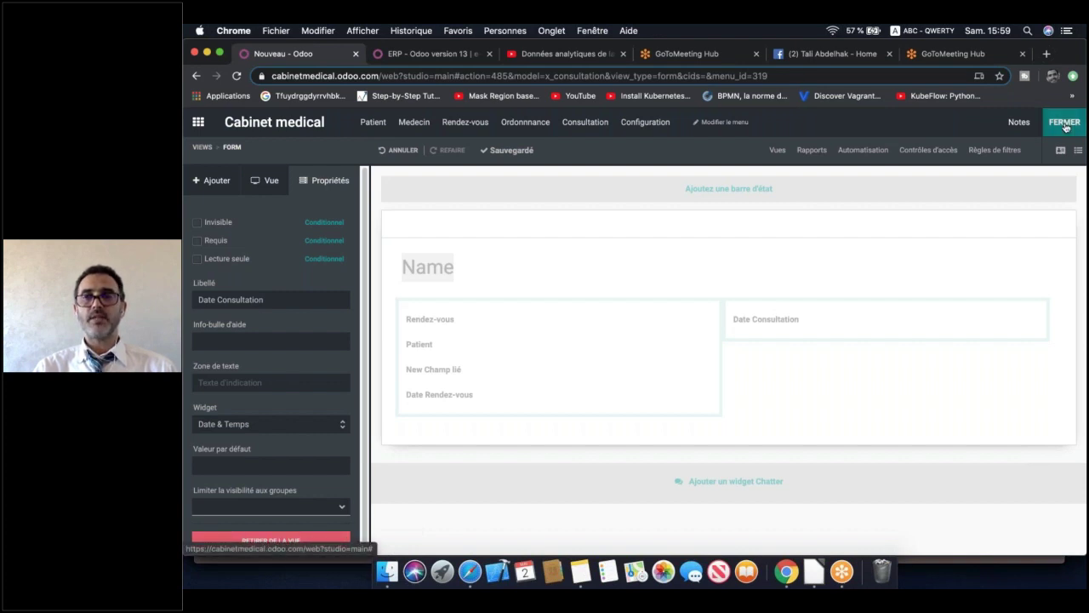
{"action": "left_click", "coordinate": [1066, 125]}
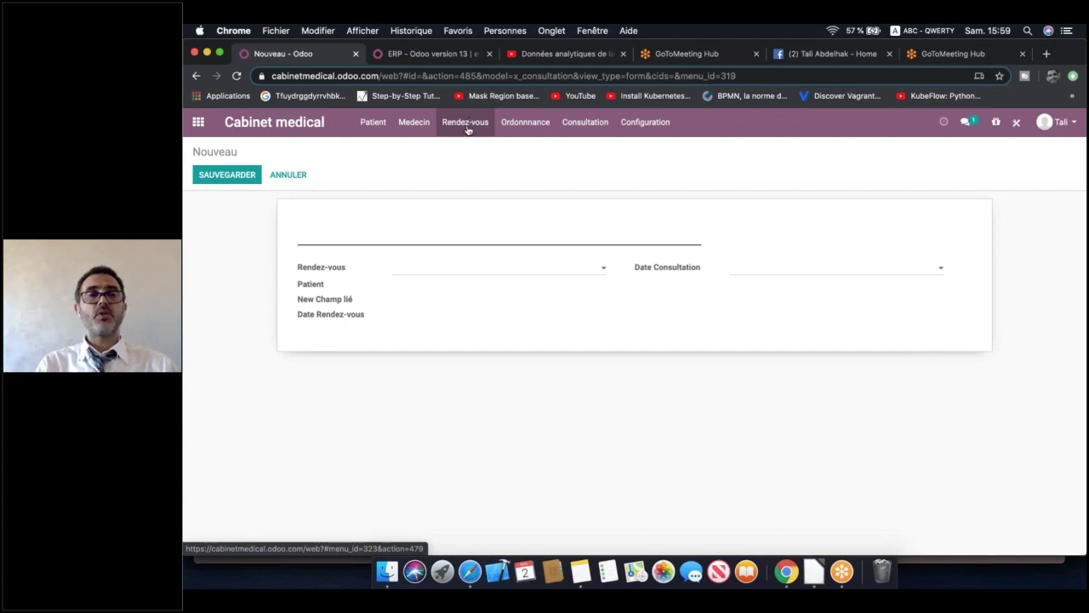
{"action": "left_click", "coordinate": [467, 124]}
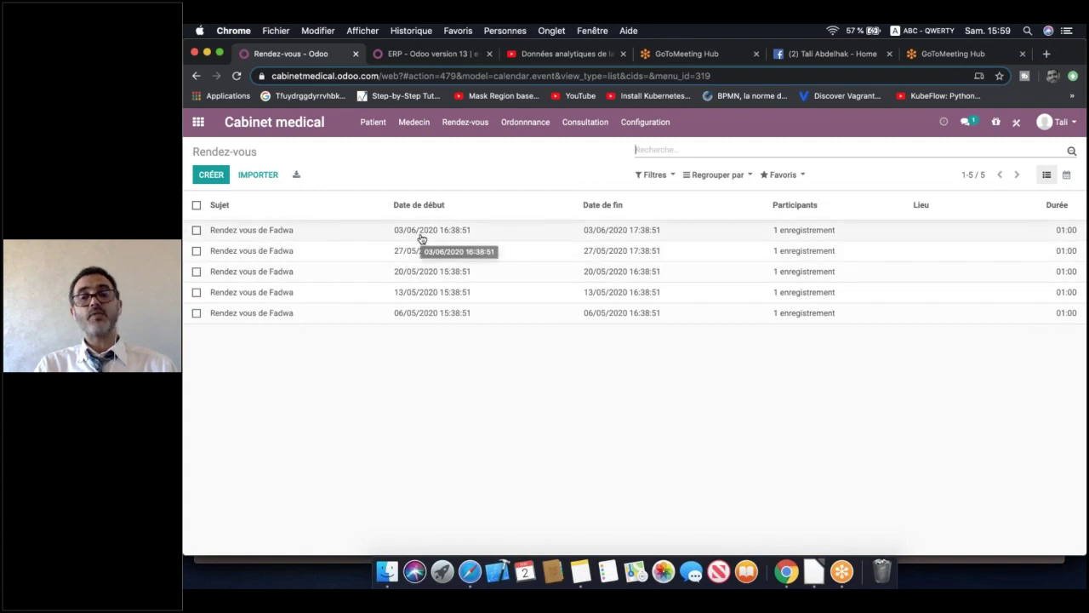
Create a consultation record titled "Consultation de" plus the patient's first name, and link it to the first appointment offered for Rendez-vous
{"action": "left_click", "coordinate": [581, 125]}
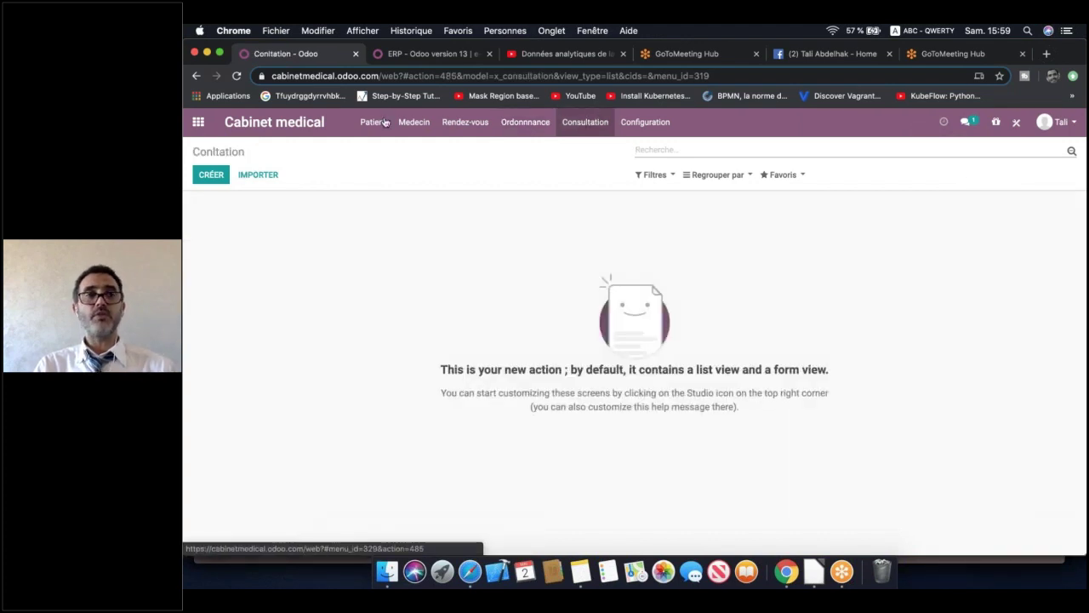
{"action": "left_click", "coordinate": [211, 175]}
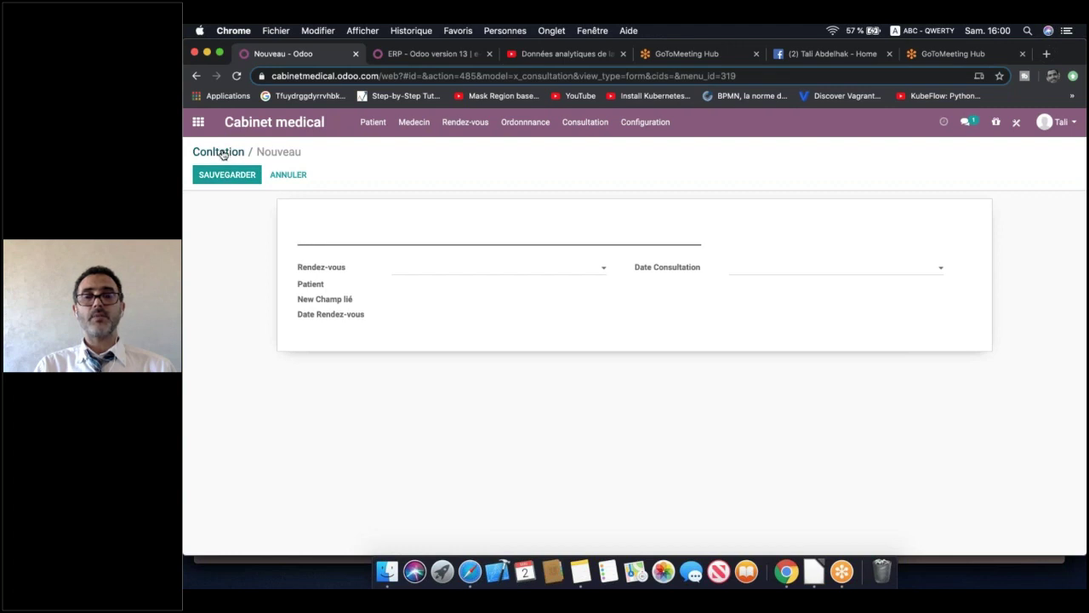
{"action": "left_click", "coordinate": [388, 236]}
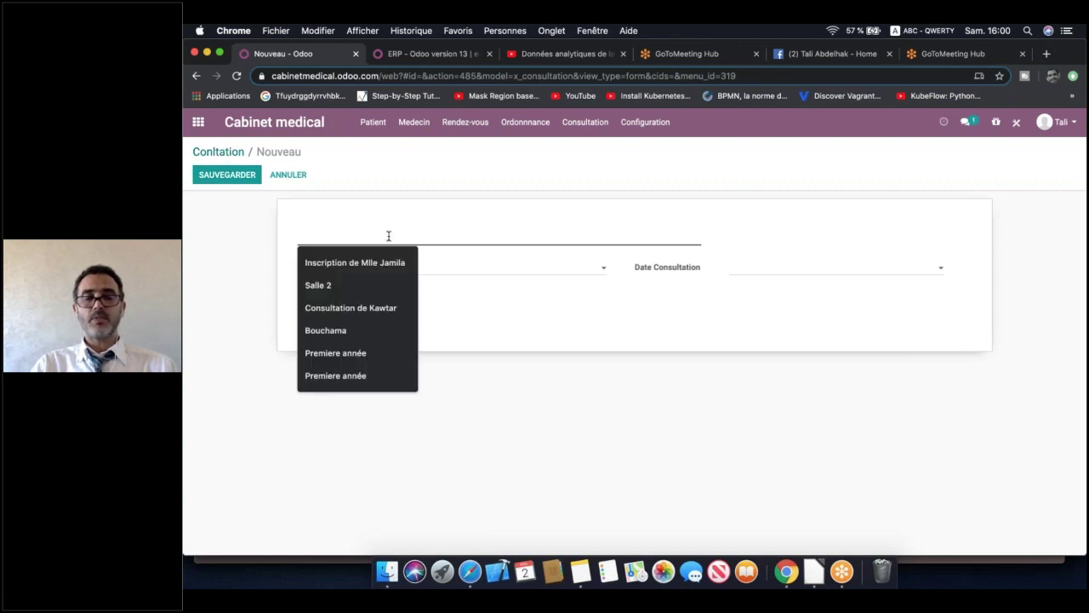
{"action": "type", "text": "Consultation de Kawtar"}
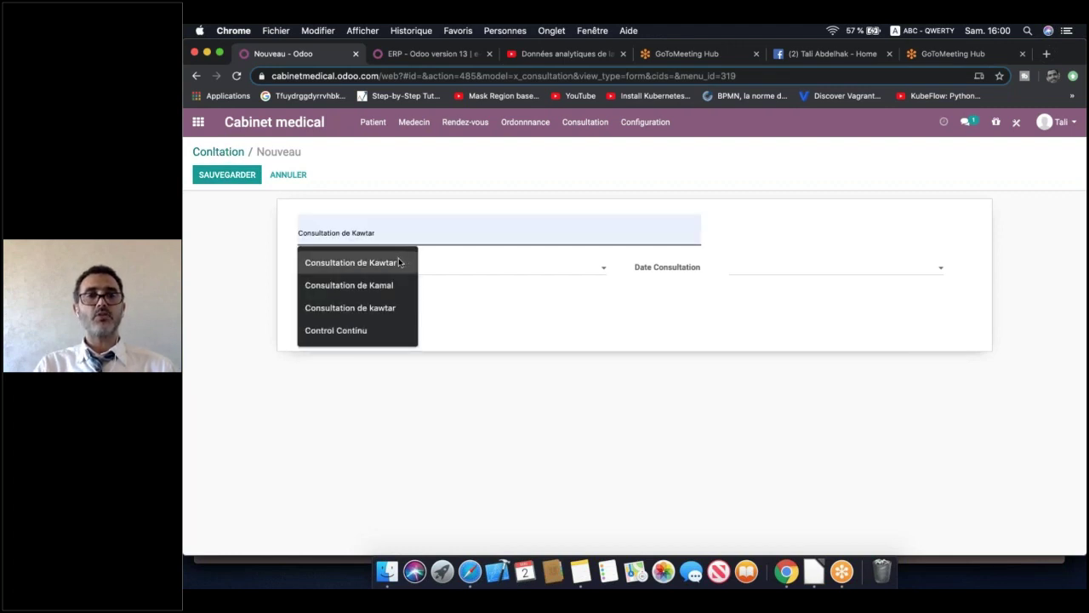
{"action": "left_click", "coordinate": [401, 259]}
{"action": "double_click", "coordinate": [457, 228]}
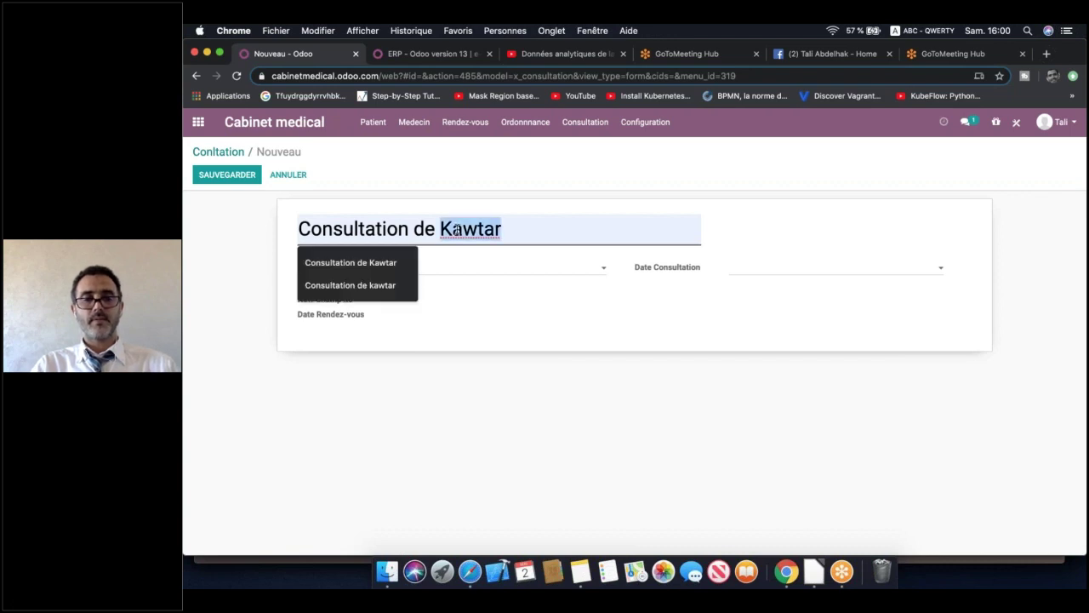
{"action": "type", "text": "Fadwa"}
{"action": "left_click", "coordinate": [470, 269]}
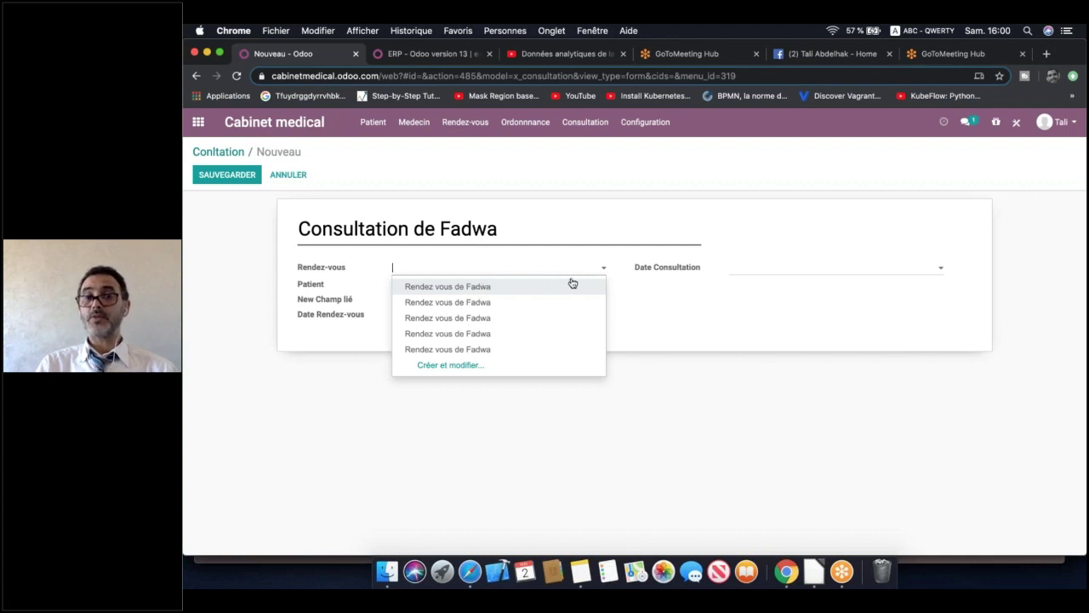
{"action": "left_click", "coordinate": [472, 289]}
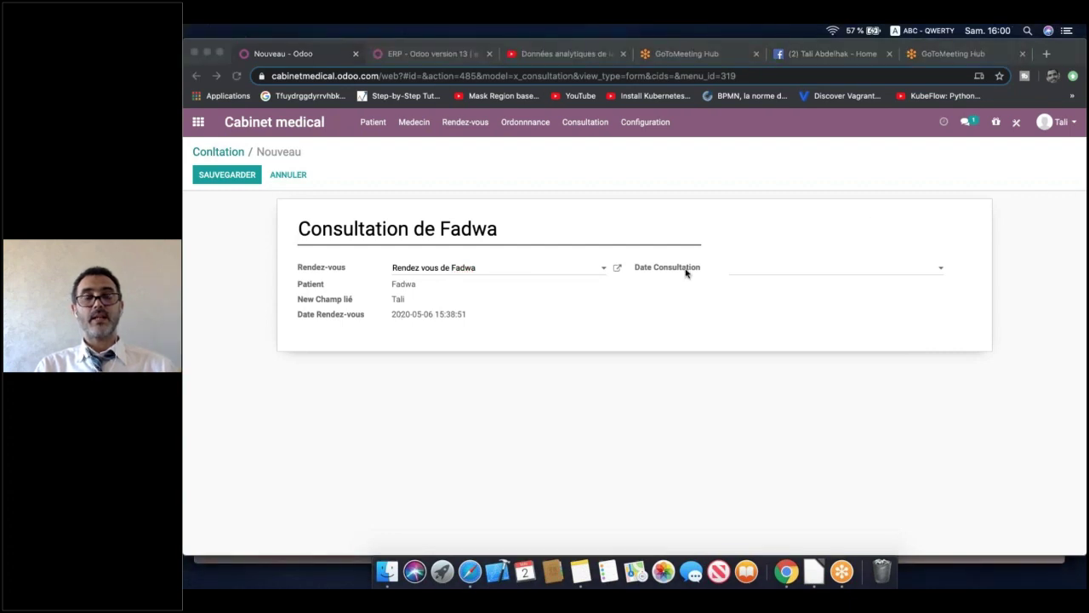
Compare the new consultation form with the LibreOffice data model, examining the Consultation entity and its (0,1) link to Rendez-vous
{"action": "left_click", "coordinate": [814, 569]}
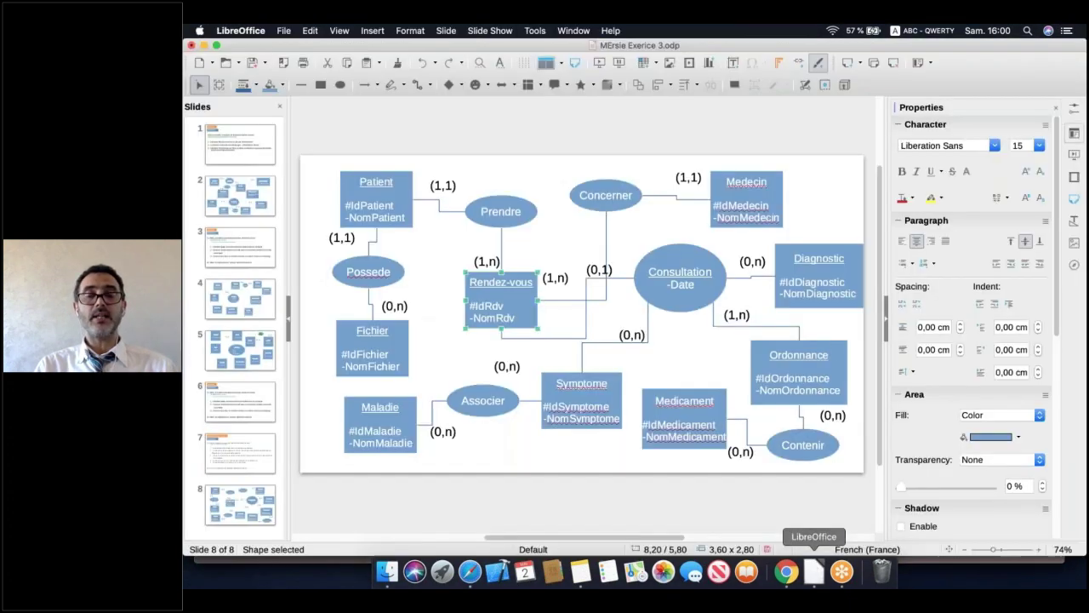
{"action": "left_click", "coordinate": [687, 258]}
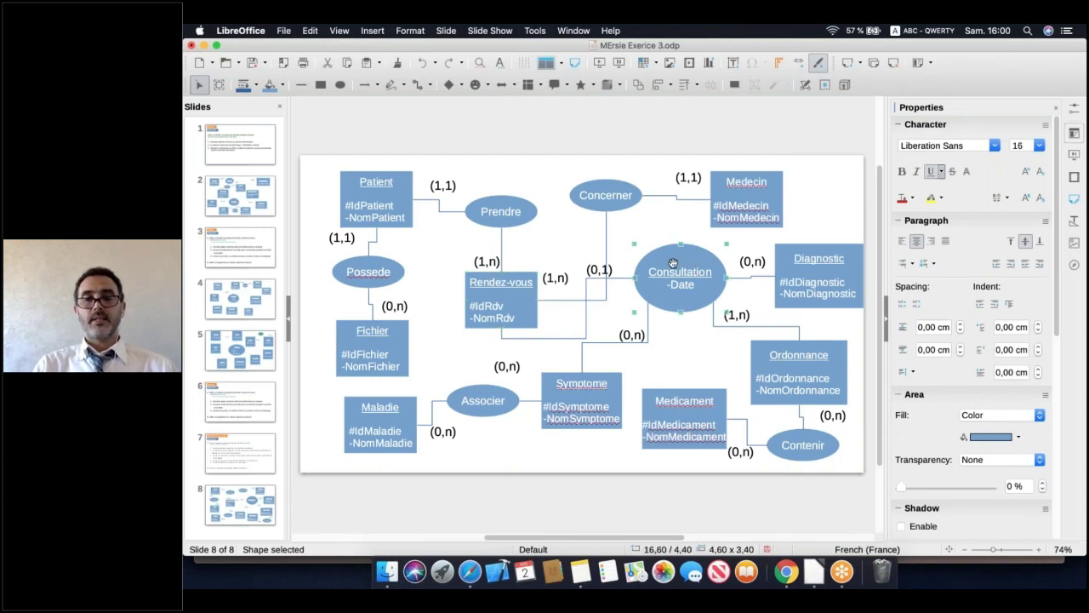
{"action": "left_click", "coordinate": [786, 571]}
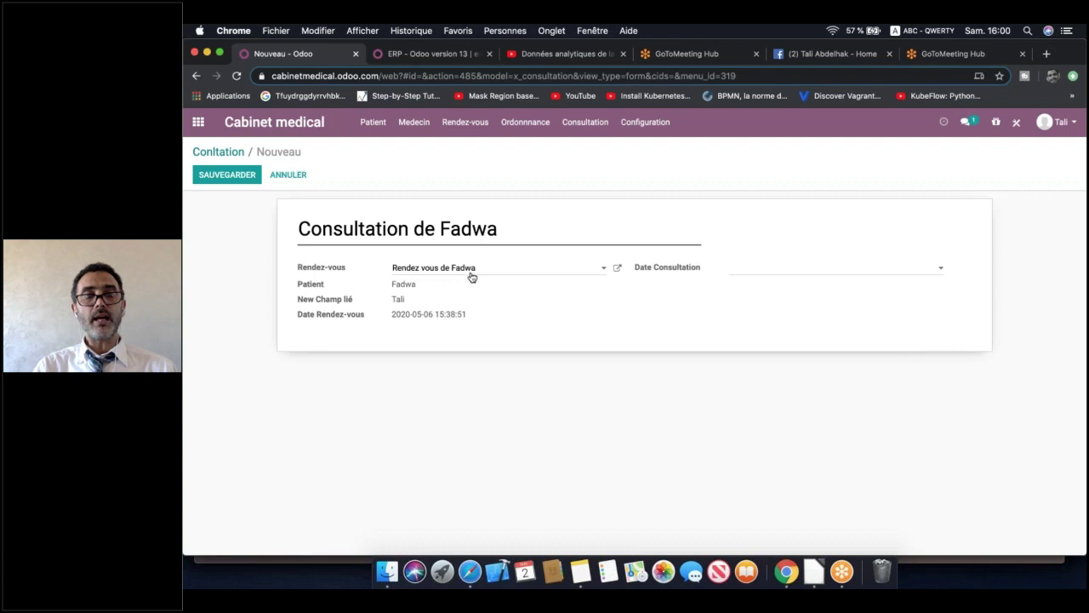
{"action": "left_click", "coordinate": [814, 570]}
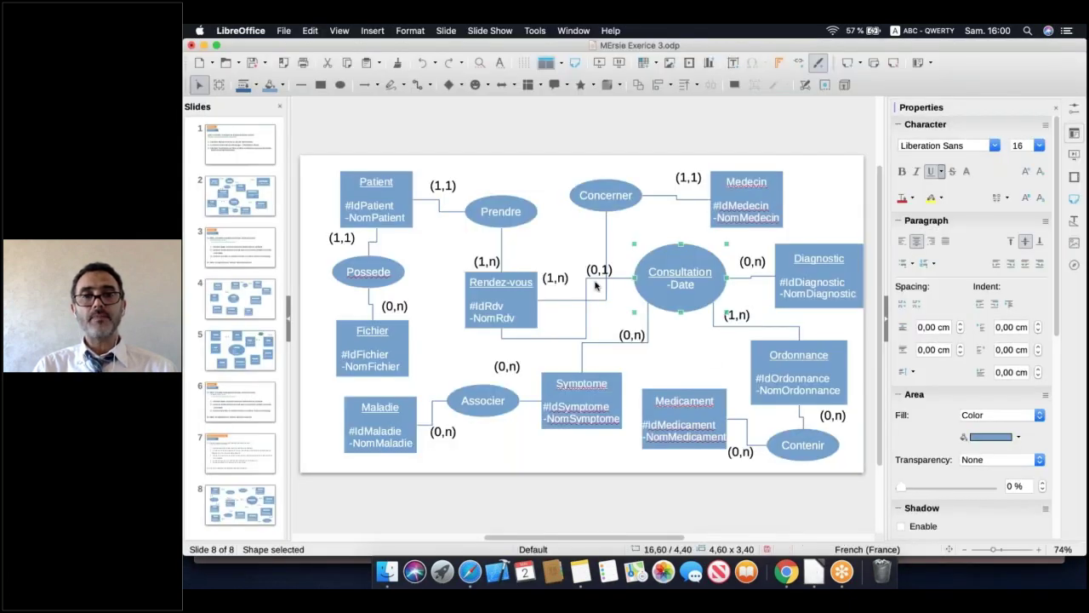
{"action": "left_click", "coordinate": [594, 277]}
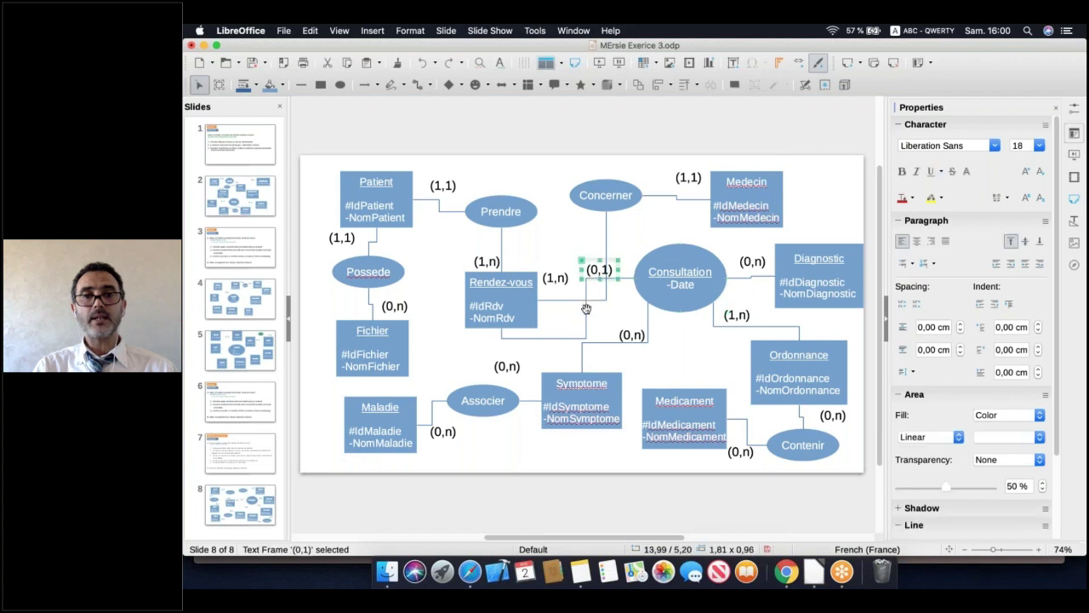
{"action": "left_click", "coordinate": [586, 308]}
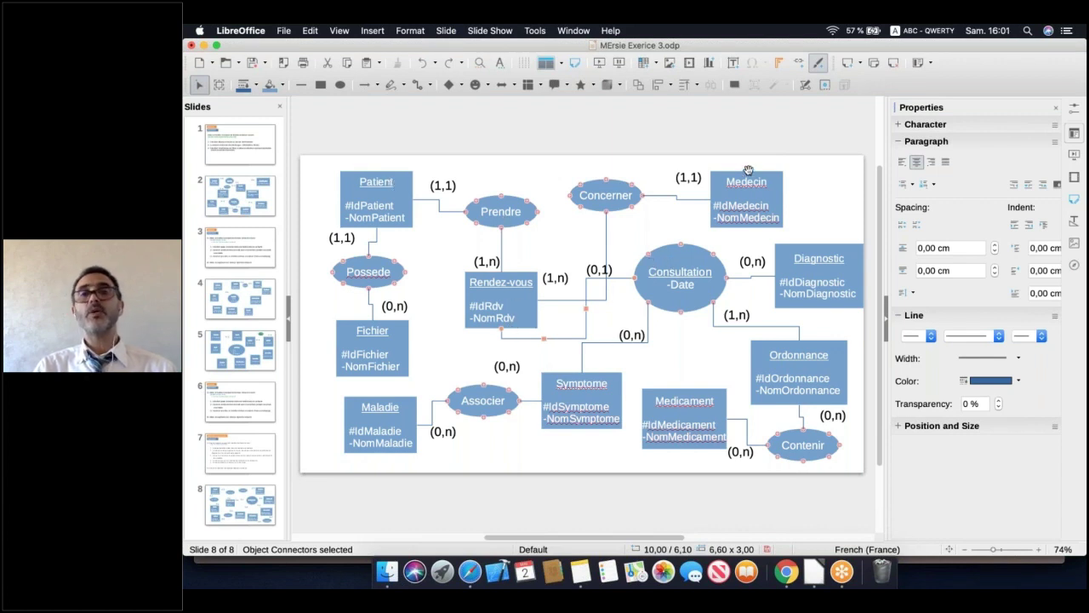
{"action": "left_click", "coordinate": [786, 572]}
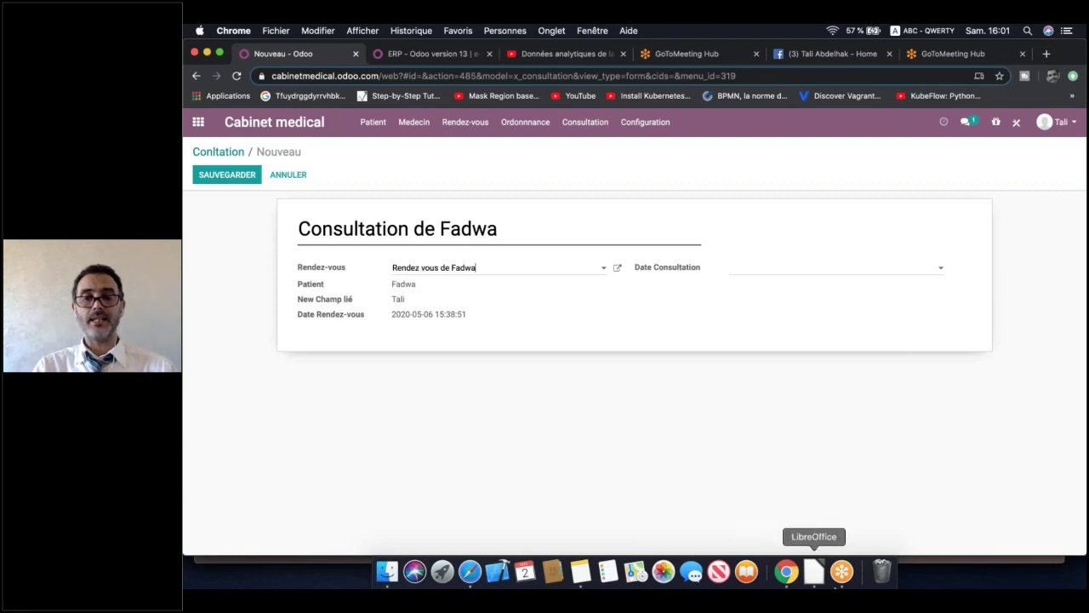
{"action": "left_click", "coordinate": [814, 572]}
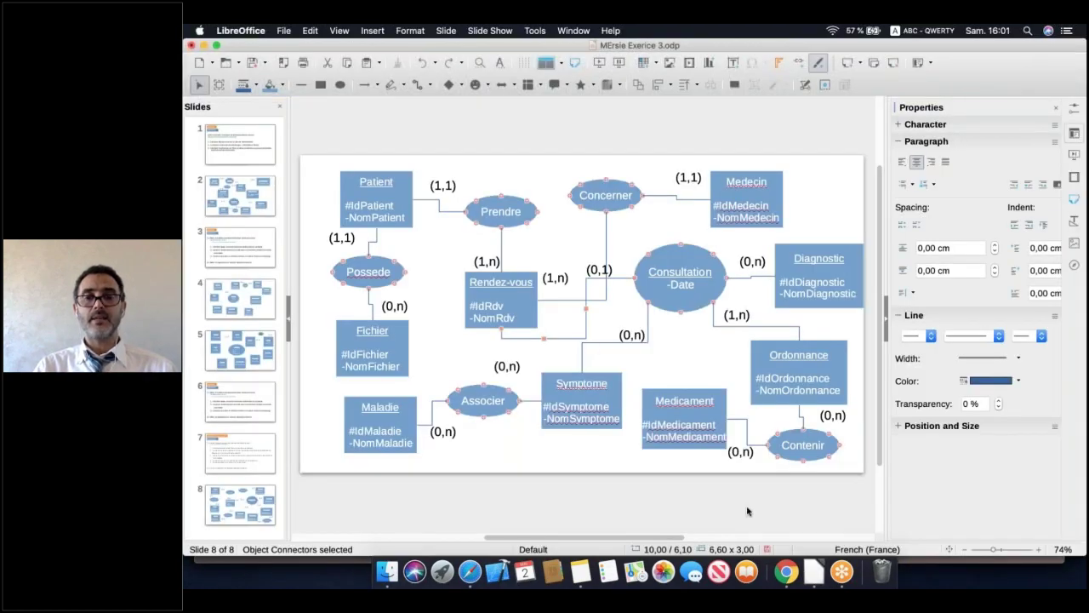
{"action": "left_click", "coordinate": [786, 572]}
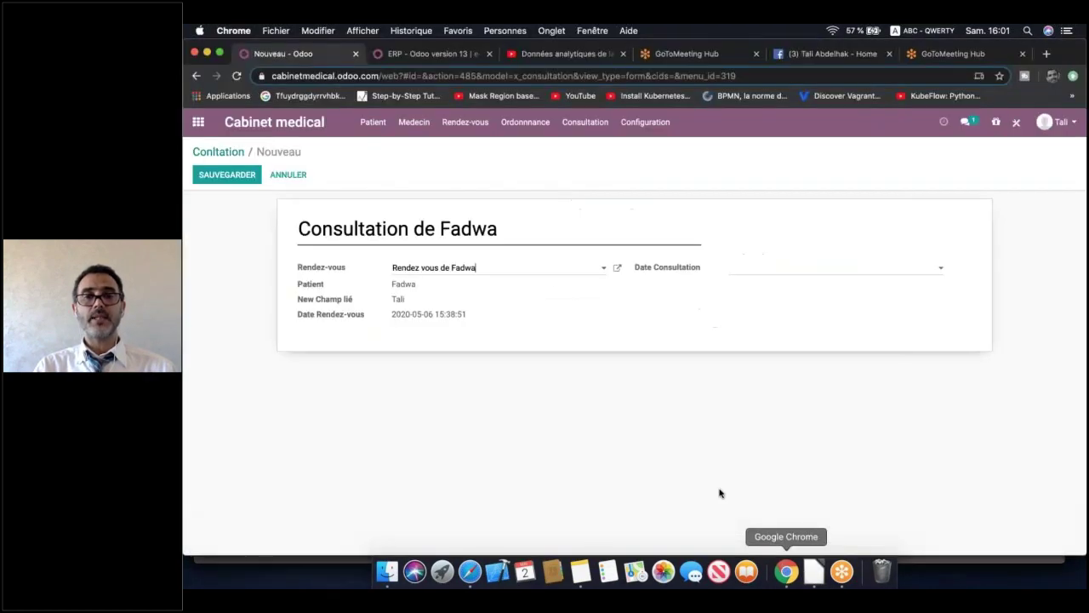
{"action": "left_click", "coordinate": [815, 571]}
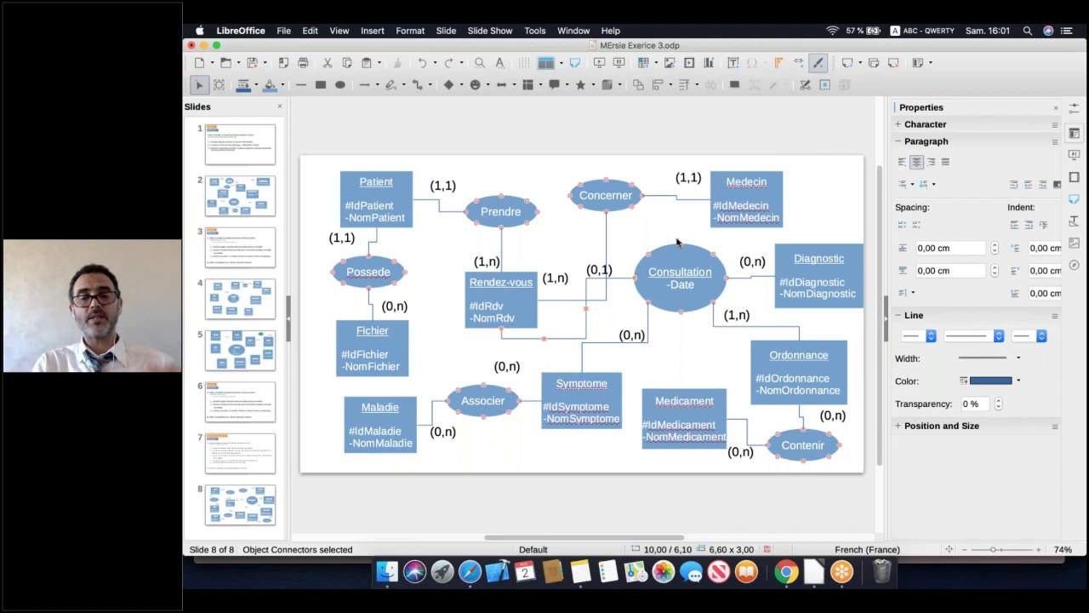
{"action": "left_click", "coordinate": [785, 576]}
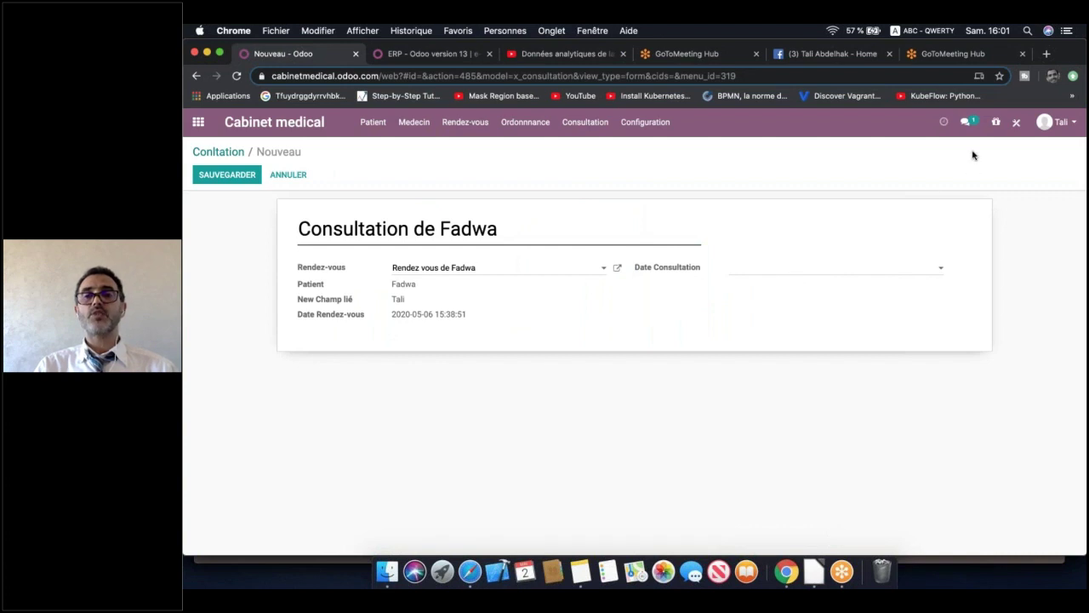
{"action": "left_click", "coordinate": [882, 269]}
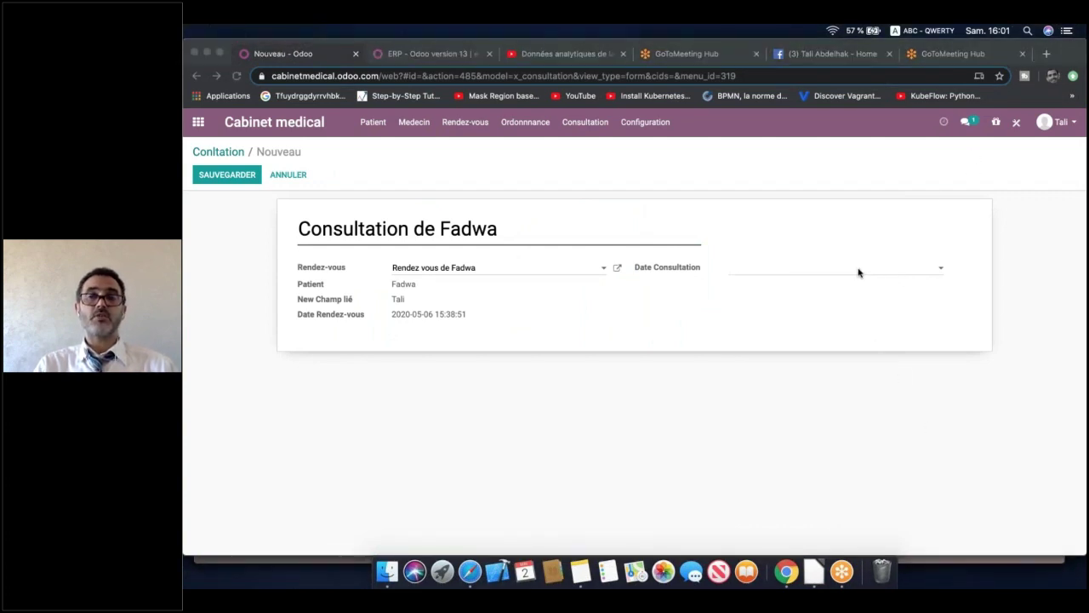
Set the new consultation's Date Consultation to 02/05/2020 and try to save the record
{"action": "left_click", "coordinate": [857, 273]}
{"action": "left_click", "coordinate": [849, 278]}
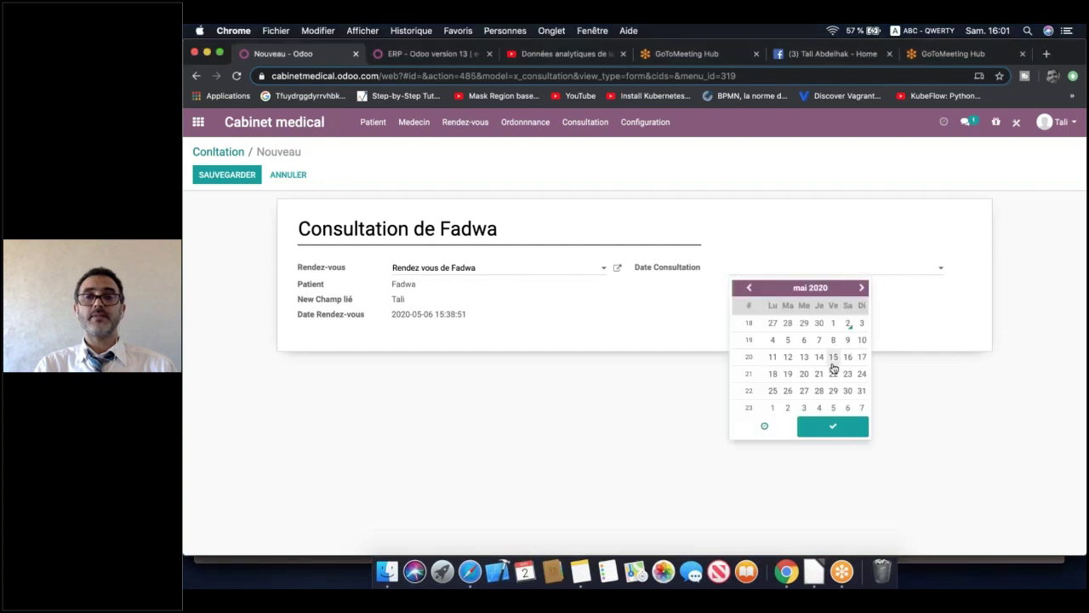
{"action": "left_click", "coordinate": [847, 322]}
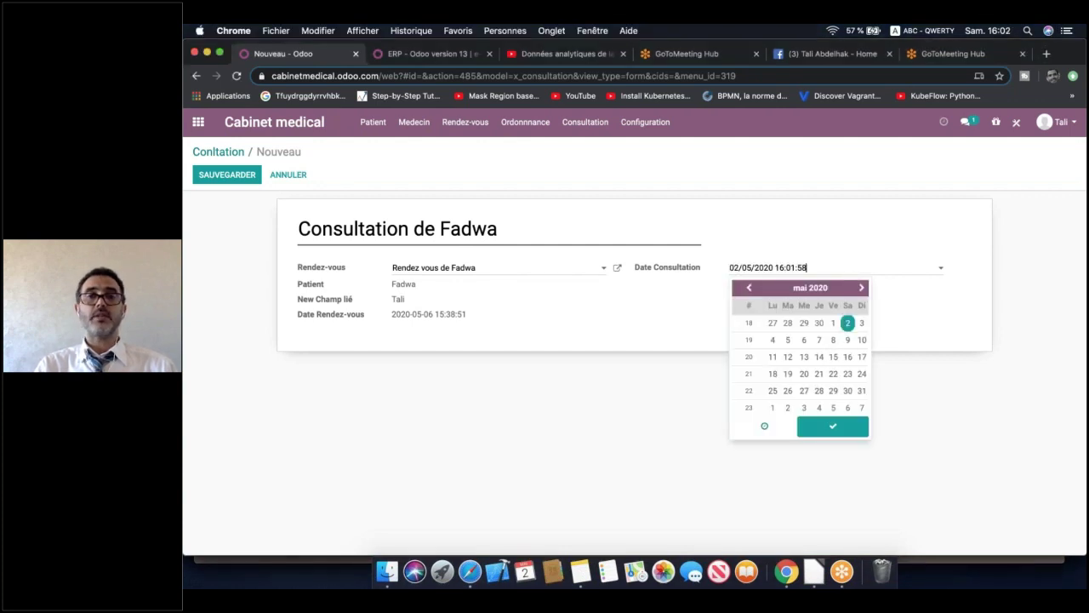
{"action": "left_click", "coordinate": [231, 180]}
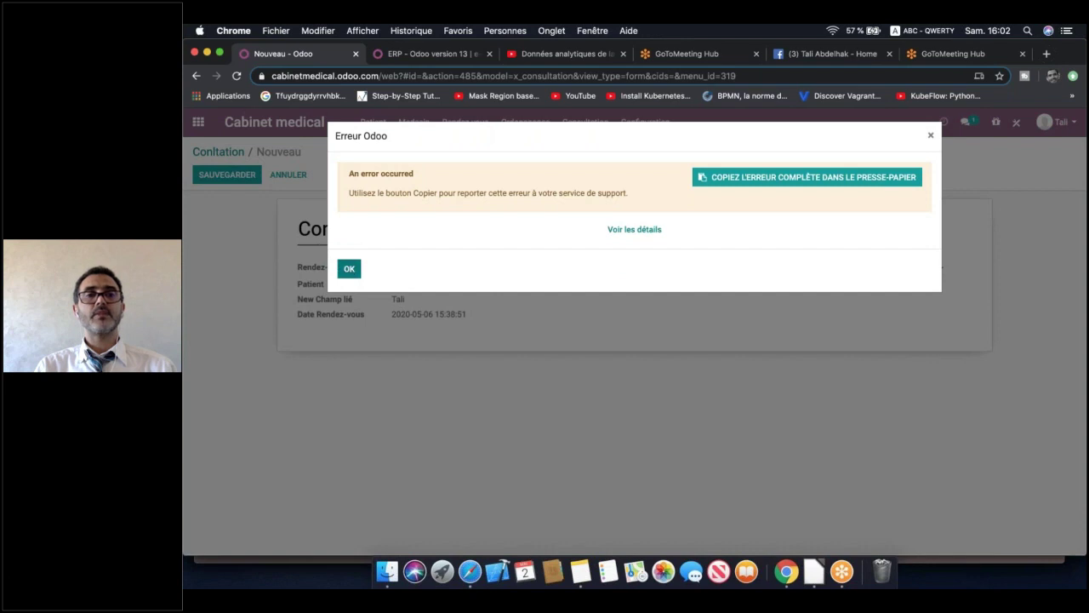
{"action": "left_click", "coordinate": [348, 268]}
{"action": "left_click", "coordinate": [227, 175]}
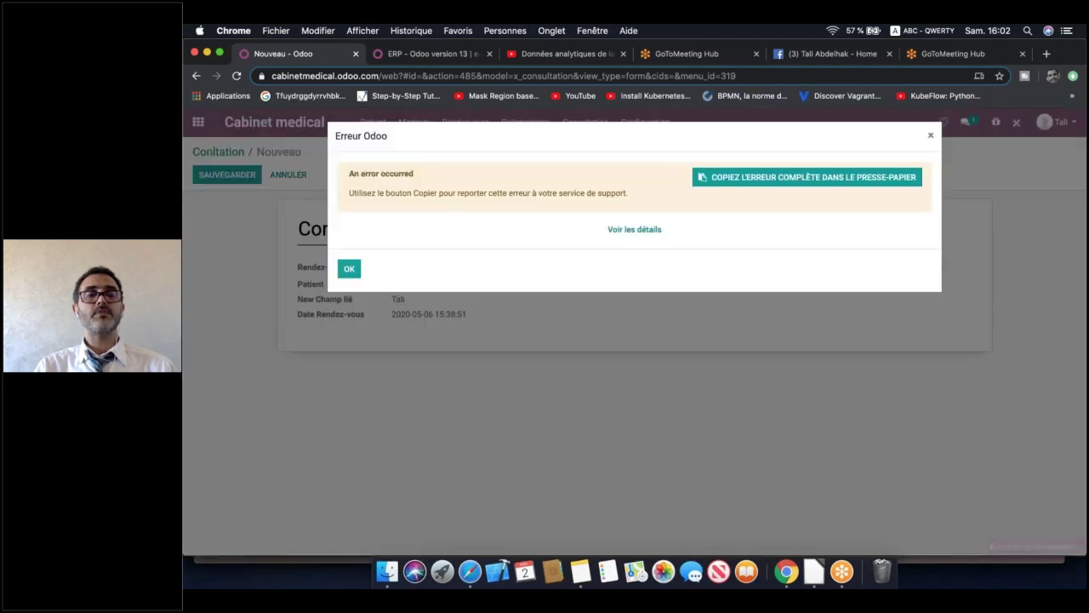
Examine the end of the technical details for the failed save and dismiss the error
{"action": "left_click", "coordinate": [647, 229]}
{"action": "scroll", "coordinate": [535, 451], "scroll_direction": "down", "scroll_amount": 5}
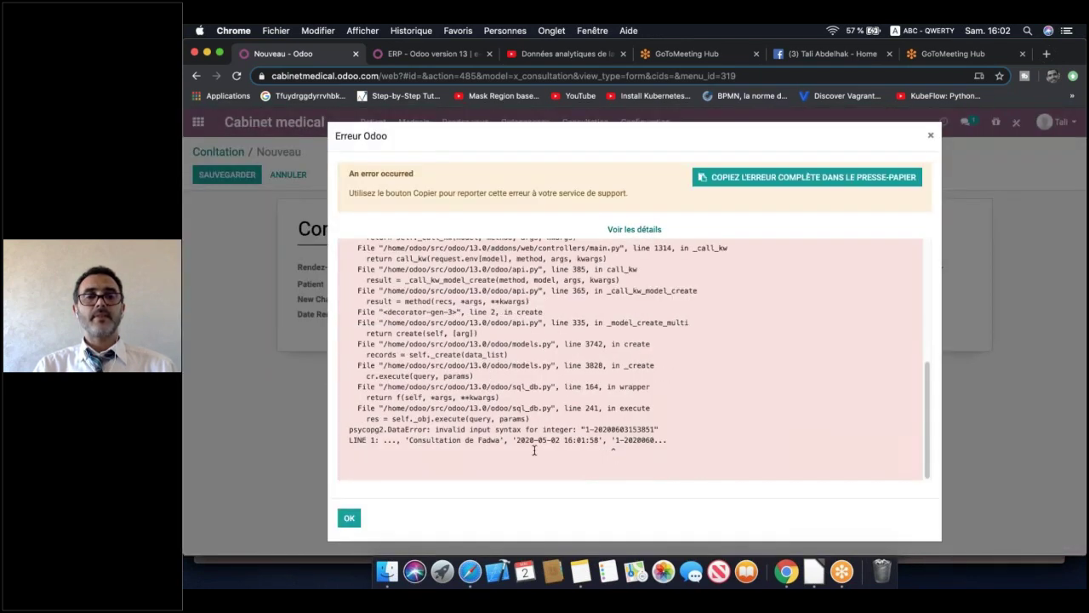
{"action": "left_click", "coordinate": [350, 519]}
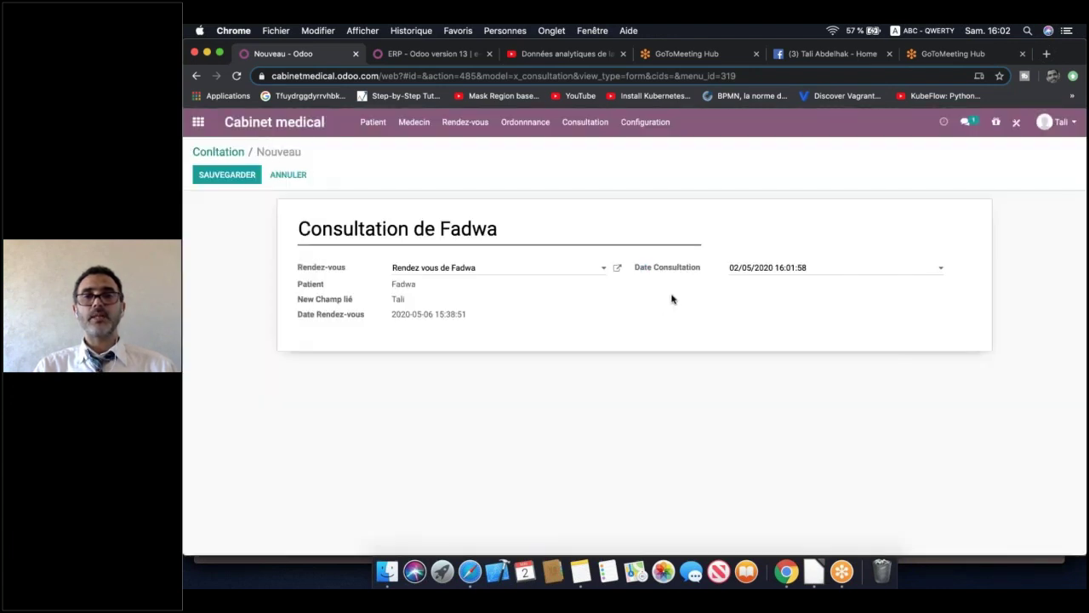
Clear the Date Consultation value and try to save the consultation without it
{"action": "left_click", "coordinate": [797, 268]}
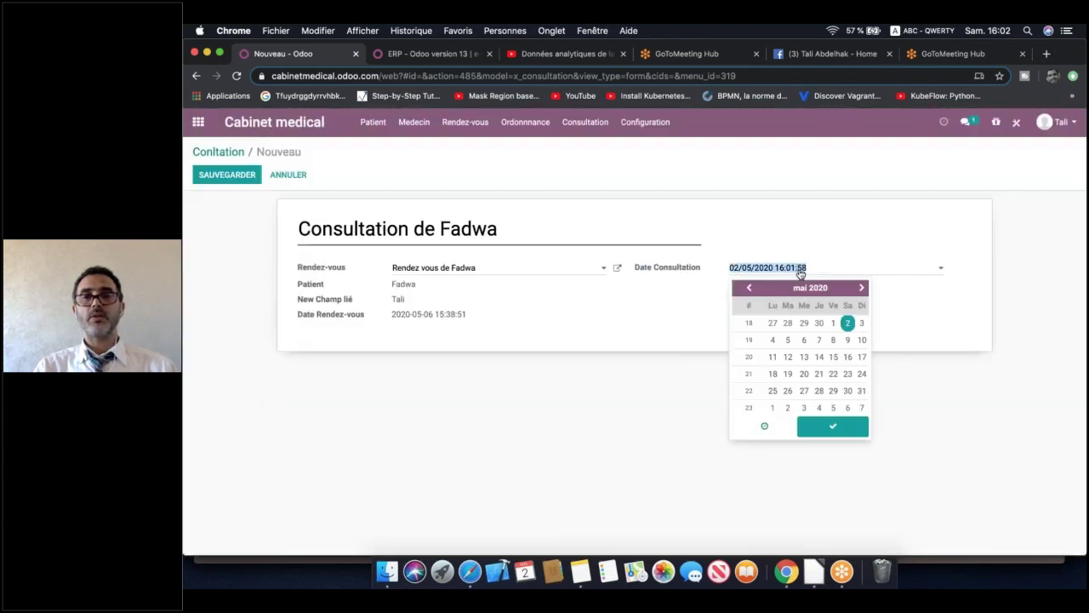
{"action": "key", "text": "BackSpace"}
{"action": "left_click", "coordinate": [444, 384]}
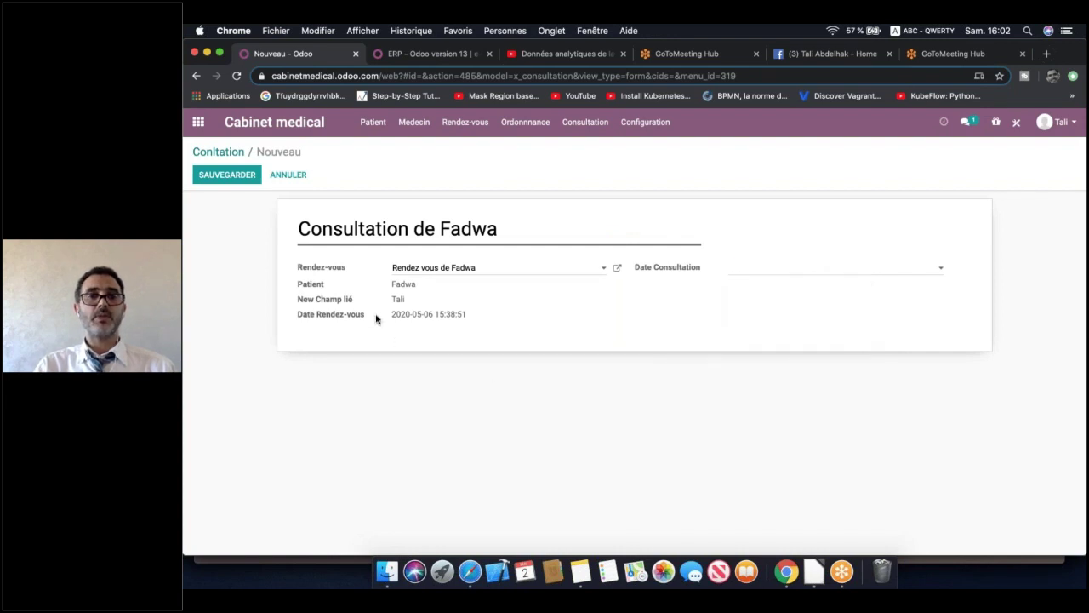
{"action": "left_click", "coordinate": [227, 174]}
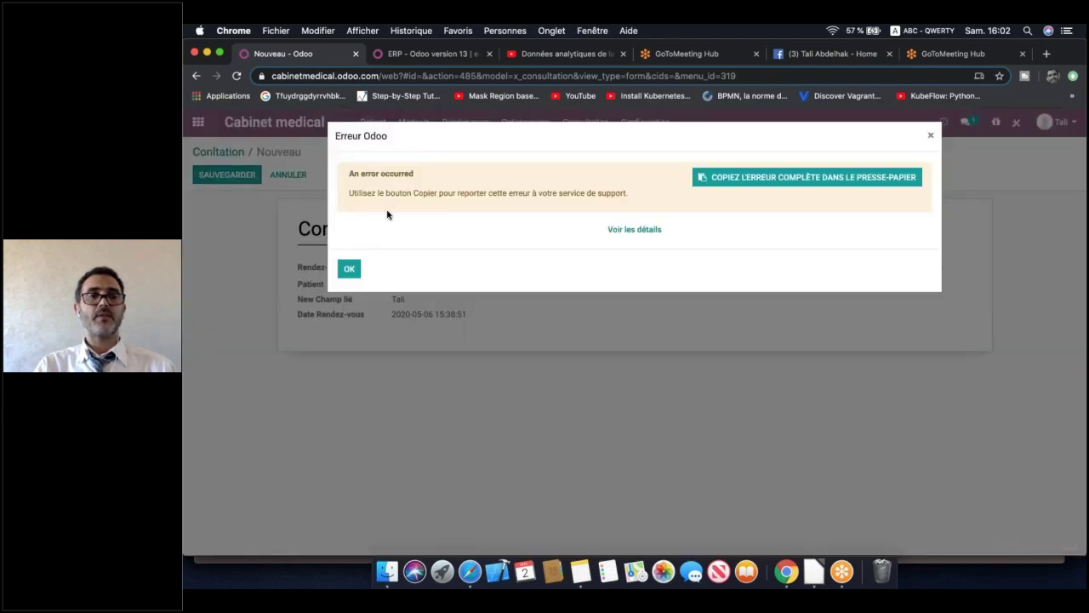
{"action": "left_click", "coordinate": [345, 268]}
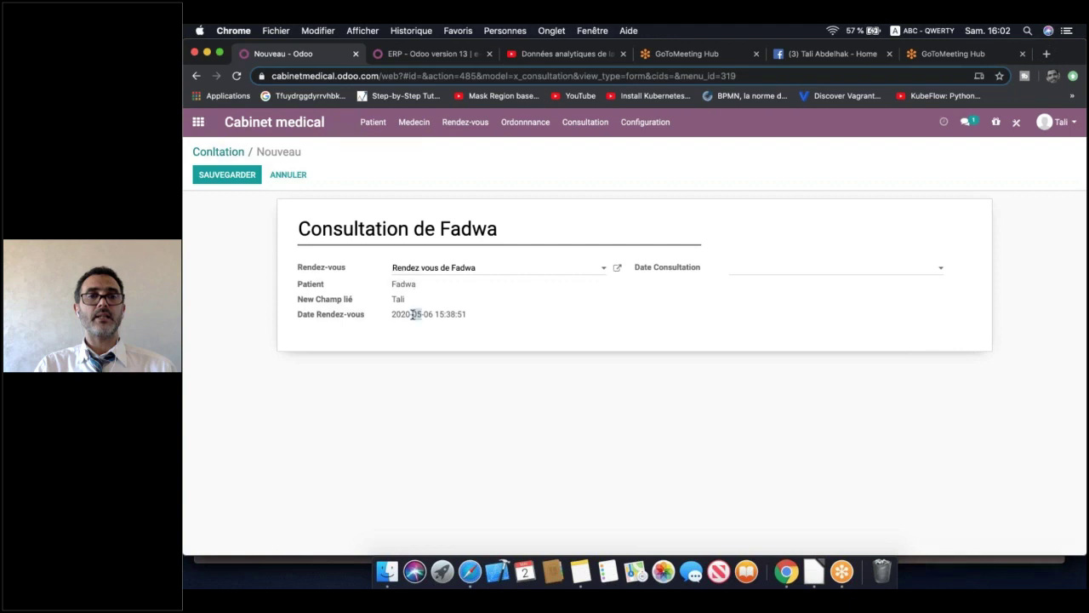
Discard the unsaved consultation record and return to the consultation list
{"action": "triple_click", "coordinate": [414, 314]}
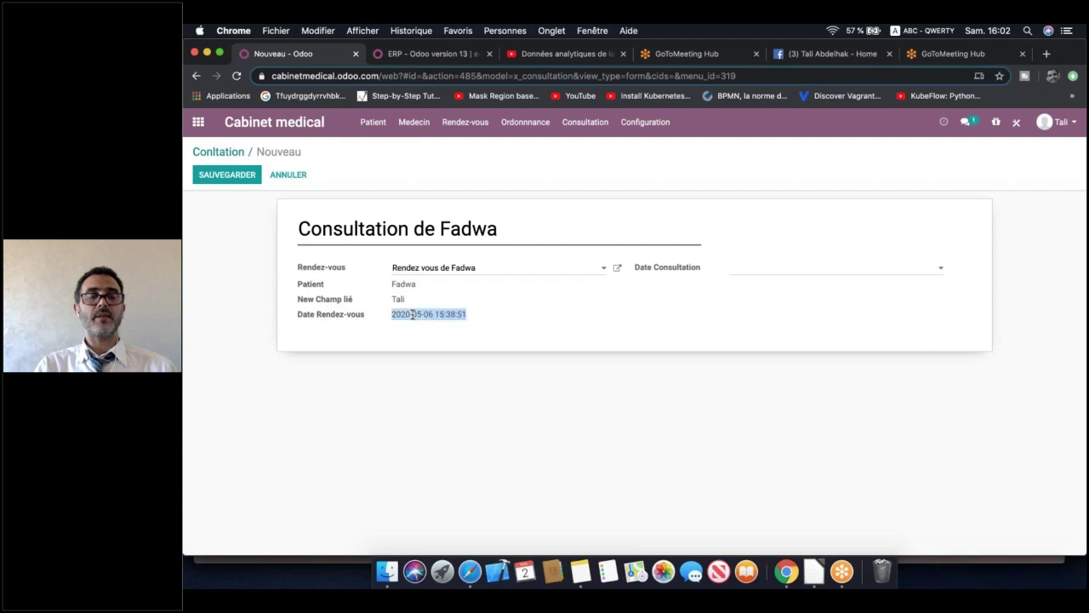
{"action": "left_click", "coordinate": [289, 175]}
{"action": "key", "text": "Return"}
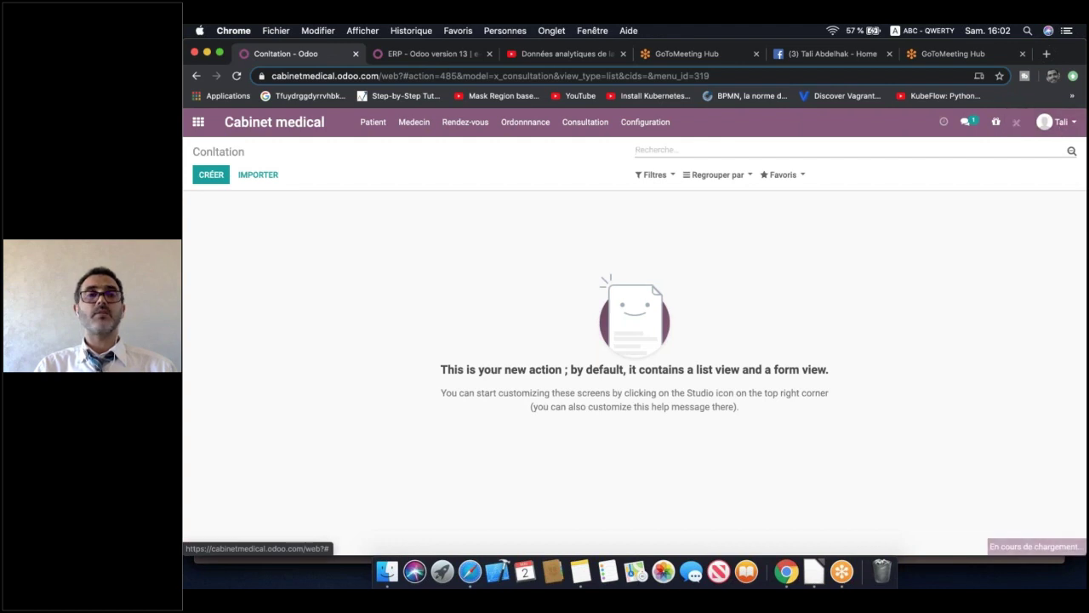
Remove the Date Rendez-vous linked field from the consultation form in Studio and close the form editor
{"action": "left_click", "coordinate": [1016, 123]}
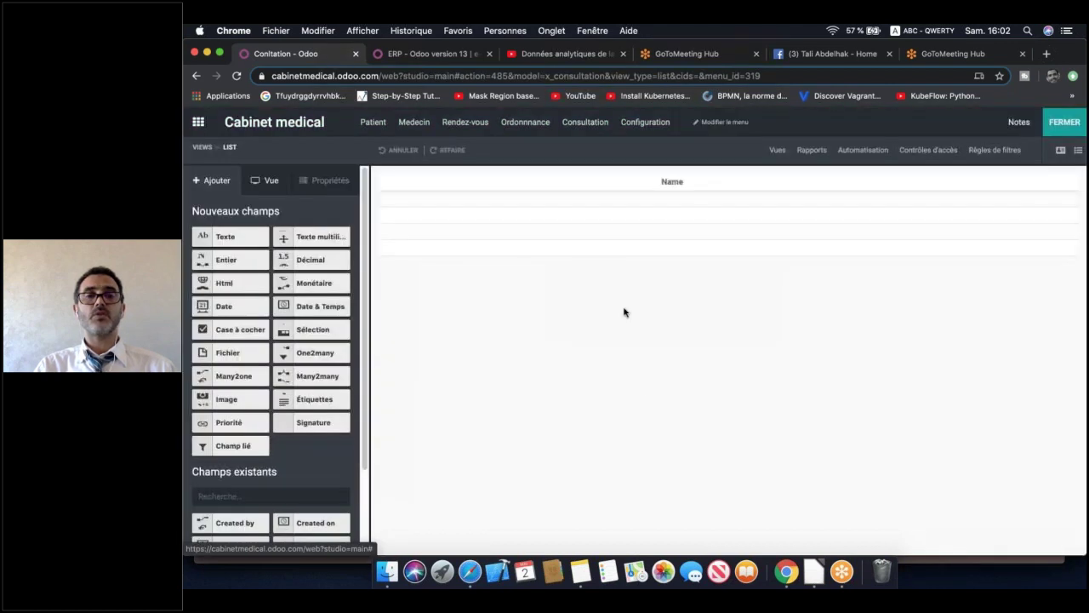
{"action": "left_click", "coordinate": [1061, 150]}
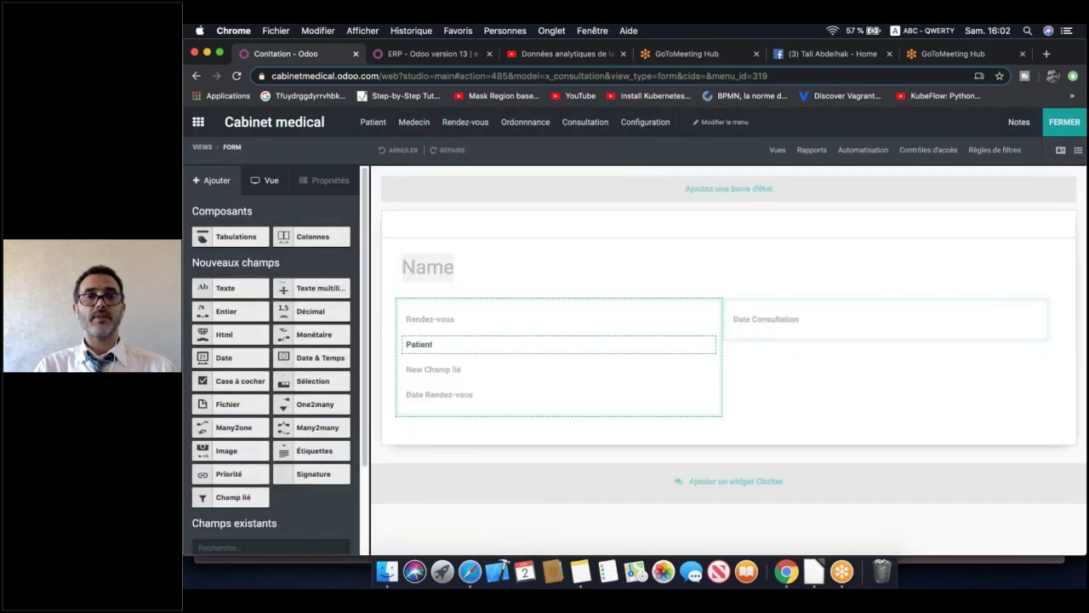
{"action": "left_click", "coordinate": [450, 393]}
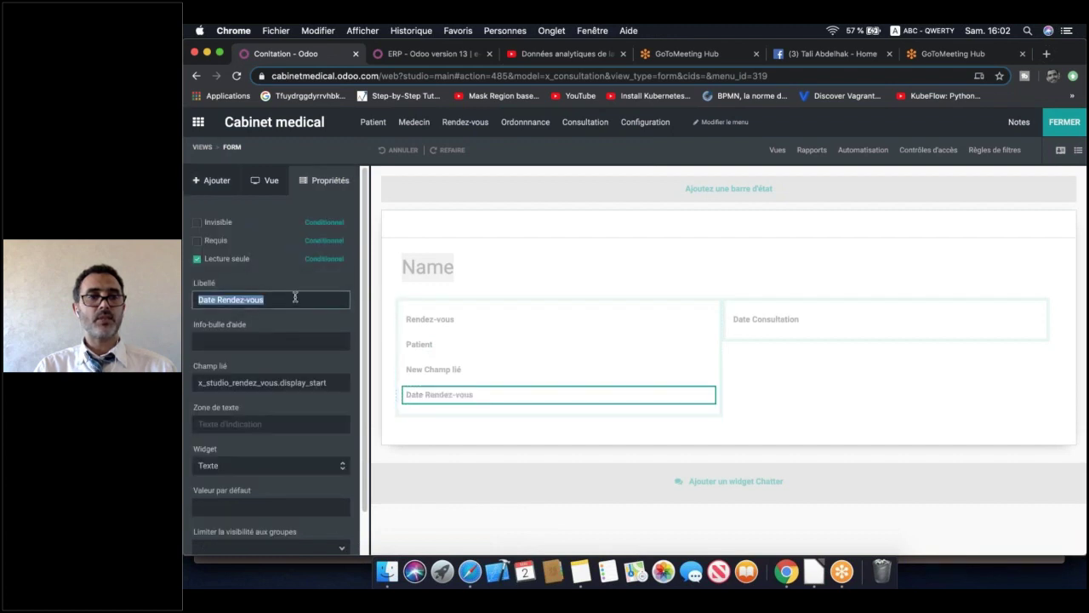
{"action": "left_click", "coordinate": [249, 299]}
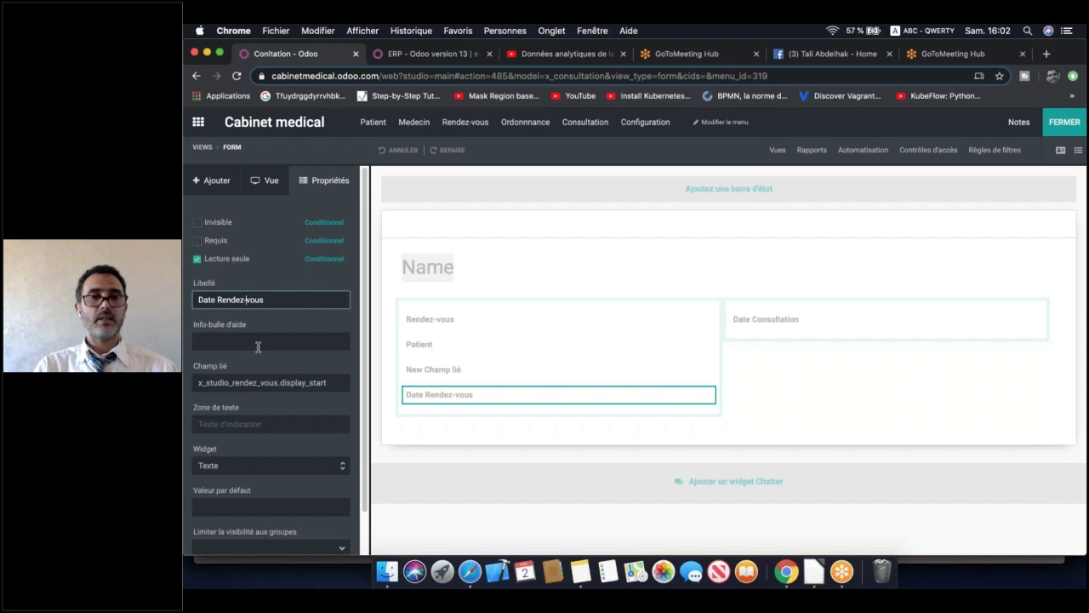
{"action": "left_click", "coordinate": [498, 394]}
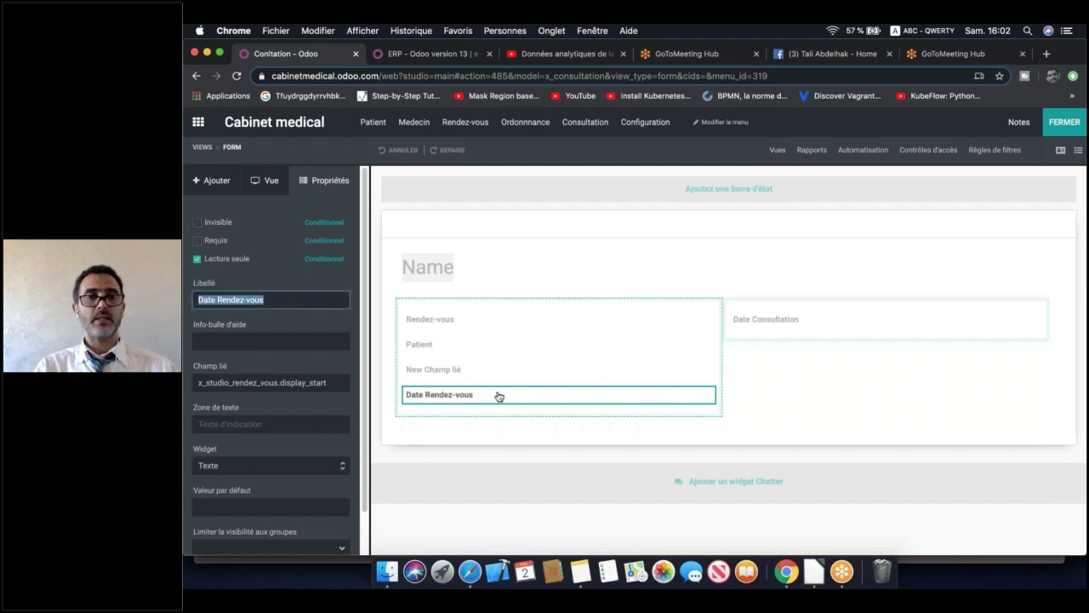
{"action": "key", "text": "BackSpace"}
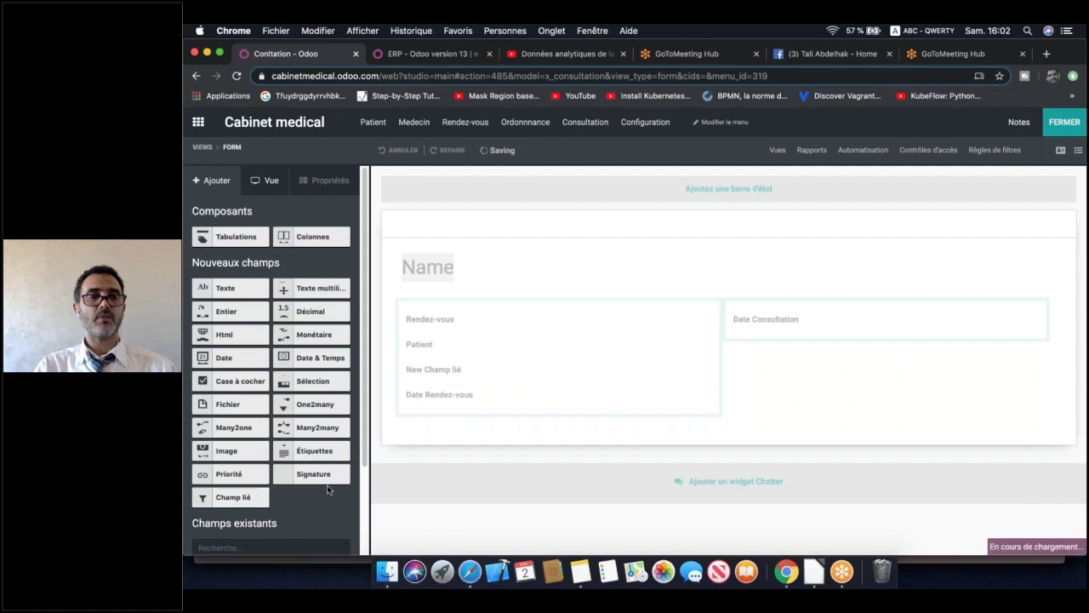
{"action": "left_click", "coordinate": [428, 394]}
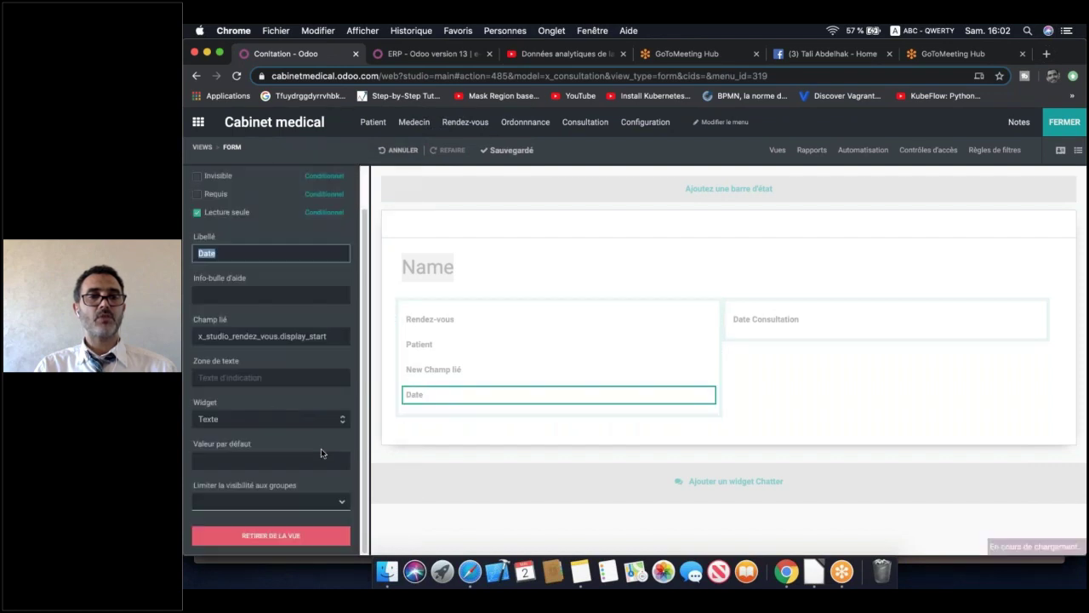
{"action": "left_click", "coordinate": [270, 535]}
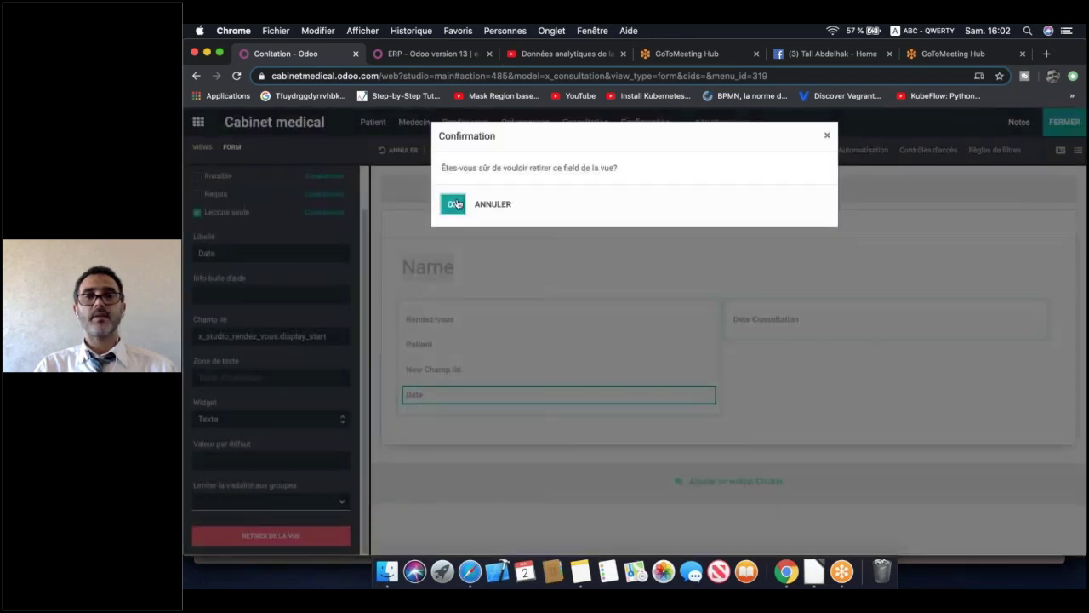
{"action": "left_click", "coordinate": [453, 204]}
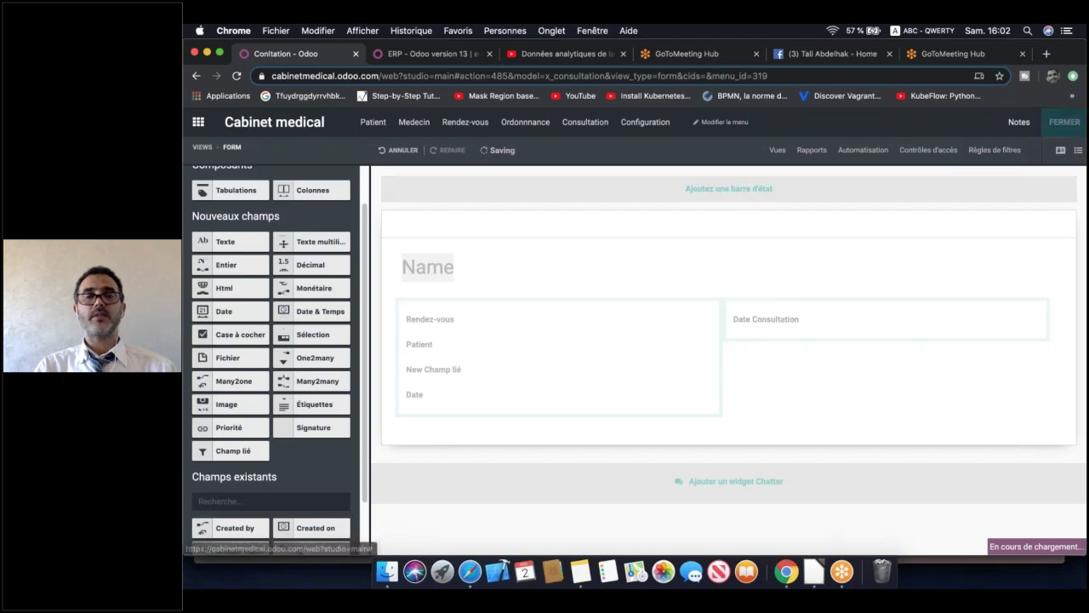
{"action": "left_click", "coordinate": [1064, 122]}
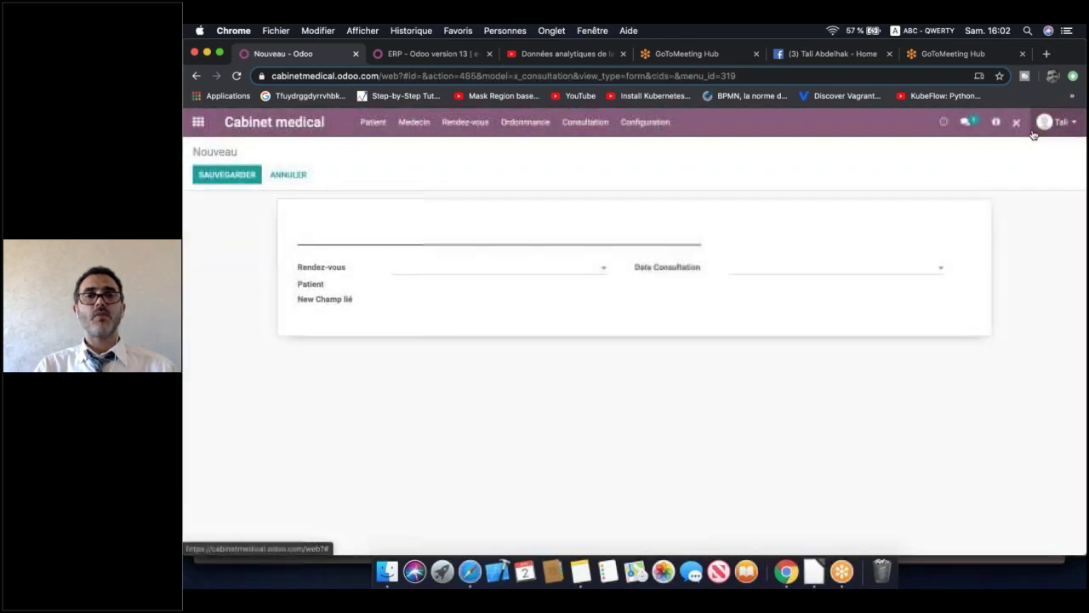
Title the new consultation "Consultation de" plus the patient's first name, link it to the patient's appointment, and try to save it
{"action": "left_click", "coordinate": [445, 236]}
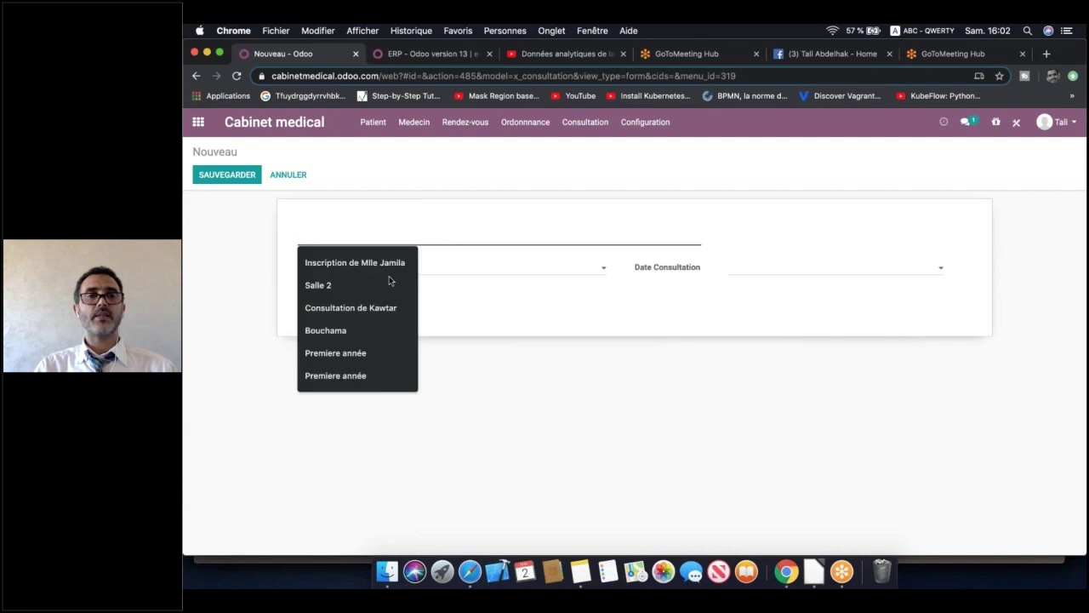
{"action": "key", "text": "Up"}
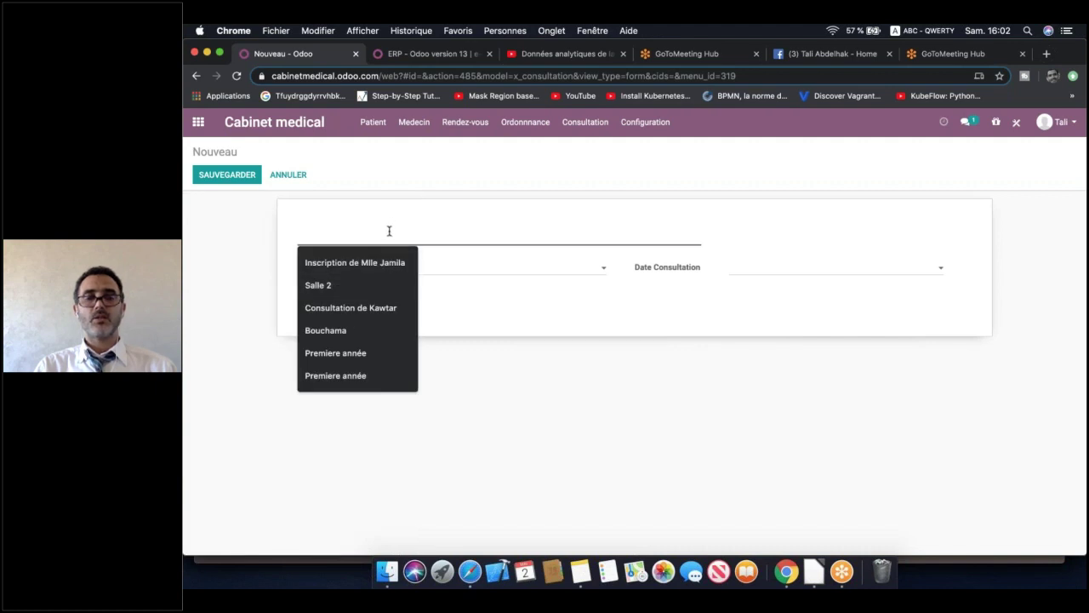
{"action": "type", "text": "Consulta"}
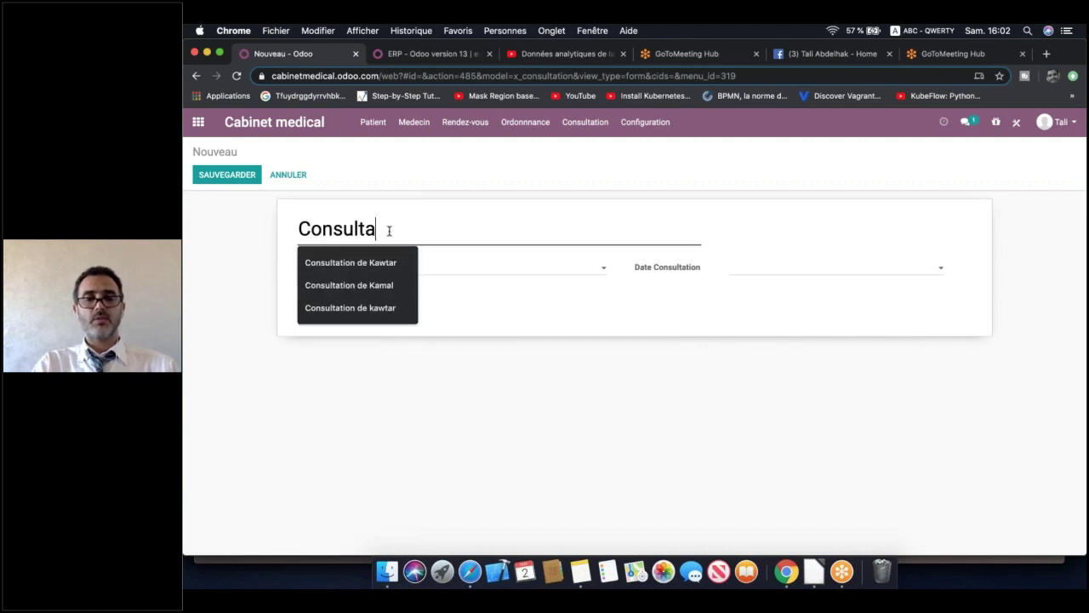
{"action": "type", "text": "tion de Kawtar"}
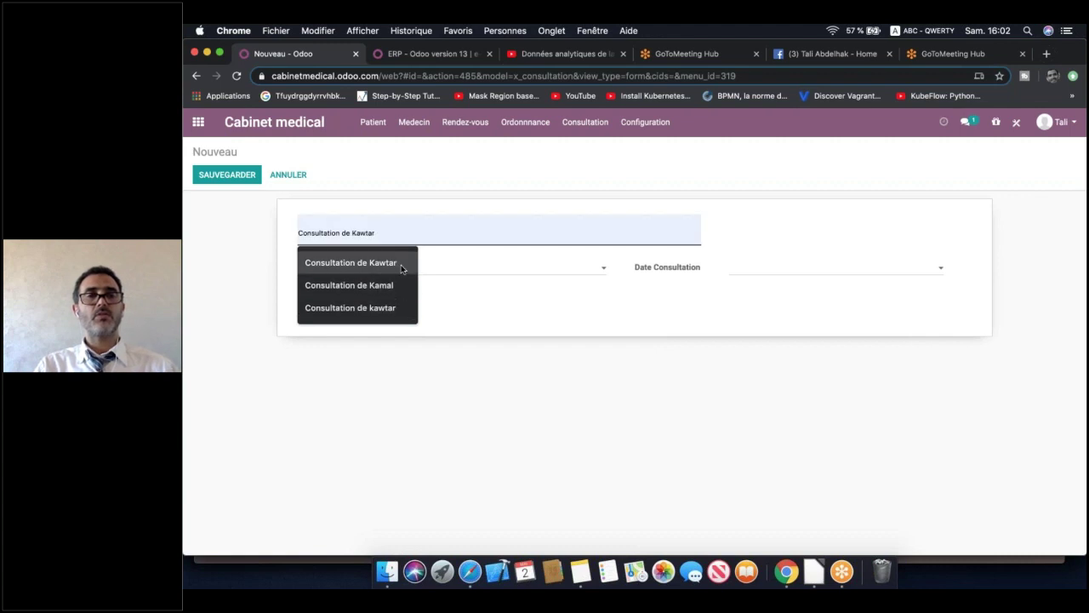
{"action": "left_click", "coordinate": [401, 263]}
{"action": "double_click", "coordinate": [458, 234]}
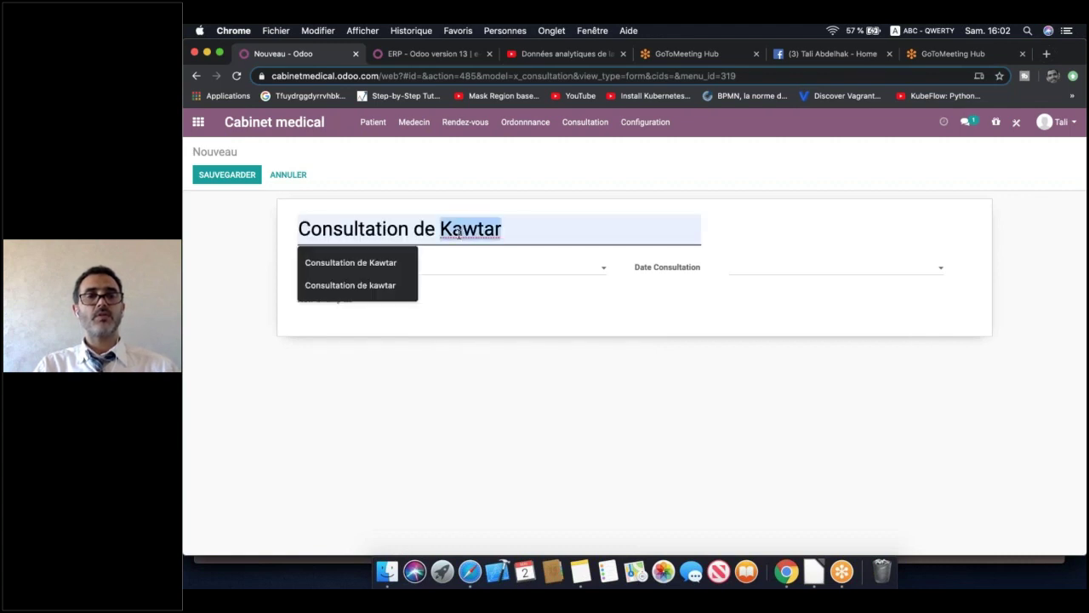
{"action": "type", "text": "Fadwa"}
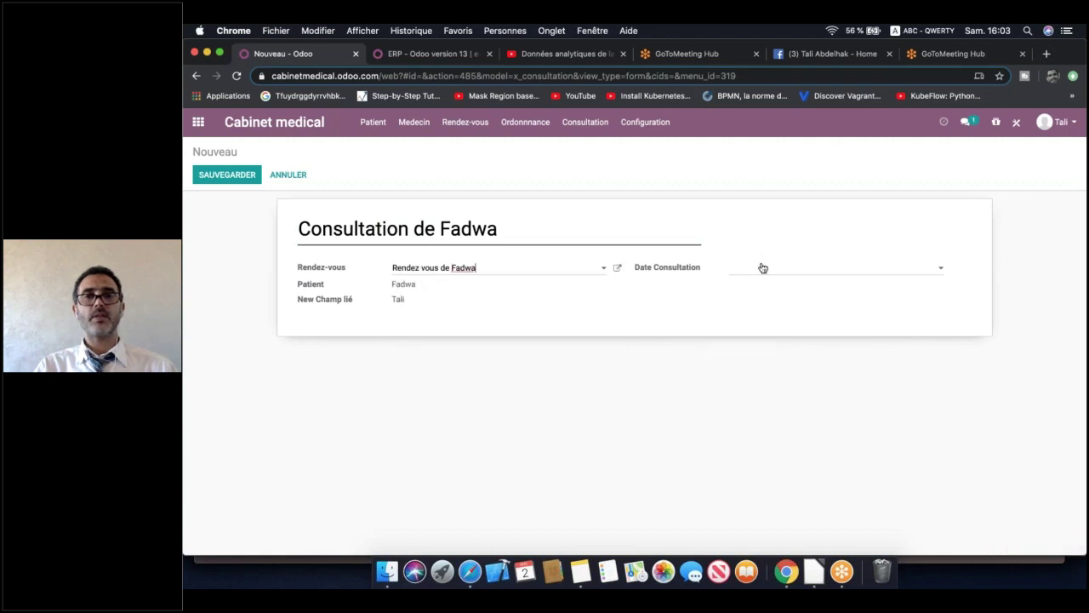
{"action": "left_click", "coordinate": [249, 177]}
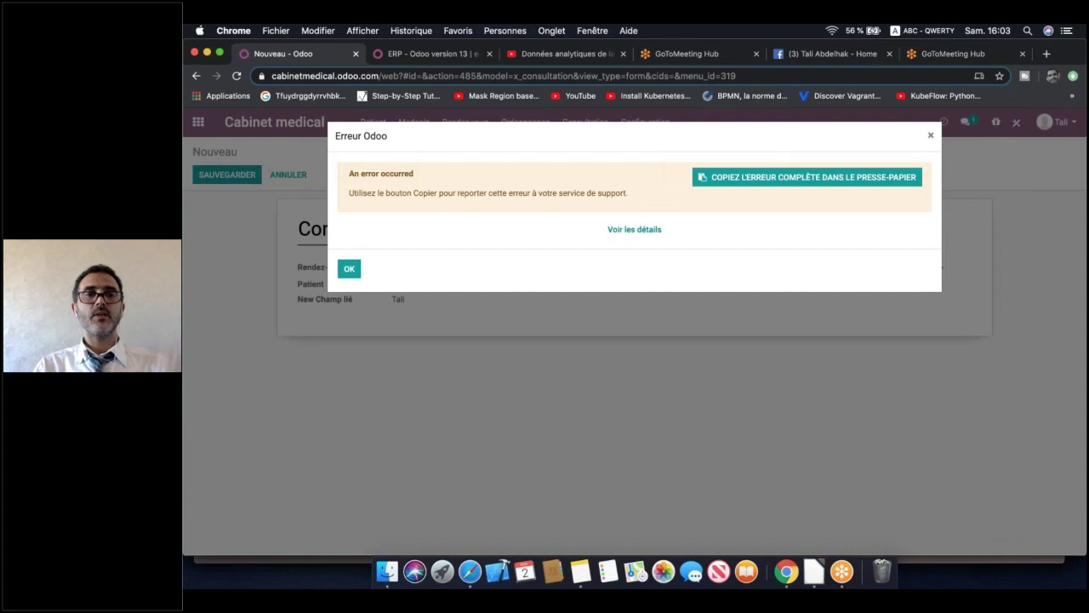
Review the database error lines behind the consultation's failed save and close the error dialog
{"action": "left_click", "coordinate": [622, 231]}
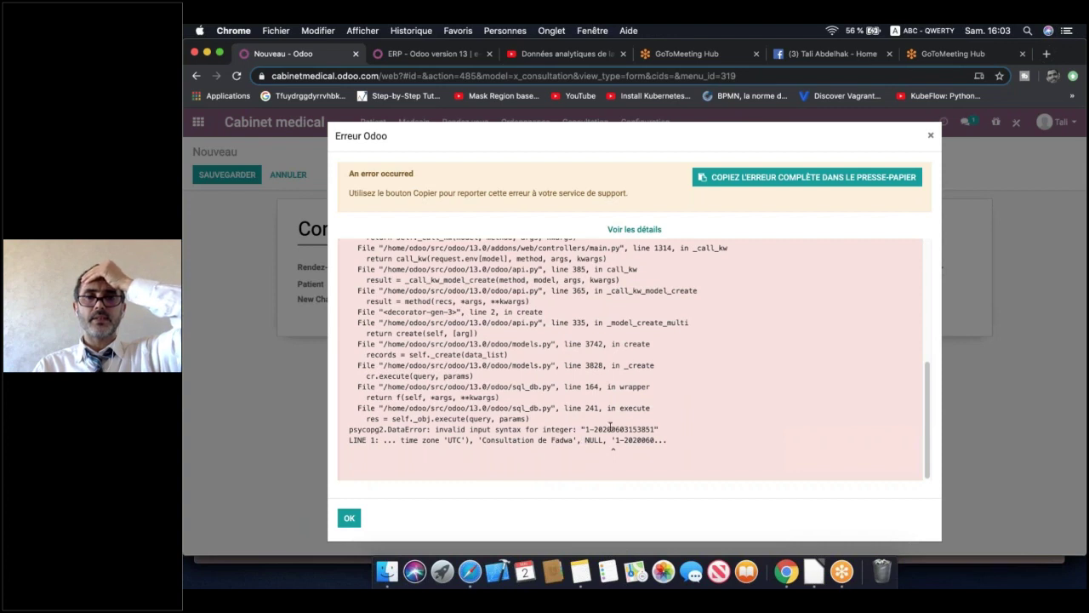
{"action": "left_click_drag", "start_coordinate": [579, 429], "coordinate": [658, 448]}
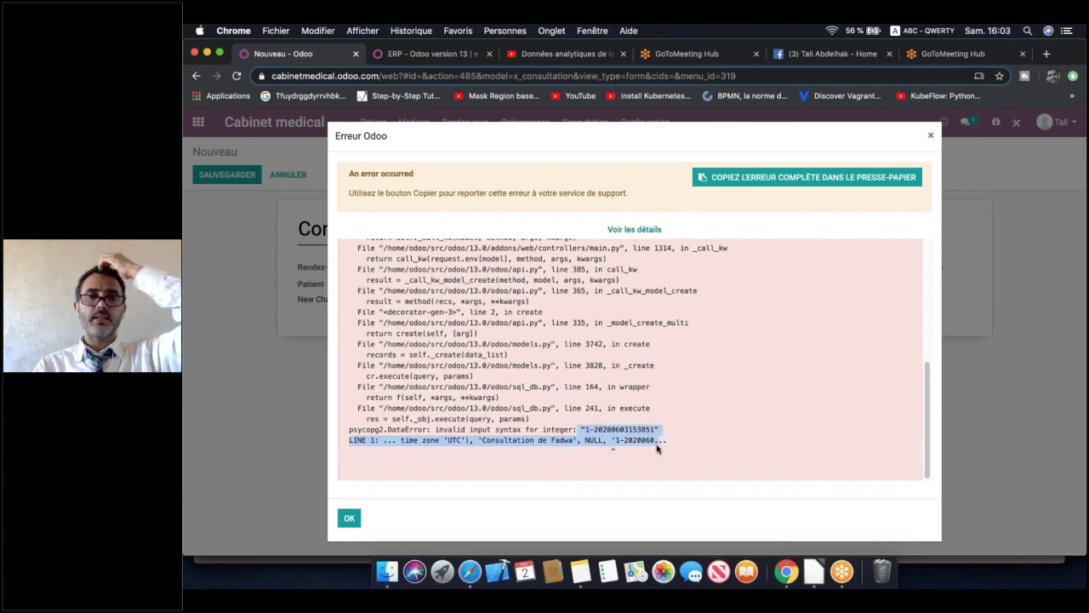
{"action": "left_click", "coordinate": [417, 440]}
{"action": "left_click", "coordinate": [349, 518]}
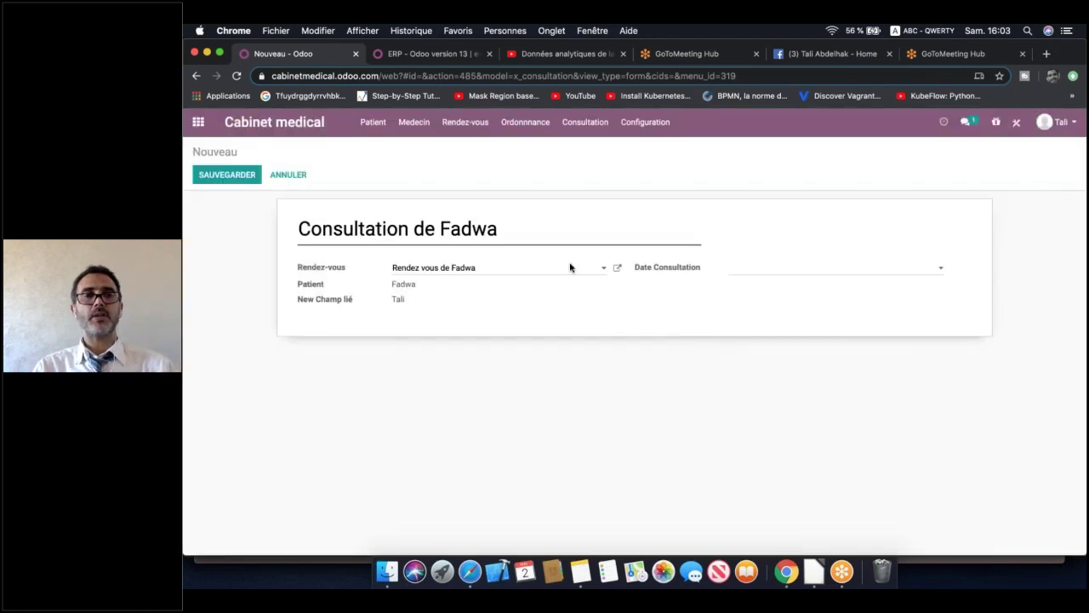
Leave the unsaved consultation, reopen the Cabinet medical app and view its Patient list
{"action": "left_click", "coordinate": [200, 128]}
{"action": "left_click", "coordinate": [457, 203]}
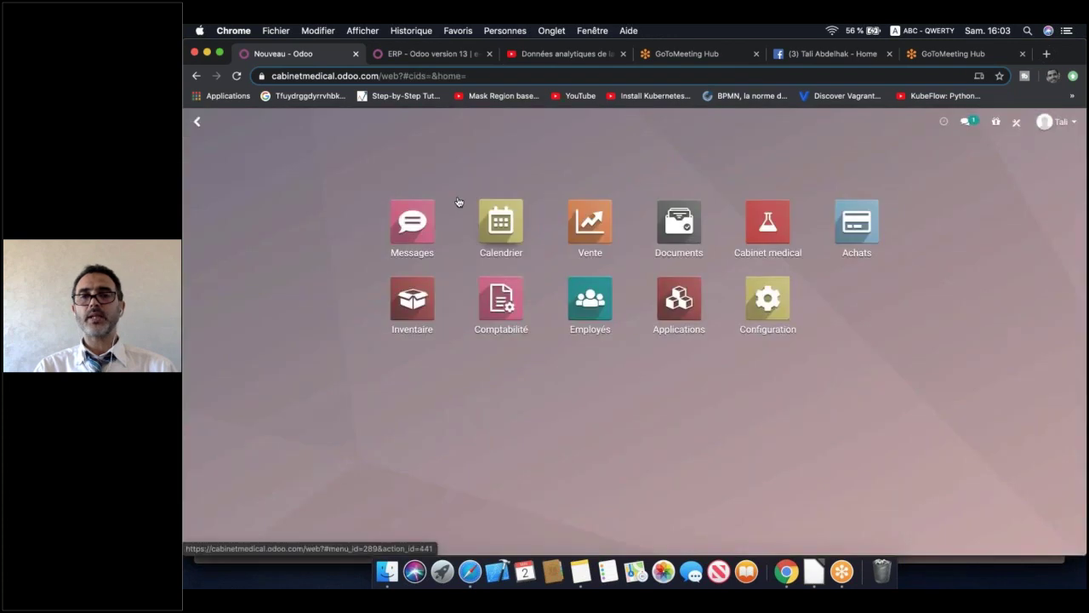
{"action": "left_click", "coordinate": [766, 223]}
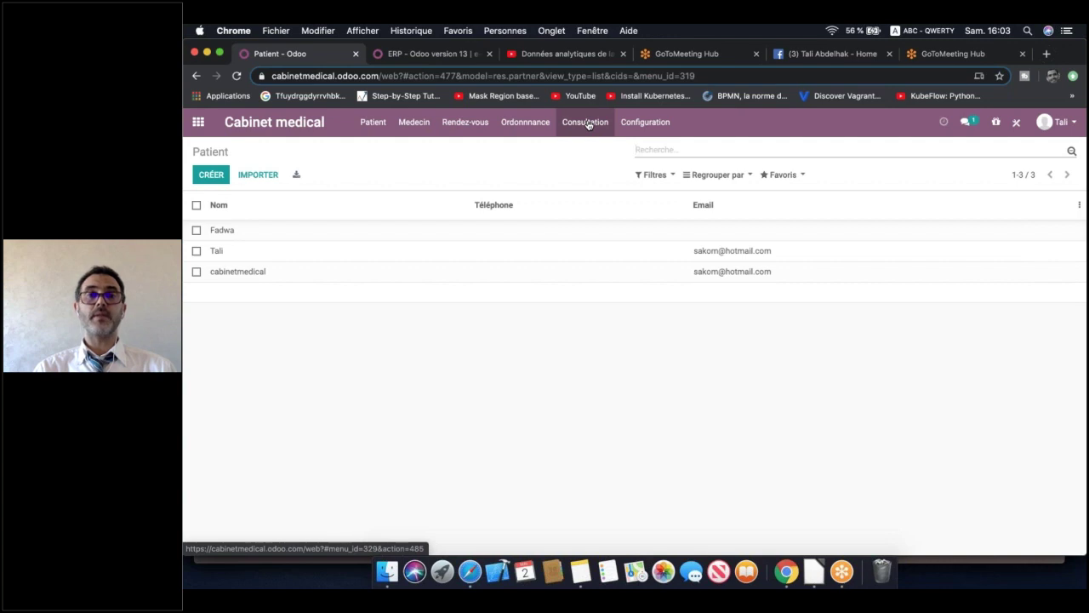
{"action": "left_click", "coordinate": [372, 124]}
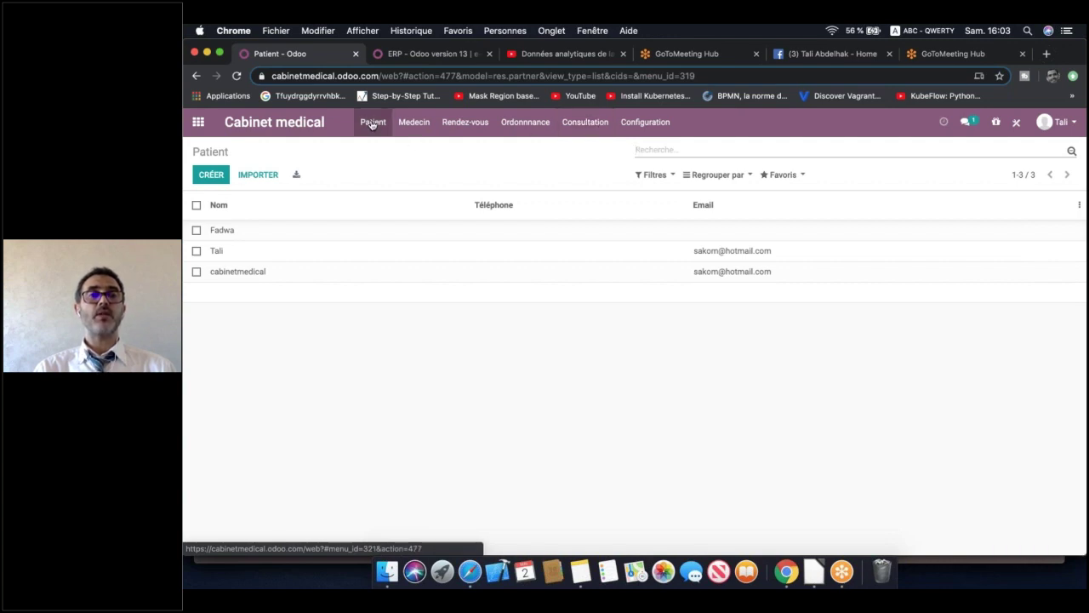
Open the first patient's form in Studio and set up a new smart button labelled "Consultation" with the hierarchy icon
{"action": "left_click", "coordinate": [306, 230]}
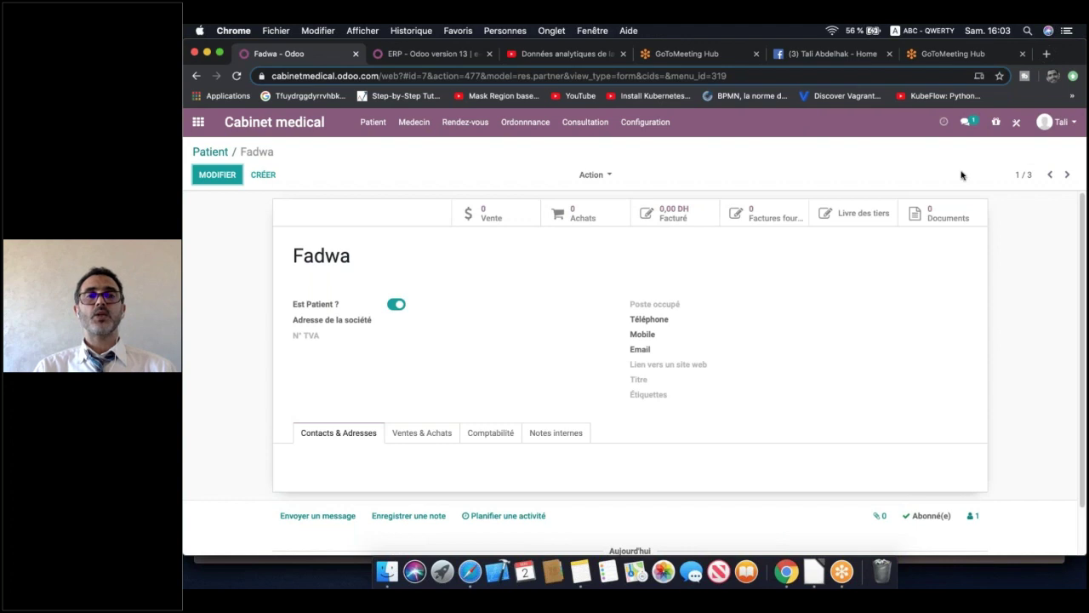
{"action": "left_click", "coordinate": [1016, 122]}
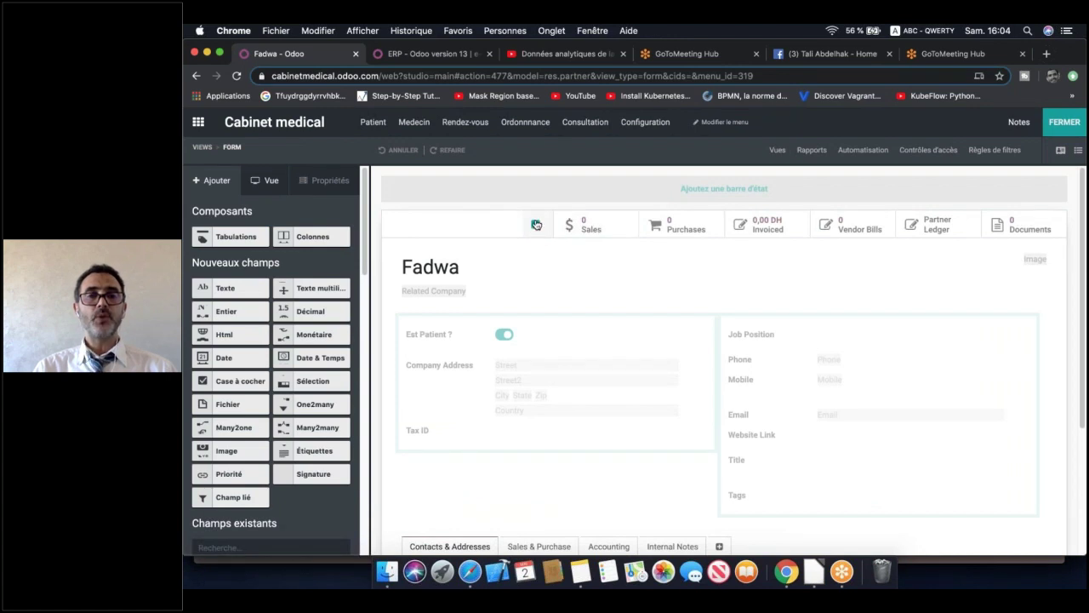
{"action": "left_click", "coordinate": [537, 225]}
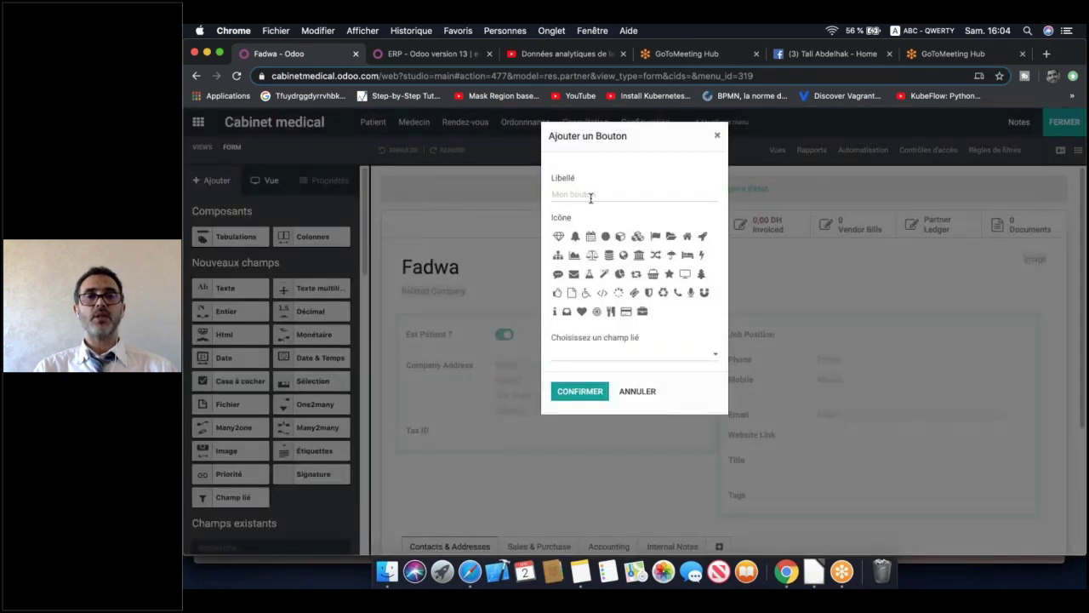
{"action": "type", "text": "Consultation"}
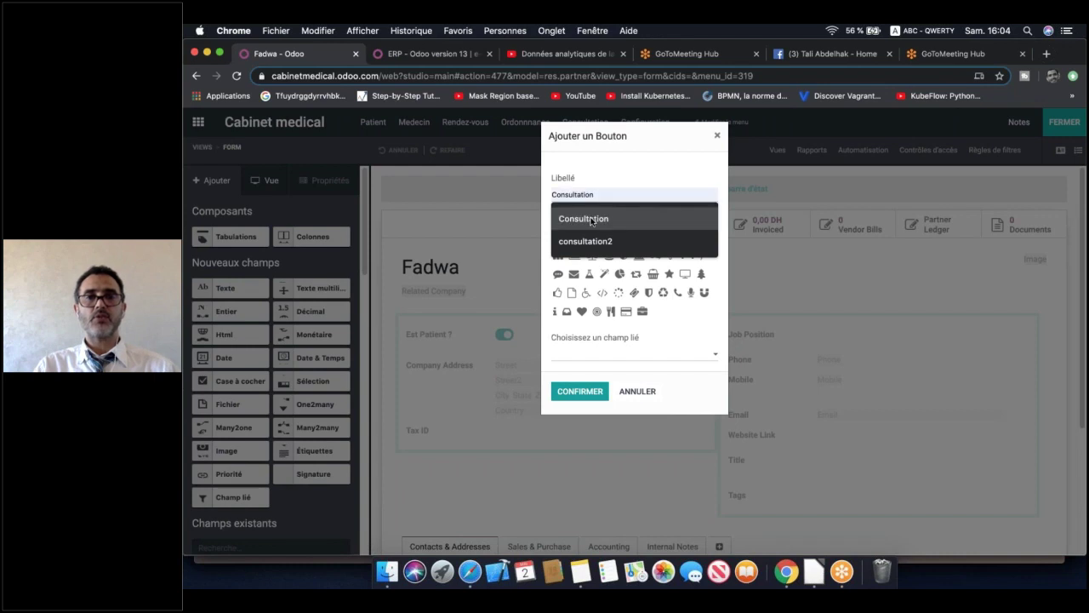
{"action": "left_click", "coordinate": [592, 221]}
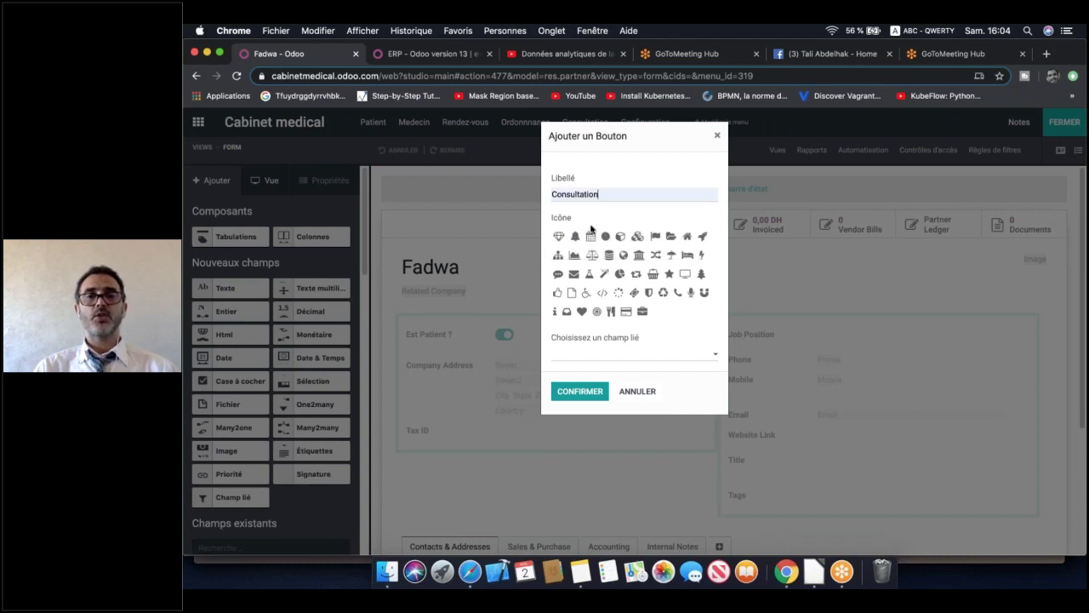
{"action": "left_click", "coordinate": [591, 236]}
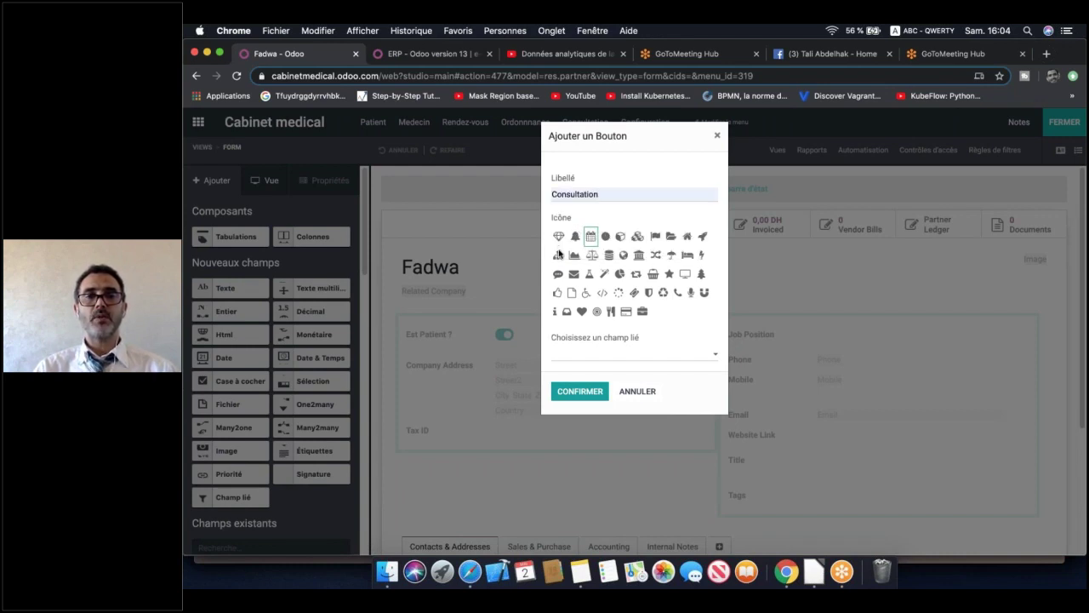
{"action": "left_click", "coordinate": [558, 255]}
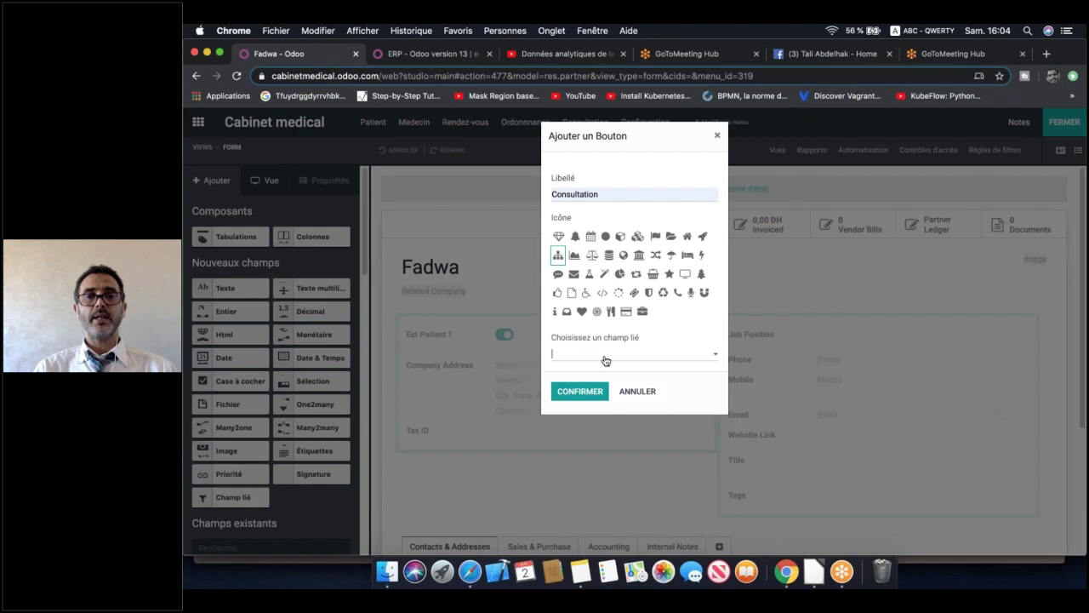
Search the new button's linked field choices for "consult"
{"action": "type", "text": "con"}
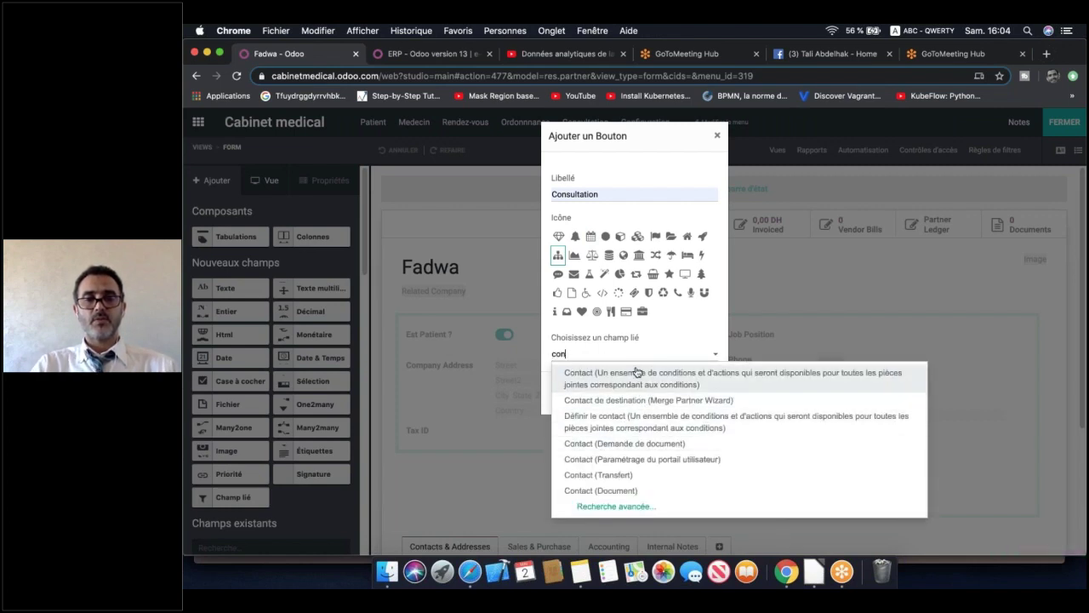
{"action": "type", "text": "su"}
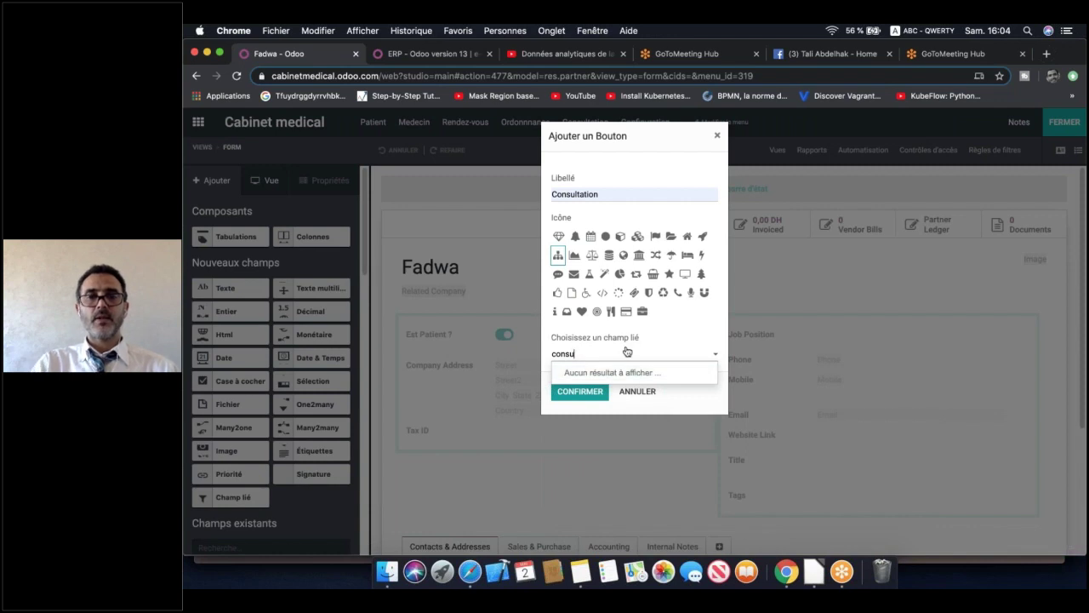
{"action": "key", "text": "BackSpace"}
{"action": "key", "text": "BackSpace"}
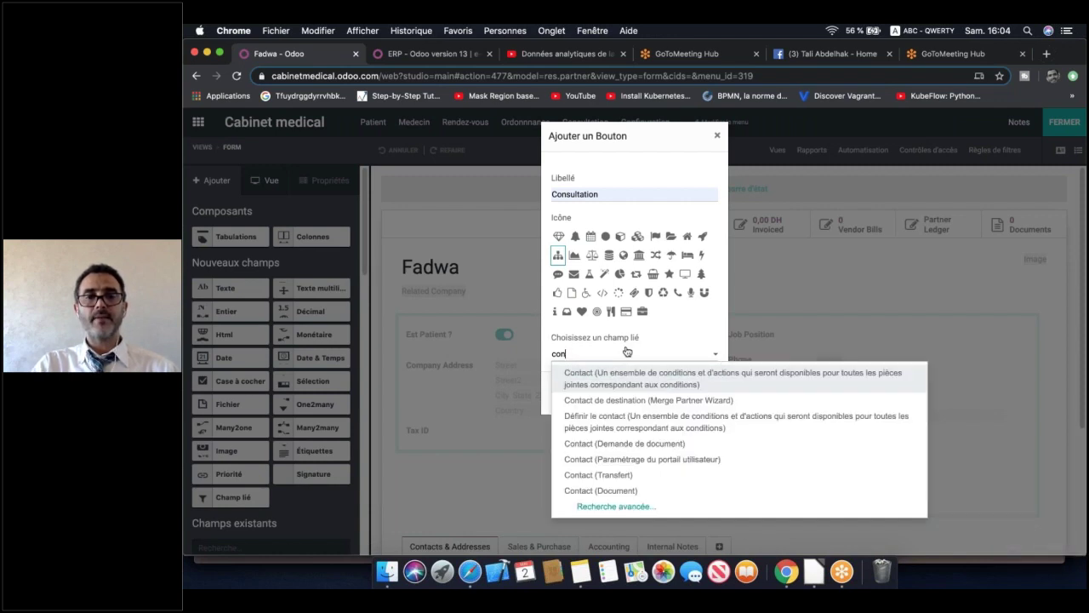
{"action": "key", "text": "BackSpace"}
{"action": "key", "text": "BackSpace"}
{"action": "key", "text": "BackSpace"}
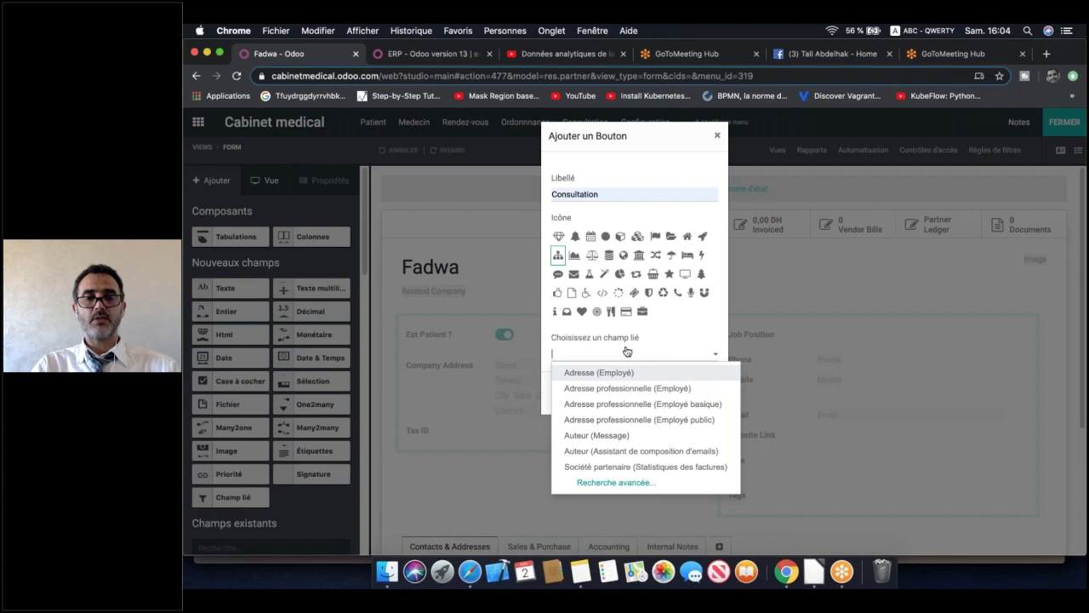
{"action": "type", "text": "c"}
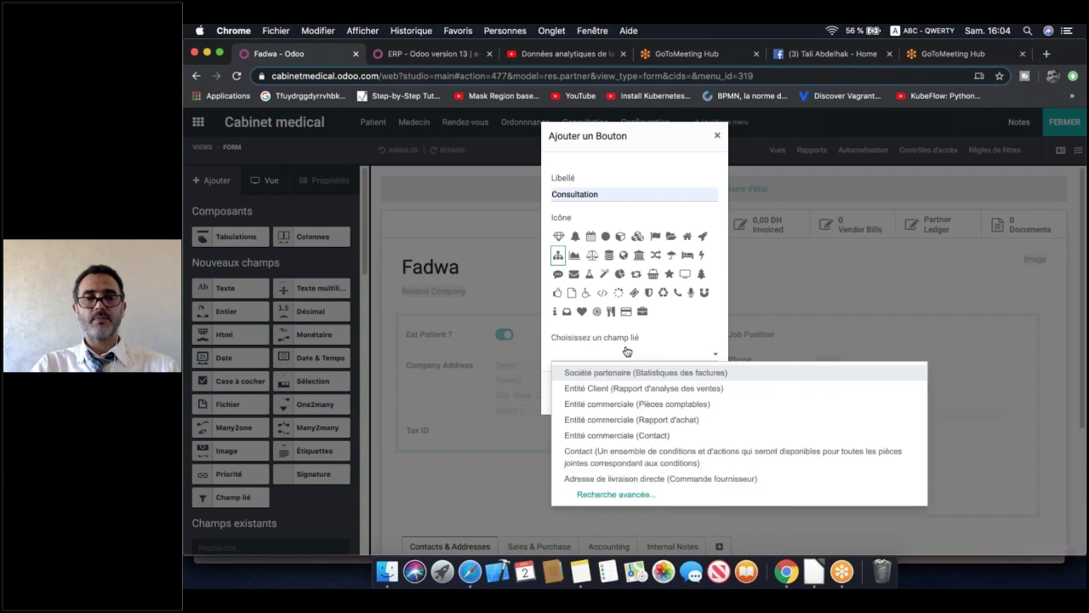
{"action": "type", "text": "onsult"}
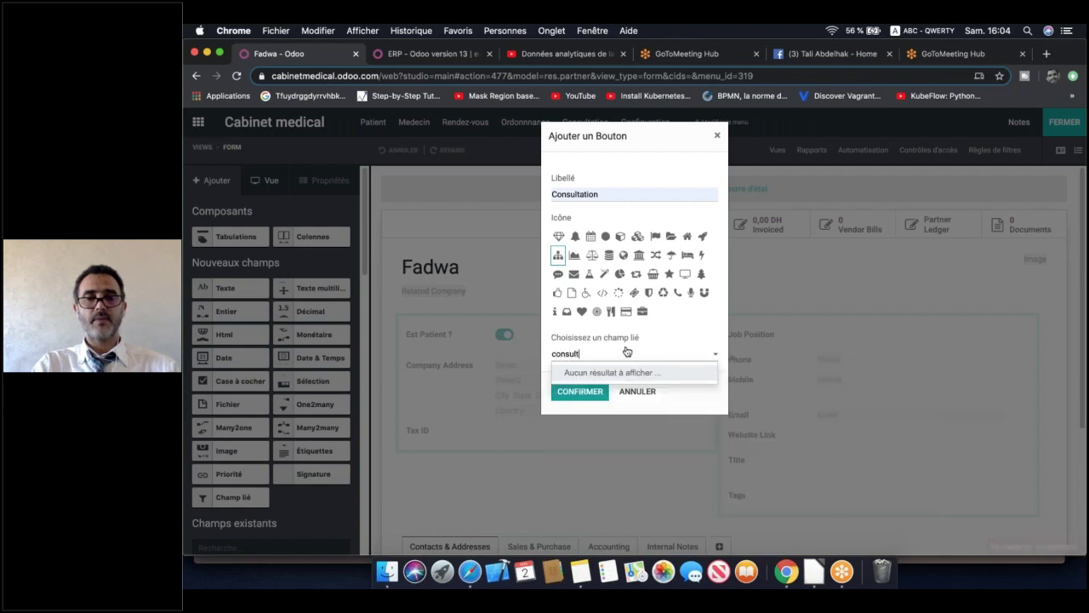
{"action": "key", "text": "BackSpace"}
{"action": "key", "text": "BackSpace"}
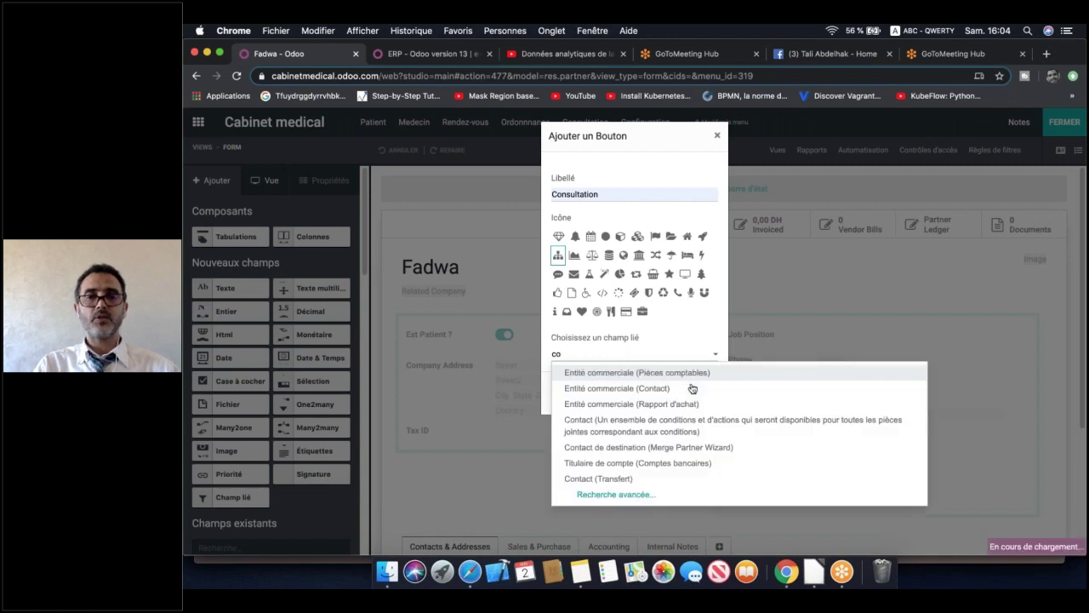
Search the button's linked field choices for "cale" and "ord", and cancel adding the button
{"action": "left_click", "coordinate": [509, 377]}
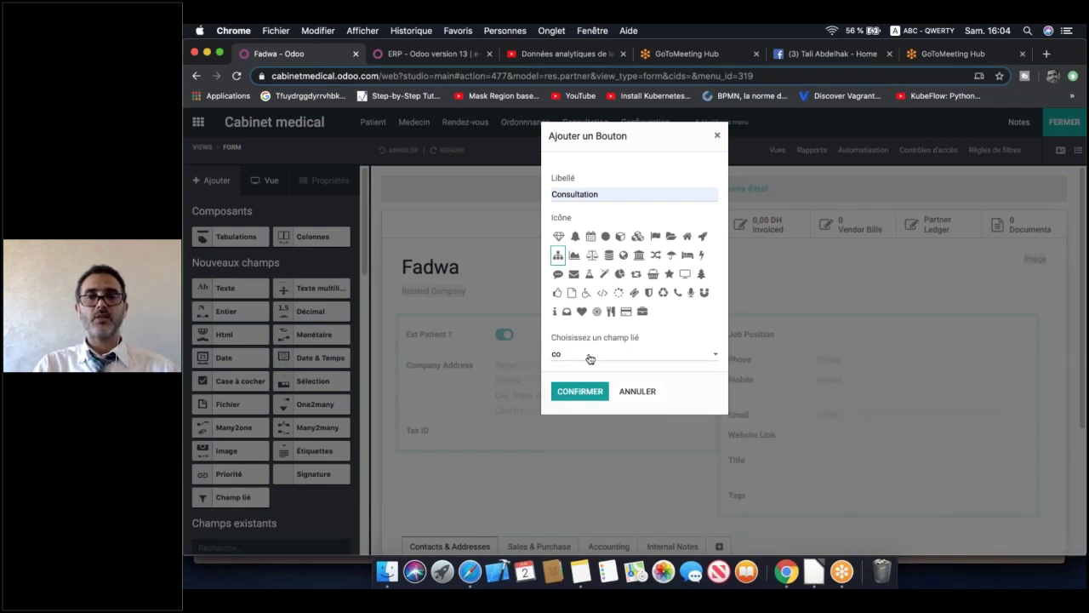
{"action": "key", "text": "BackSpace"}
{"action": "key", "text": "BackSpace"}
{"action": "type", "text": "Rend"}
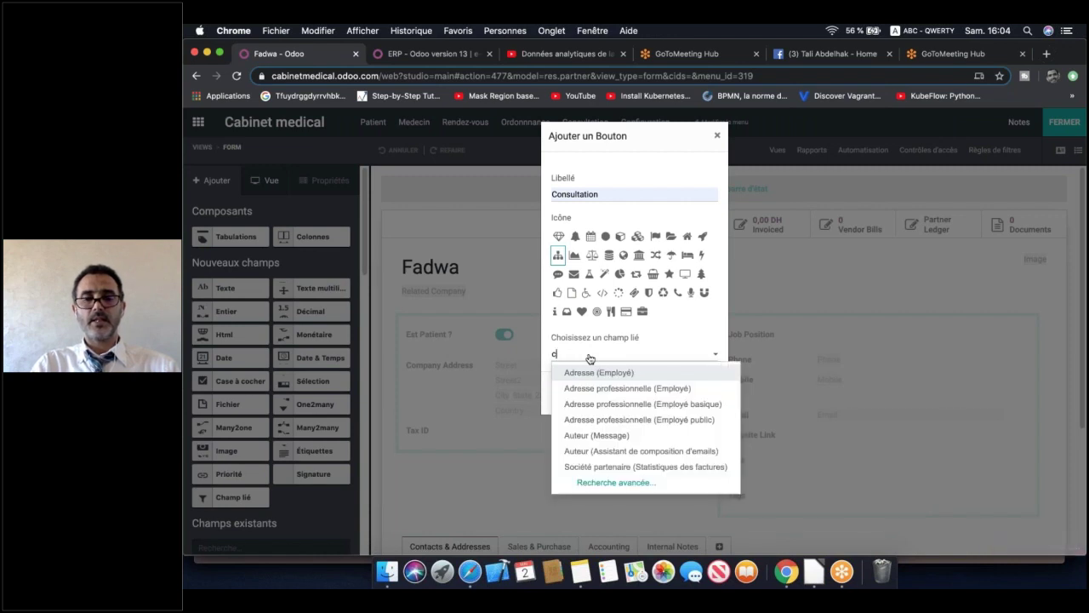
{"action": "type", "text": "cale"}
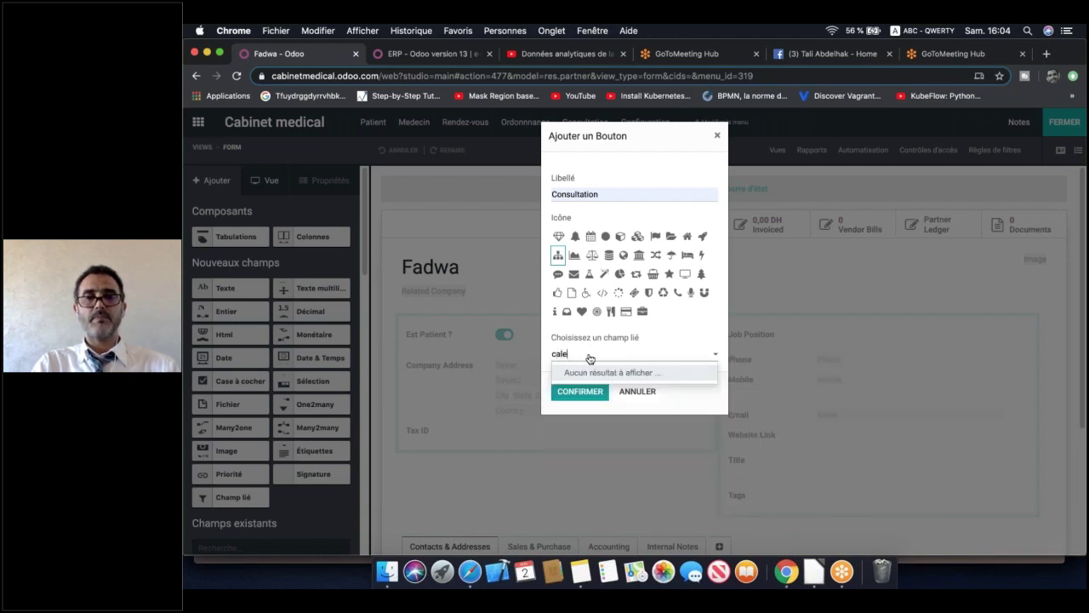
{"action": "key", "text": "BackSpace"}
{"action": "key", "text": "BackSpace"}
{"action": "key", "text": "BackSpace"}
{"action": "key", "text": "BackSpace"}
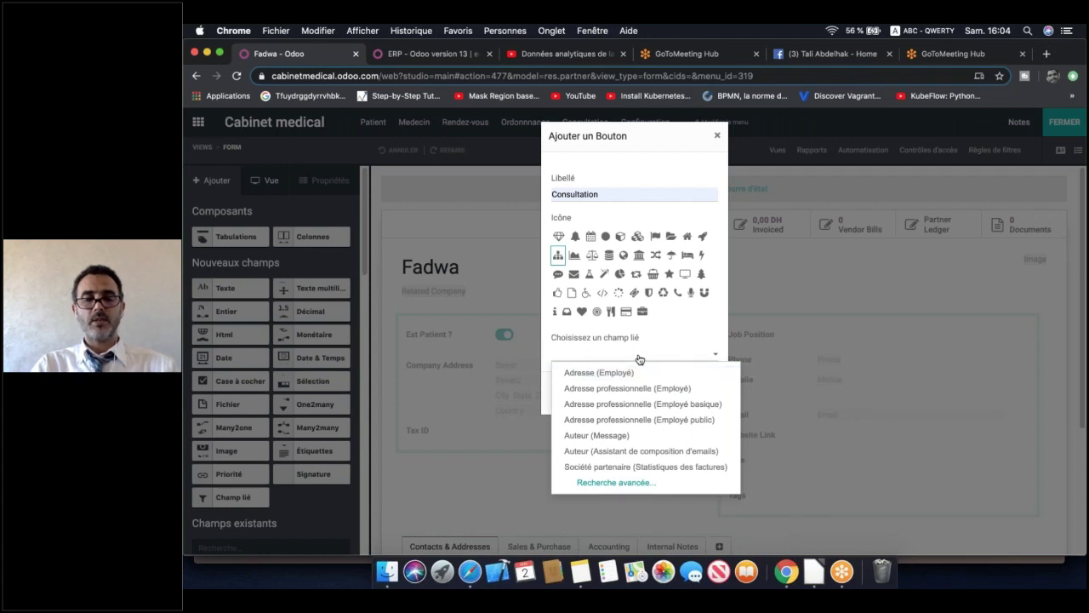
{"action": "type", "text": "sal"}
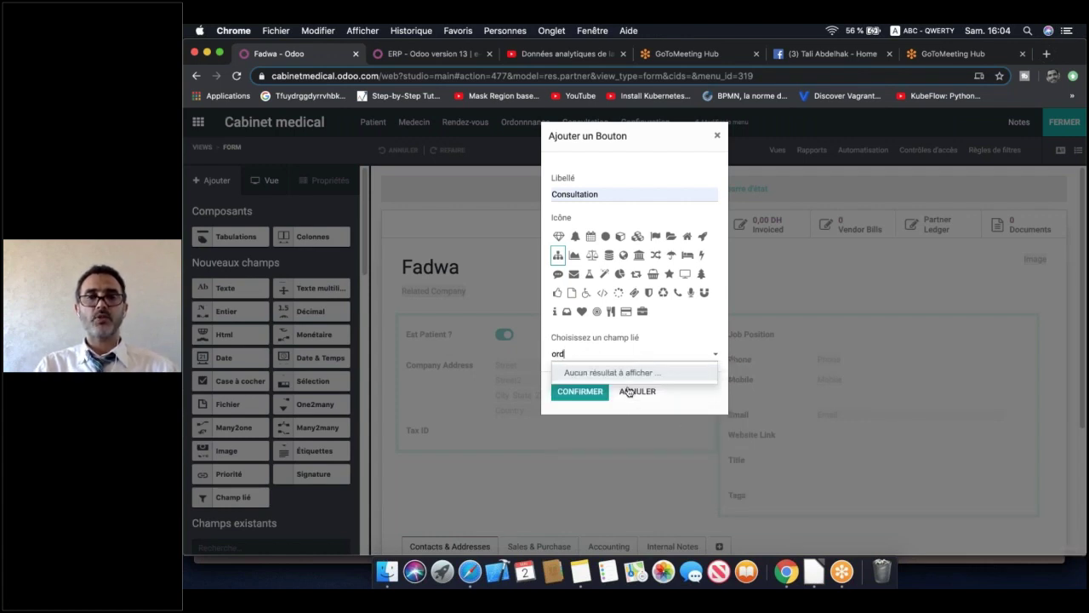
{"action": "left_click", "coordinate": [634, 392]}
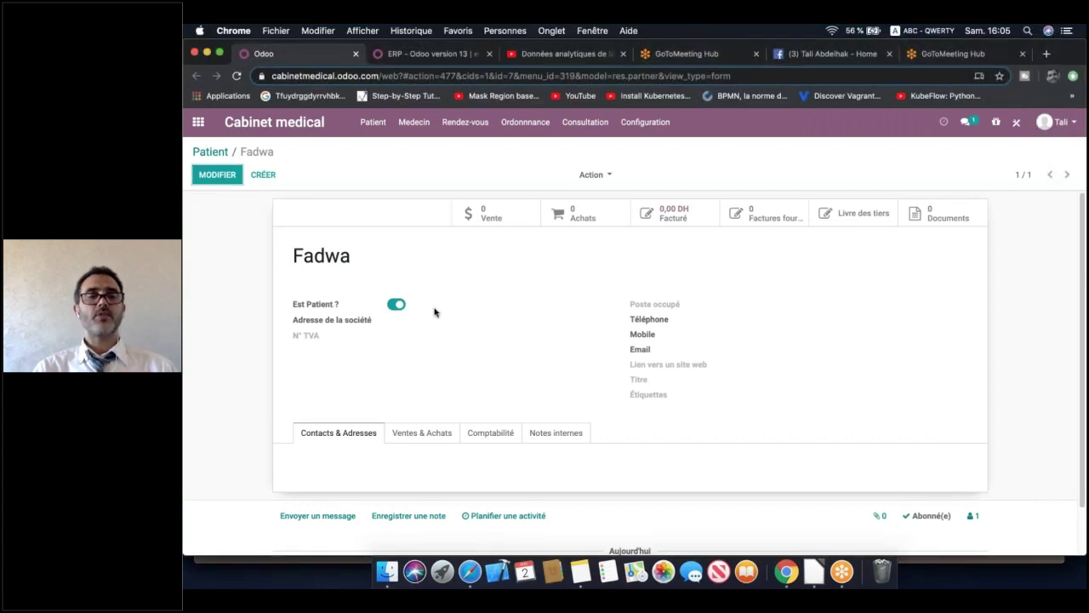
Open the existing prescription in edit mode to examine how its Patient field links to the patient
{"action": "left_click", "coordinate": [520, 125]}
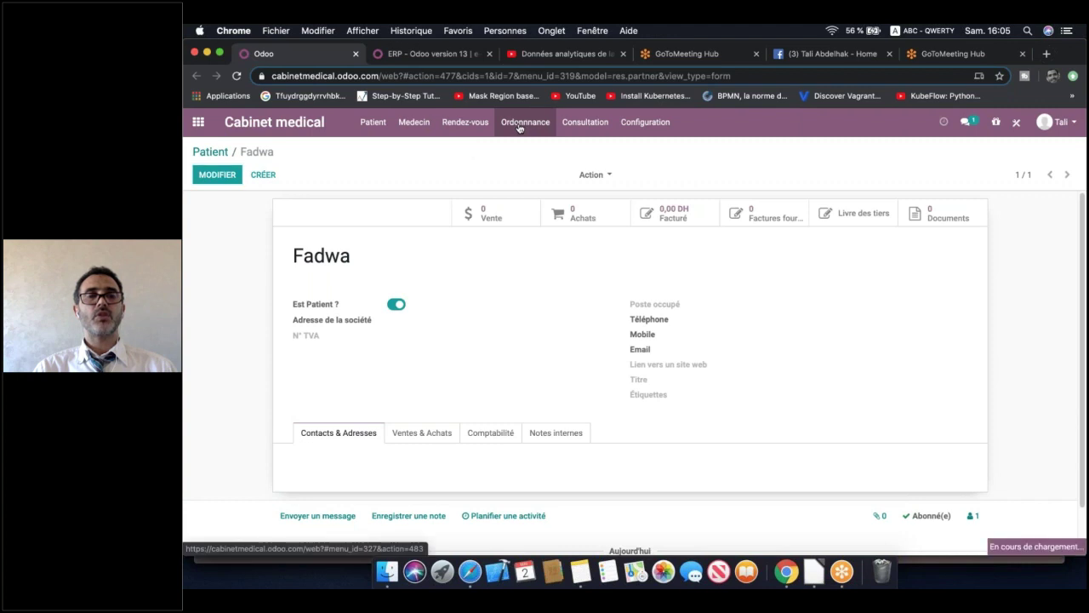
{"action": "left_click", "coordinate": [330, 232]}
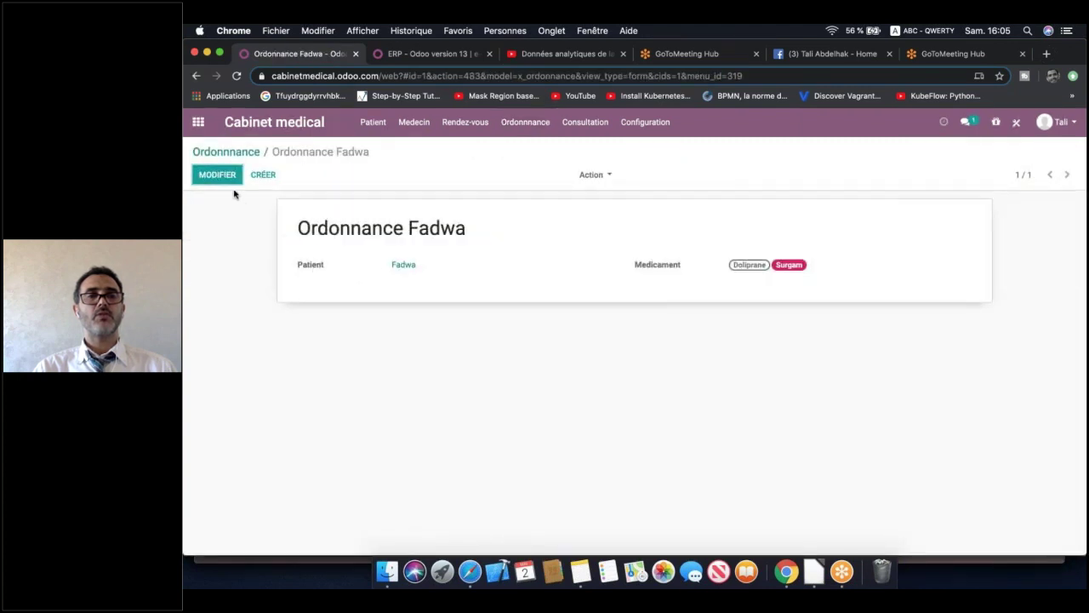
{"action": "left_click", "coordinate": [228, 177]}
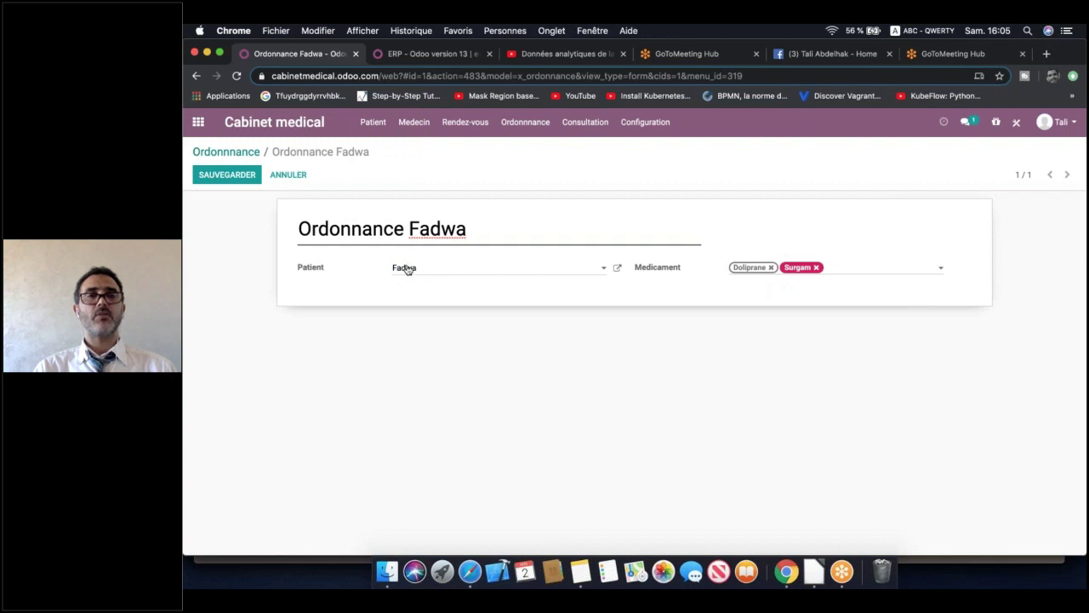
Reopen the first patient's form in Studio and set up another smart button labelled "Consultation" with the hierarchy icon
{"action": "left_click", "coordinate": [368, 123]}
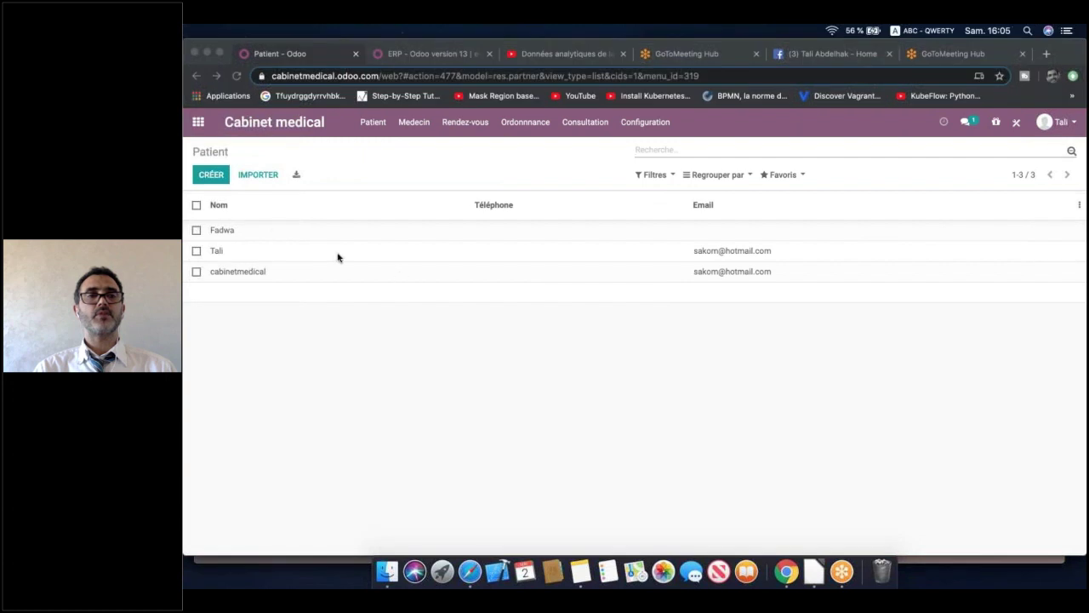
{"action": "left_click", "coordinate": [223, 231]}
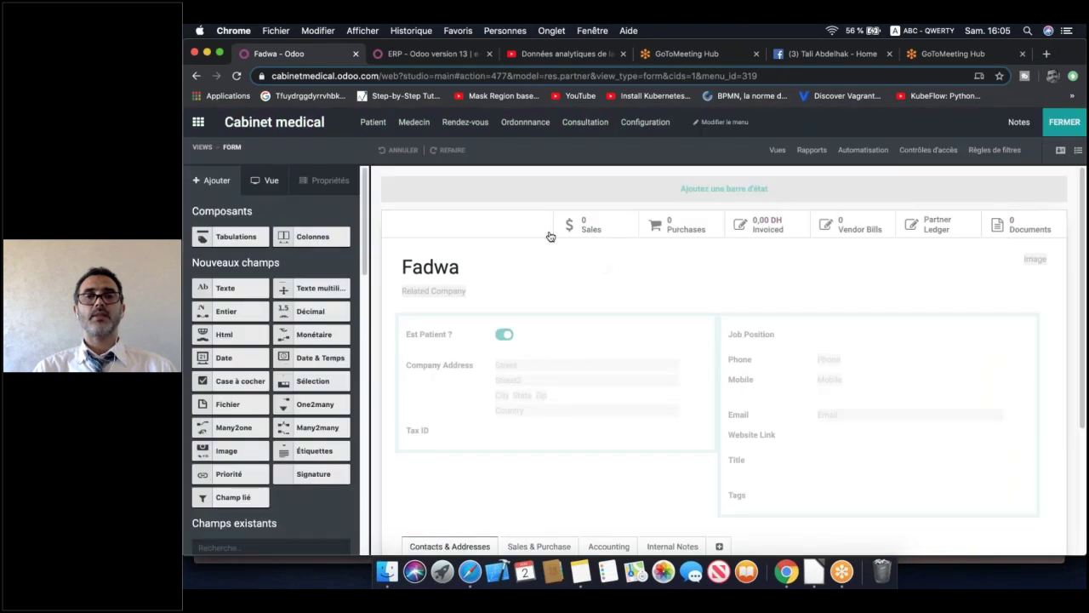
{"action": "left_click", "coordinate": [534, 225]}
{"action": "left_click", "coordinate": [591, 193]}
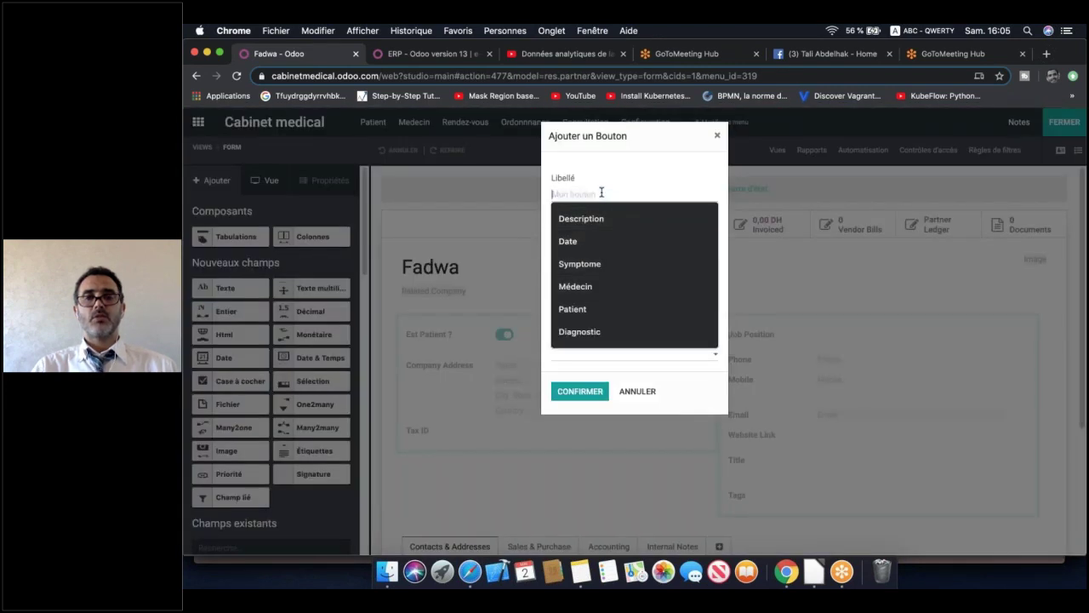
{"action": "type", "text": "Consultation"}
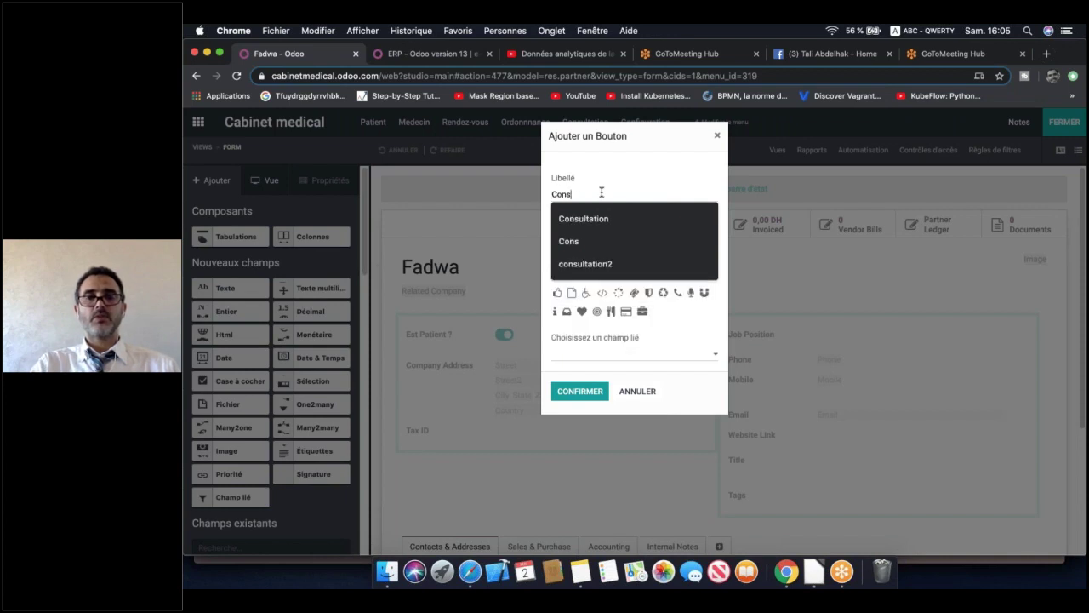
{"action": "left_click", "coordinate": [611, 219]}
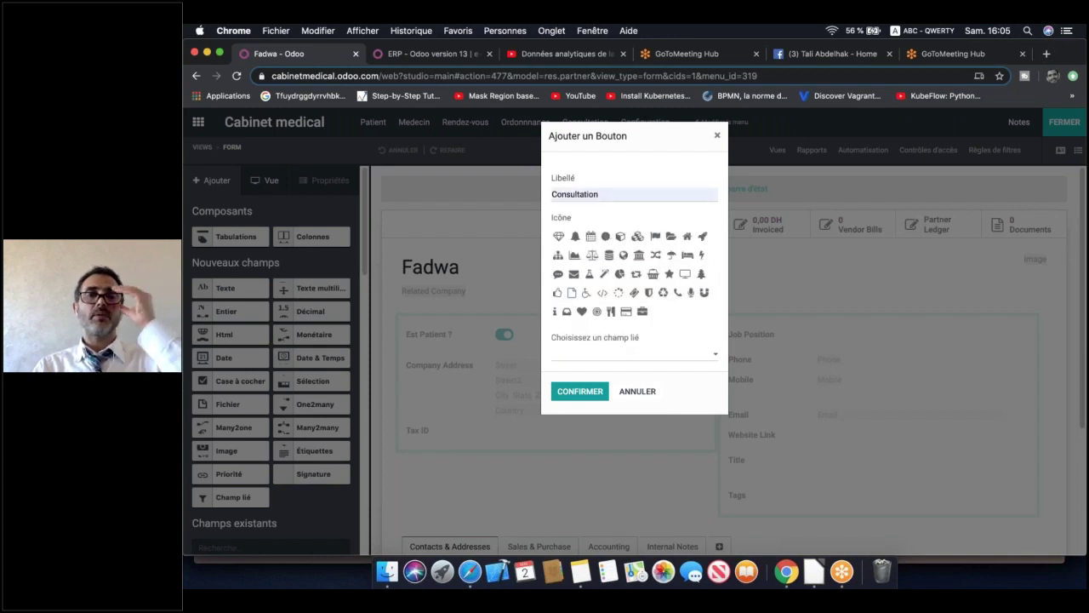
{"action": "left_click", "coordinate": [559, 255]}
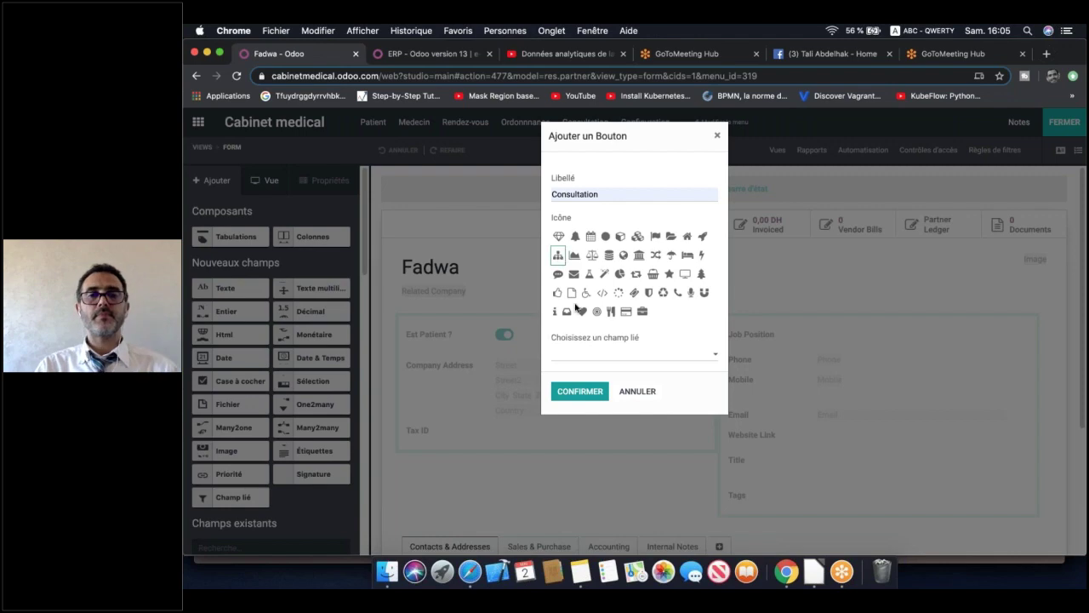
Search the button's linked fields through the advanced search for models matching "consu", and clear that filter
{"action": "left_click", "coordinate": [611, 356]}
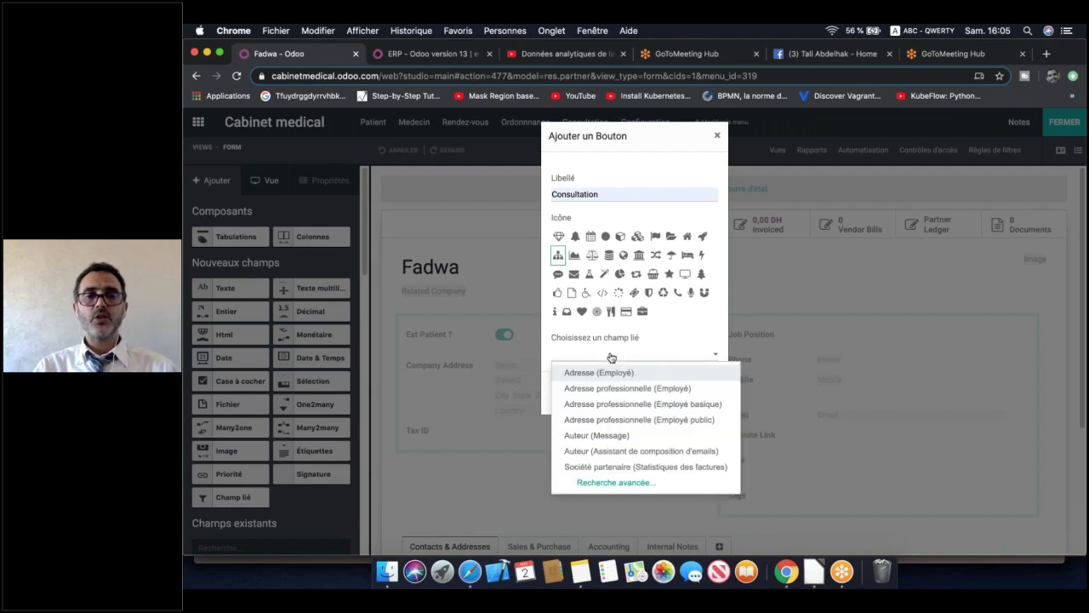
{"action": "left_click", "coordinate": [613, 481]}
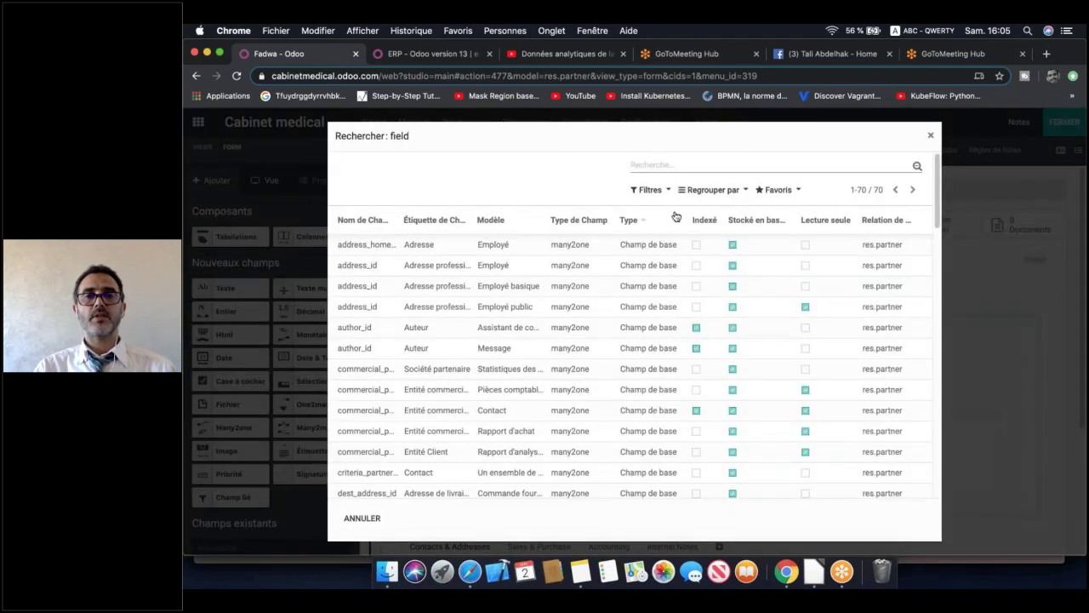
{"action": "type", "text": "Char"}
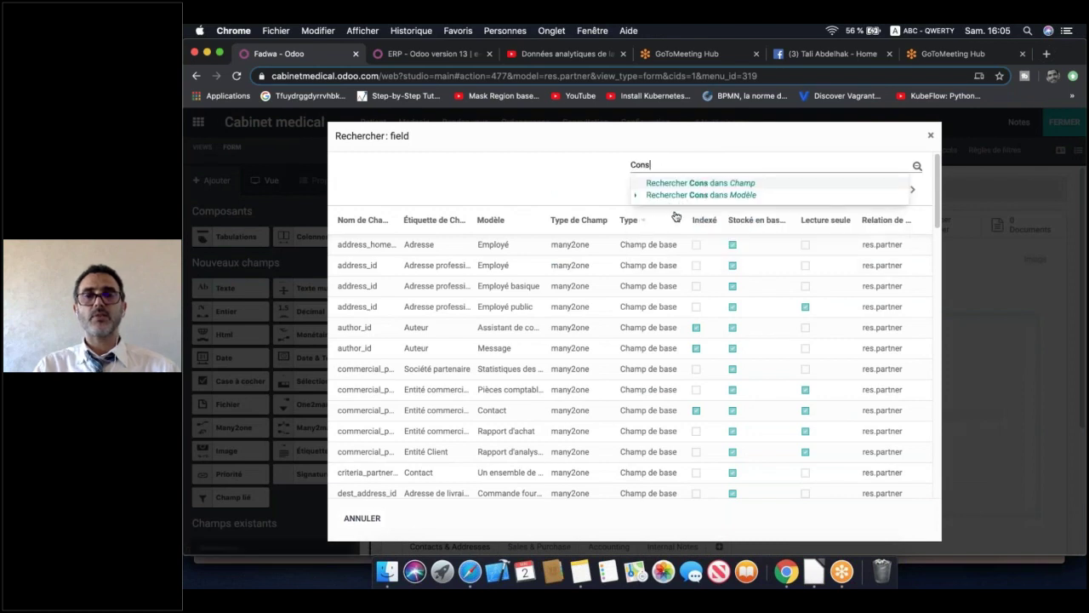
{"action": "key", "text": "BackSpace"}
{"action": "key", "text": "BackSpace"}
{"action": "key", "text": "BackSpace"}
{"action": "key", "text": "BackSpace"}
{"action": "type", "text": "consu"}
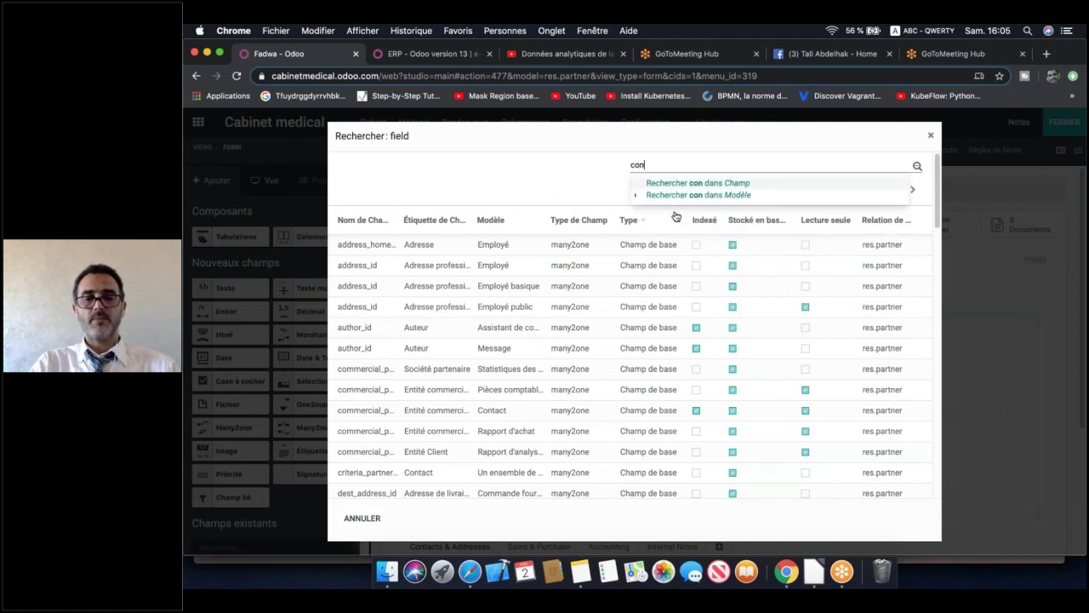
{"action": "left_click", "coordinate": [742, 195]}
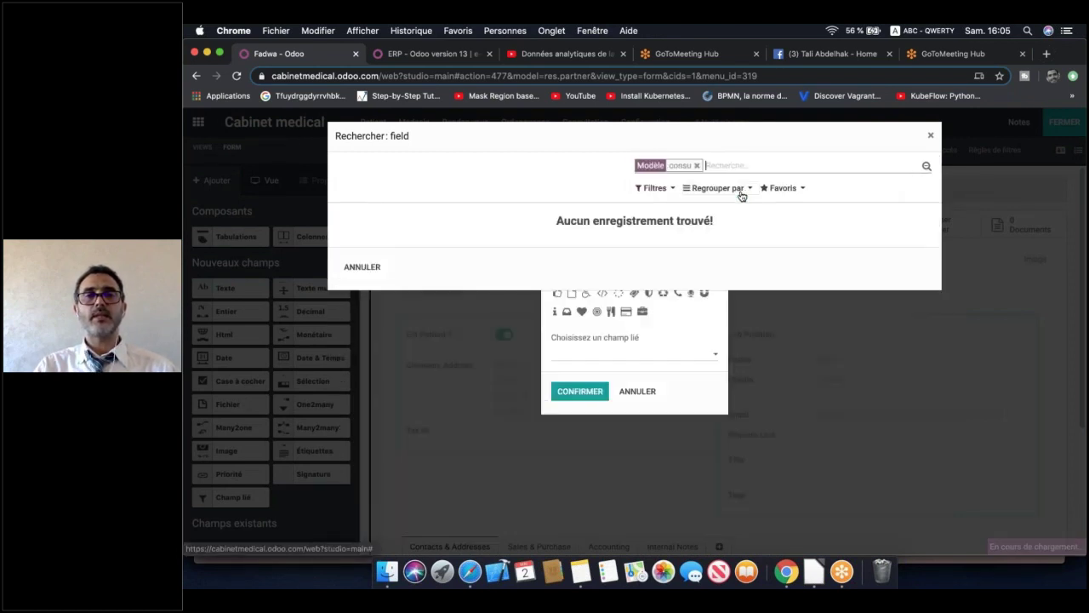
{"action": "left_click", "coordinate": [698, 166]}
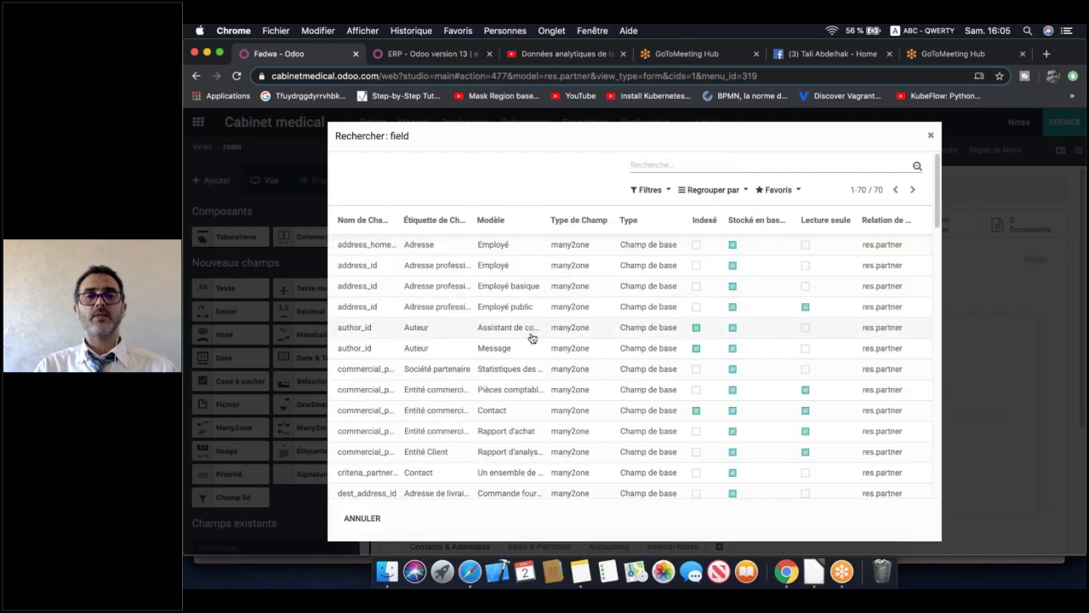
Look through the linked field choices and link the new smart button to the Patient field of the ordonnance model
{"action": "scroll", "coordinate": [532, 338], "scroll_direction": "down", "scroll_amount": 5}
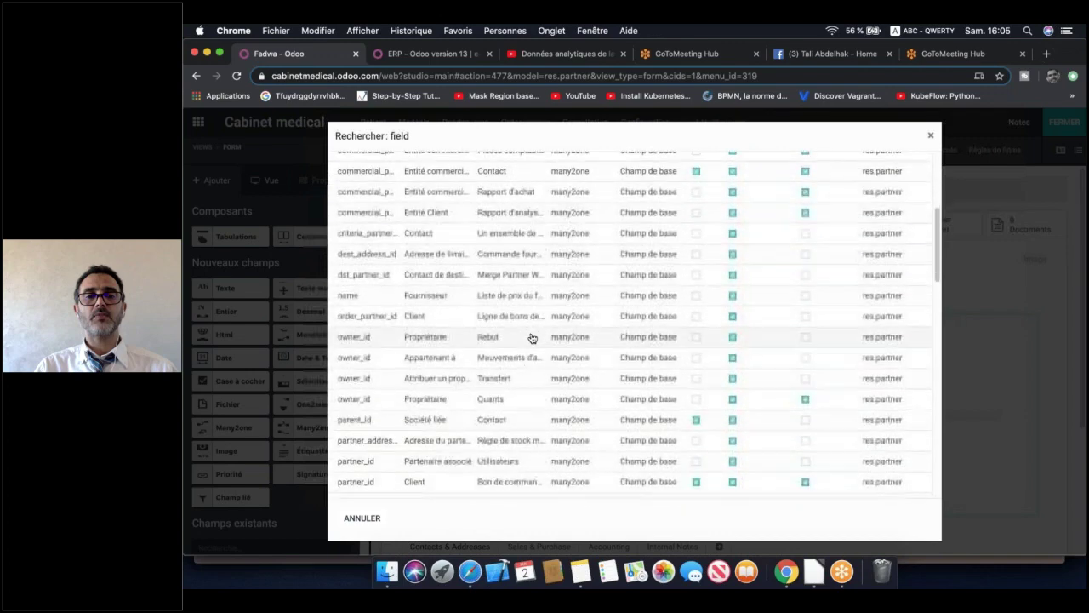
{"action": "scroll", "coordinate": [532, 338], "scroll_direction": "up", "scroll_amount": 6}
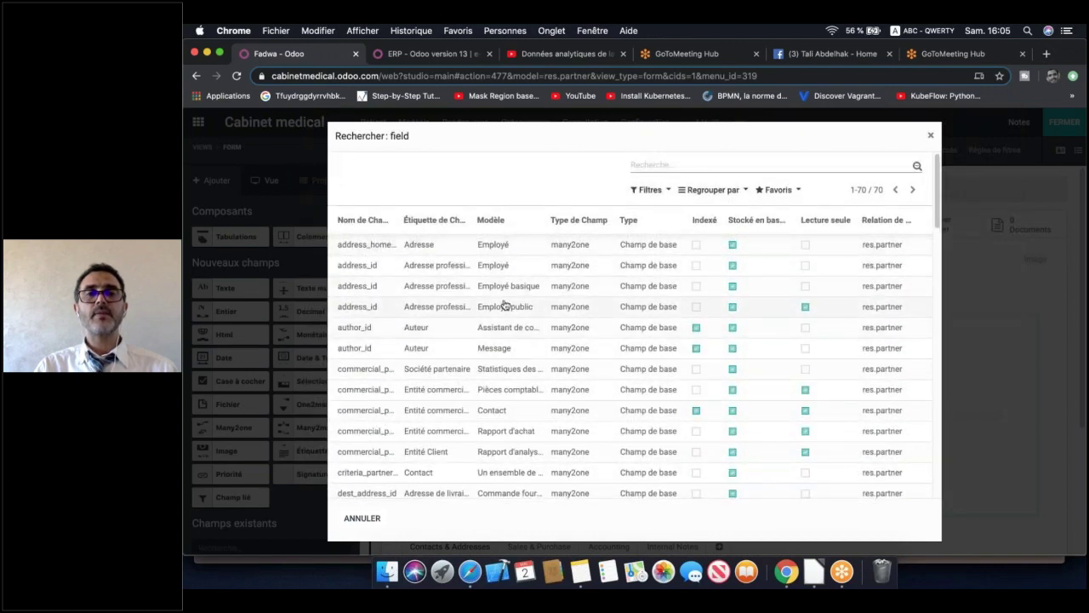
{"action": "scroll", "coordinate": [504, 304], "scroll_direction": "down", "scroll_amount": 10}
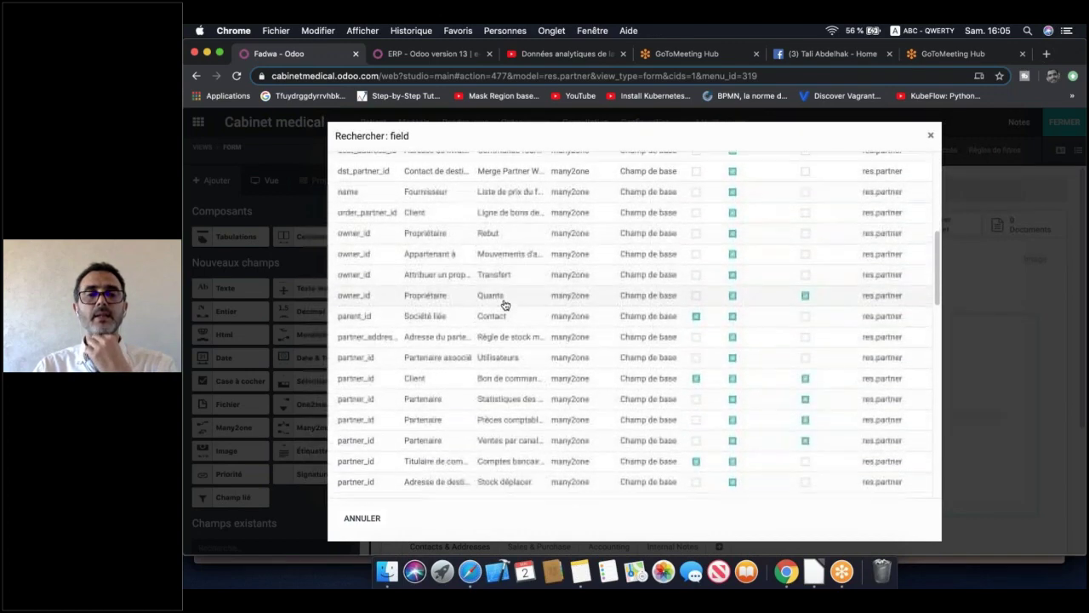
{"action": "scroll", "coordinate": [505, 305], "scroll_direction": "down", "scroll_amount": 7}
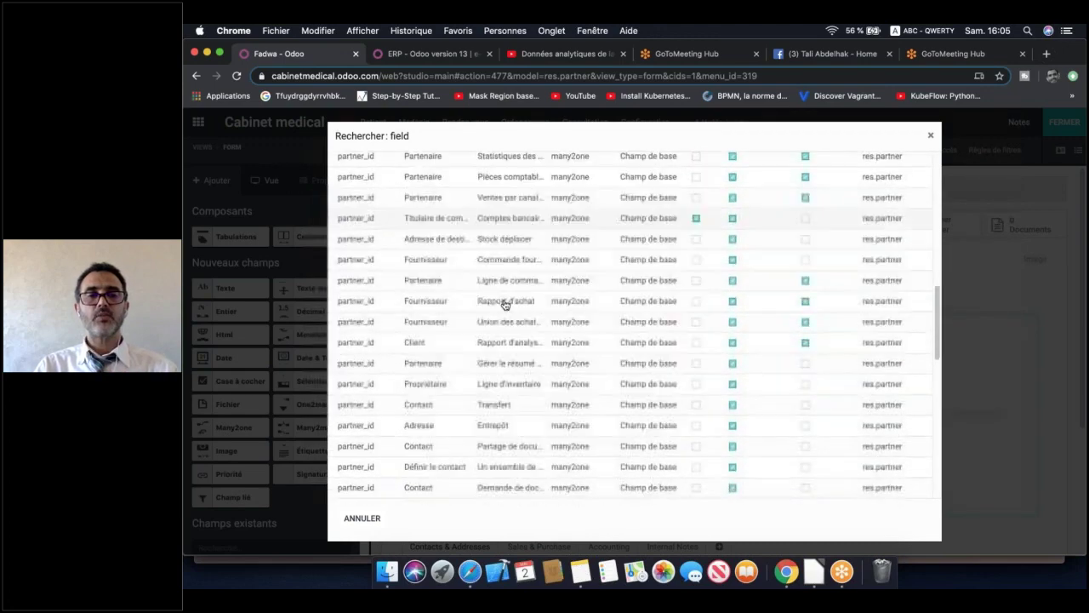
{"action": "scroll", "coordinate": [505, 305], "scroll_direction": "down", "scroll_amount": 8}
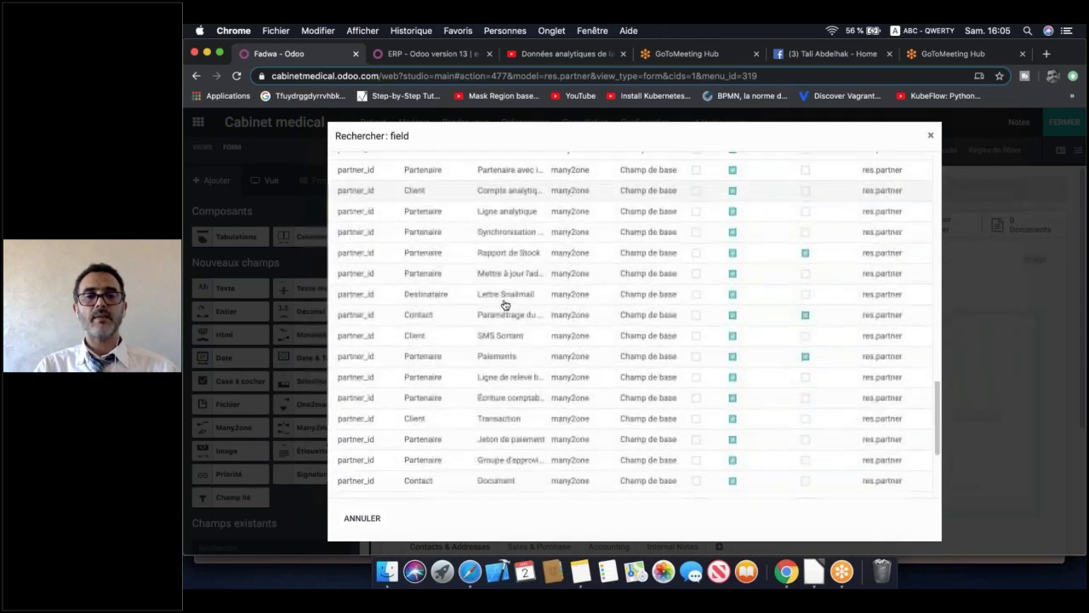
{"action": "scroll", "coordinate": [504, 304], "scroll_direction": "down", "scroll_amount": 3}
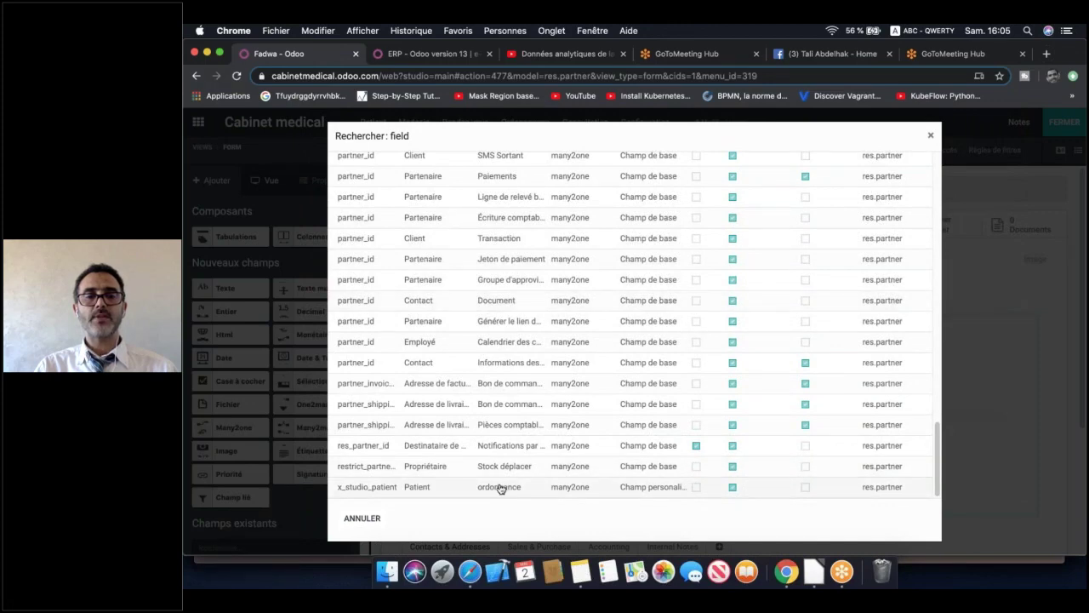
{"action": "scroll", "coordinate": [502, 425], "scroll_direction": "up", "scroll_amount": 3}
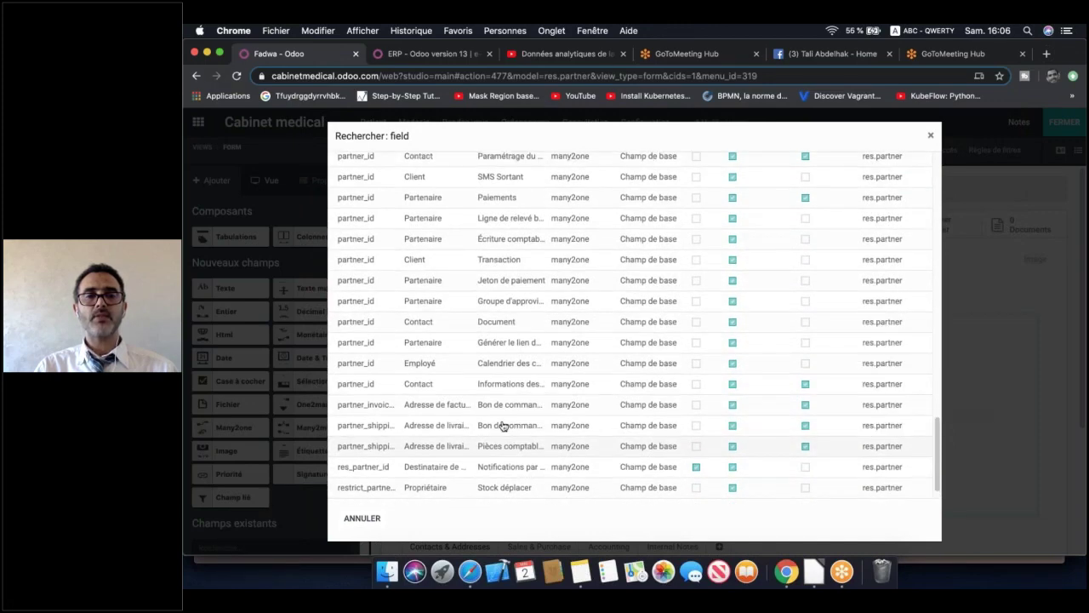
{"action": "scroll", "coordinate": [503, 425], "scroll_direction": "up", "scroll_amount": 3}
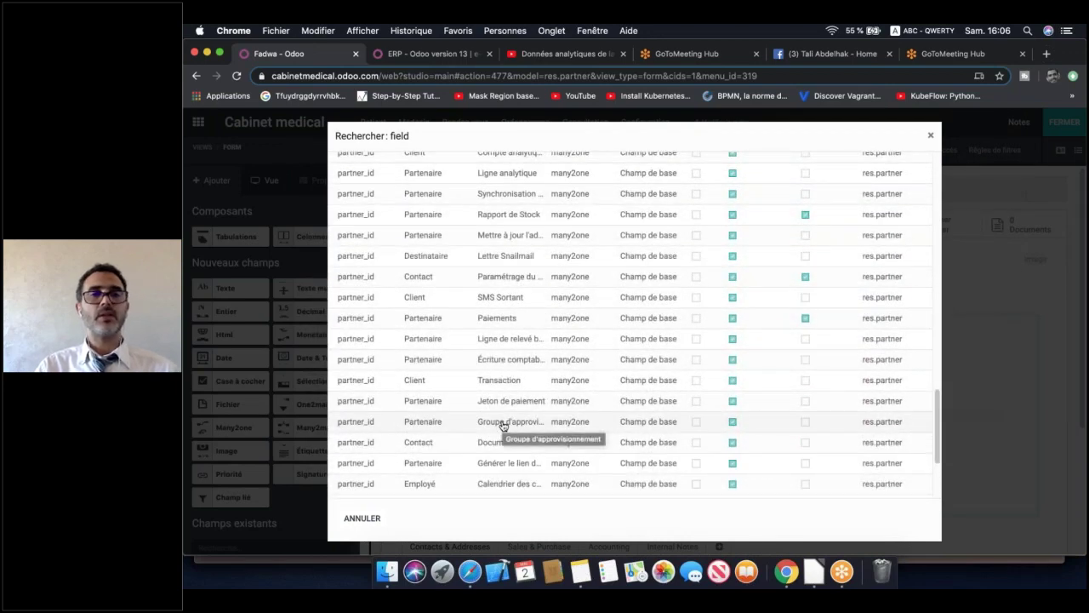
{"action": "scroll", "coordinate": [505, 490], "scroll_direction": "down", "scroll_amount": 6}
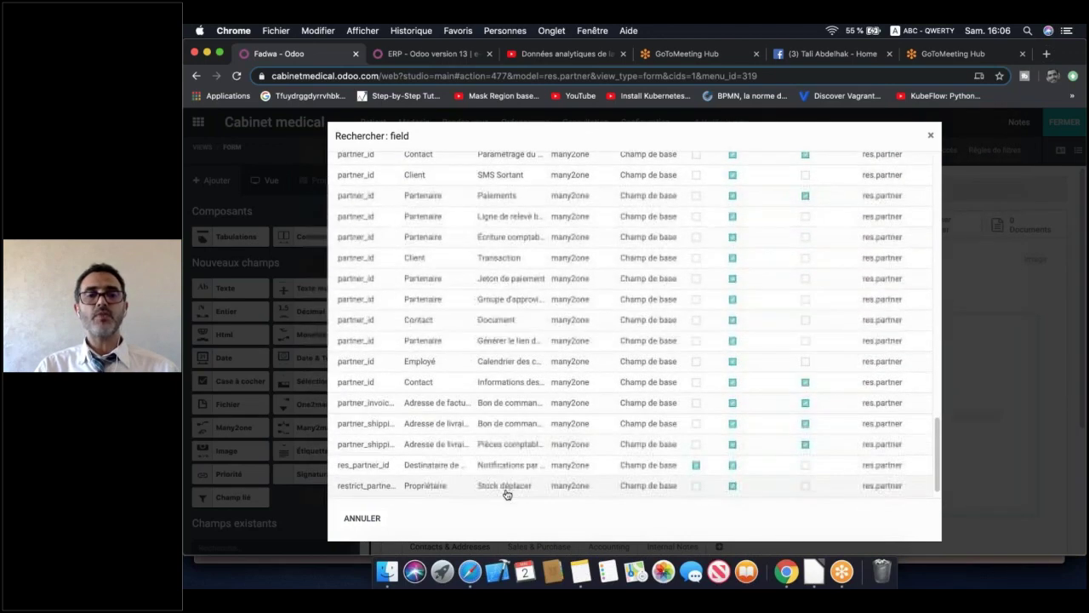
{"action": "left_click", "coordinate": [499, 487]}
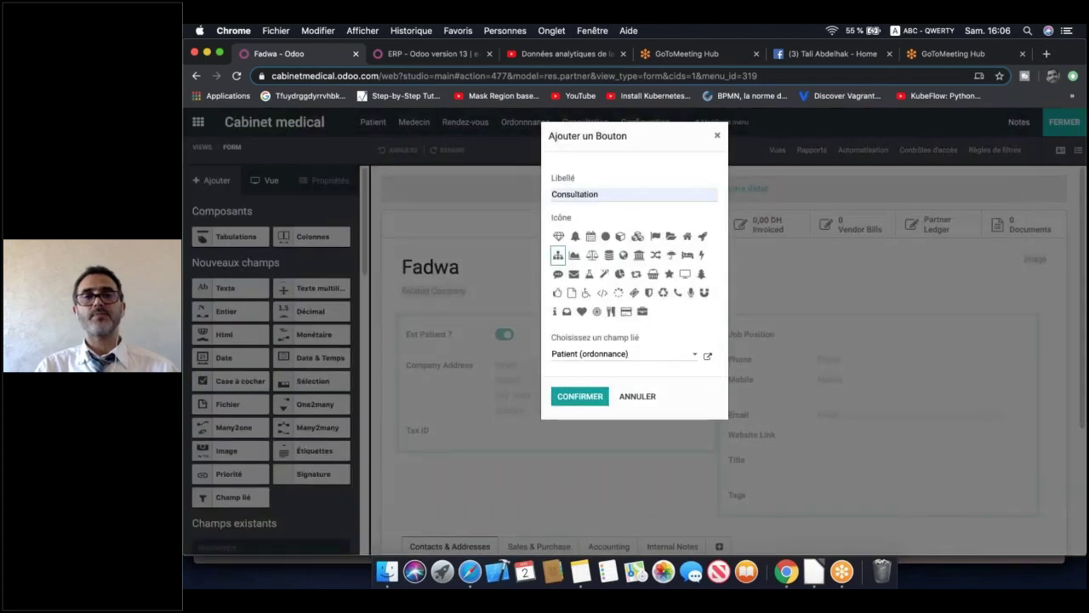
Relabel the smart button "Ordonnance", add it to the patient form, and close Studio
{"action": "double_click", "coordinate": [612, 194]}
{"action": "type", "text": "O"}
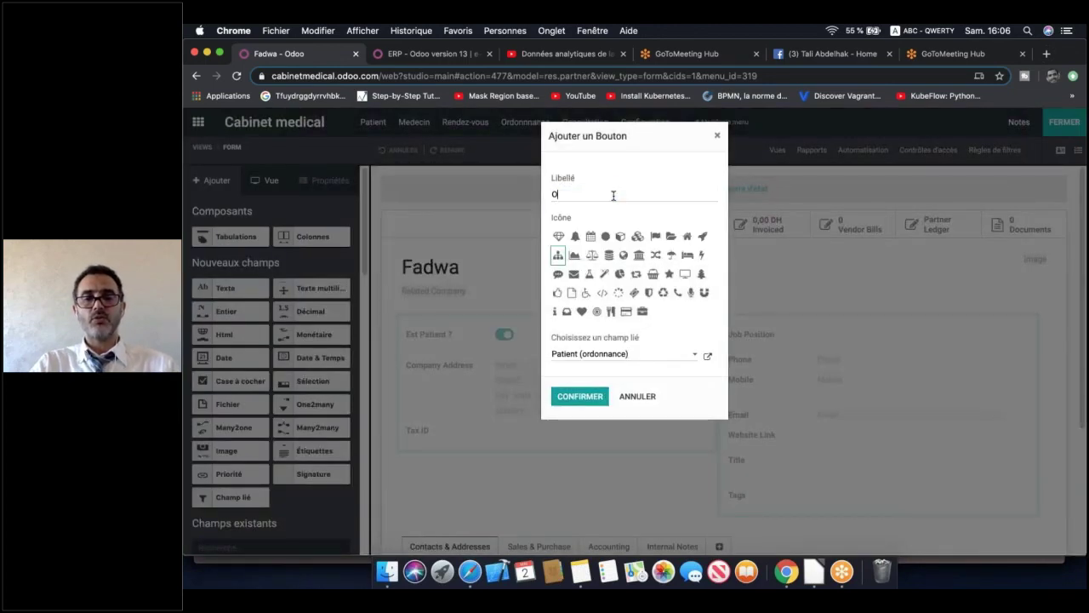
{"action": "type", "text": "rdonnance"}
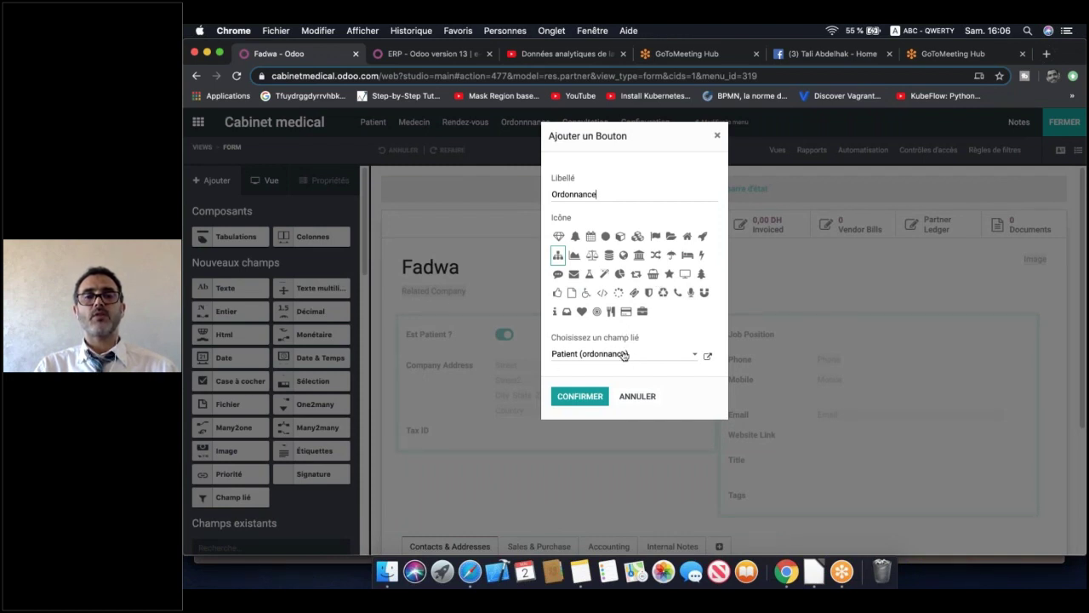
{"action": "left_click", "coordinate": [580, 396]}
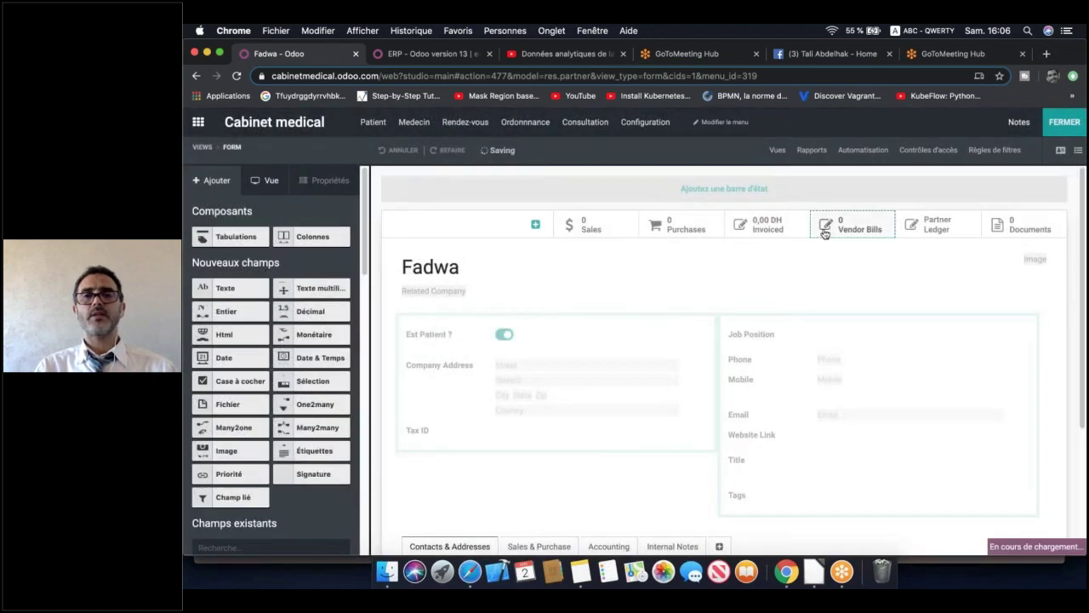
{"action": "left_click", "coordinate": [1066, 122]}
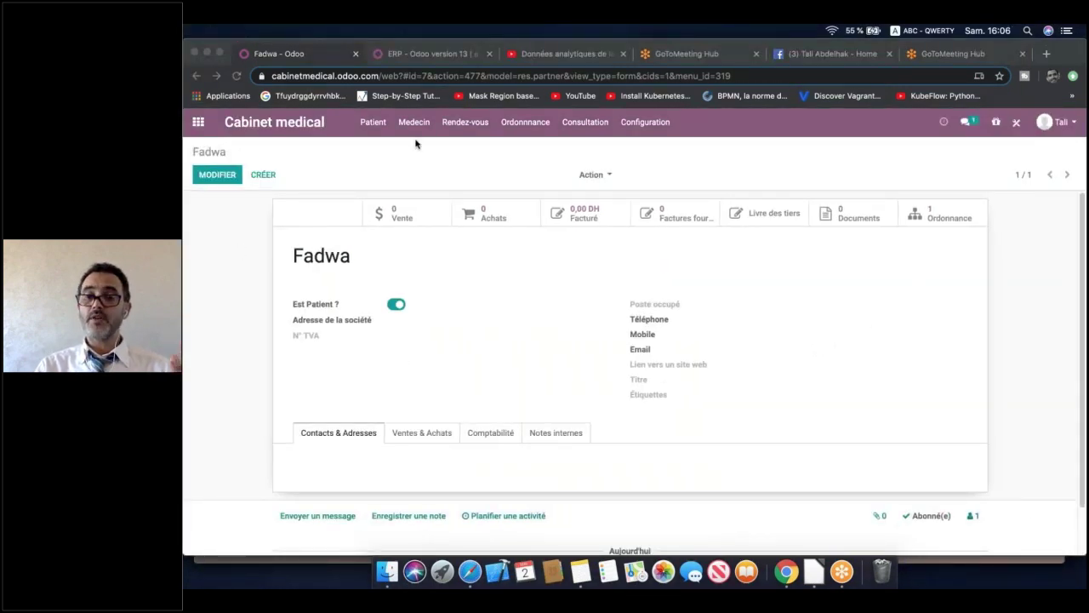
Check the first patient's linked prescriptions and documents through the form's Ordonnance and Documents smart buttons
{"action": "left_click", "coordinate": [931, 216]}
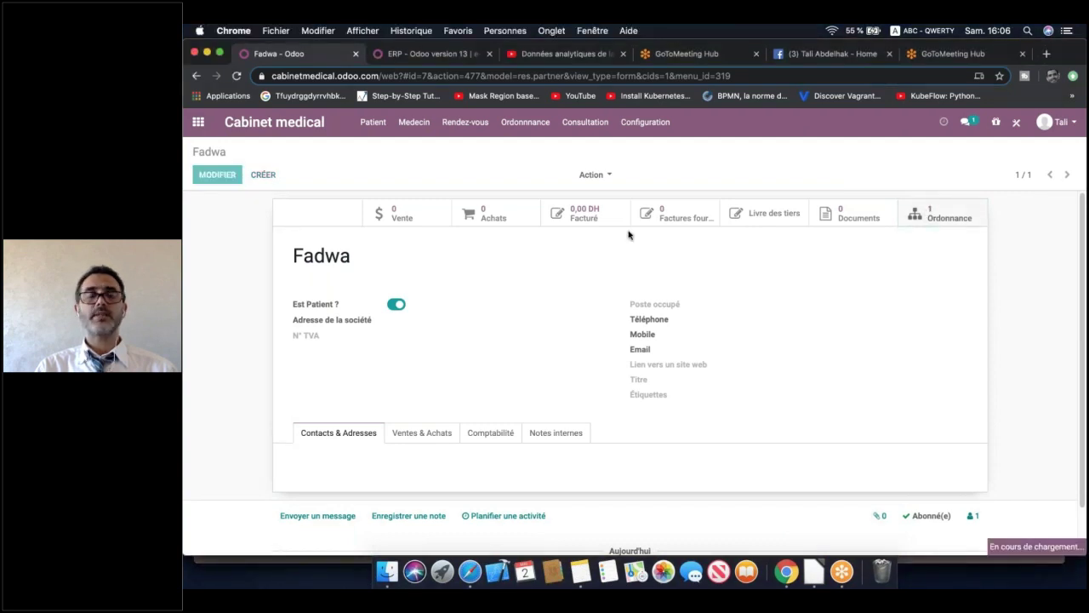
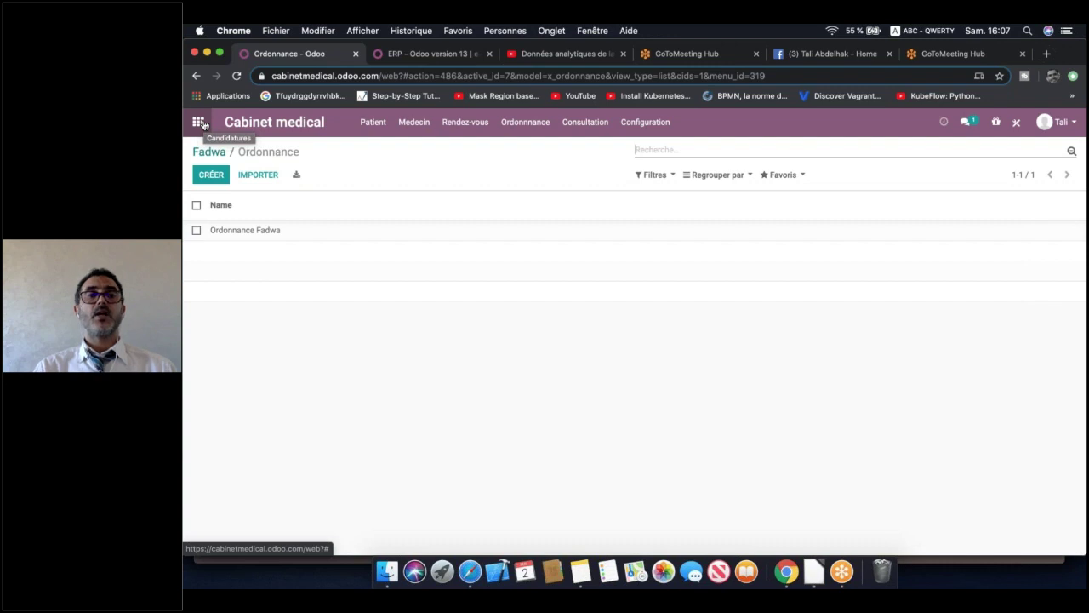
{"action": "left_click", "coordinate": [374, 123]}
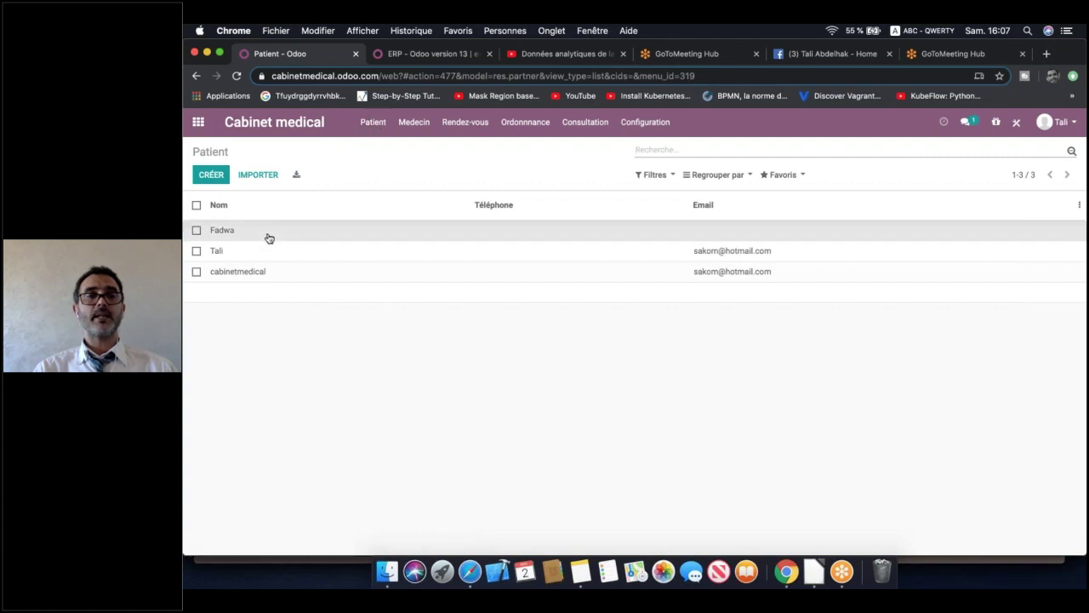
{"action": "left_click", "coordinate": [705, 206]}
{"action": "left_click", "coordinate": [525, 236]}
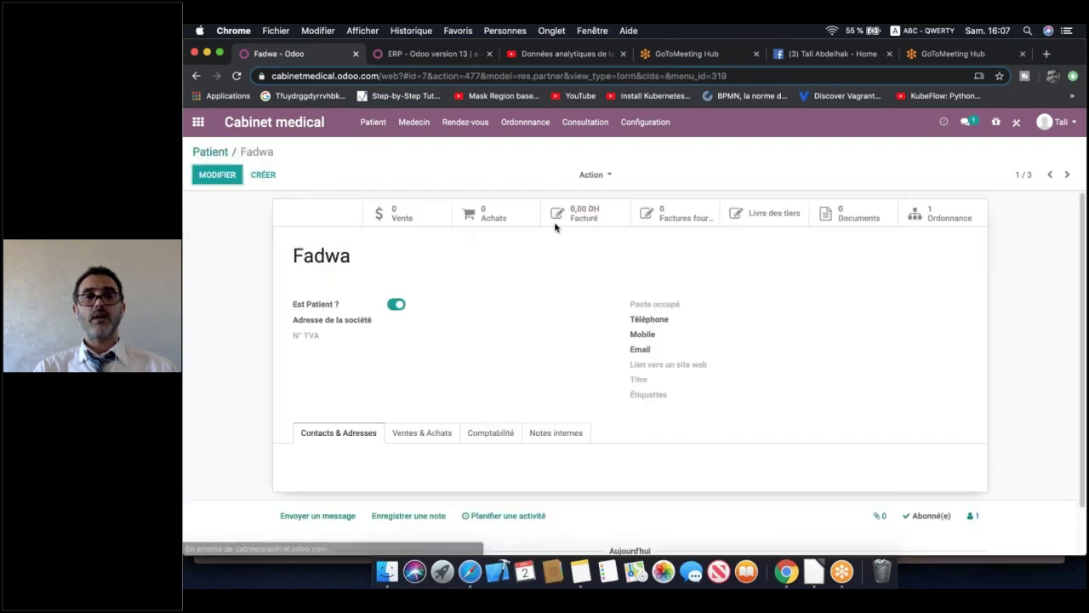
{"action": "left_click", "coordinate": [855, 210]}
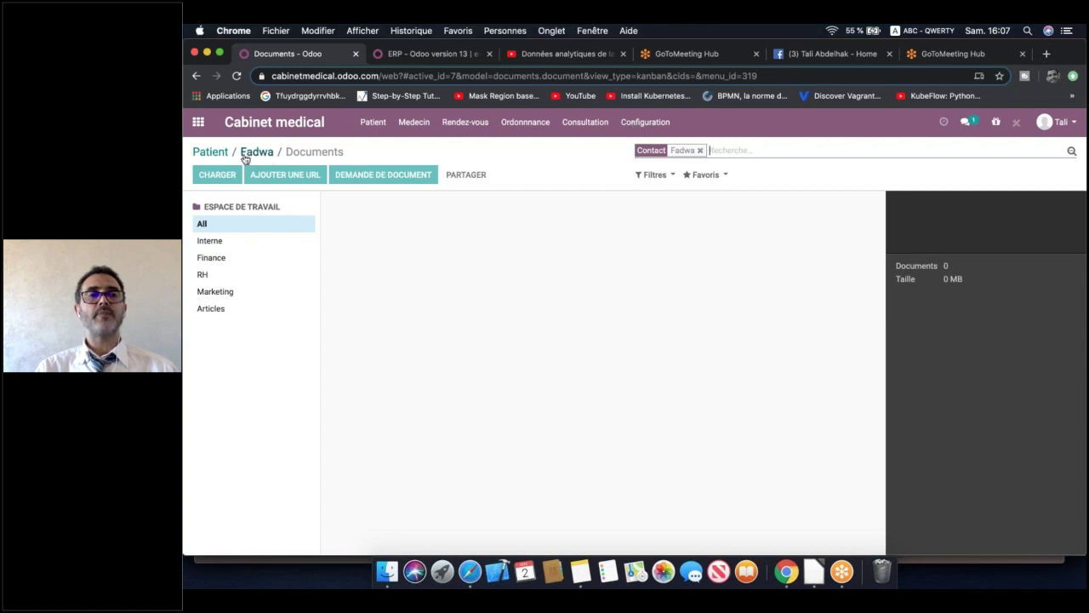
Return to the home screen and open the list of workspaces (Espaces de travail) in the Documents app
{"action": "left_click", "coordinate": [645, 124]}
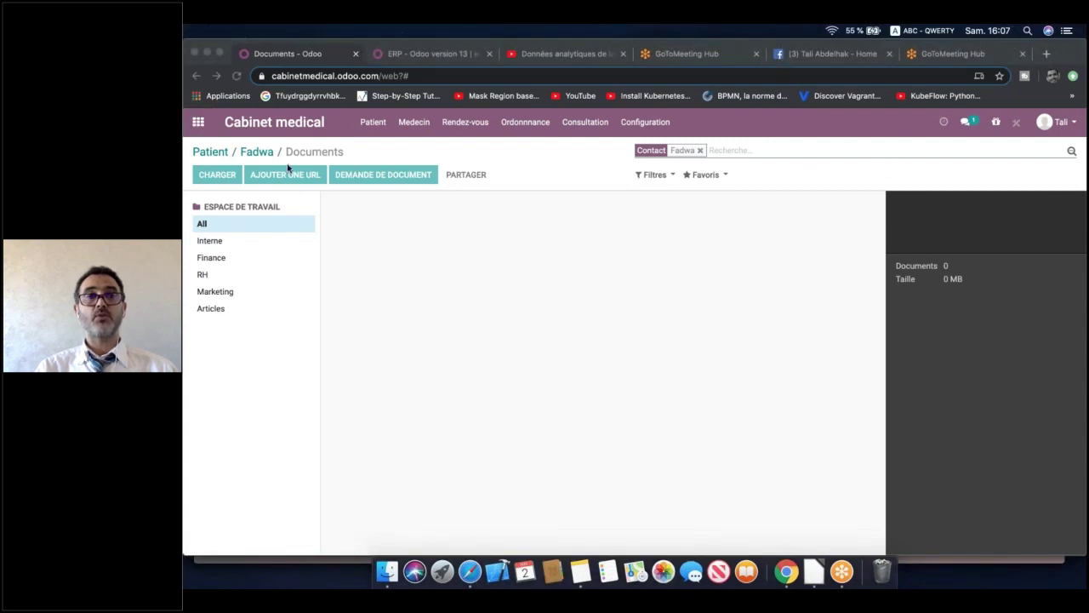
{"action": "left_click", "coordinate": [204, 130]}
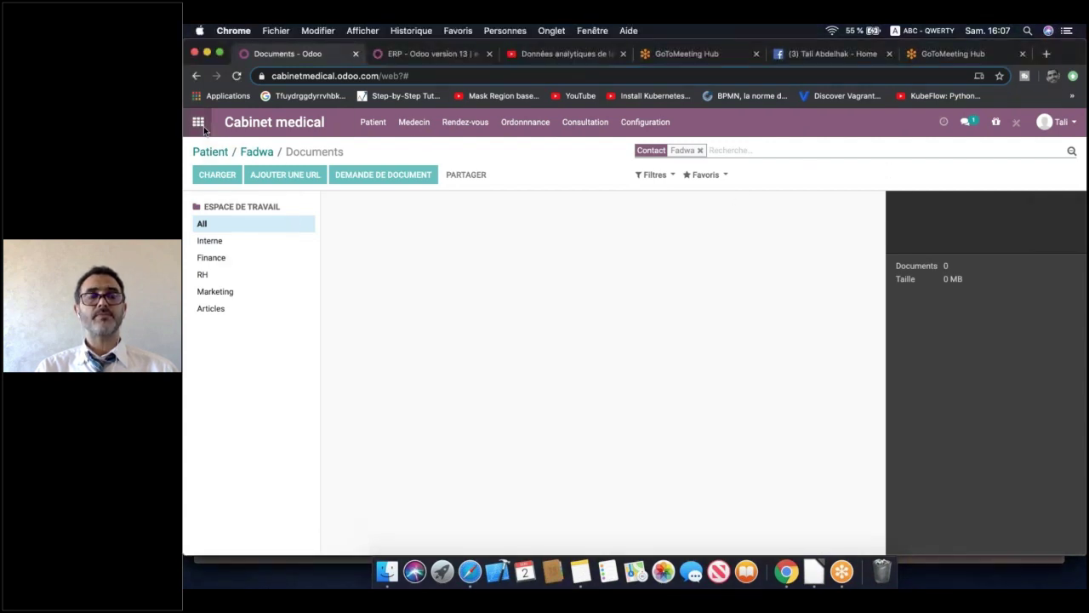
{"action": "left_click", "coordinate": [238, 76]}
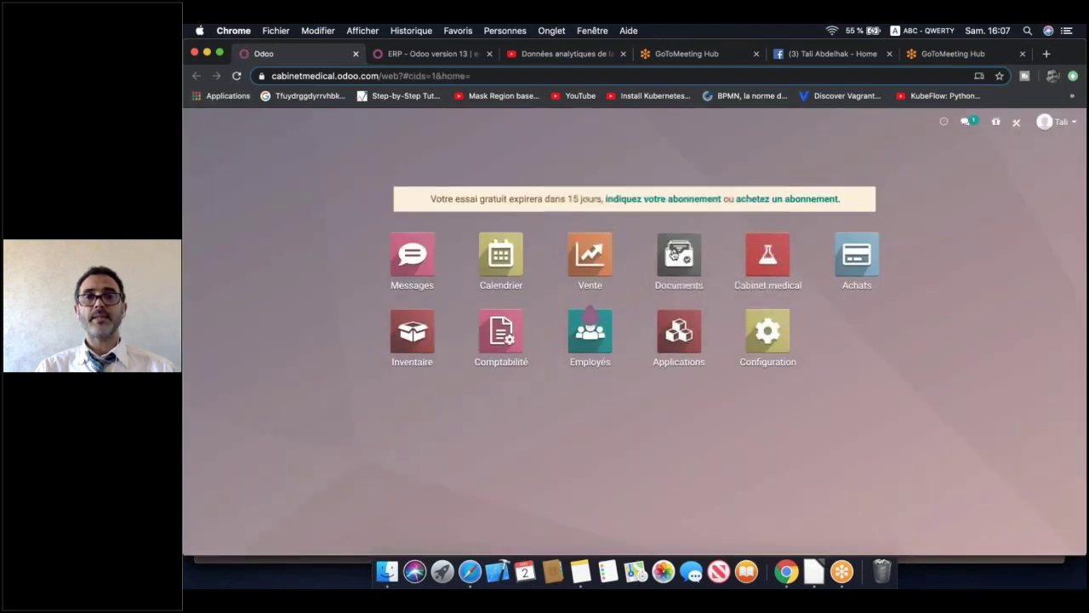
{"action": "left_click", "coordinate": [673, 254]}
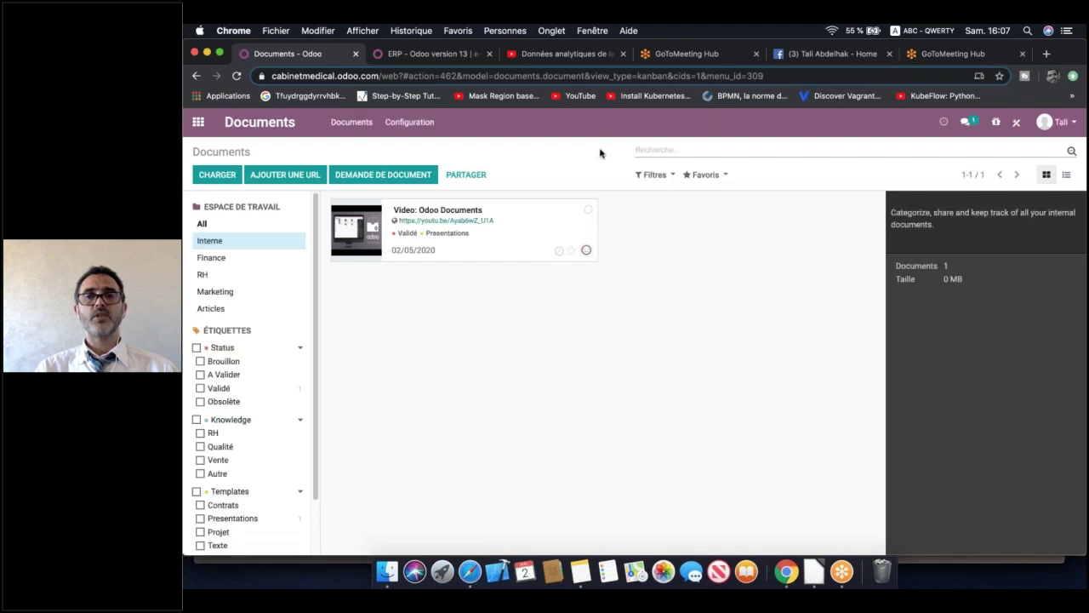
{"action": "left_click", "coordinate": [438, 123]}
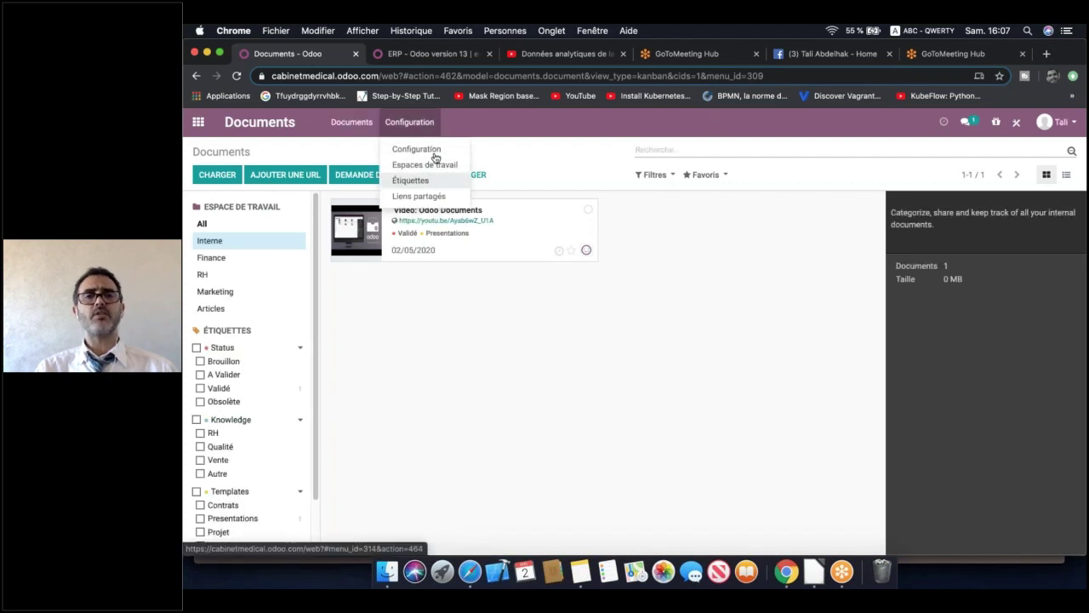
{"action": "left_click", "coordinate": [439, 164]}
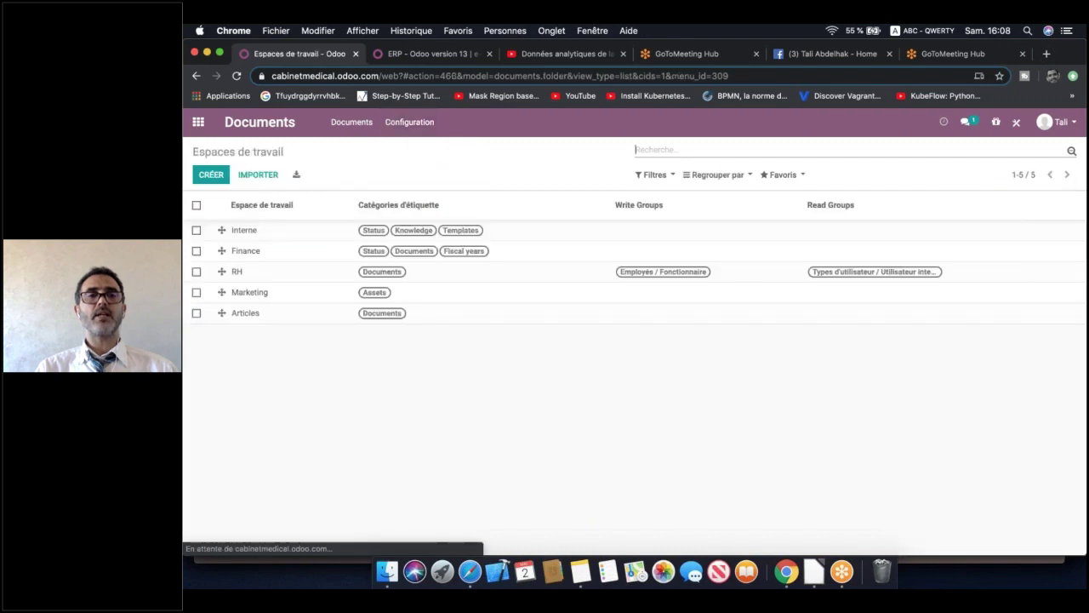
Create and save a document workspace named "Imagerie", and return to the workspace list
{"action": "left_click", "coordinate": [211, 175]}
{"action": "left_click", "coordinate": [443, 272]}
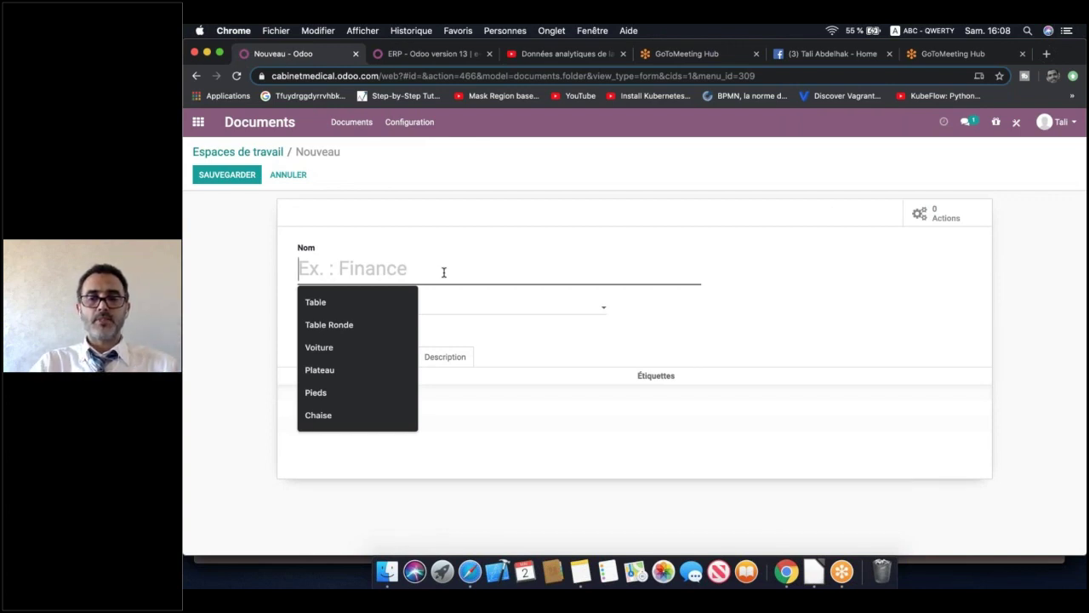
{"action": "type", "text": "Ime"}
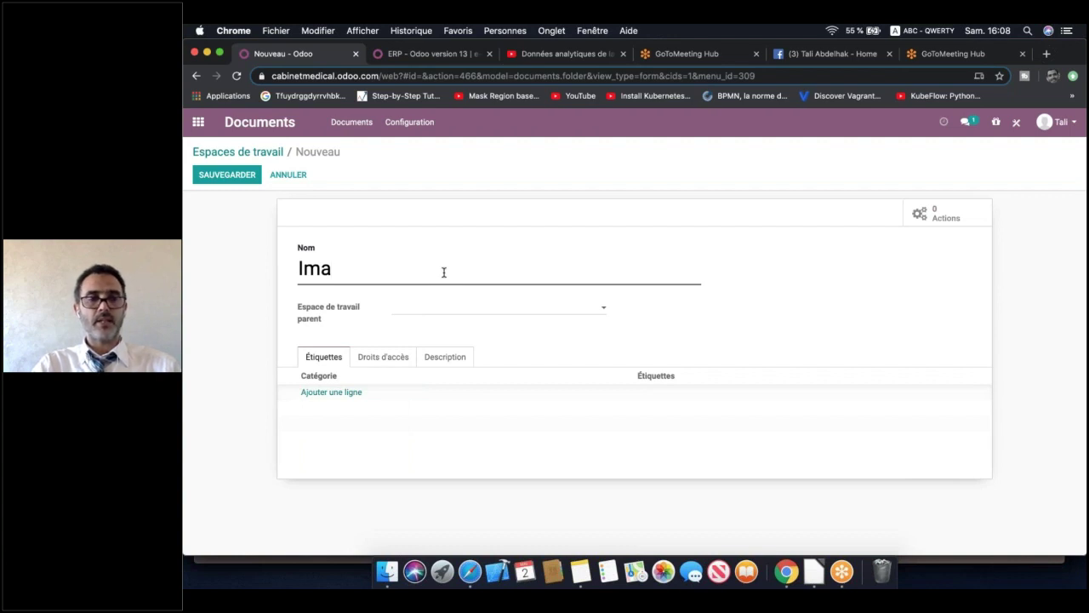
{"action": "type", "text": "gerie"}
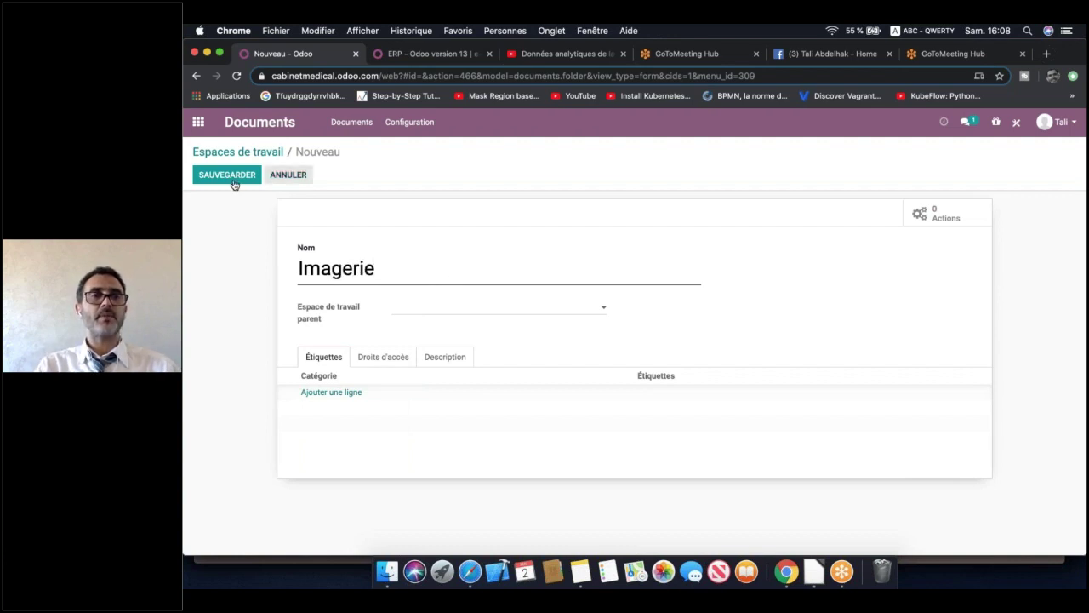
{"action": "left_click", "coordinate": [234, 182]}
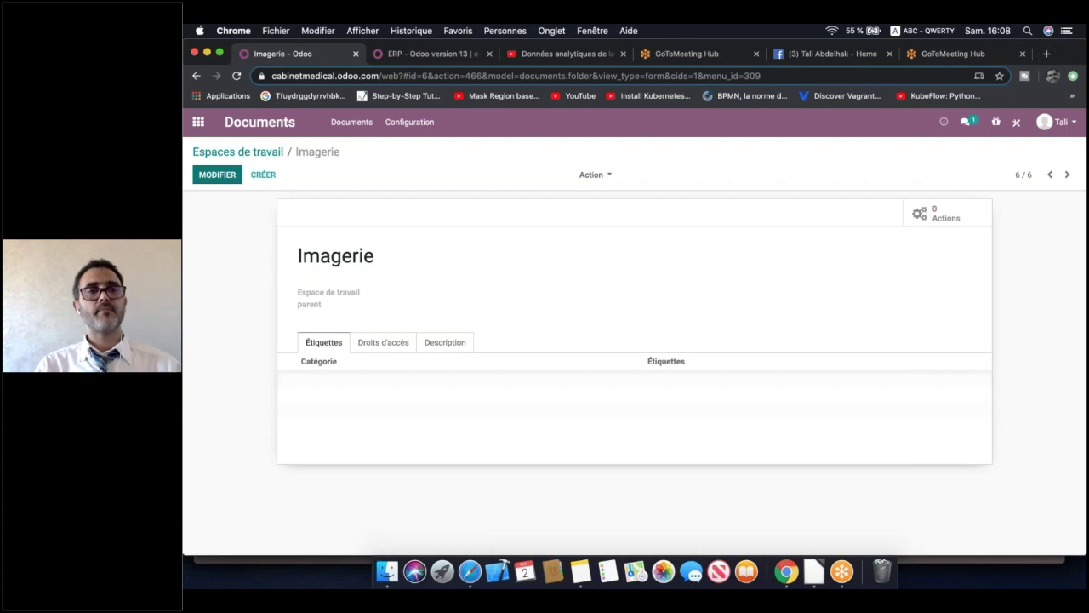
{"action": "left_click", "coordinate": [266, 154]}
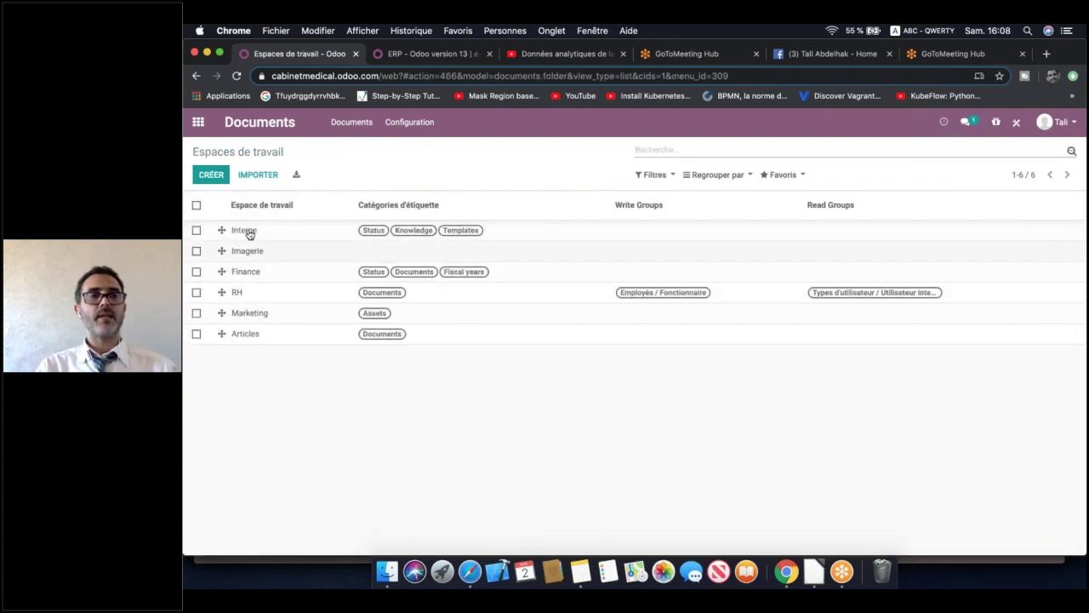
Open the first patient's linked documents in Cabinet medical and show the Imagerie workspace
{"action": "left_click", "coordinate": [197, 122]}
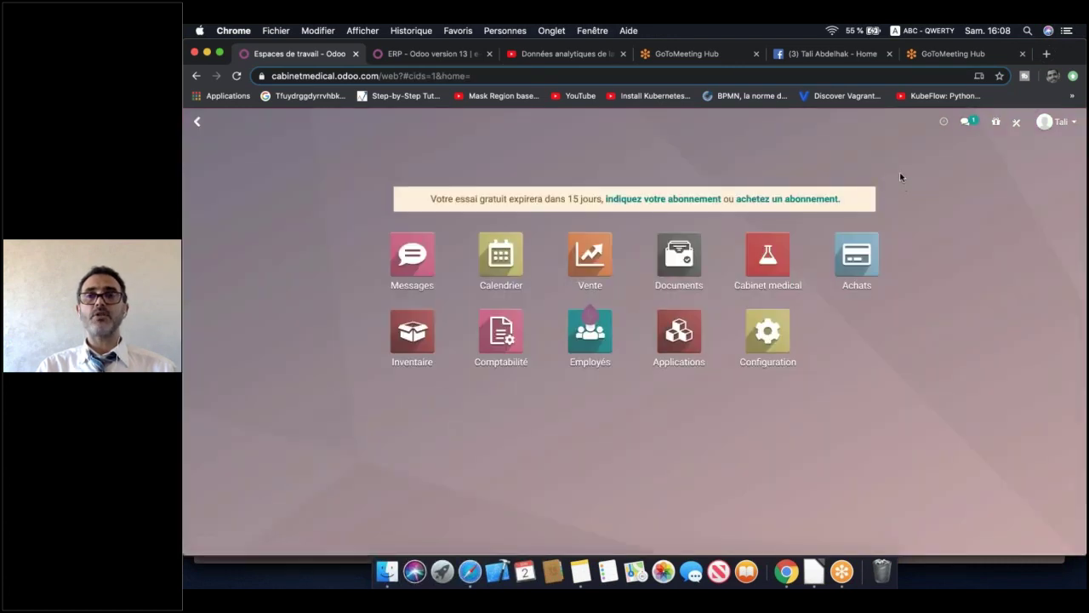
{"action": "left_click", "coordinate": [767, 265]}
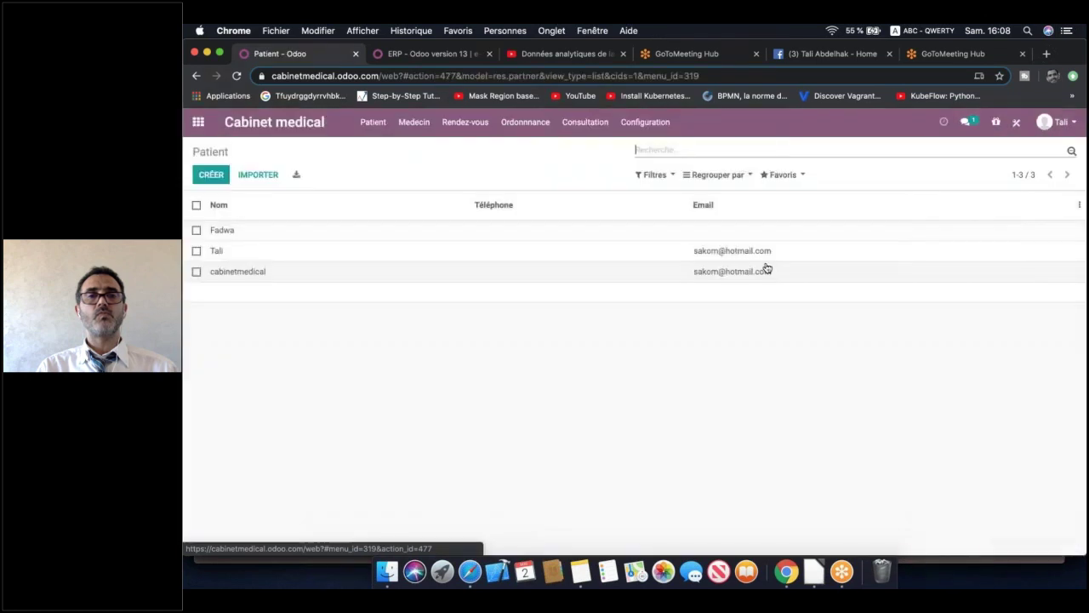
{"action": "left_click", "coordinate": [332, 232]}
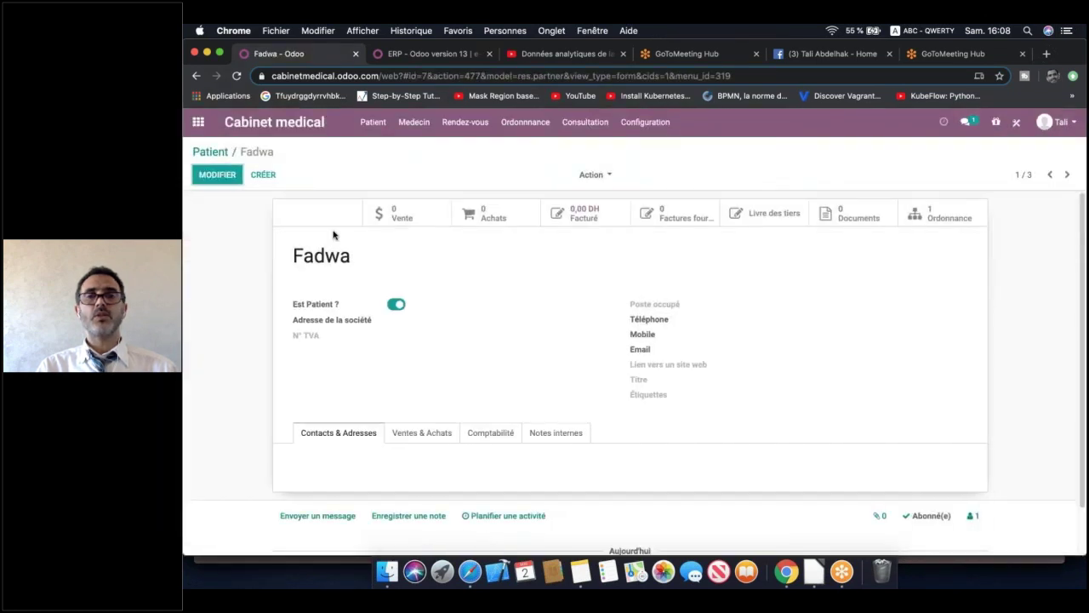
{"action": "left_click", "coordinate": [843, 214]}
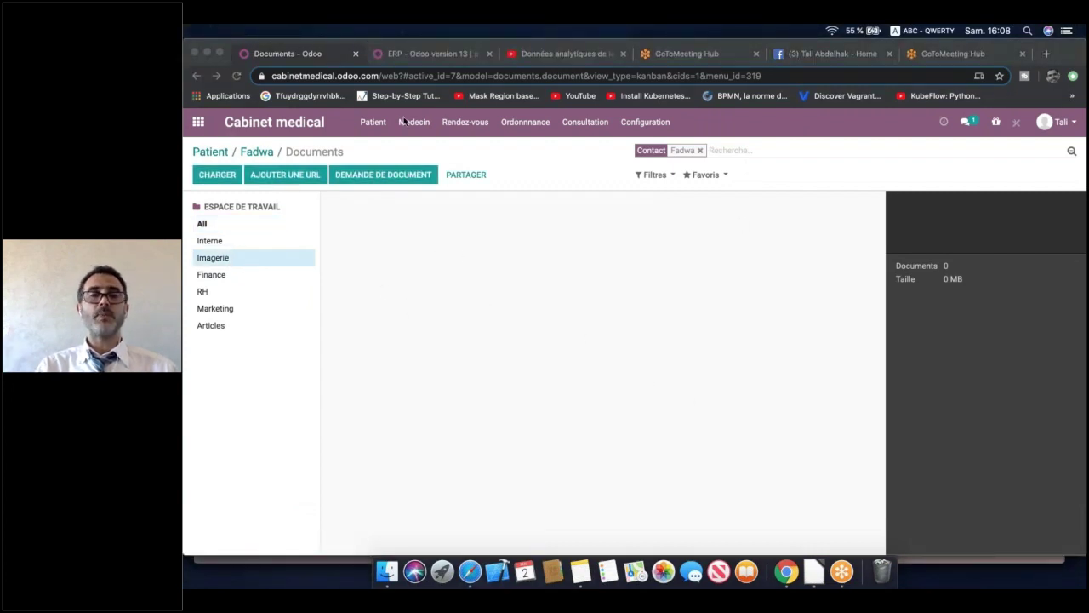
Upload the file chest_radiograph_(X-ray).jpg to the patient's Imagerie workspace
{"action": "left_click", "coordinate": [230, 179]}
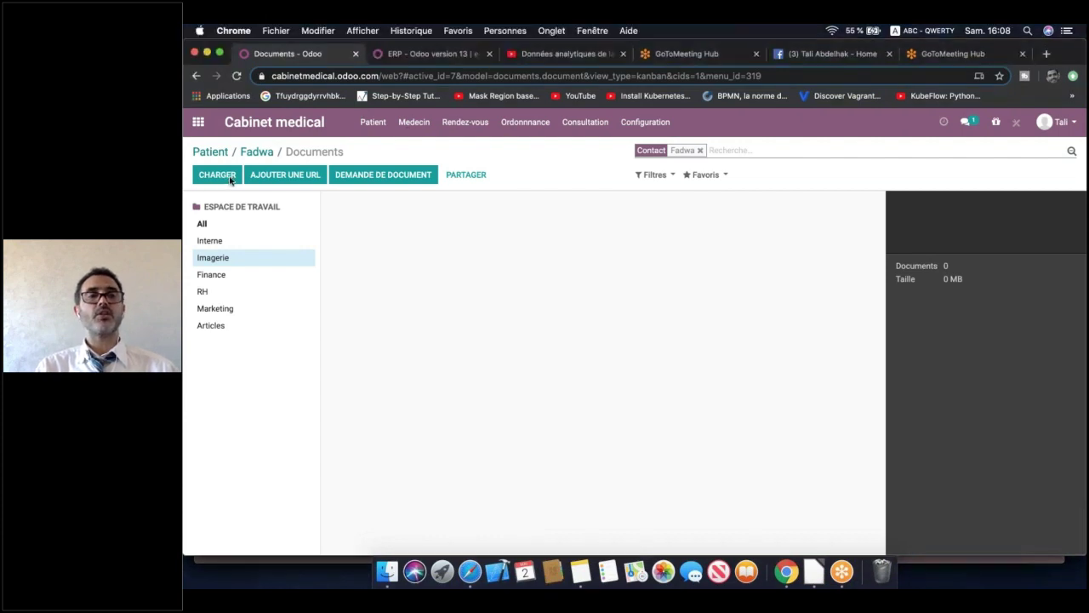
{"action": "left_click", "coordinate": [219, 176]}
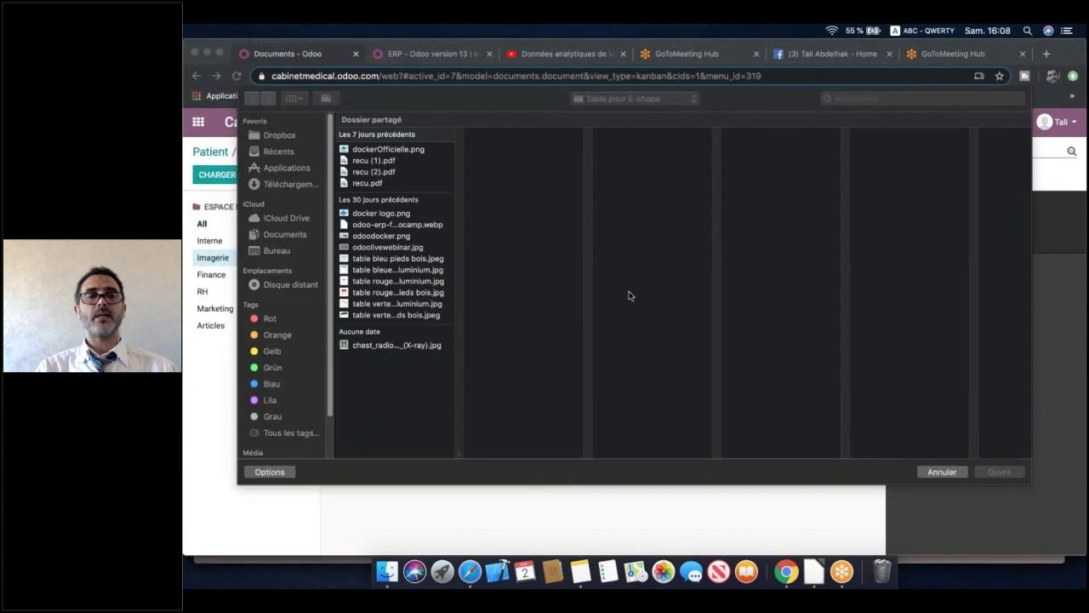
{"action": "left_click", "coordinate": [386, 346]}
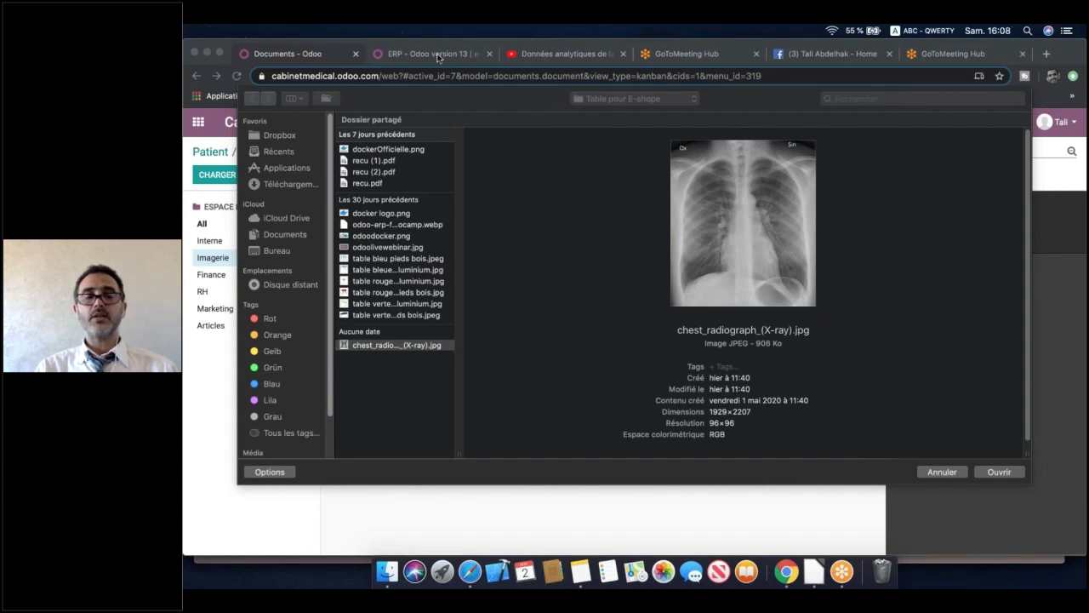
{"action": "left_click", "coordinate": [1011, 477]}
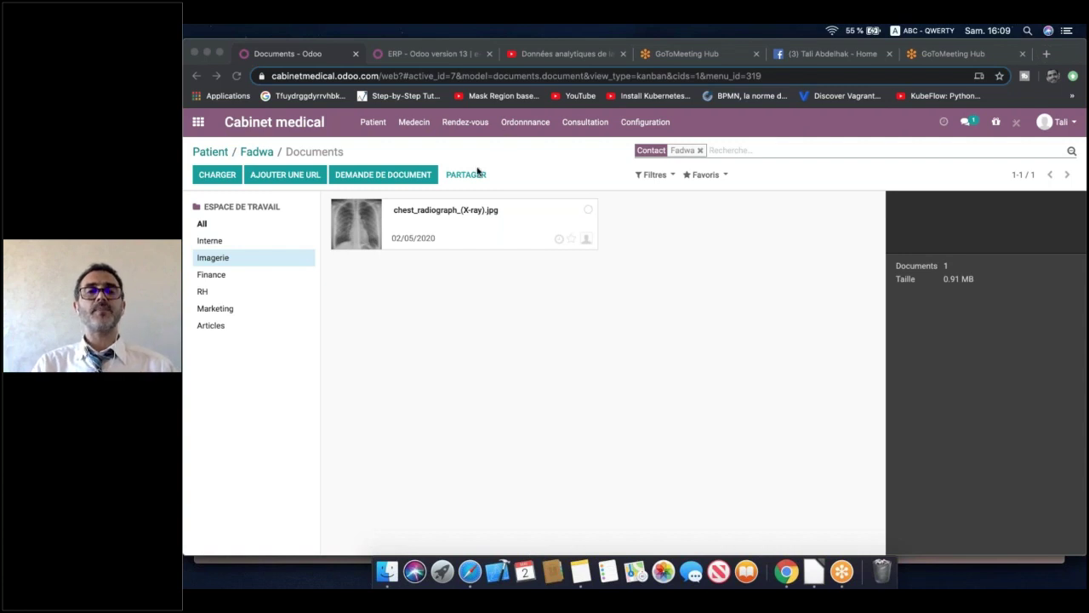
Select the uploaded chest radiograph and check its contact, owner and workspace details
{"action": "left_click", "coordinate": [482, 236]}
{"action": "left_click", "coordinate": [462, 238]}
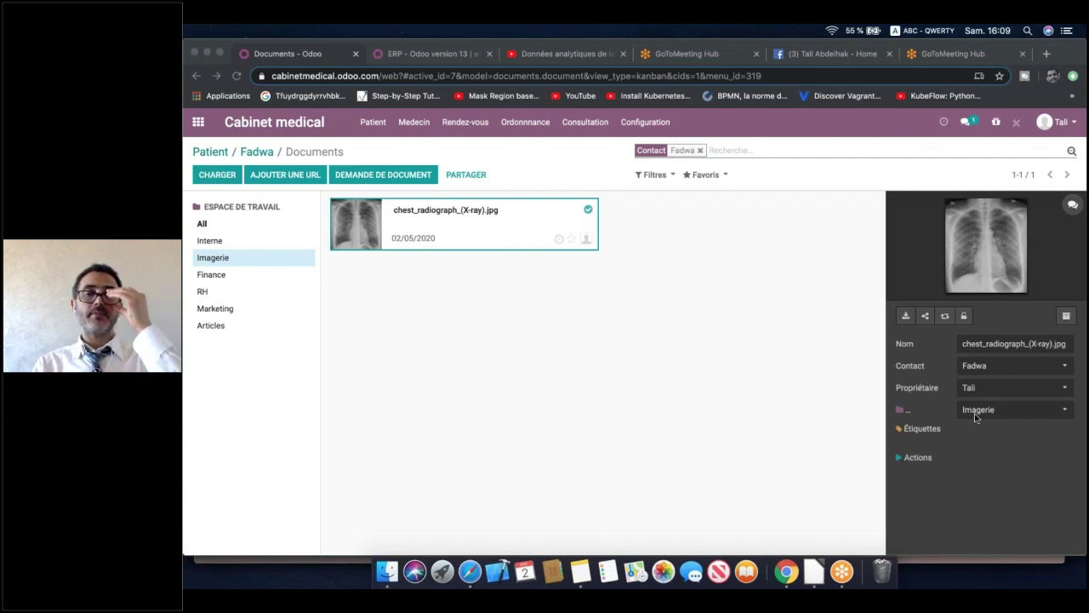
{"action": "left_click", "coordinate": [222, 260]}
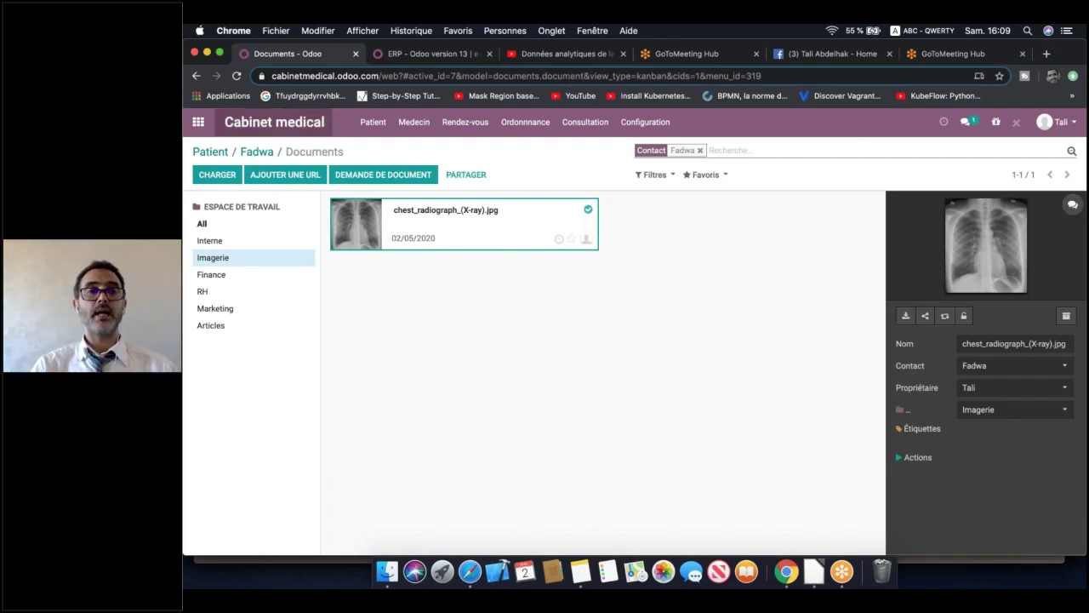
Return to the home screen and open the list of document tags (Étiquettes) in the Documents app
{"action": "left_click", "coordinate": [198, 122]}
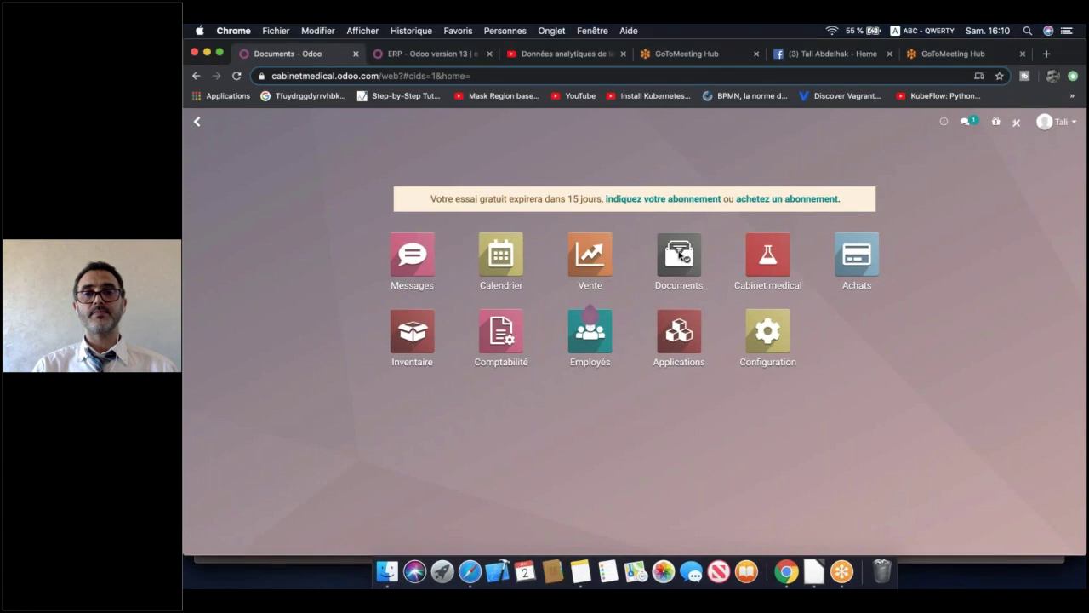
{"action": "left_click", "coordinate": [683, 257]}
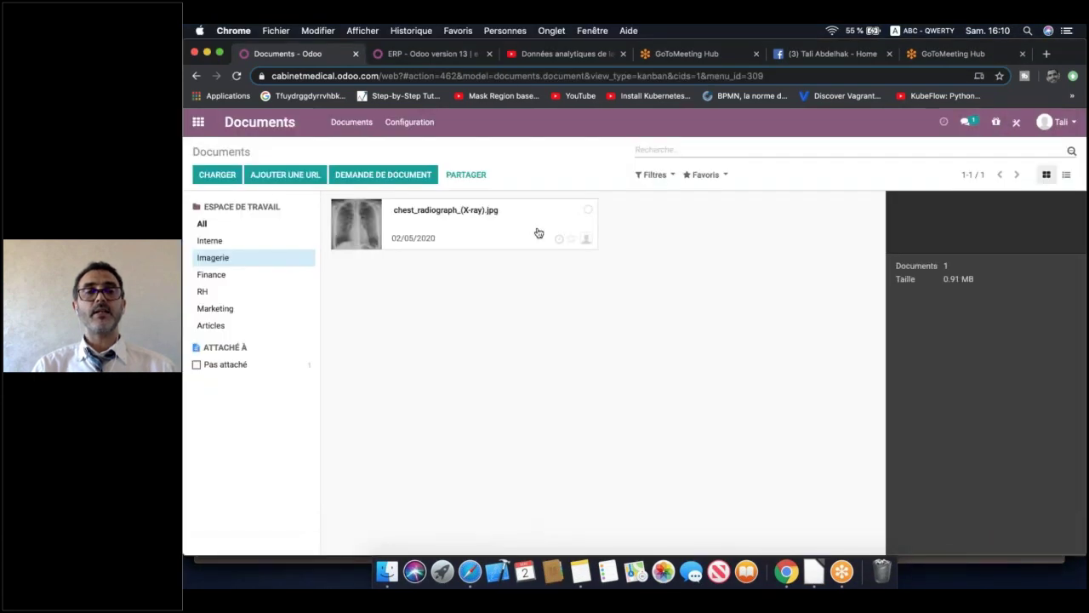
{"action": "left_click", "coordinate": [420, 124]}
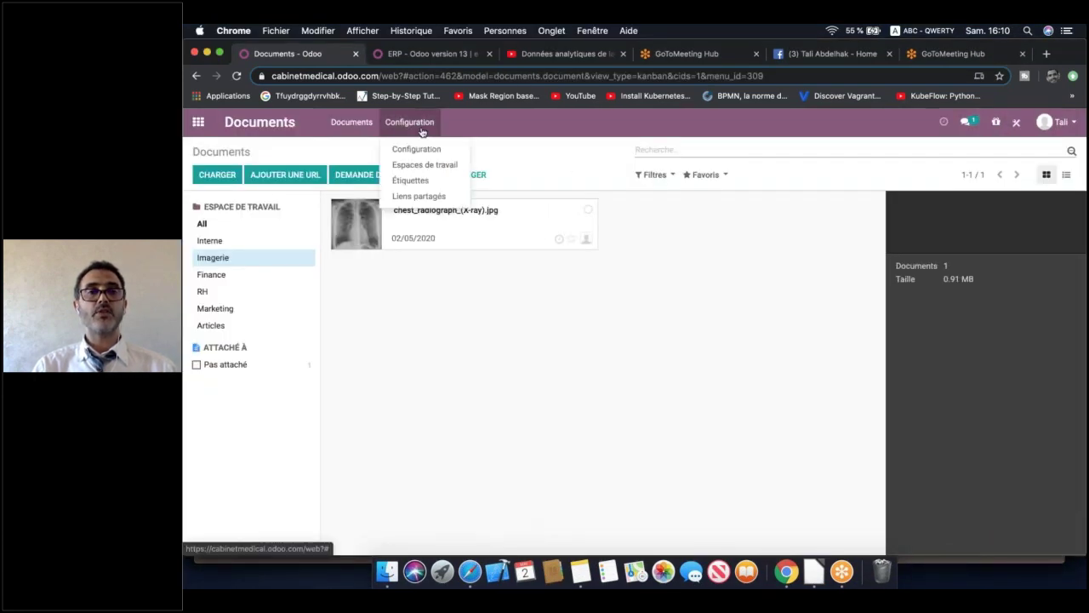
{"action": "left_click", "coordinate": [429, 183]}
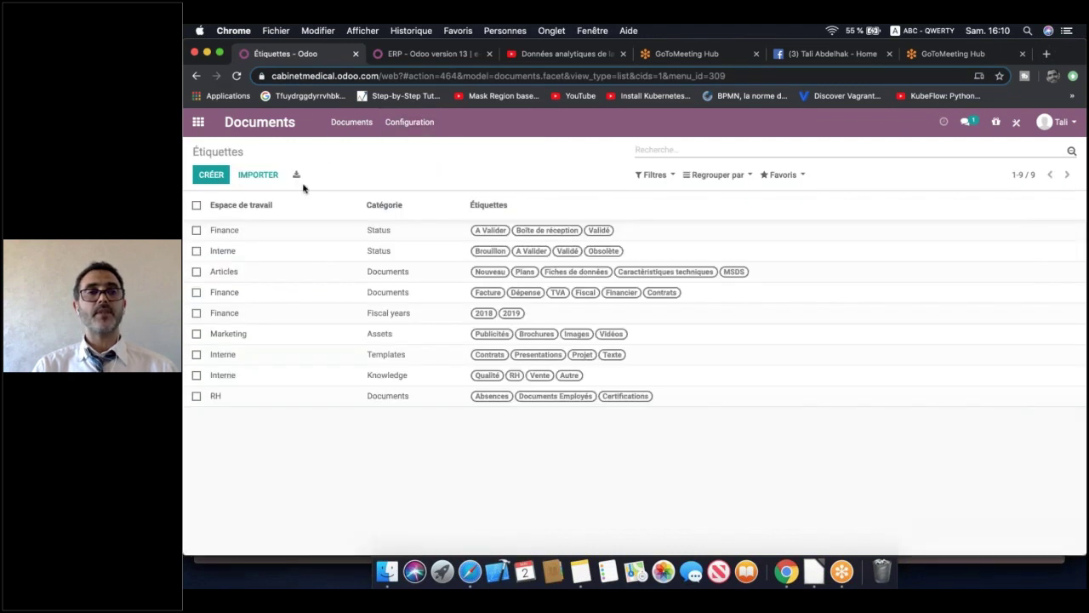
Create a new tag category named "Etat" and assign it to the Imagerie workspace
{"action": "left_click", "coordinate": [213, 175]}
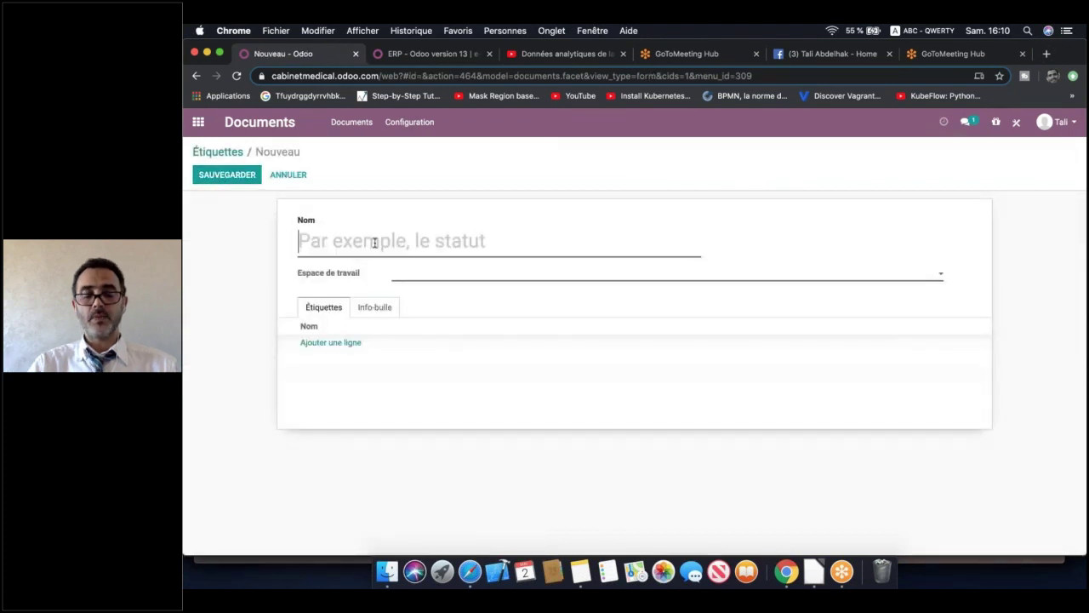
{"action": "type", "text": "S"}
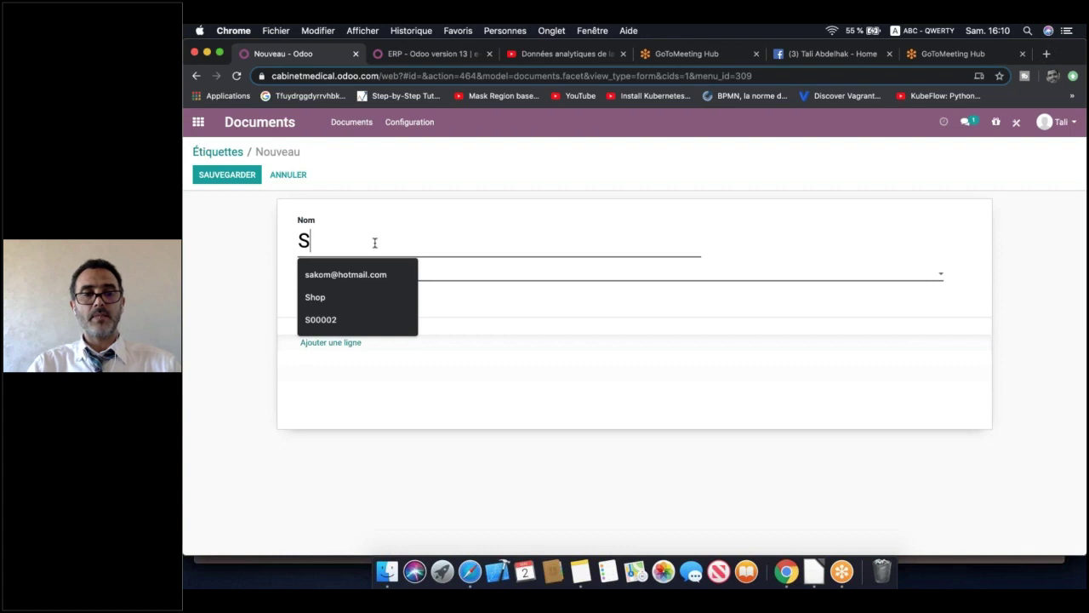
{"action": "key", "text": "BackSpace"}
{"action": "type", "text": "Et"}
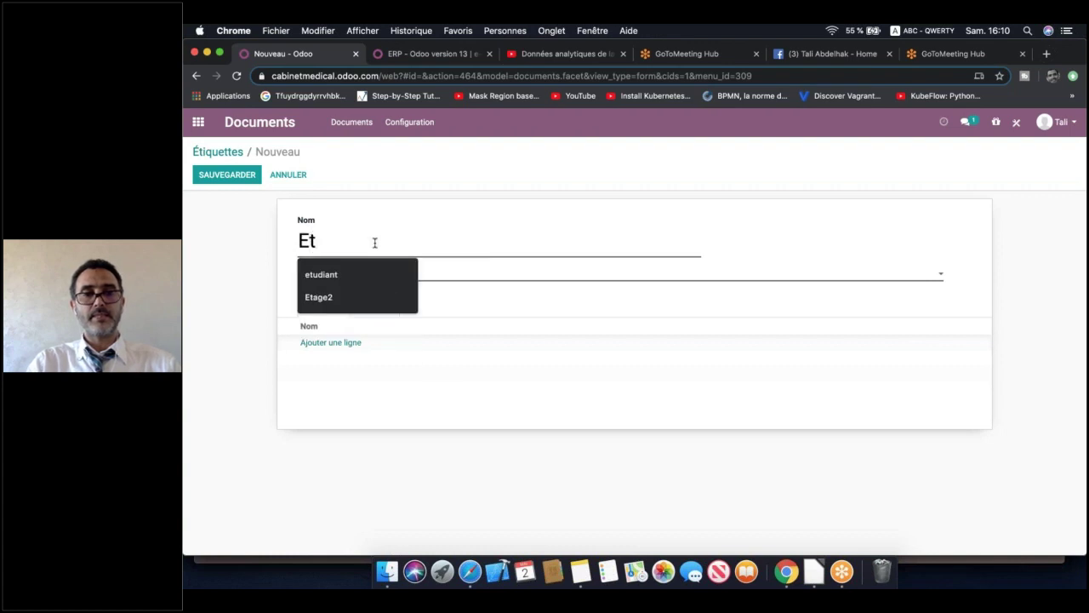
{"action": "type", "text": "at"}
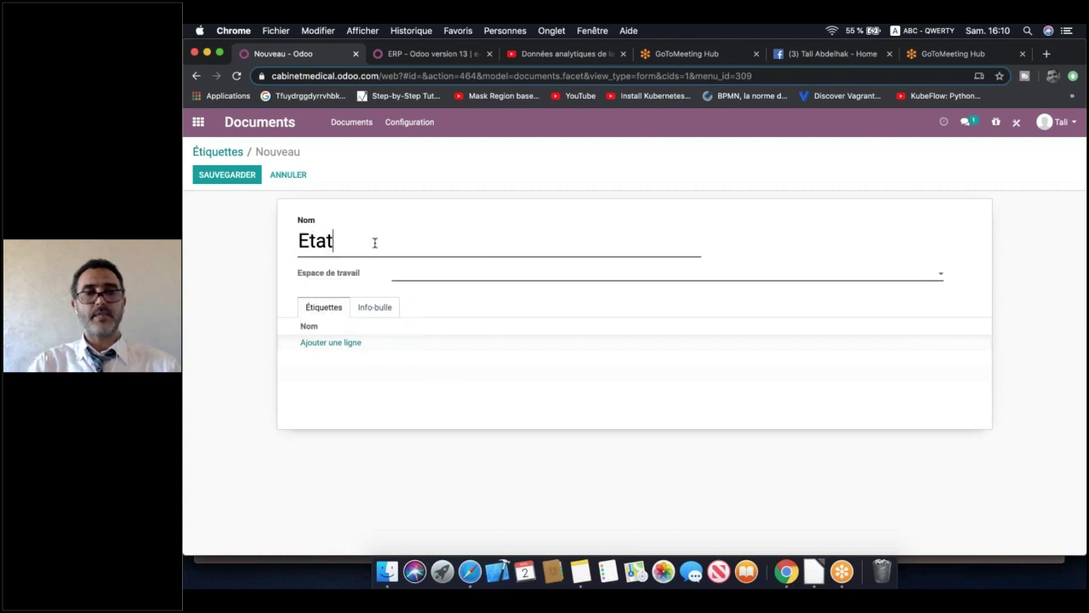
{"action": "left_click", "coordinate": [452, 276]}
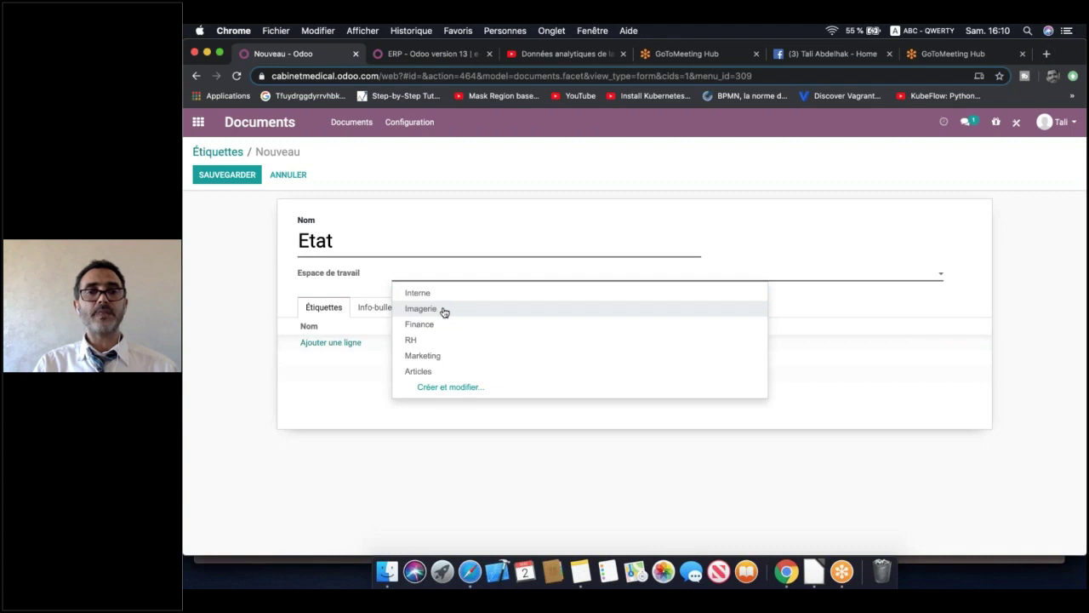
{"action": "left_click", "coordinate": [444, 311]}
Add the tags "Brouillant" and "Traite" to the Etat category and save it
{"action": "left_click", "coordinate": [336, 343]}
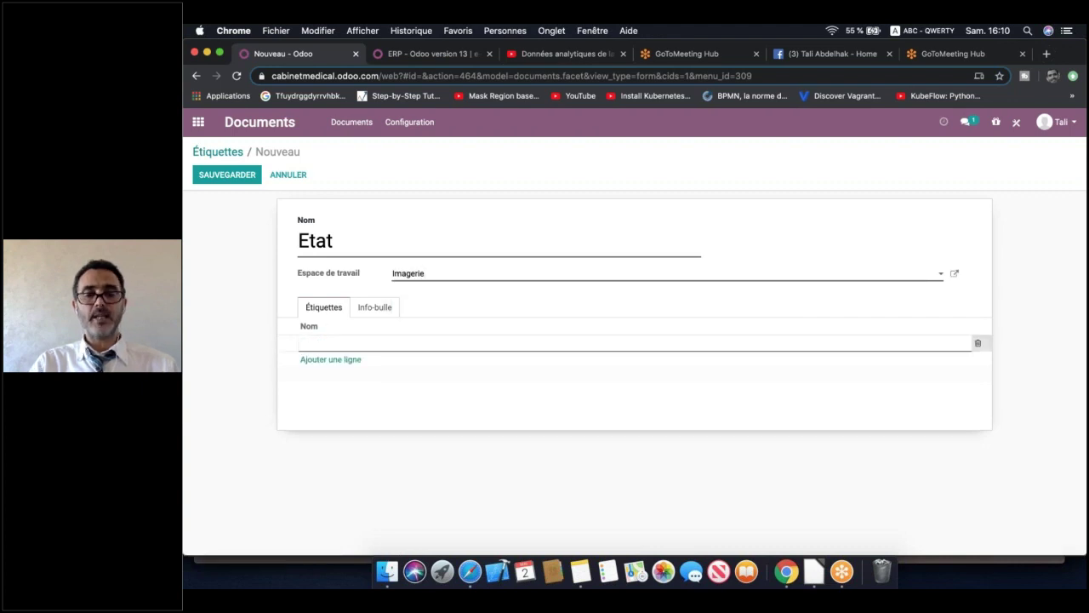
{"action": "type", "text": "Brouillant"}
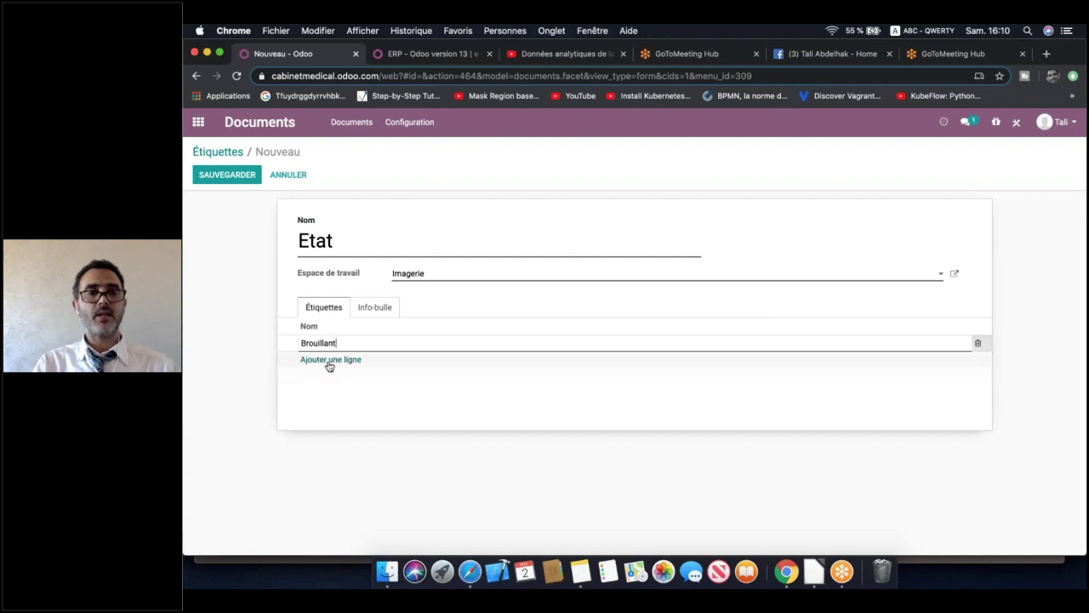
{"action": "left_click", "coordinate": [331, 359]}
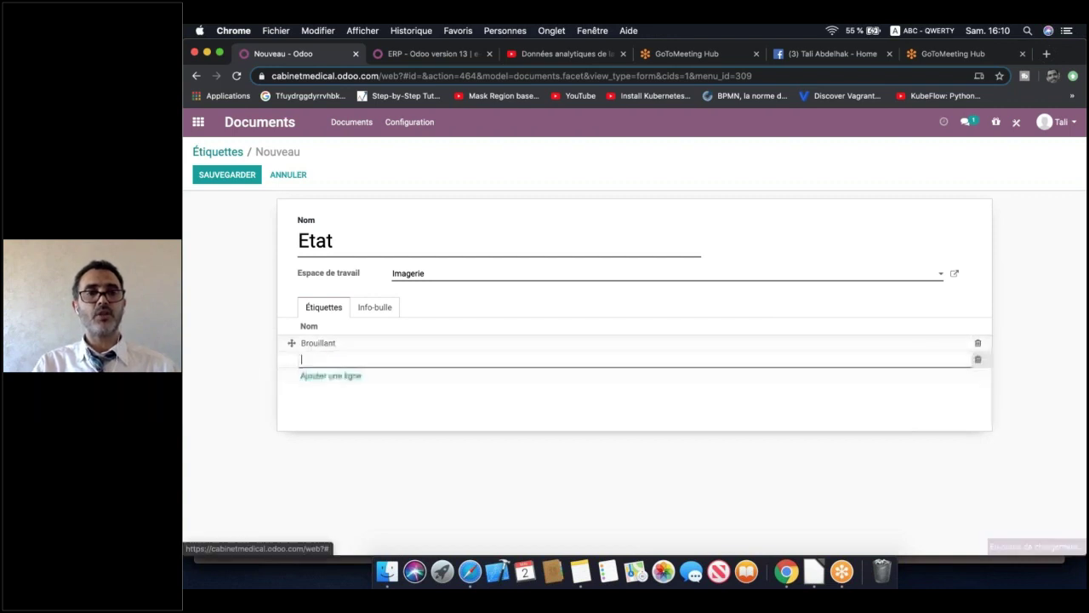
{"action": "type", "text": "Tr"}
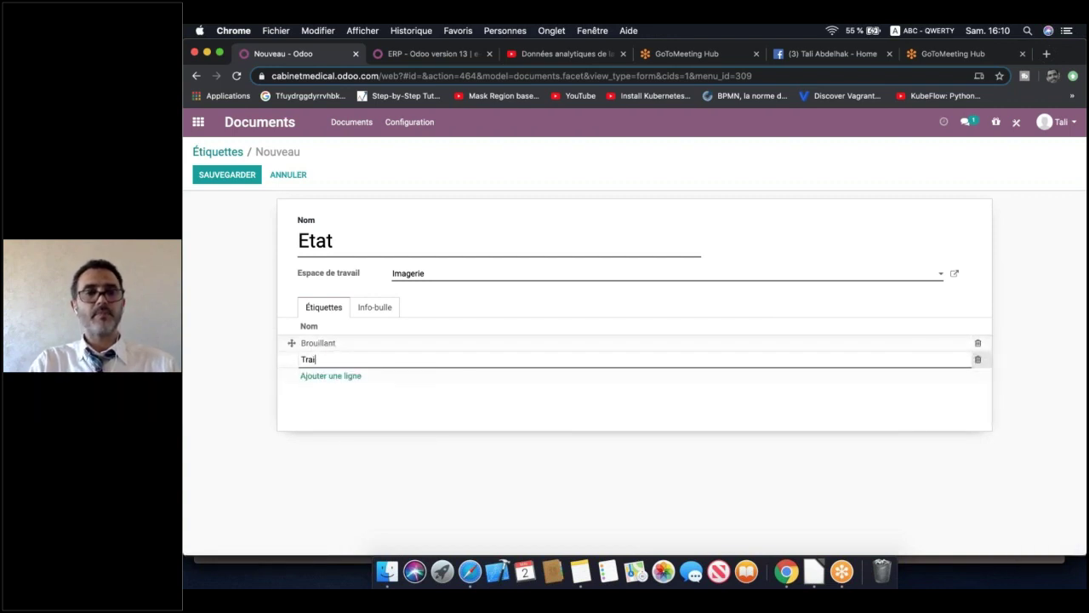
{"action": "type", "text": "aite"}
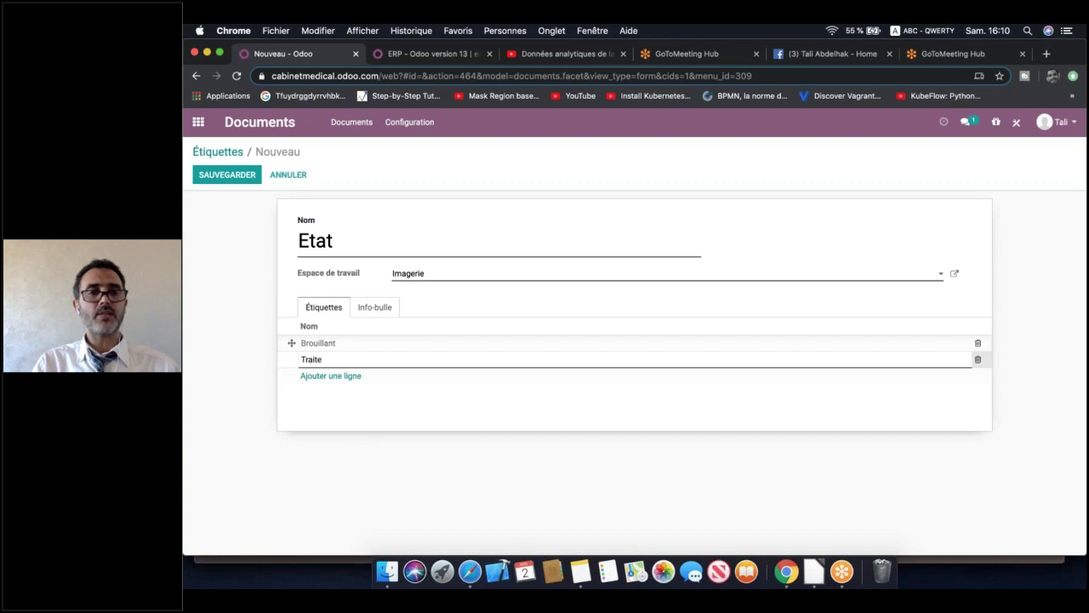
{"action": "left_click", "coordinate": [331, 406]}
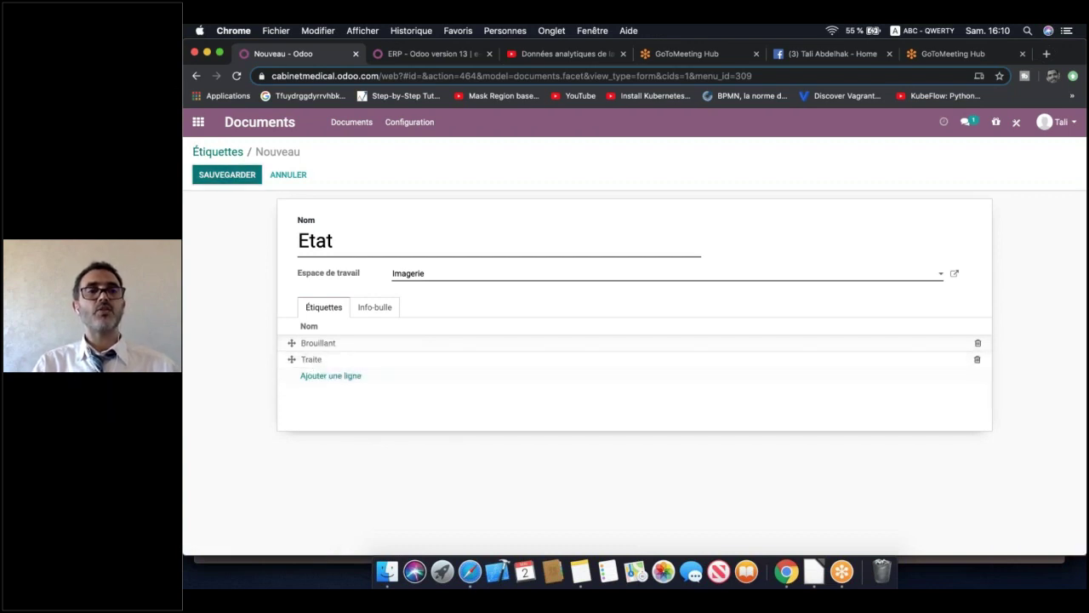
{"action": "left_click", "coordinate": [226, 175]}
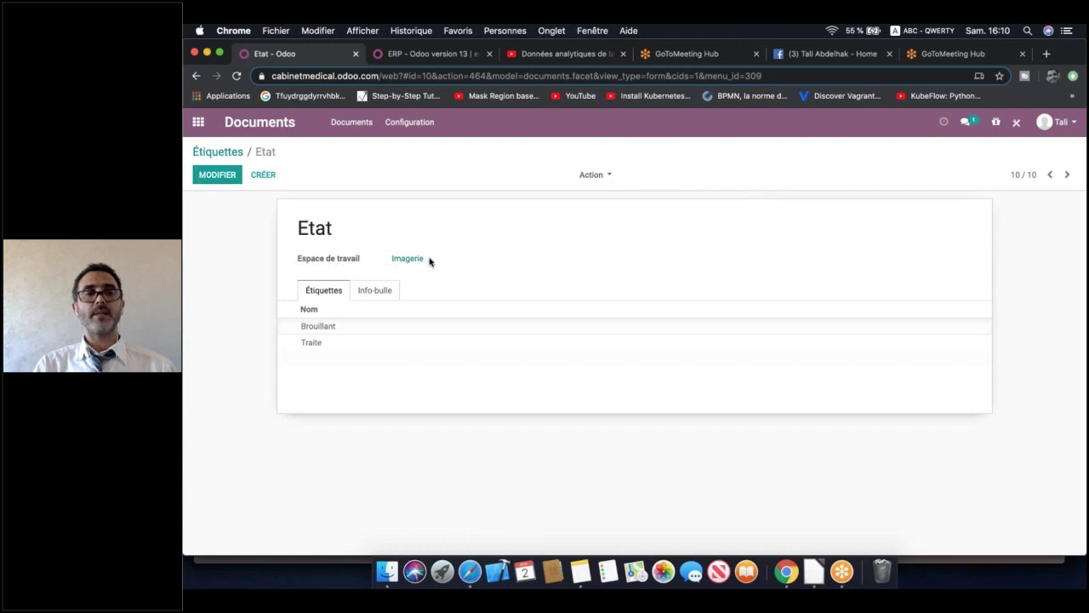
{"action": "left_click_drag", "start_coordinate": [299, 225], "coordinate": [358, 226]}
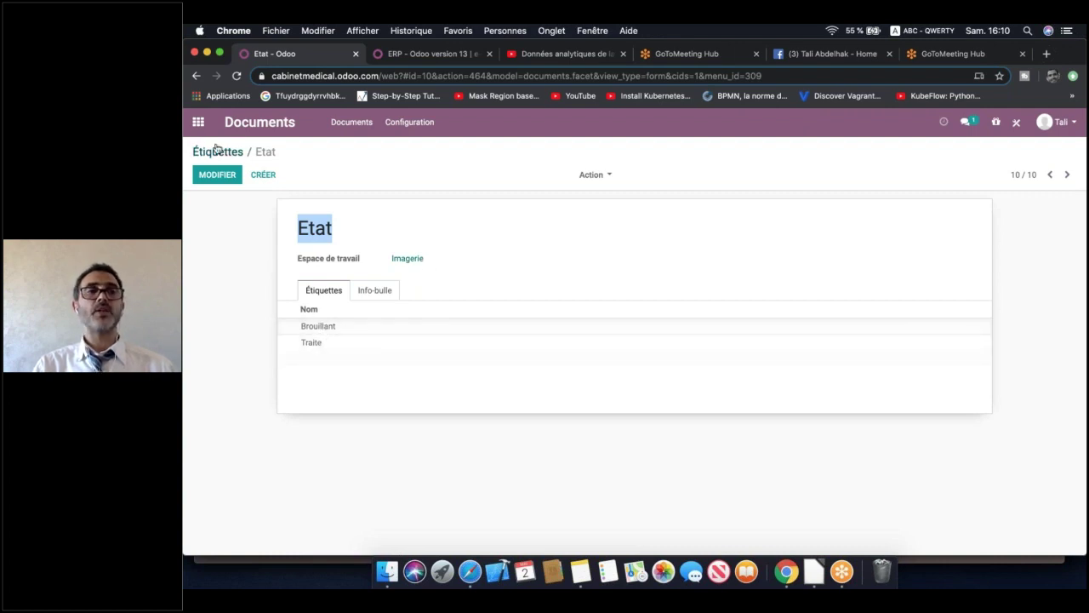
Reopen the first patient's linked documents in Cabinet medical, and select the chest radiograph within the Imagerie workspace
{"action": "left_click", "coordinate": [198, 122]}
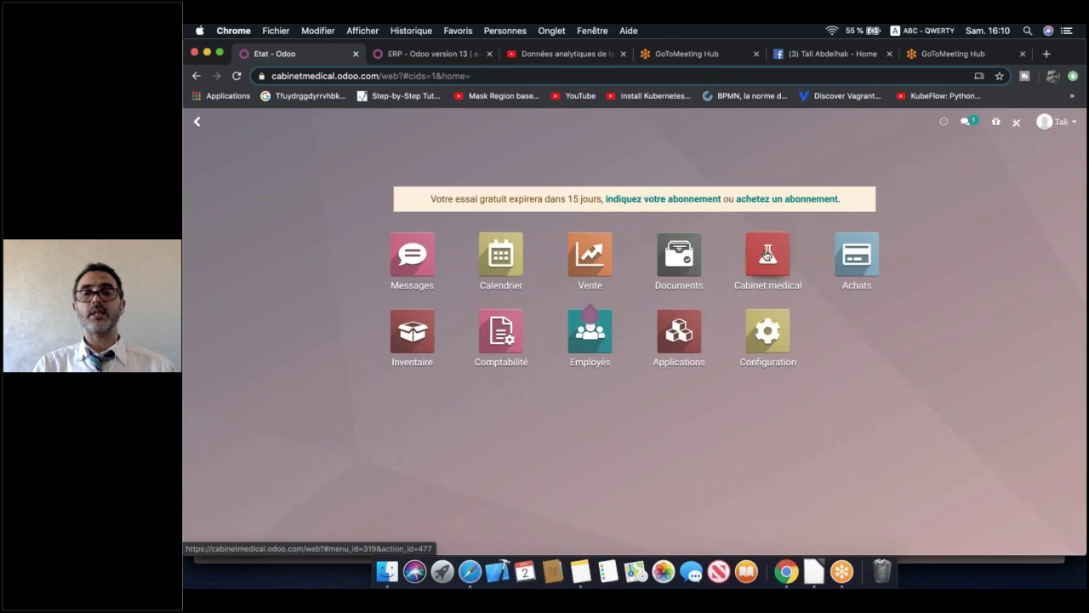
{"action": "left_click", "coordinate": [767, 253]}
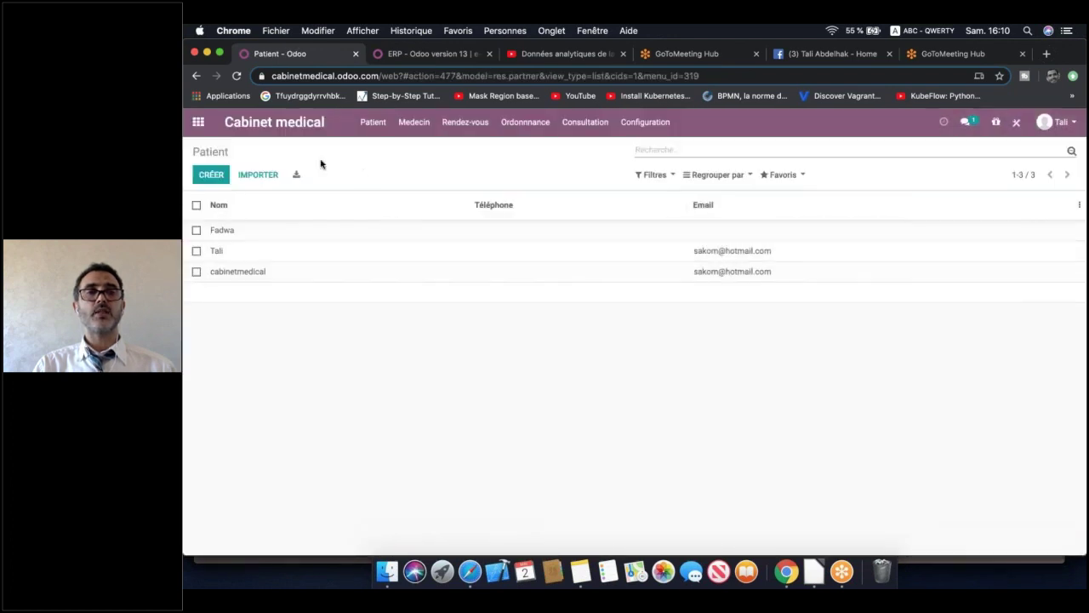
{"action": "left_click", "coordinate": [243, 232]}
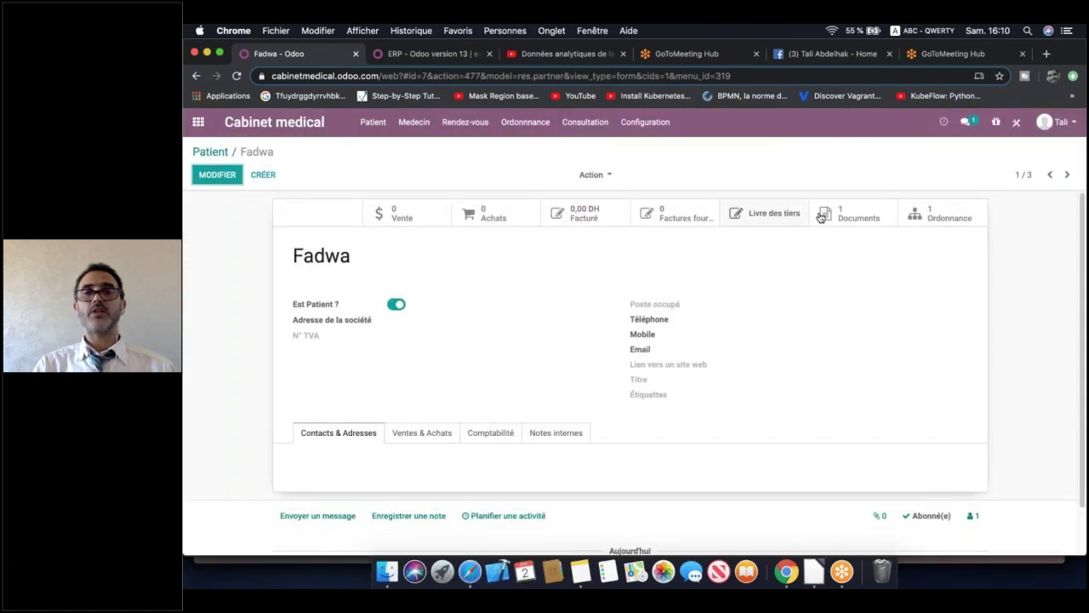
{"action": "left_click", "coordinate": [820, 217]}
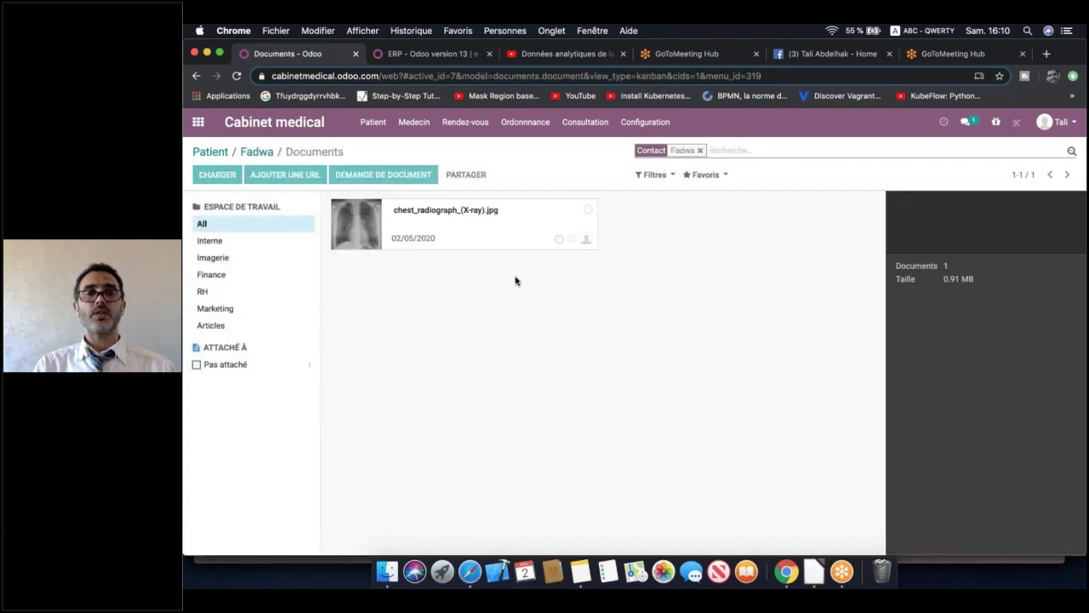
{"action": "left_click", "coordinate": [508, 236]}
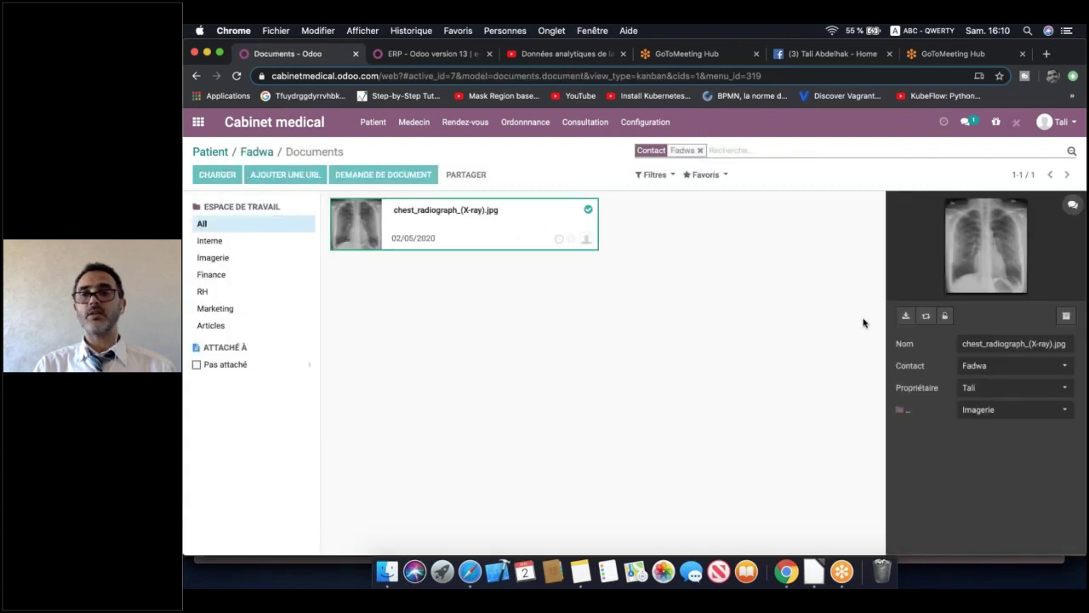
{"action": "left_click", "coordinate": [224, 259]}
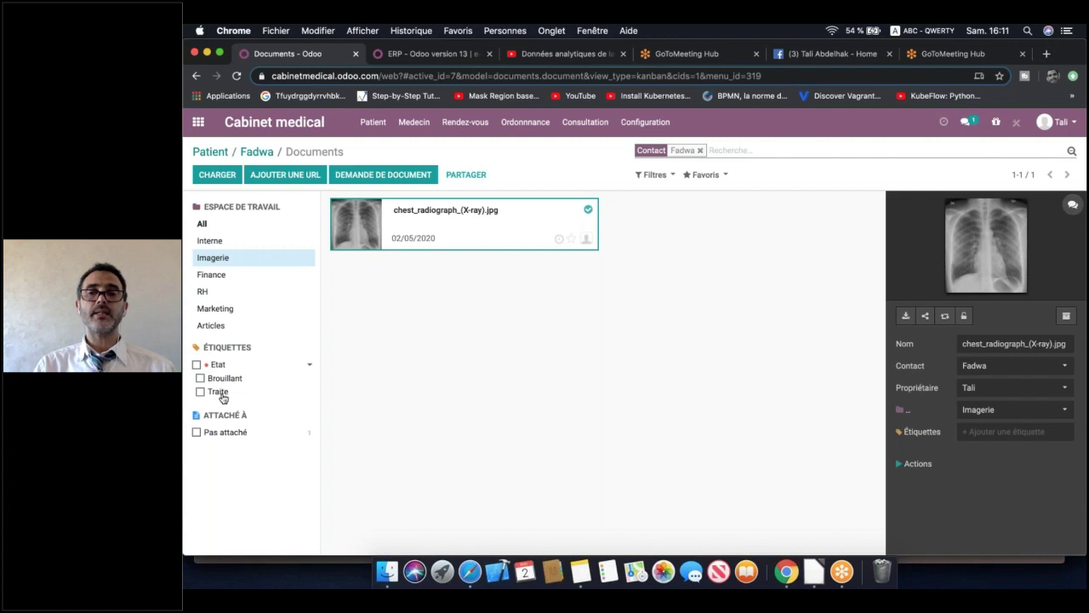
Try out the Brouillant tag on the chest radiograph and remove it again
{"action": "left_click", "coordinate": [1009, 435]}
{"action": "left_click", "coordinate": [1004, 449]}
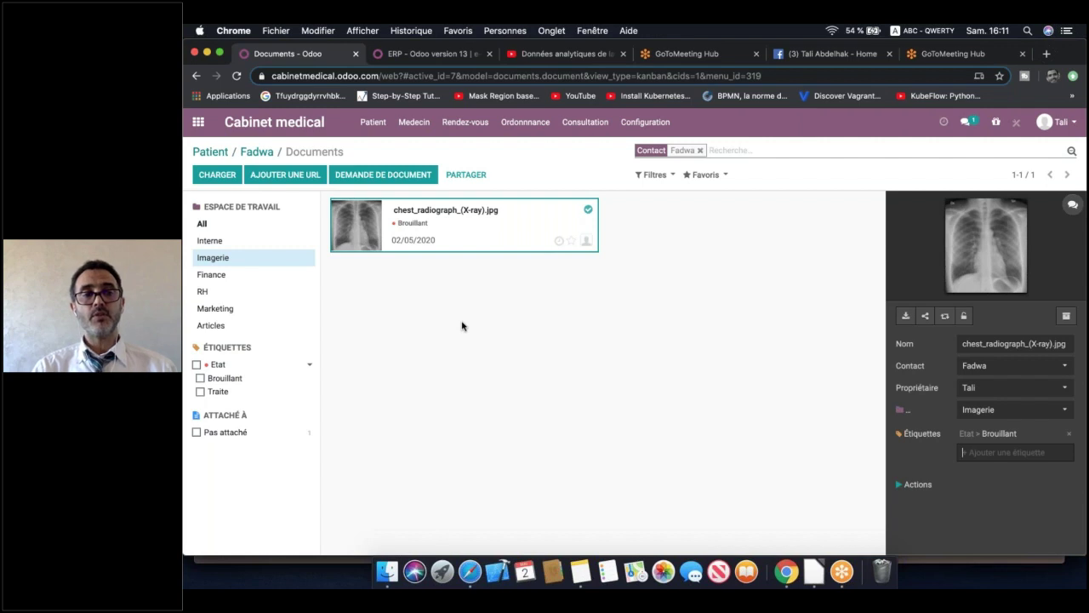
{"action": "left_click", "coordinate": [1070, 436]}
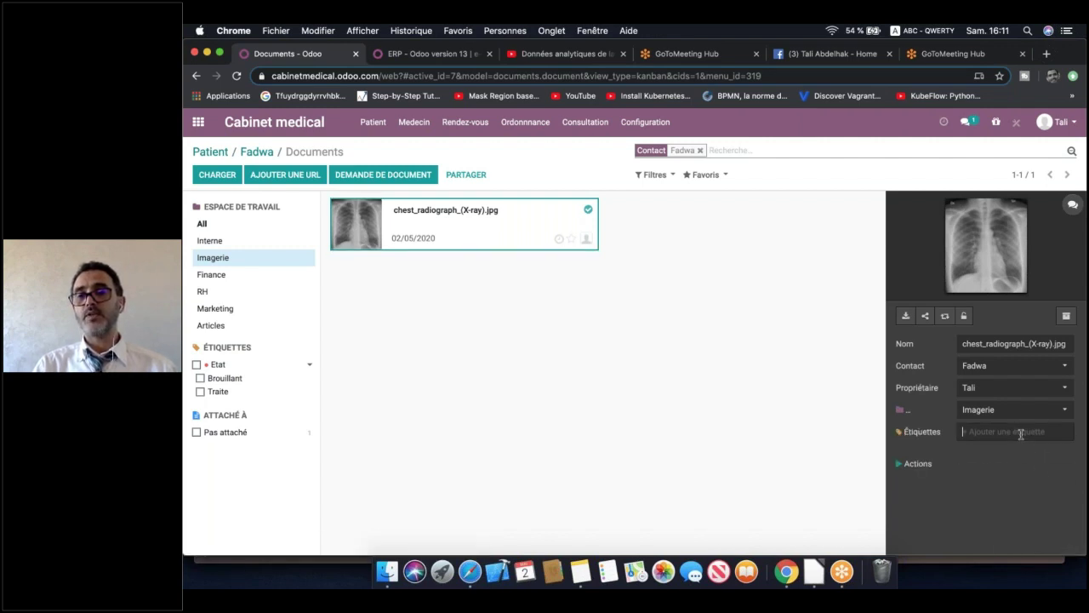
Tag the chest radiograph as Traite under Etat, and preview the image at full size before closing the preview
{"action": "left_click", "coordinate": [1021, 434]}
{"action": "left_click", "coordinate": [1004, 467]}
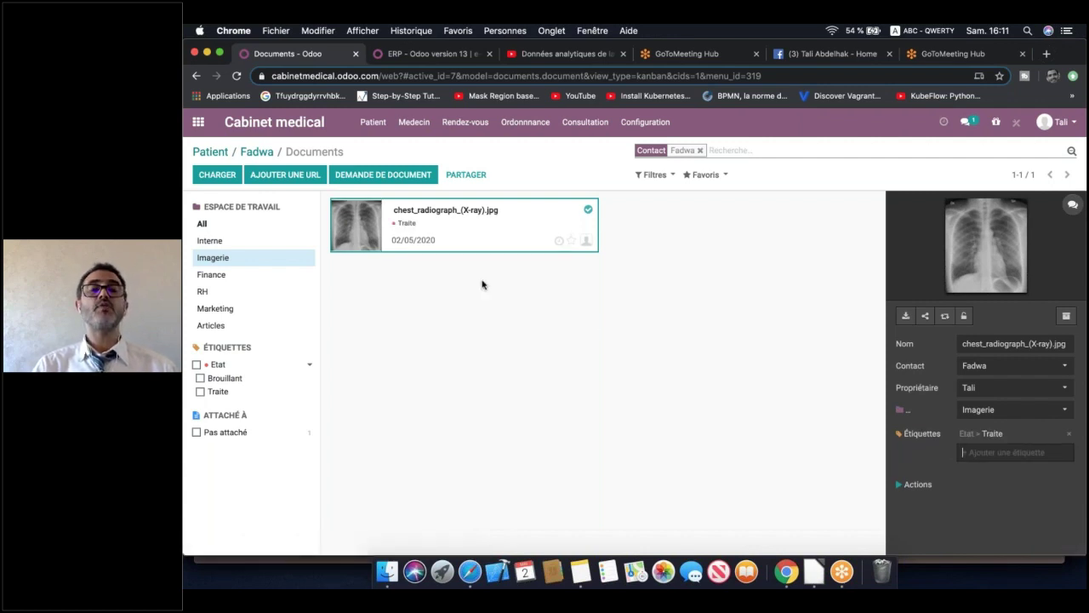
{"action": "left_click", "coordinate": [355, 223]}
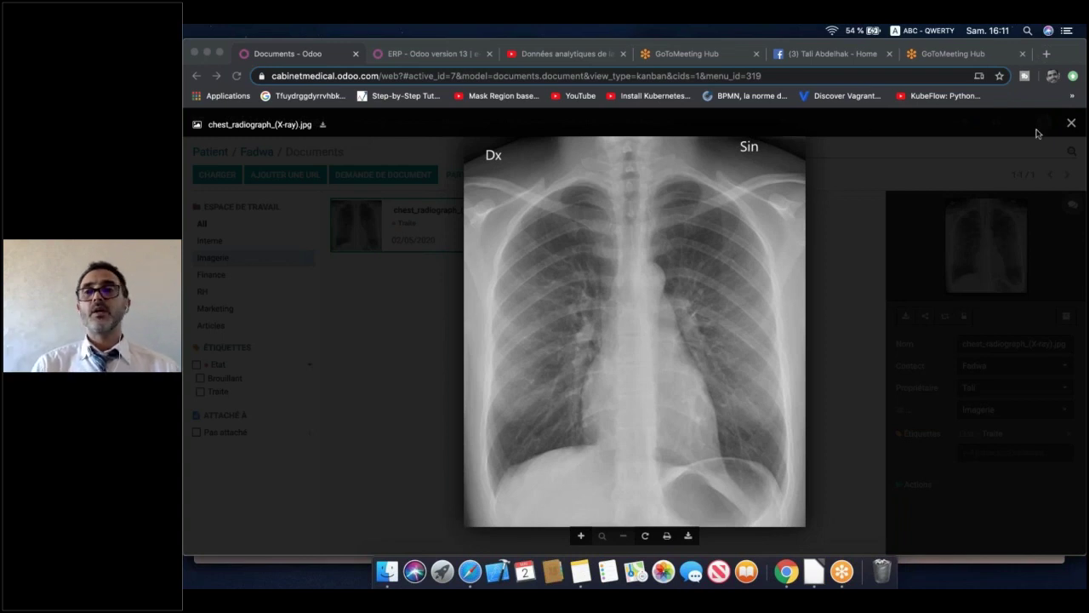
{"action": "left_click", "coordinate": [1071, 123]}
{"action": "left_click", "coordinate": [1071, 122]}
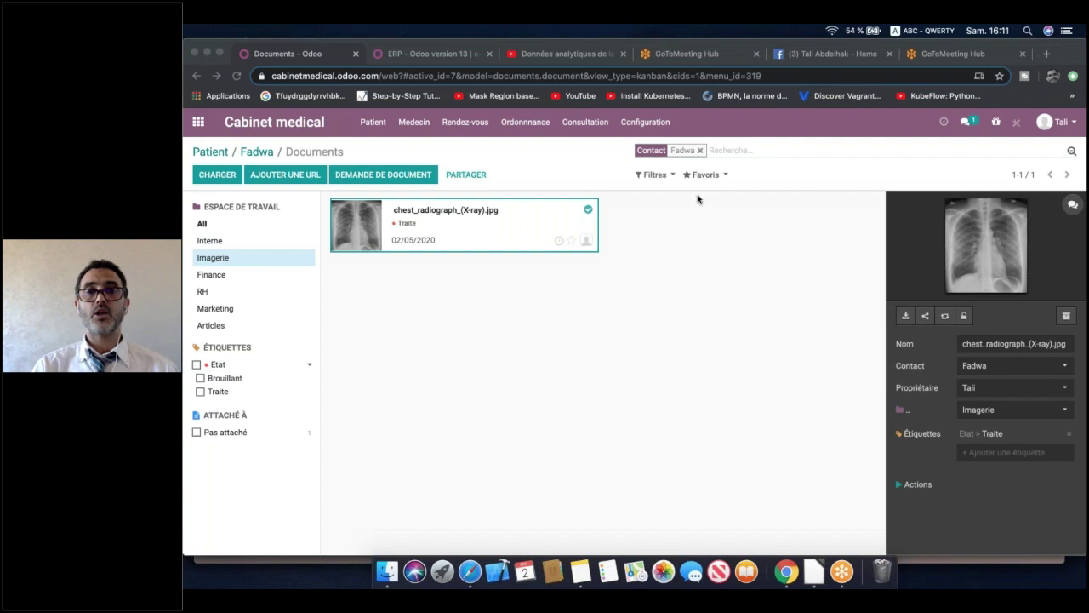
Create a share link for the chest radiograph valid until 03/05/2020 and copy its URL
{"action": "left_click", "coordinate": [926, 316]}
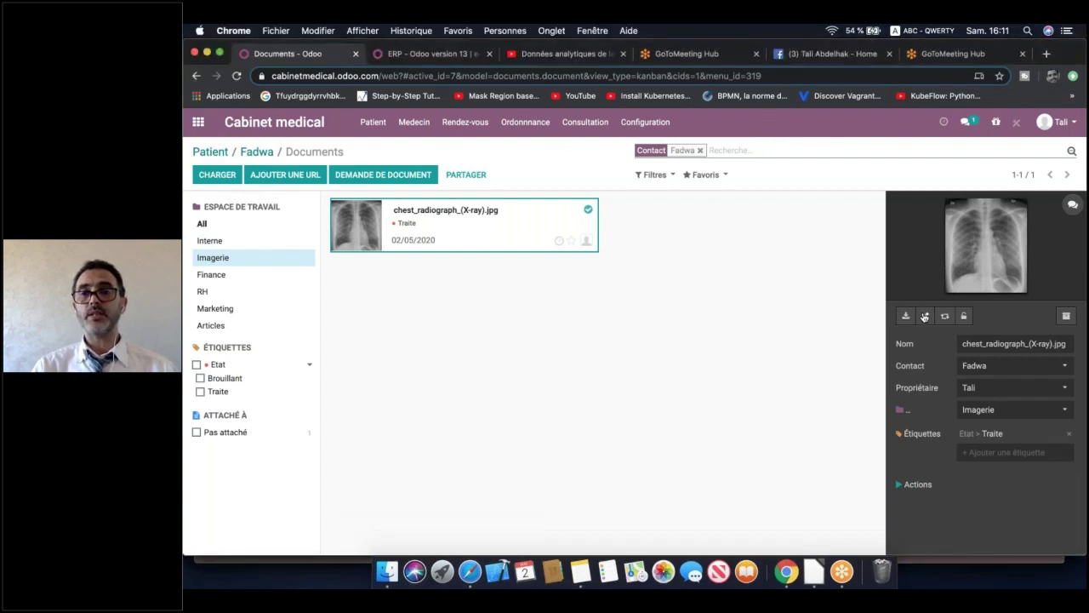
{"action": "left_click", "coordinate": [925, 317]}
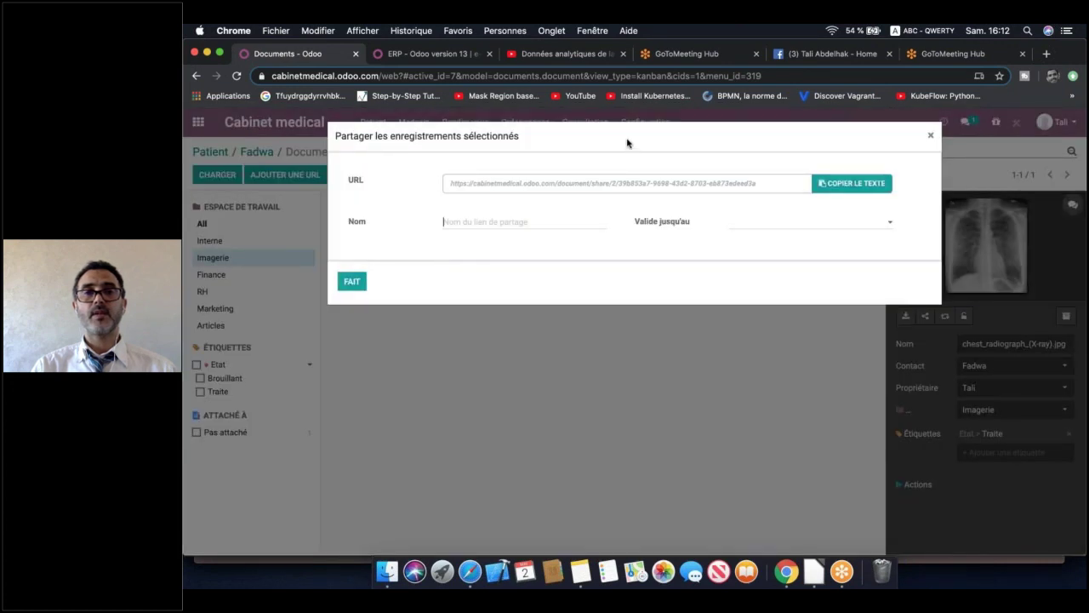
{"action": "left_click", "coordinate": [832, 187]}
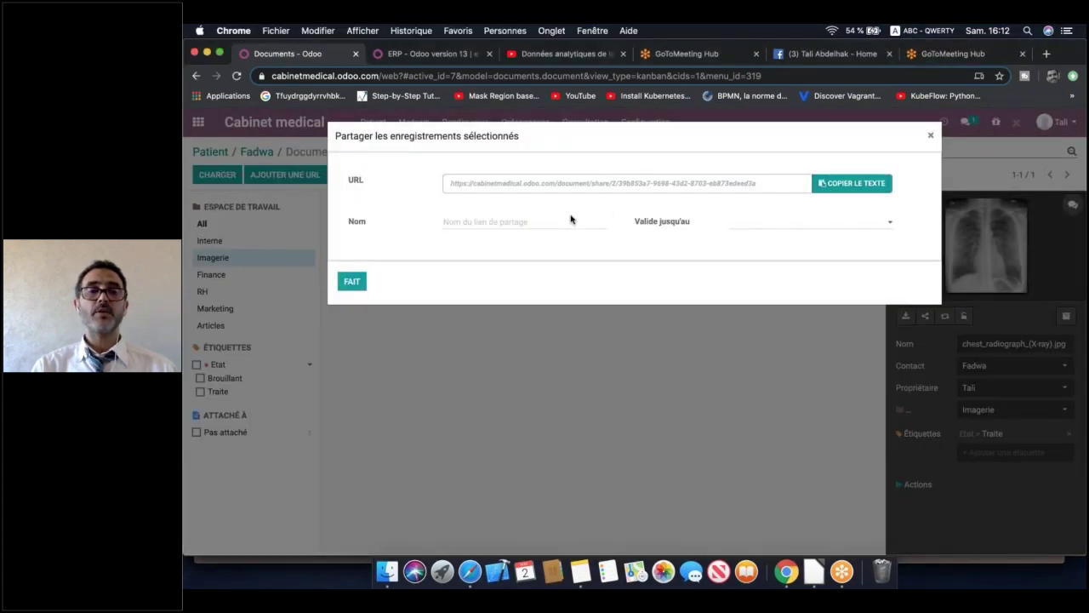
{"action": "left_click", "coordinate": [521, 226]}
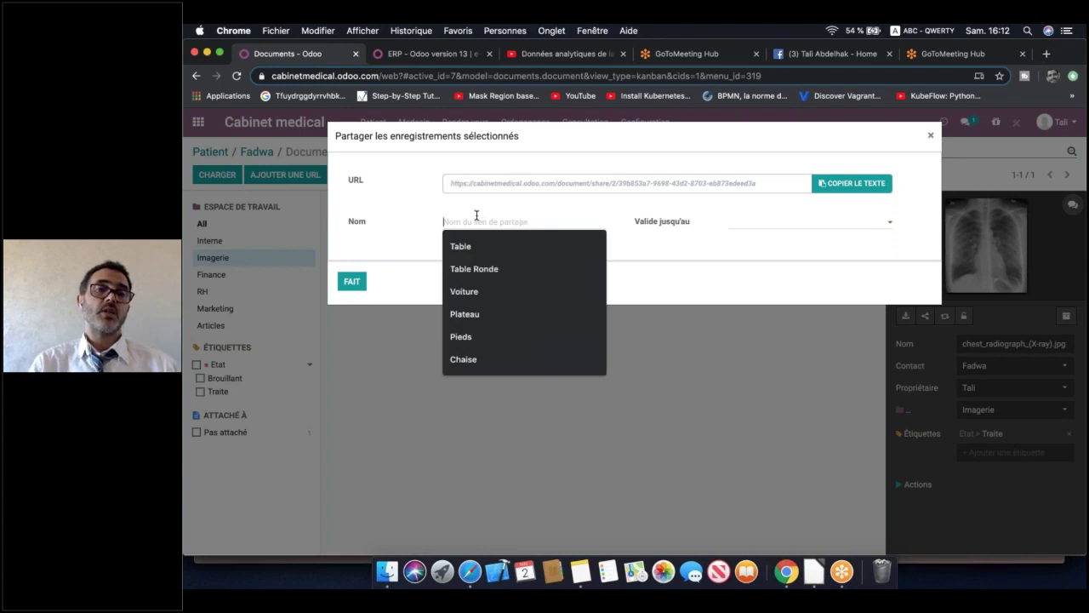
{"action": "left_click", "coordinate": [440, 200]}
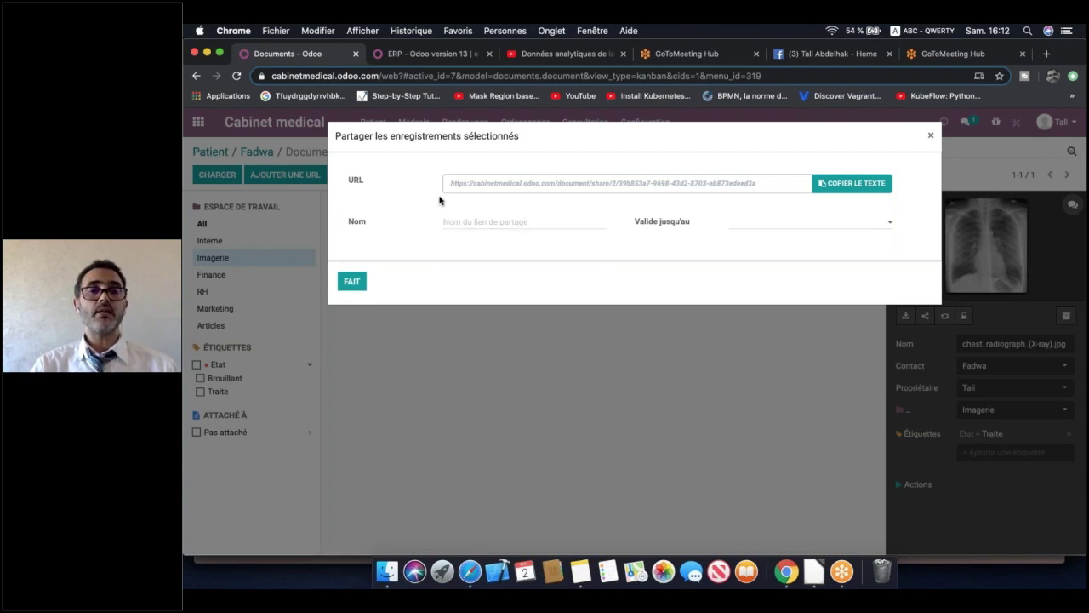
{"action": "left_click", "coordinate": [809, 230]}
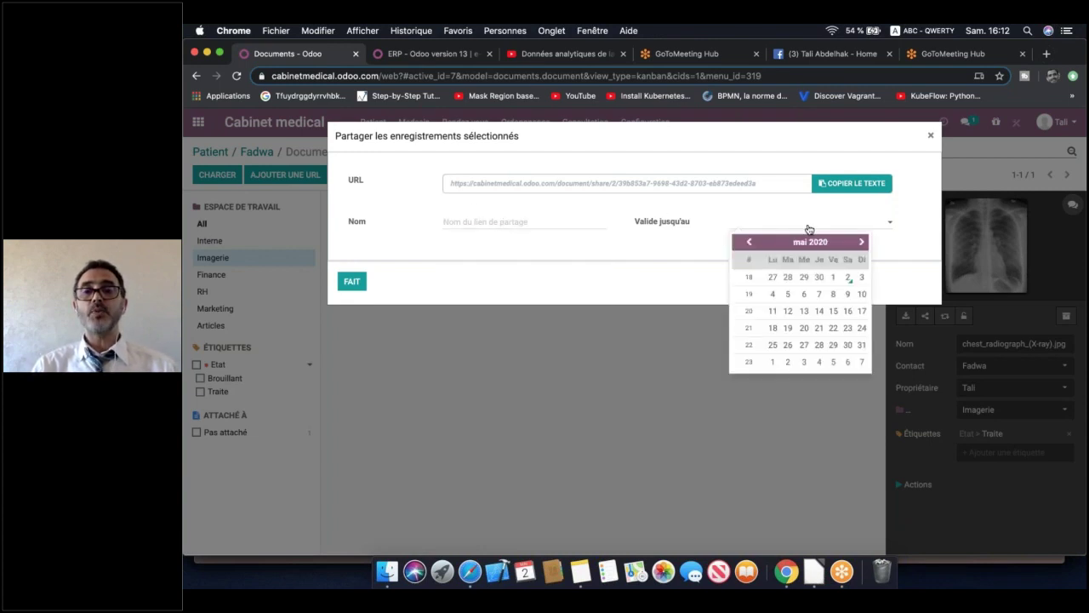
{"action": "left_click", "coordinate": [862, 281]}
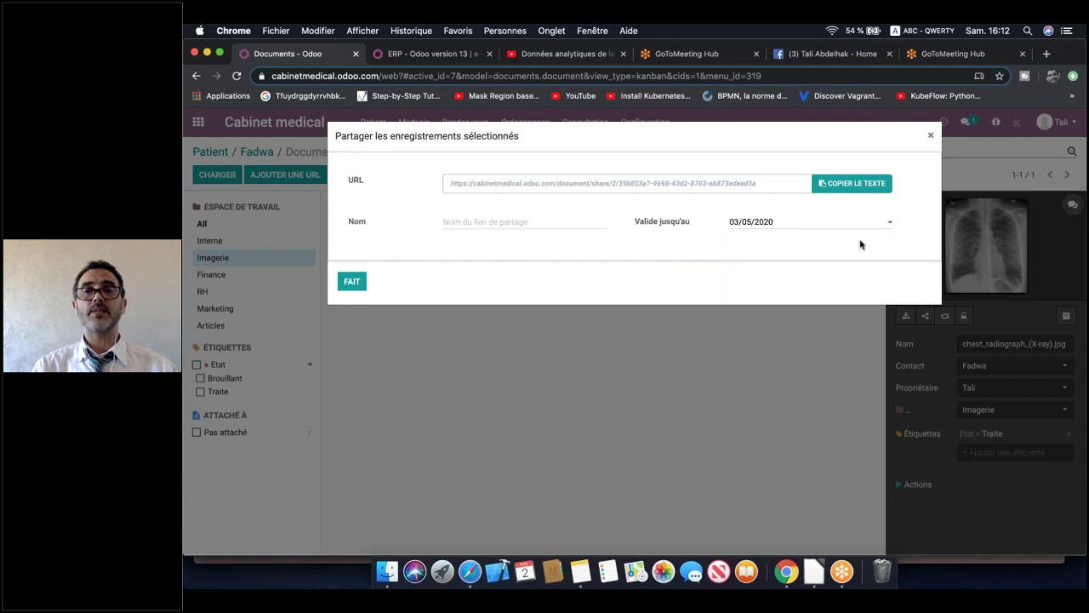
{"action": "left_click", "coordinate": [850, 186]}
{"action": "left_click", "coordinate": [361, 283]}
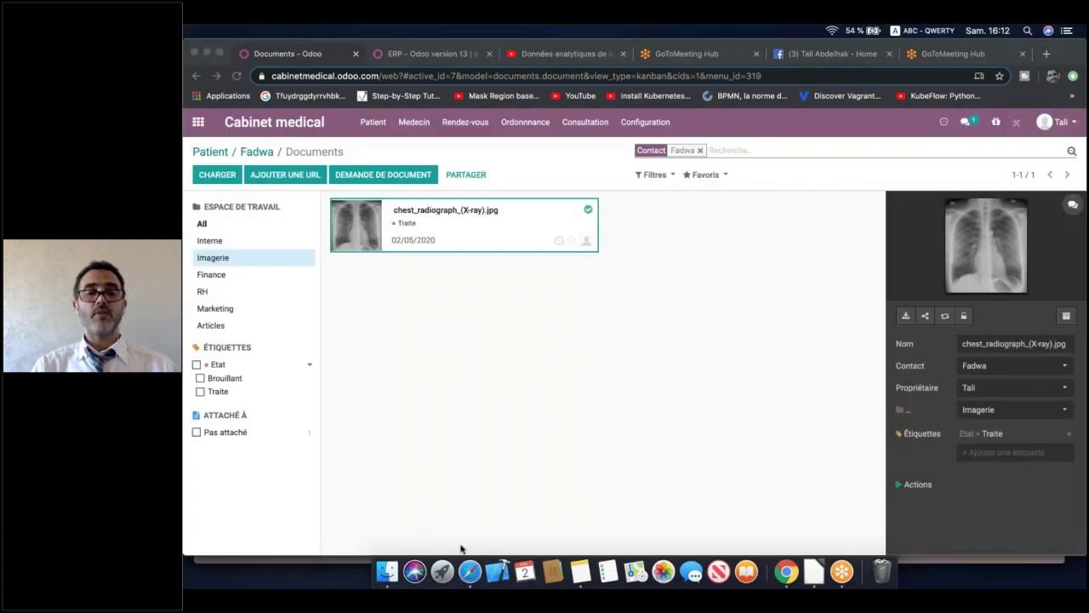
Switch to Safari, load the copied share link to check the shared radiograph, and minimize the window
{"action": "left_click", "coordinate": [470, 570]}
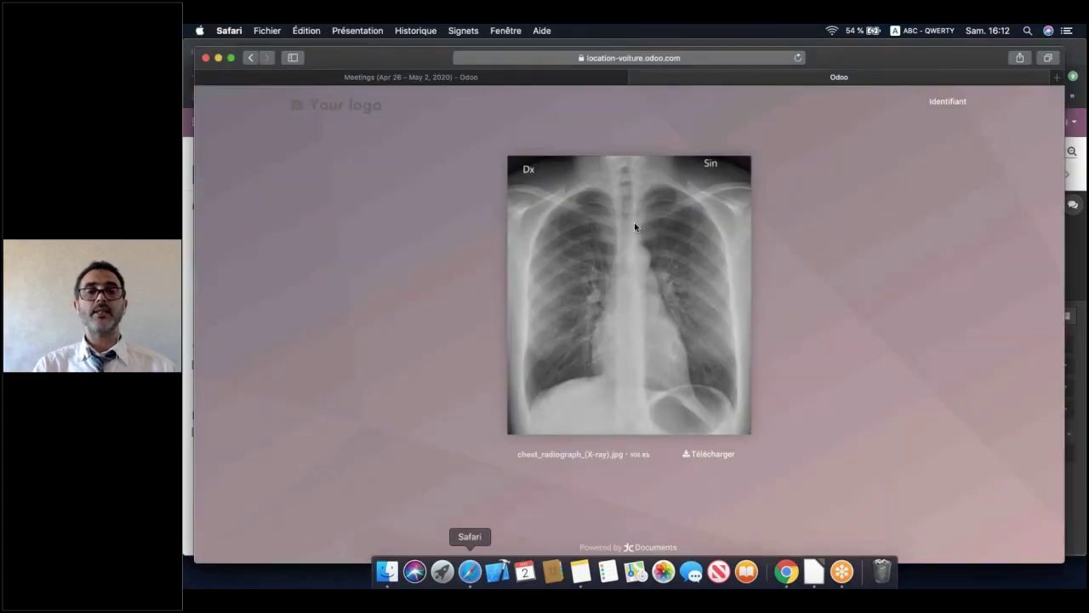
{"action": "left_click", "coordinate": [680, 58]}
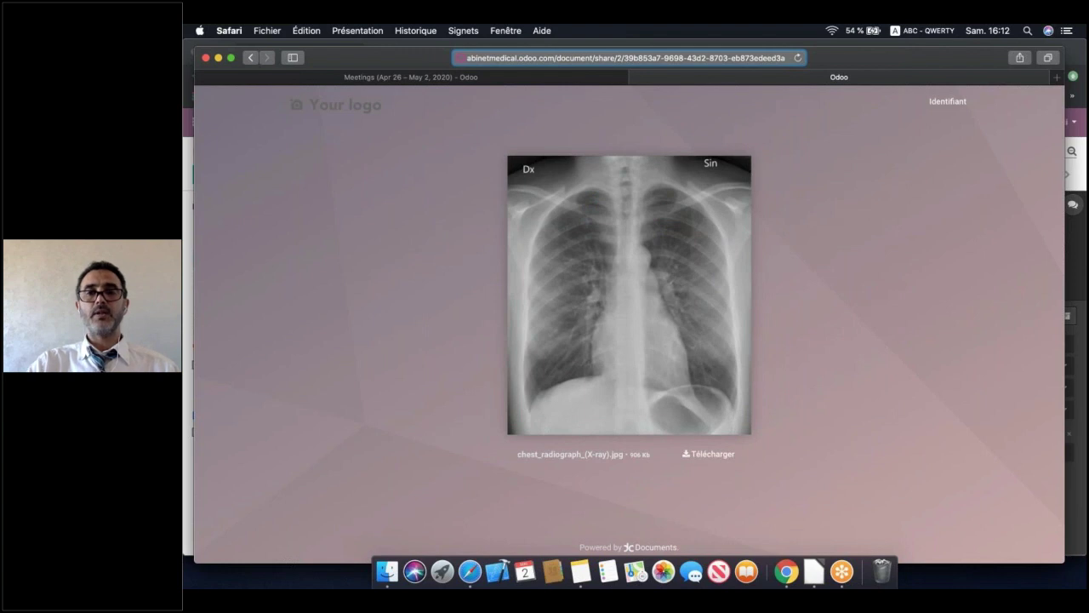
{"action": "key", "text": "Return"}
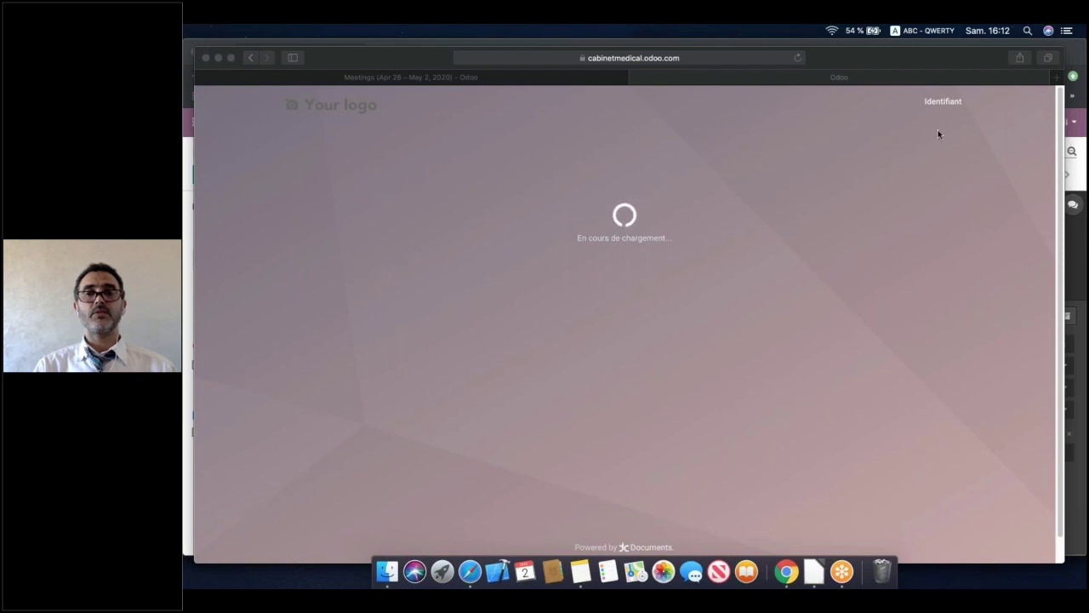
{"action": "left_click", "coordinate": [718, 55]}
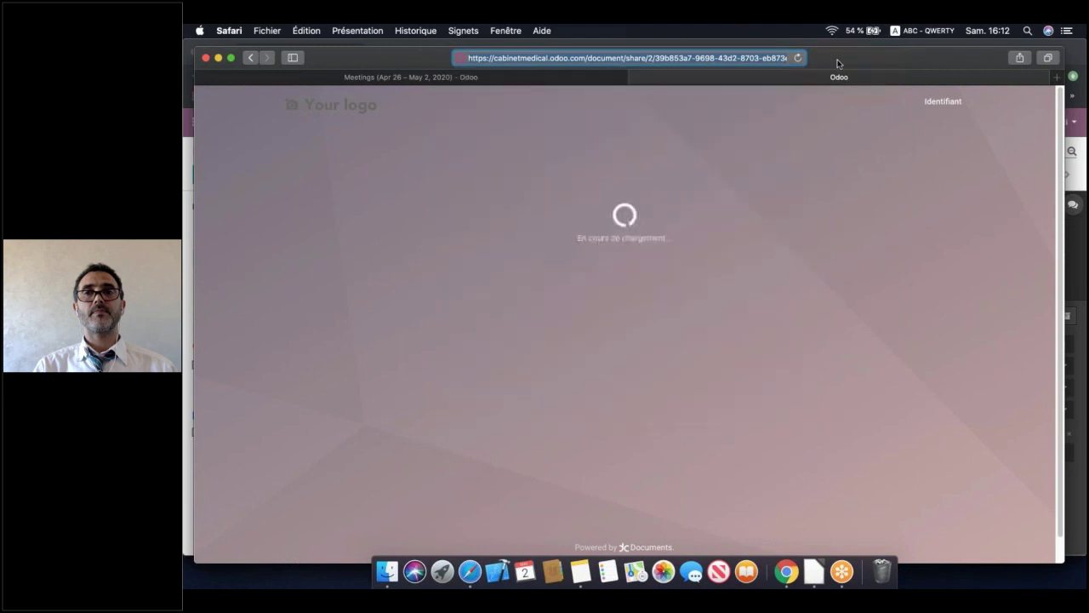
{"action": "key", "text": "Return"}
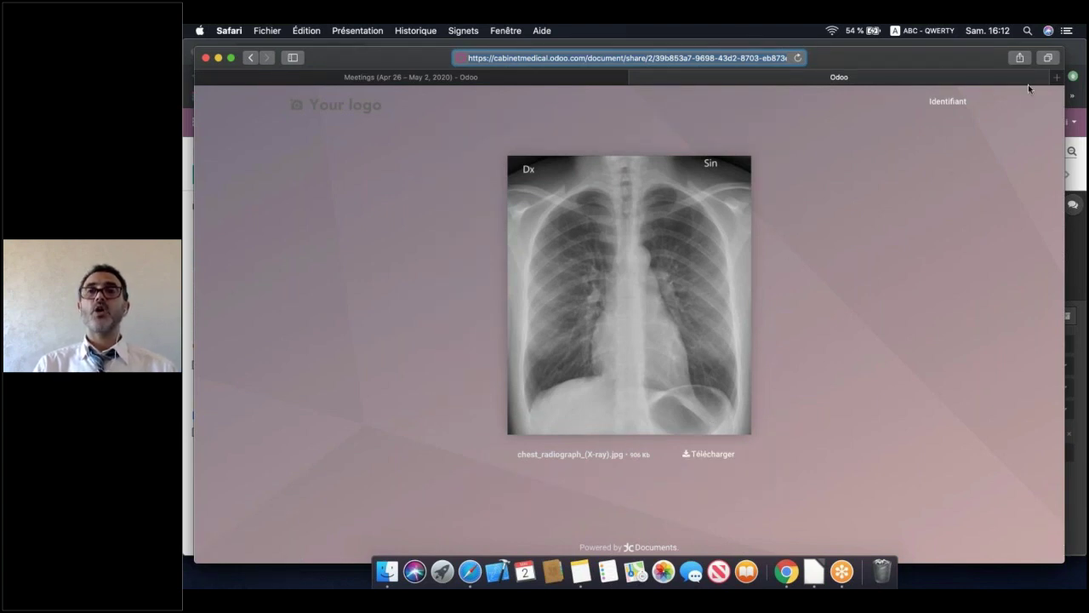
{"action": "left_click", "coordinate": [218, 58]}
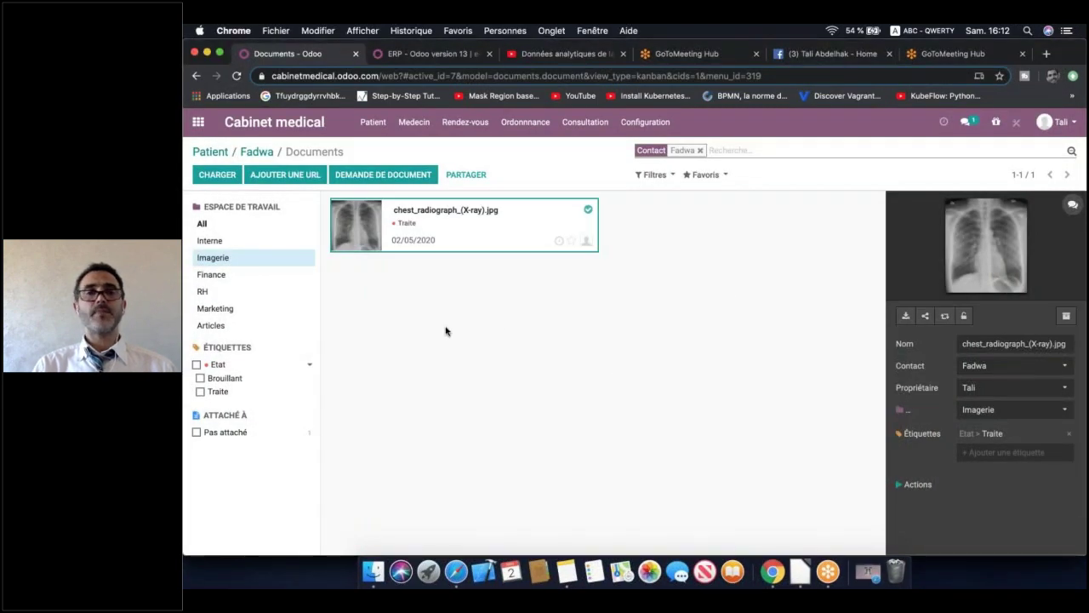
Upload the file aancel_intro_docker (1).pdf from the Téléchargements folder to the patient's Imagerie workspace
{"action": "left_click", "coordinate": [217, 174]}
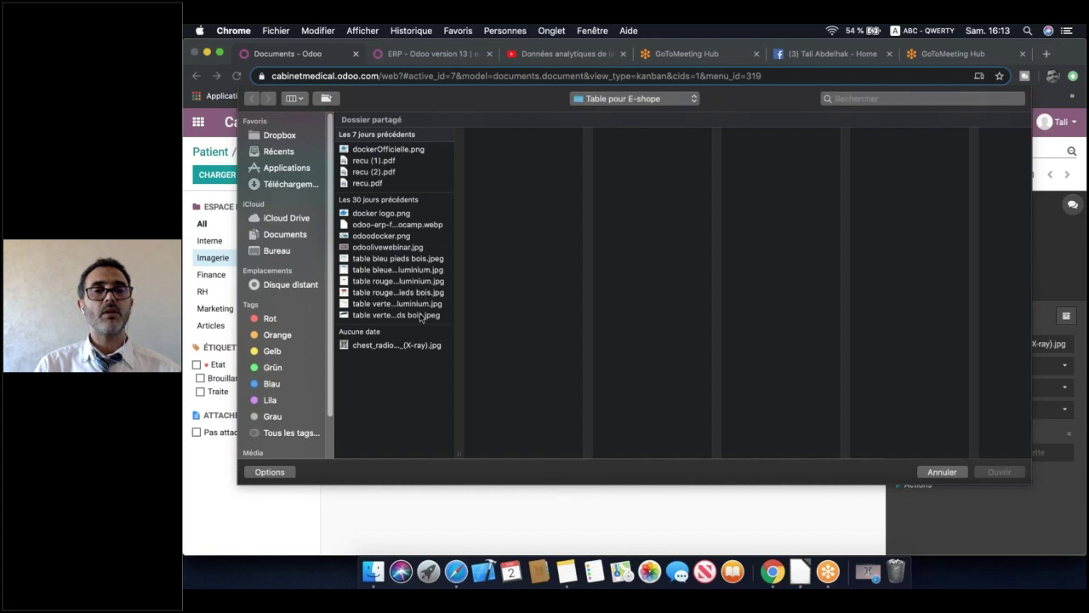
{"action": "left_click", "coordinate": [380, 160]}
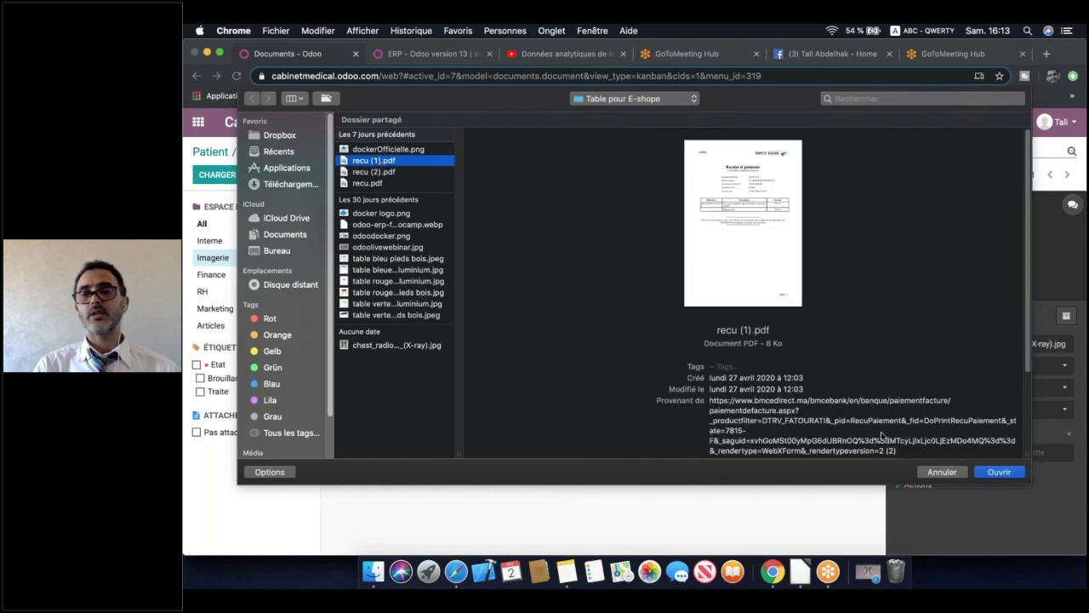
{"action": "left_click", "coordinate": [275, 182]}
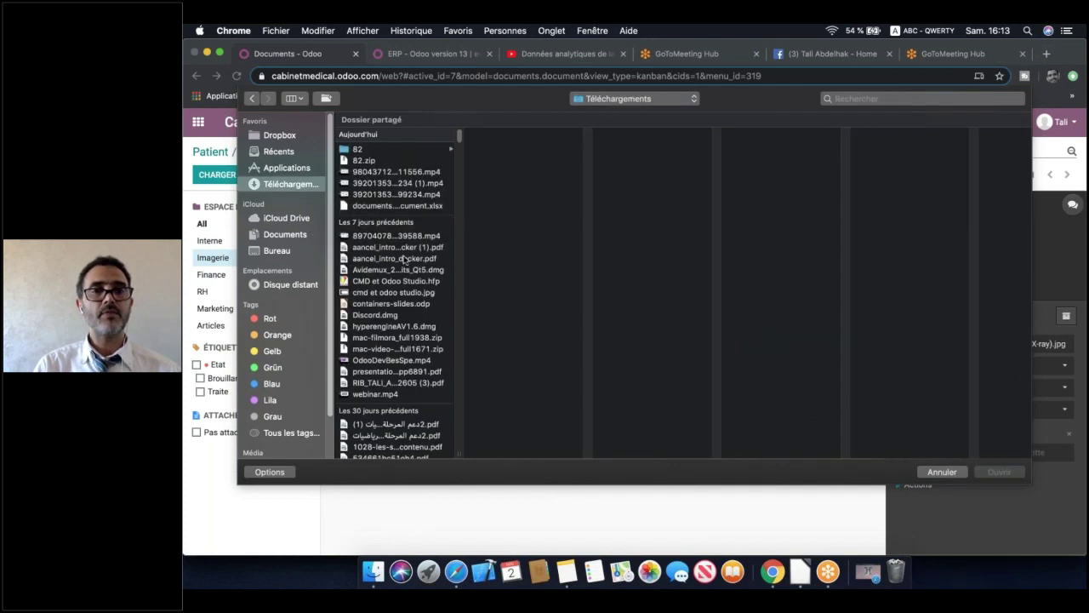
{"action": "left_click", "coordinate": [406, 260]}
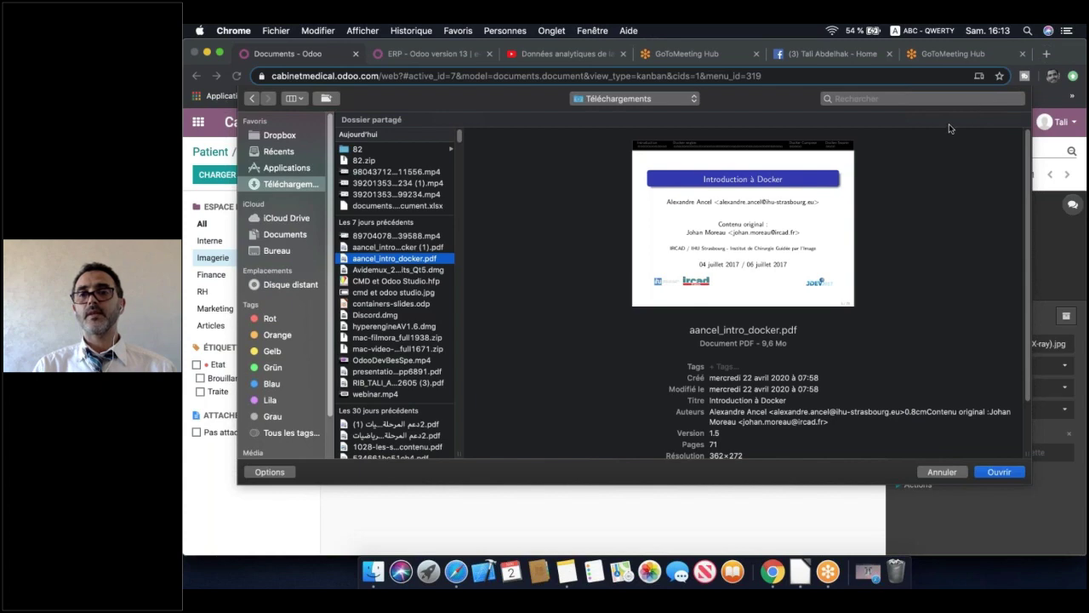
{"action": "left_click", "coordinate": [408, 247]}
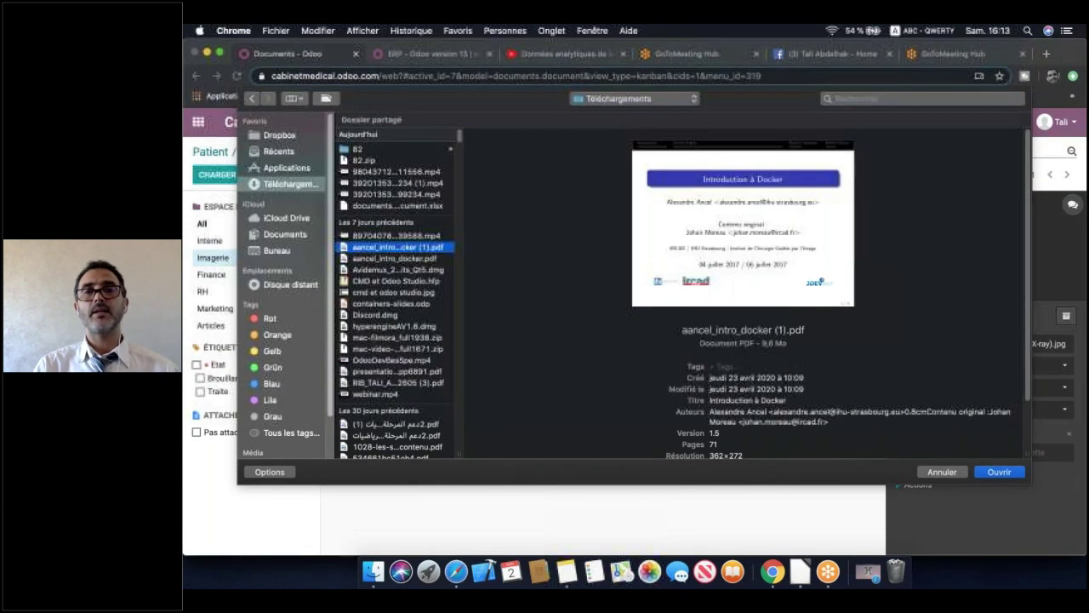
{"action": "left_click", "coordinate": [997, 473]}
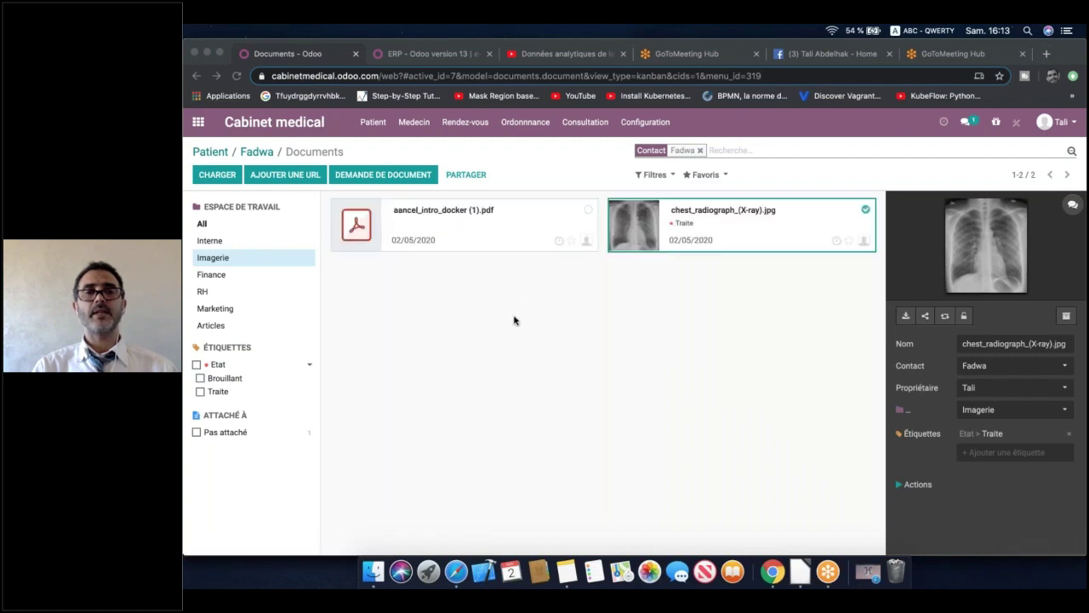
Preview the uploaded Docker PDF and split off page 1 as a separate document
{"action": "left_click", "coordinate": [500, 247]}
{"action": "left_click", "coordinate": [500, 247]}
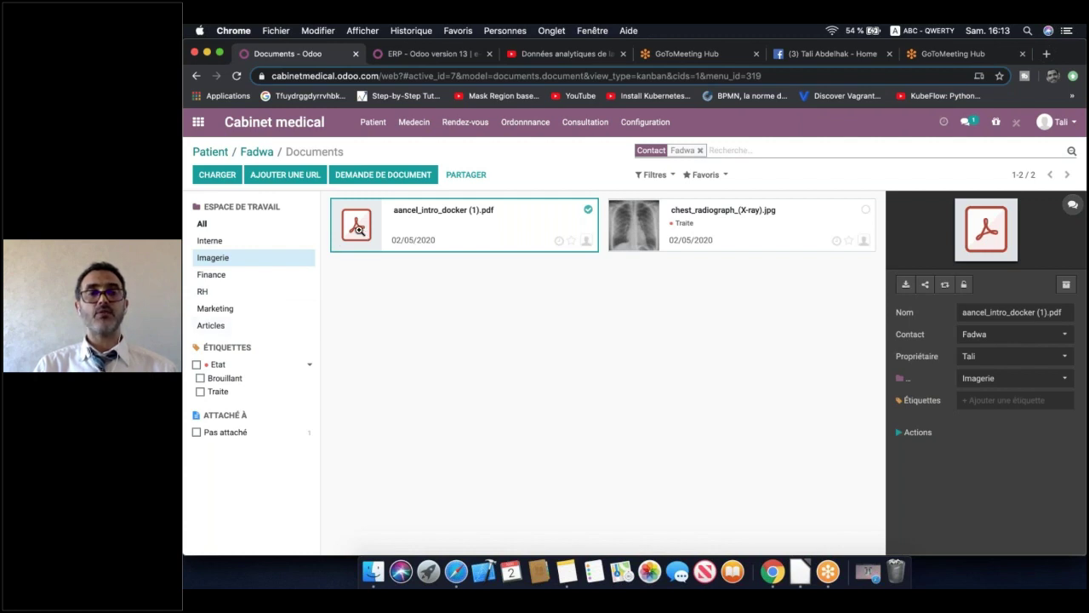
{"action": "left_click", "coordinate": [358, 228]}
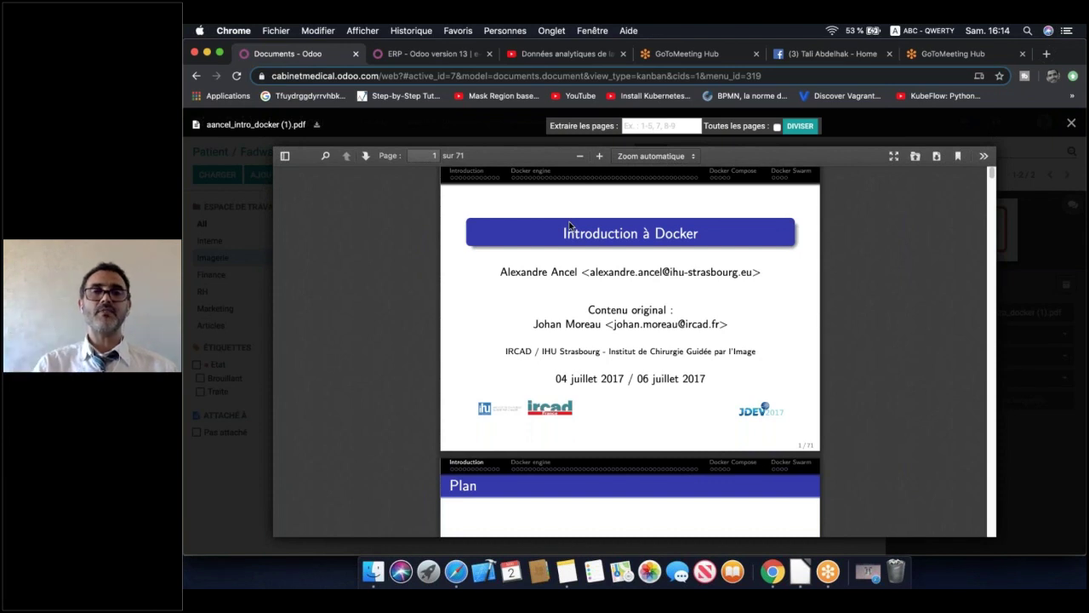
{"action": "left_click", "coordinate": [664, 125]}
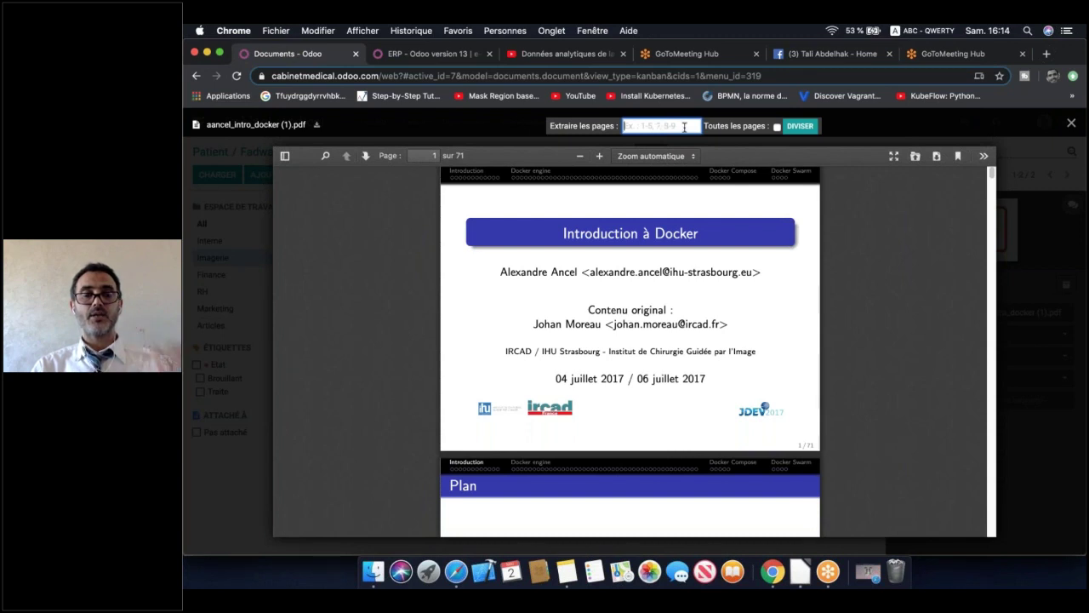
{"action": "type", "text": "1"}
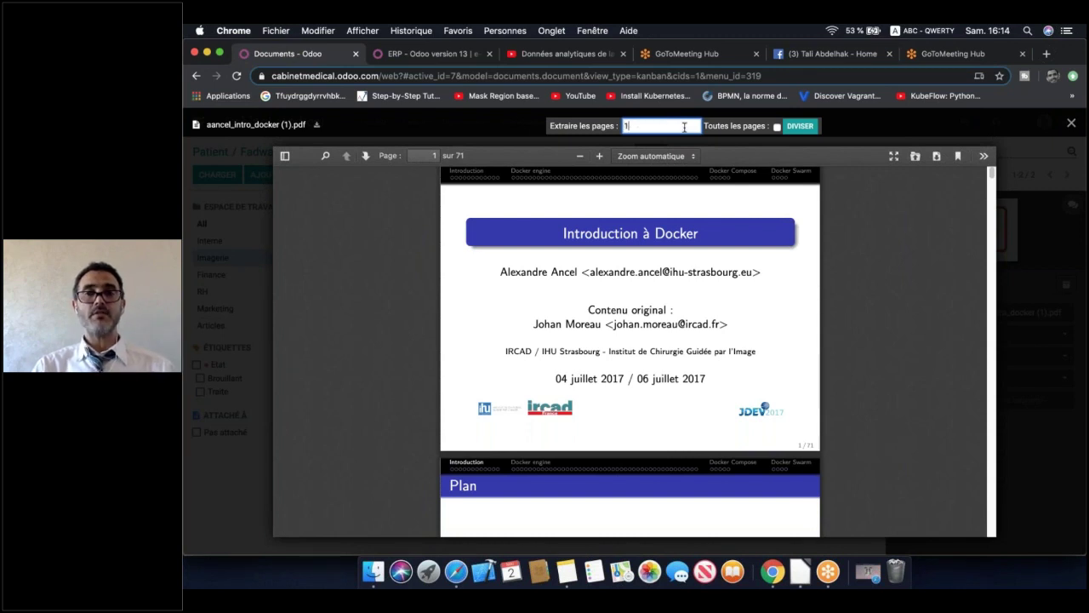
{"action": "left_click", "coordinate": [800, 127]}
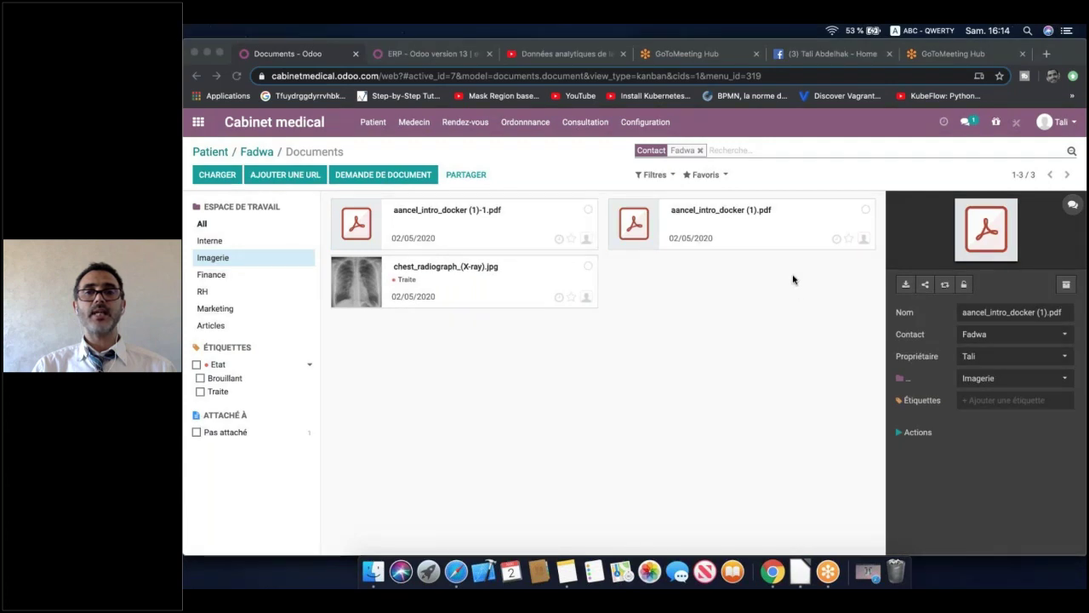
Preview the extracted single-page PDF and close the preview
{"action": "left_click", "coordinate": [498, 218]}
{"action": "left_click", "coordinate": [355, 226]}
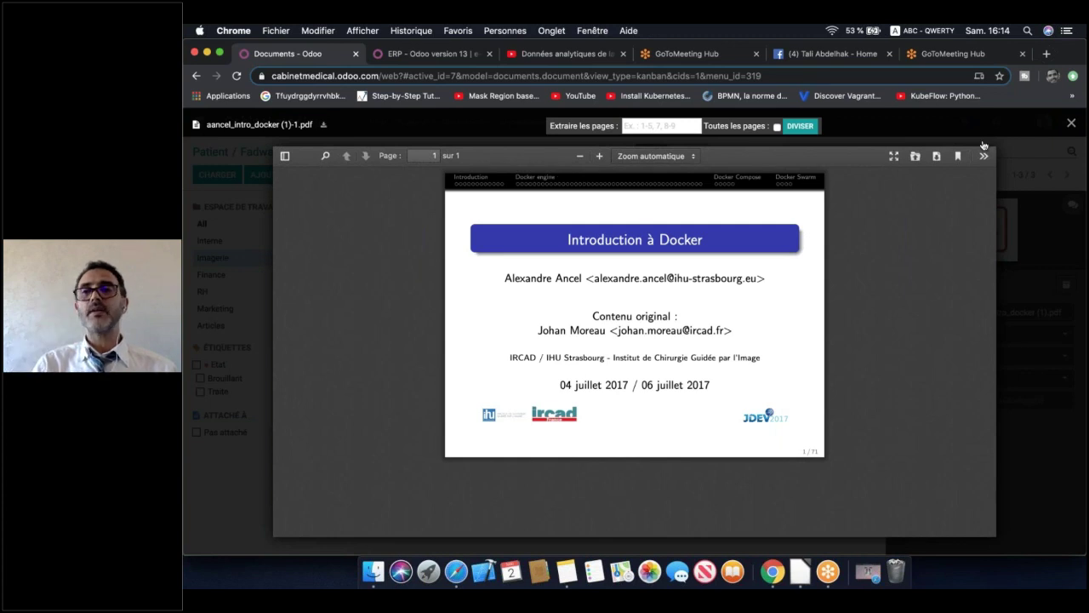
{"action": "left_click", "coordinate": [1071, 123]}
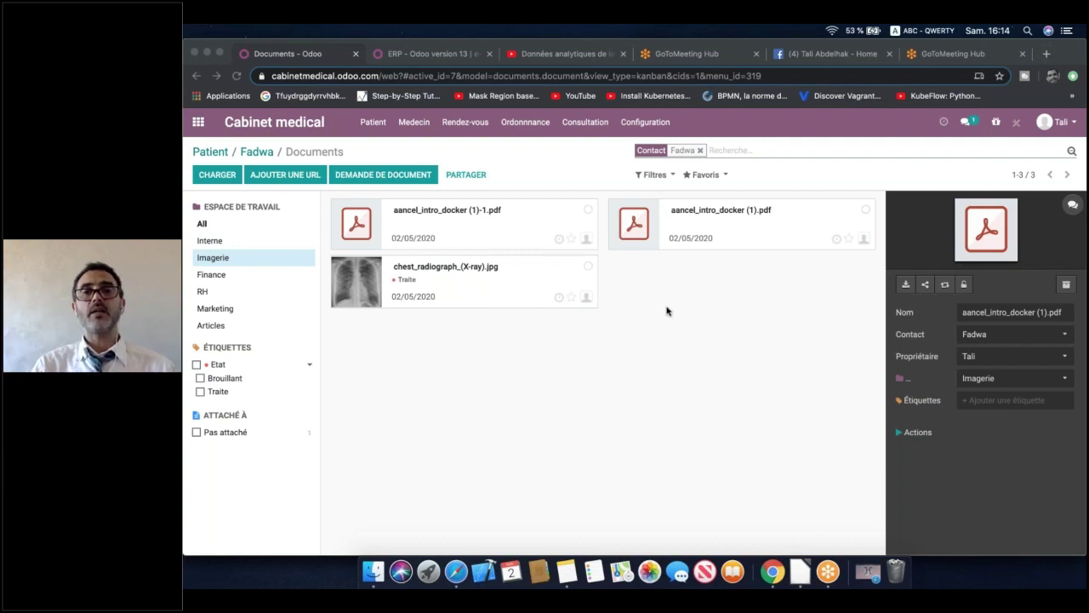
Share the Imagerie workspace documents through a link with Download et Upload permission, and copy the link's URL
{"action": "left_click", "coordinate": [459, 176]}
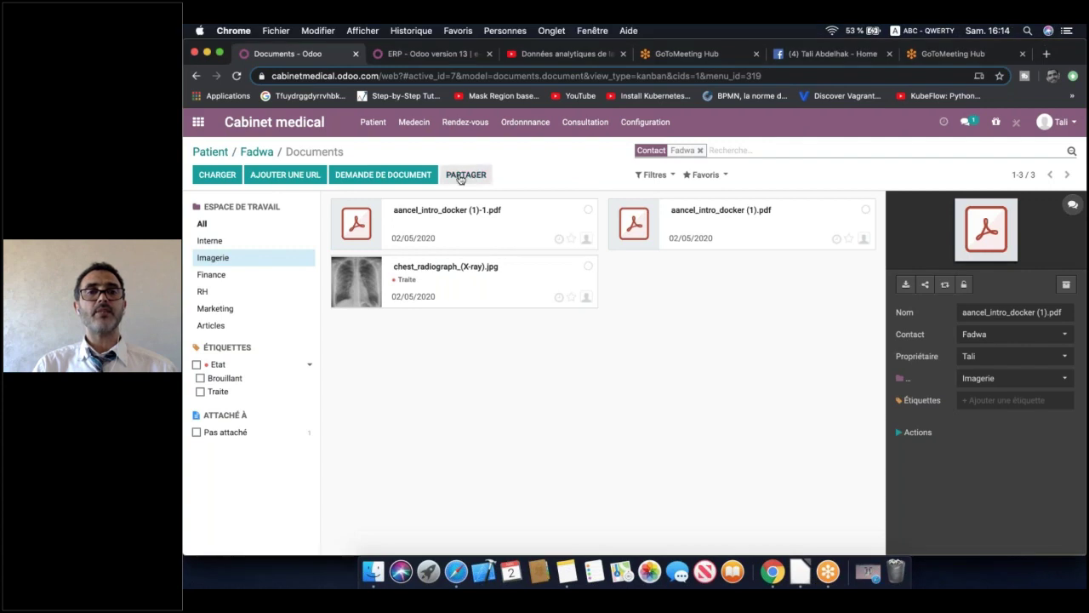
{"action": "left_click", "coordinate": [459, 177]}
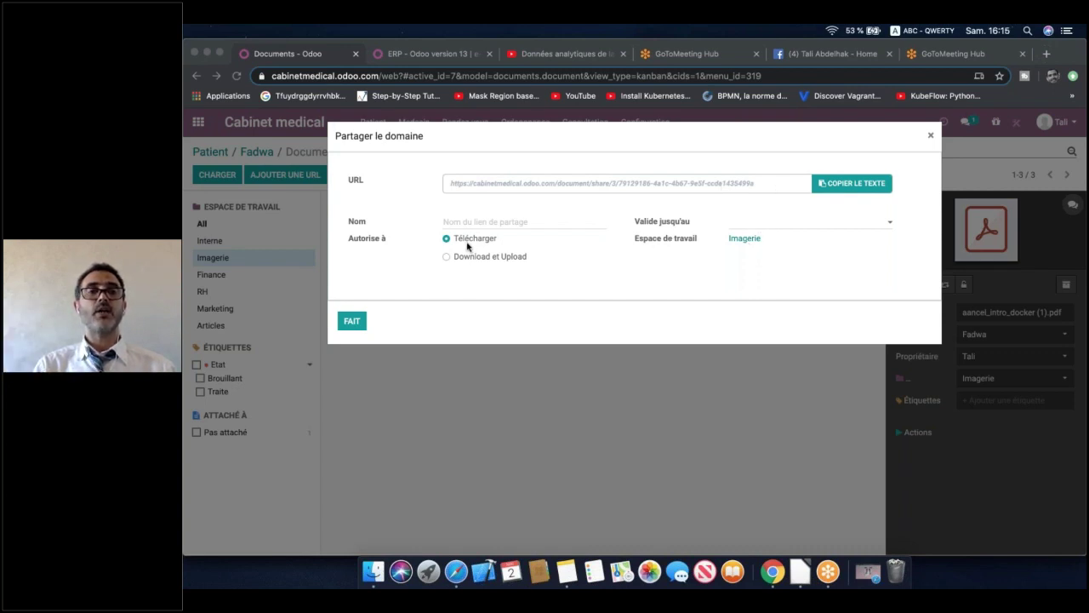
{"action": "left_click", "coordinate": [502, 260]}
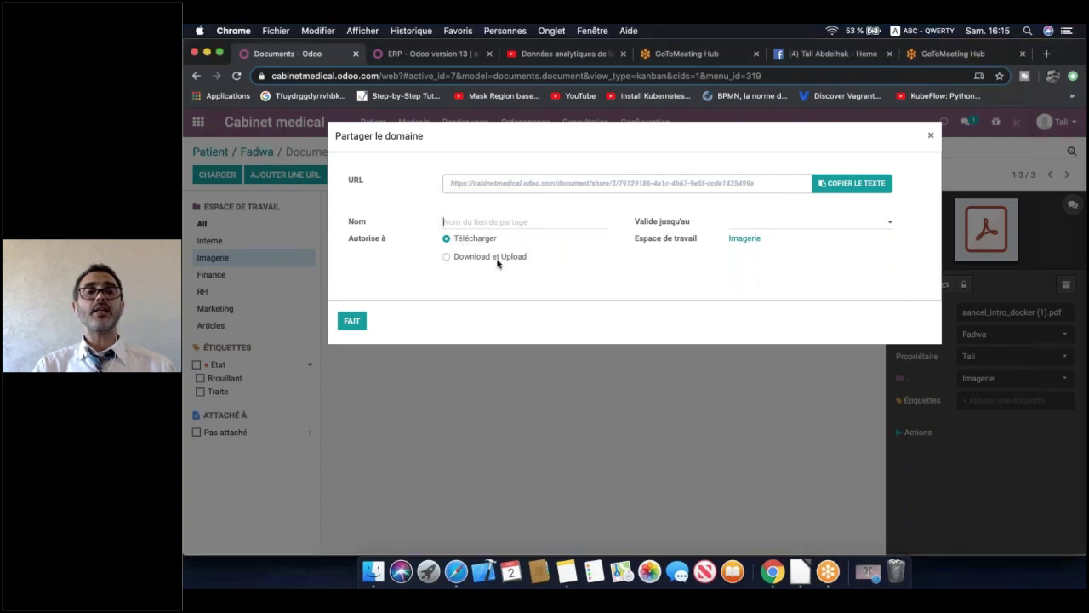
{"action": "left_click", "coordinate": [447, 257]}
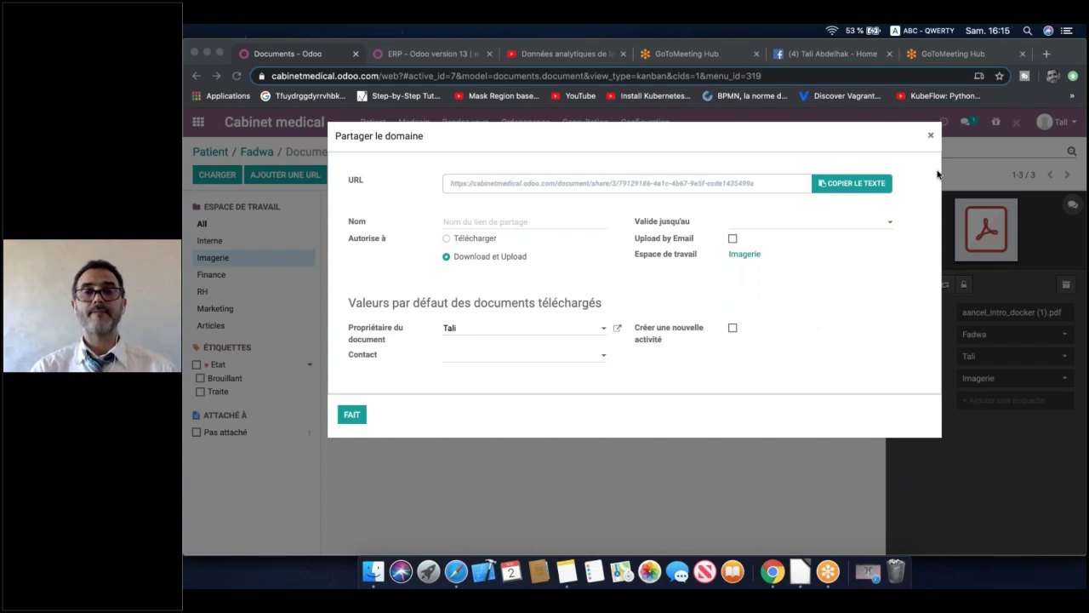
{"action": "left_click", "coordinate": [831, 184]}
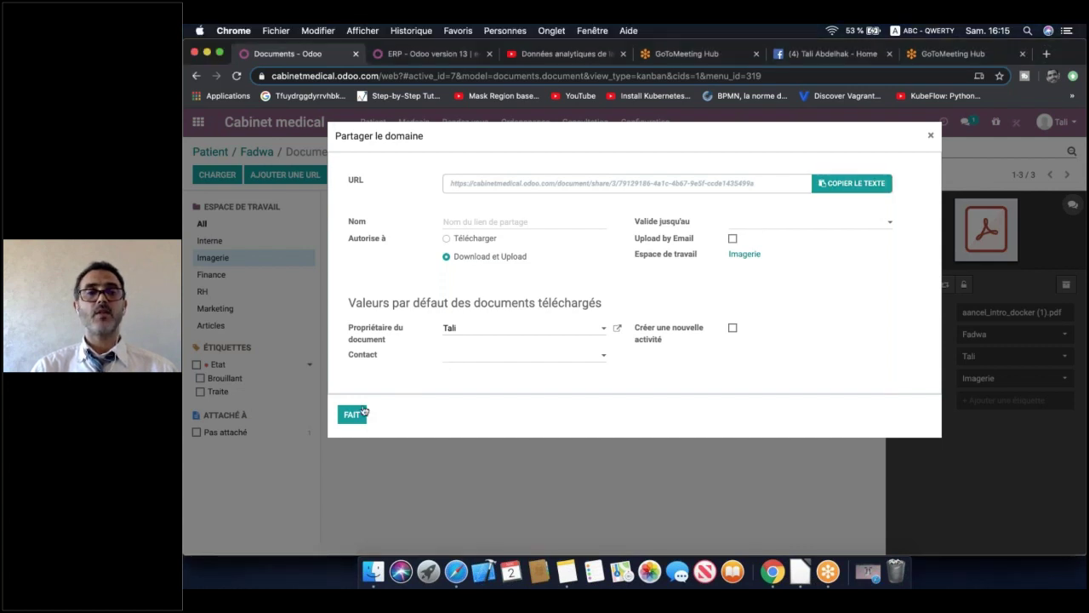
{"action": "left_click", "coordinate": [352, 415]}
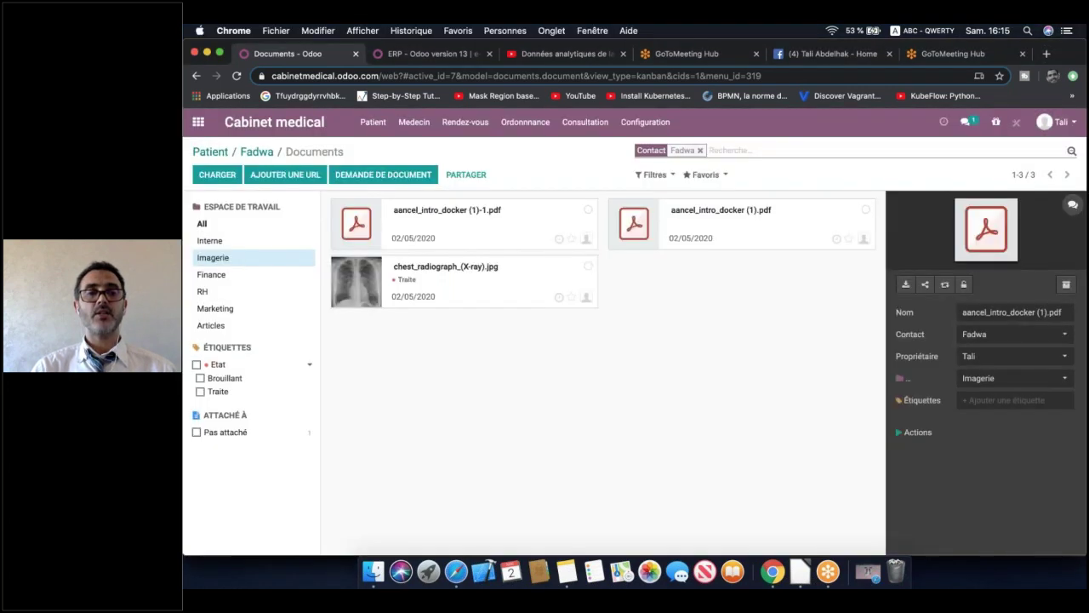
Switch to Safari and load the copied share link to check the shared Imagerie documents
{"action": "left_click", "coordinate": [456, 572]}
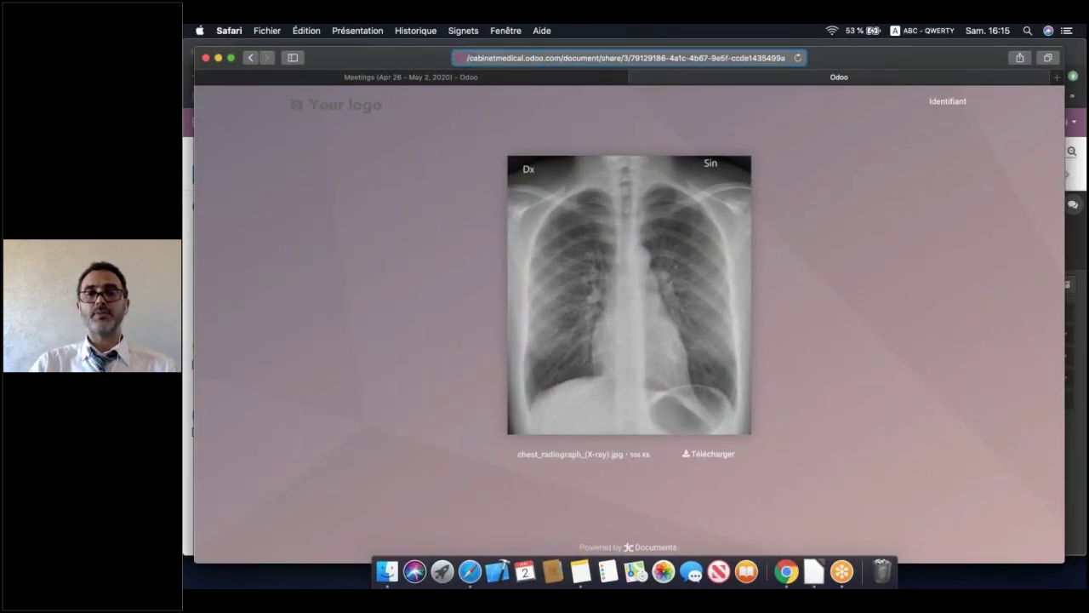
{"action": "key", "text": "Return"}
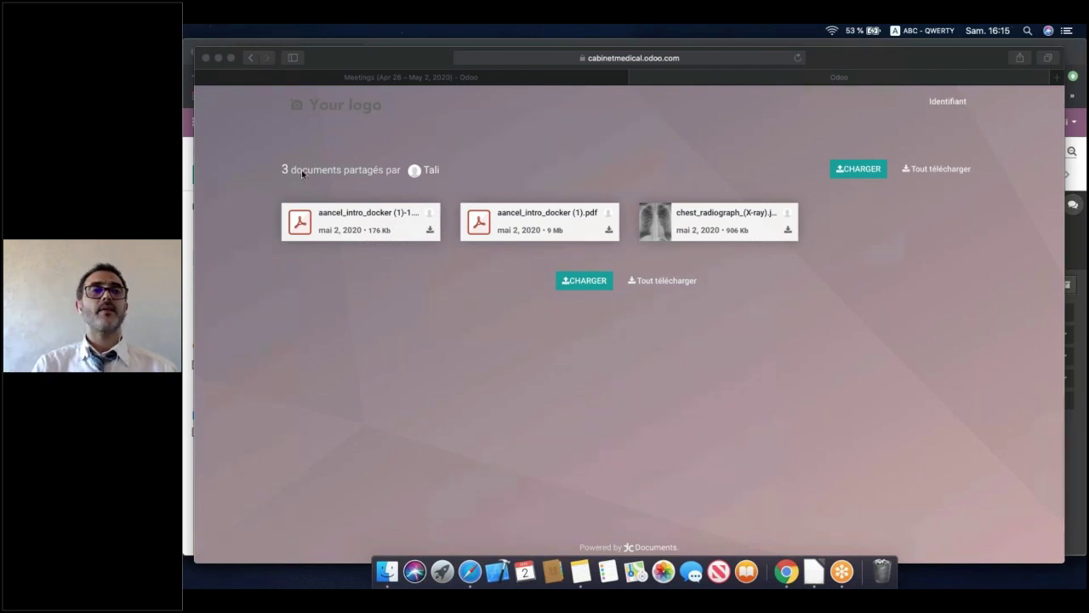
Switch back to Chrome and open the first patient's record from the patient list
{"action": "left_click", "coordinate": [189, 153]}
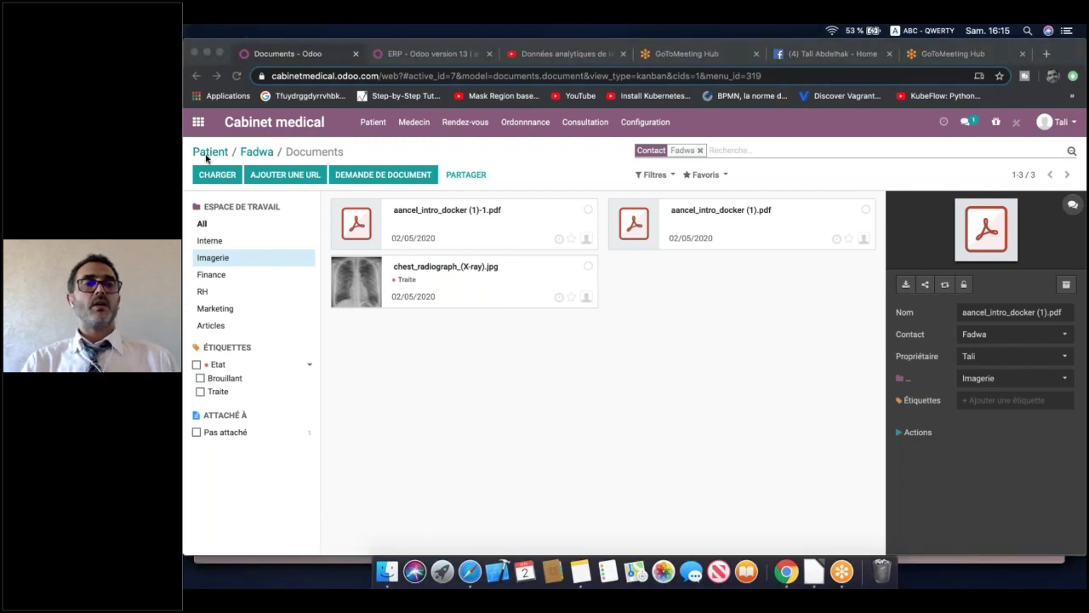
{"action": "left_click", "coordinate": [374, 124]}
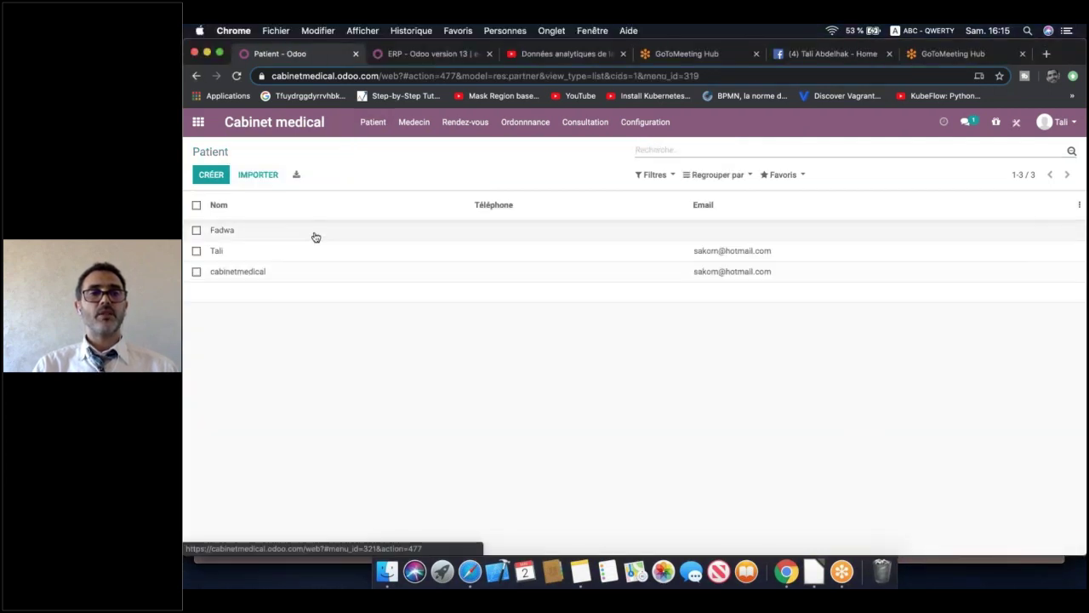
{"action": "left_click", "coordinate": [640, 227]}
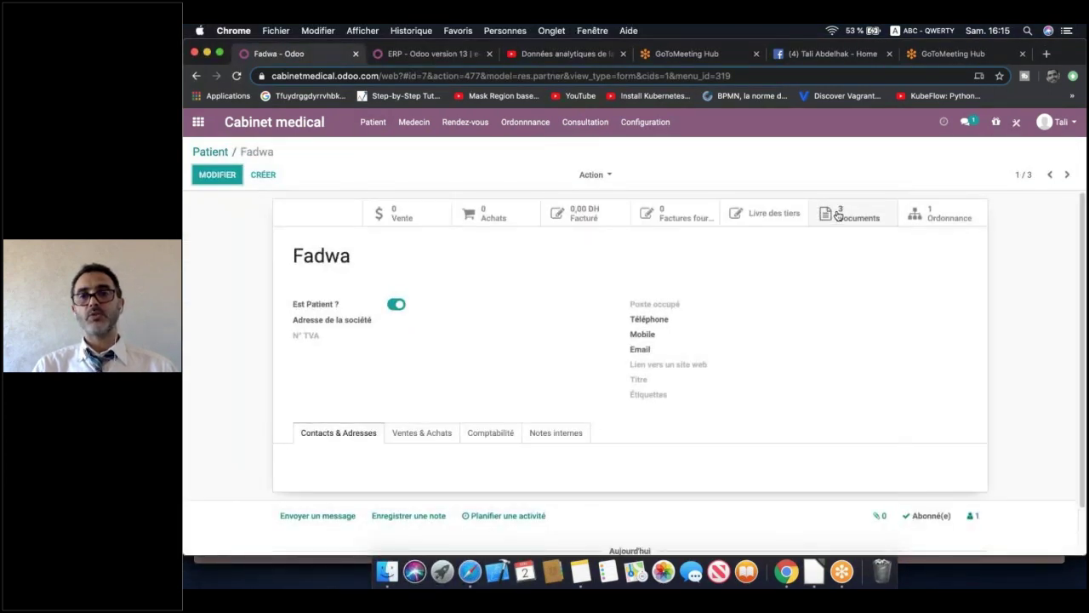